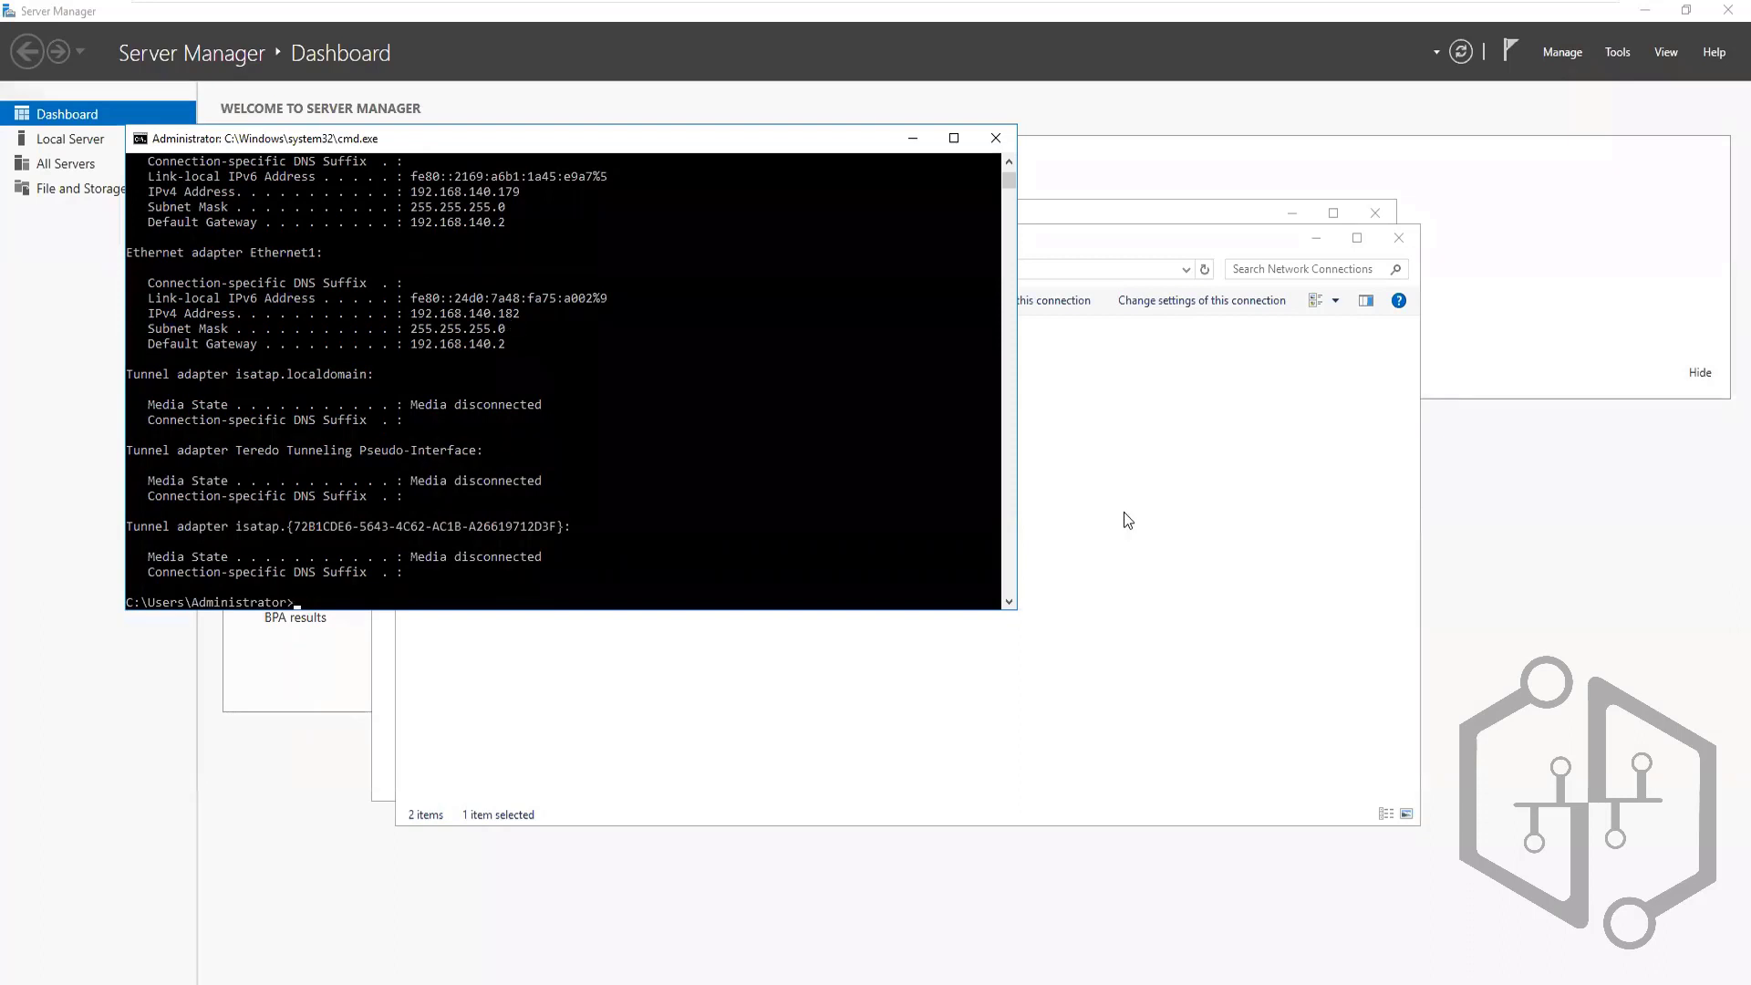
# Save Ethernet1's static IPv4 with gateway 192.168.140.2, accept the multiple-gateways warning, then return to Command Prompt
pyautogui.click(1123, 511)
pyautogui.rightClick(713, 370)
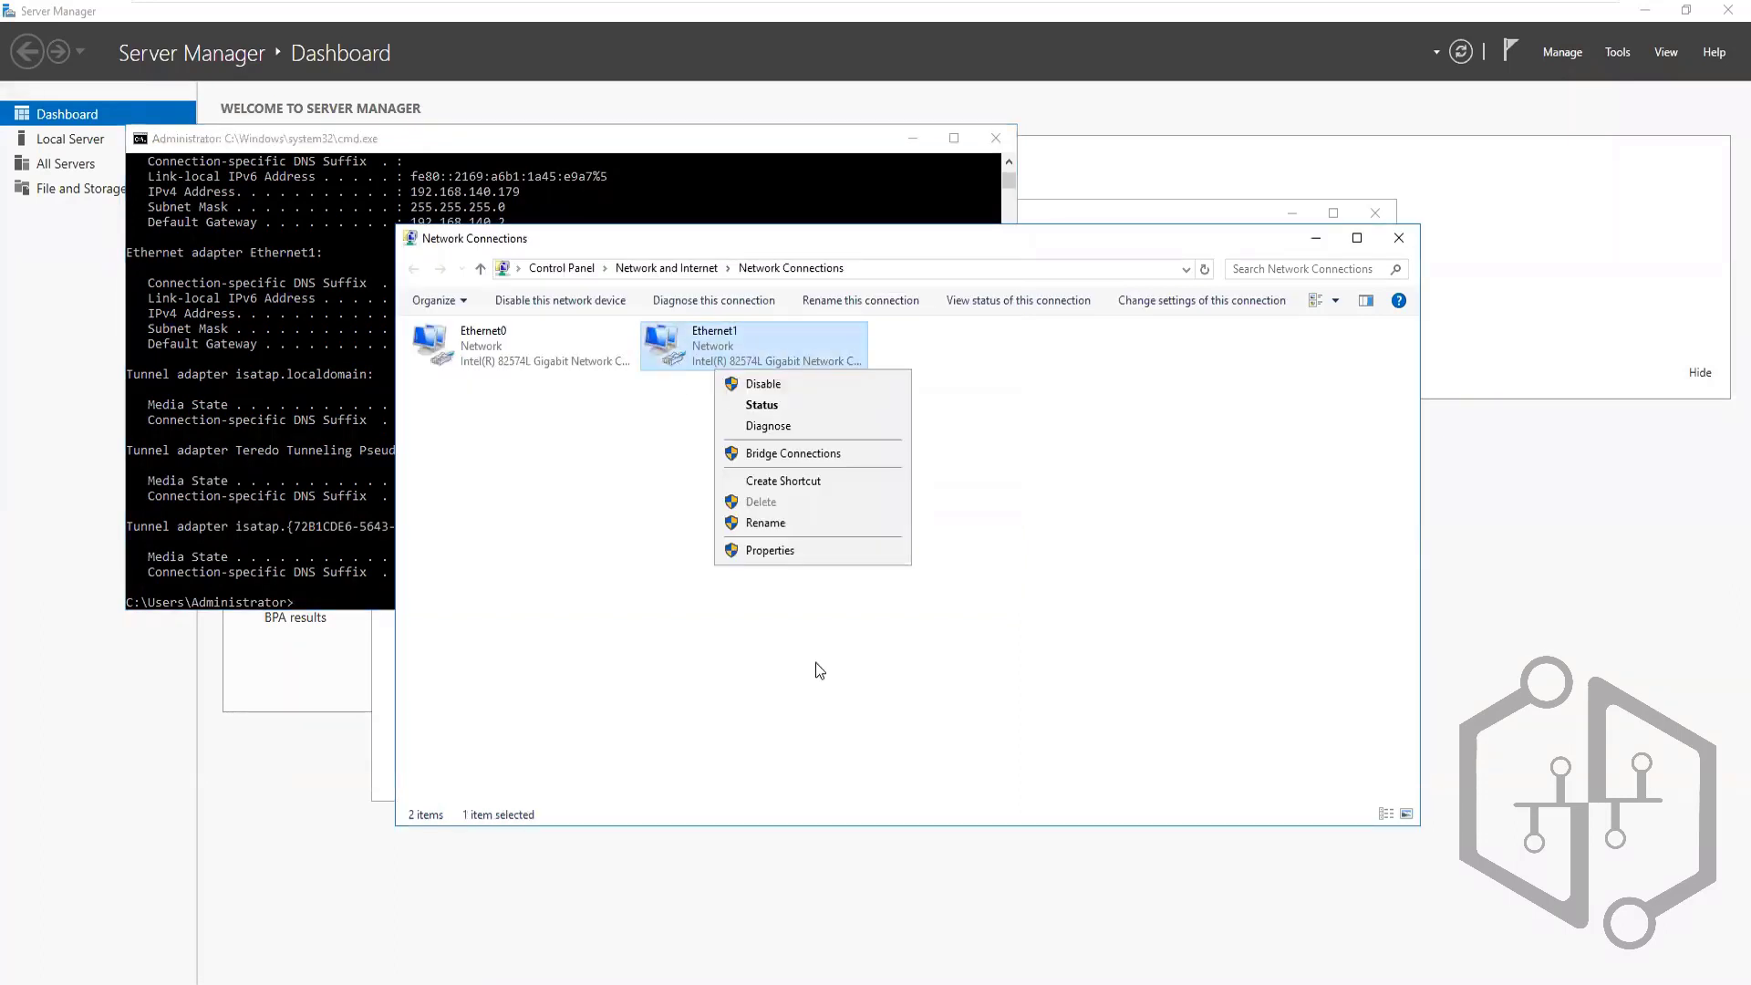
pyautogui.click(788, 557)
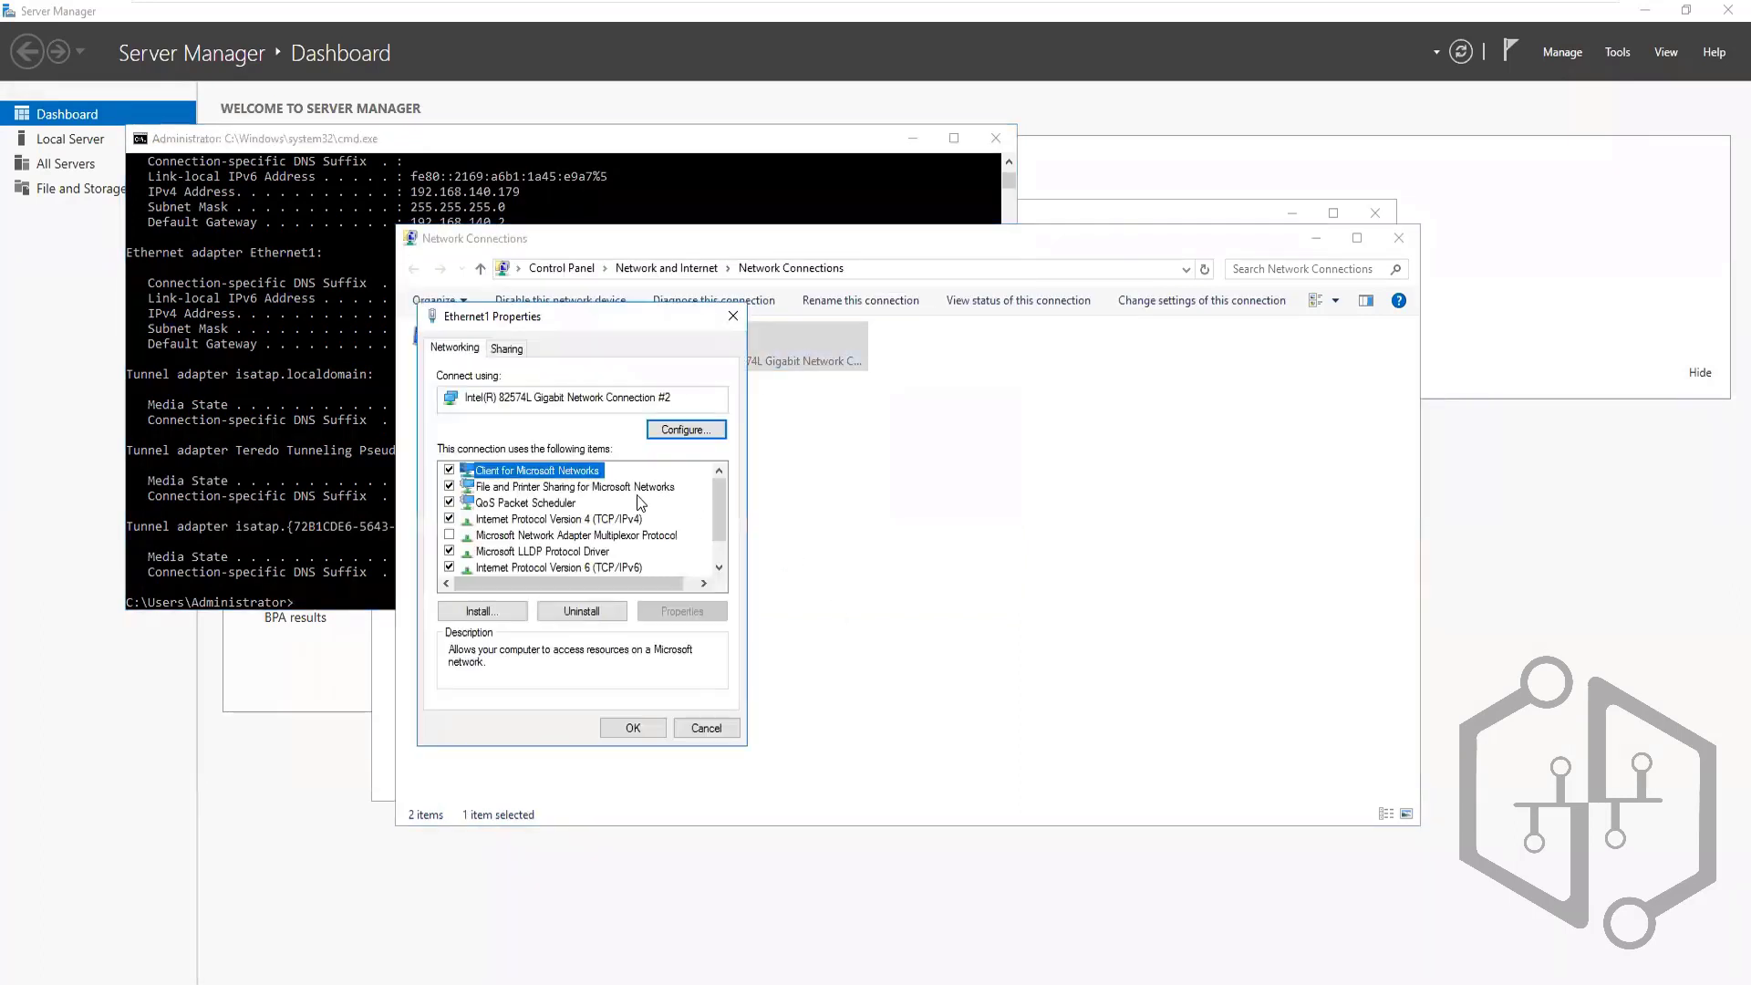
pyautogui.click(609, 519)
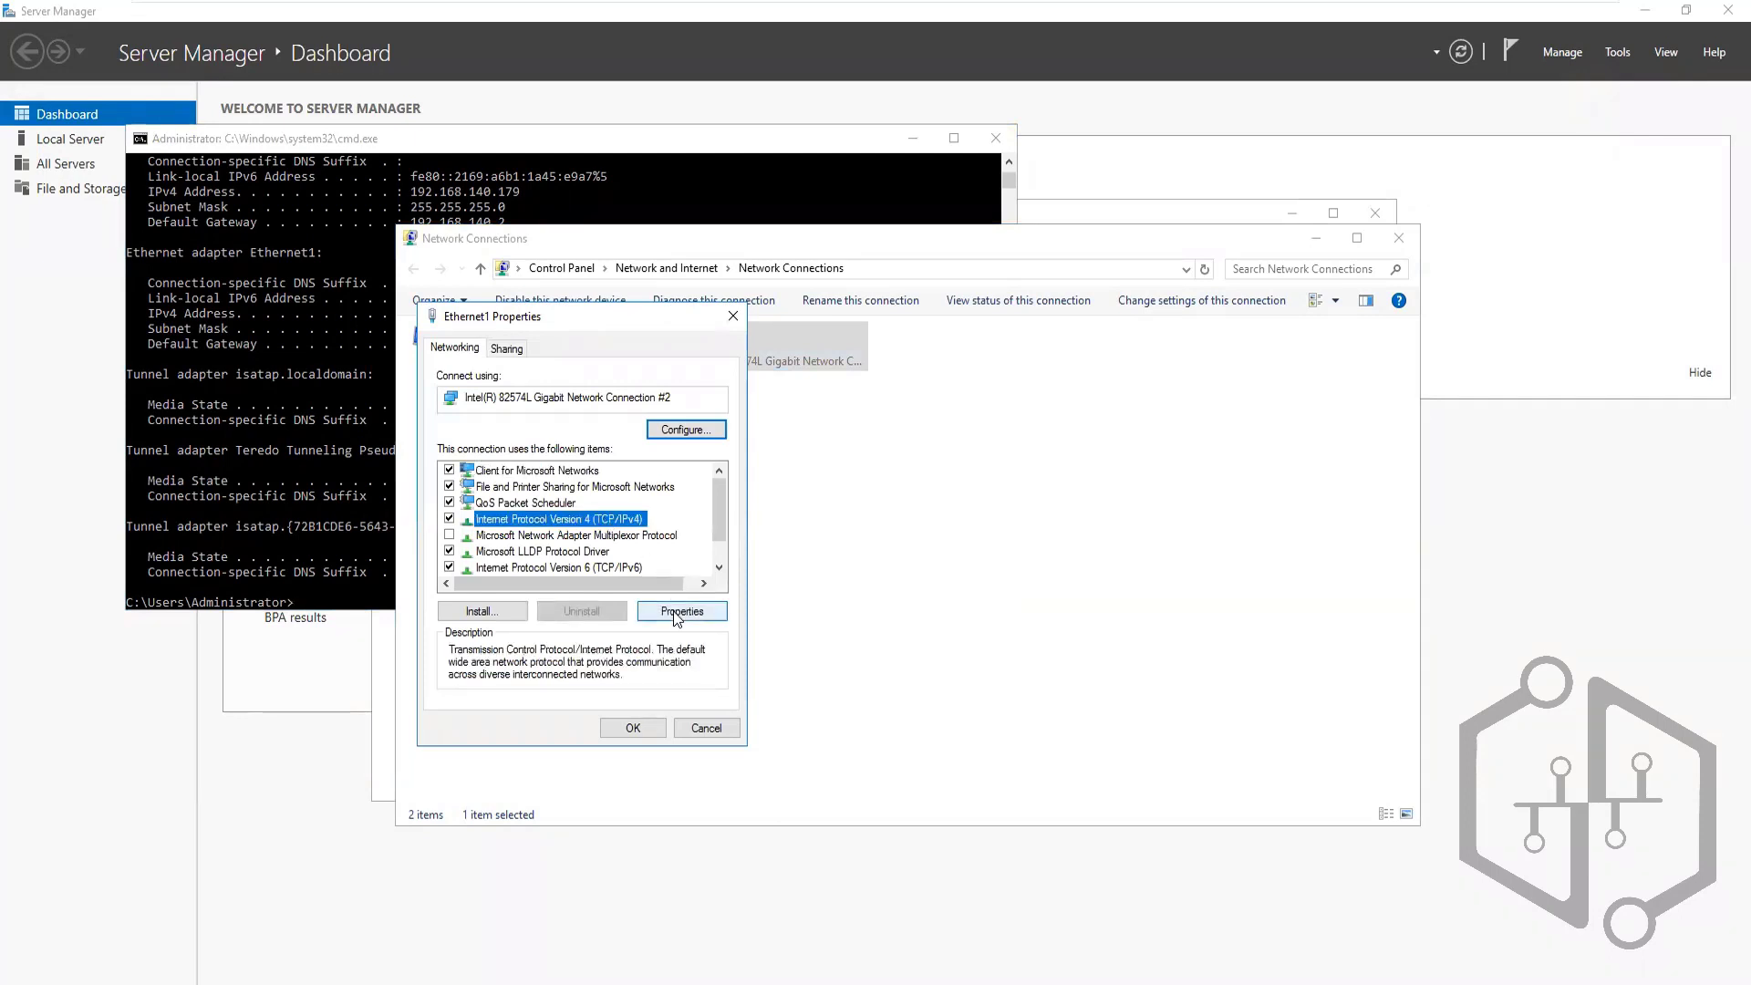
pyautogui.click(682, 611)
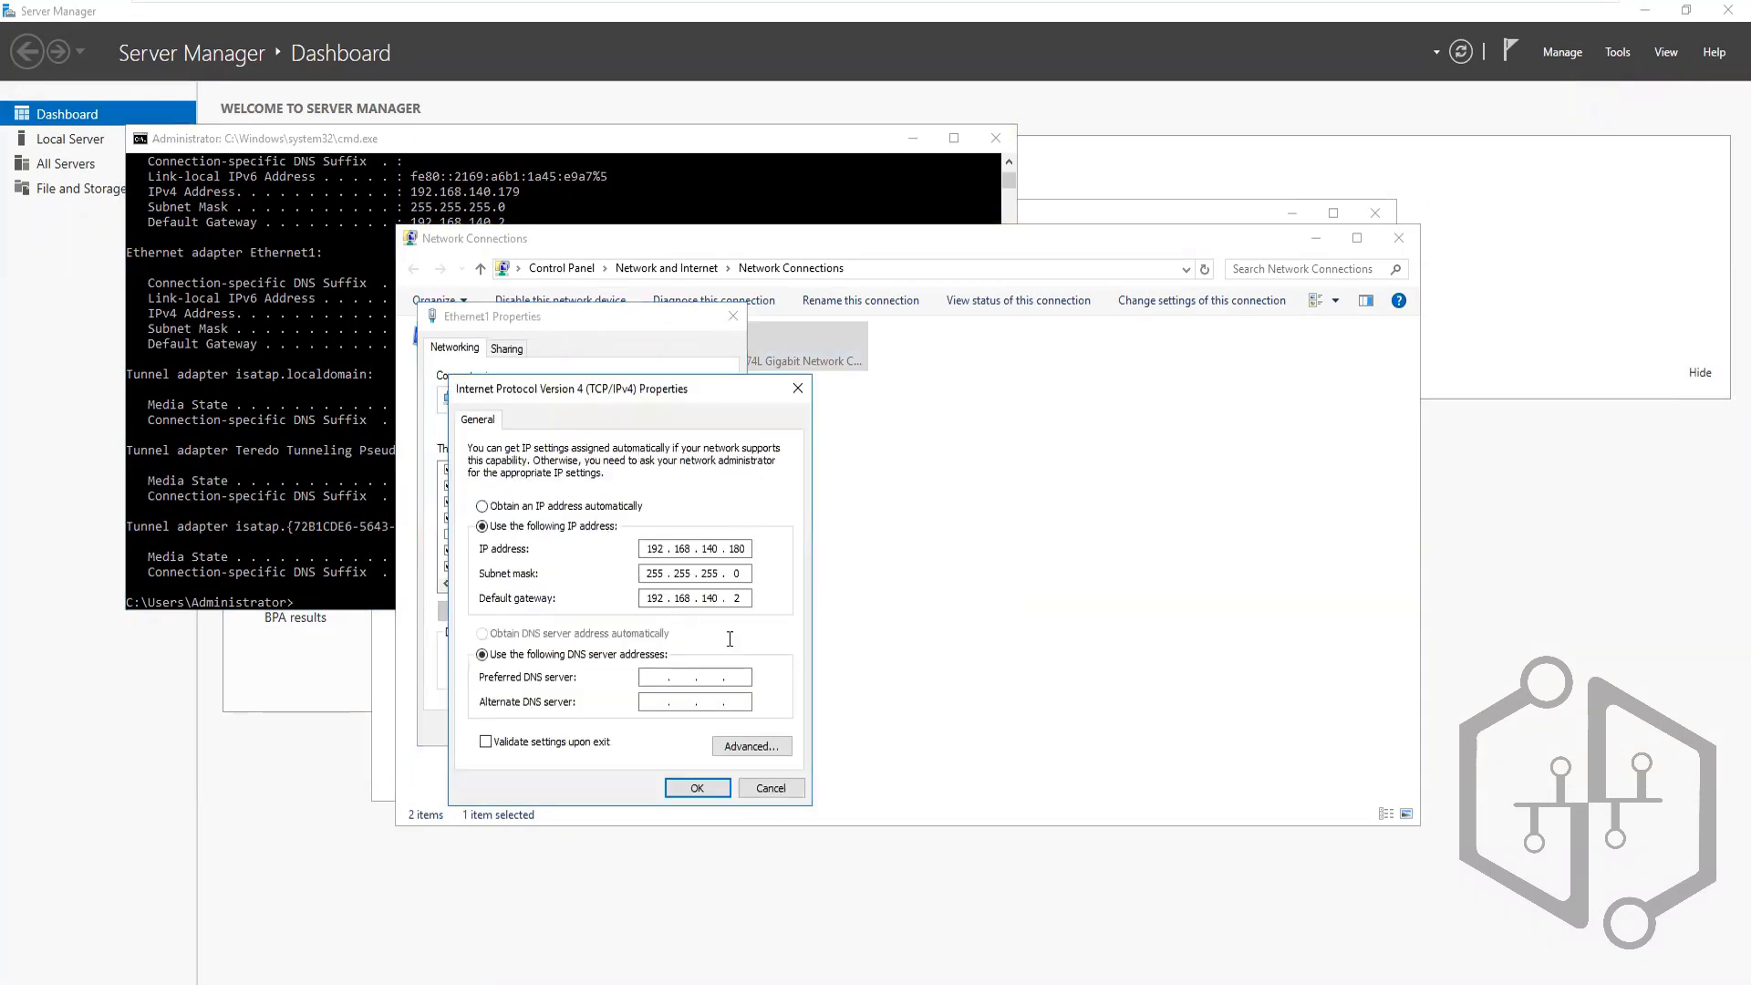
pyautogui.click(697, 787)
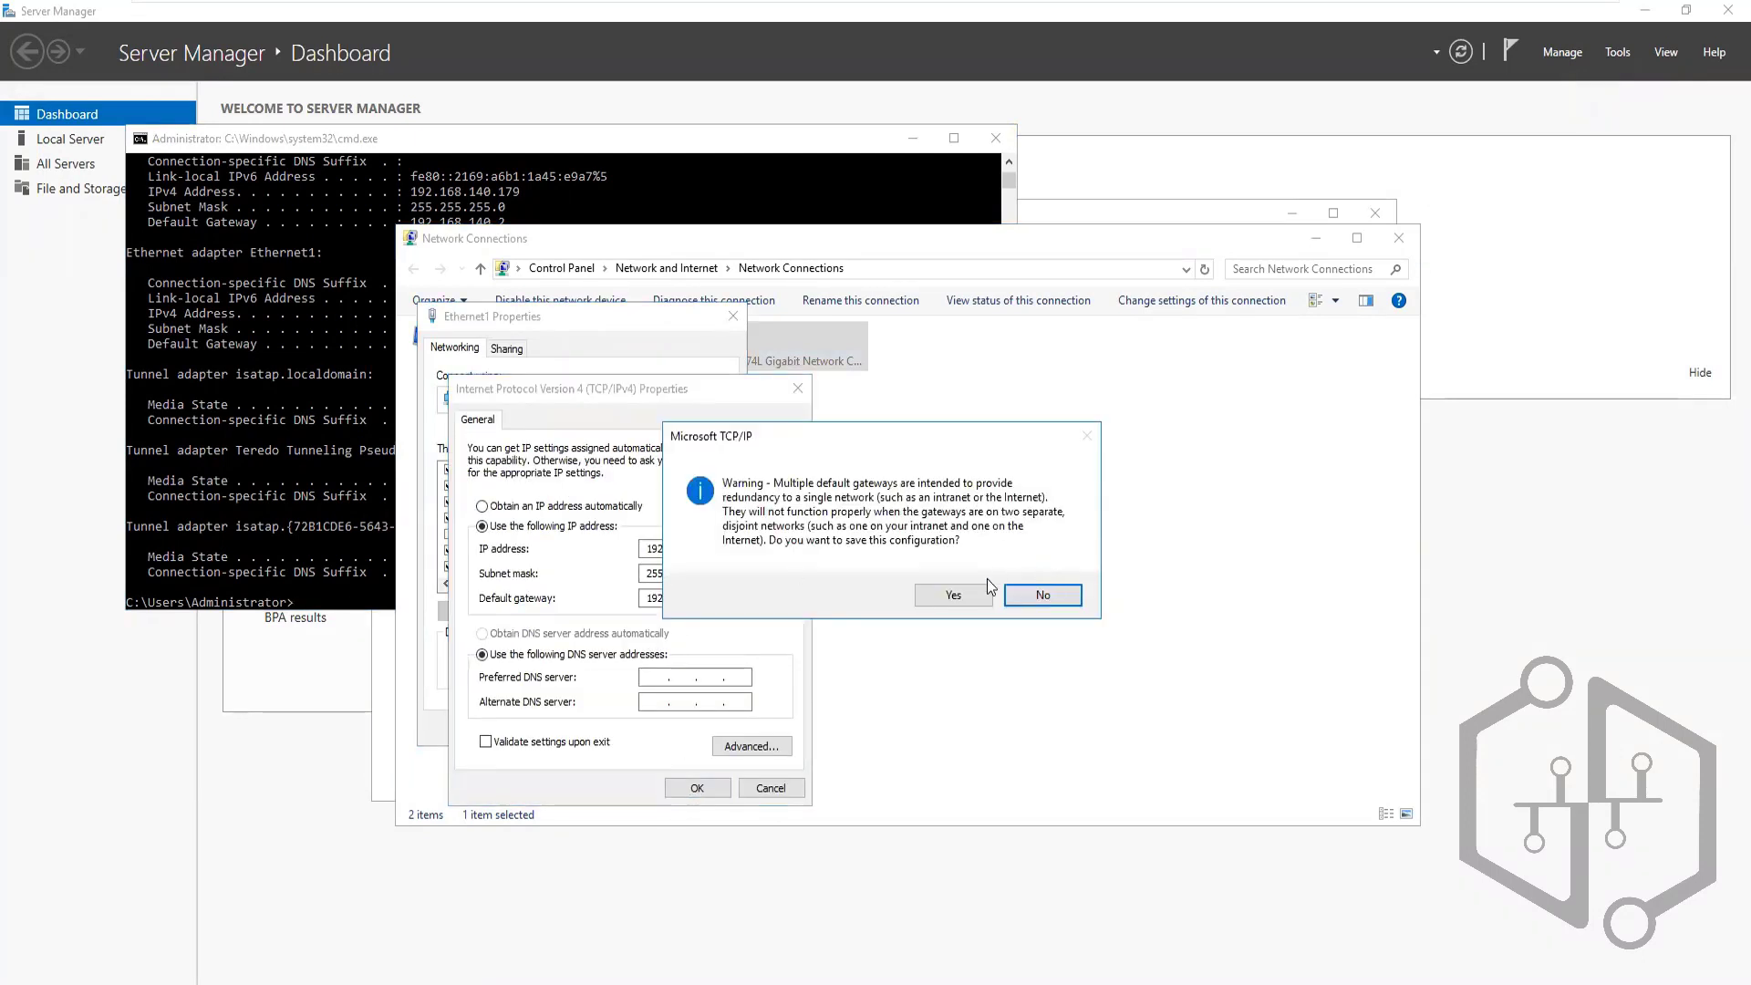
pyautogui.click(949, 596)
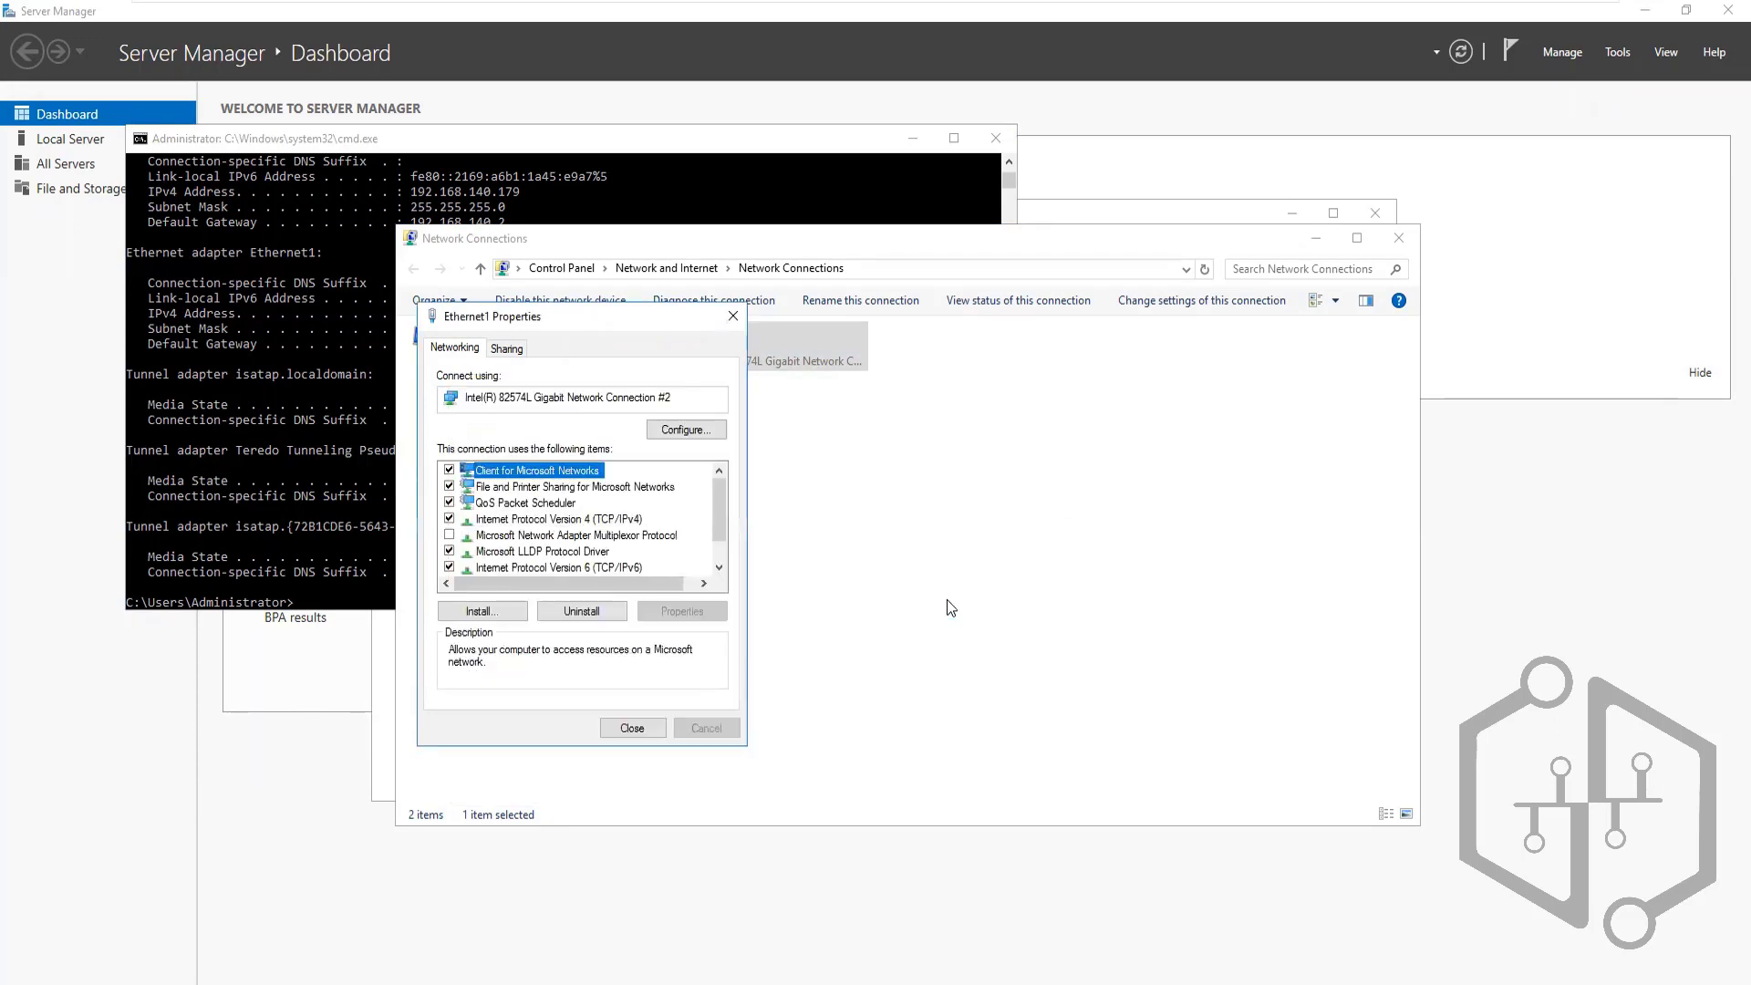
pyautogui.click(633, 728)
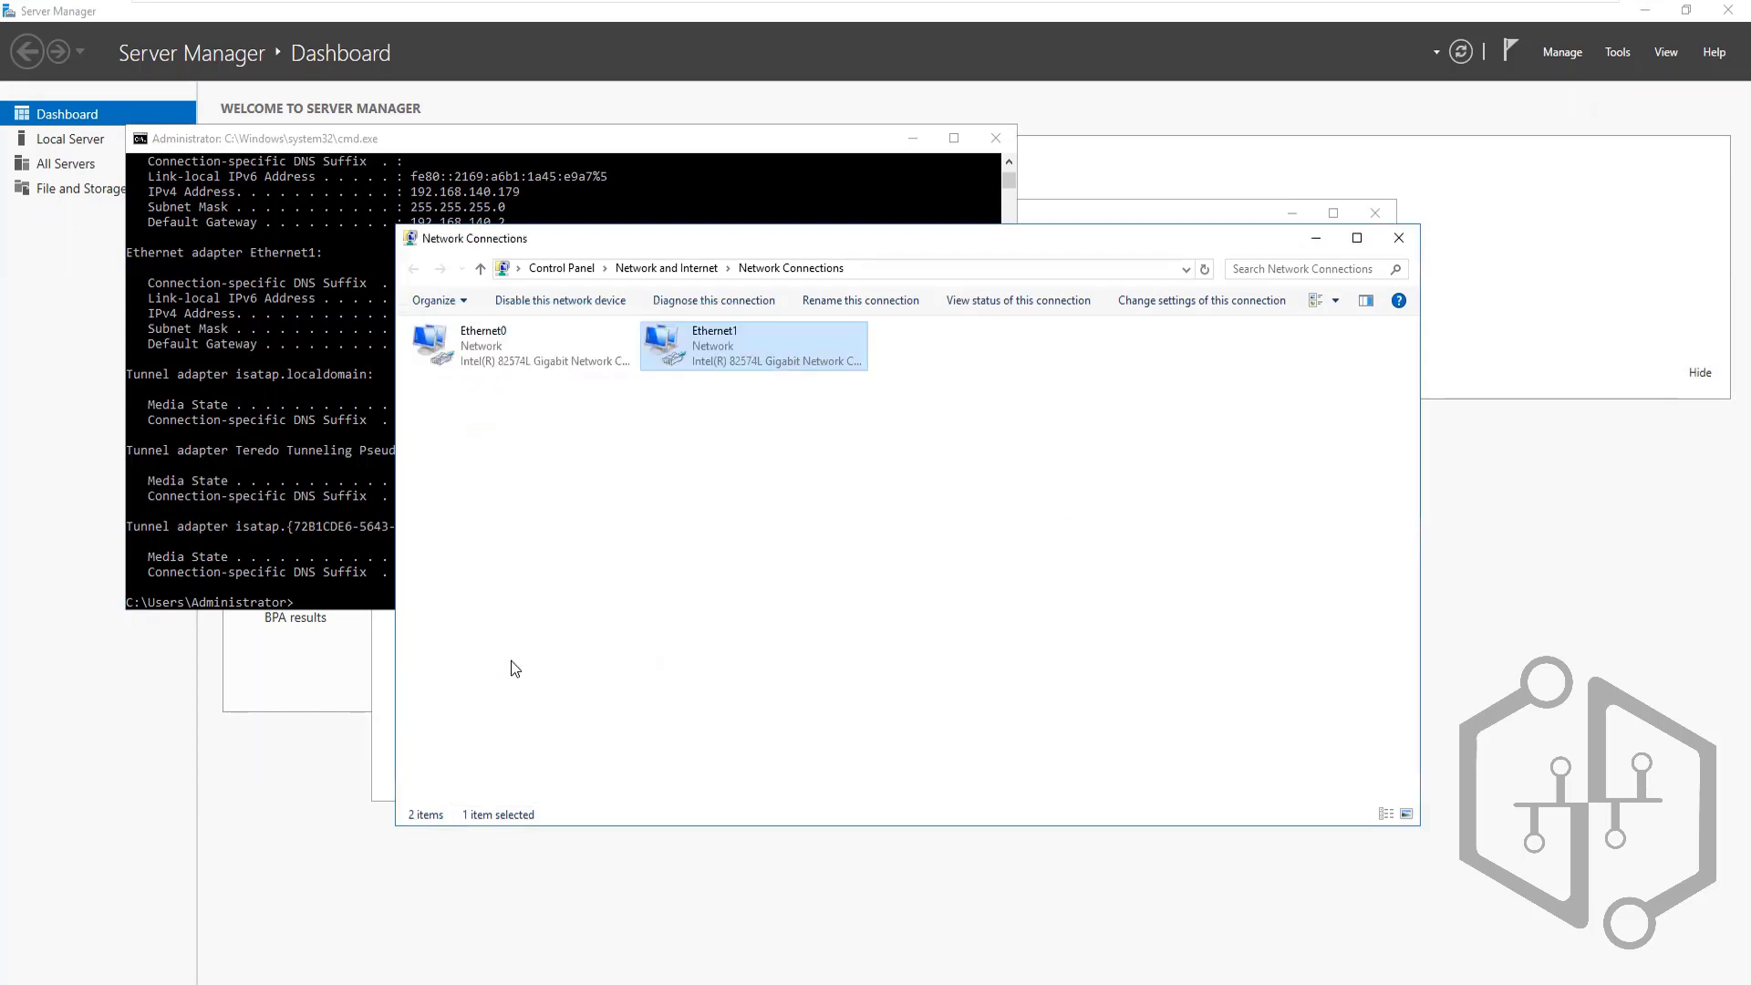
pyautogui.click(304, 588)
pyautogui.click(326, 588)
# Run 'flush dns' and 'flushdns' in Command Prompt; both are rejected as unrecognized
pyautogui.press('Escape')
pyautogui.press('Up')
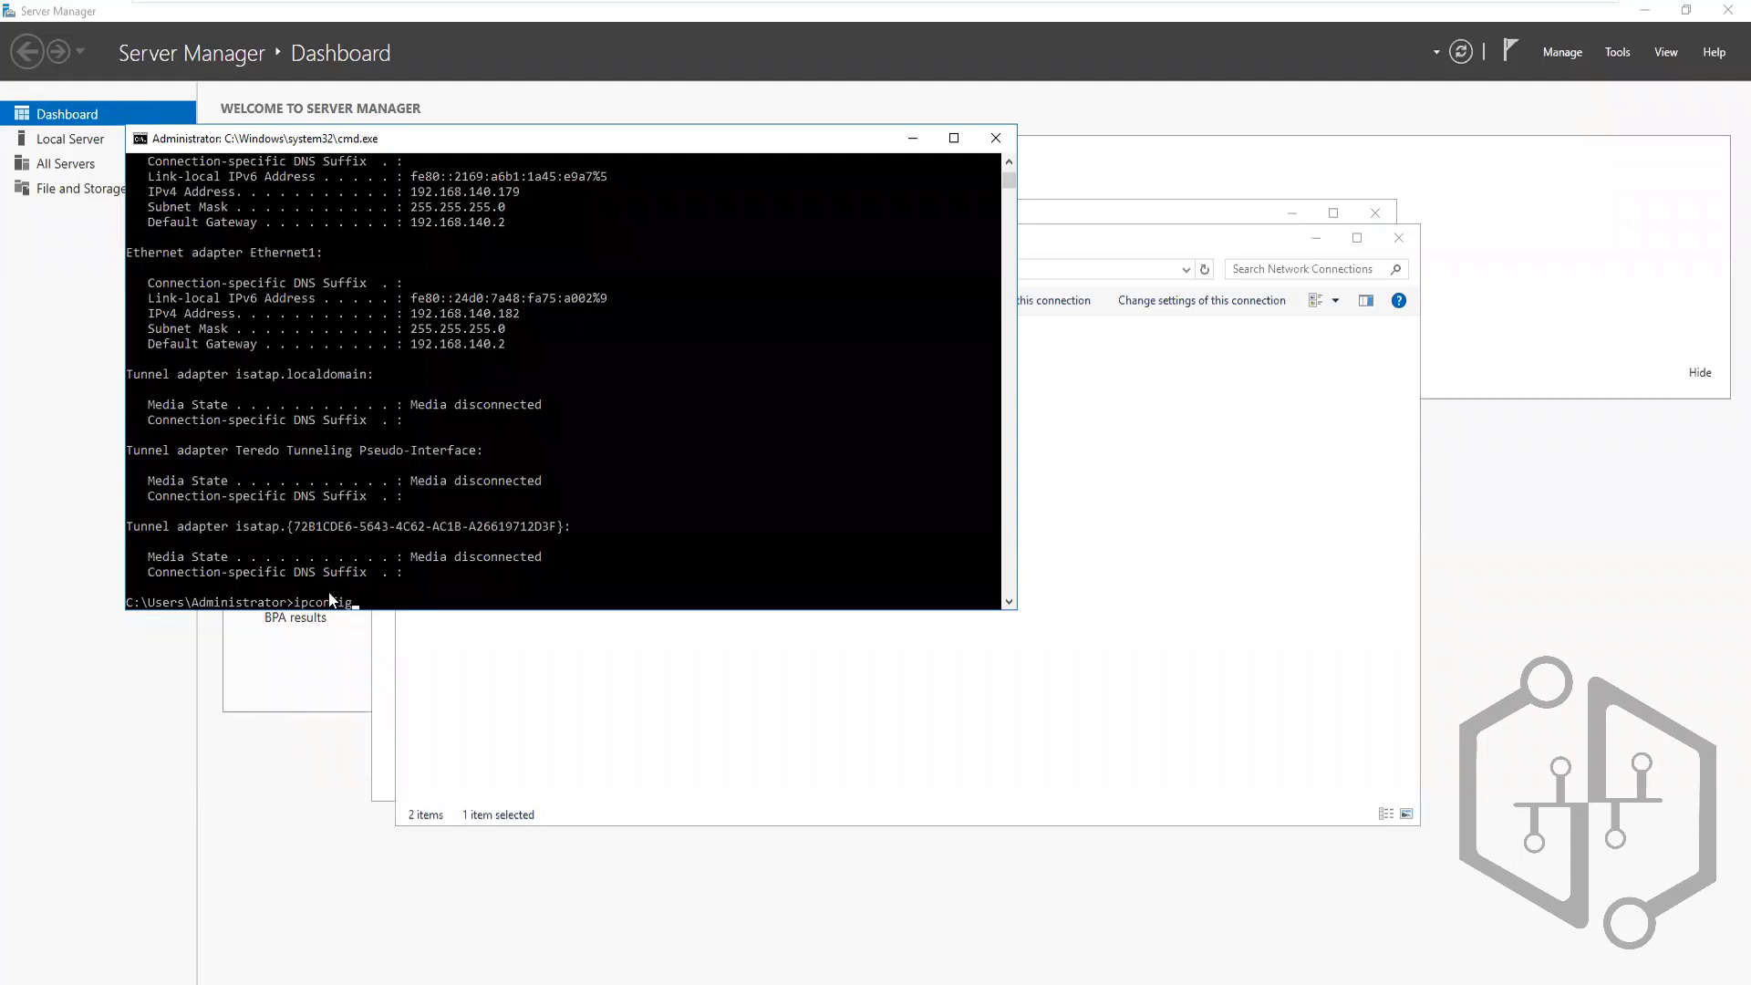
pyautogui.press('Escape')
pyautogui.write('flush dns')
pyautogui.press('Return')
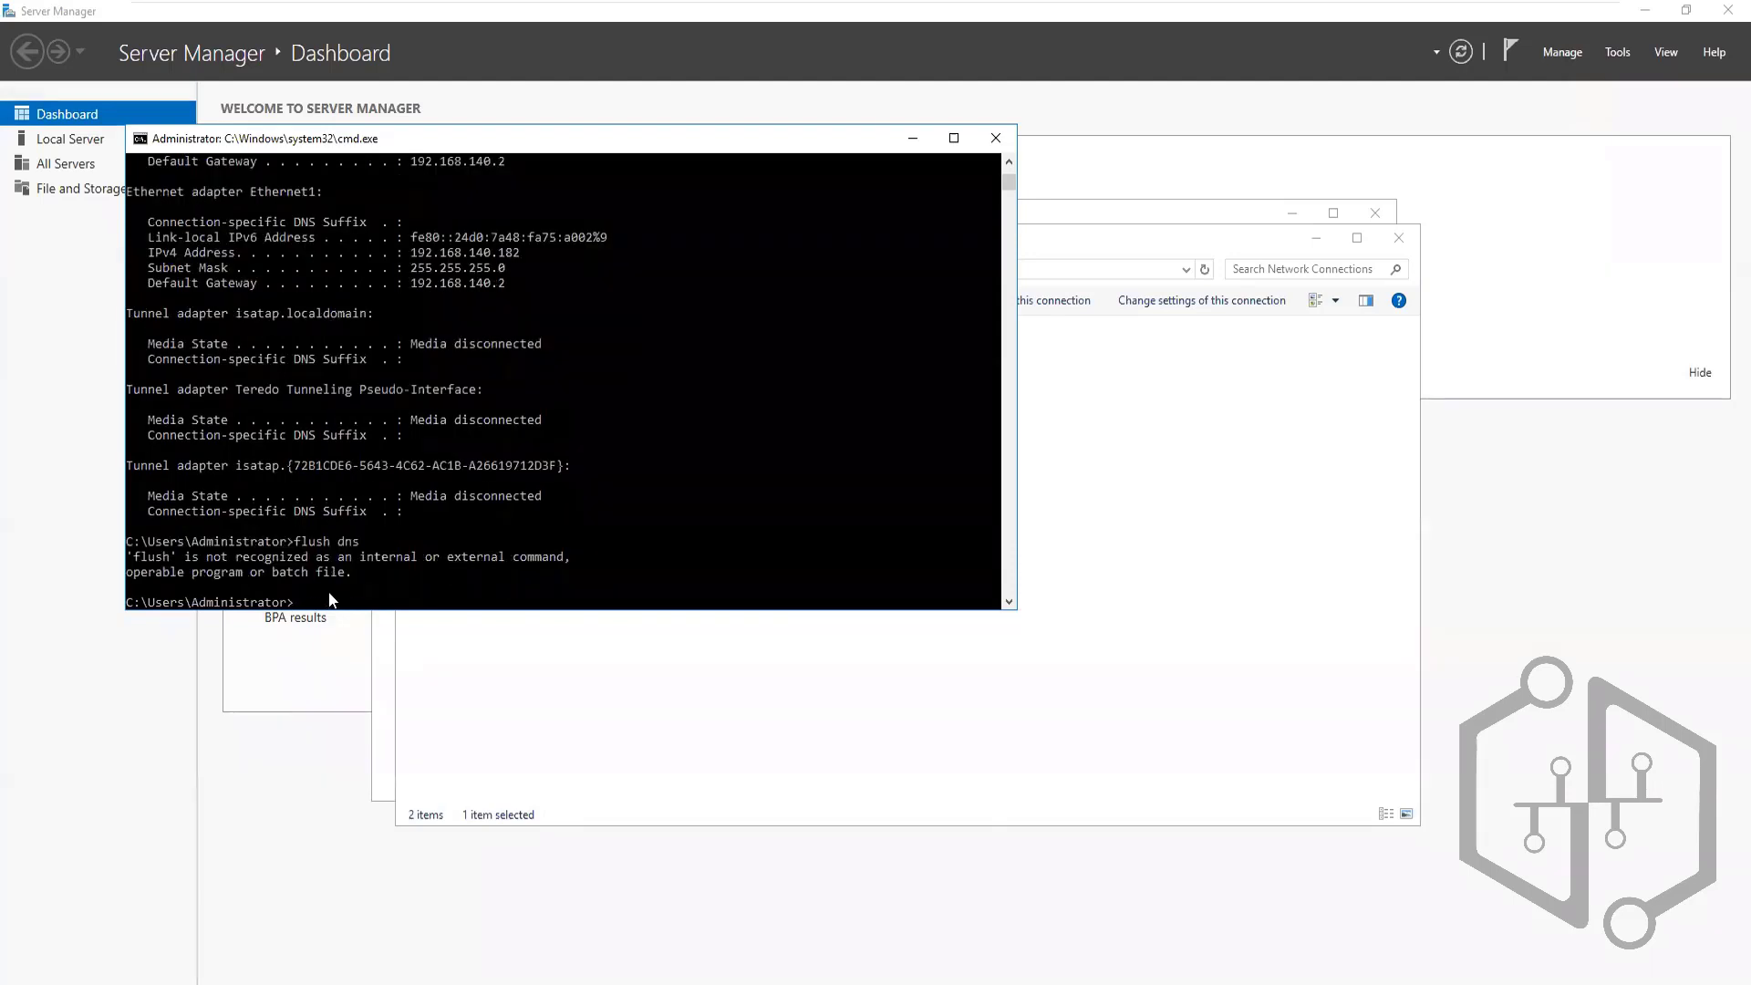
pyautogui.write('flushdns')
pyautogui.press('Return')
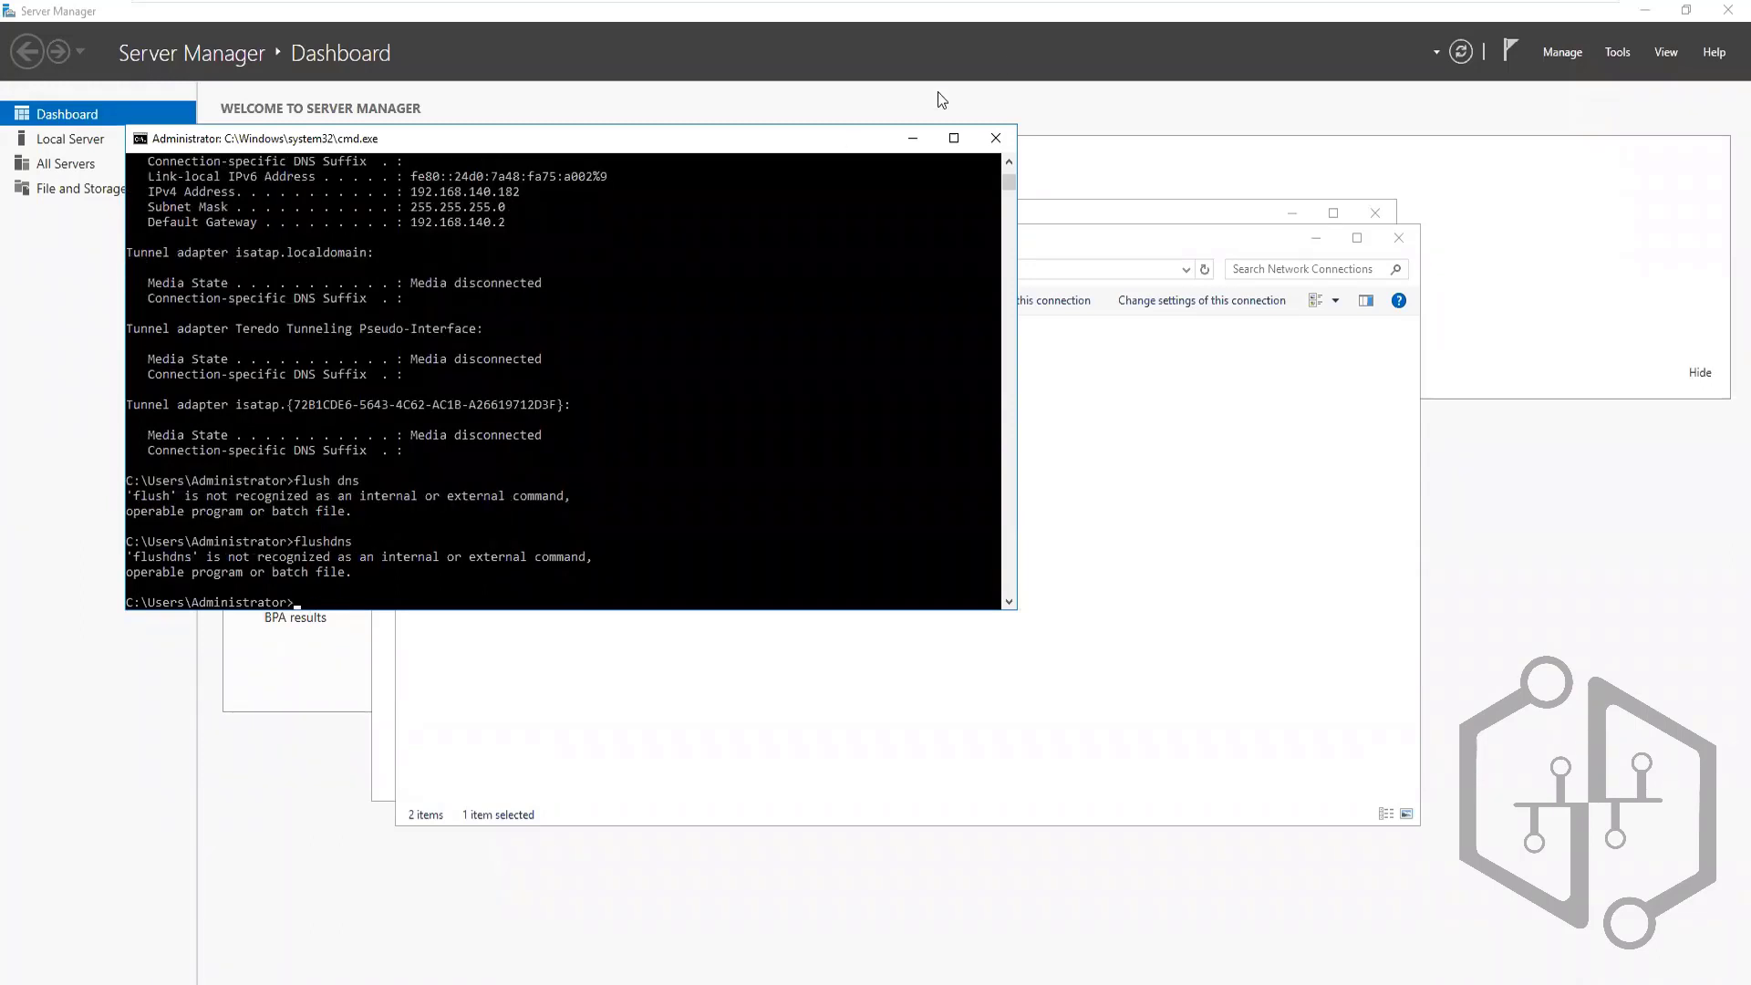
# Minimize the Command Prompt, Network Connections and Network and Sharing Center windows
pyautogui.click(910, 139)
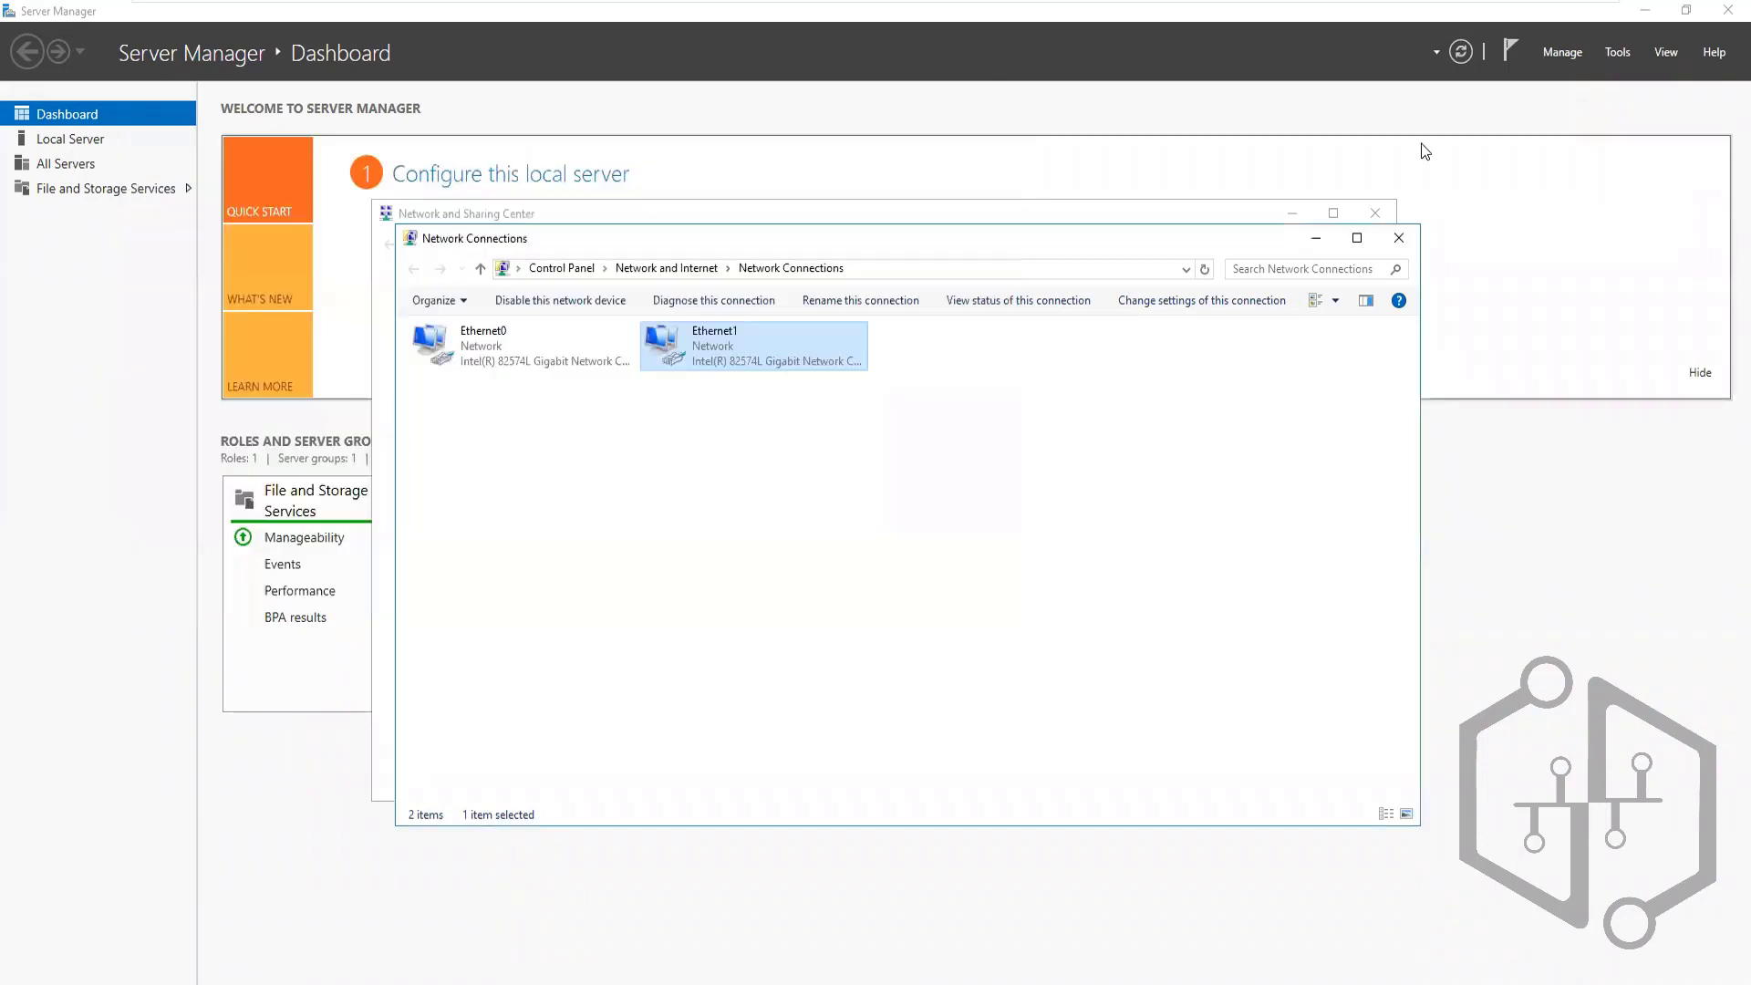
pyautogui.click(1309, 242)
pyautogui.click(1292, 213)
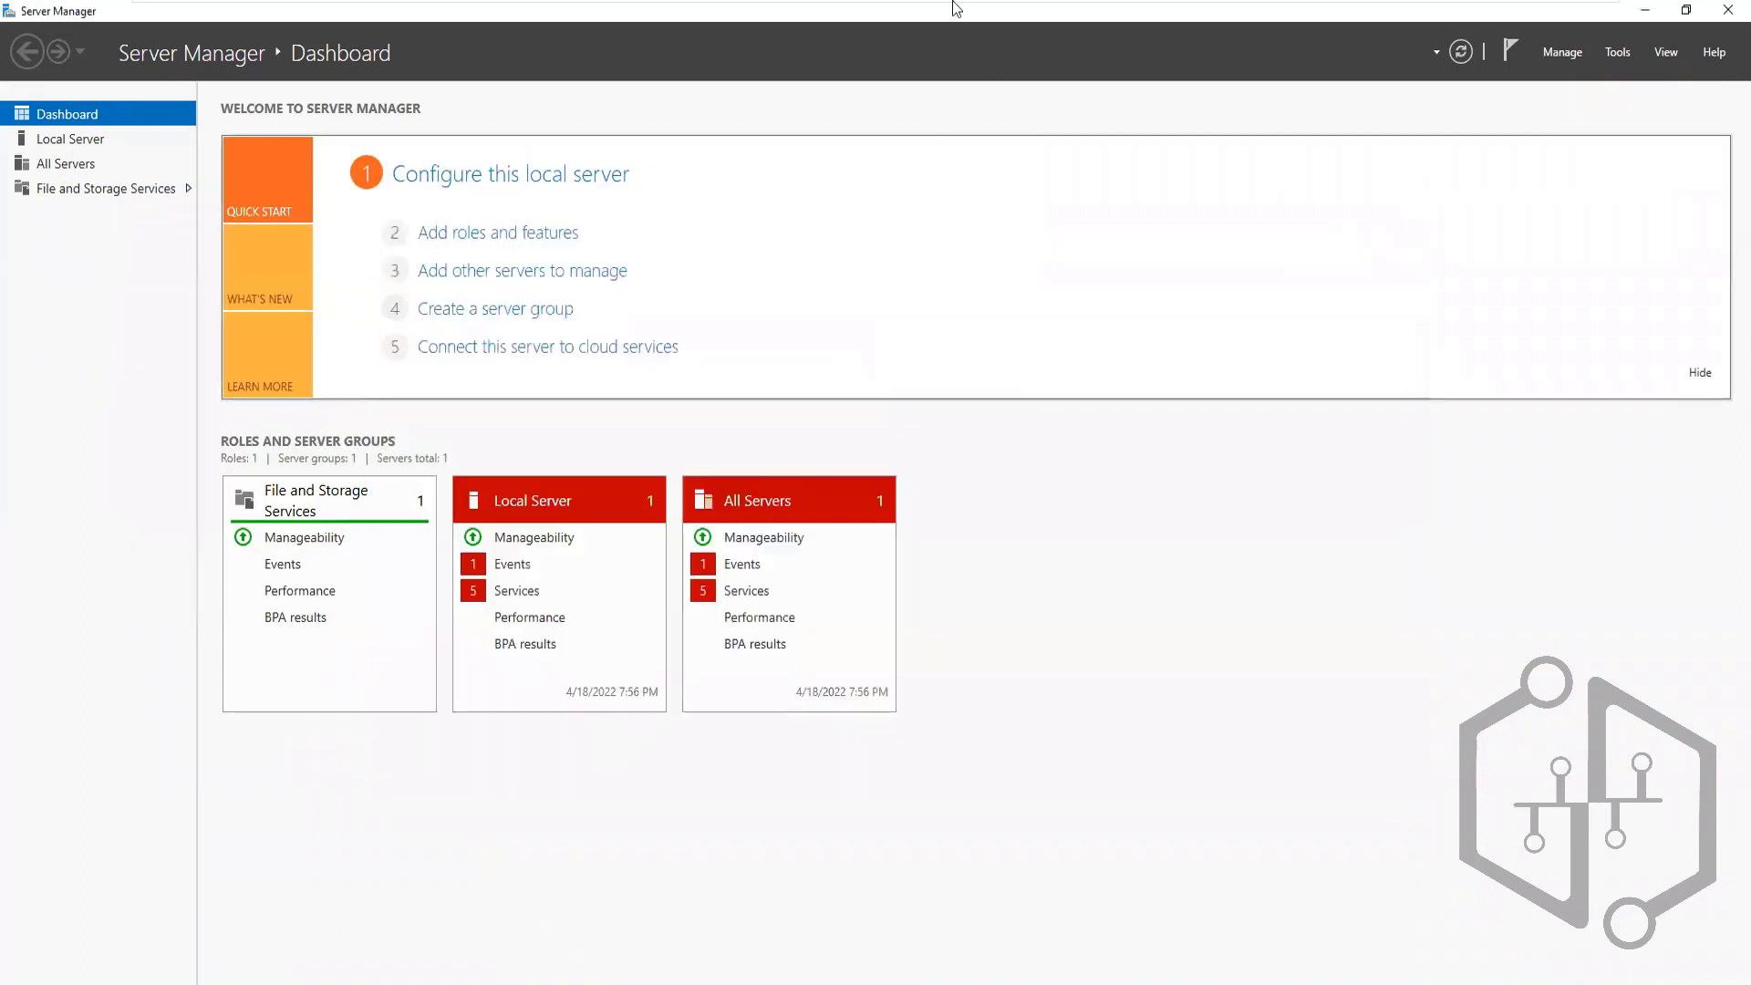
# Start Install VMware Tools on Vaultnode1 and minimize the guest's Server Manager
pyautogui.rightClick(1051, 25)
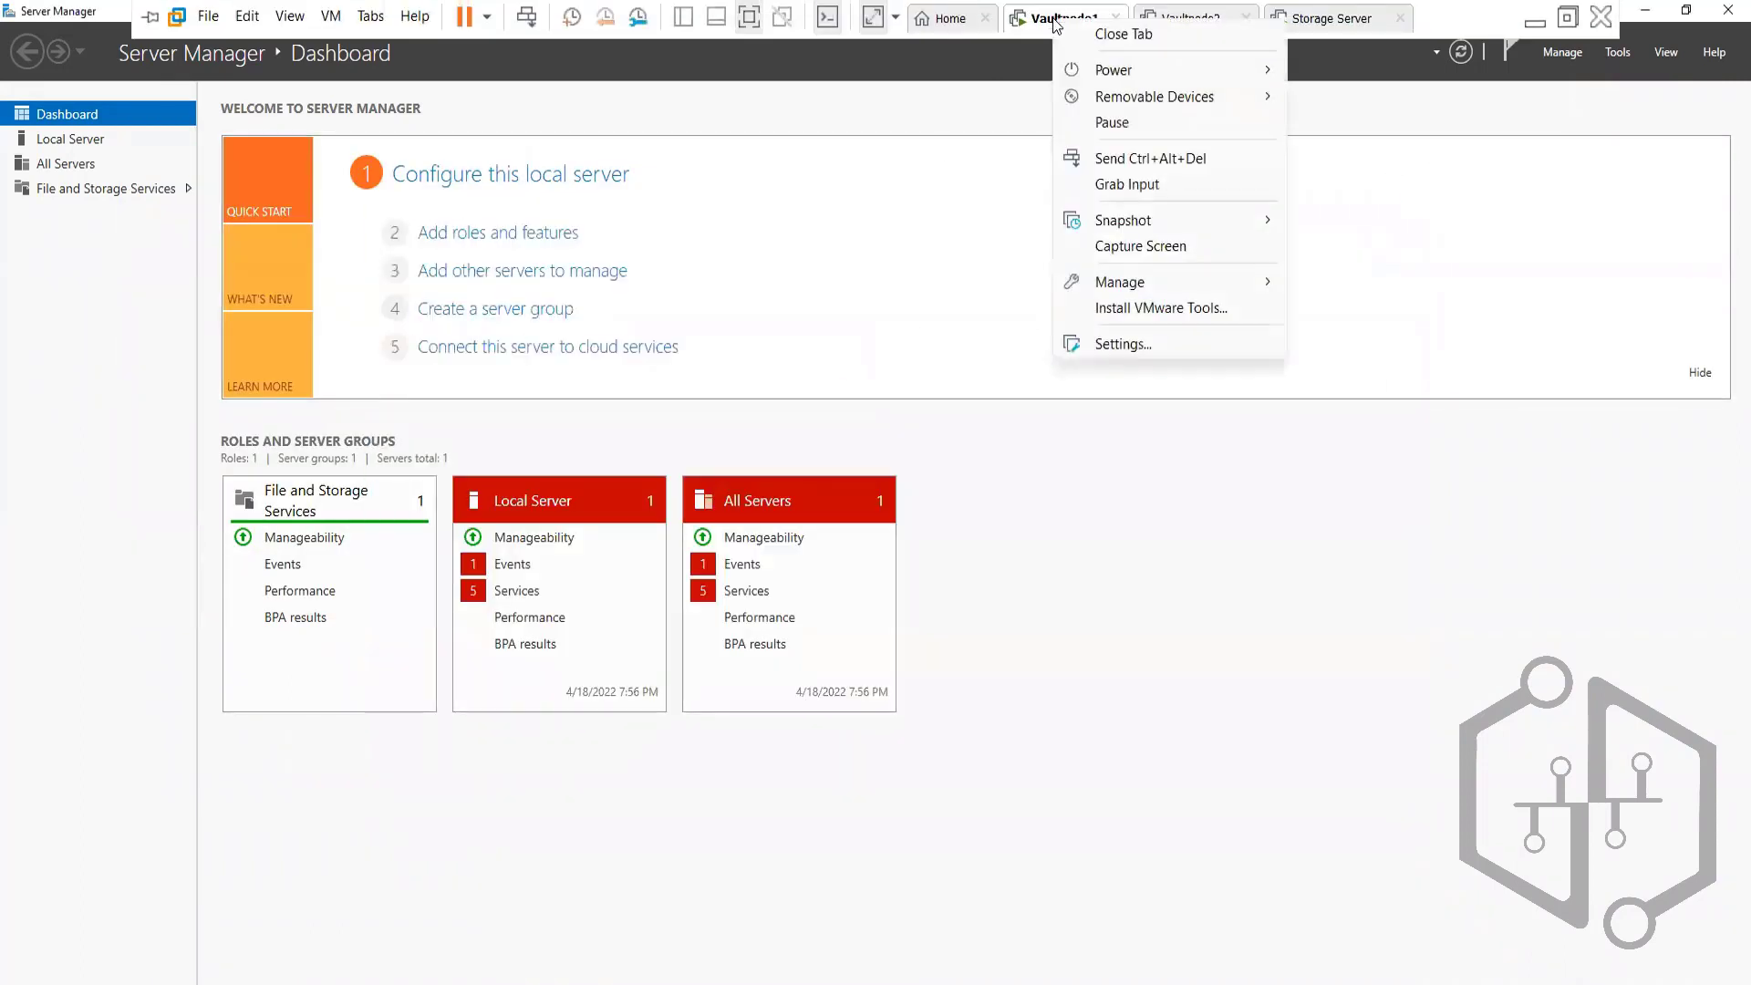
pyautogui.moveTo(1154, 282)
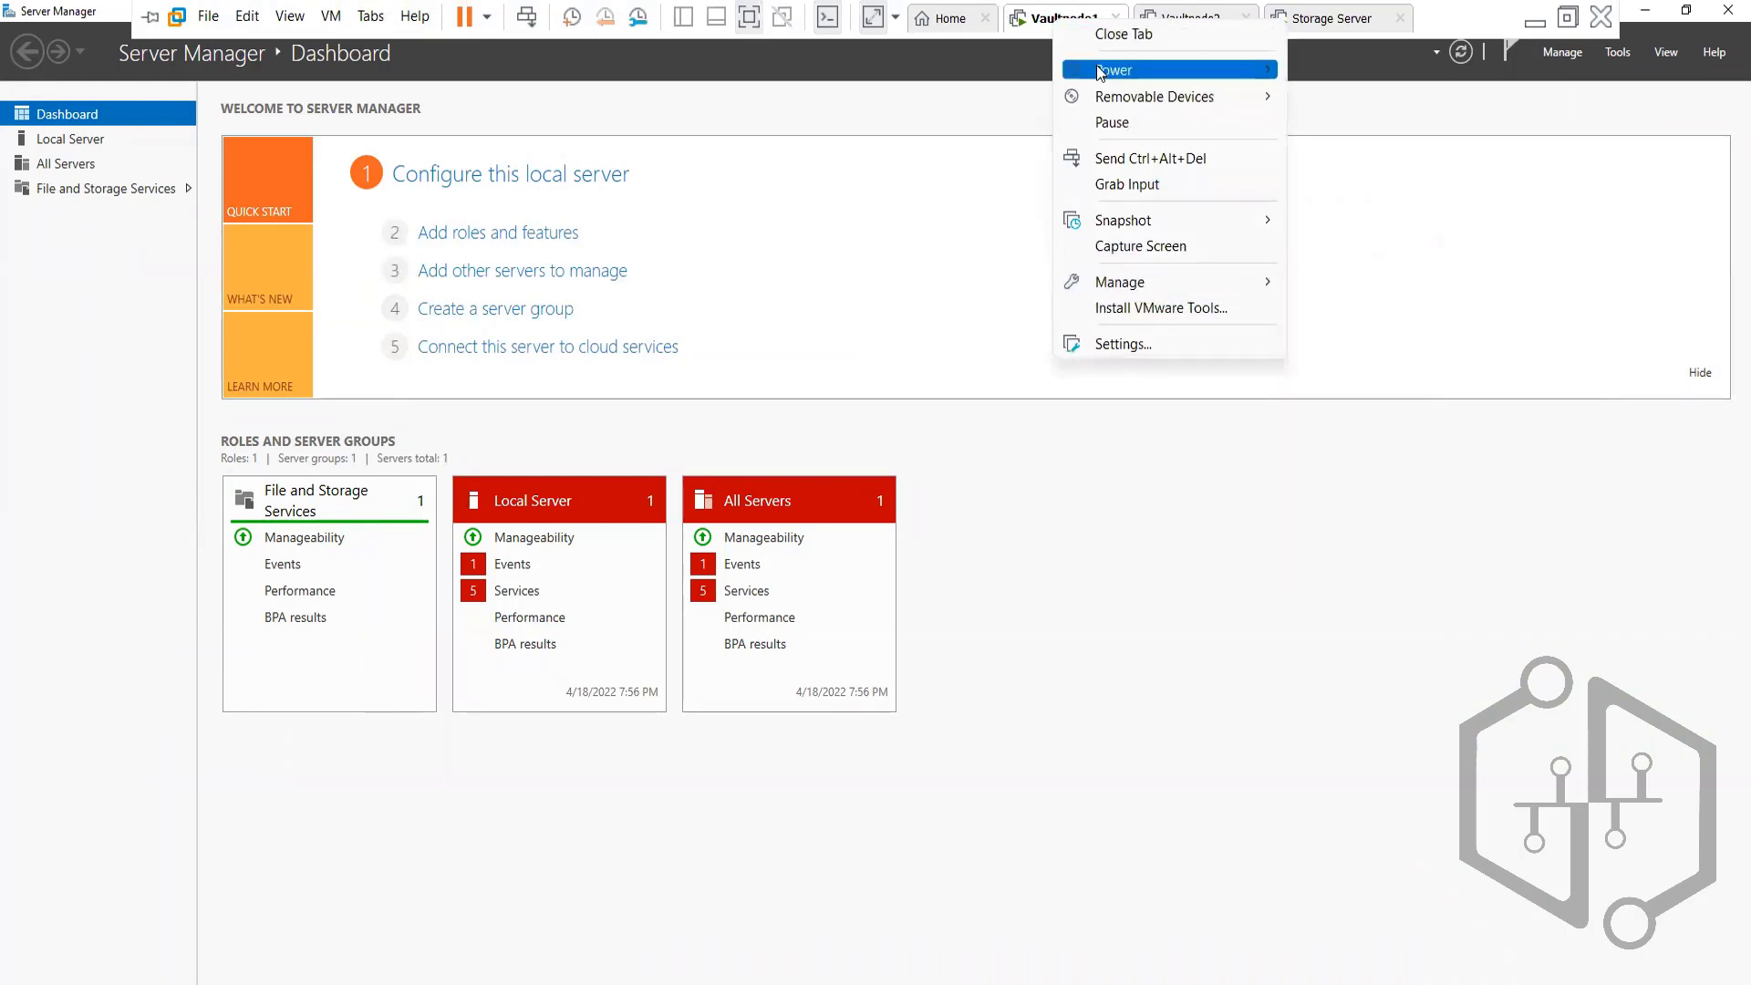
pyautogui.click(1101, 308)
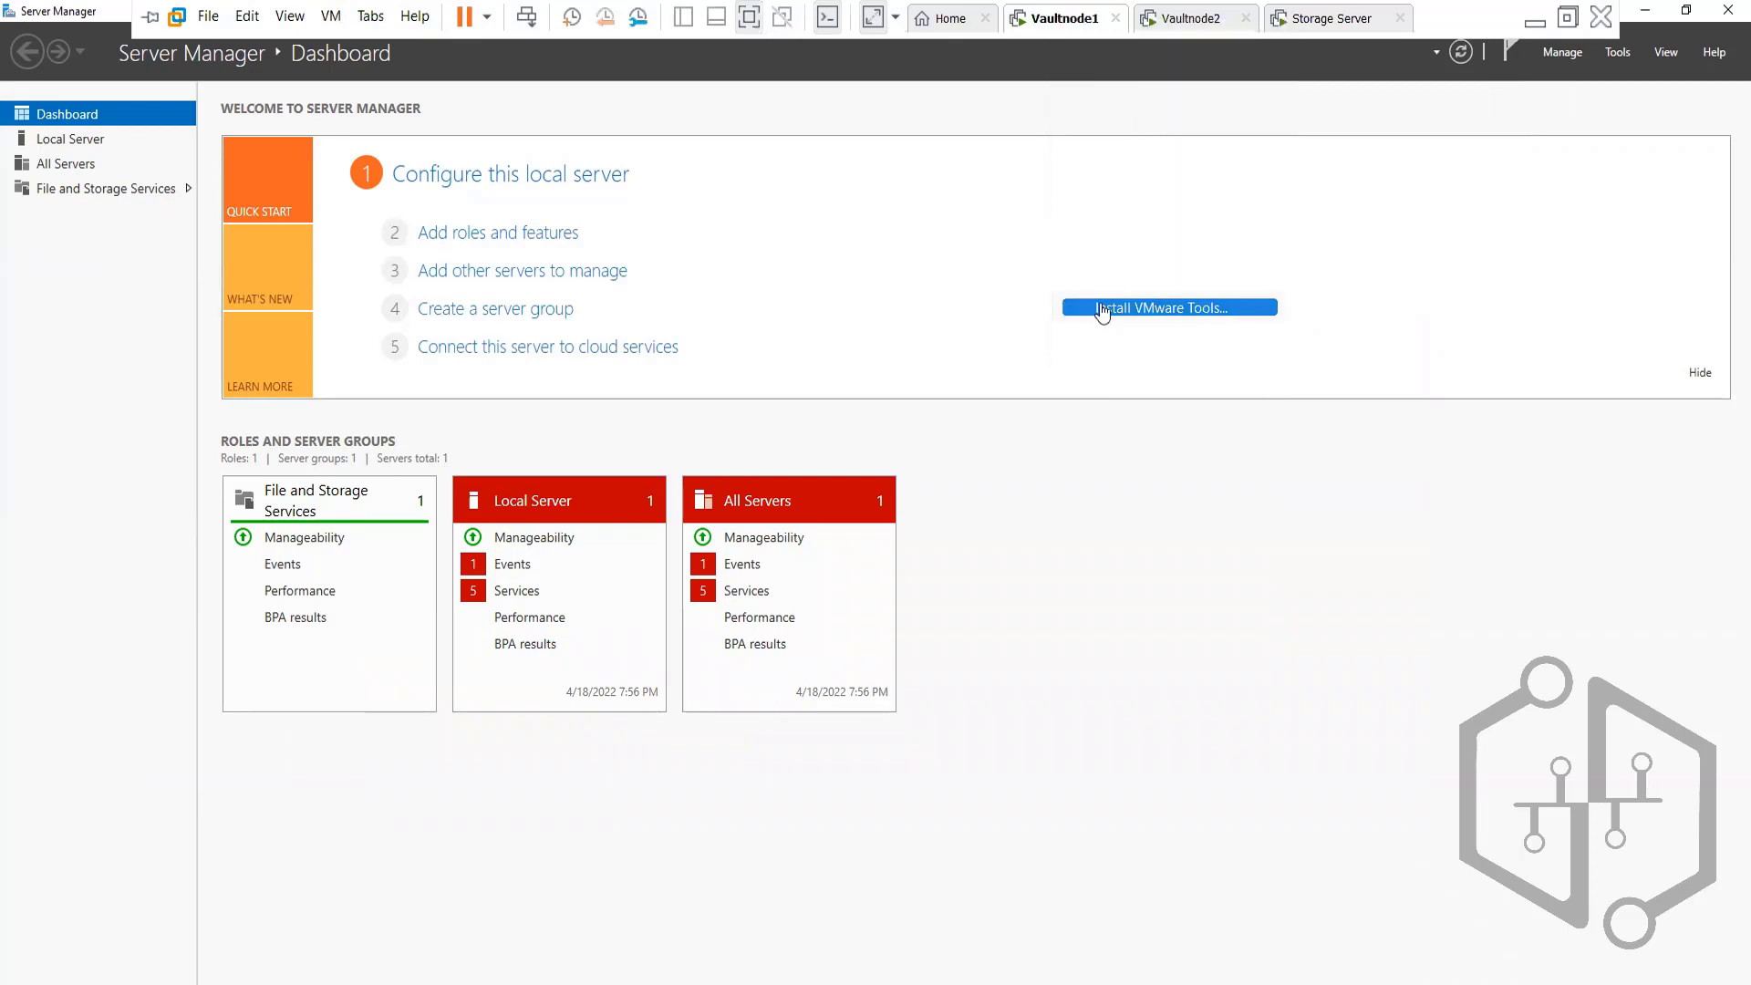
pyautogui.click(896, 323)
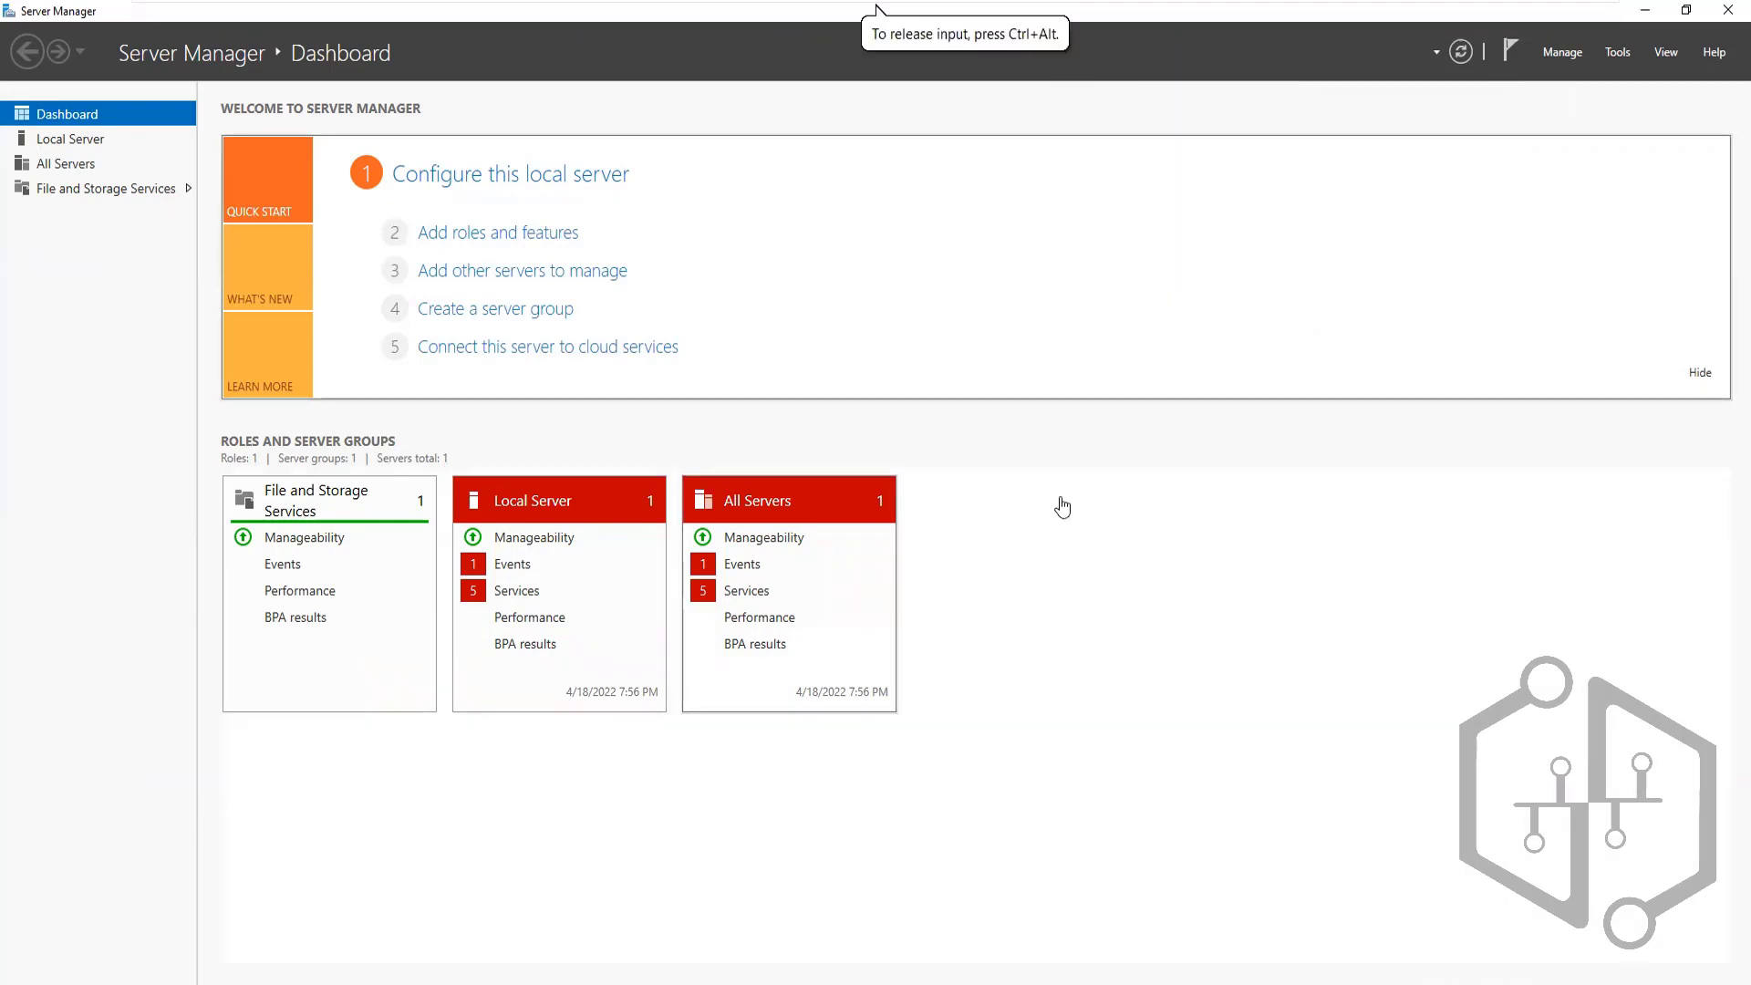
pyautogui.click(1647, 13)
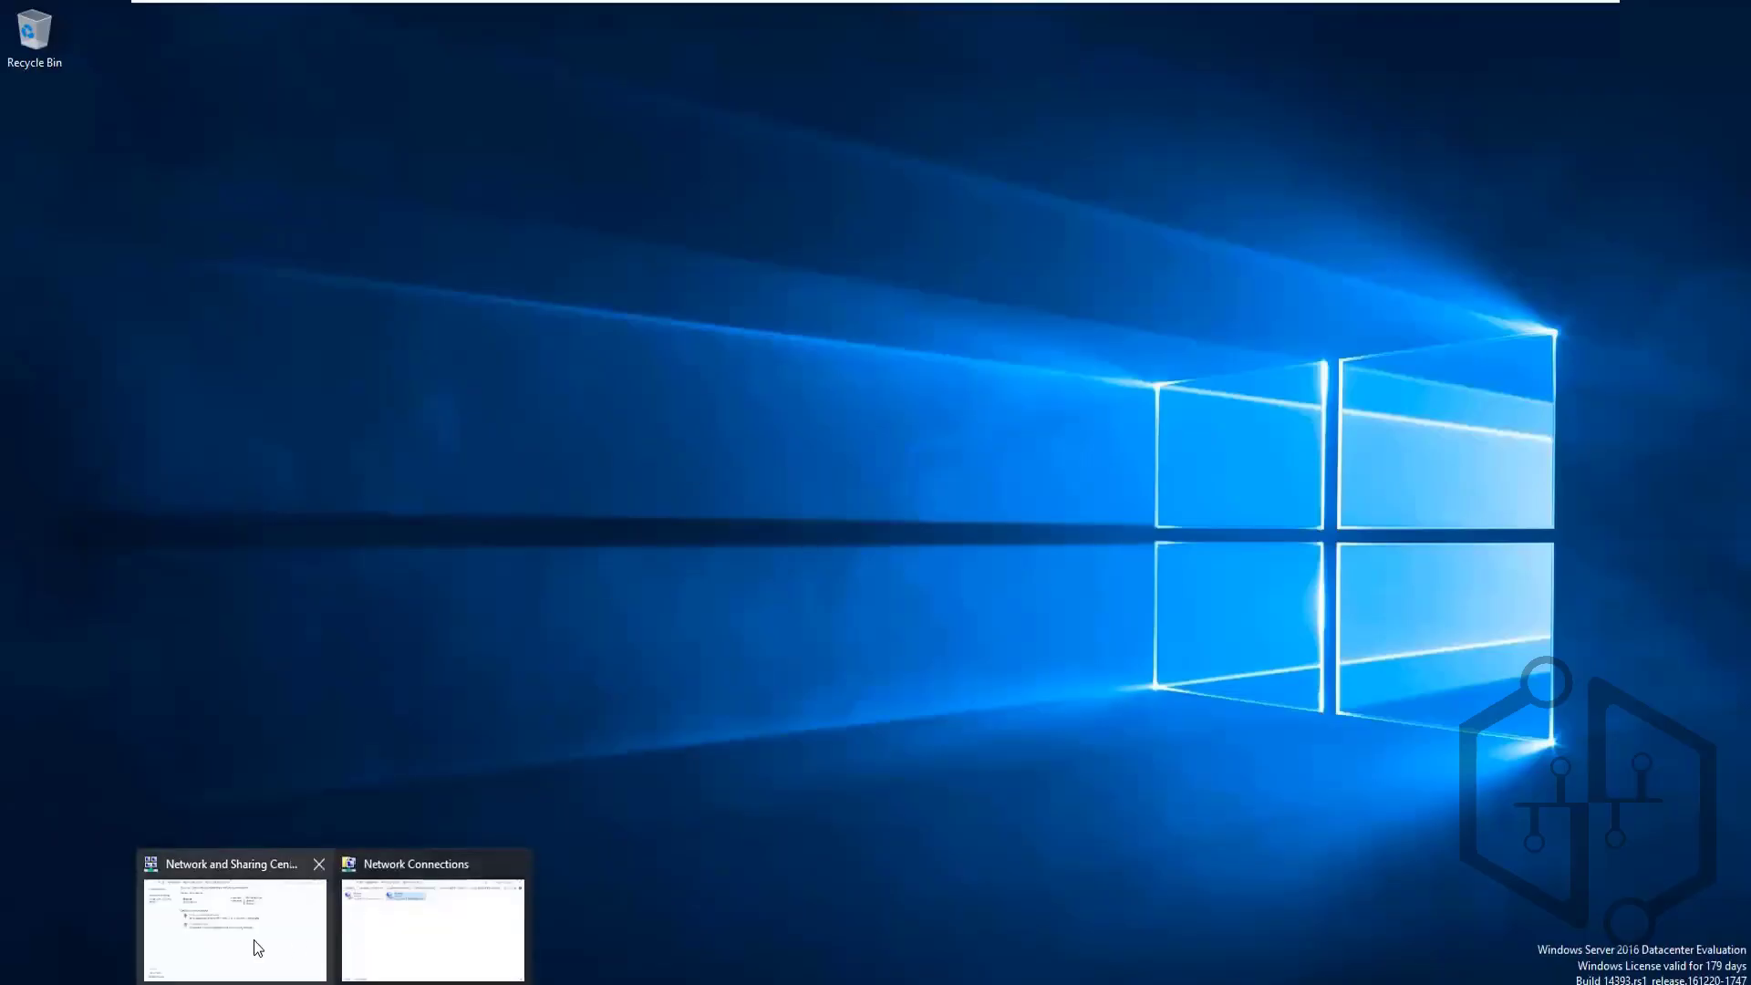
# Close the Network and Sharing Center and Network Connections windows
pyautogui.click(254, 943)
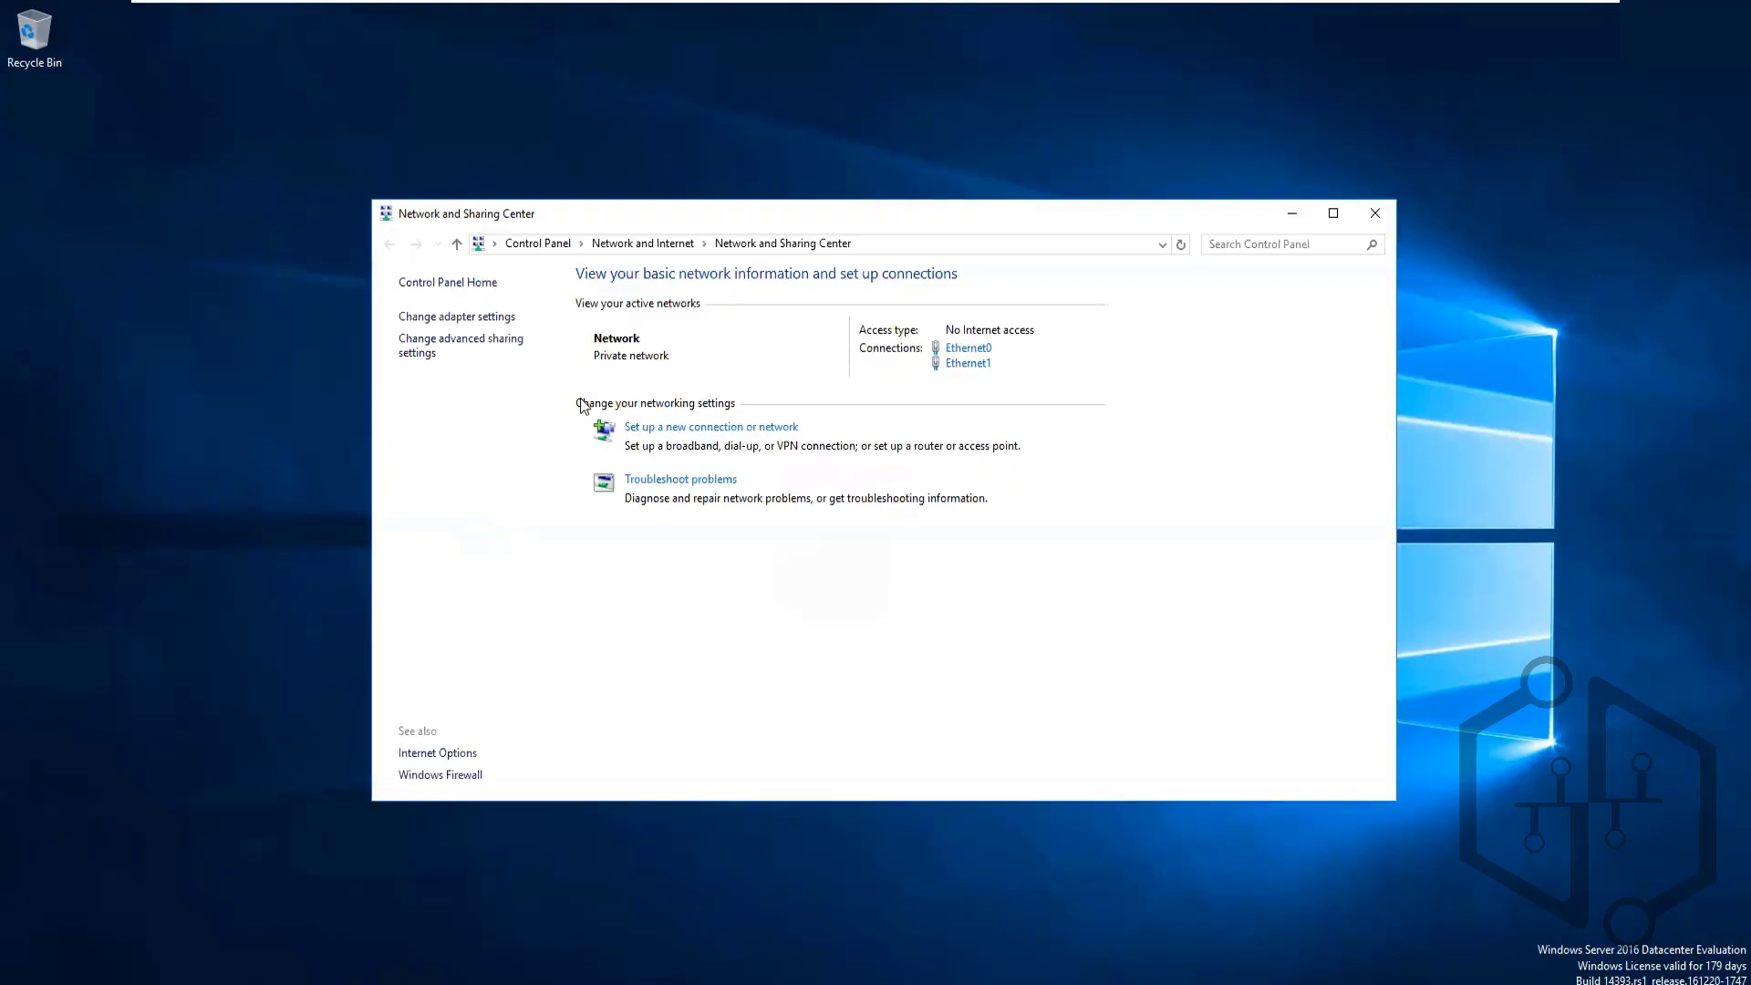
pyautogui.click(1373, 214)
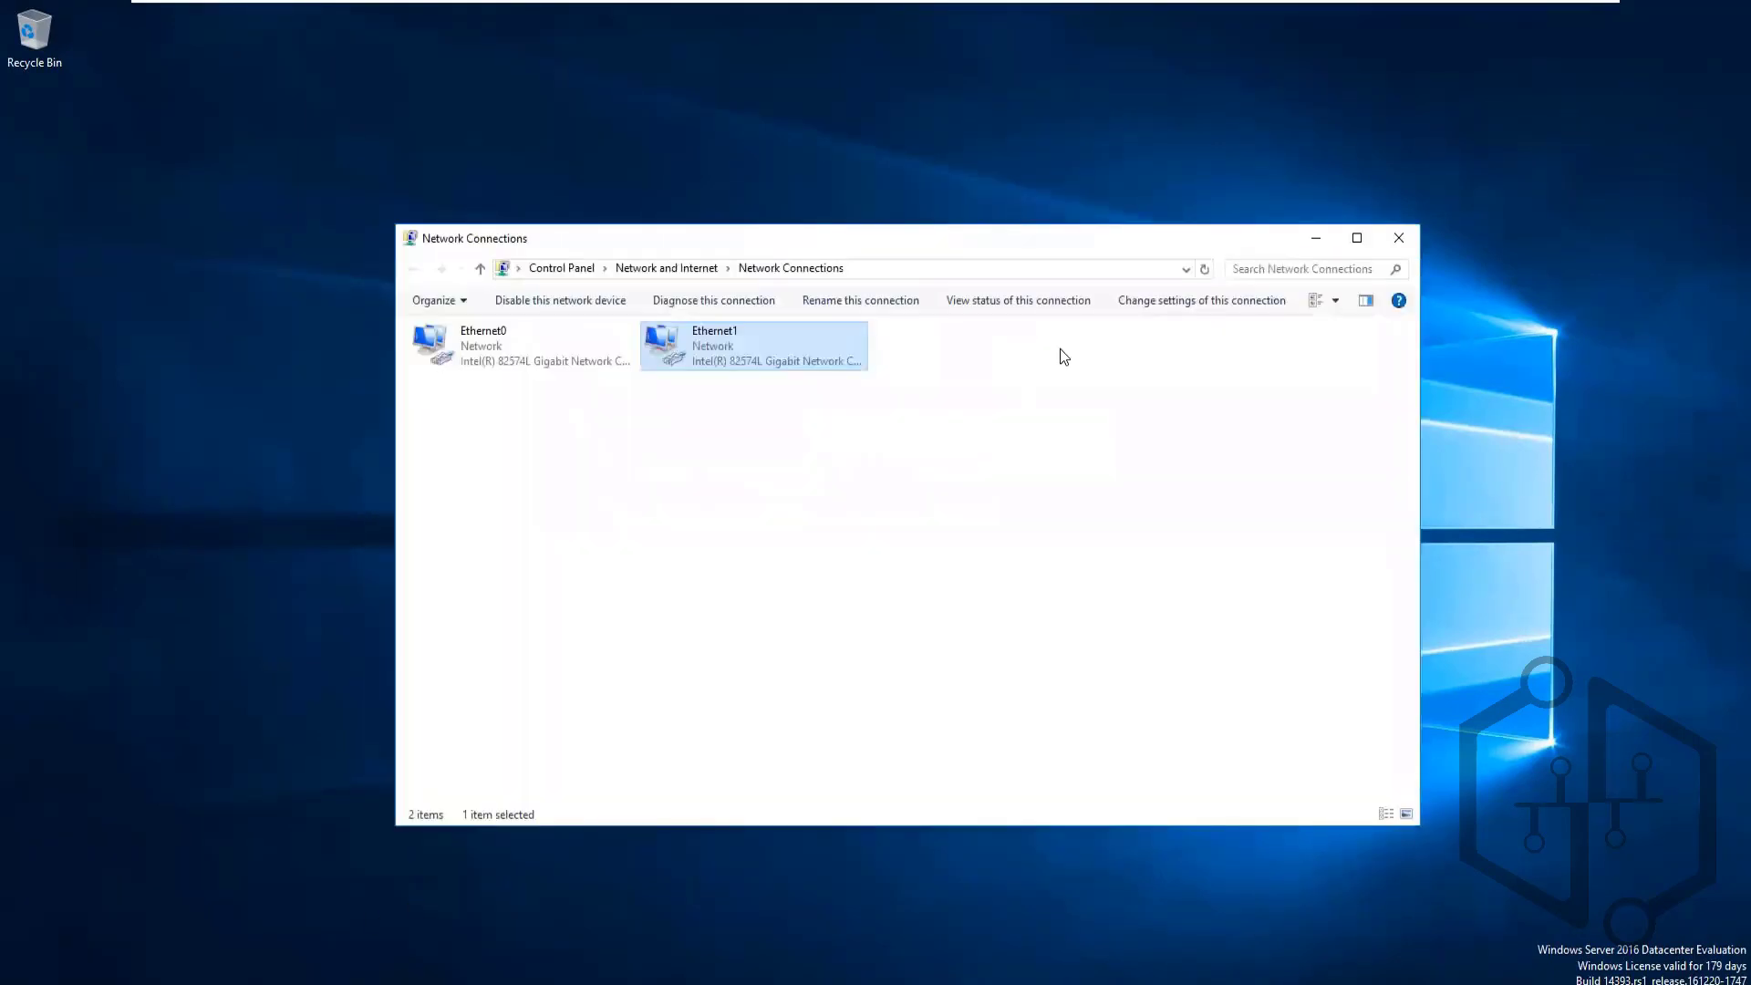
pyautogui.click(1392, 235)
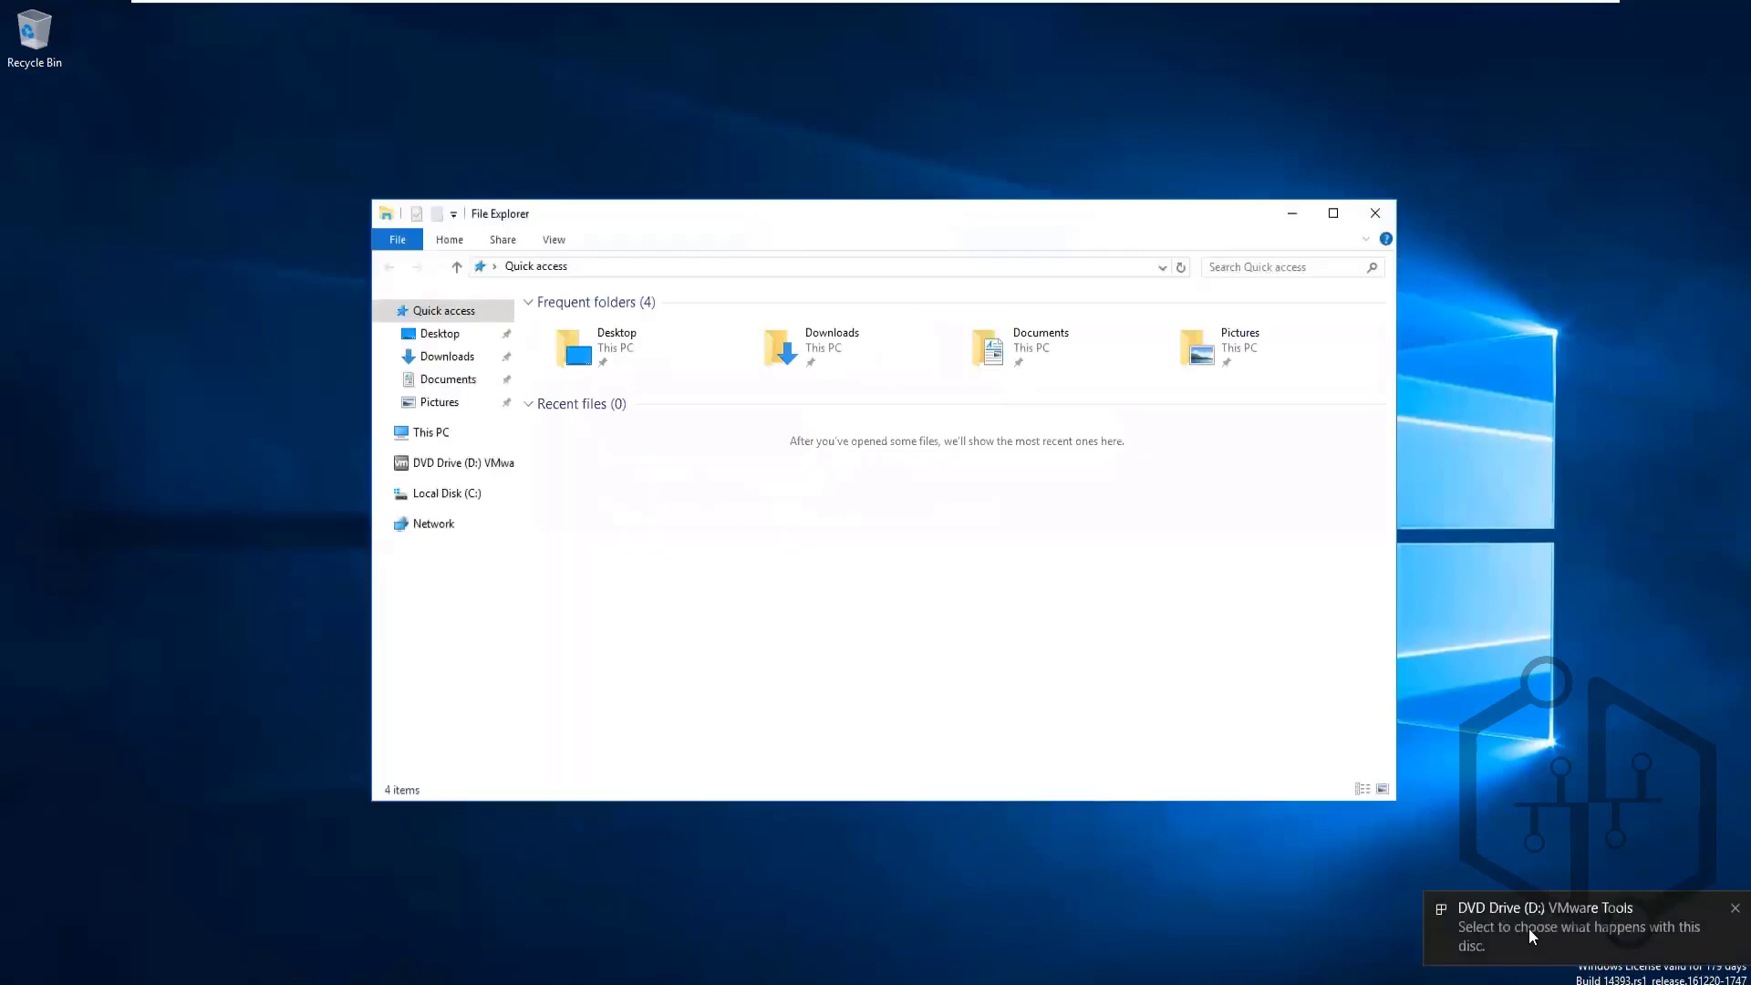
# Run setup64.exe from the VMware Tools disc in drive D: and restore Server Manager
pyautogui.click(1528, 927)
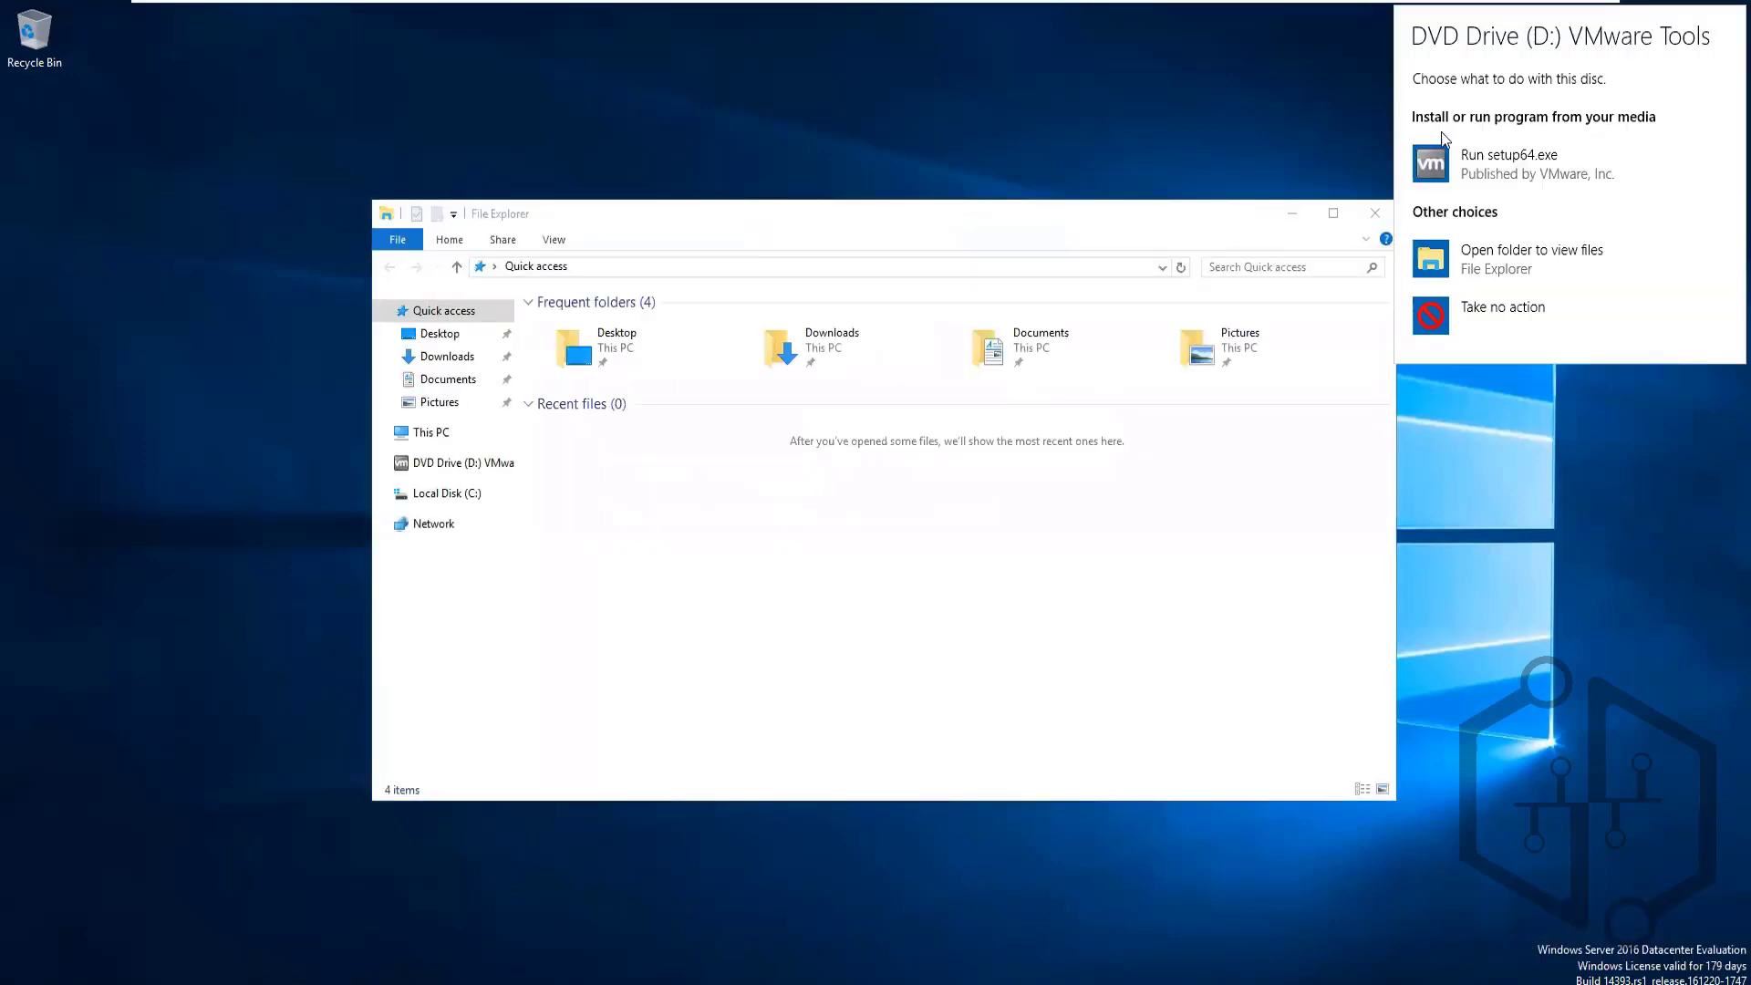
pyautogui.click(1451, 157)
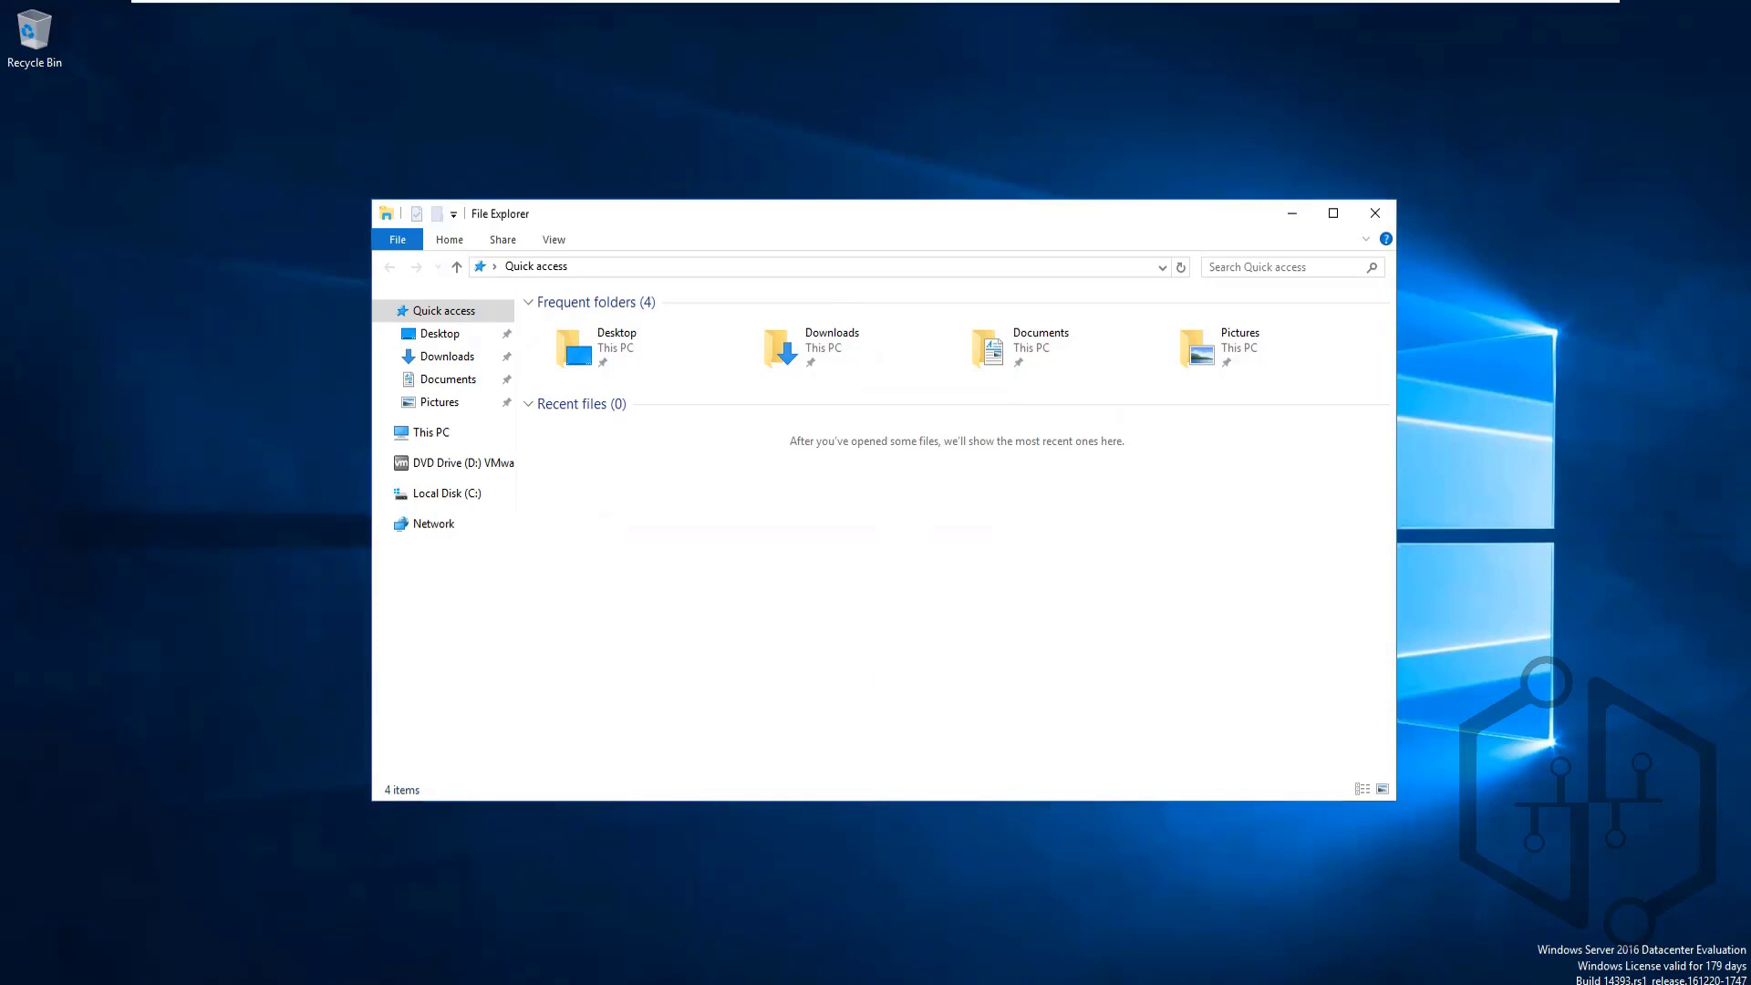
pyautogui.moveTo(245, 983)
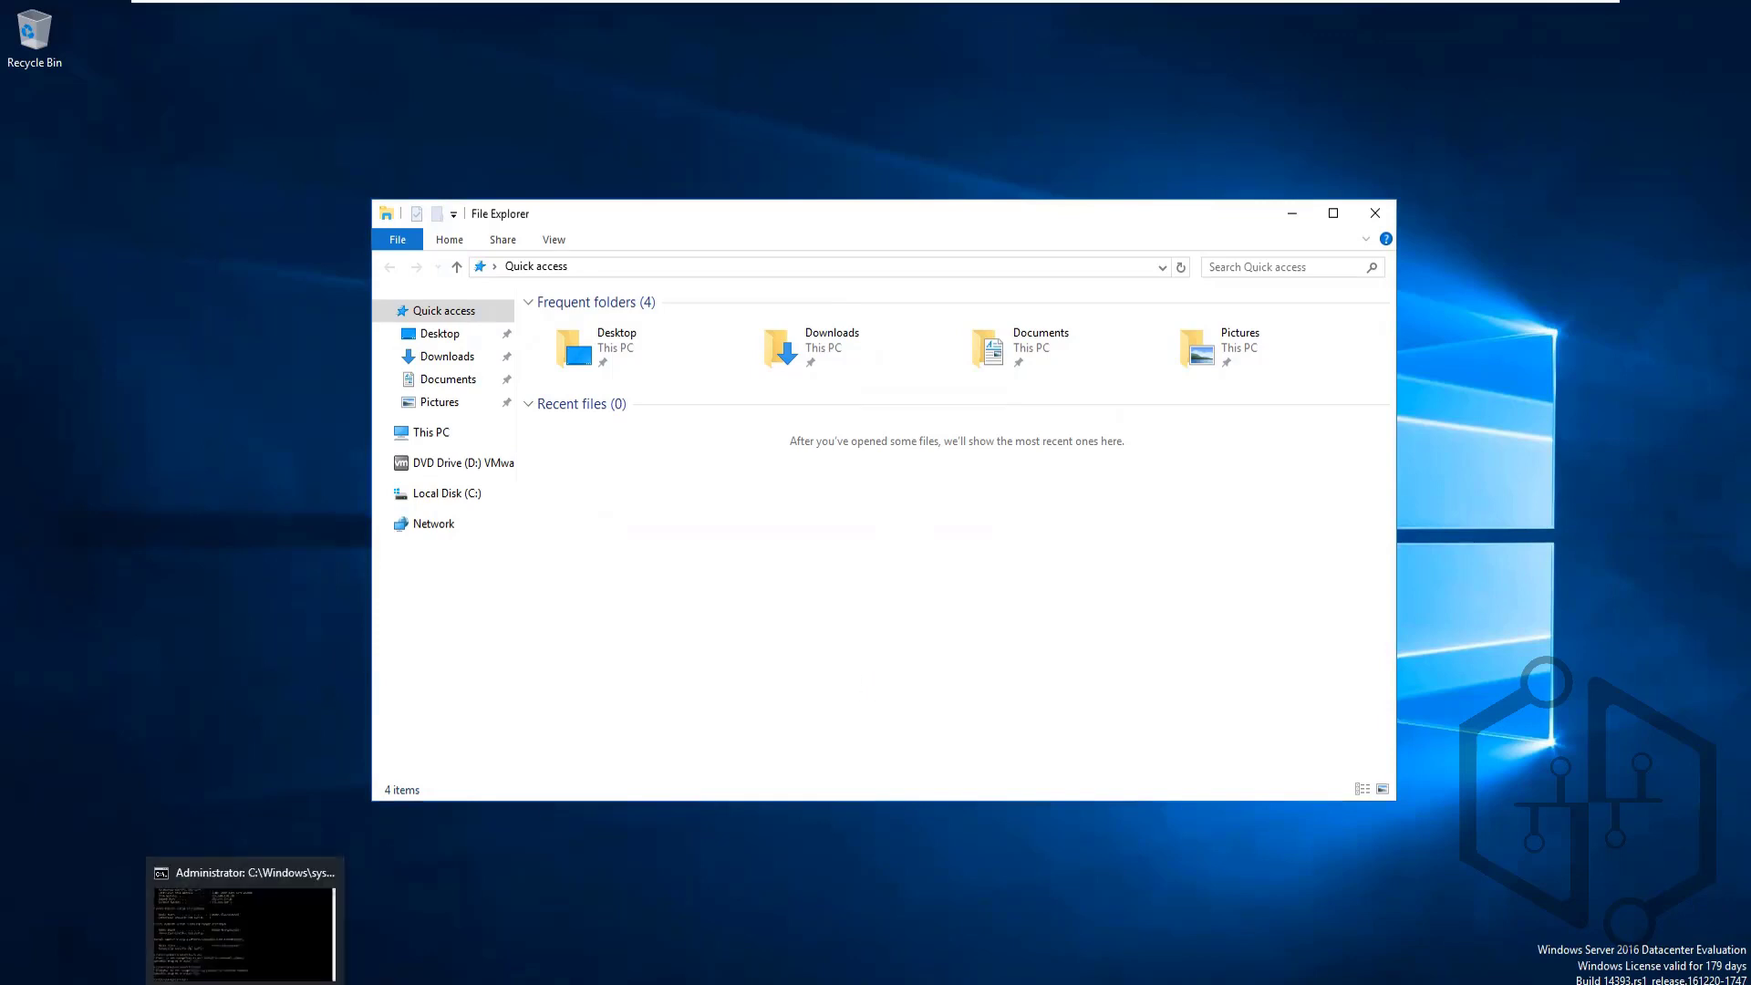
pyautogui.click(337, 982)
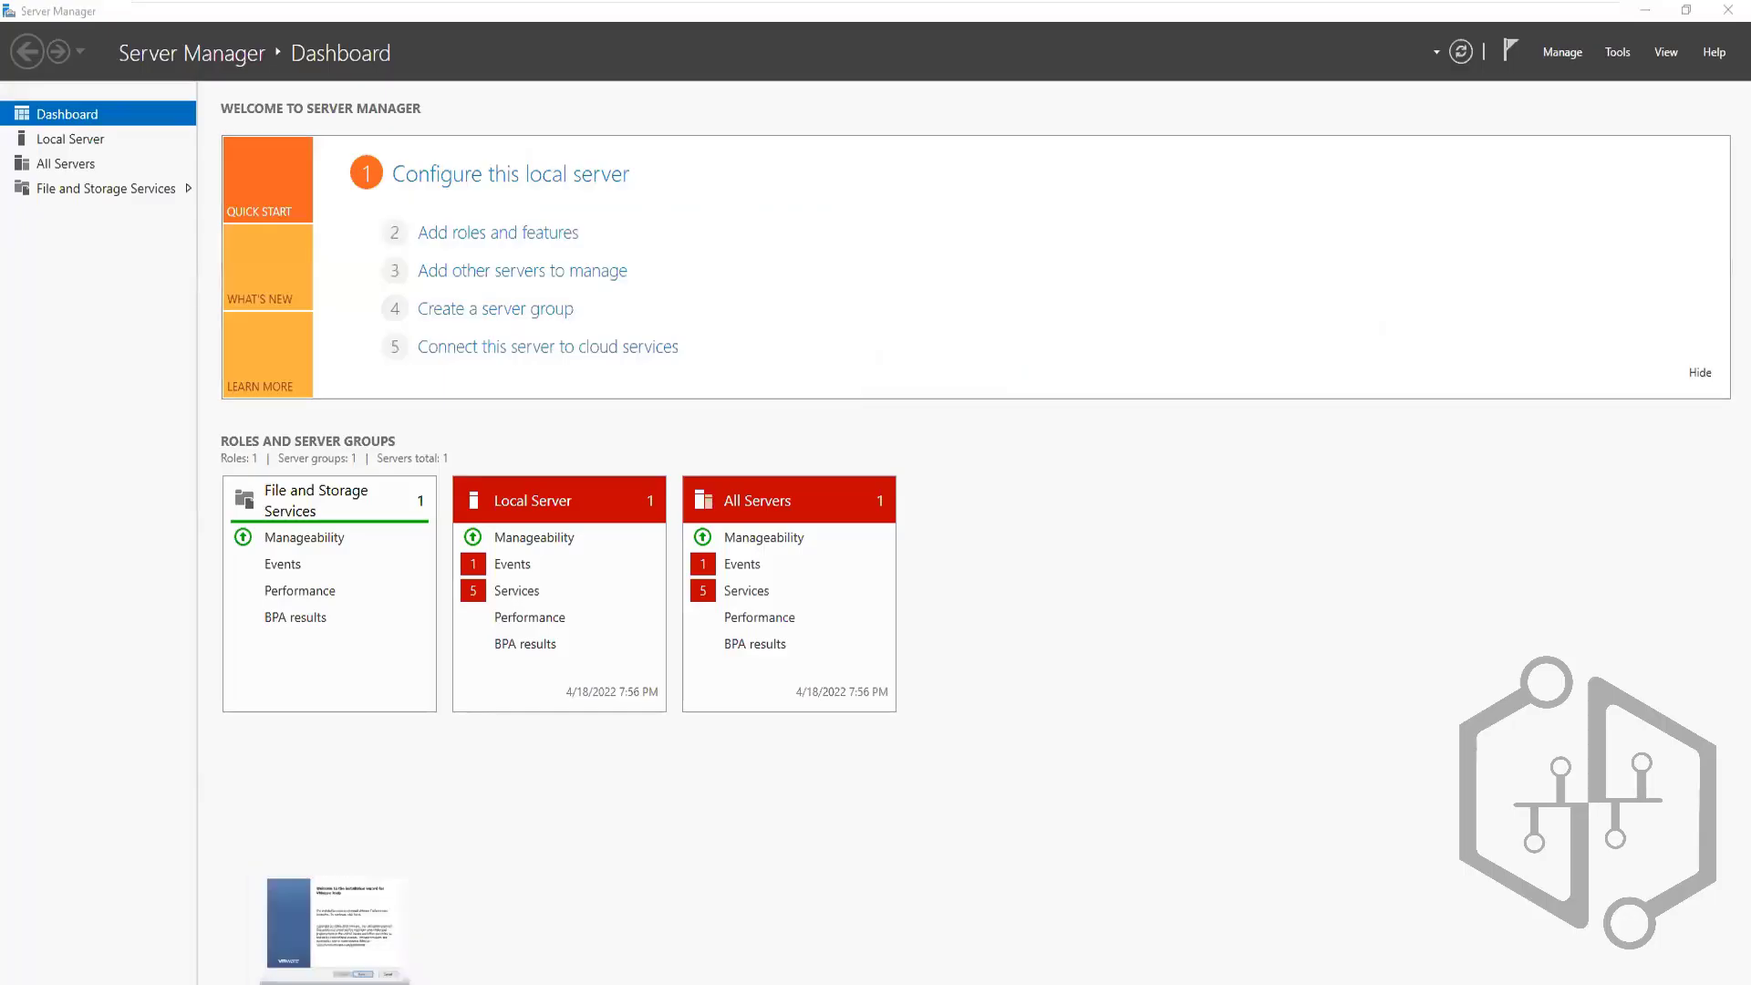
# Move the VMware Tools Setup wizard past its welcome page and start the installation
pyautogui.click(335, 922)
pyautogui.click(970, 652)
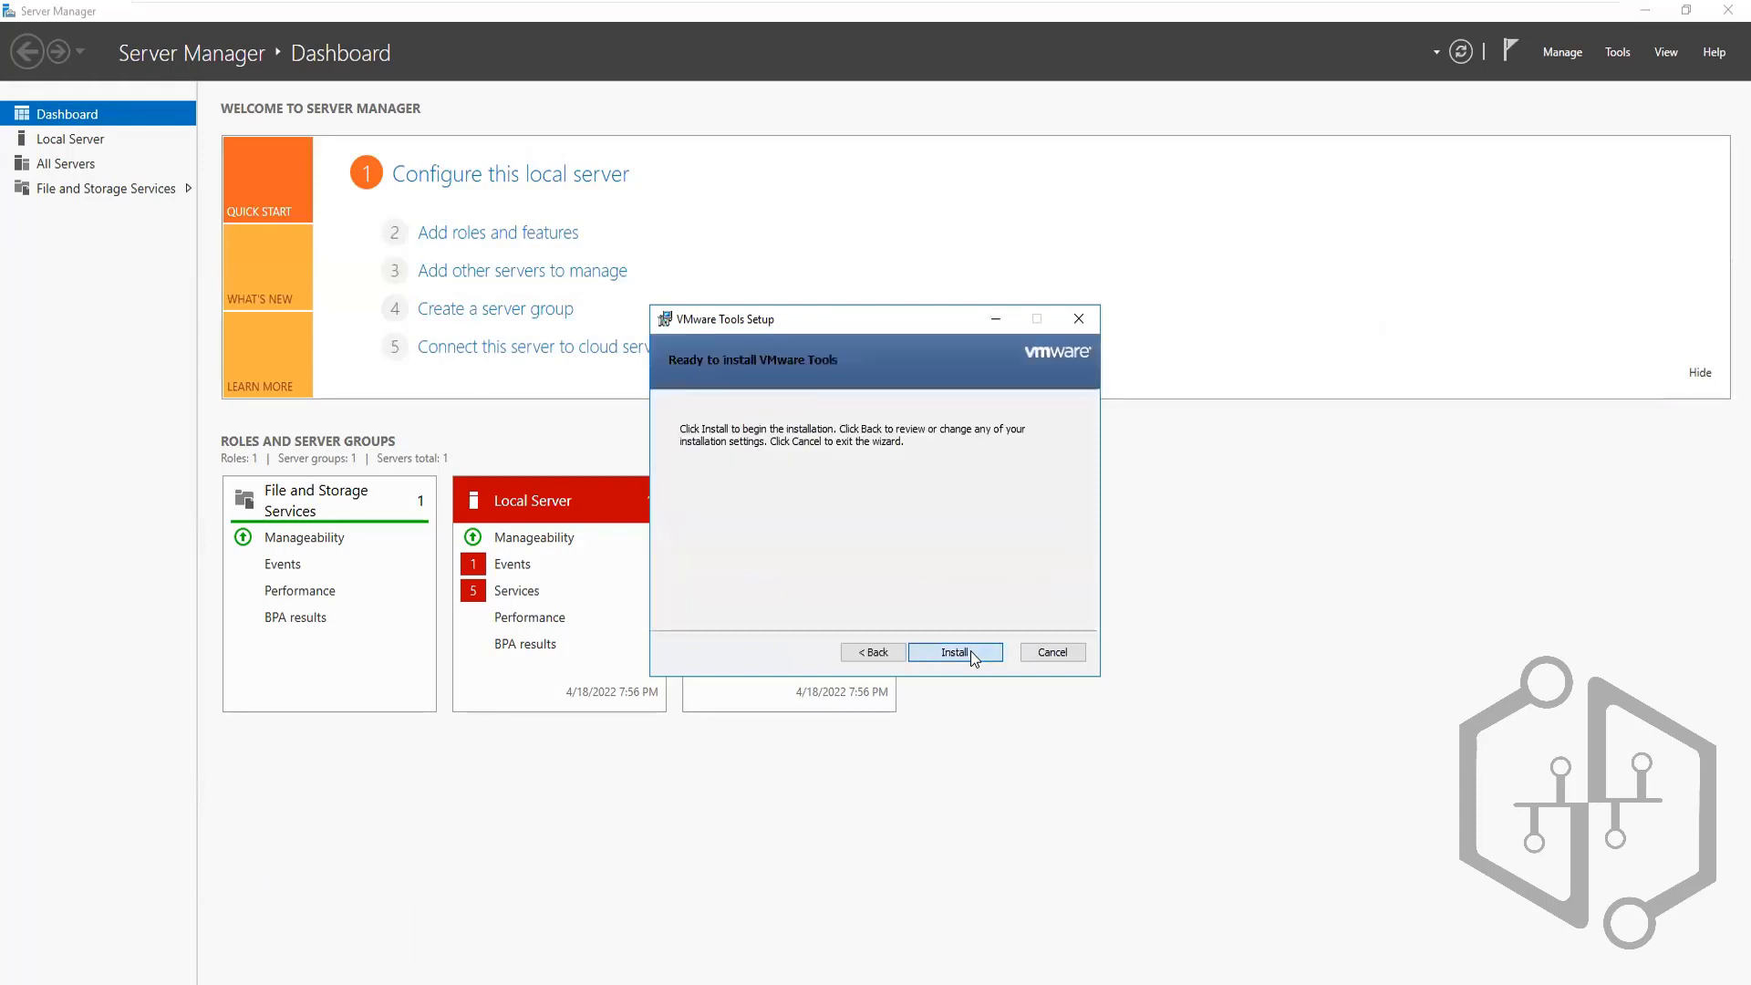
pyautogui.click(970, 652)
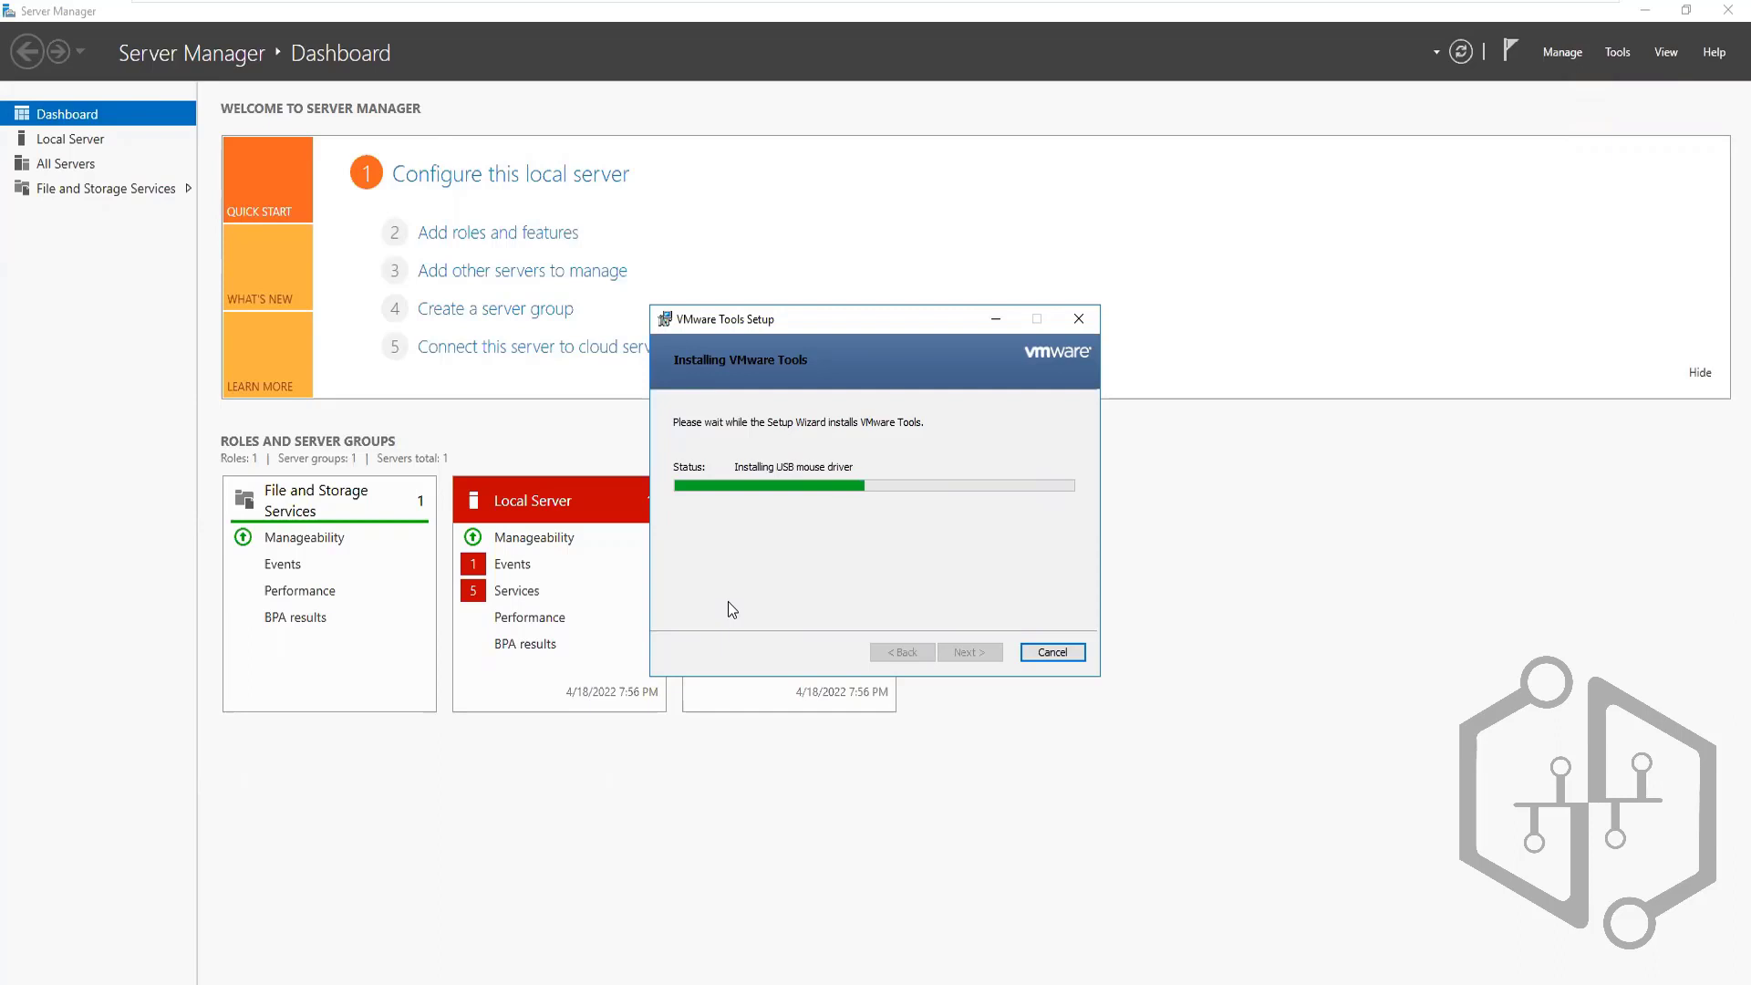
pyautogui.moveTo(1123, 7)
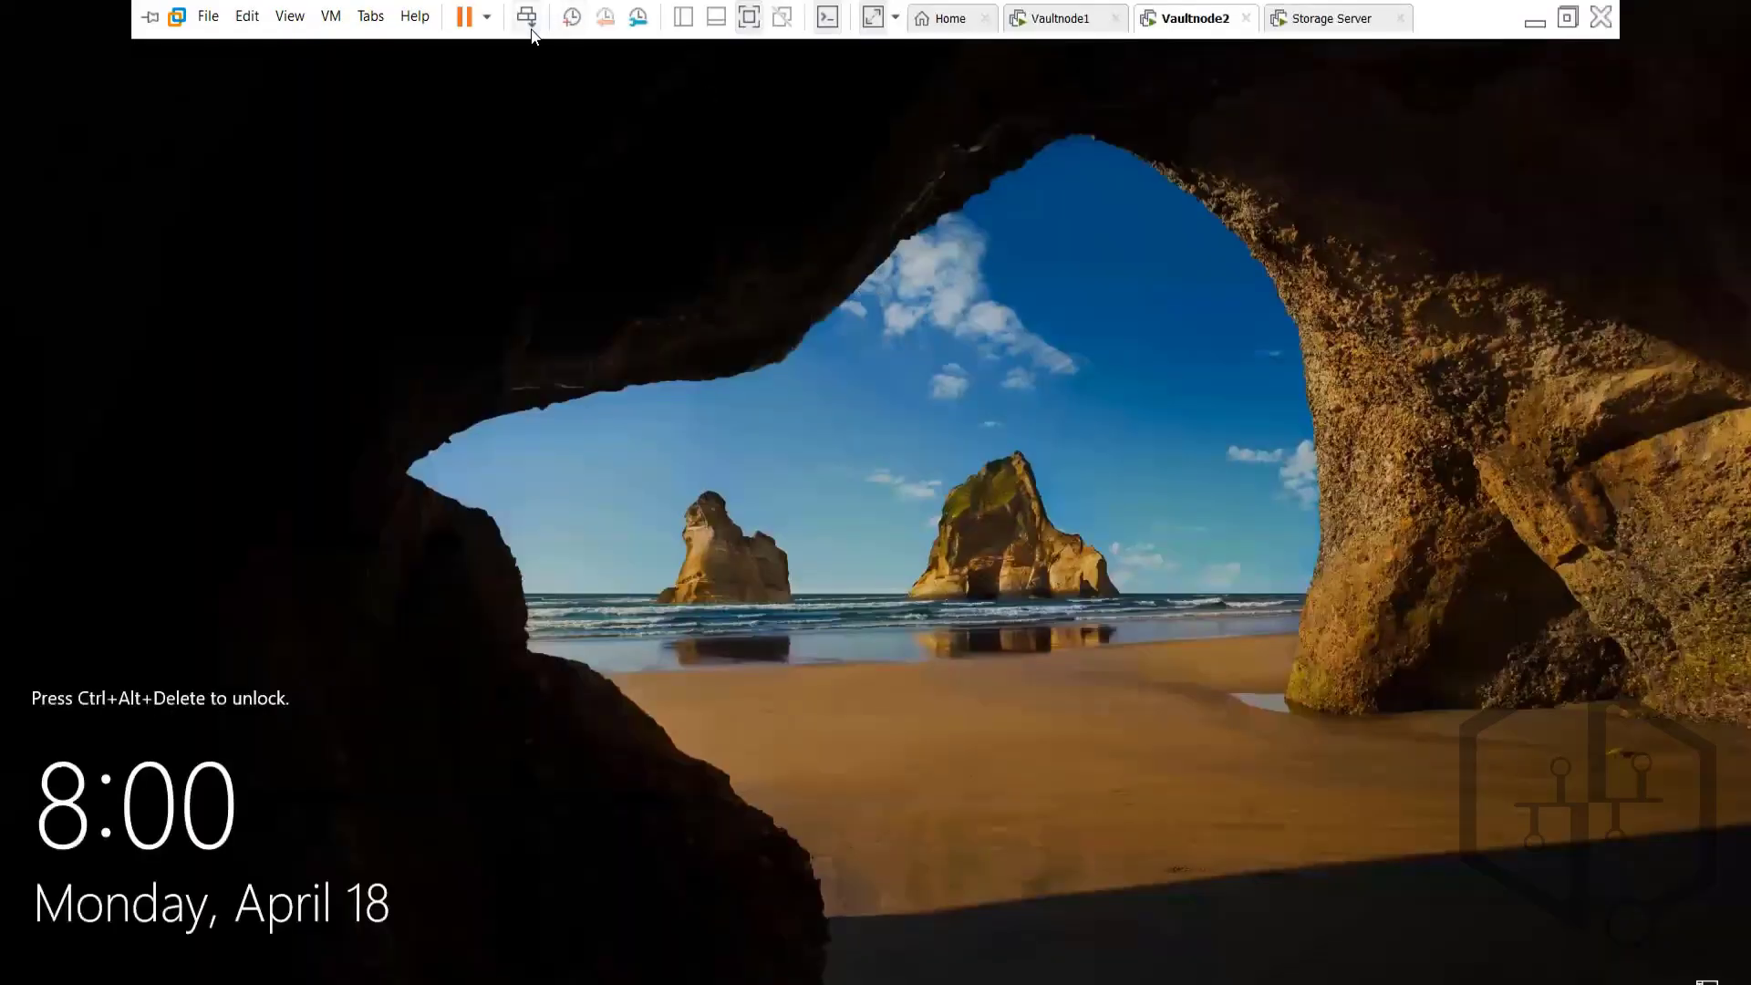
# Unlock Vaultnode2 with the Administrator password, cancel the Shutdown Event Tracker, and open the Win+X menu
pyautogui.click(532, 34)
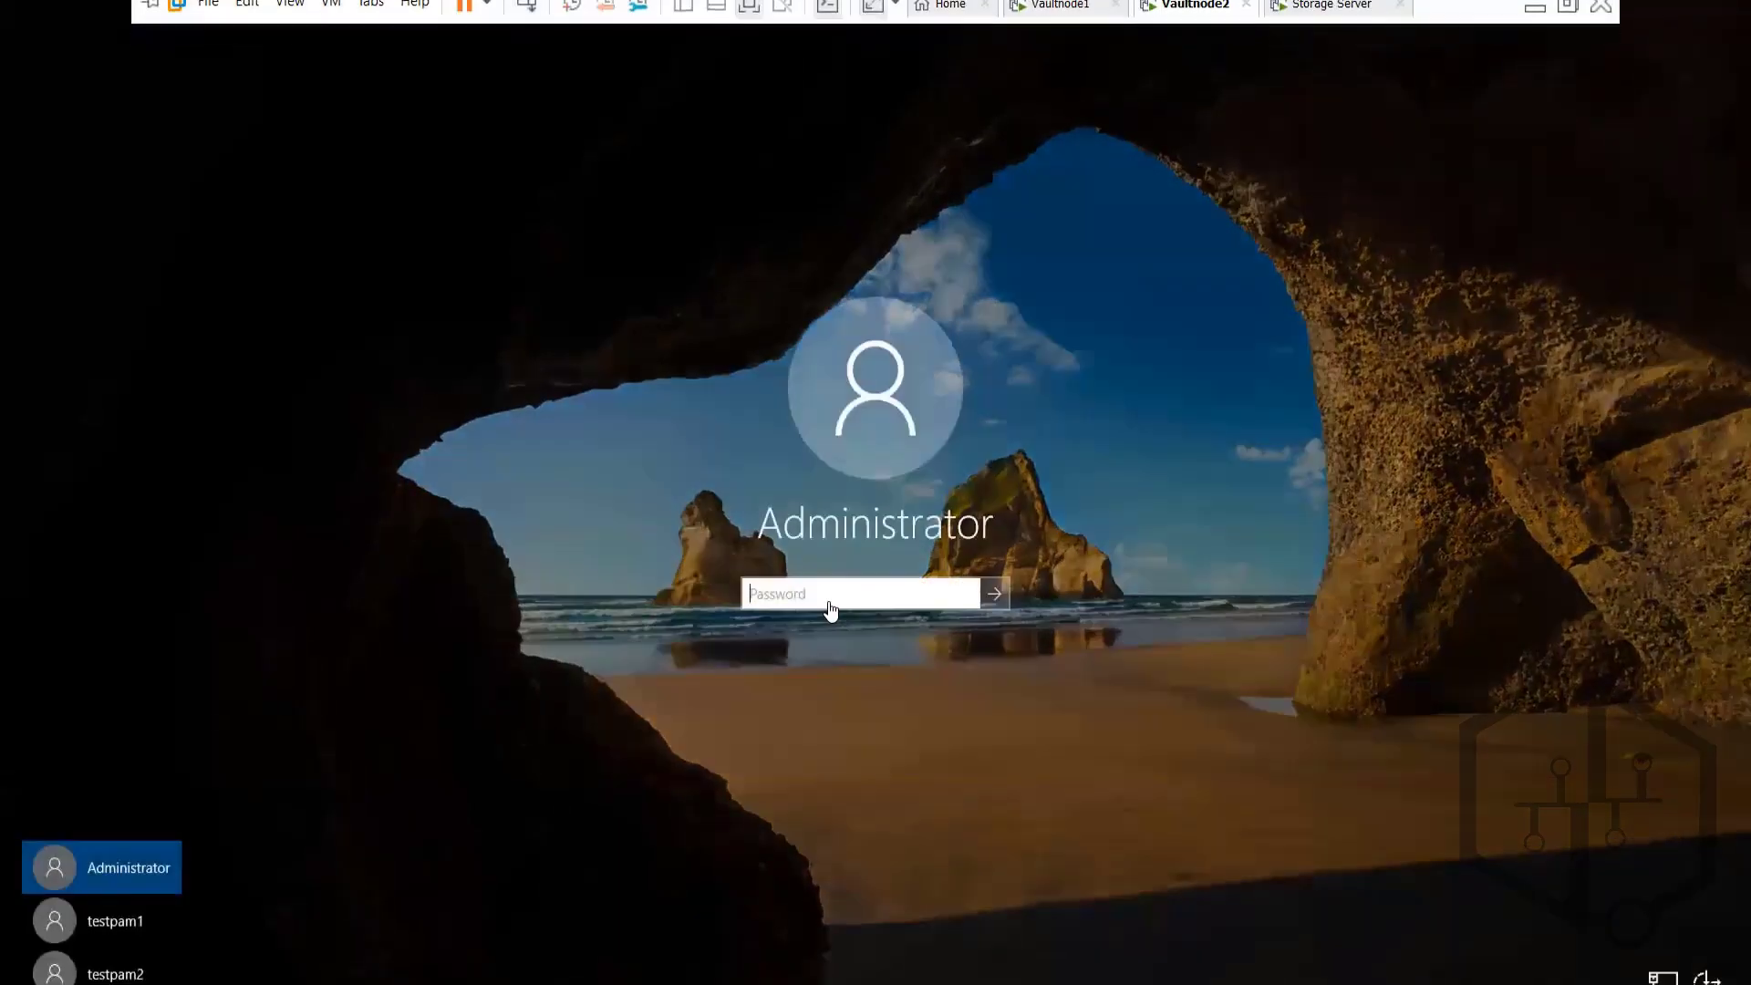
pyautogui.click(832, 606)
pyautogui.write('P@ssw0rd')
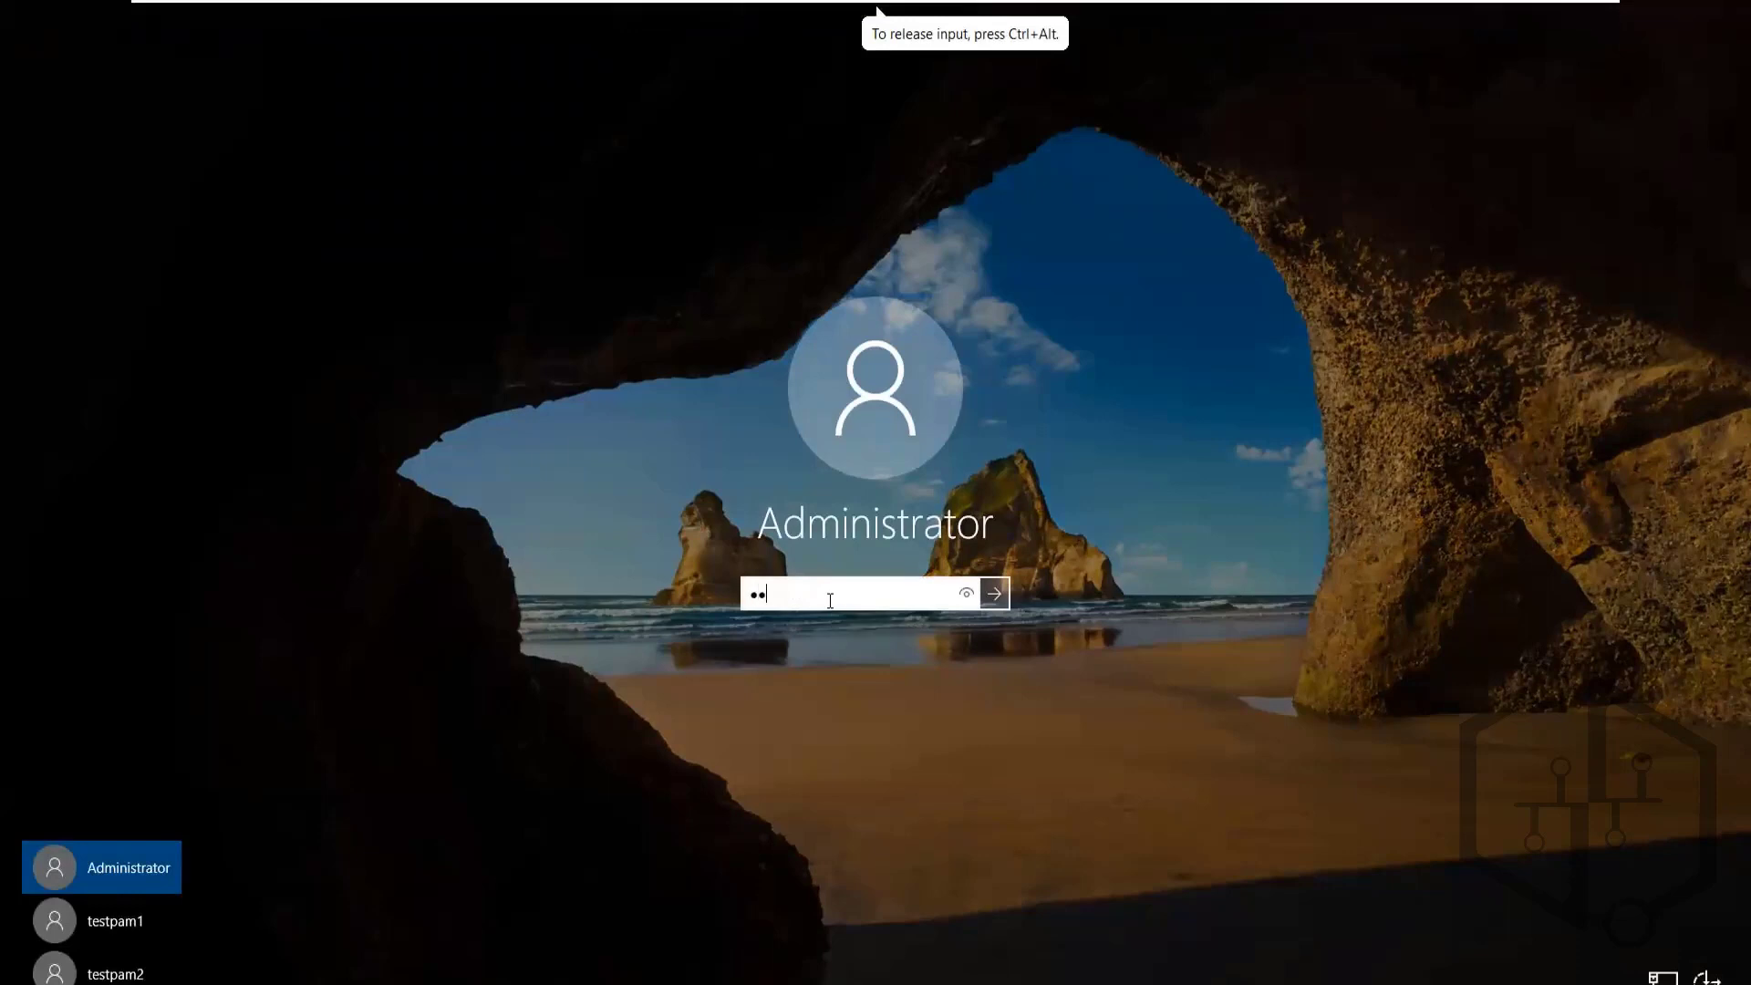
pyautogui.press('Return')
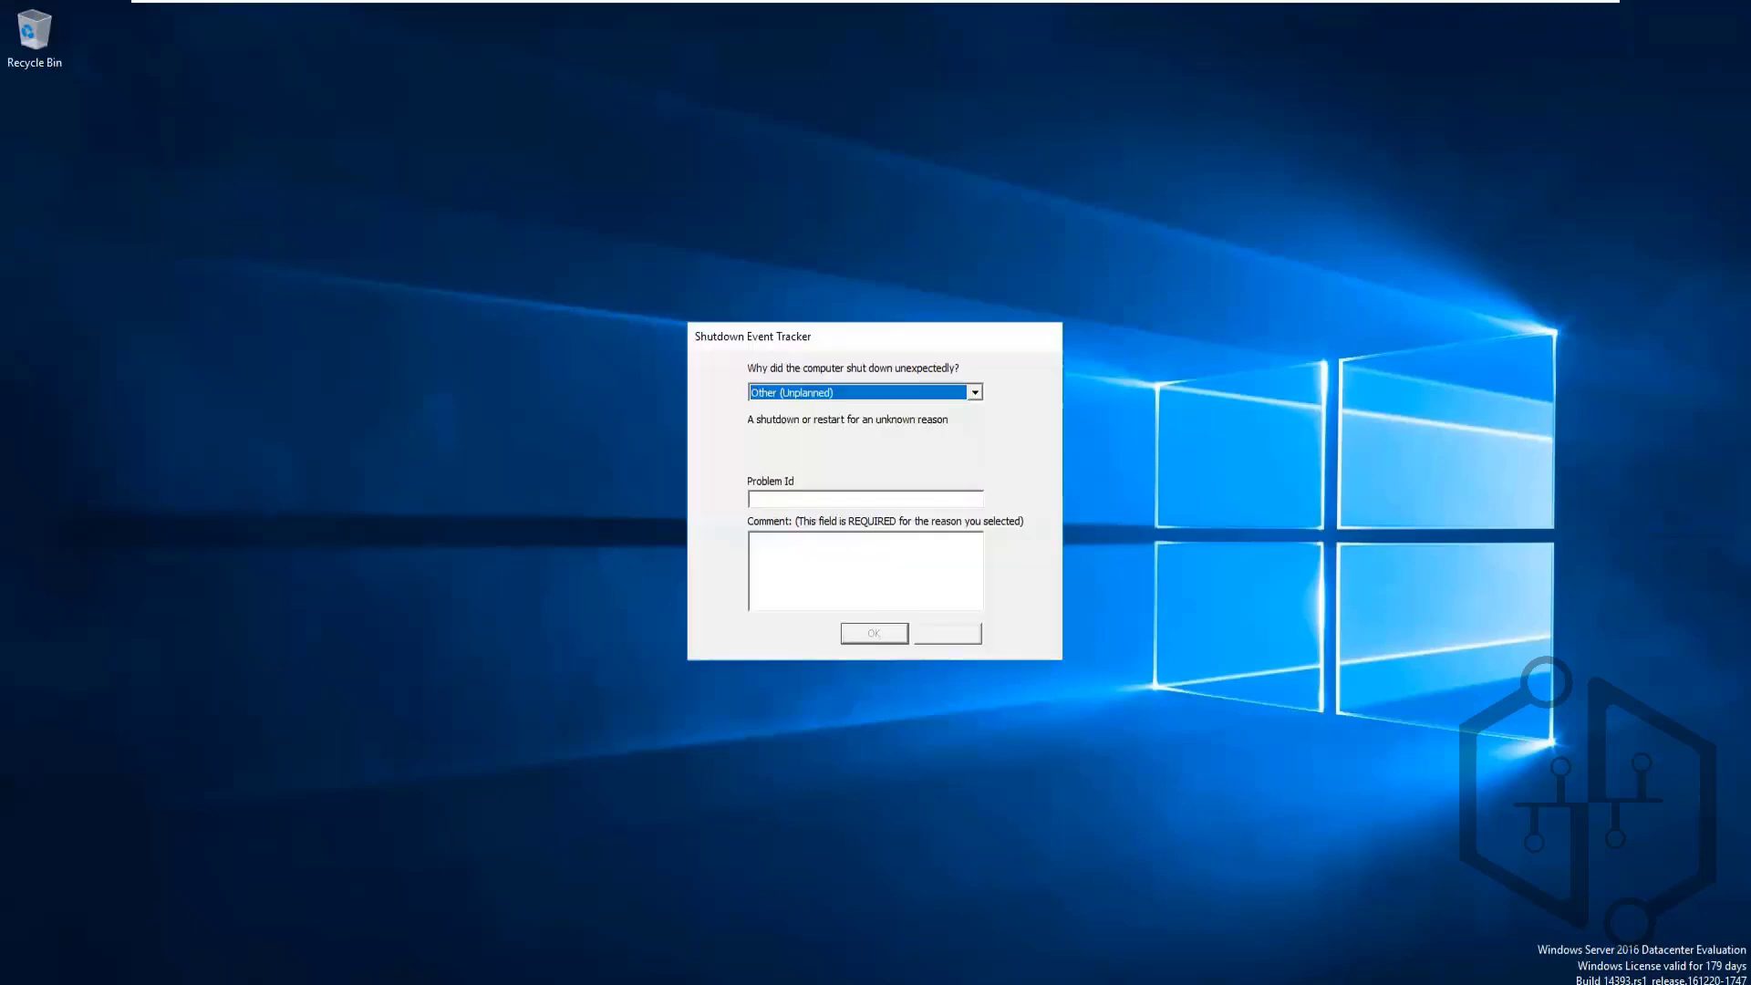
pyautogui.click(959, 629)
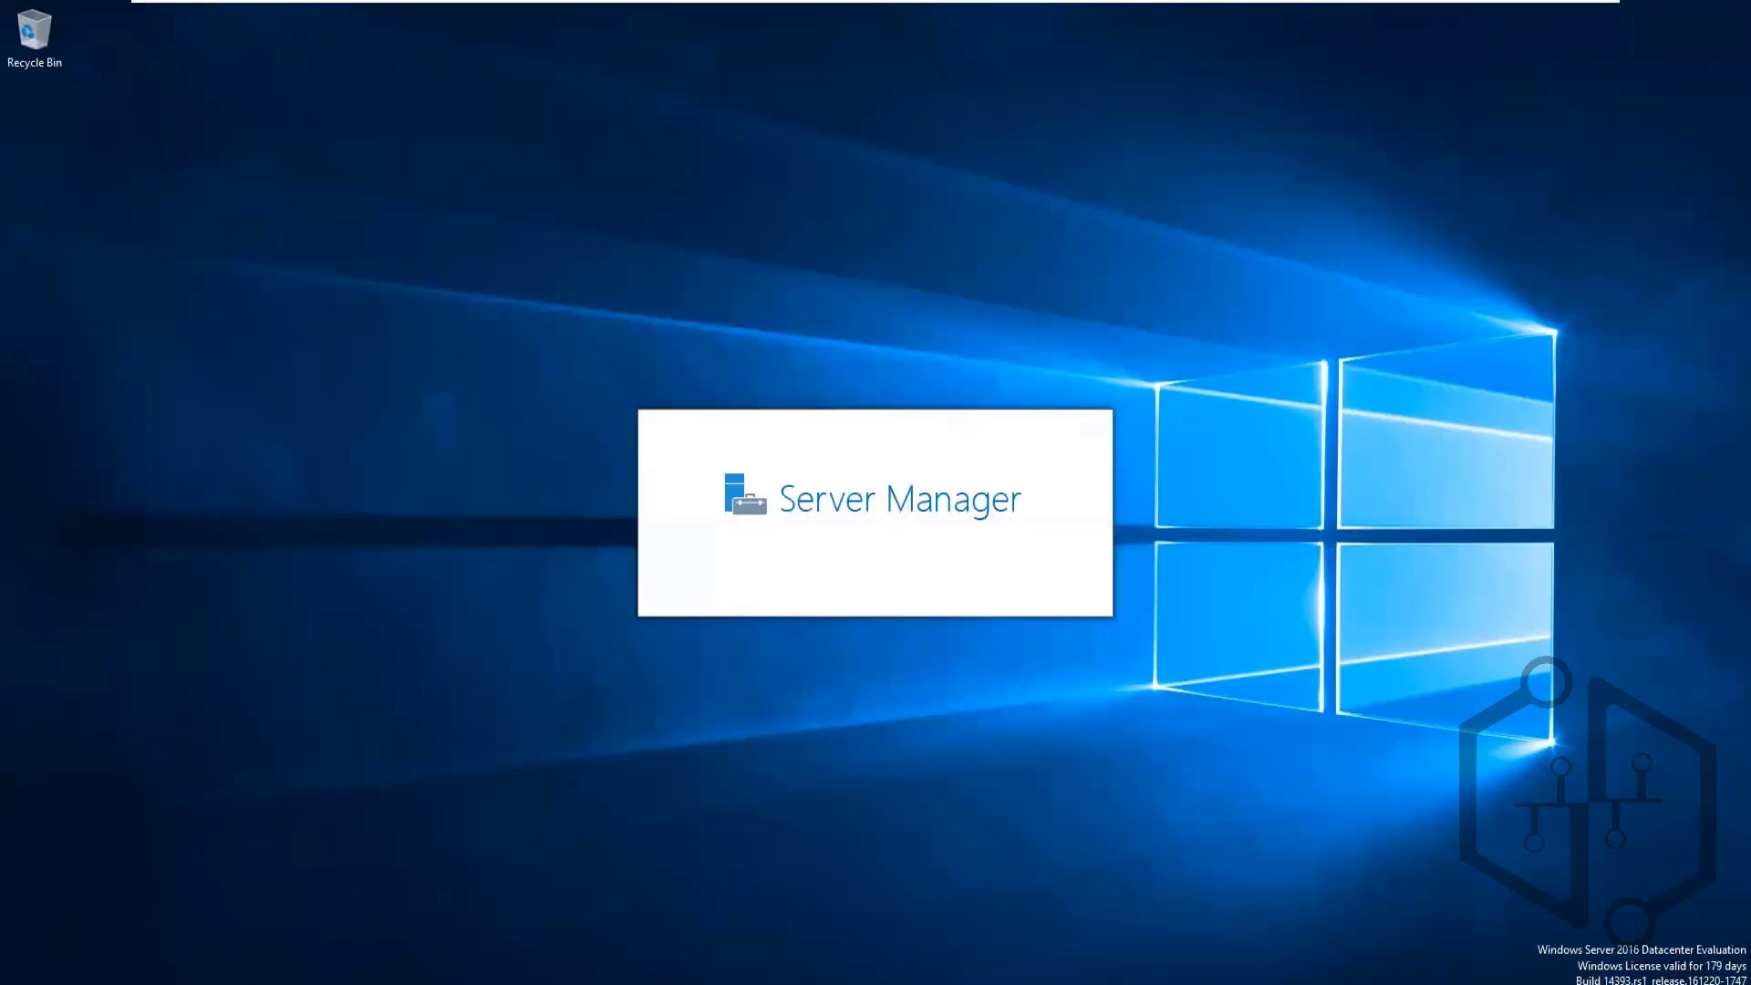
pyautogui.press('super+x')
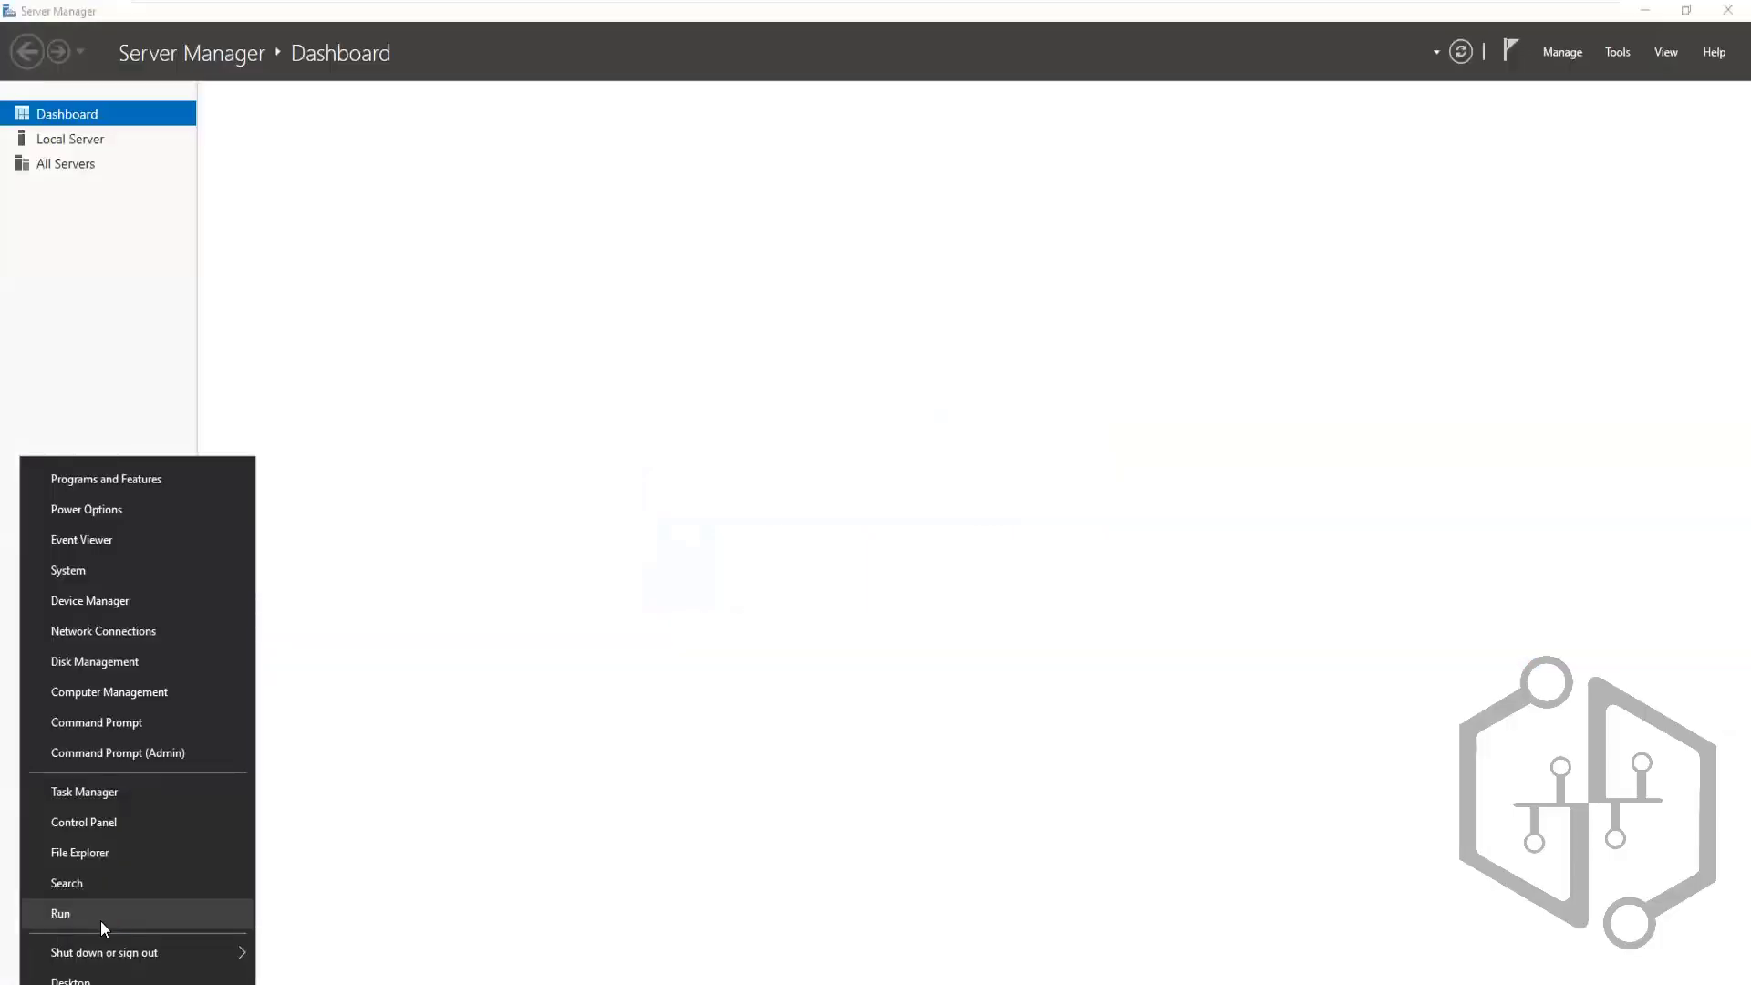
# Launch cmd from Run, run ipconfig, and select Ethernet0's address 192.168.140.181
pyautogui.click(101, 915)
pyautogui.write('cmd')
pyautogui.press('Return')
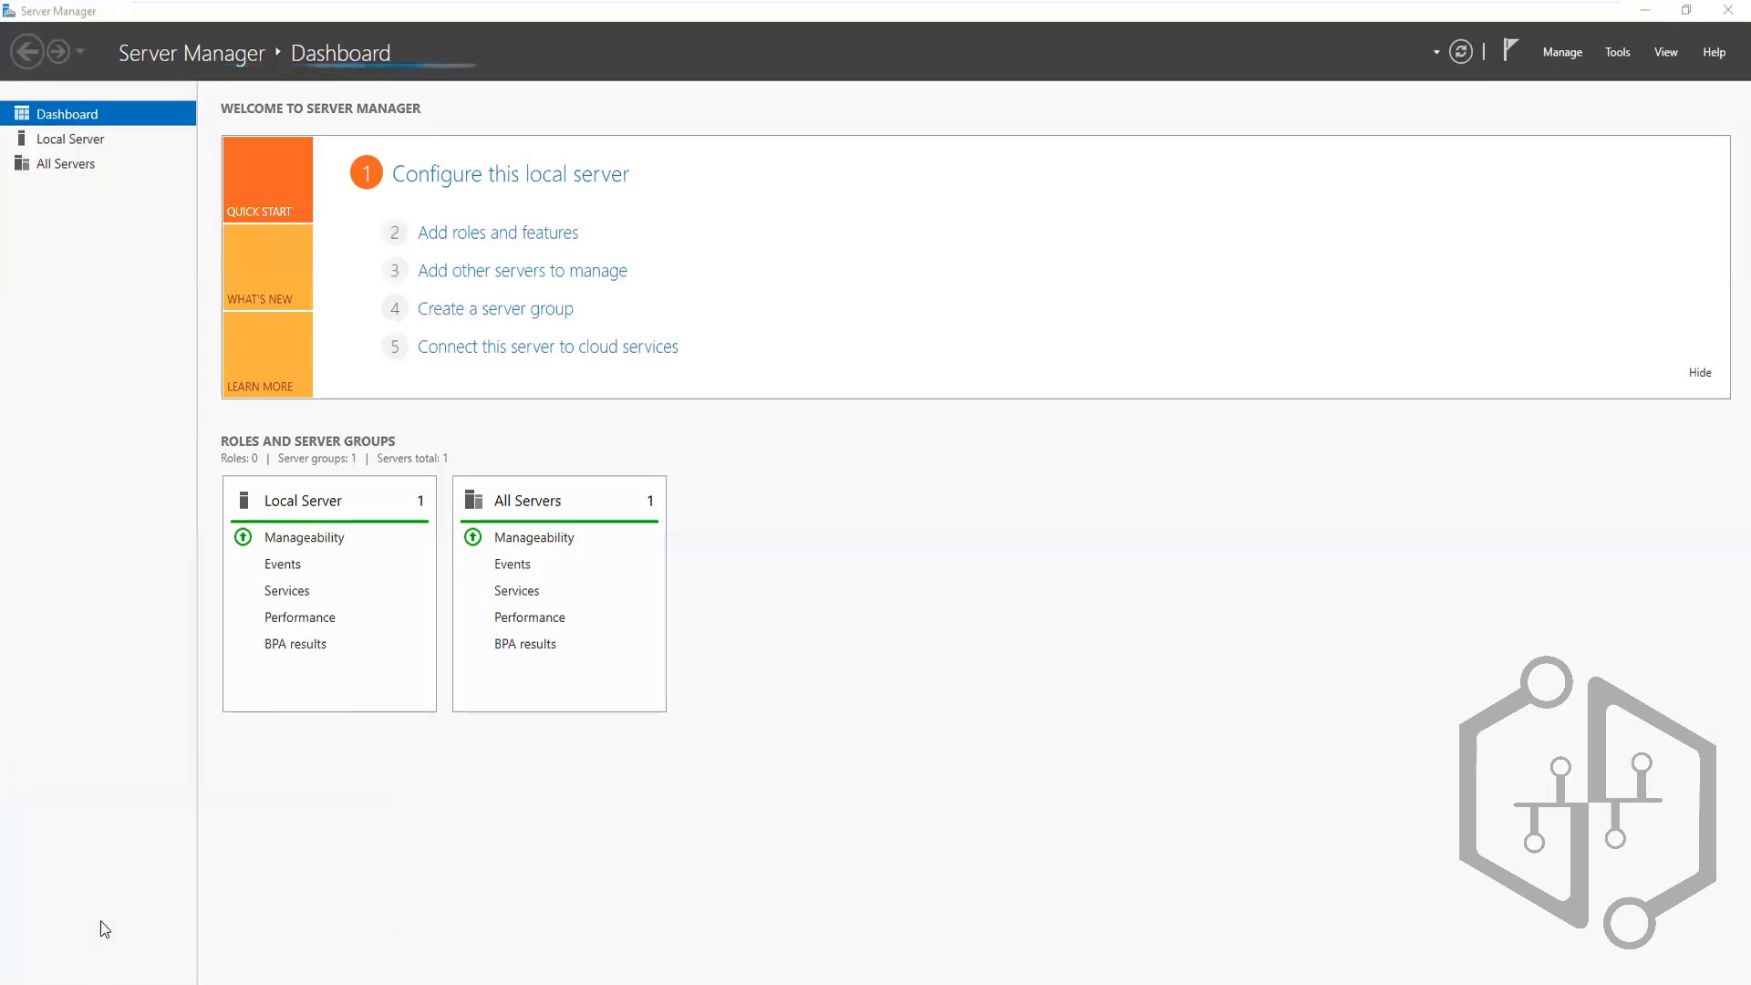
pyautogui.write('ipconfig')
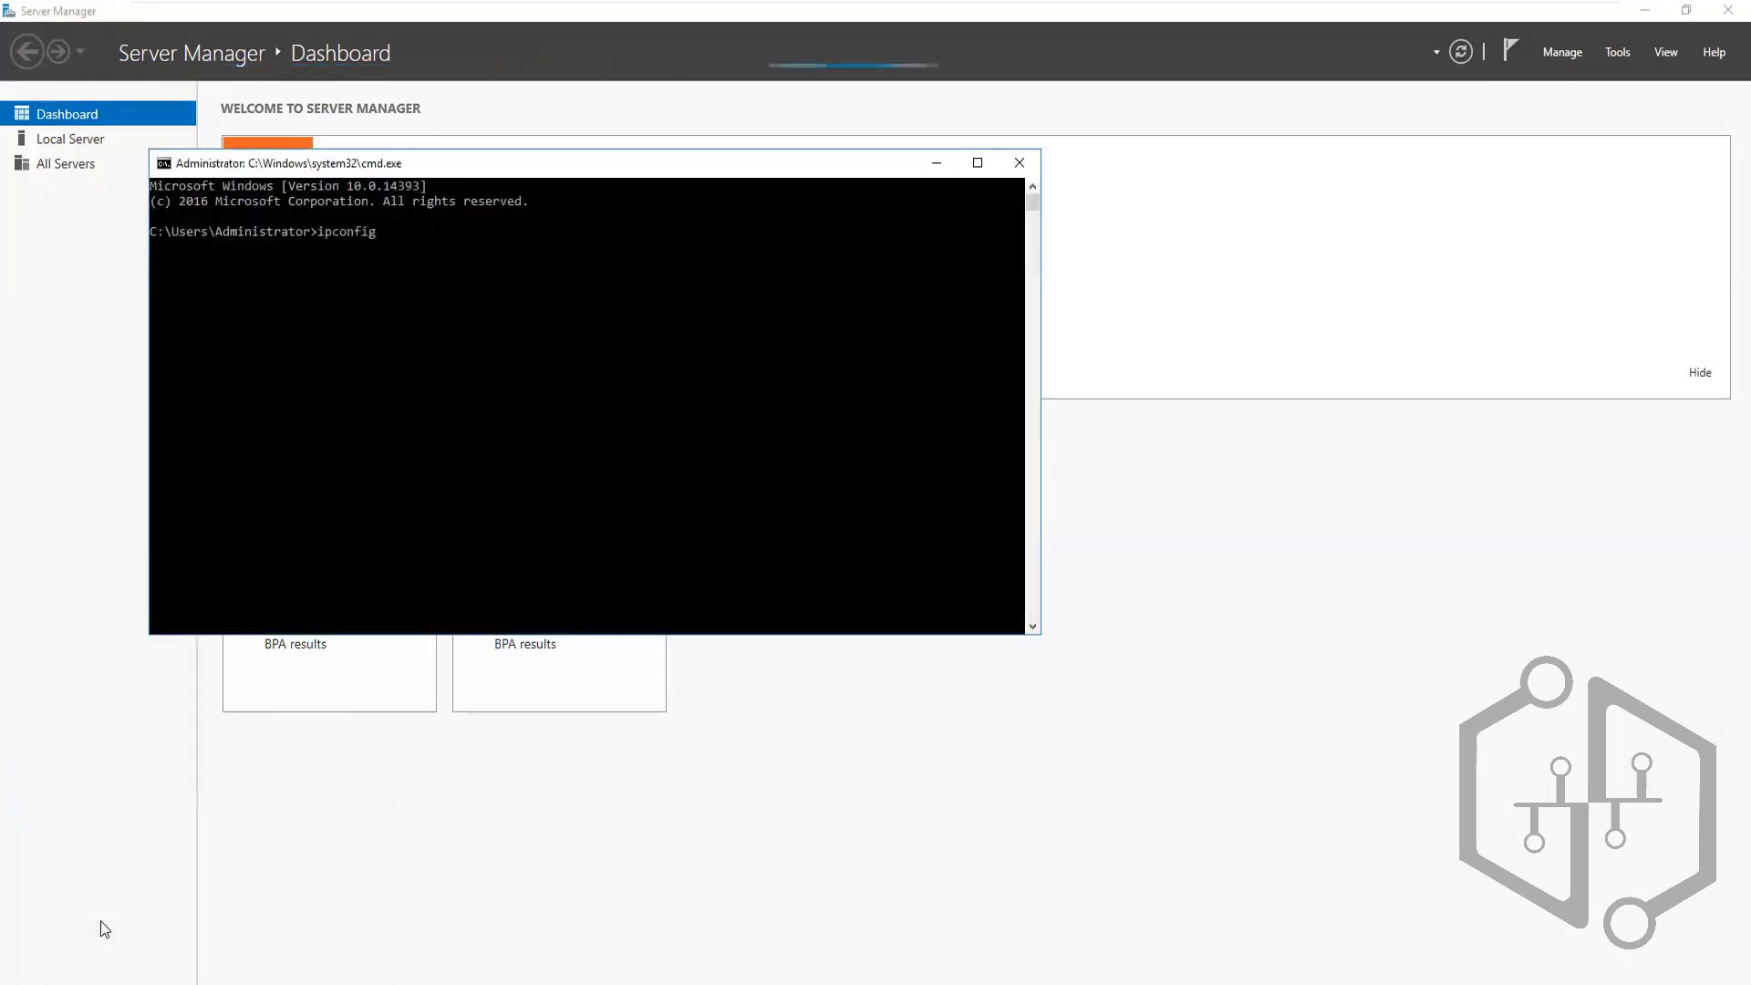
pyautogui.press('Return')
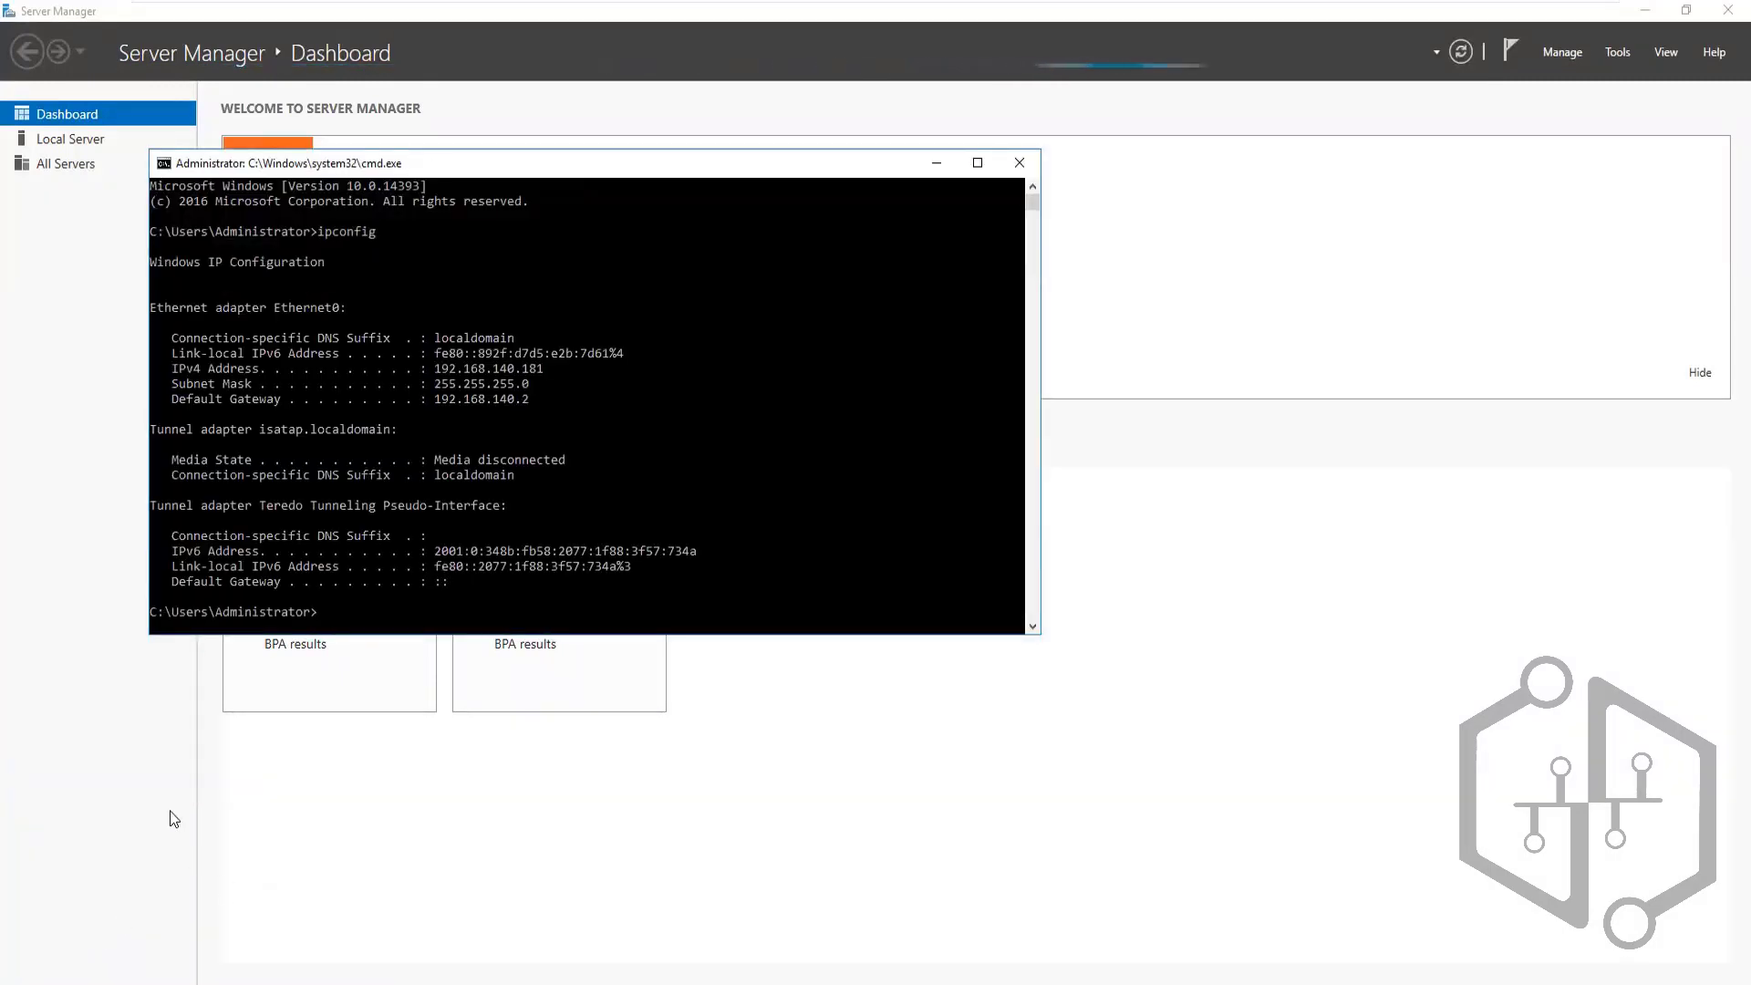
pyautogui.doubleClick(498, 370)
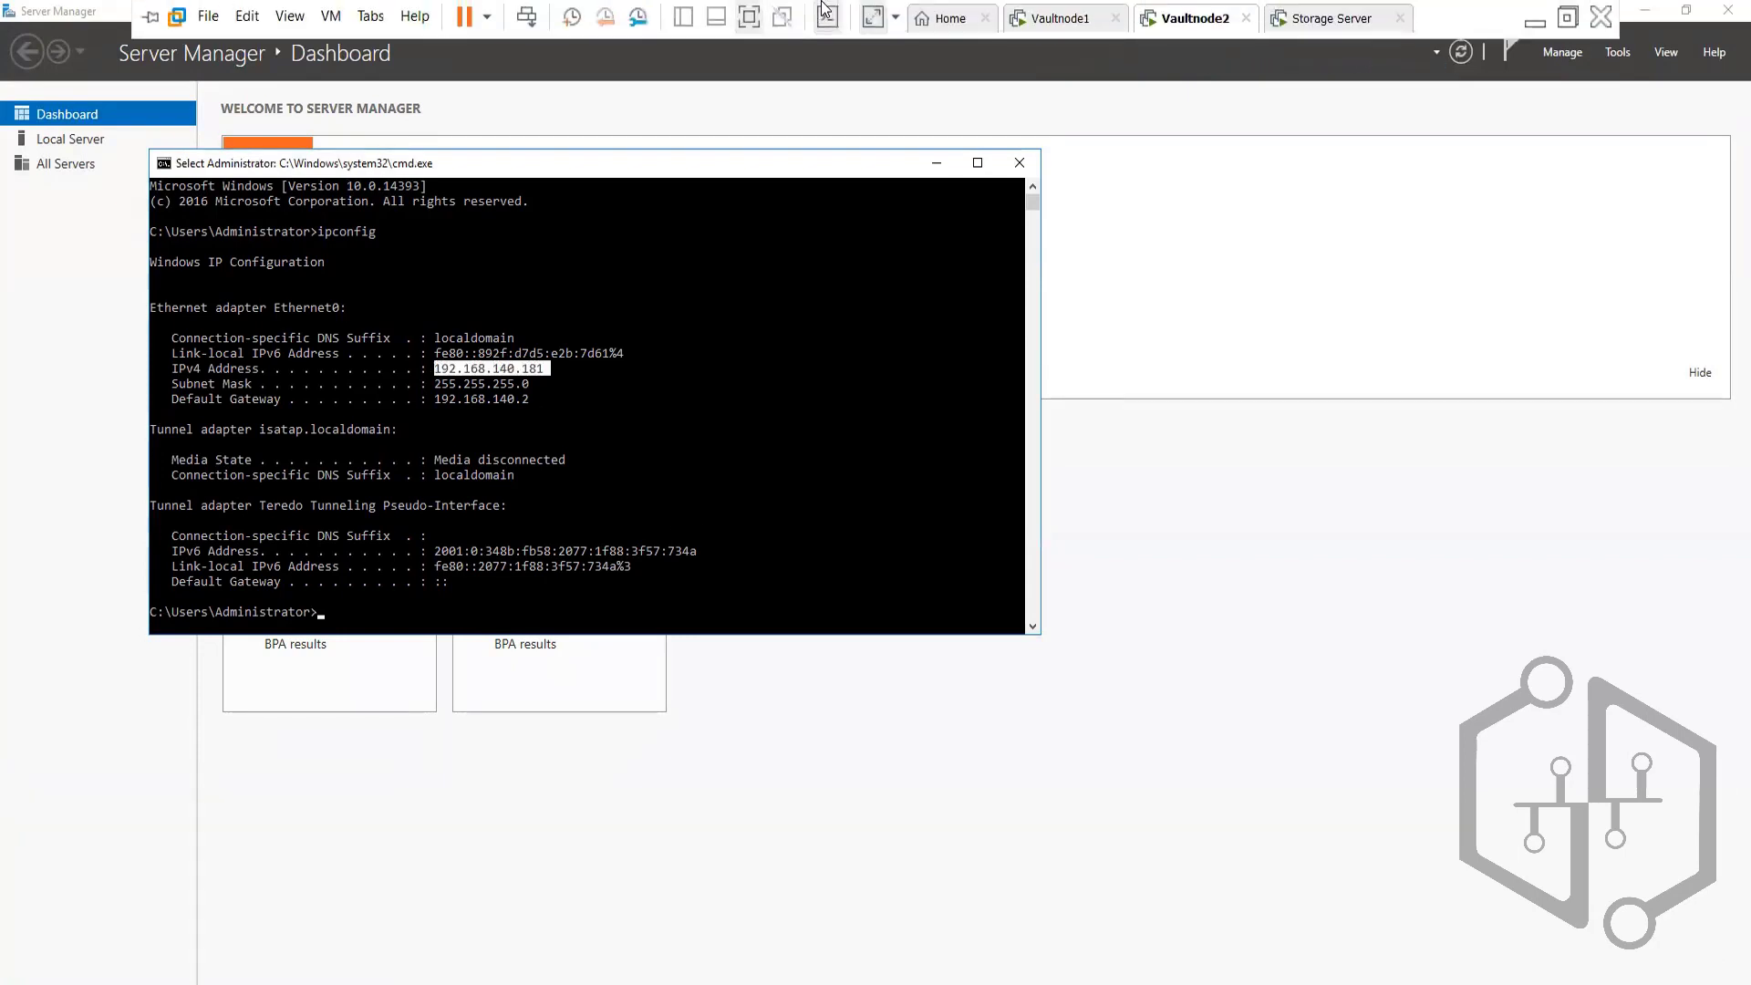
# Add a NAT network adapter in Vaultnode2's virtual machine settings and save them
pyautogui.rightClick(1190, 24)
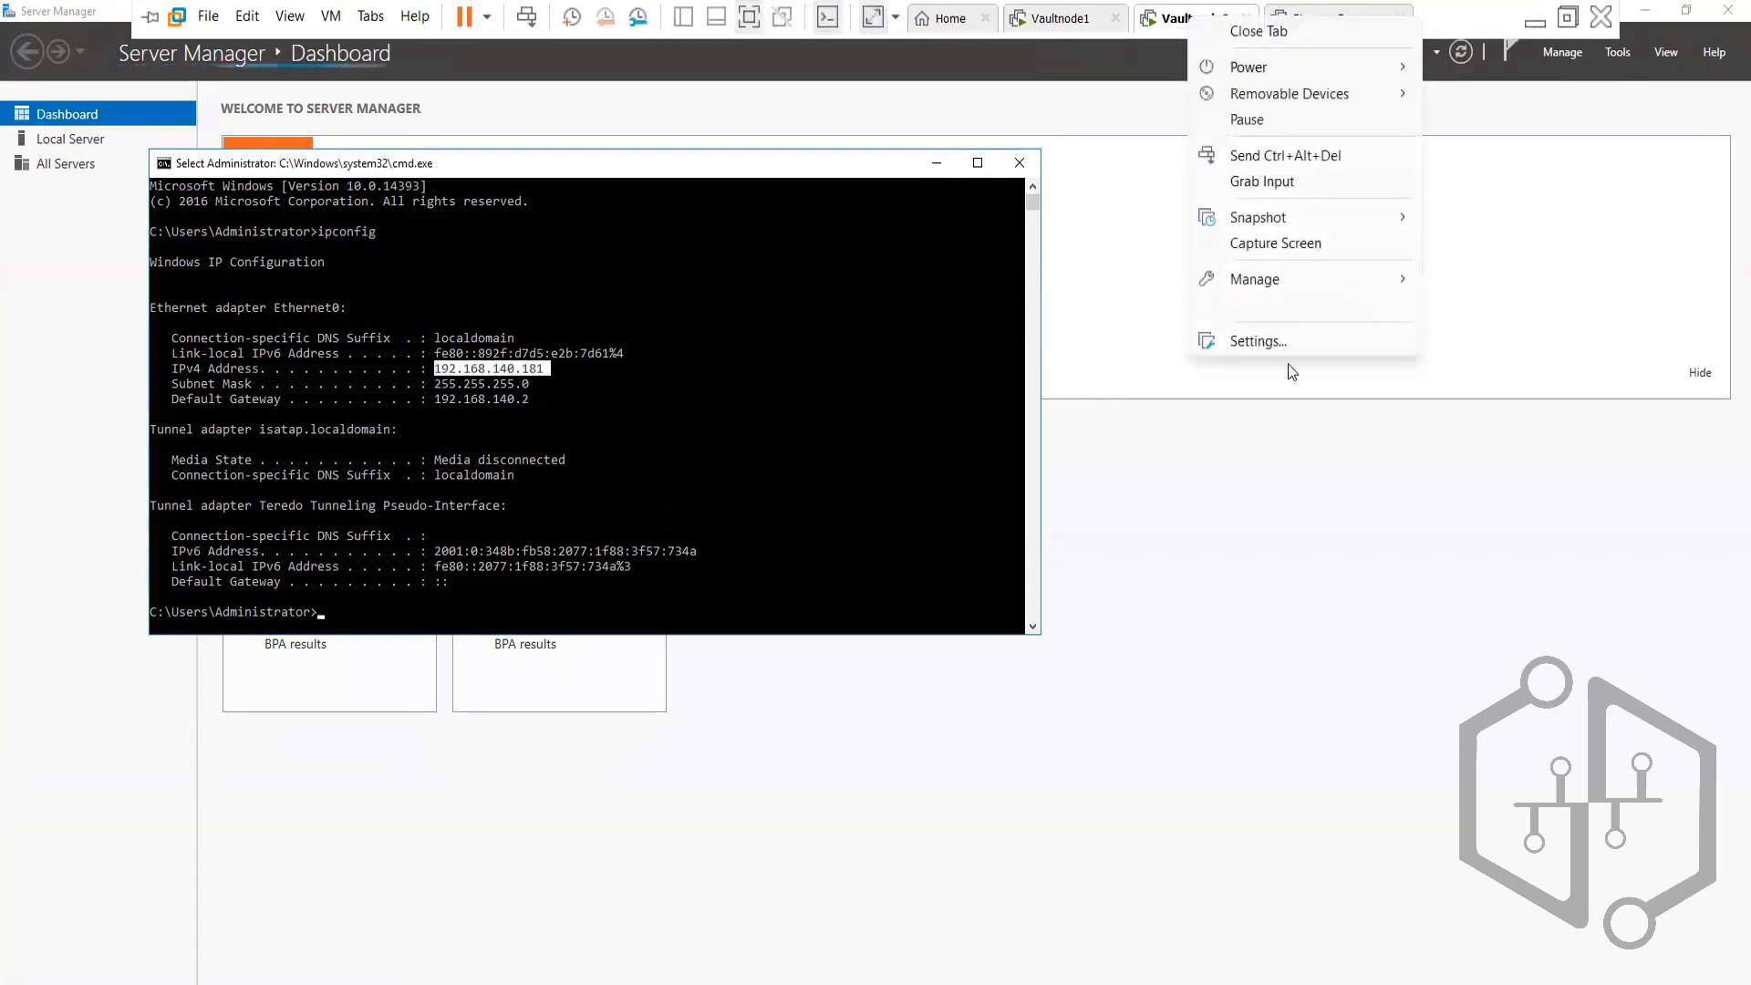
pyautogui.click(1267, 337)
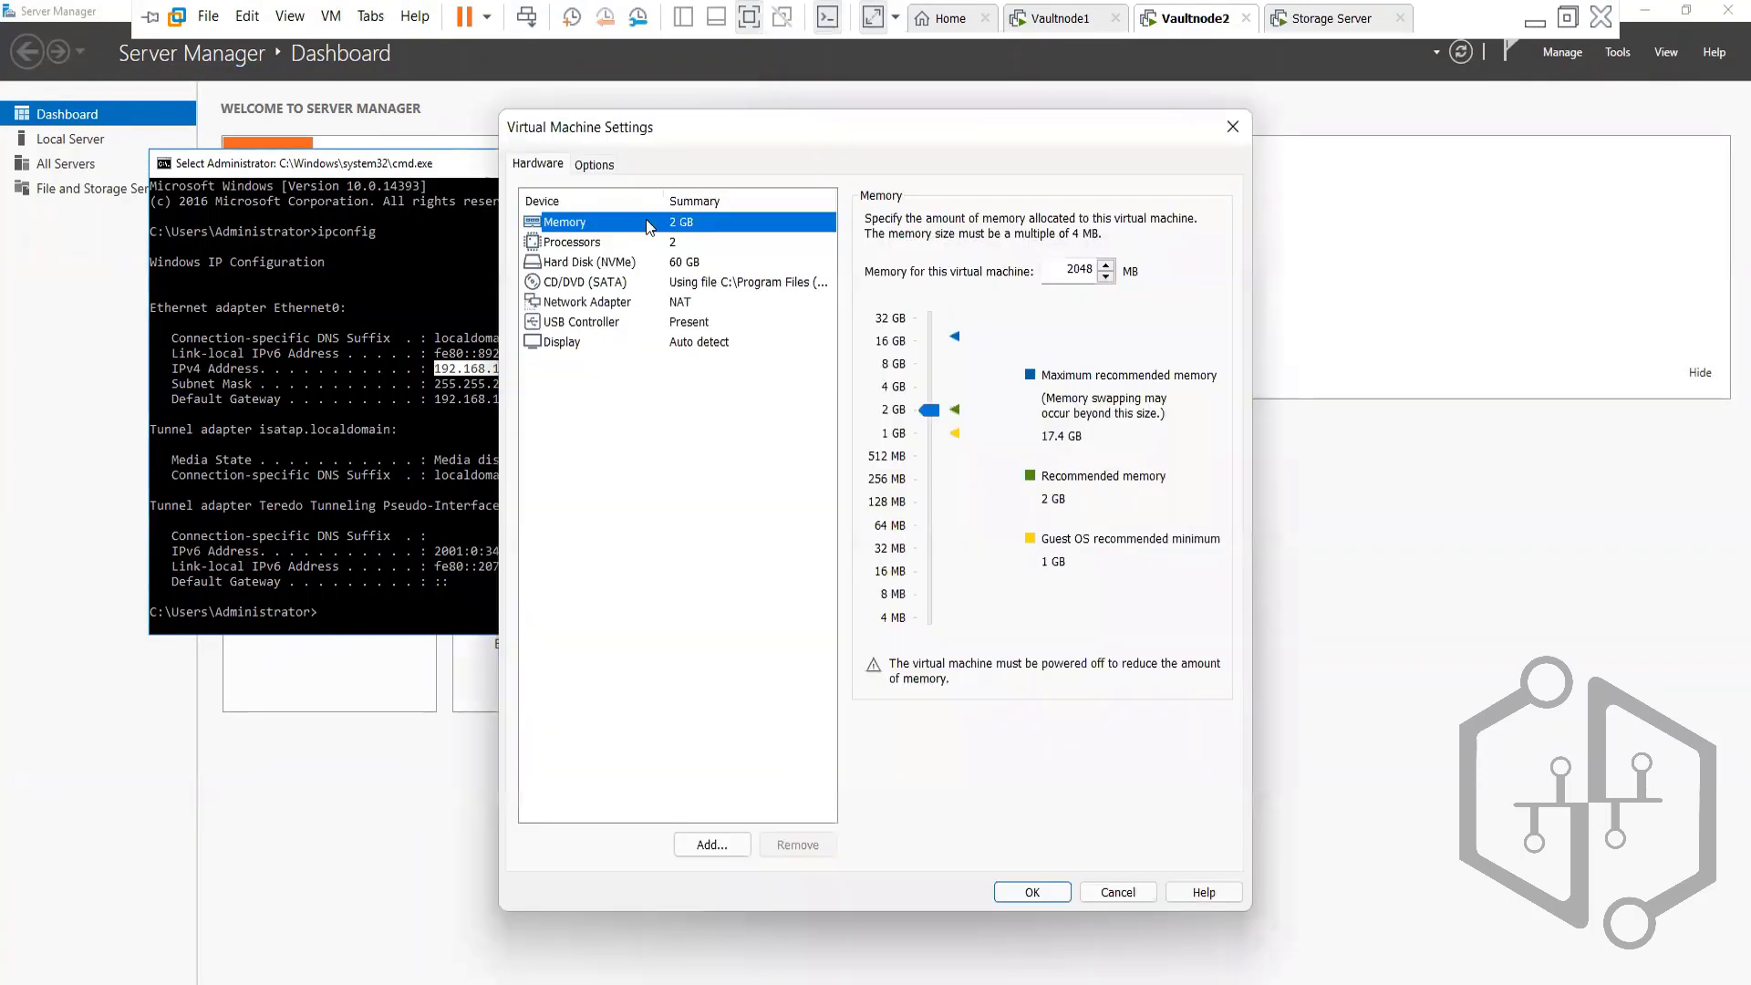
pyautogui.click(712, 844)
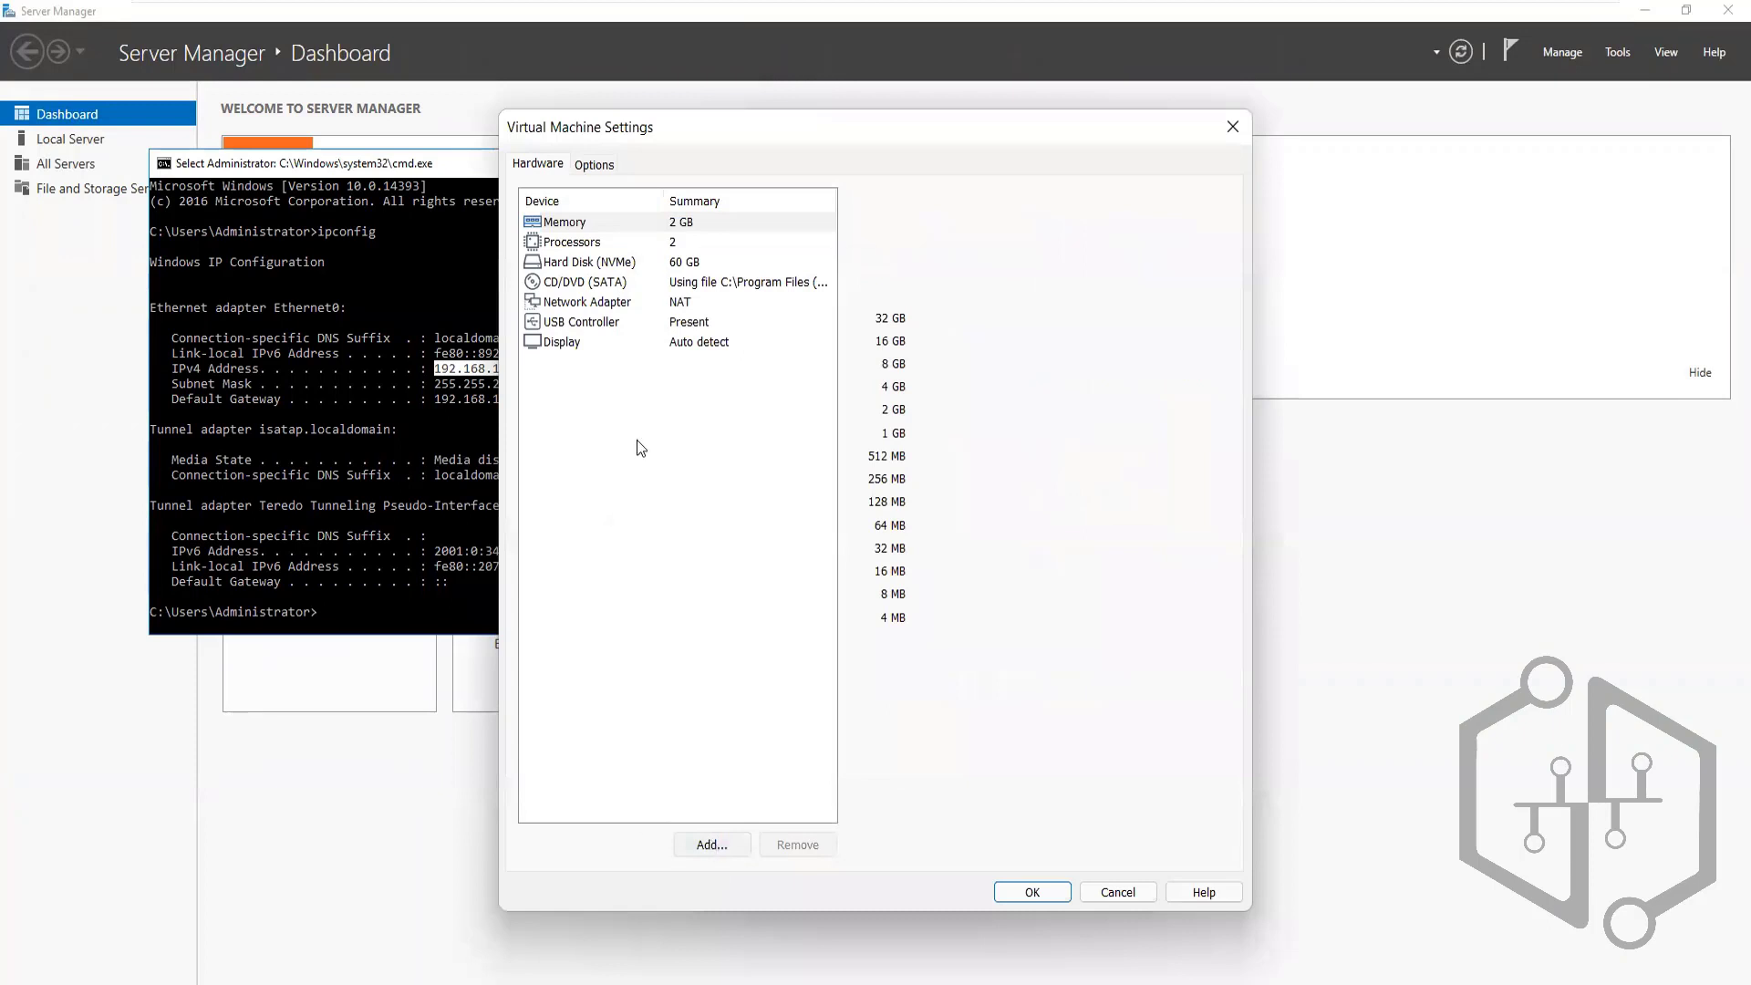
pyautogui.click(697, 473)
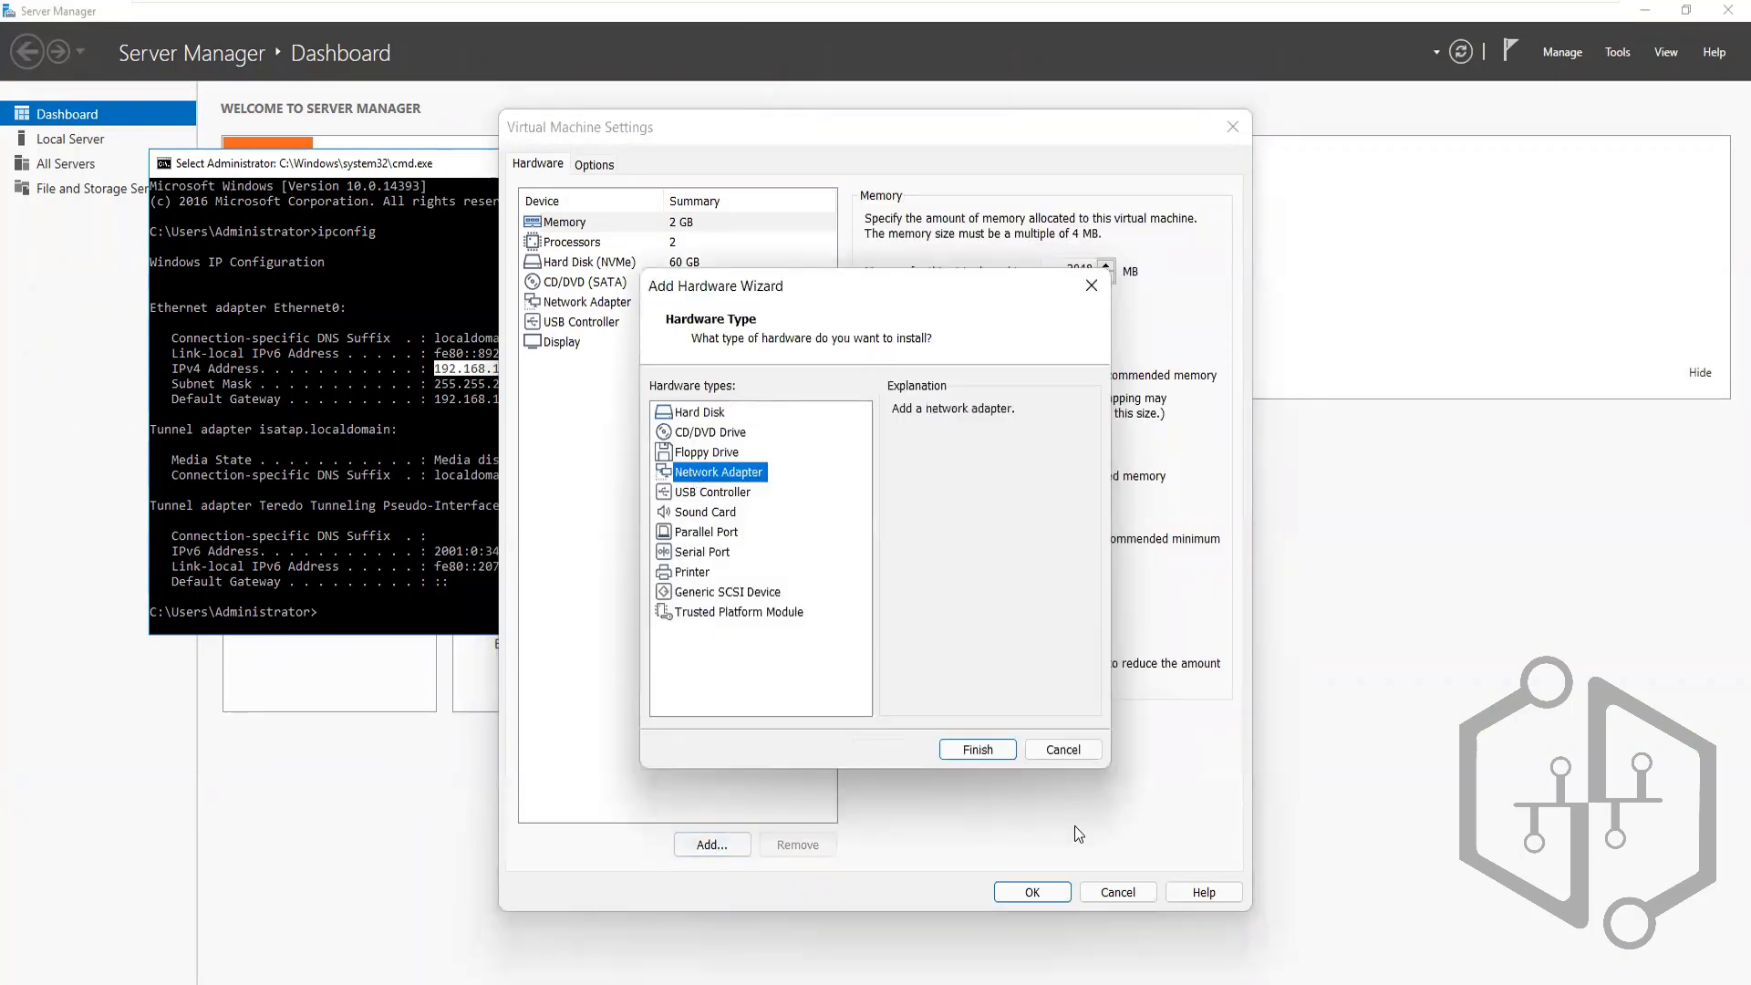
pyautogui.click(973, 749)
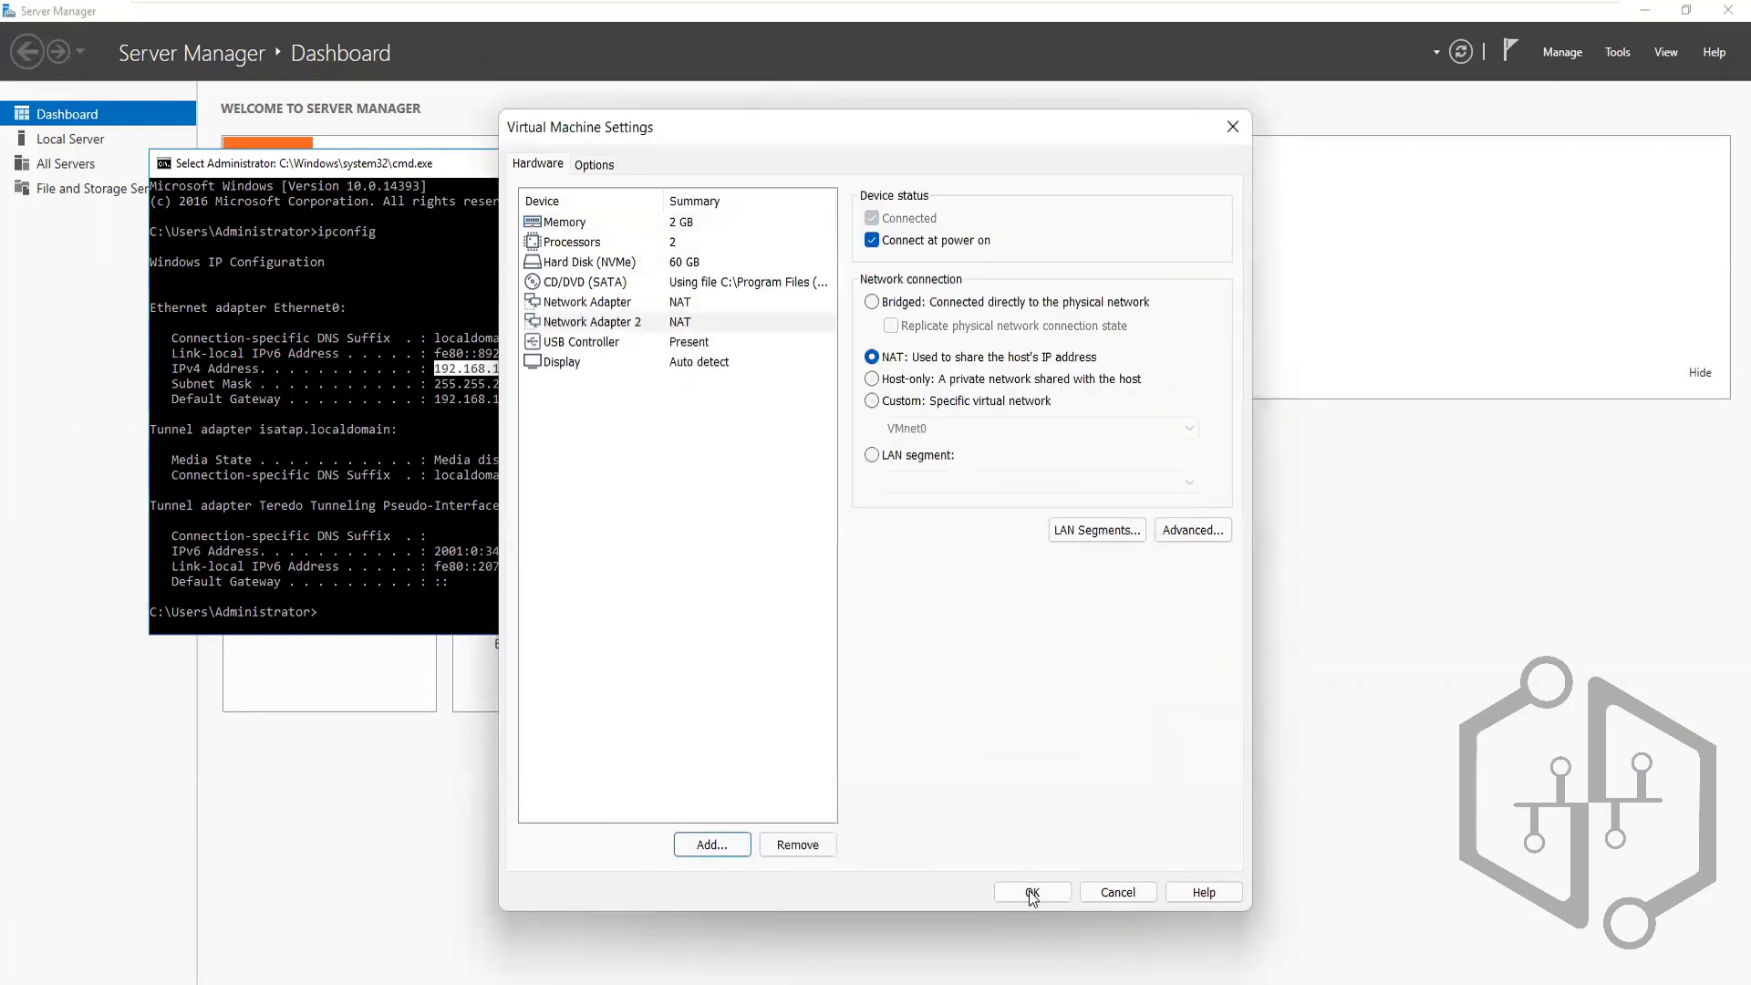
pyautogui.click(1030, 891)
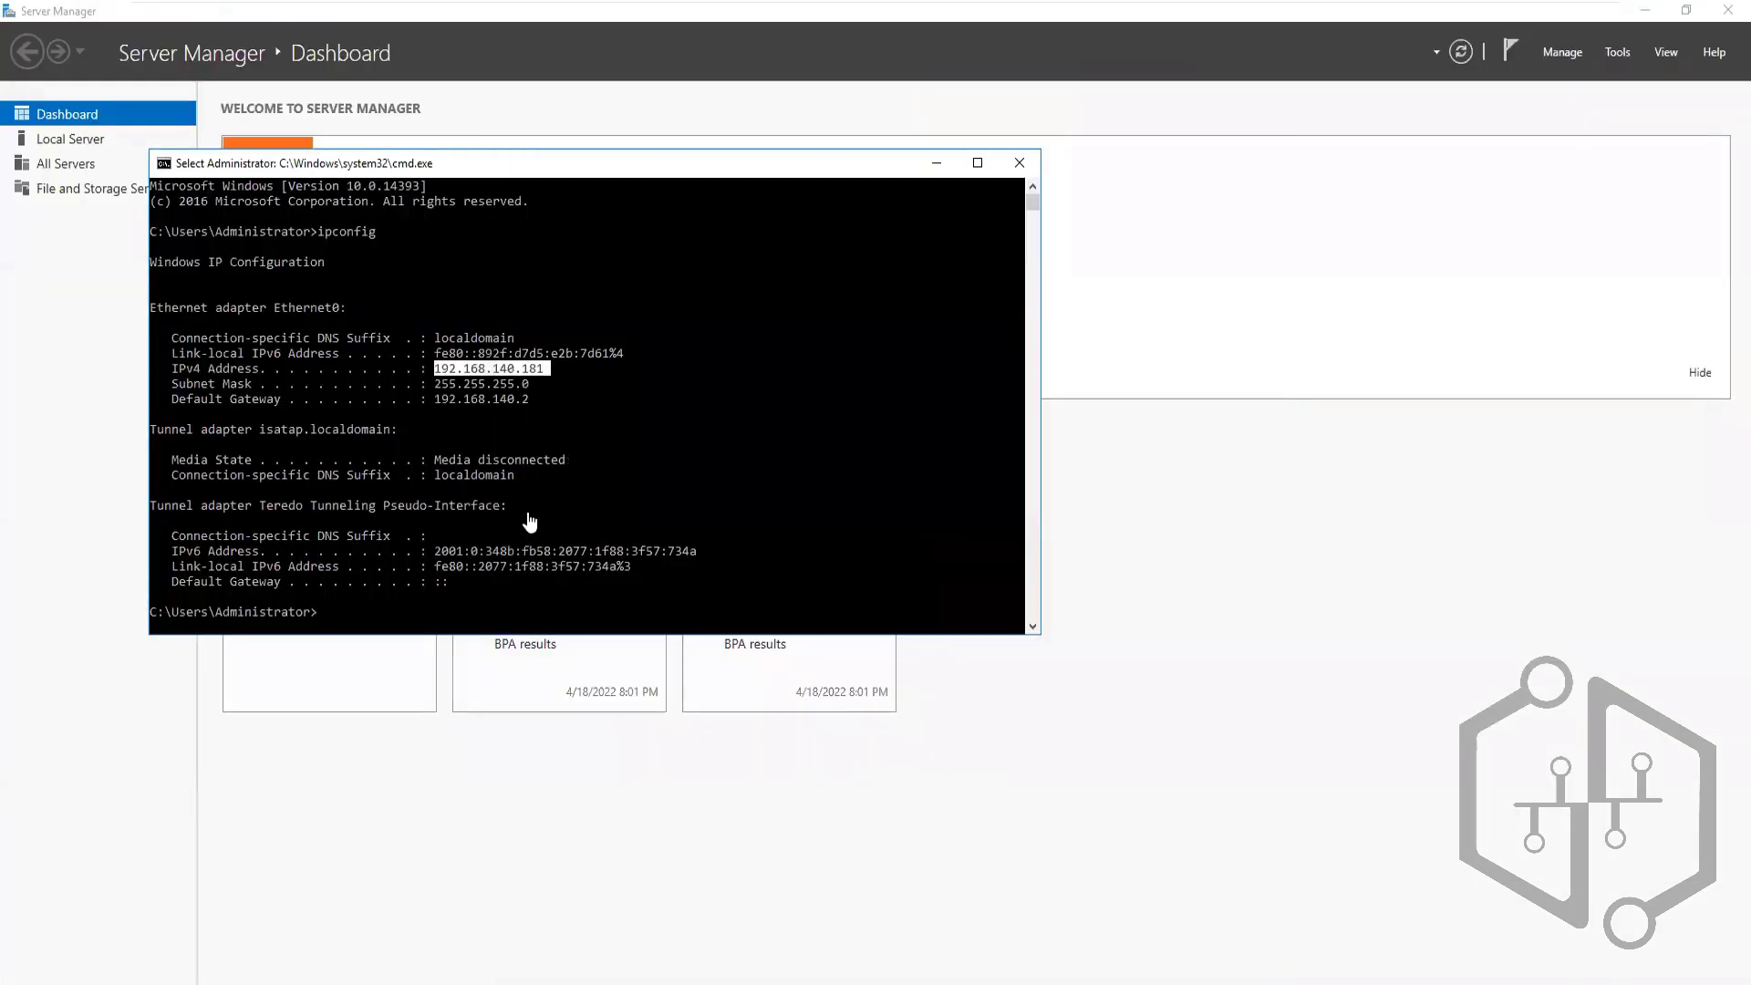
# Rerun ipconfig in the guest and select Ethernet1's new address 192.168.140.183
pyautogui.click(353, 609)
pyautogui.hotkey('alt', 'F4')
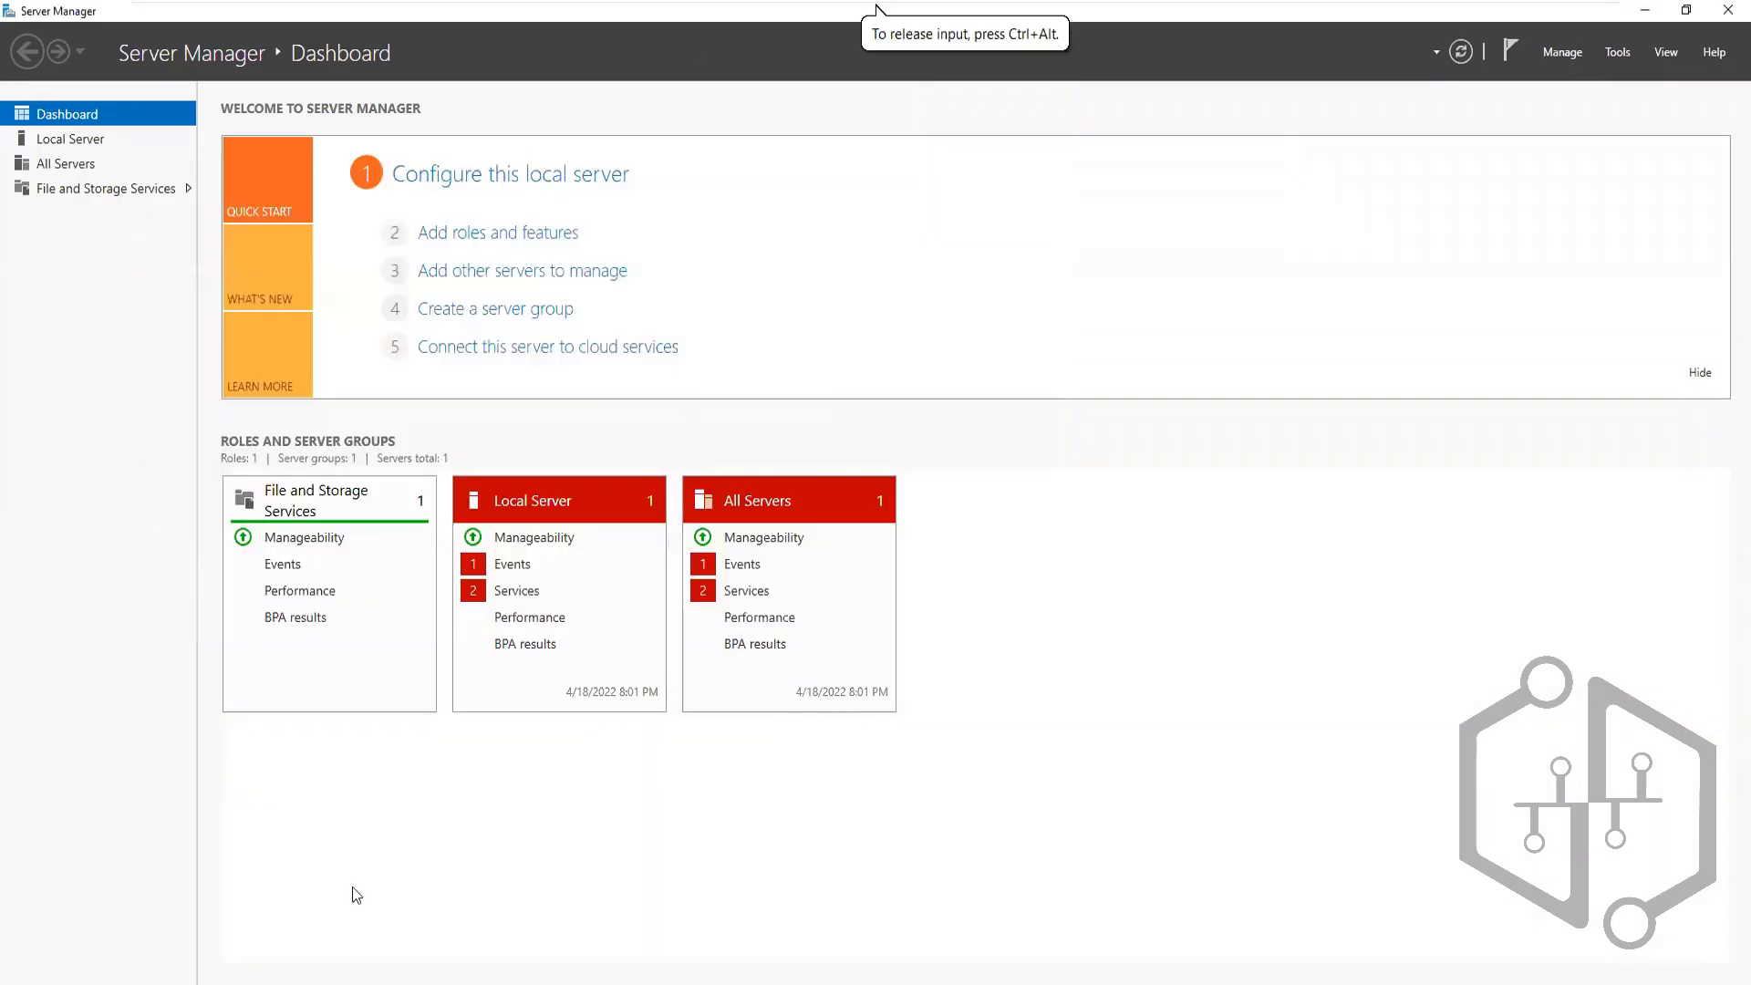
pyautogui.hotkey('alt', 'Tab')
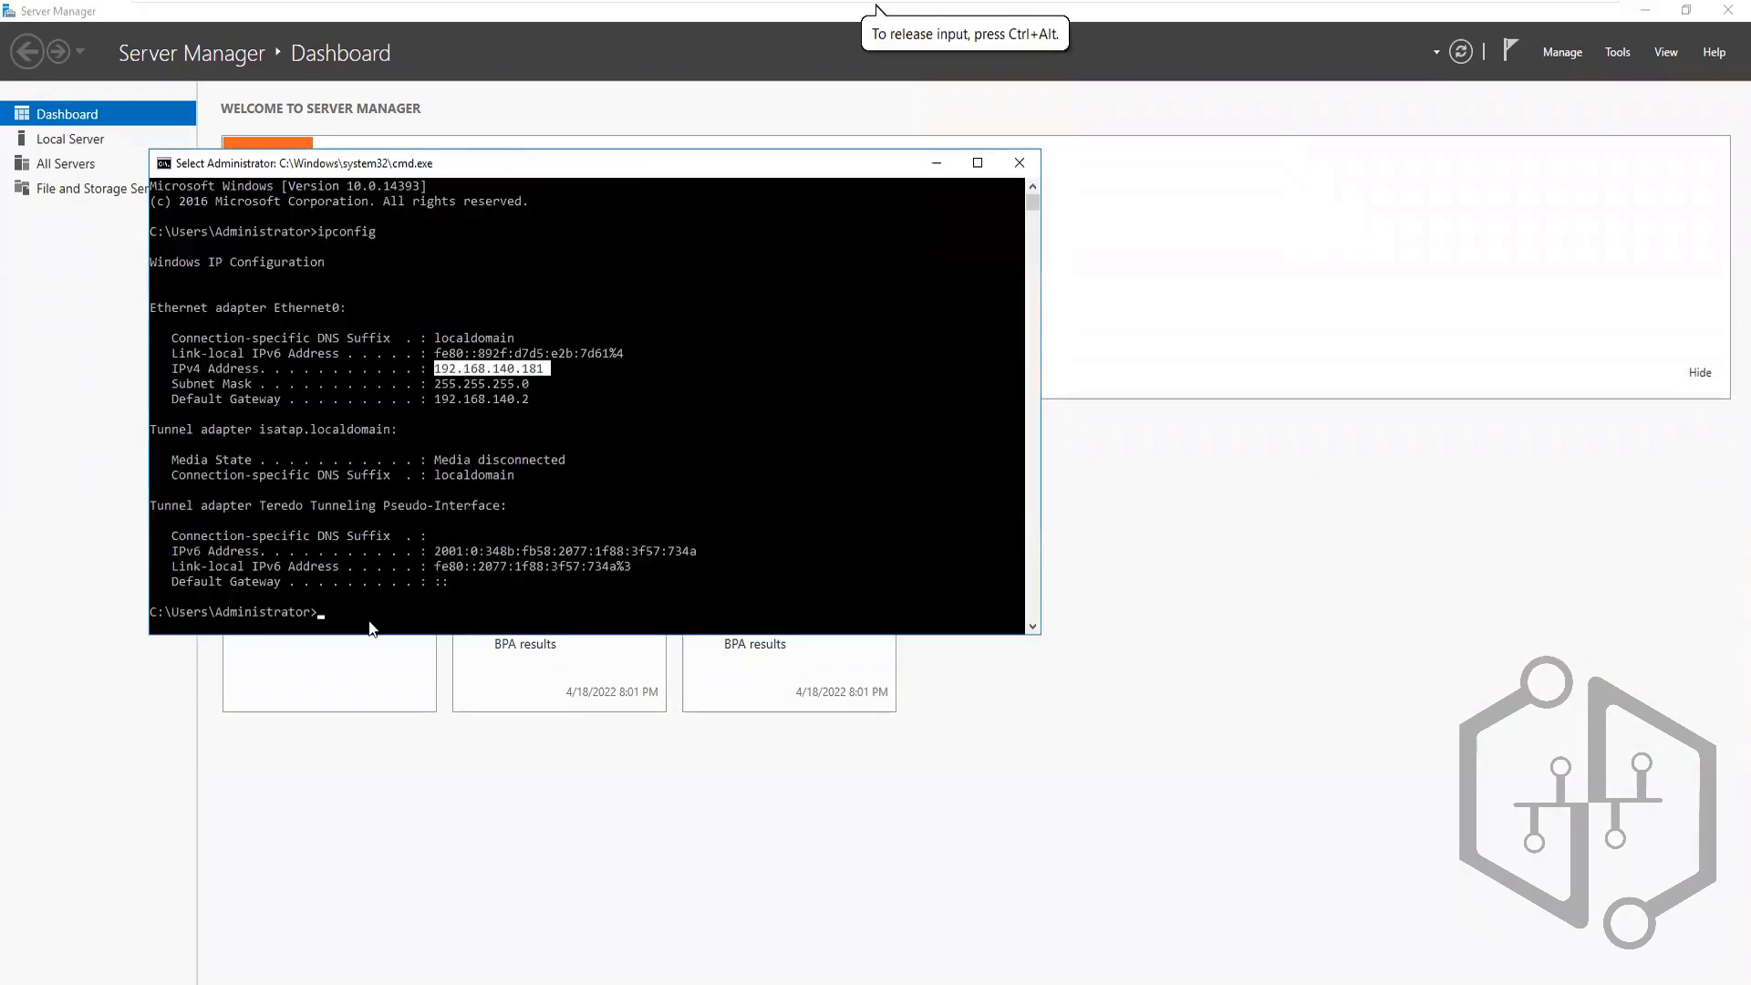
pyautogui.press('Return')
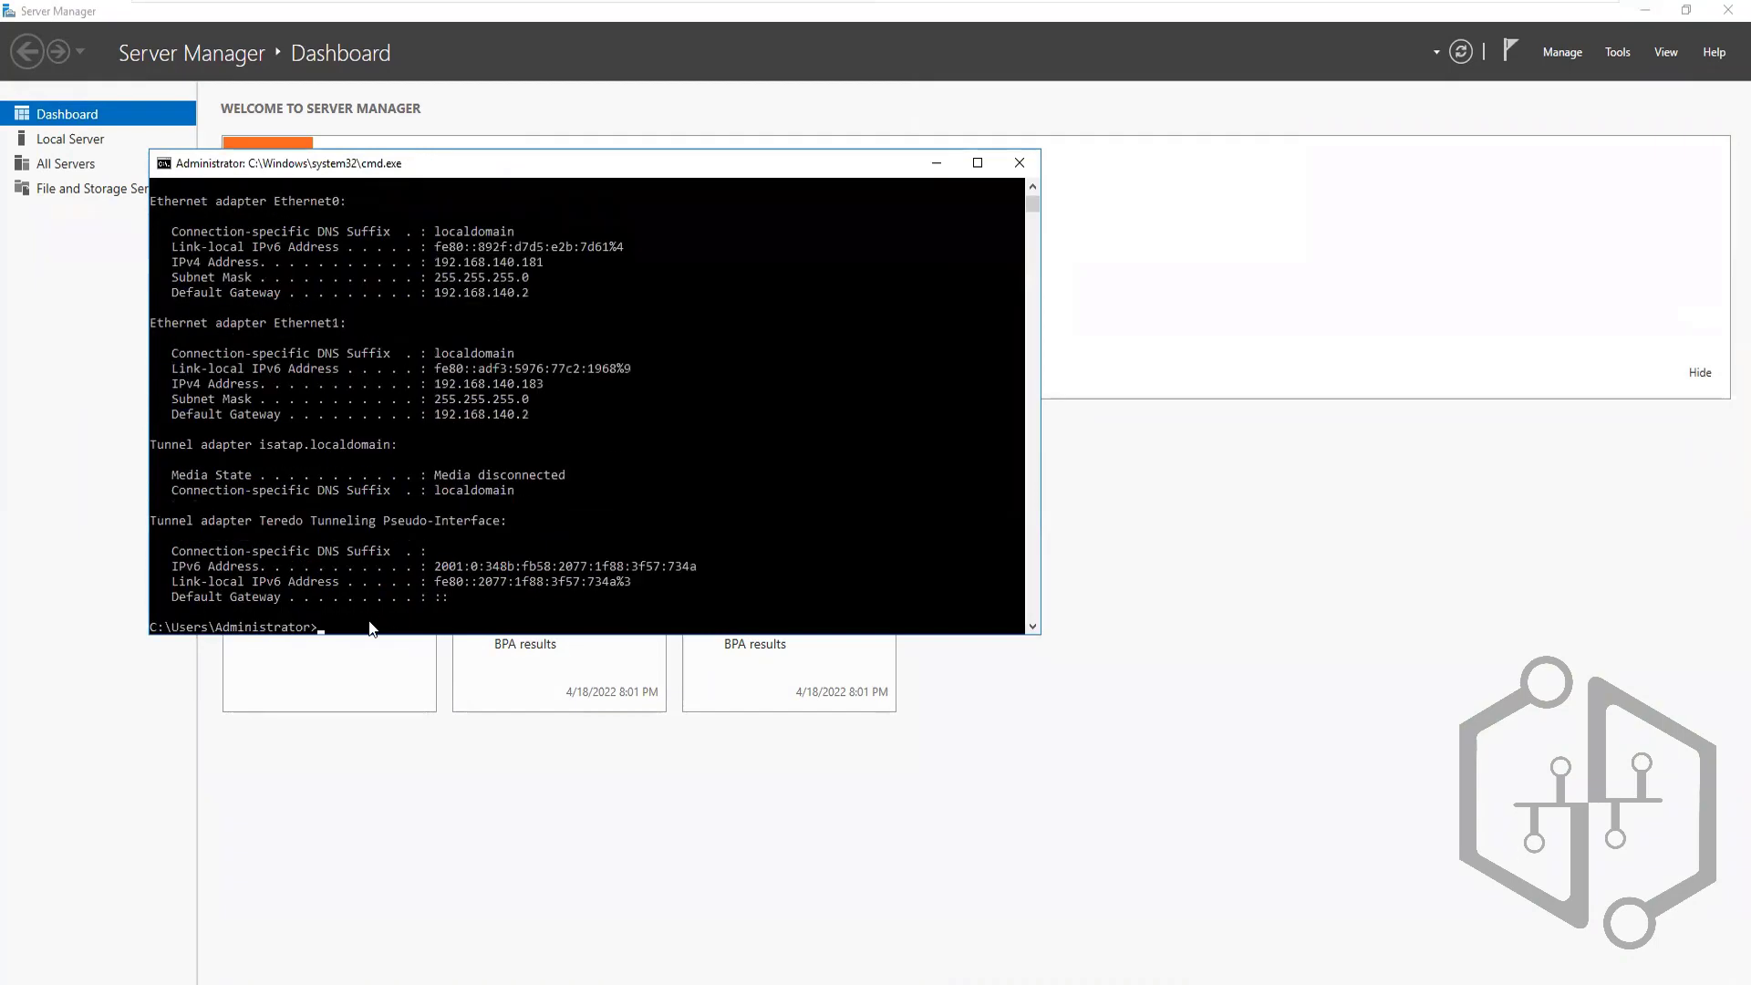
pyautogui.doubleClick(493, 384)
pyautogui.click(495, 388)
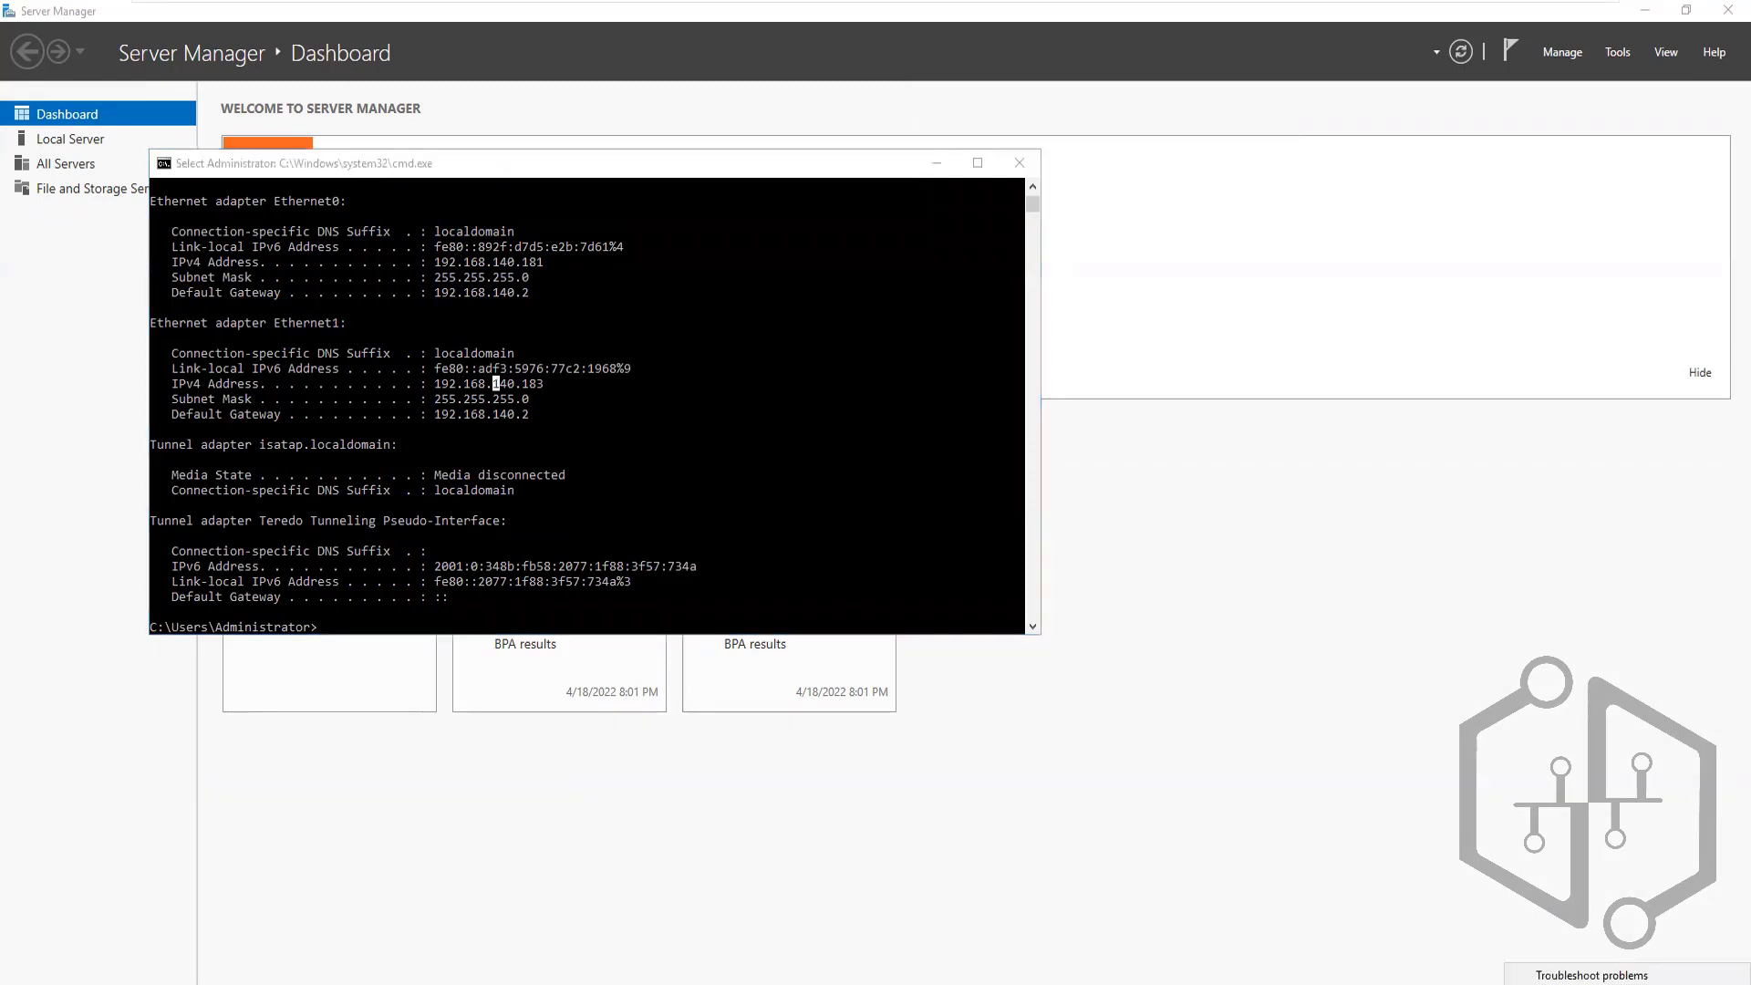
pyautogui.press('Escape')
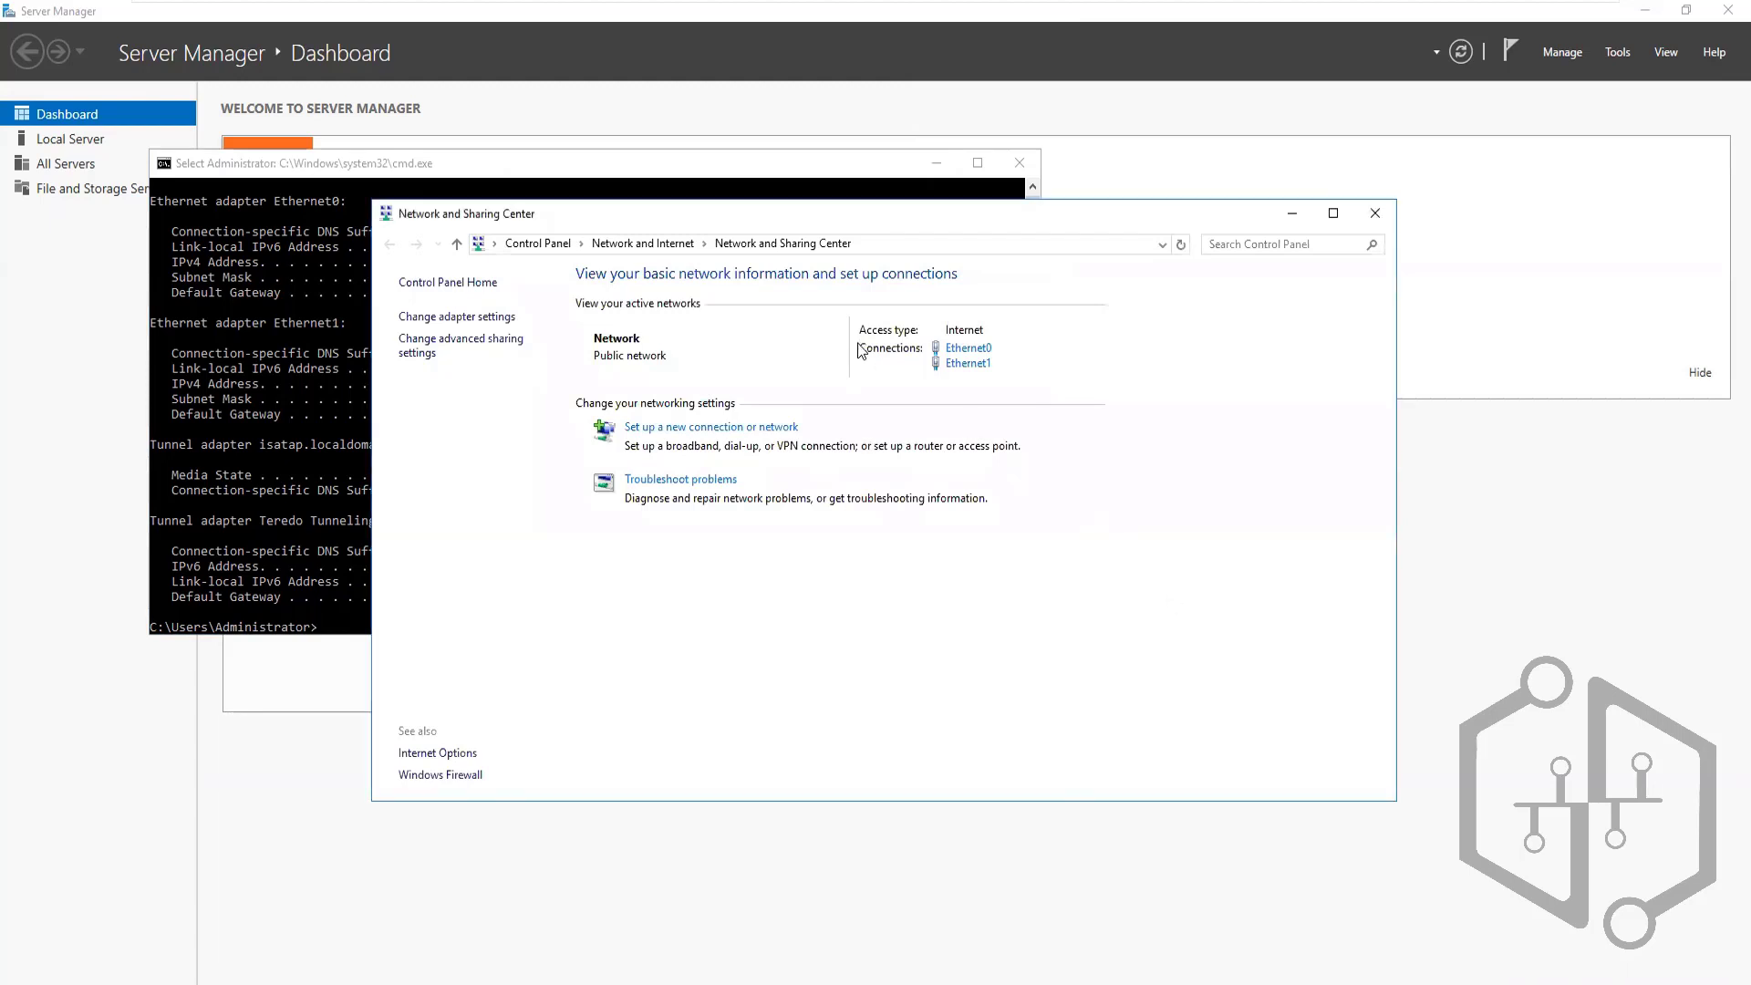
# Open Ethernet1's IPv4 properties and switch to a manually entered IP address
pyautogui.click(459, 319)
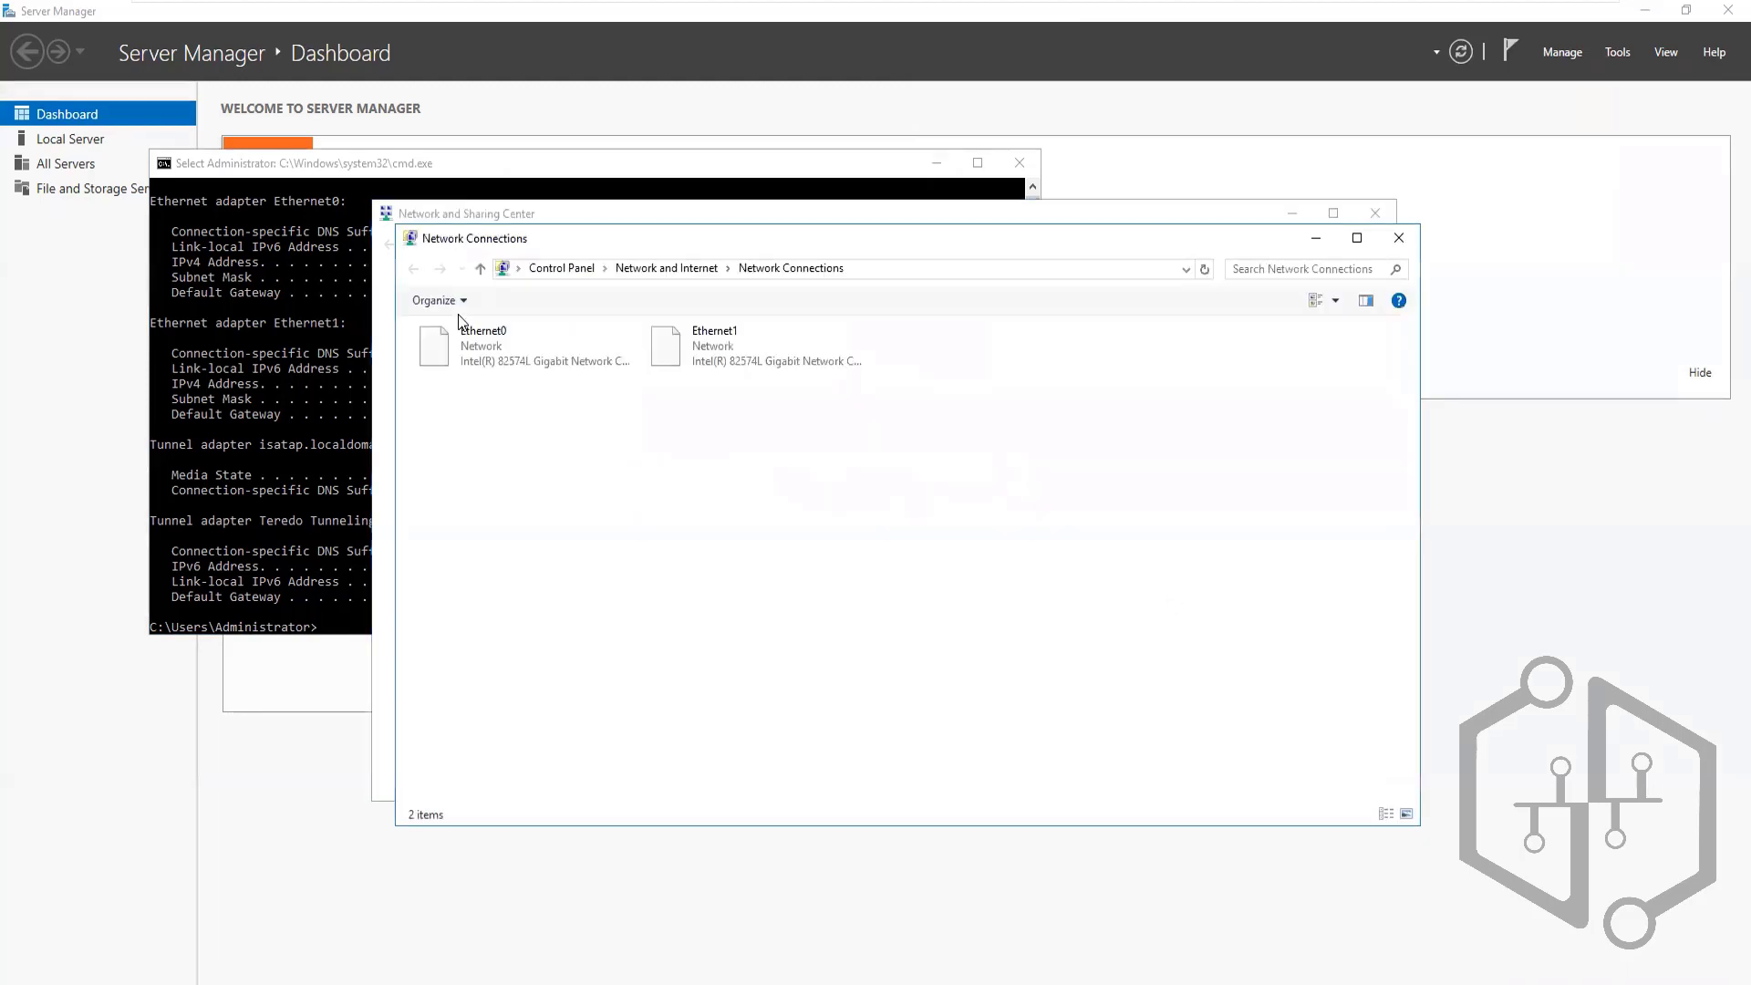
pyautogui.rightClick(691, 358)
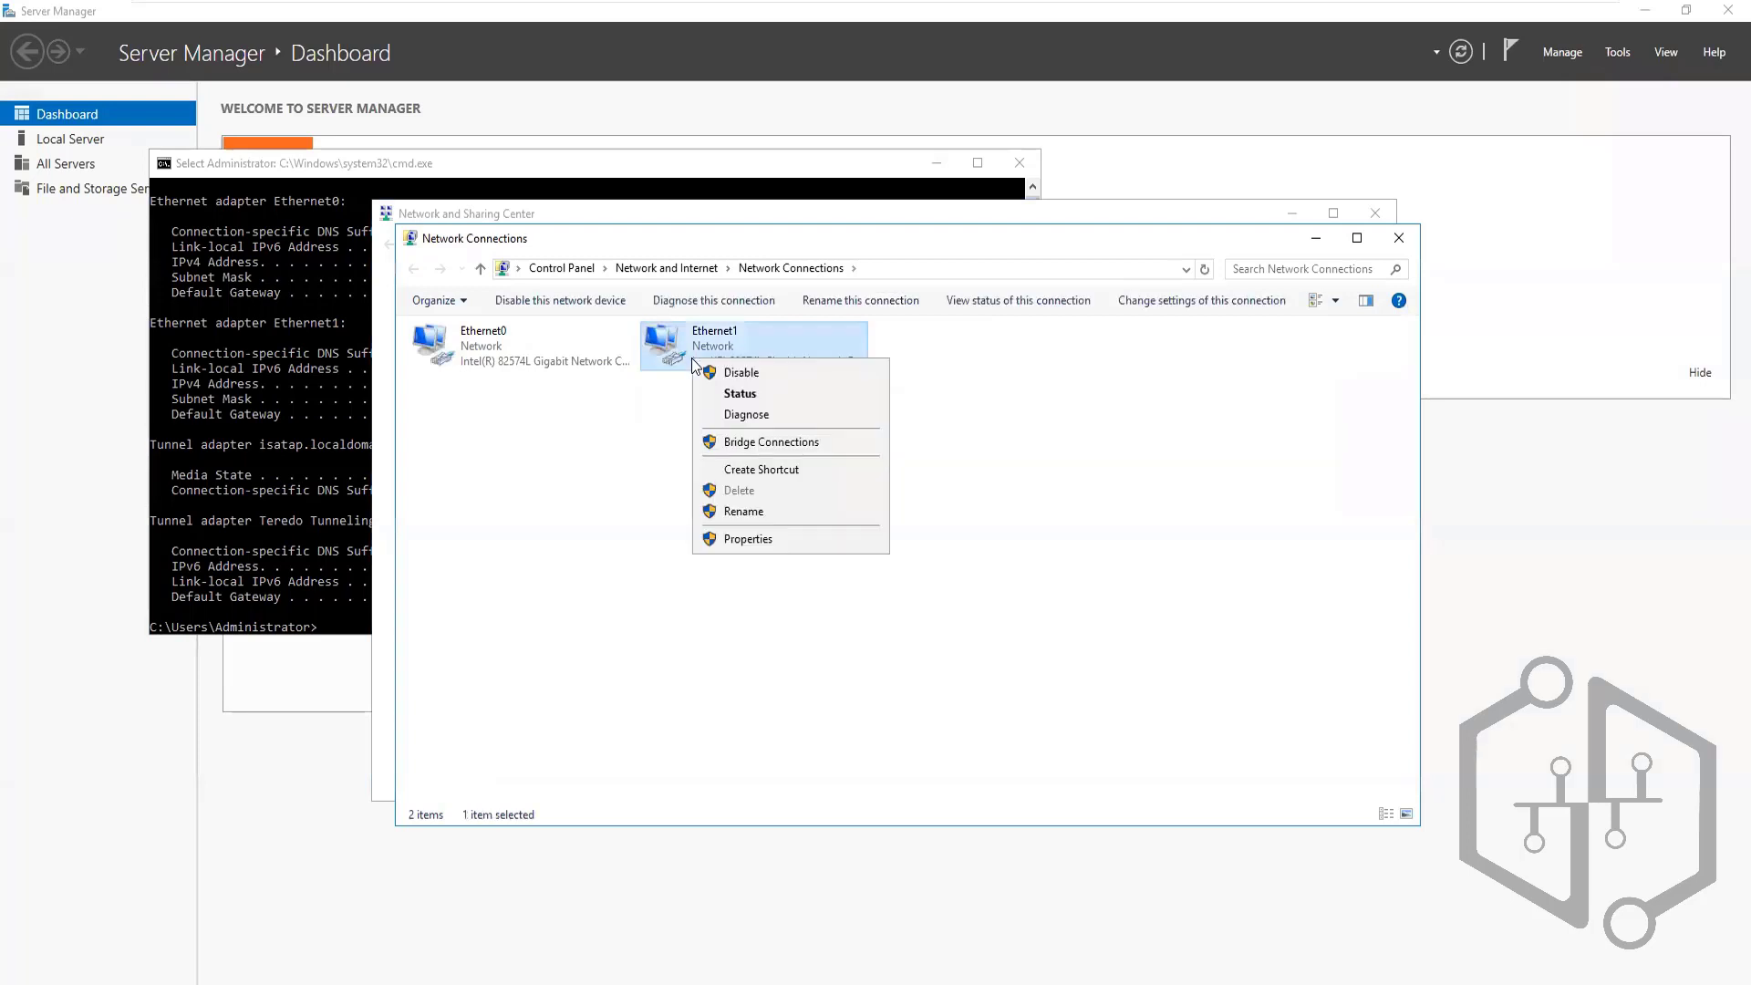
pyautogui.click(758, 538)
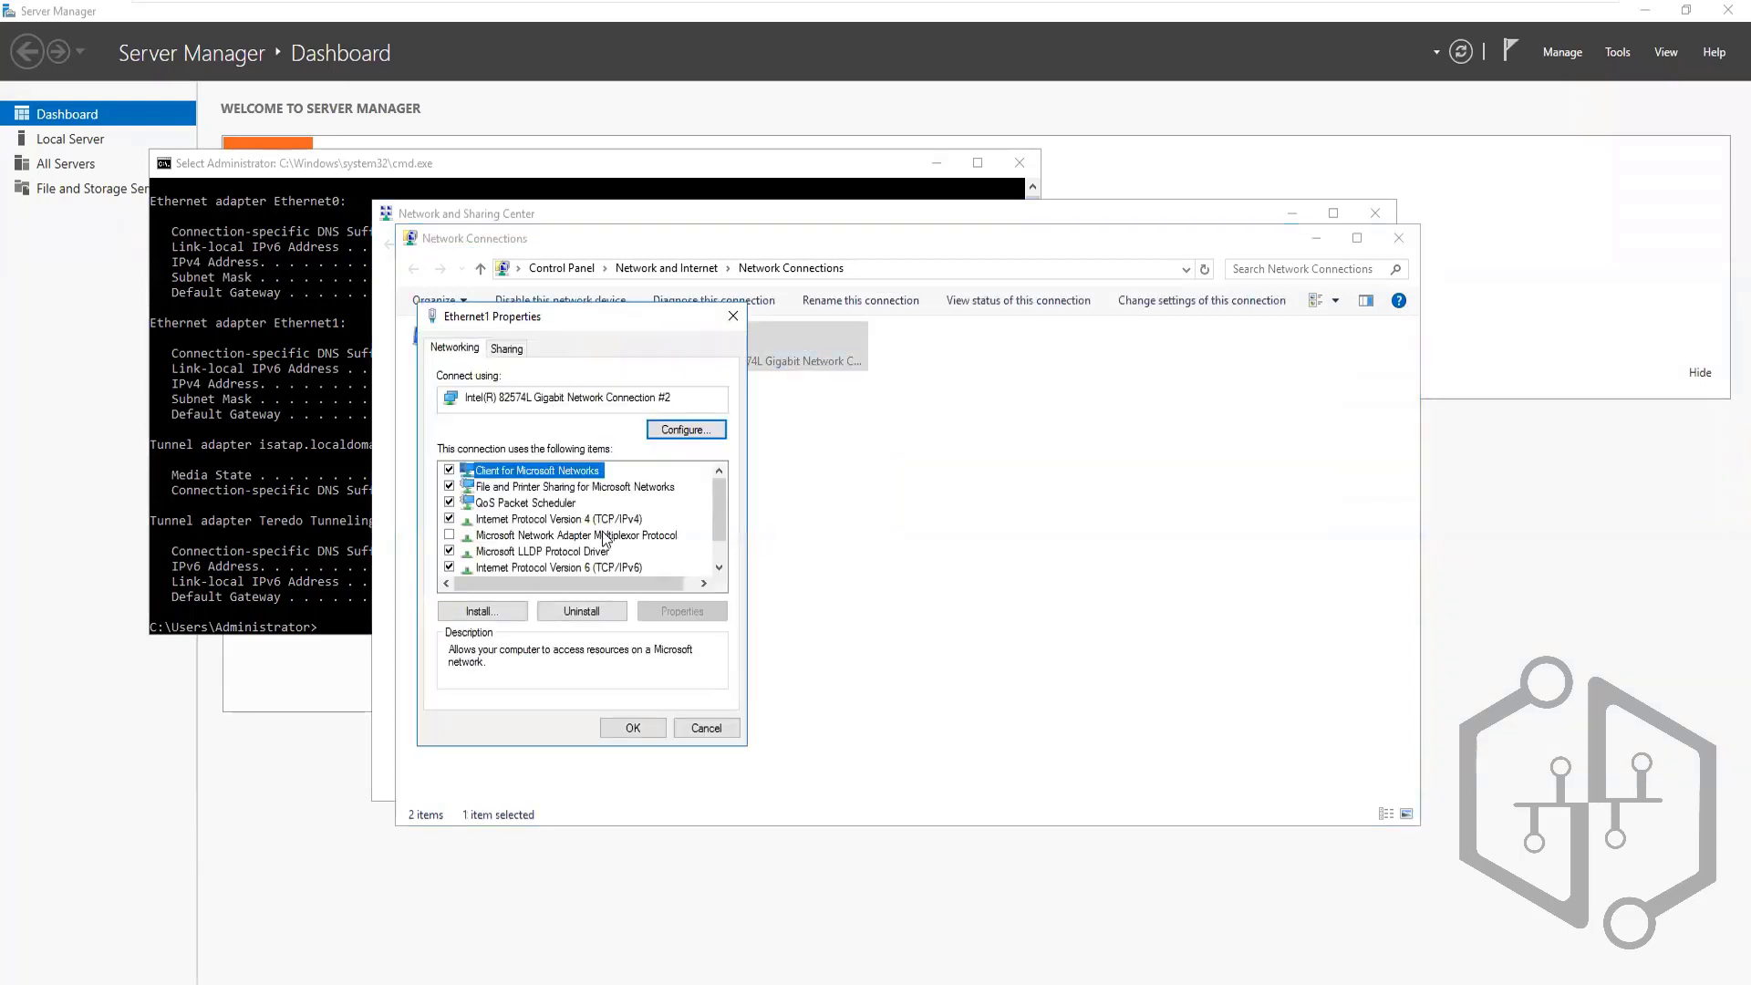
pyautogui.click(588, 520)
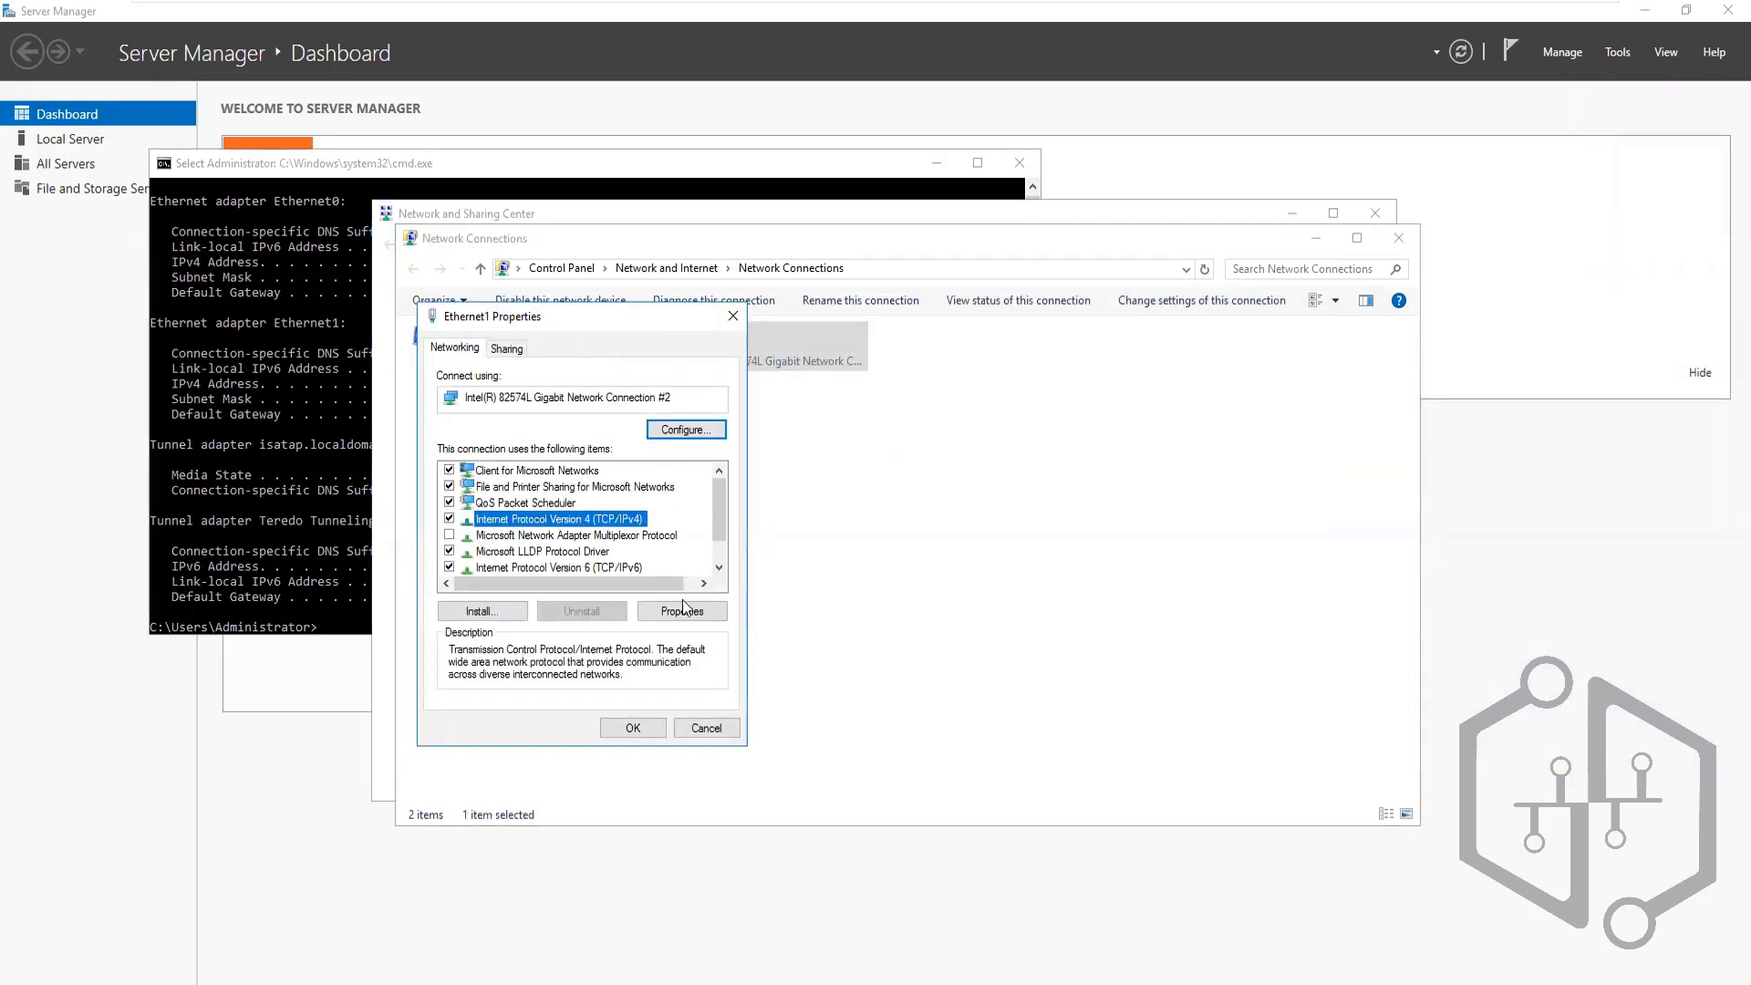
pyautogui.click(686, 619)
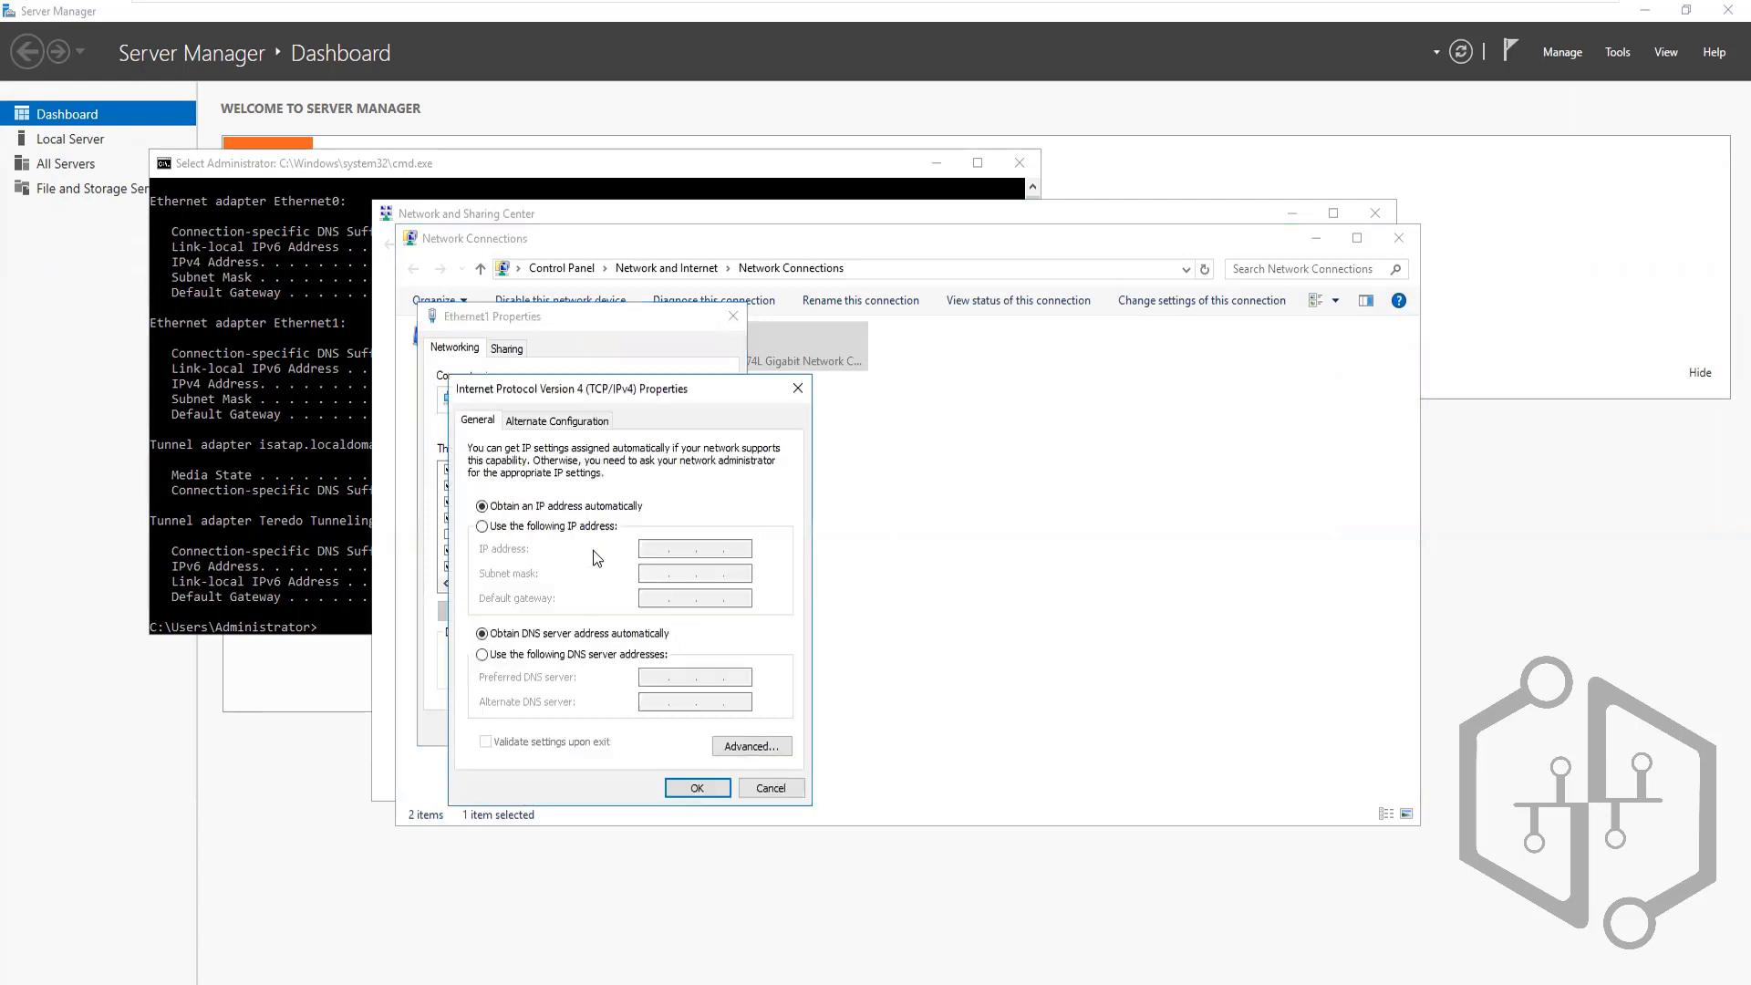
pyautogui.click(538, 528)
# Enter IP 192.168.140.182 by editing the copied 192.168.140.183, filling mask 255.255.255.0
pyautogui.click(330, 485)
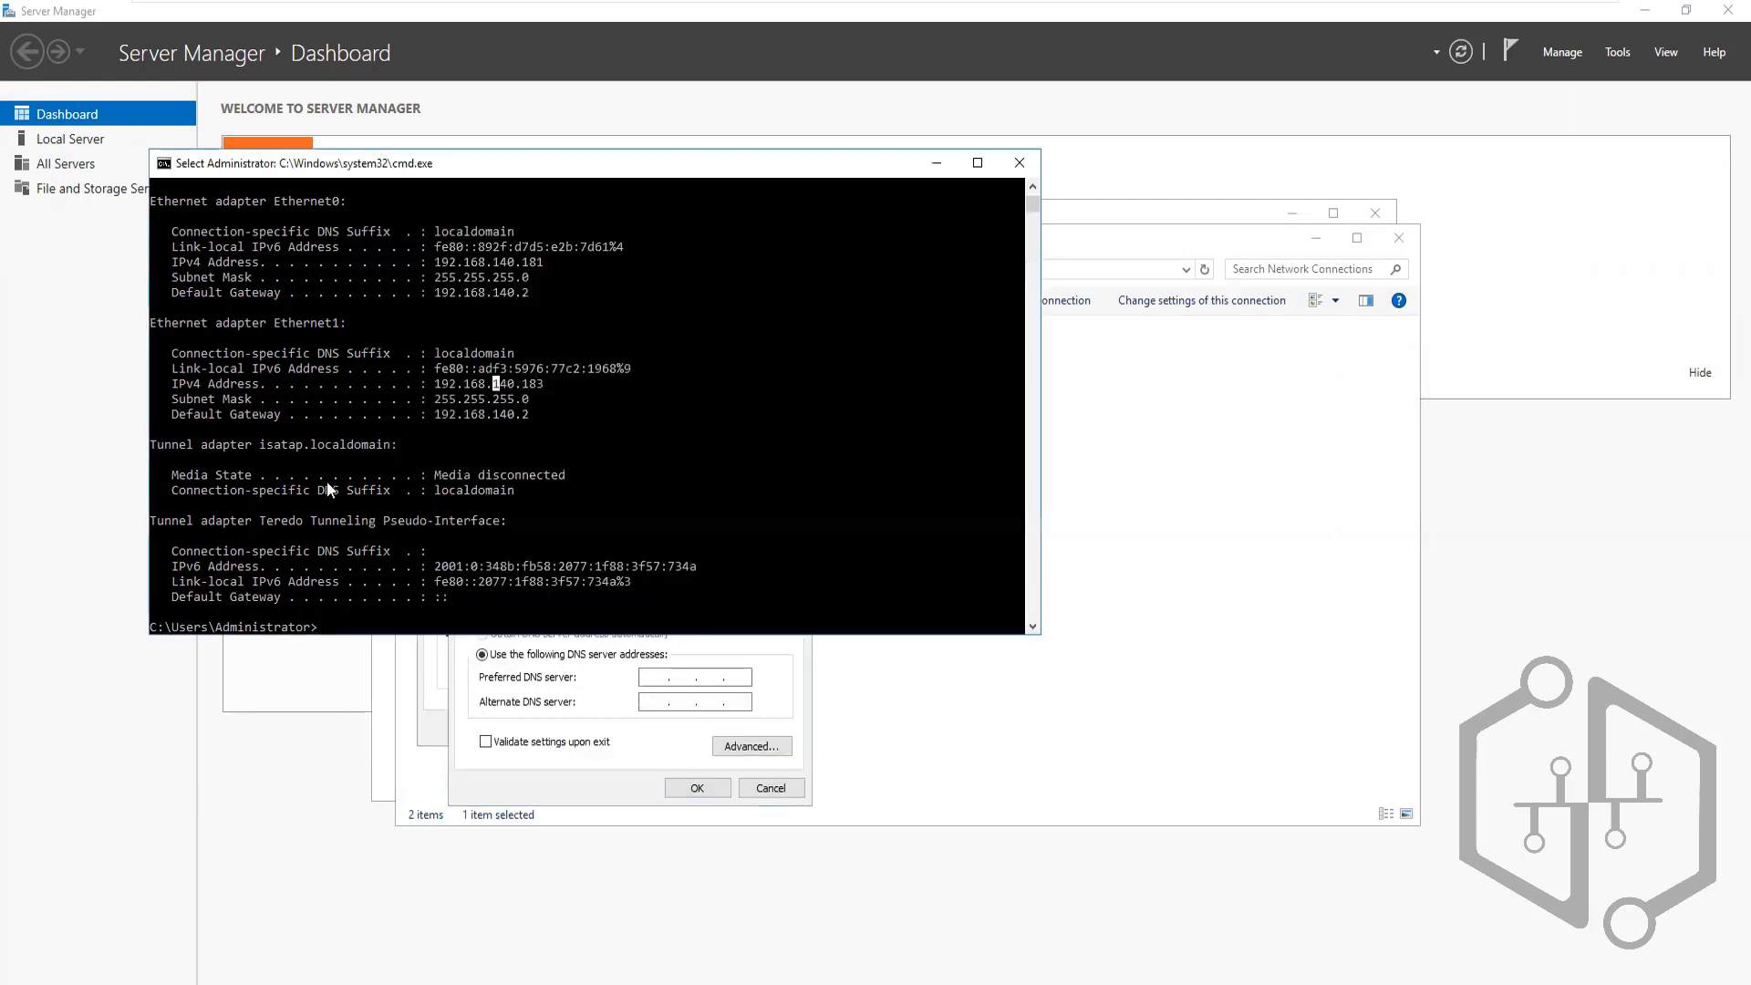
pyautogui.doubleClick(494, 384)
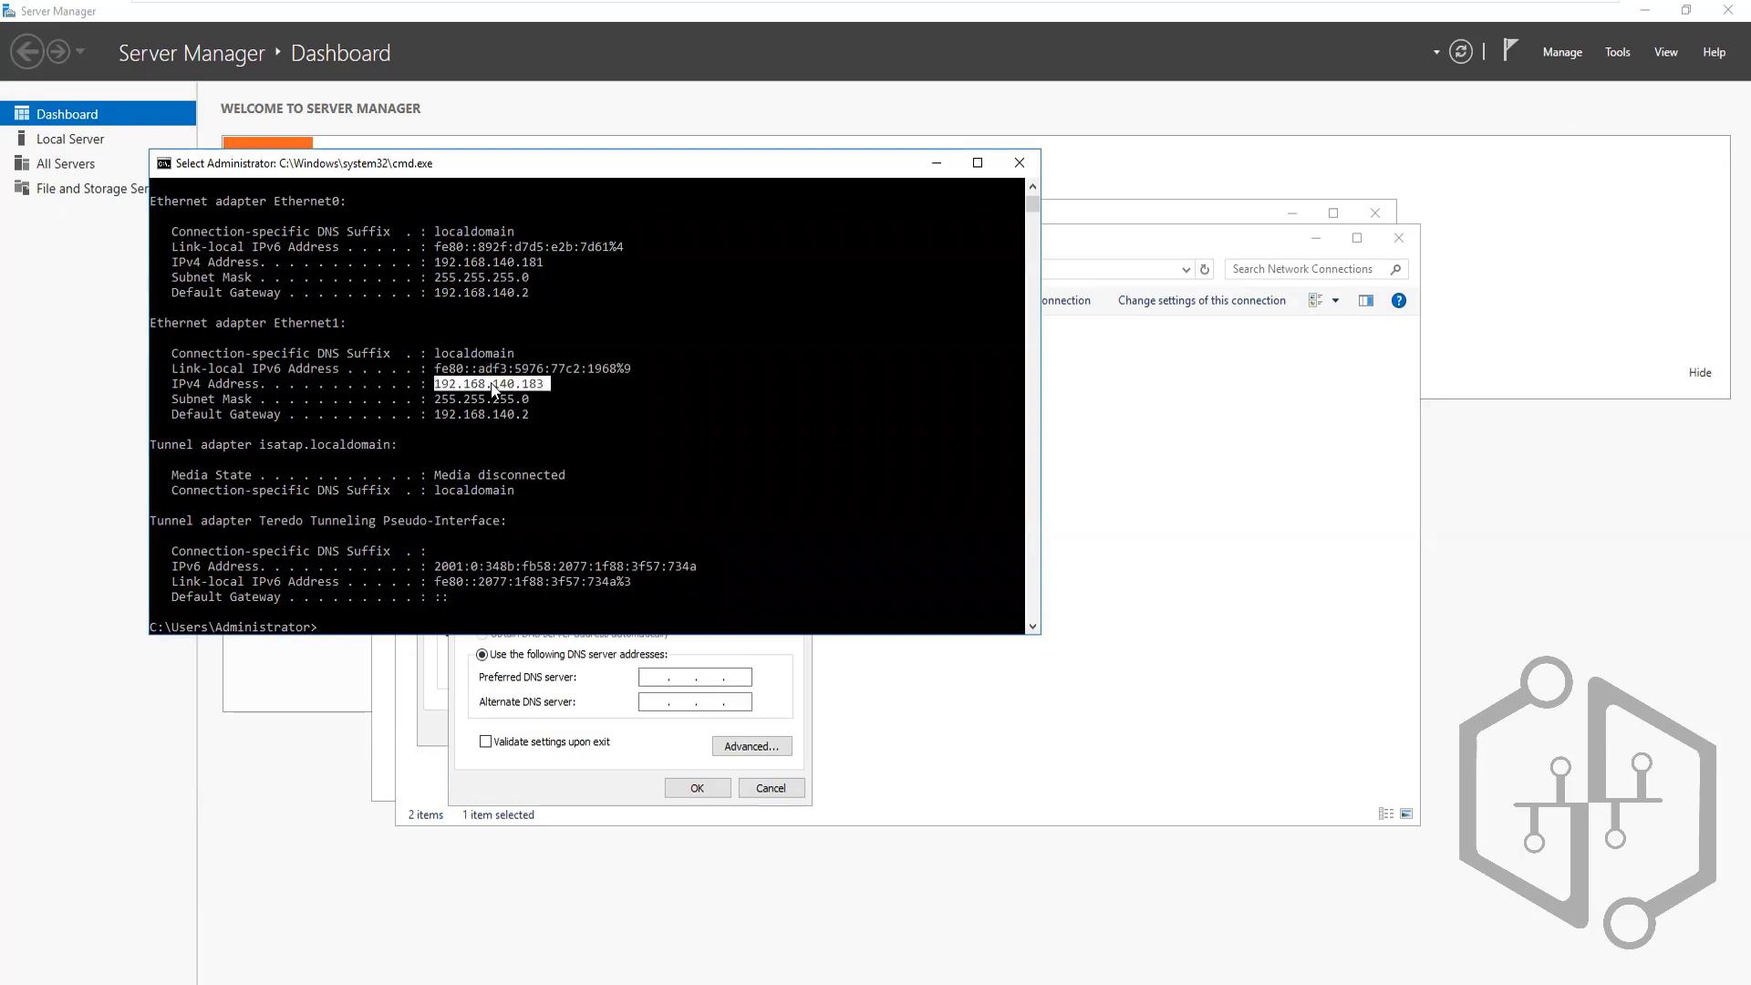
pyautogui.rightClick(493, 387)
pyautogui.click(525, 732)
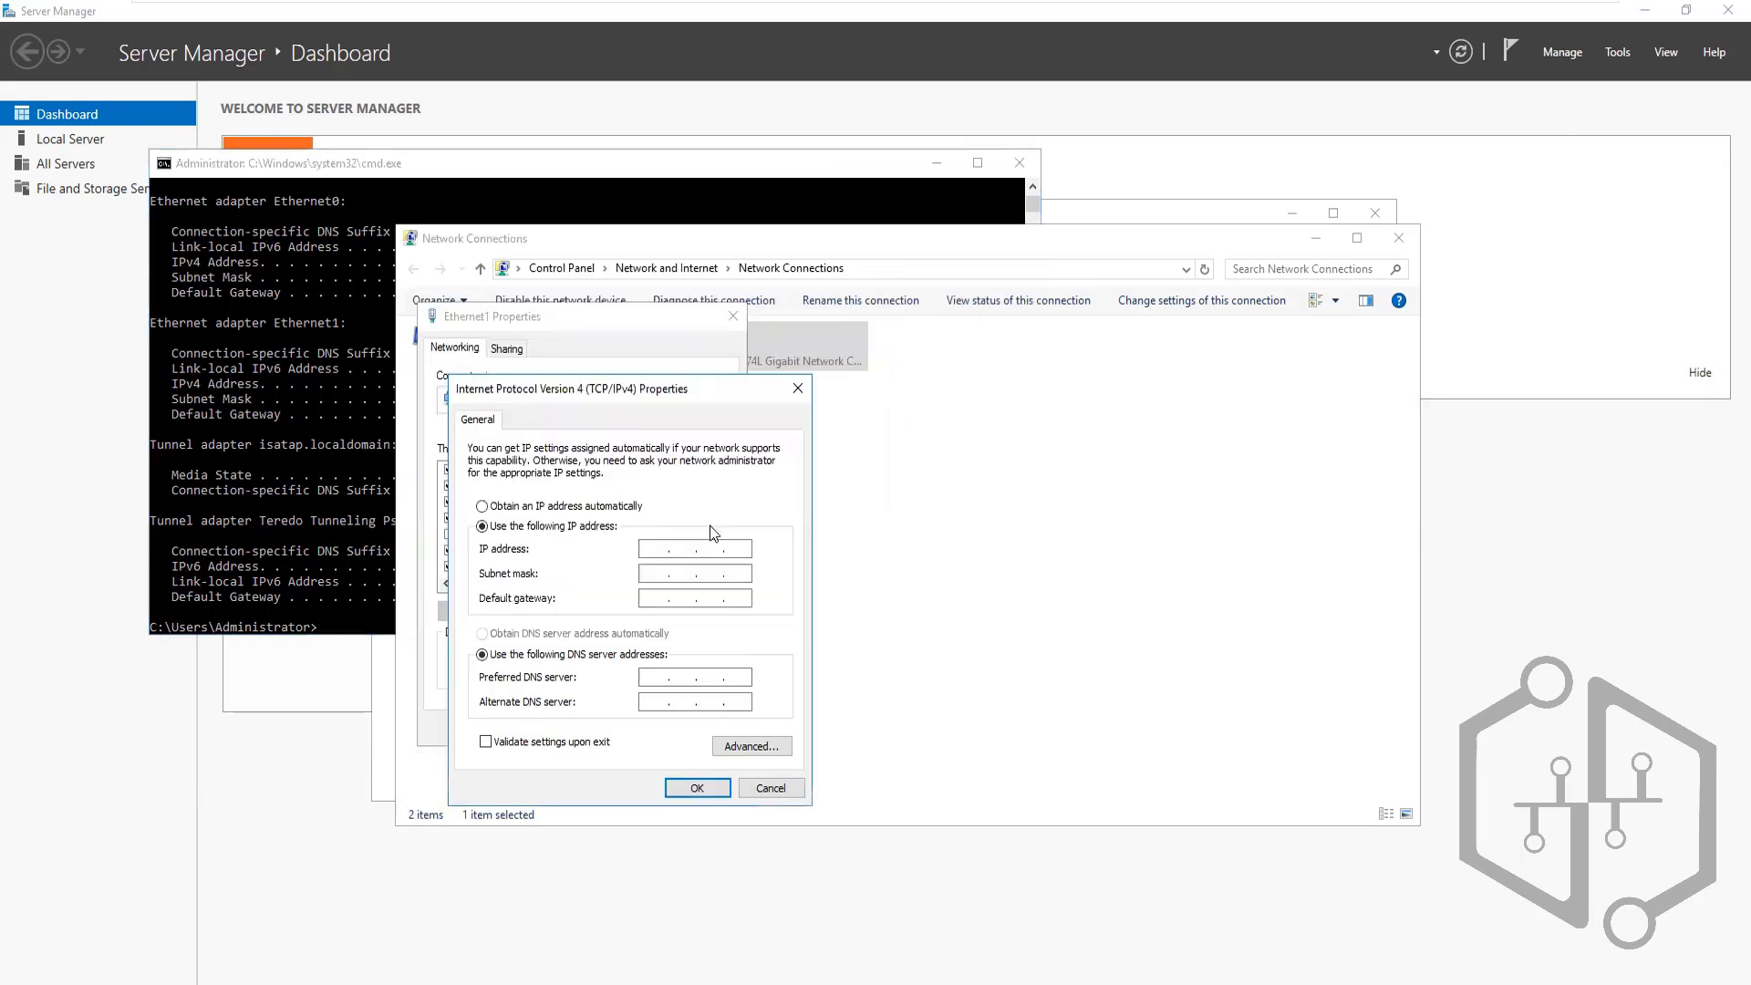
pyautogui.click(659, 547)
pyautogui.hotkey('ctrl', 'v')
pyautogui.press('BackSpace')
pyautogui.press('Tab')
# Save the static IPv4 settings, close Ethernet1's properties, and return to Command Prompt
pyautogui.click(670, 788)
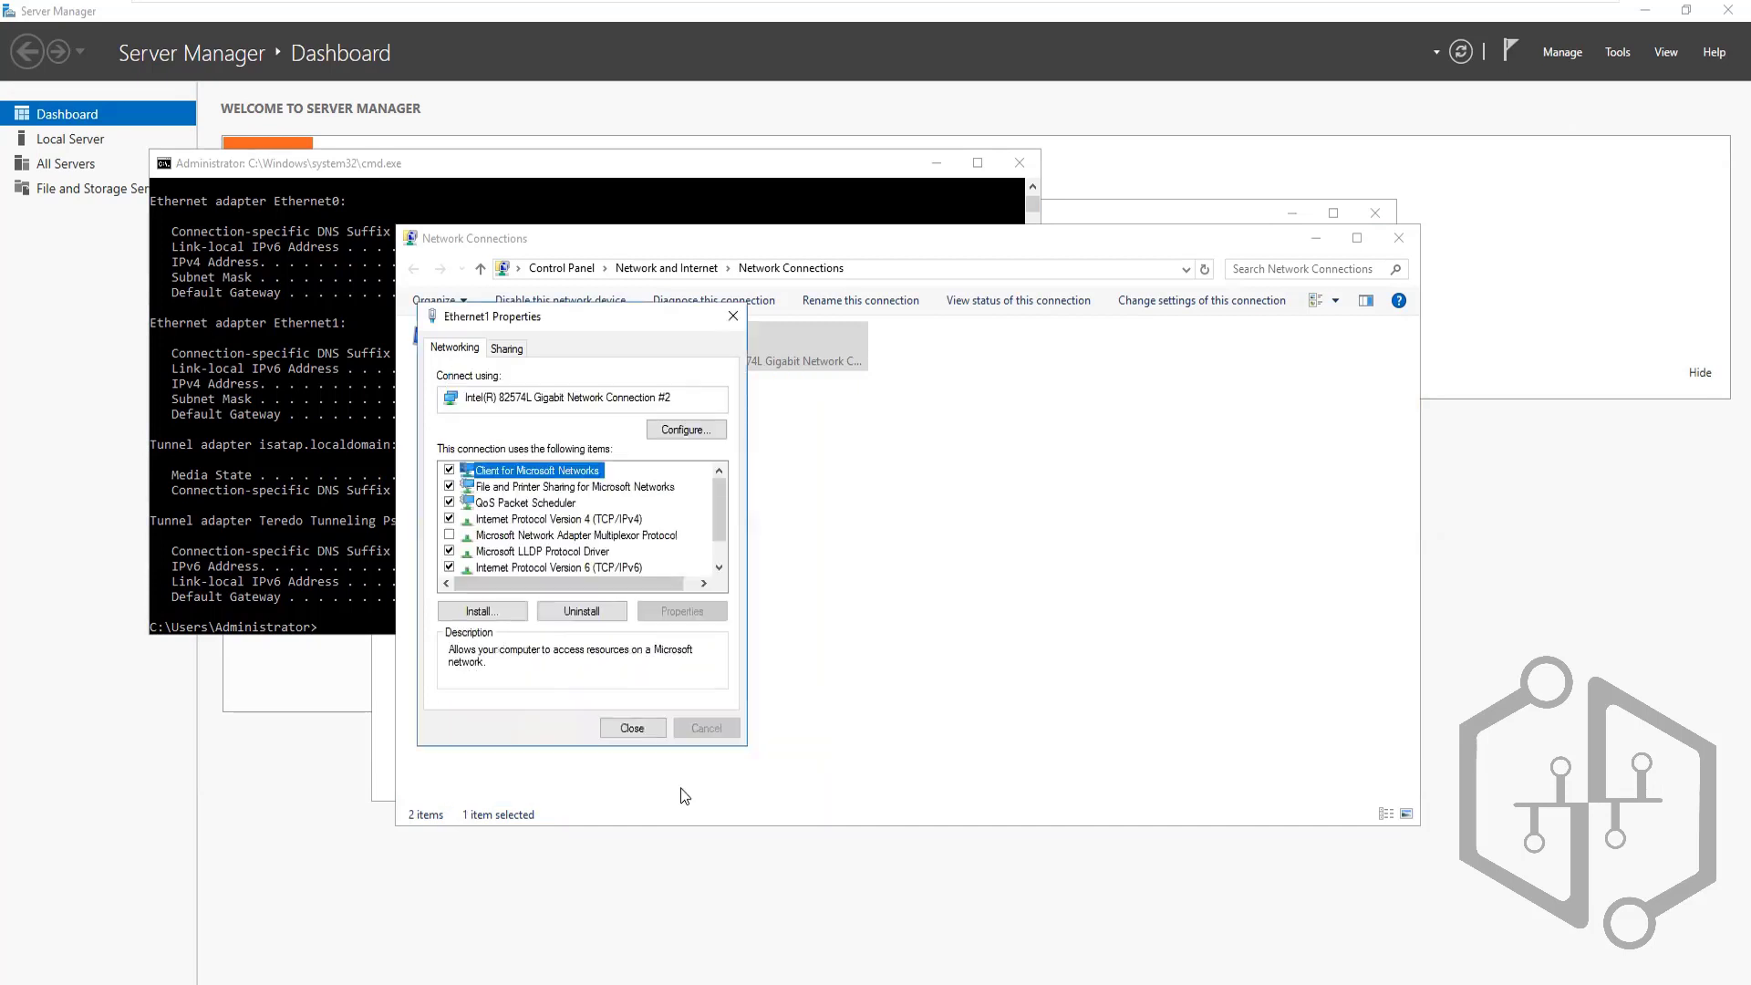
pyautogui.click(628, 729)
pyautogui.click(499, 363)
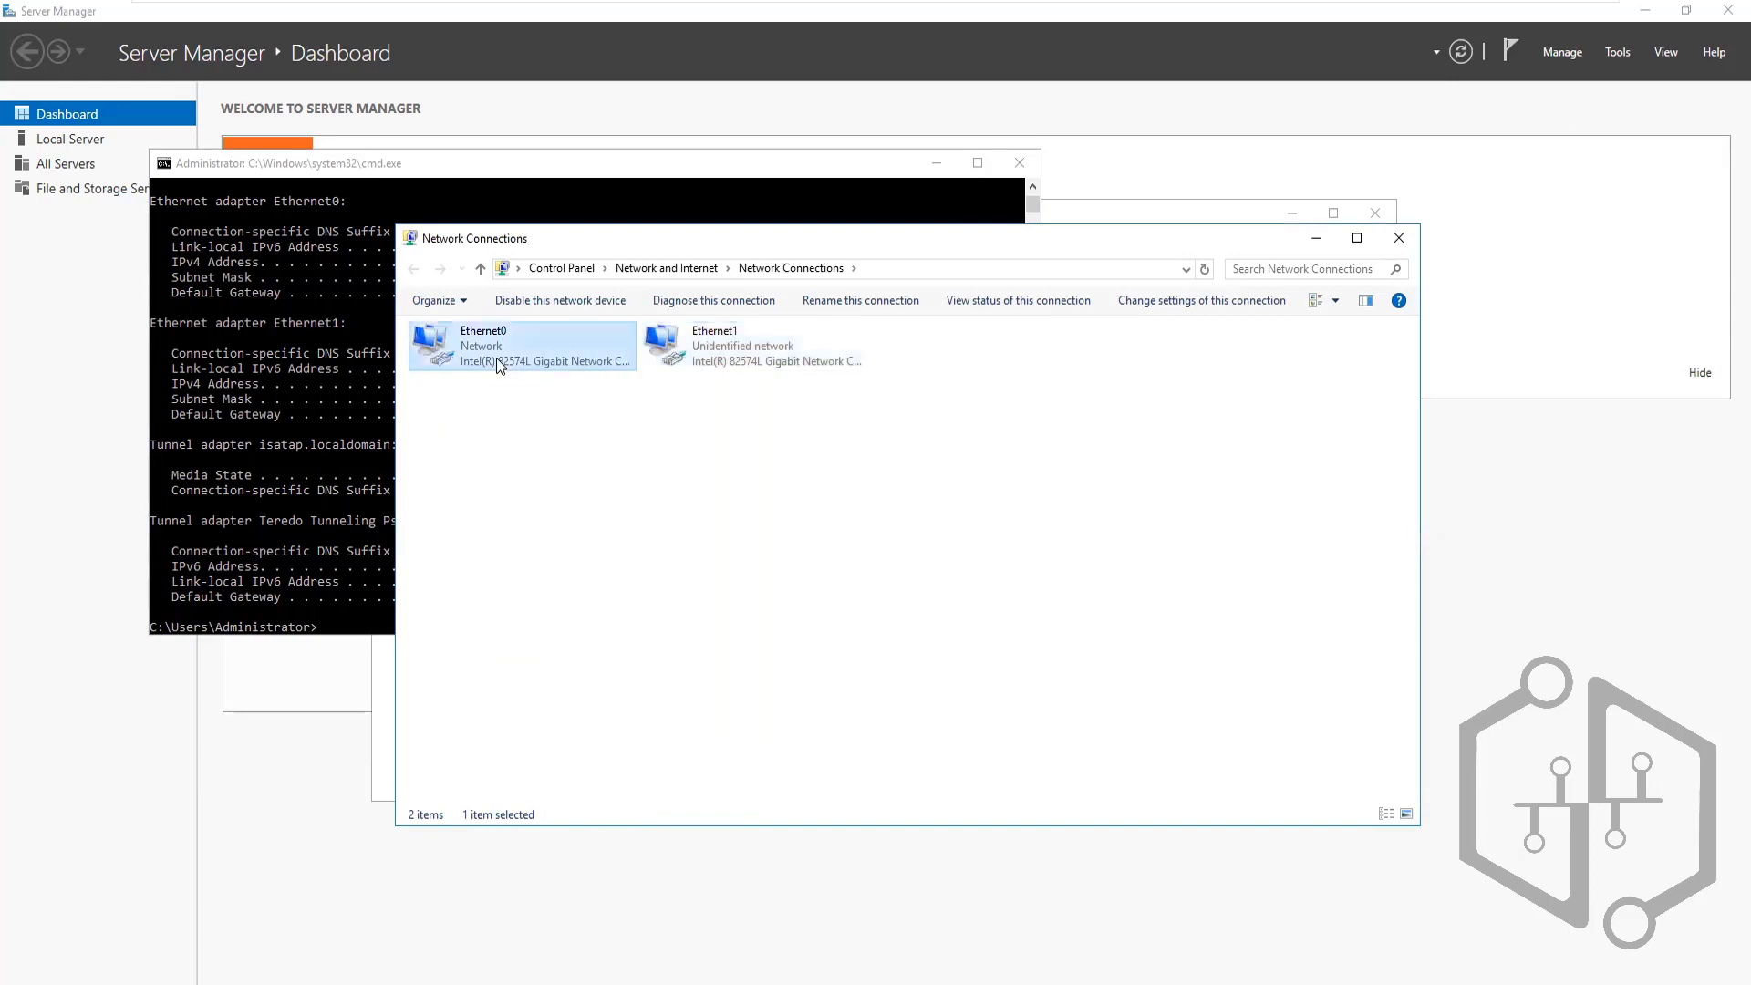
pyautogui.rightClick(498, 365)
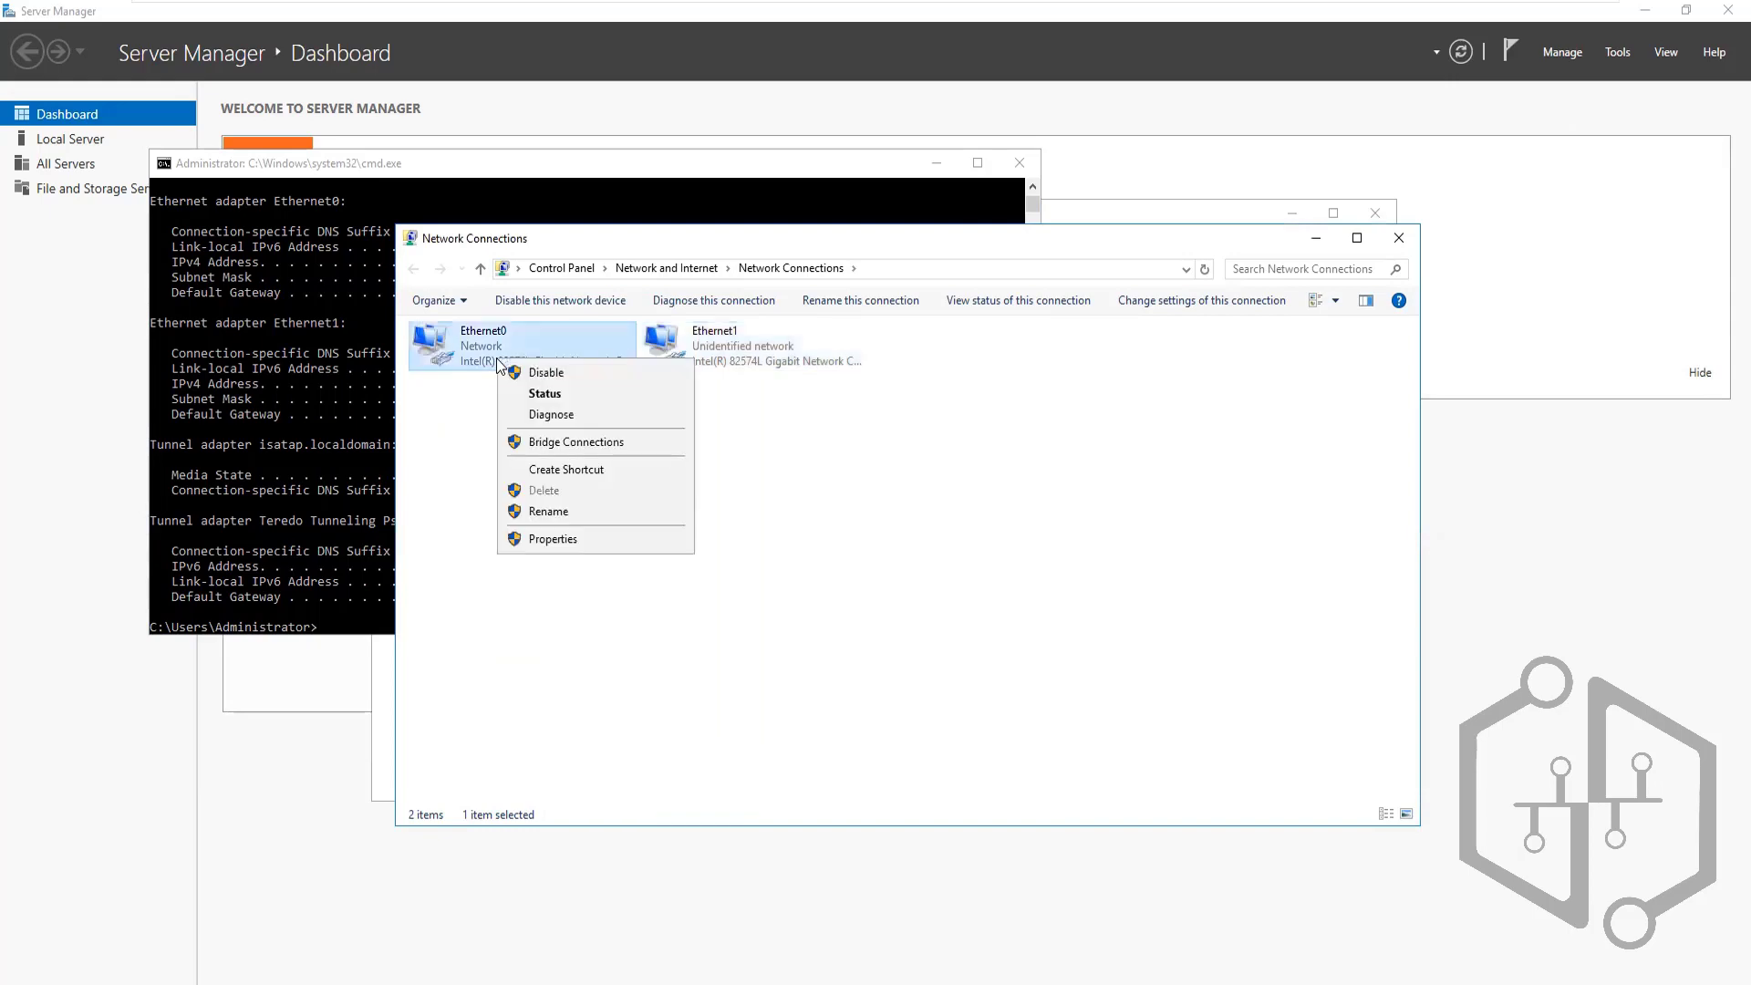
pyautogui.click(235, 538)
# Rerun ipconfig in a maximized console, showing Ethernet1 on 169.254.25.104, then close Server Manager
pyautogui.write('ipconfig')
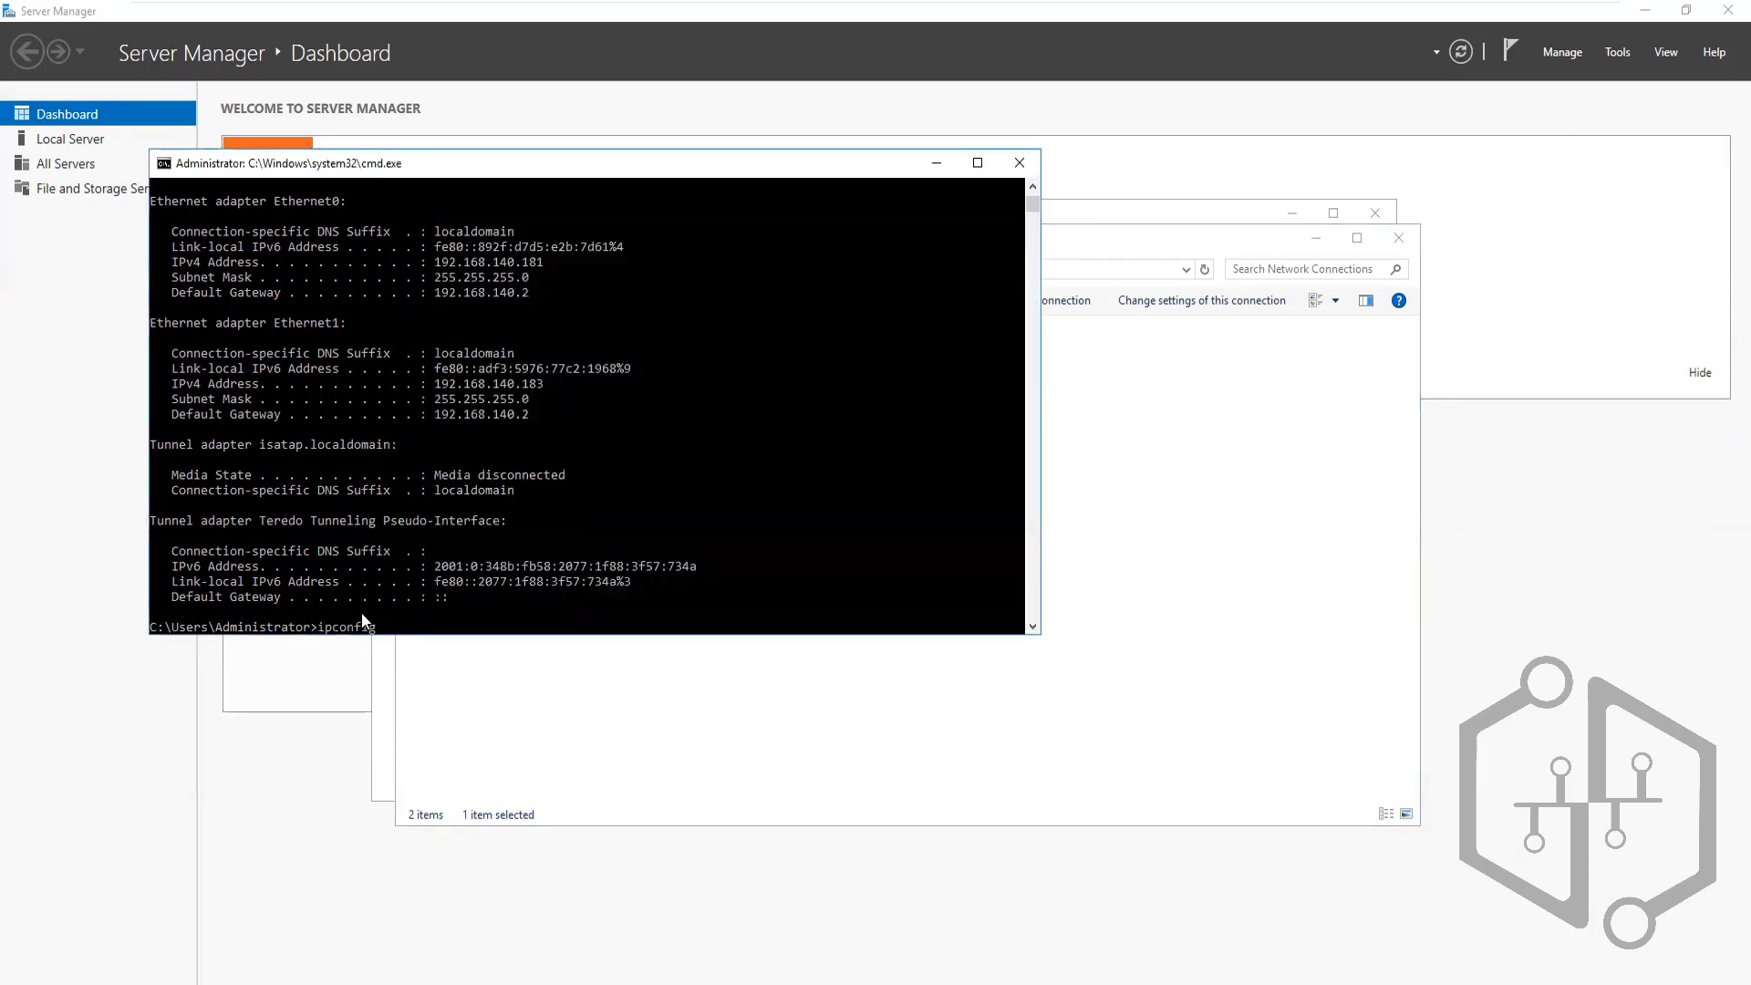
pyautogui.press('Return')
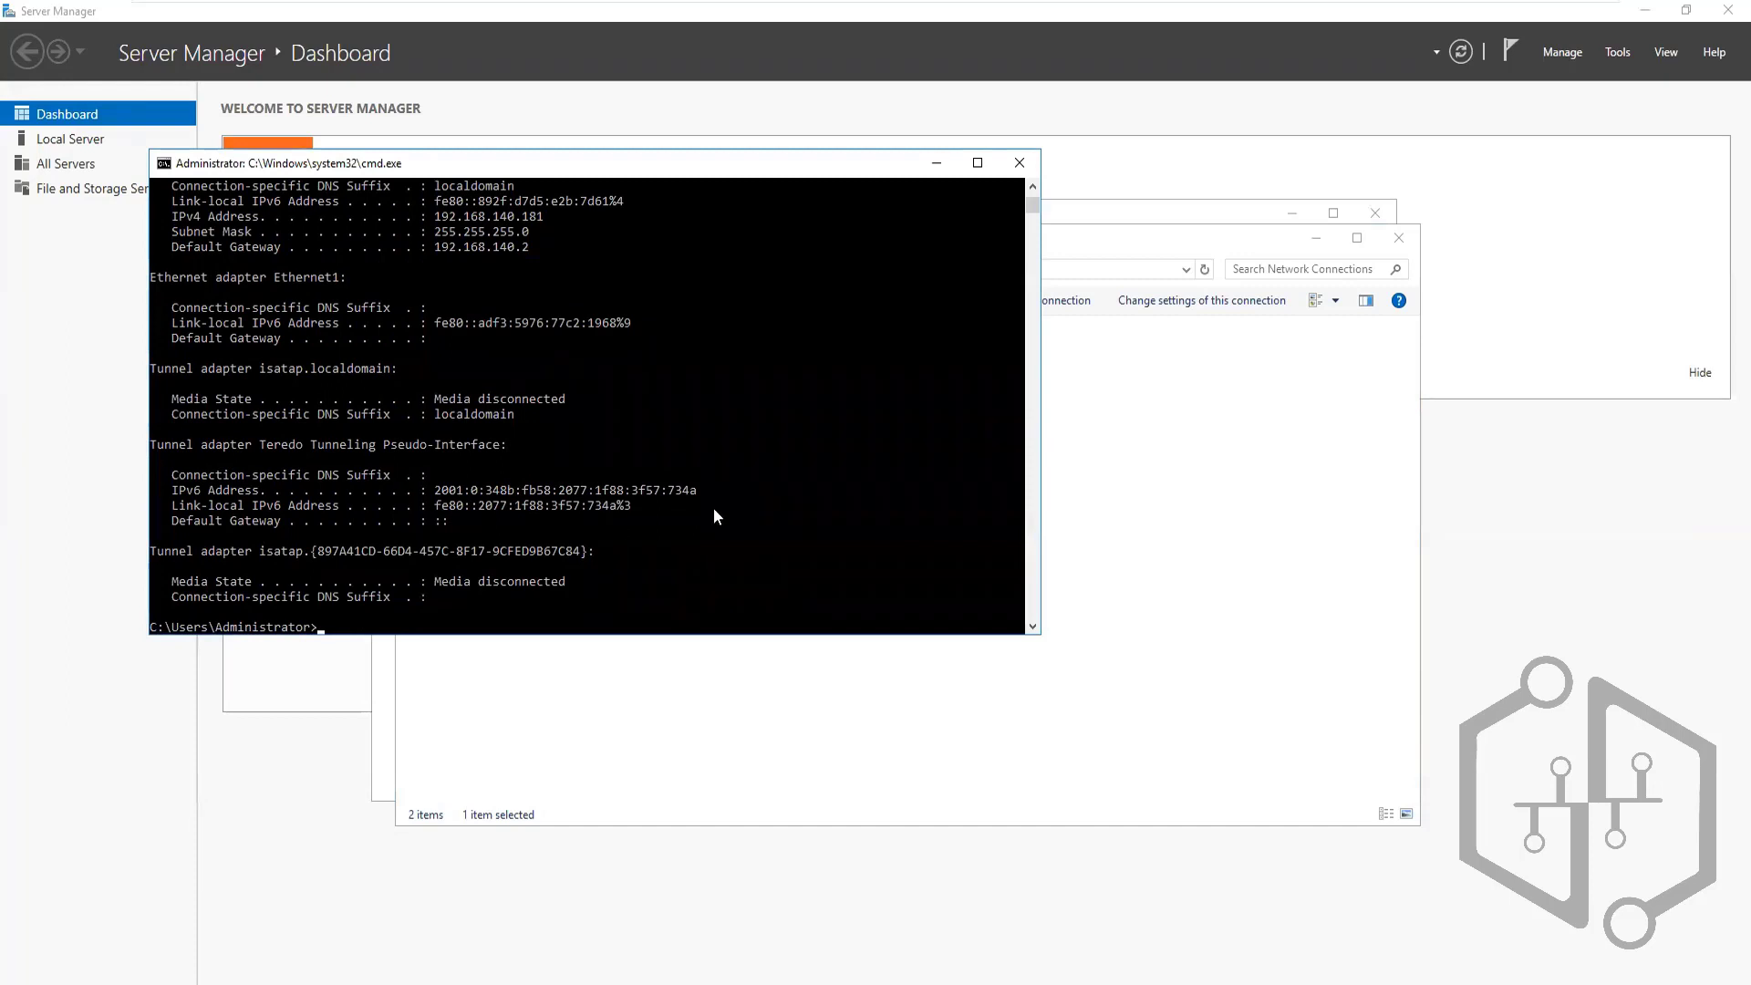
pyautogui.click(974, 165)
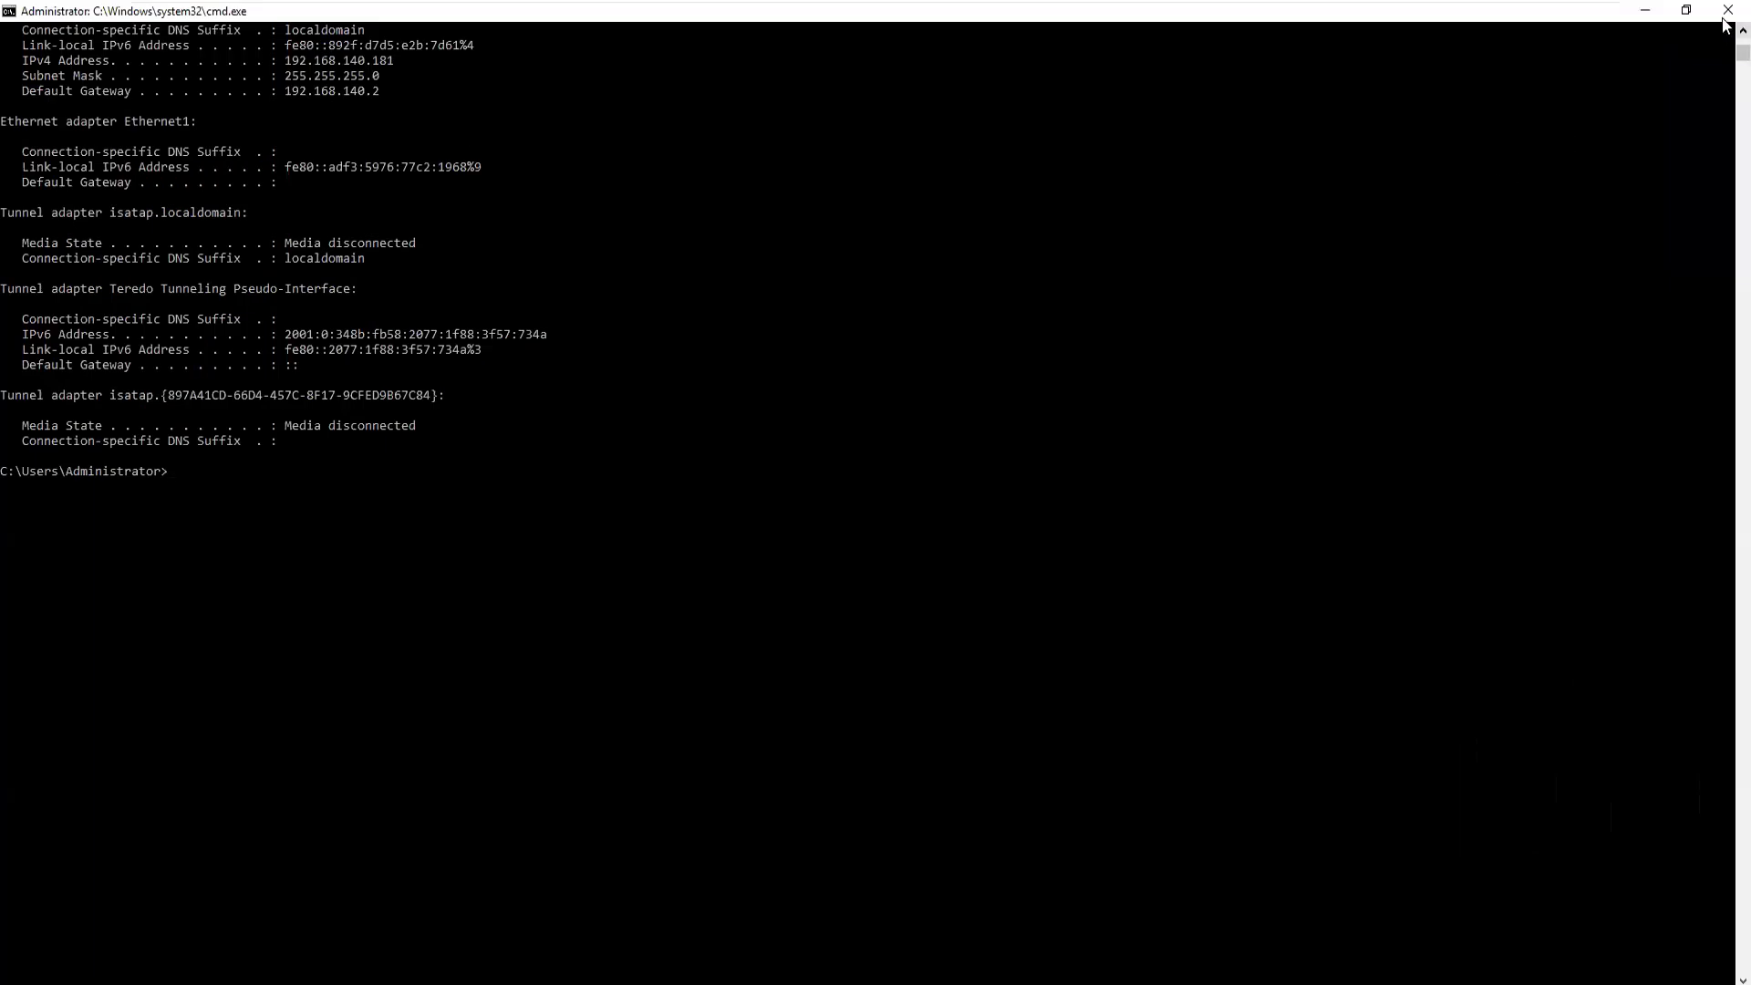
pyautogui.scroll(1, 1723, 38)
pyautogui.scroll(4, 1724, 38)
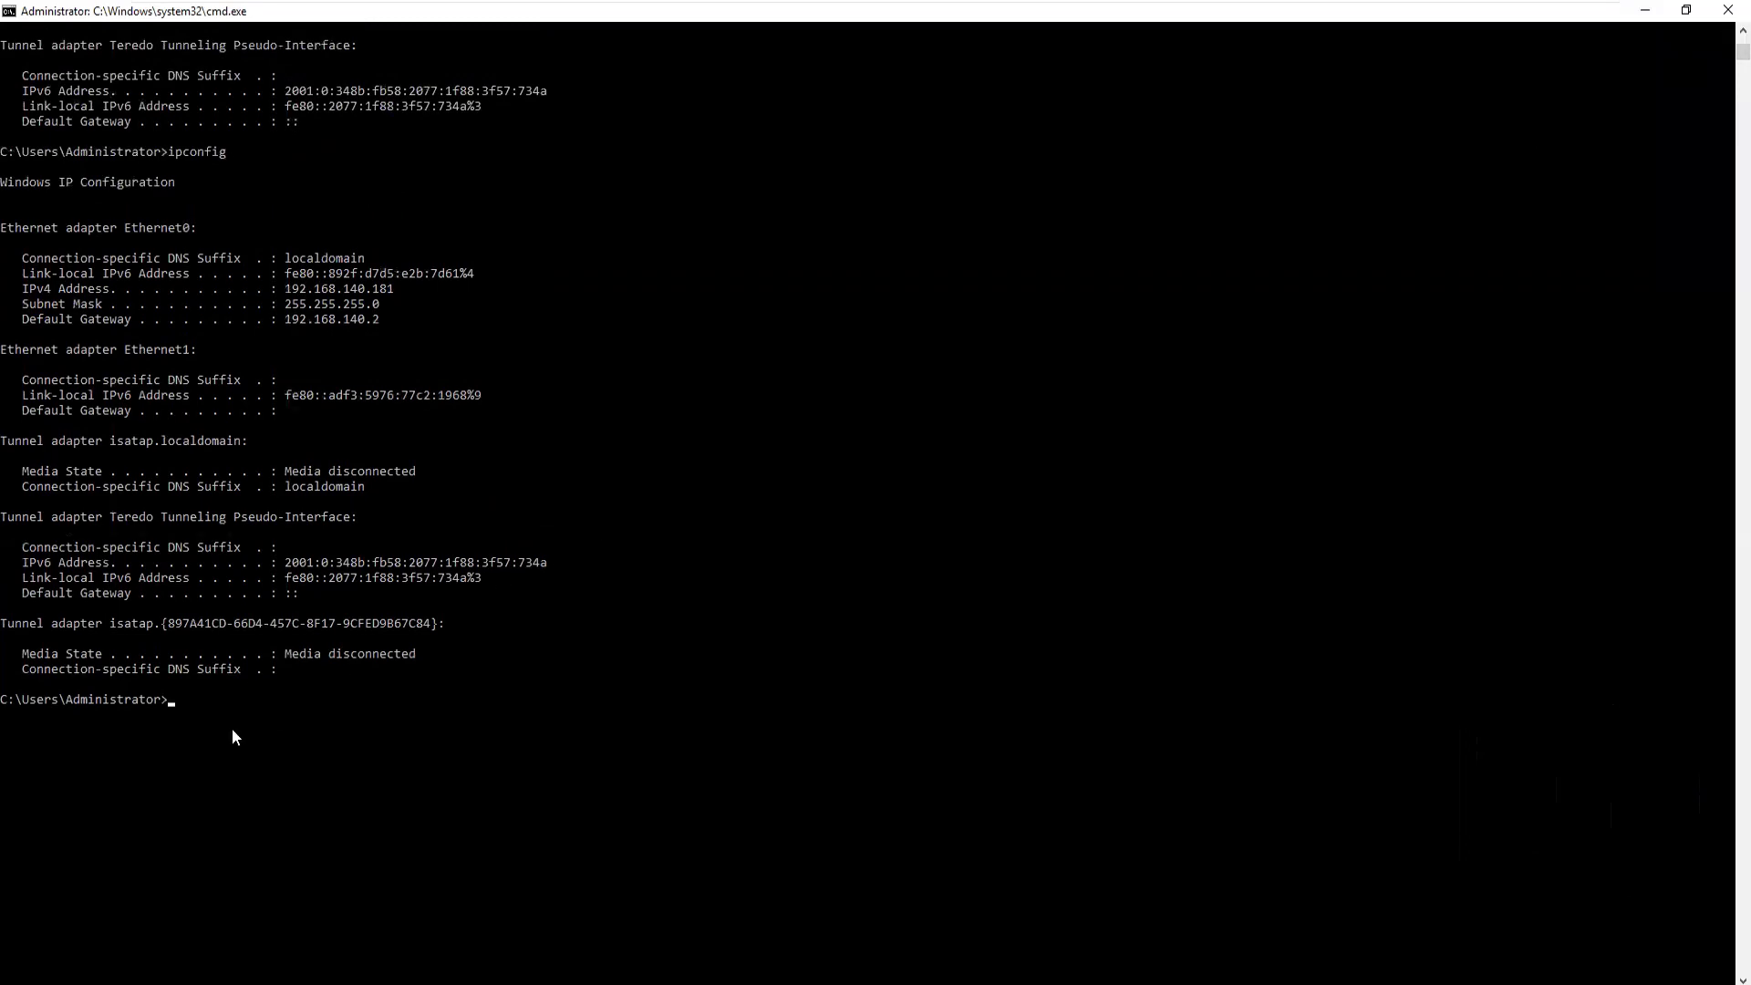
pyautogui.press('Up')
pyautogui.press('Return')
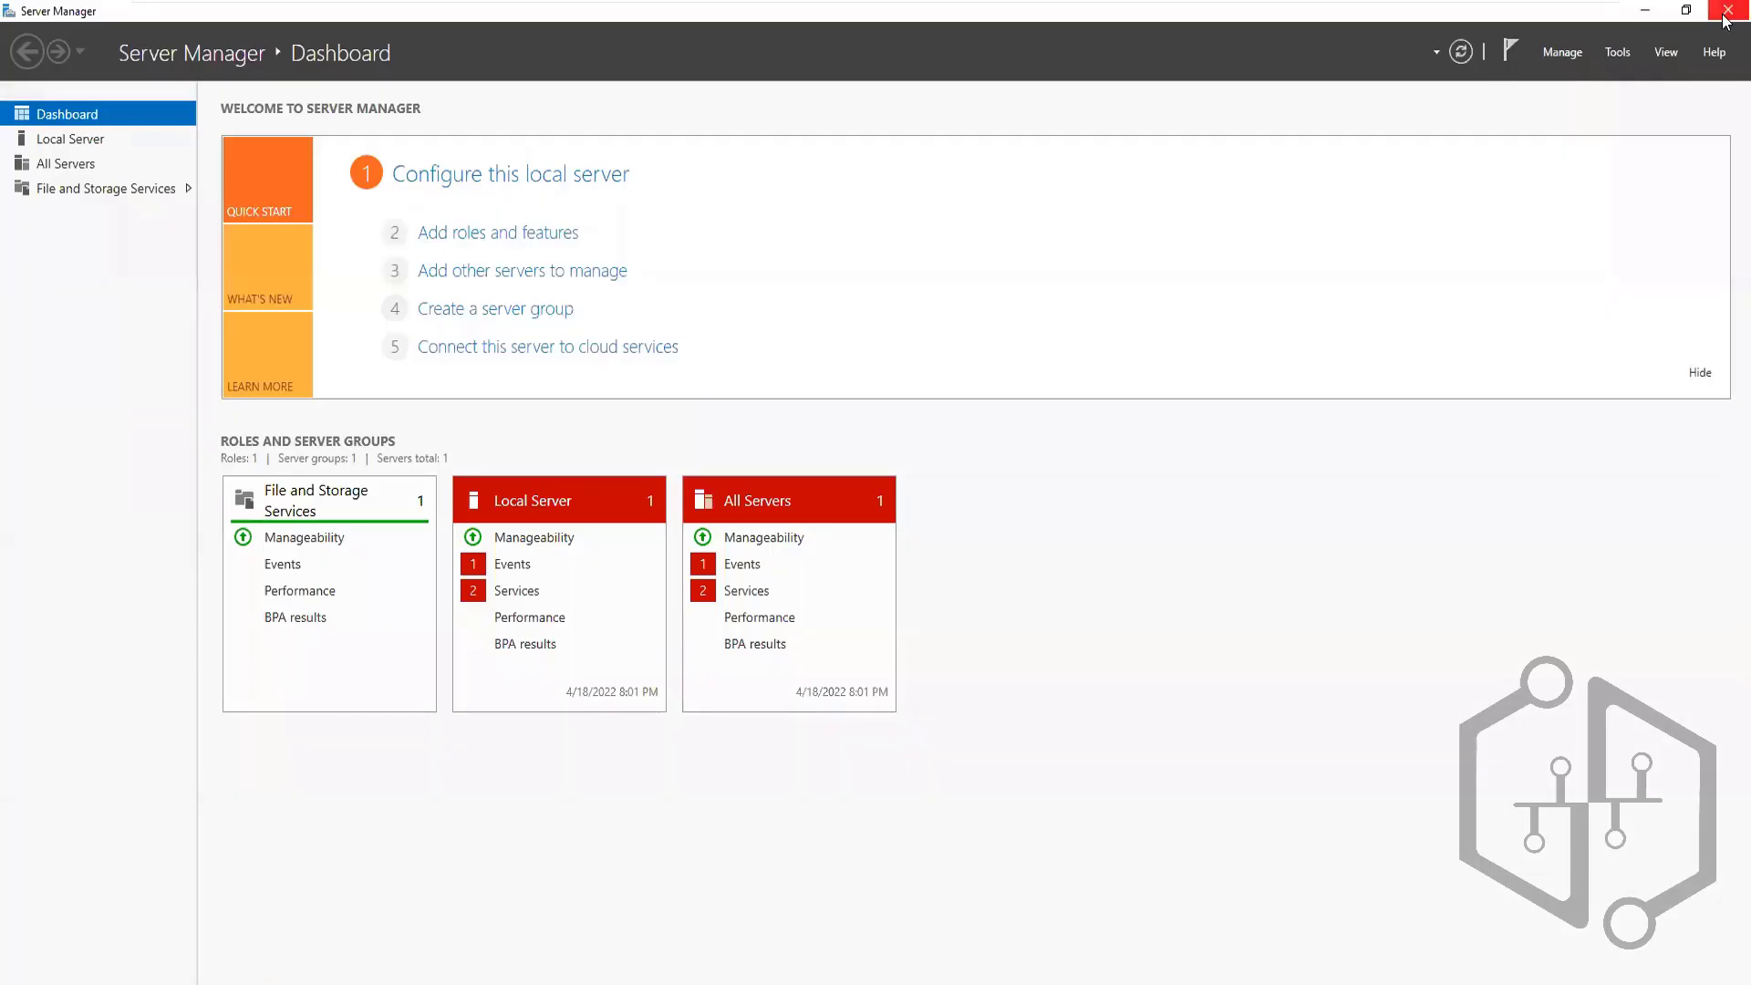
pyautogui.click(1724, 14)
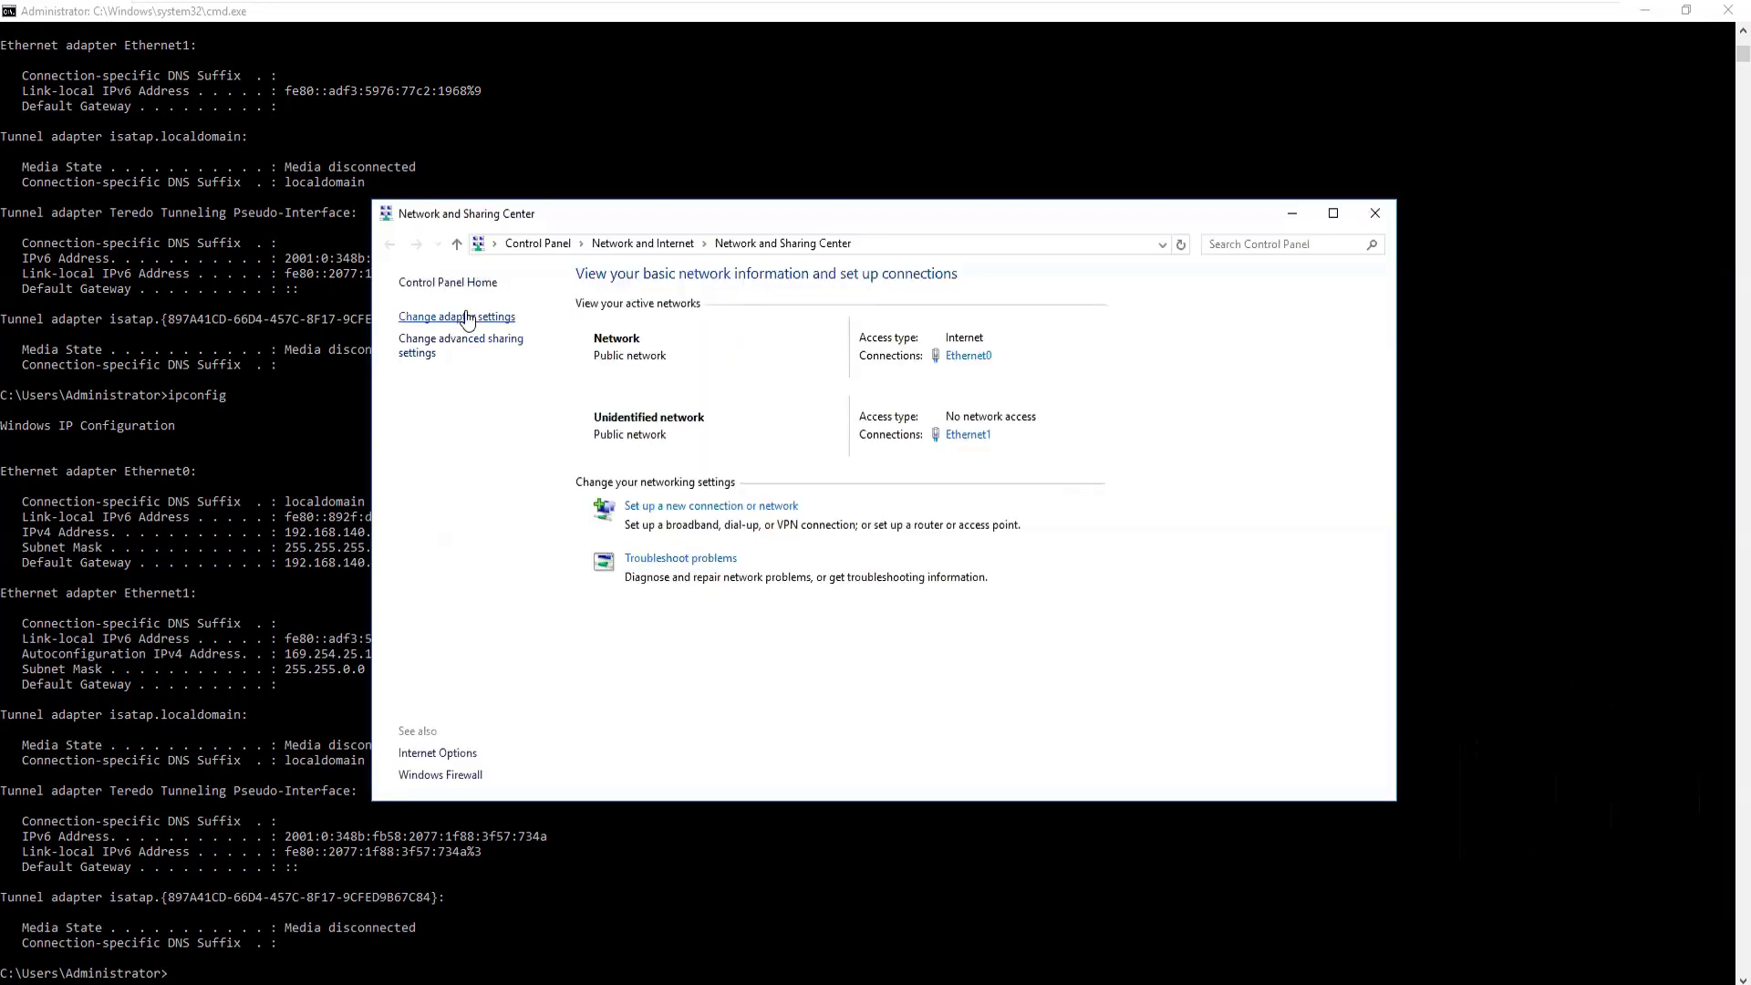
# Inspect Ethernet1's IPv4 settings in Network Connections, leaving them unchanged
pyautogui.click(466, 317)
pyautogui.rightClick(797, 345)
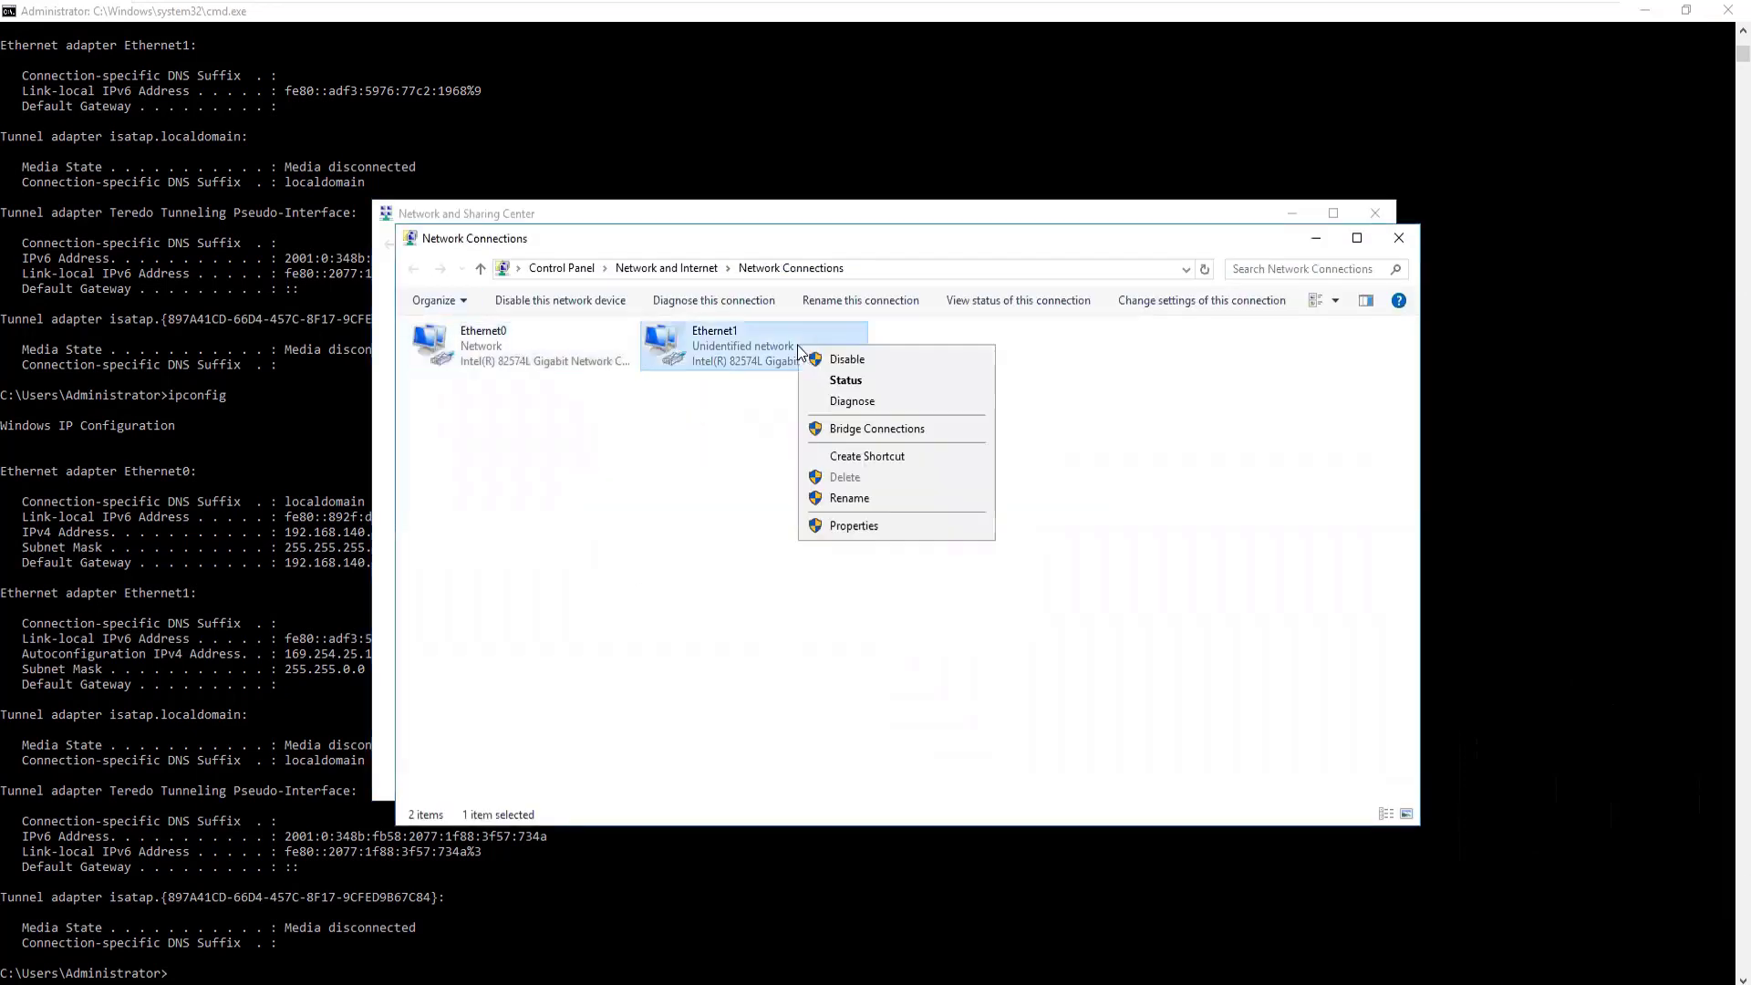
pyautogui.click(853, 527)
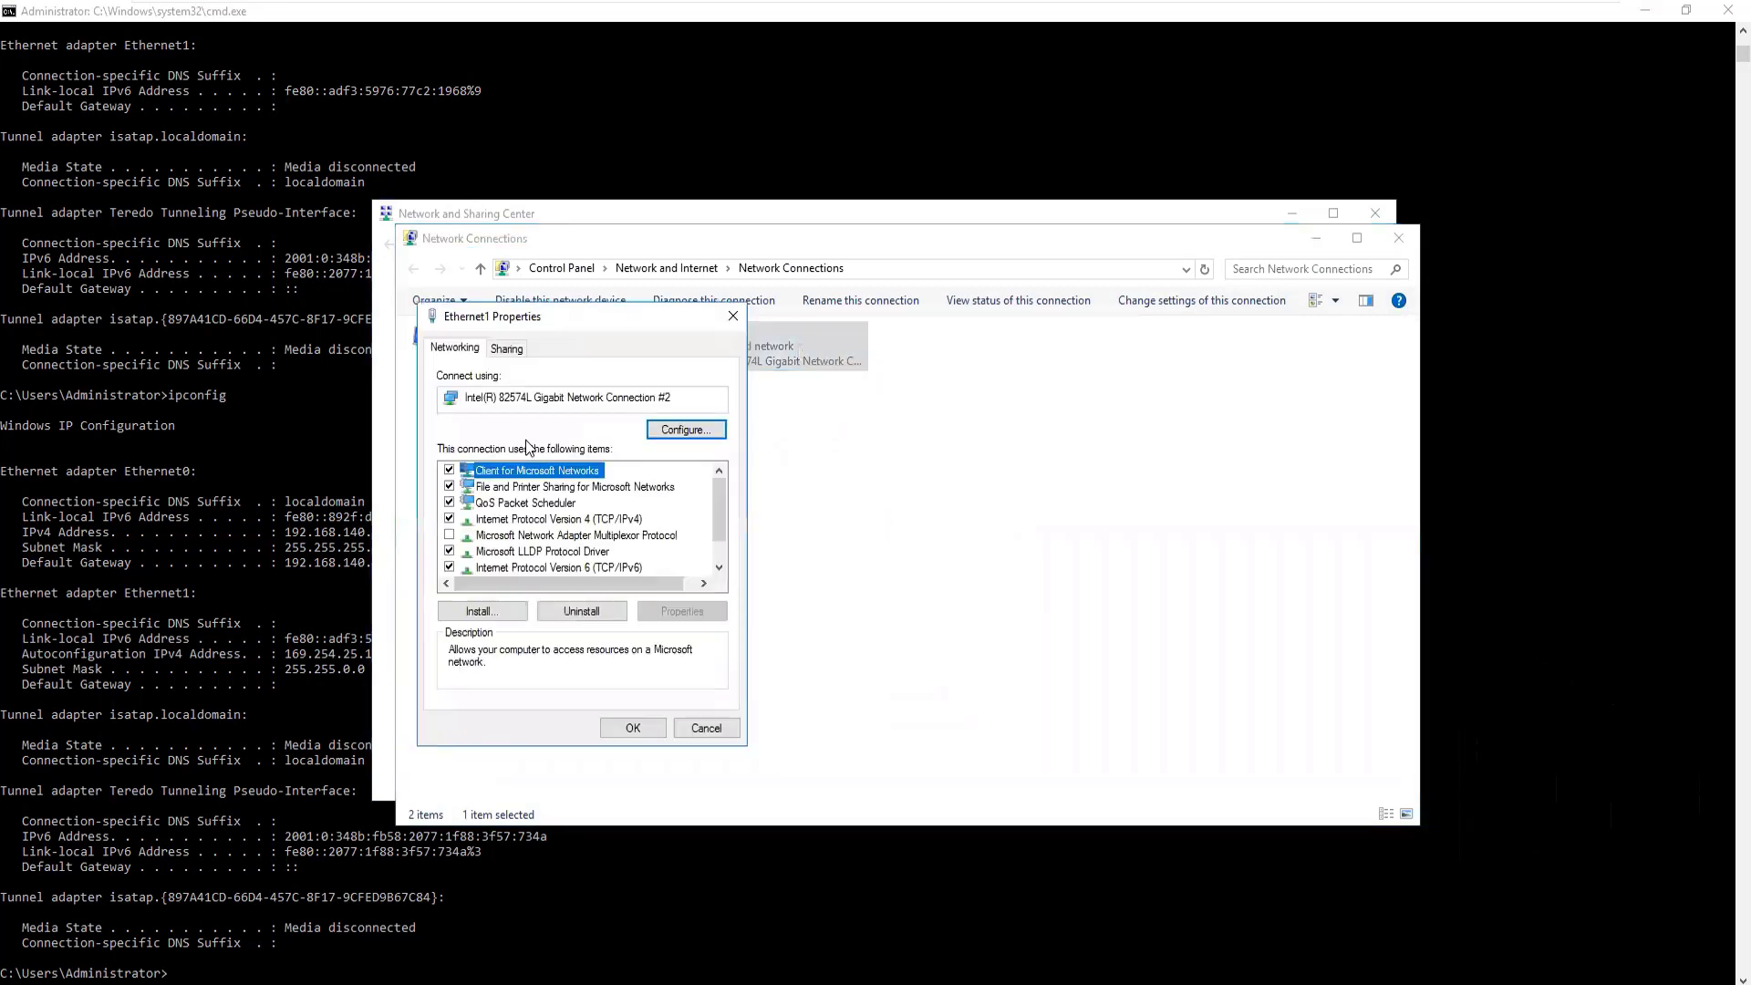
pyautogui.click(540, 520)
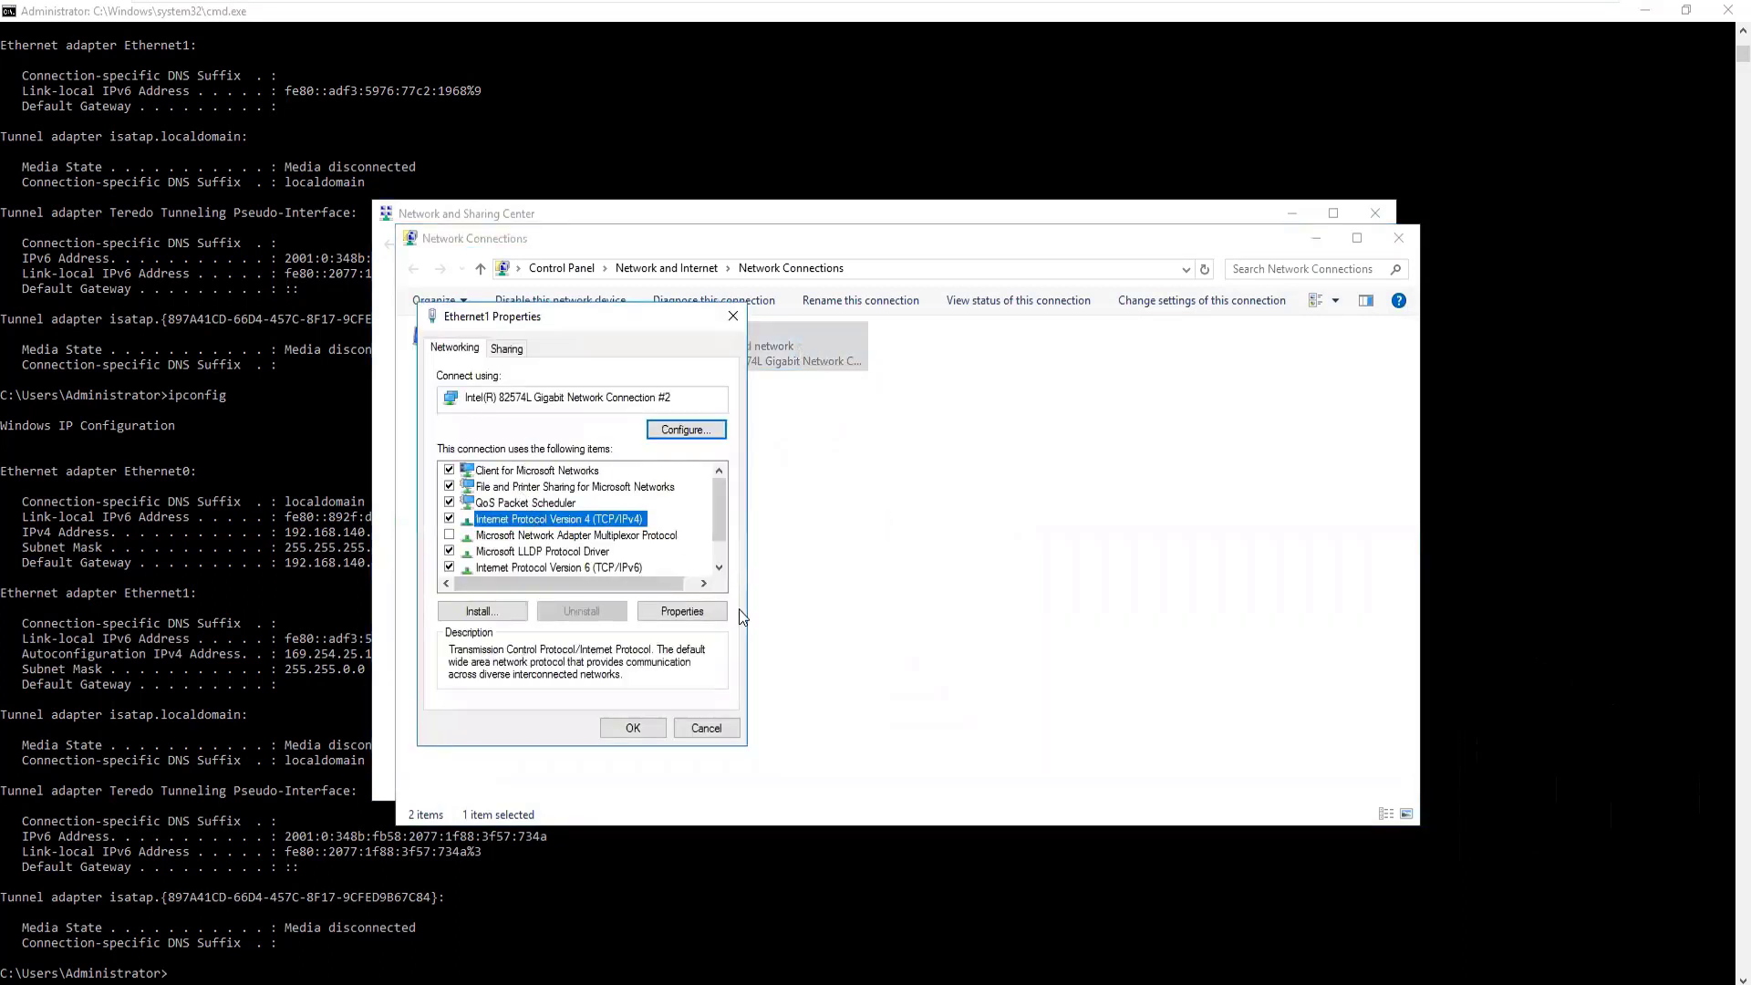
pyautogui.click(680, 612)
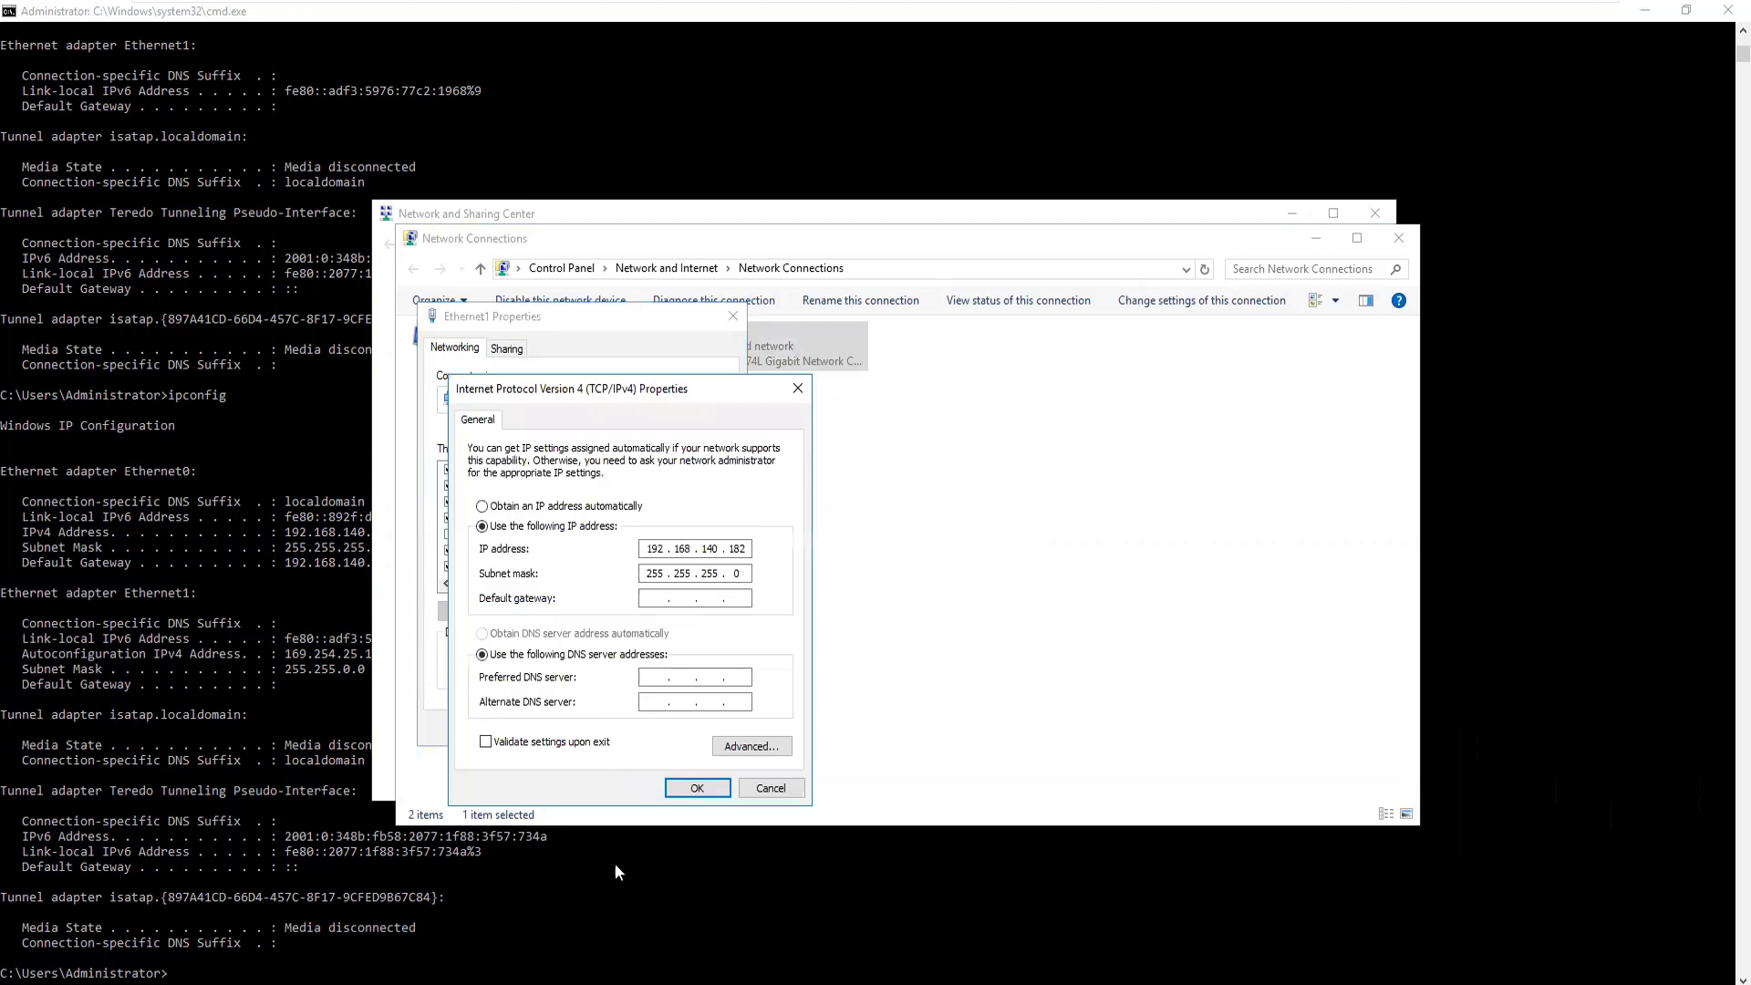
pyautogui.click(680, 790)
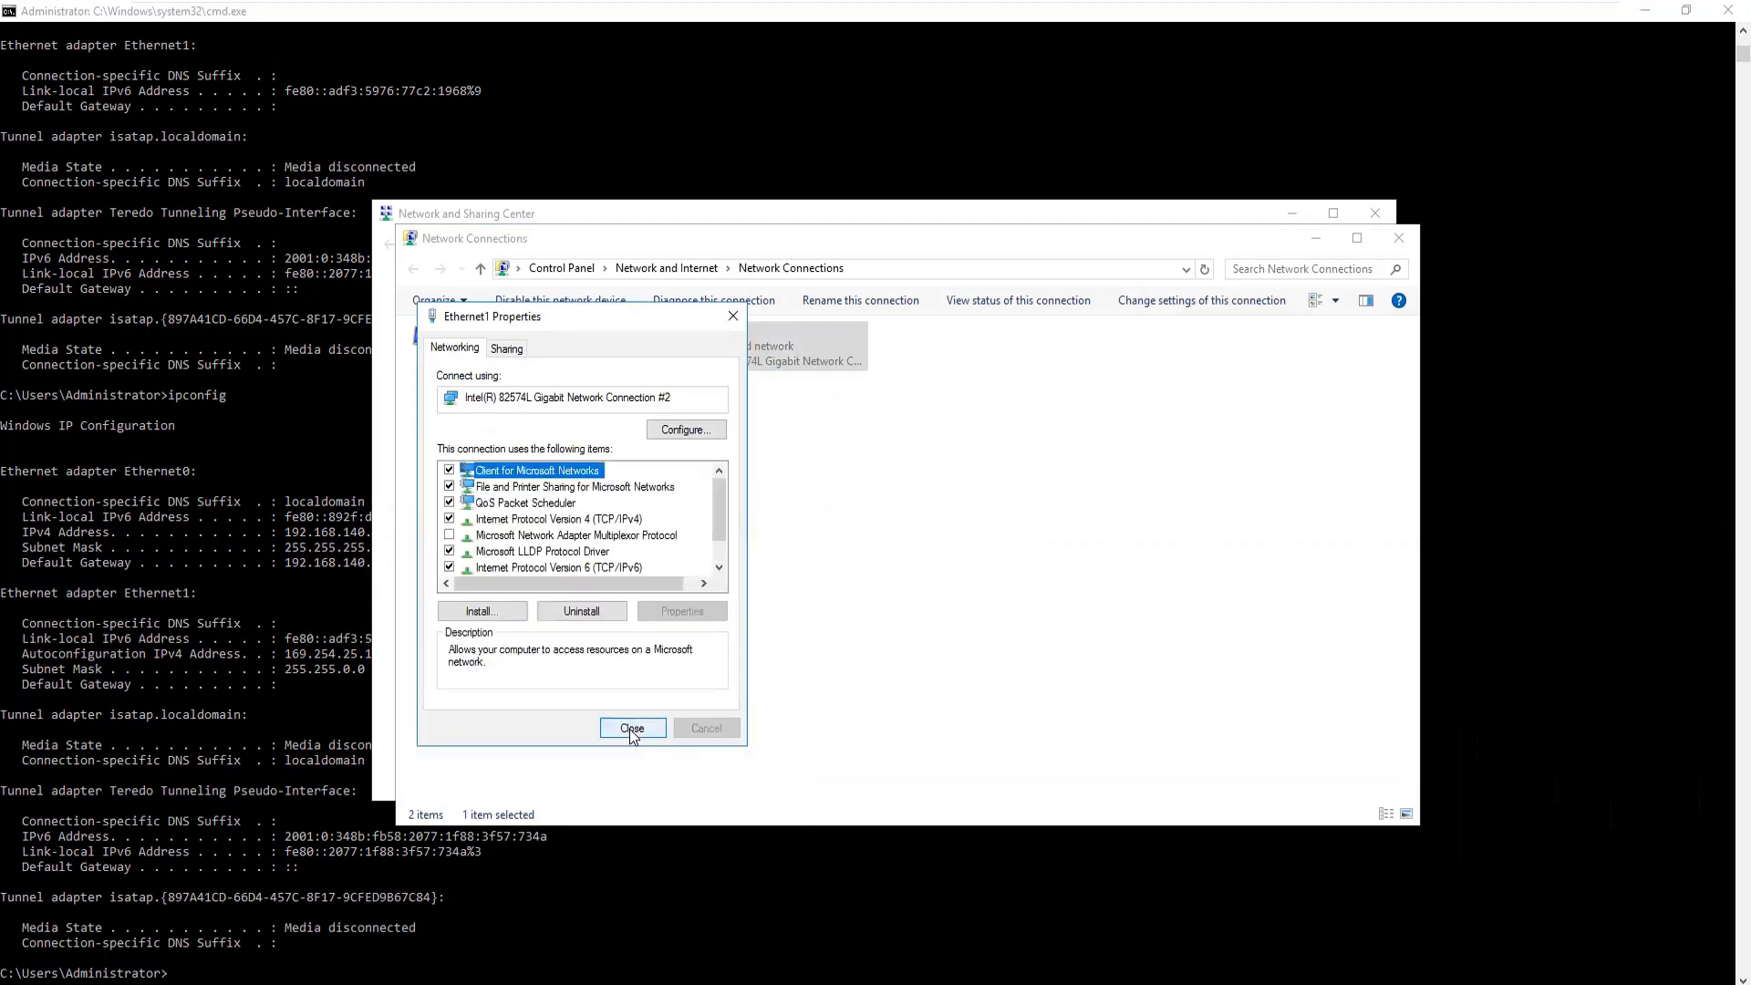
pyautogui.click(629, 729)
# Give Ethernet0 the static IP 192.168.140.181 with the default 255.255.255.0 mask
pyautogui.rightClick(504, 359)
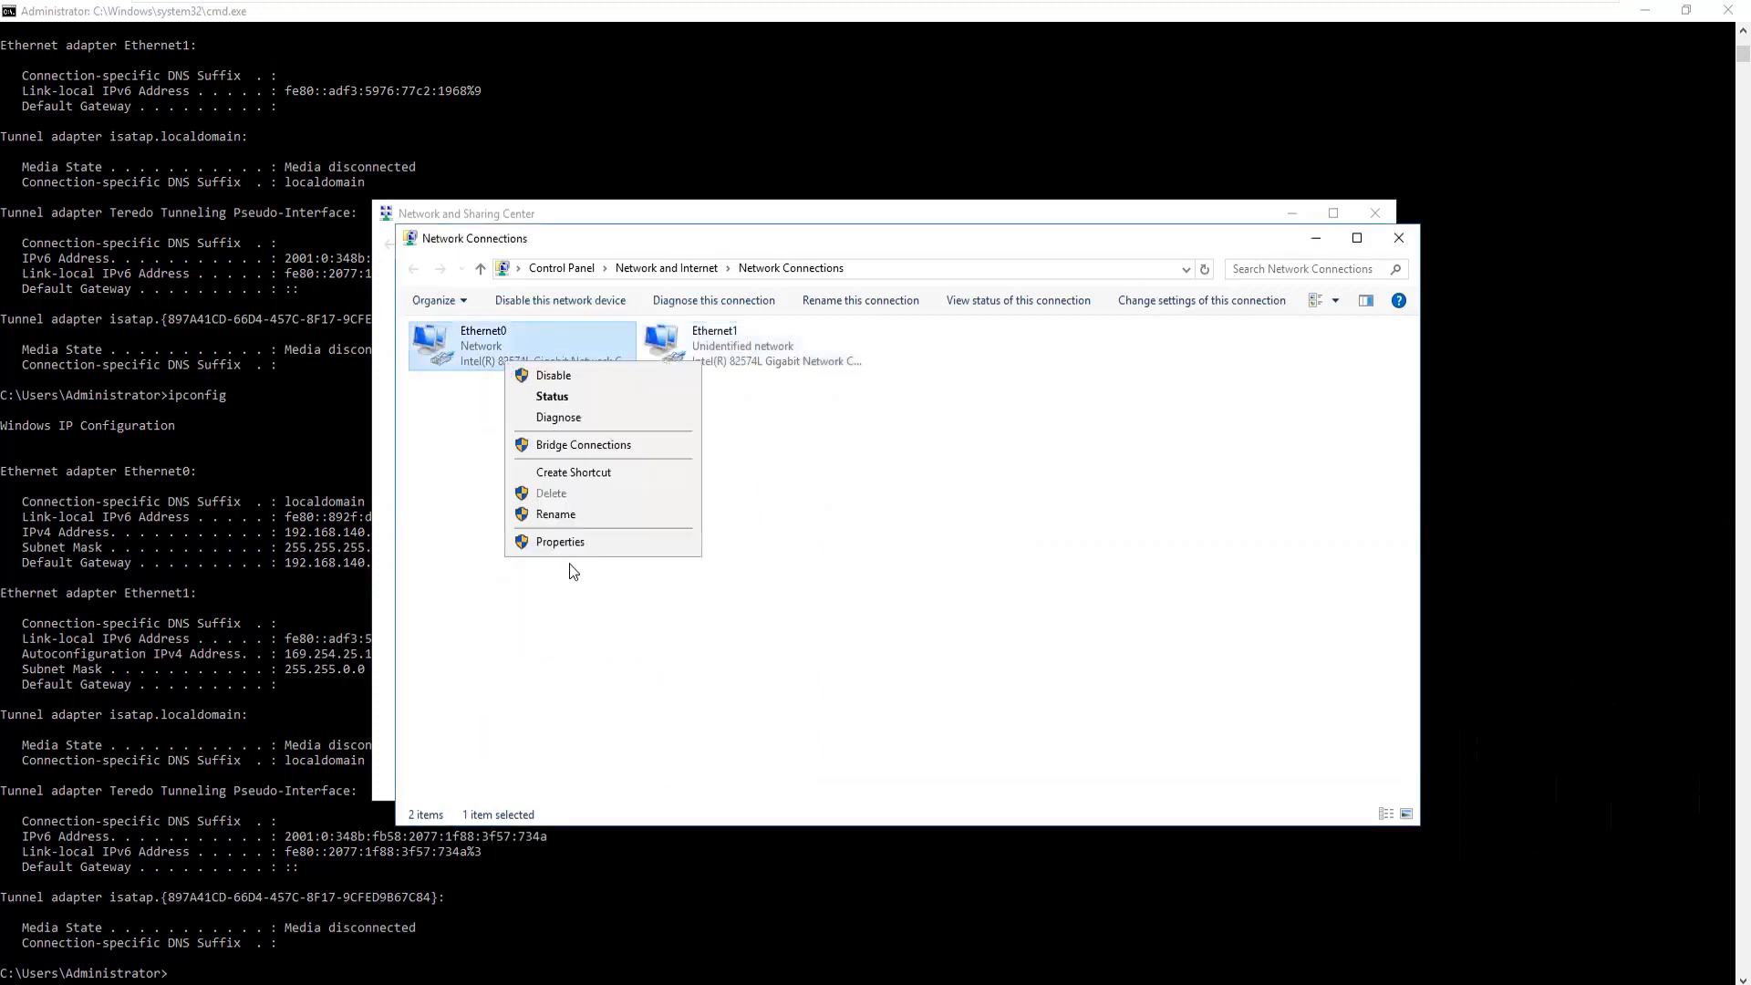
pyautogui.click(560, 541)
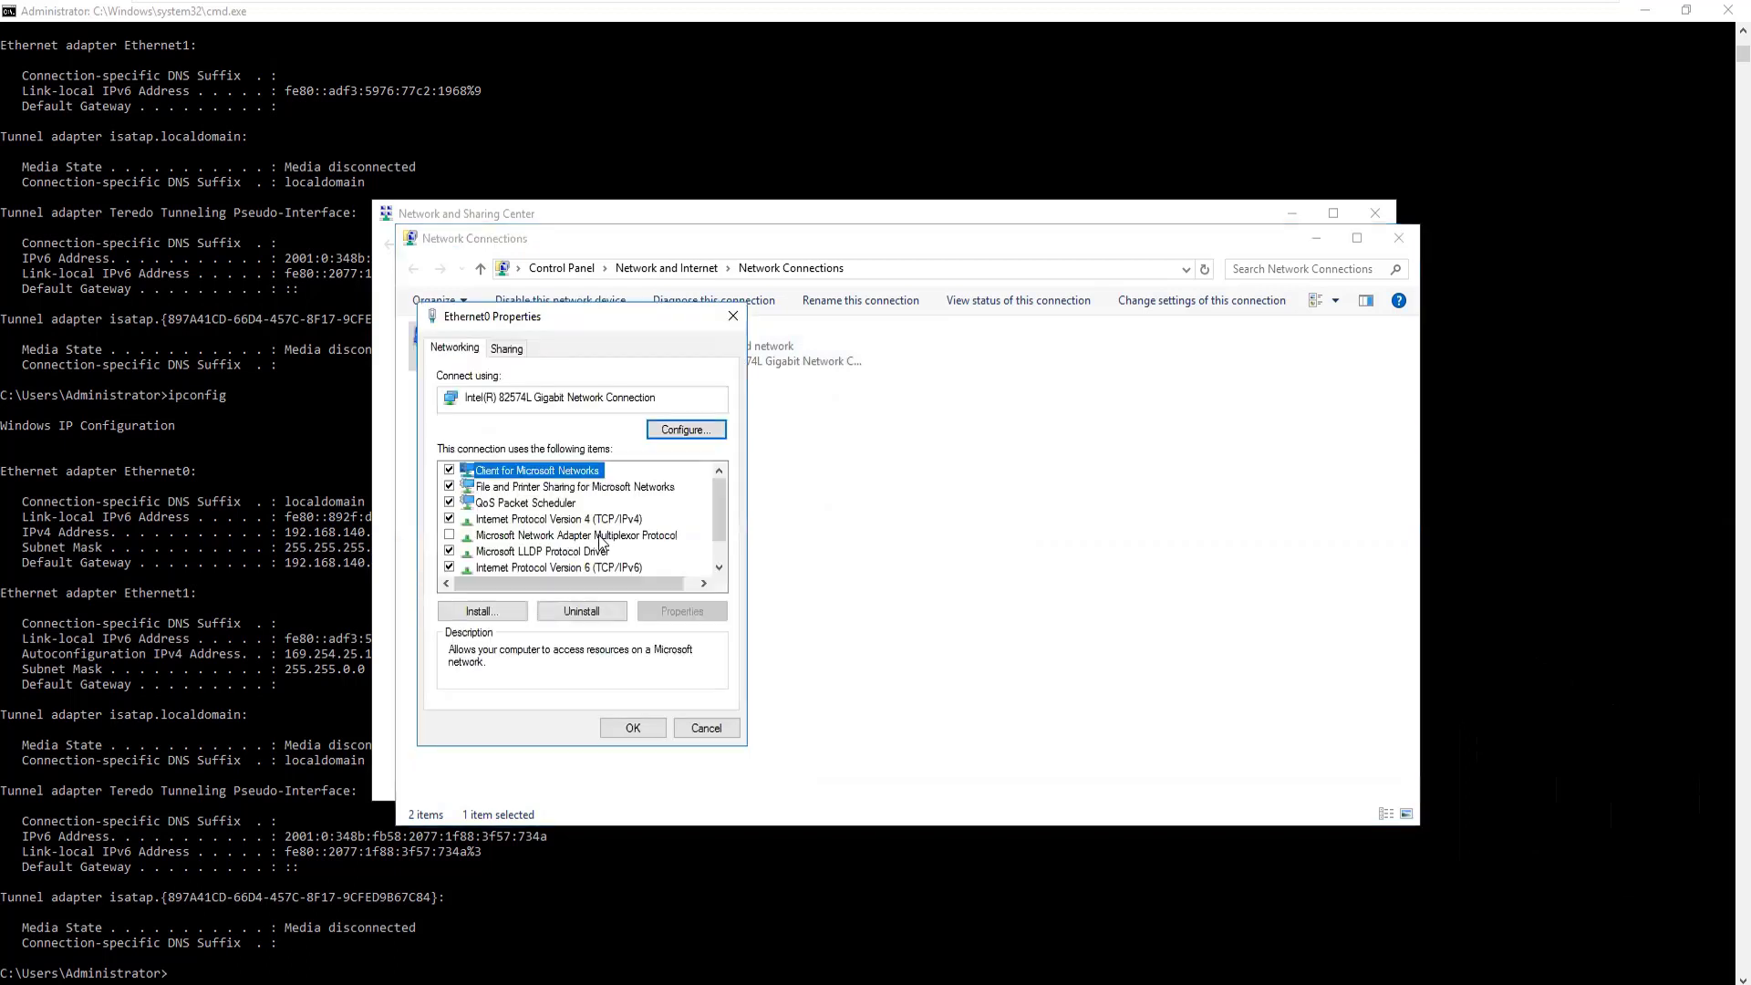
pyautogui.click(574, 520)
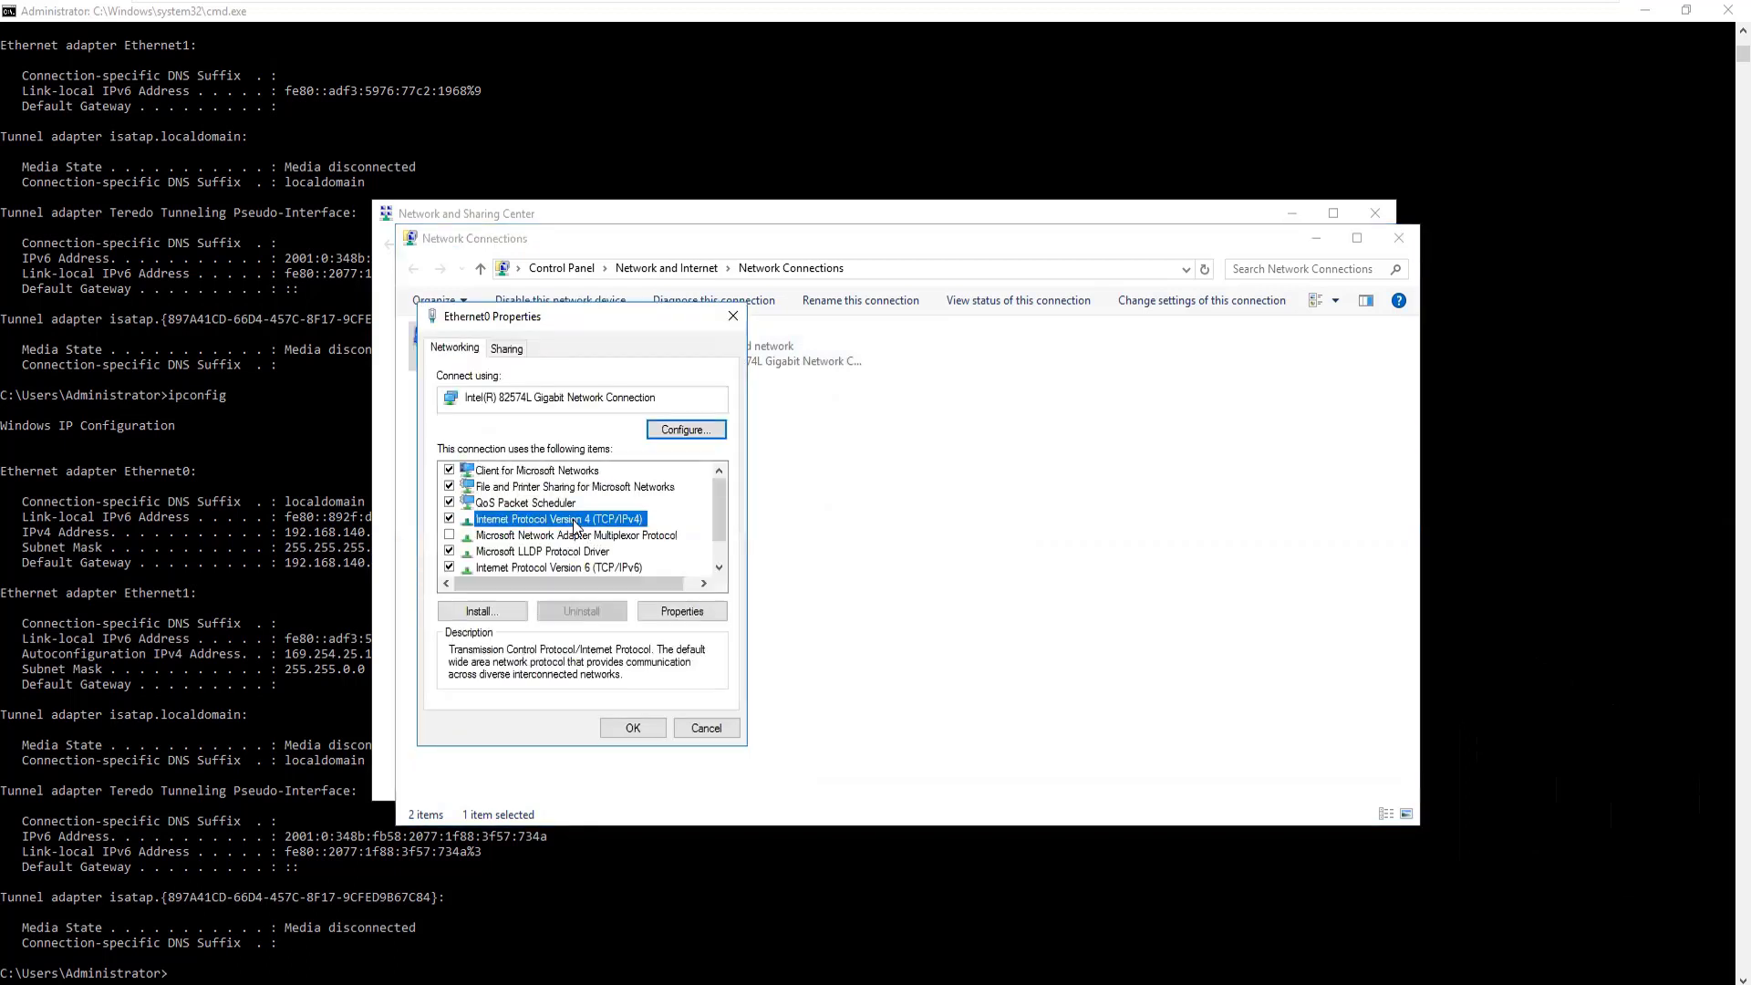
pyautogui.click(634, 729)
pyautogui.rightClick(505, 336)
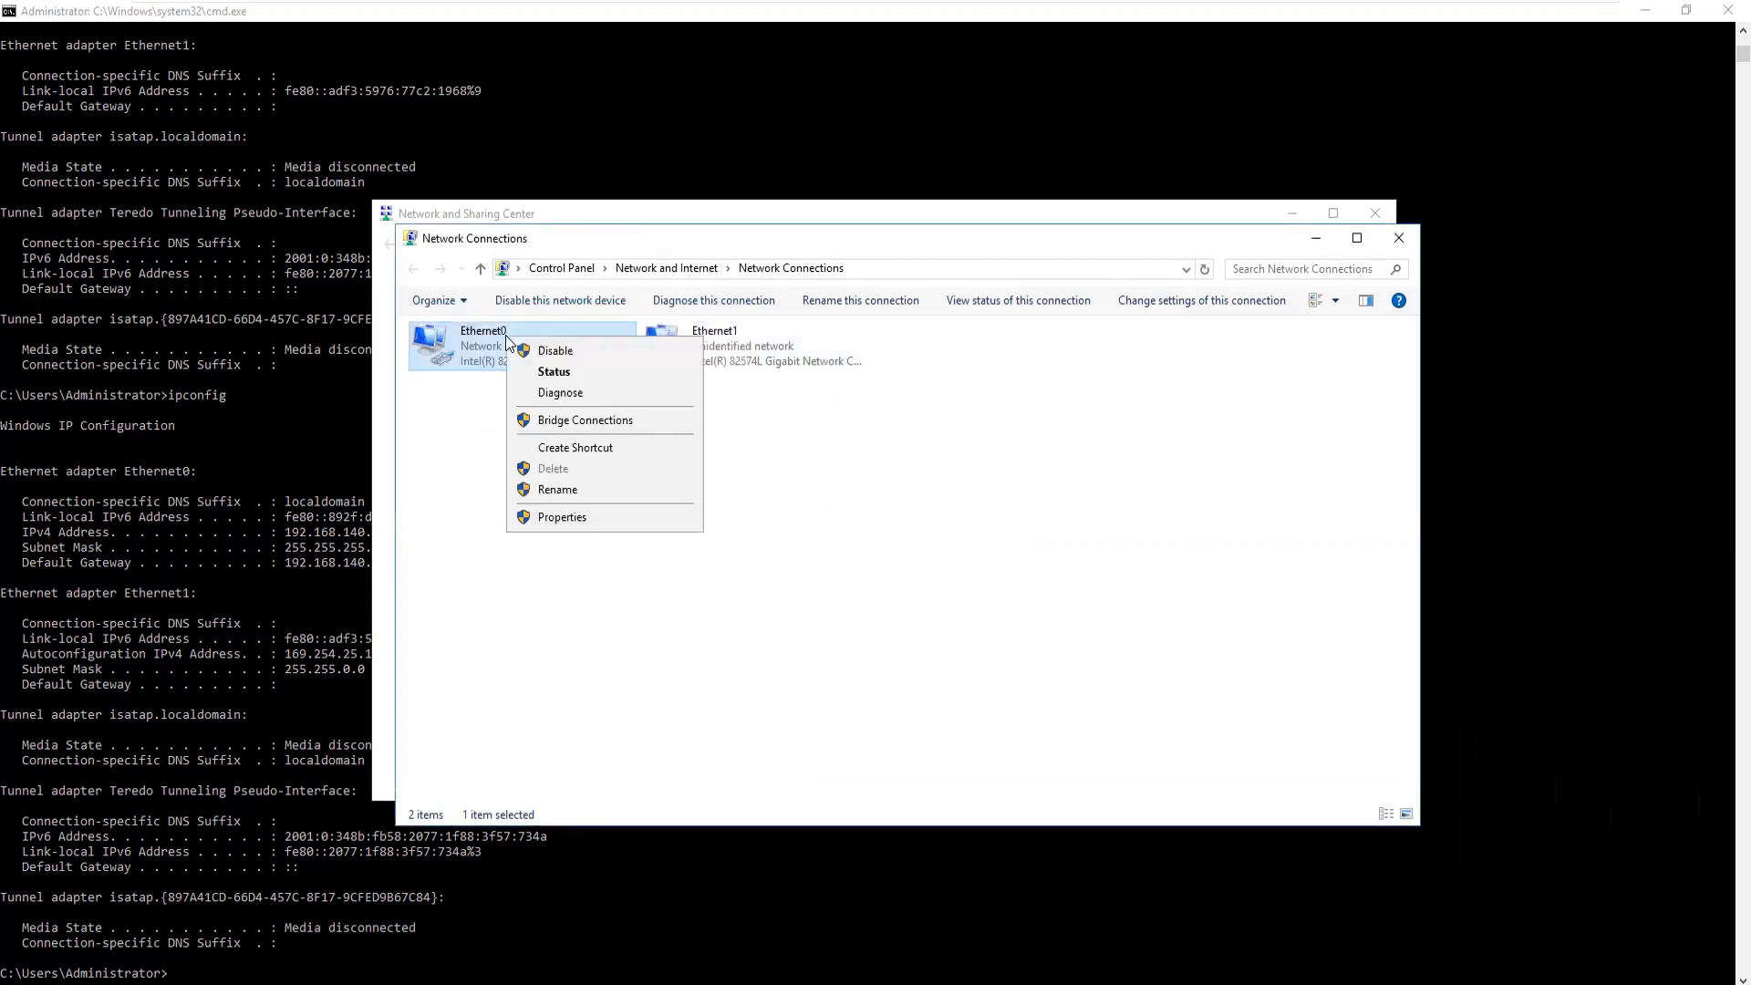
pyautogui.click(547, 517)
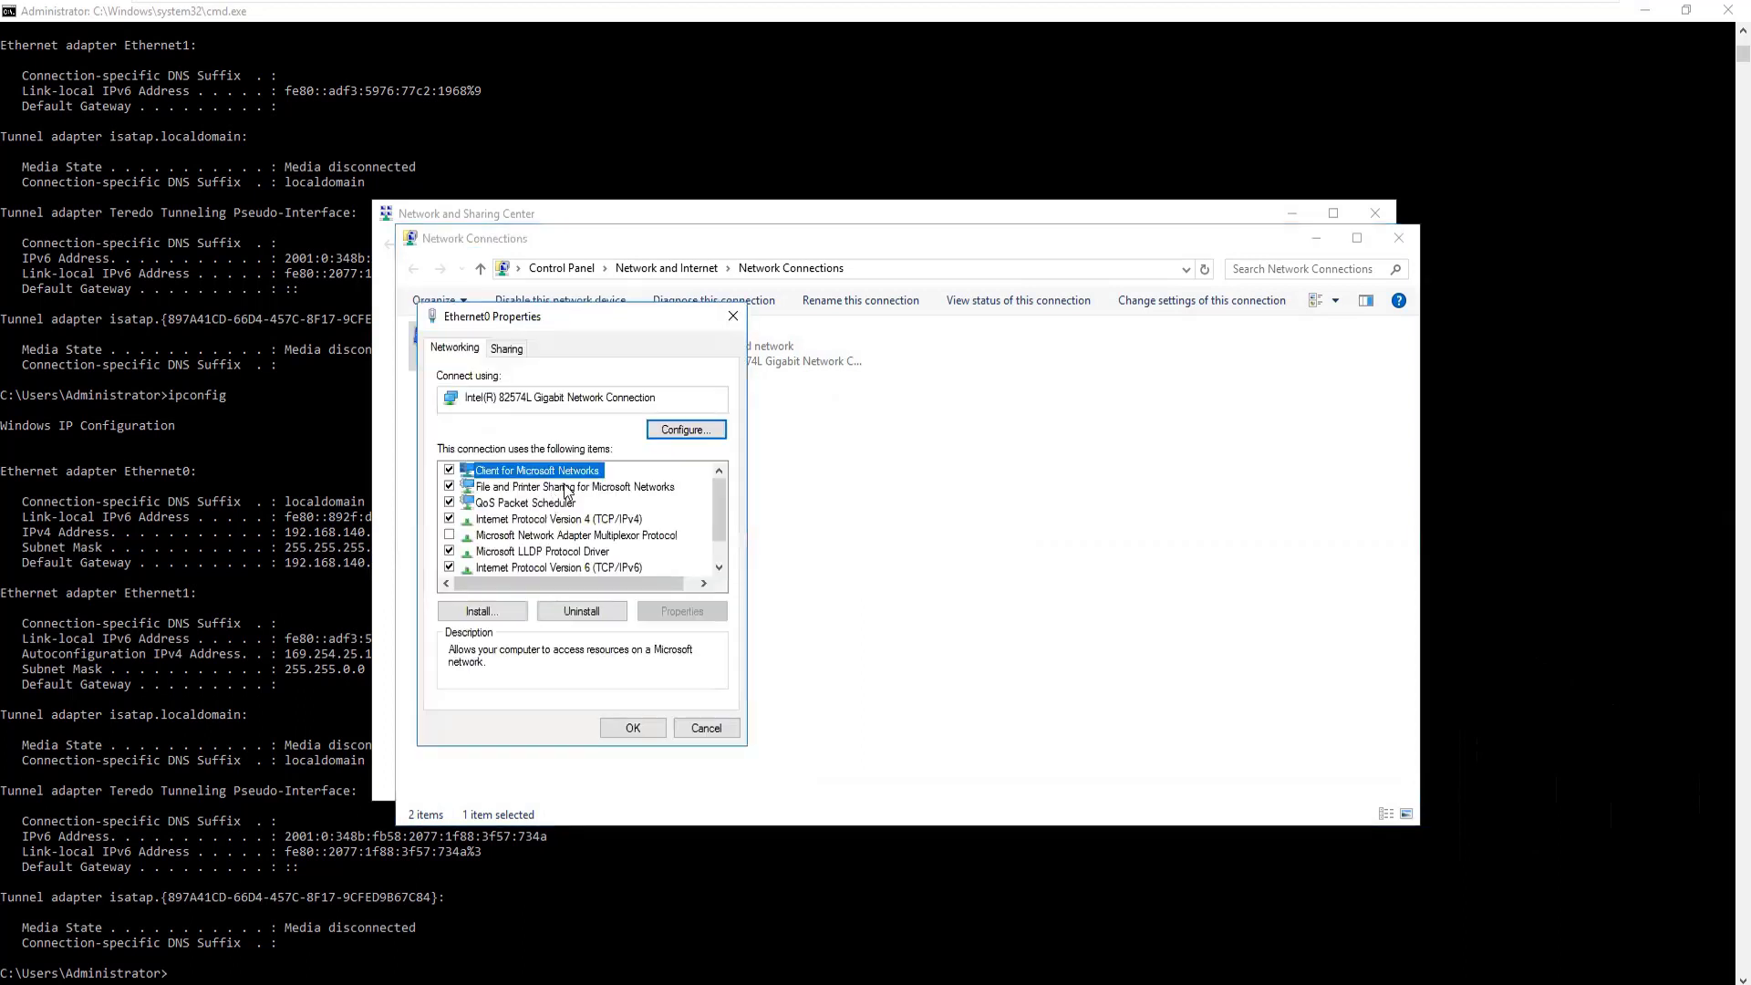
pyautogui.click(570, 519)
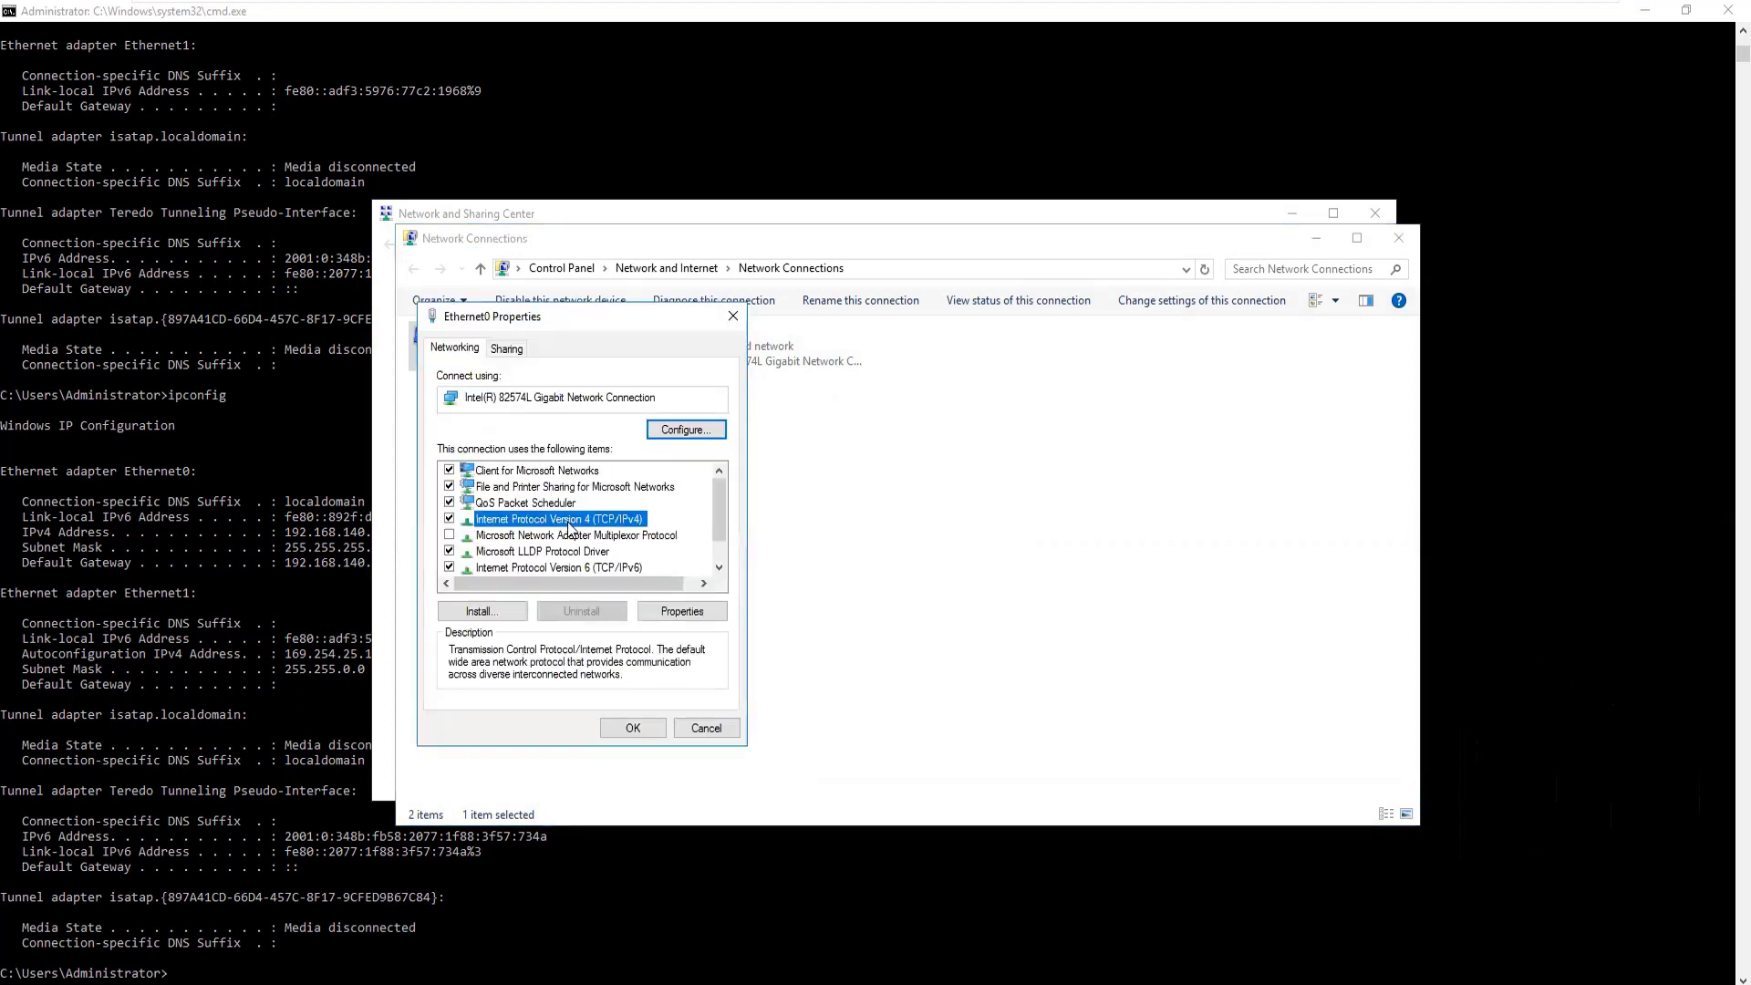
pyautogui.click(682, 611)
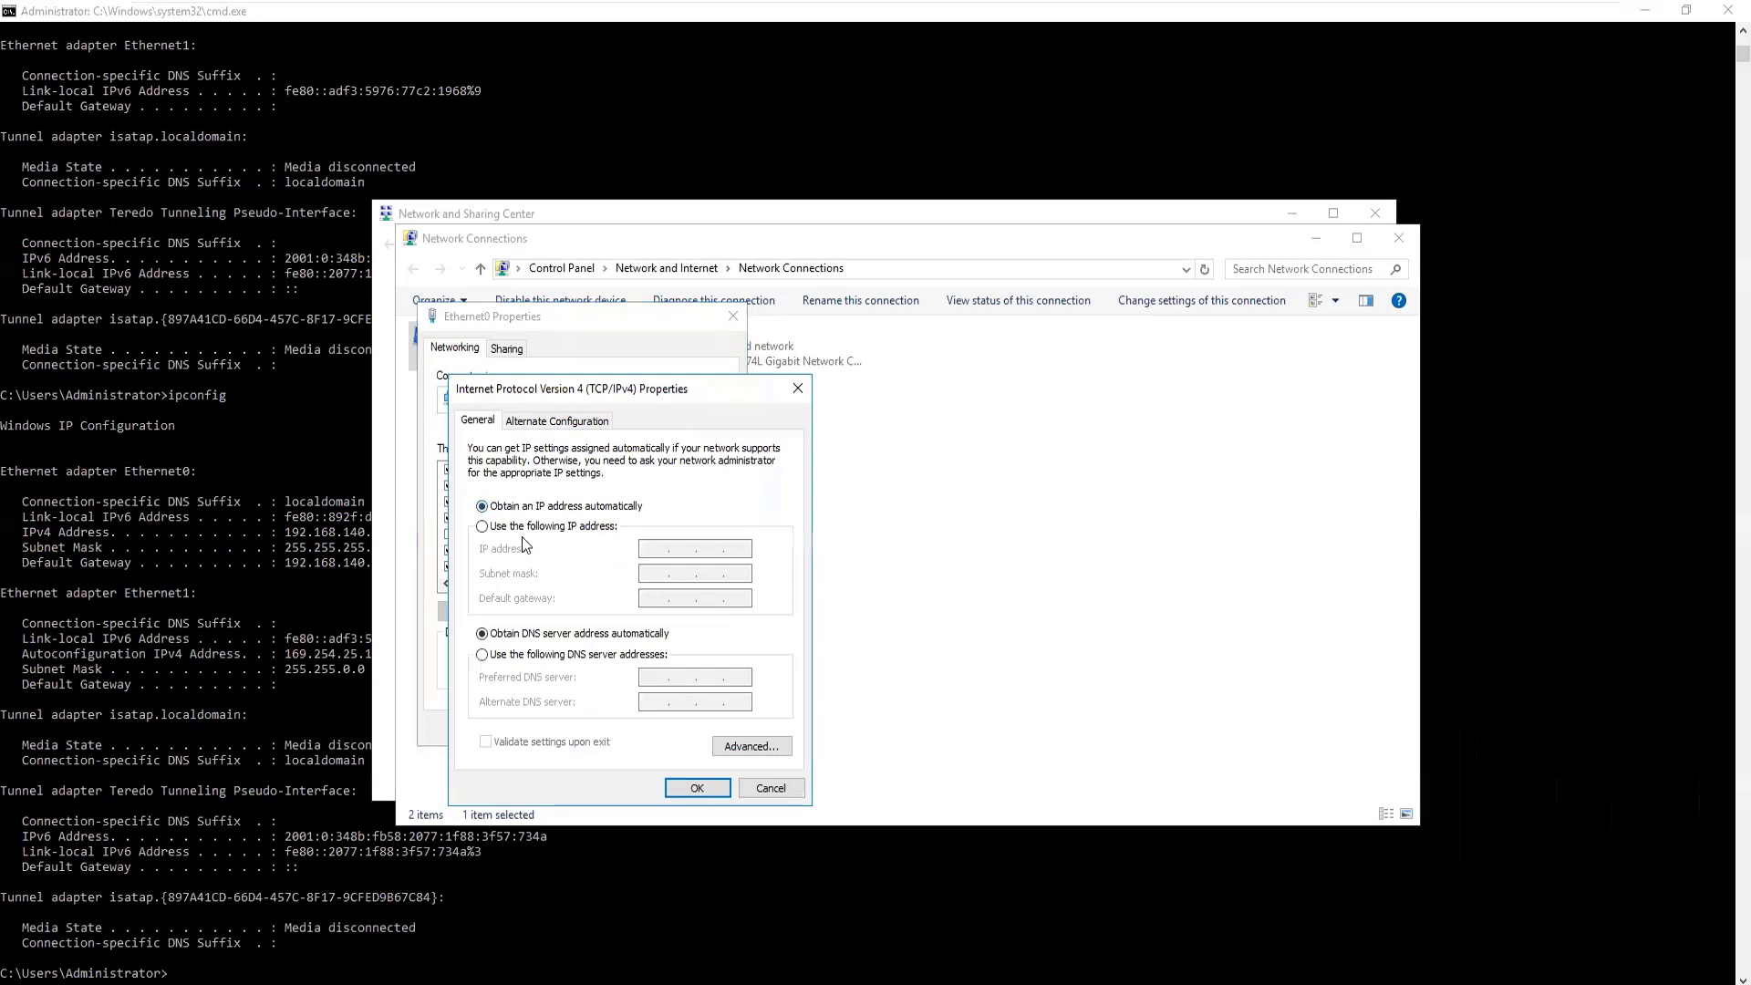
pyautogui.click(509, 526)
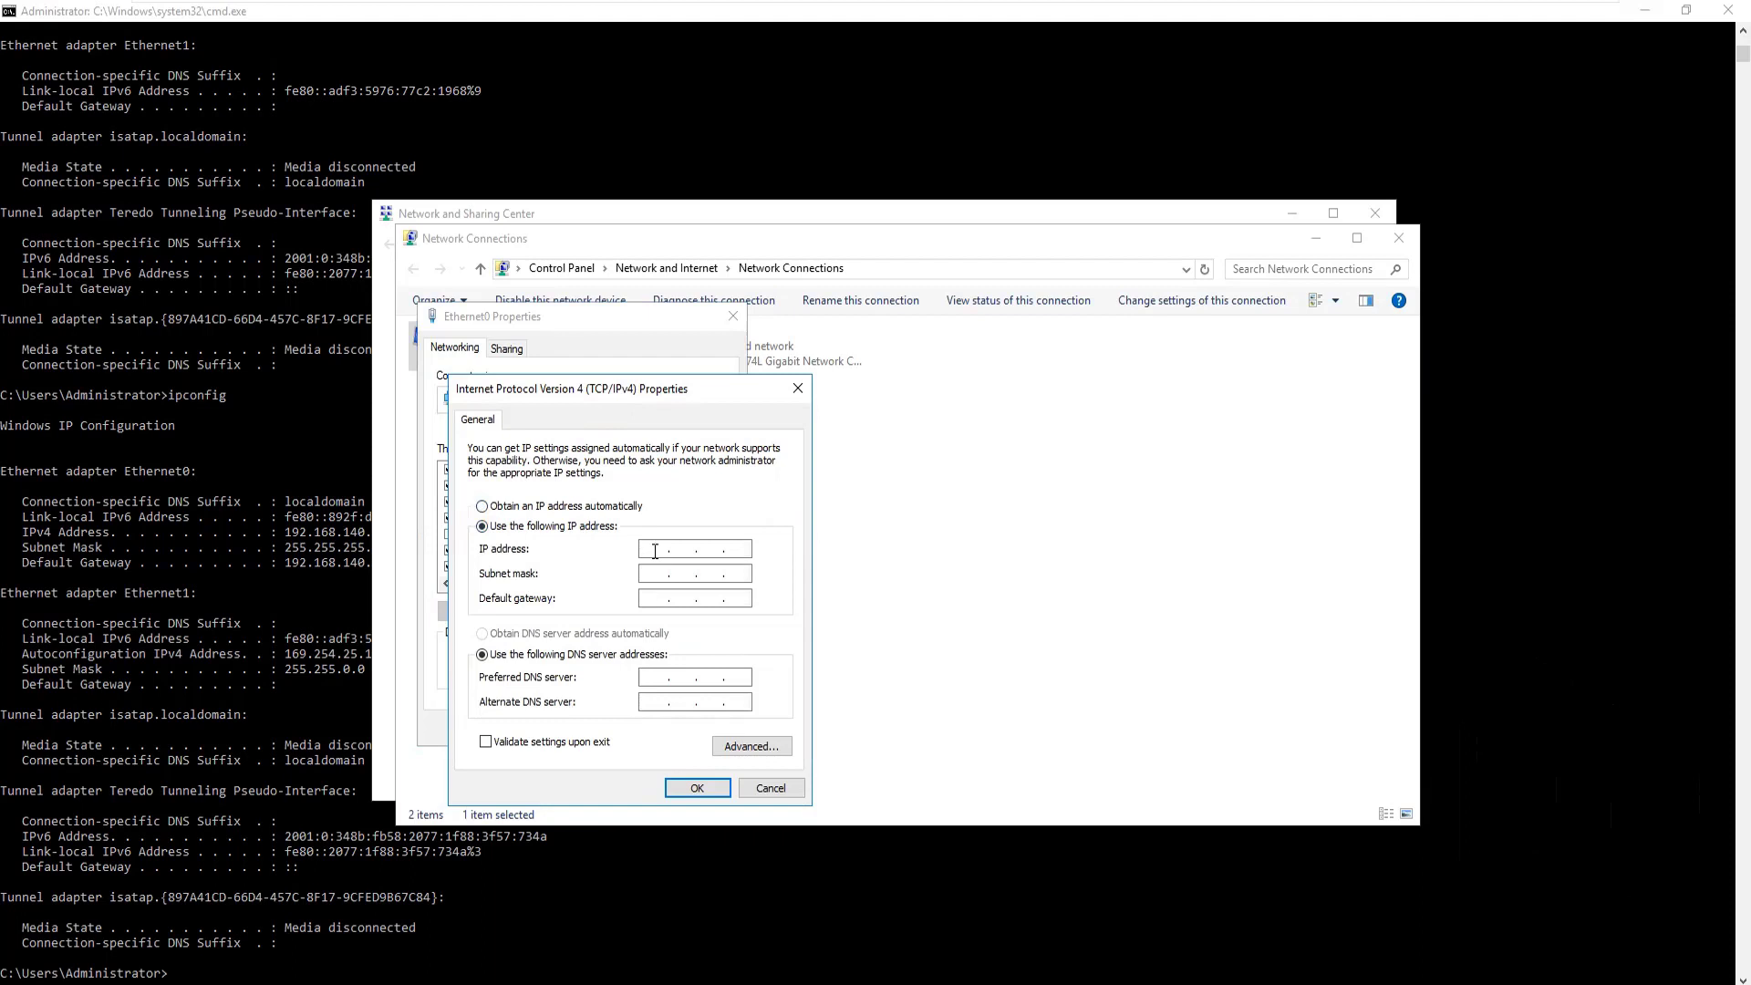
pyautogui.write('192.168.140.183')
pyautogui.click(746, 547)
pyautogui.press('BackSpace')
pyautogui.write('1')
pyautogui.press('Tab')
pyautogui.press('Tab')
# Set Ethernet0's default gateway to 192.168.140.2 and save its IPv4 settings
pyautogui.write('192.168.140.183')
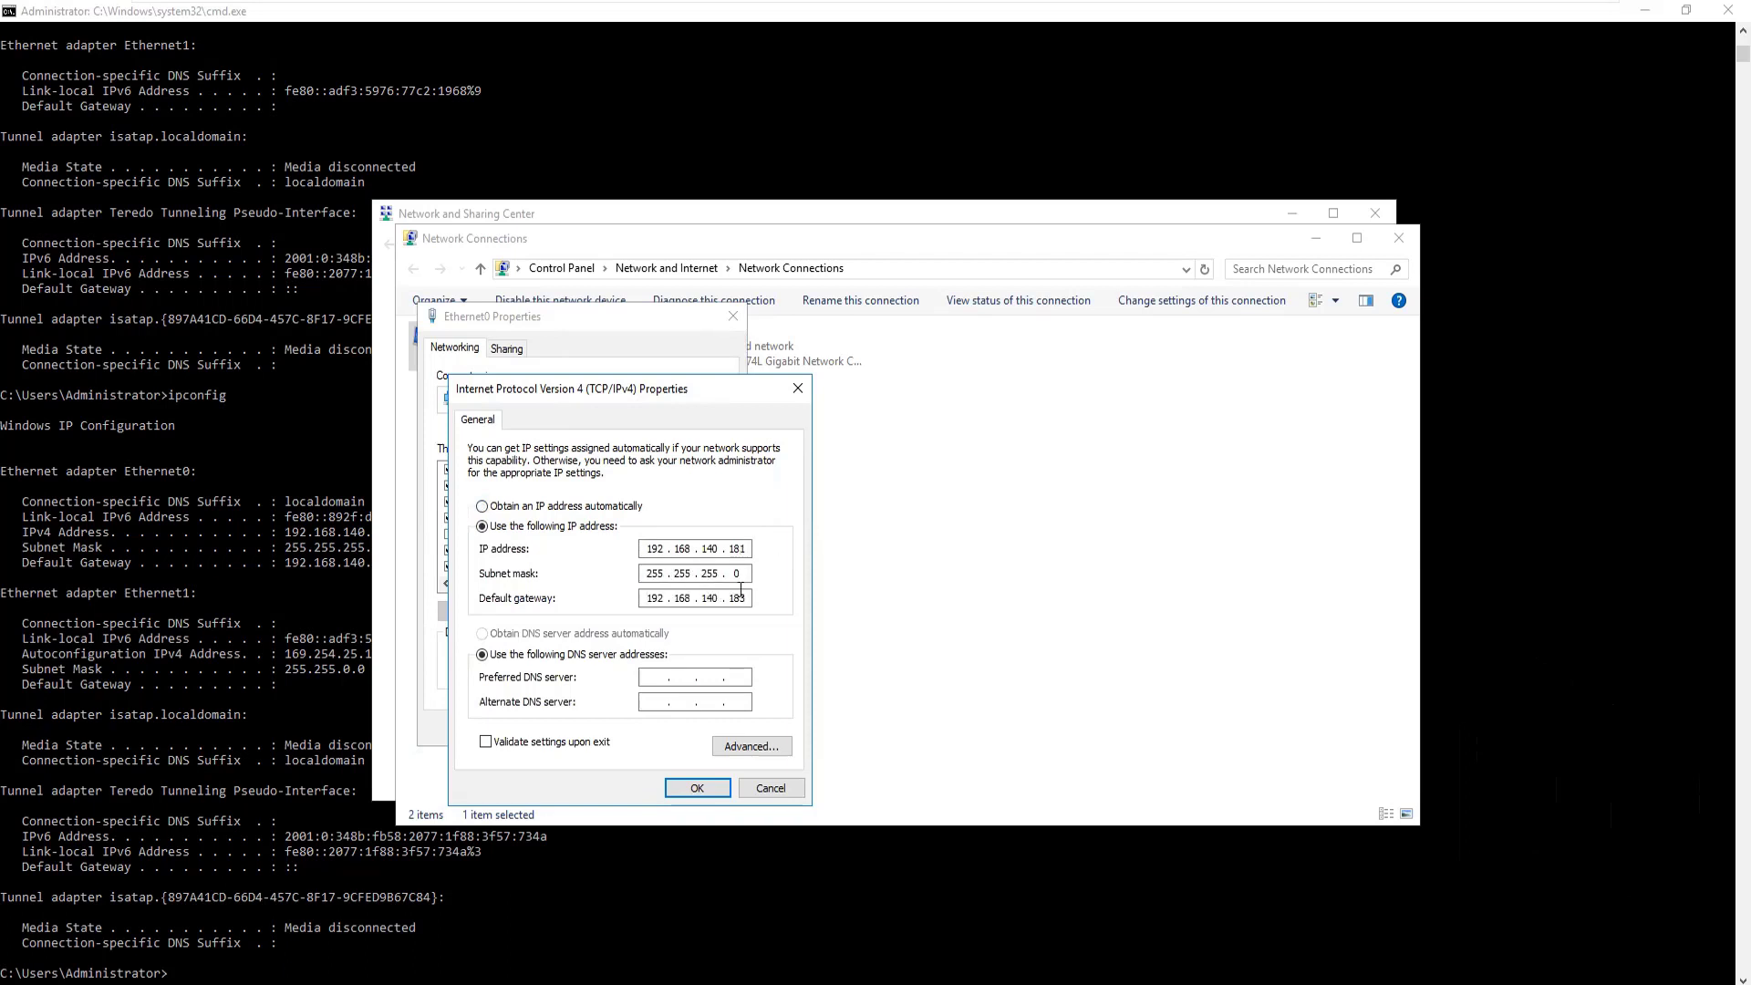
pyautogui.click(293, 615)
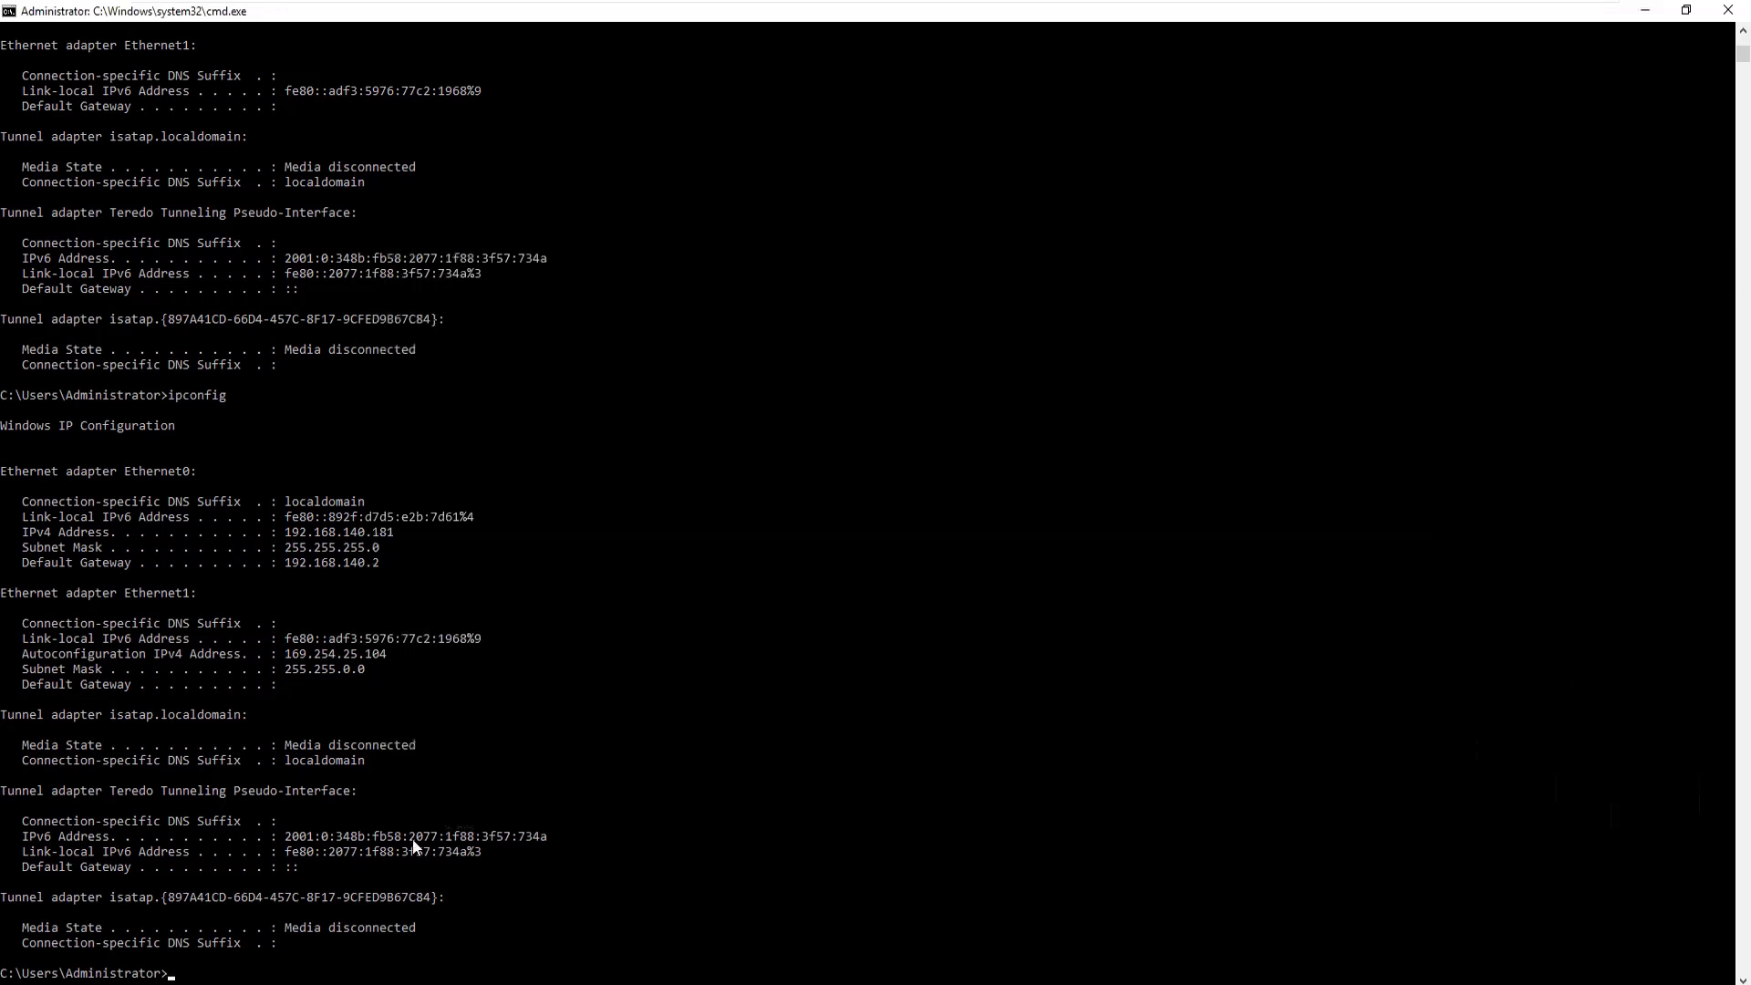
pyautogui.moveTo(291, 983)
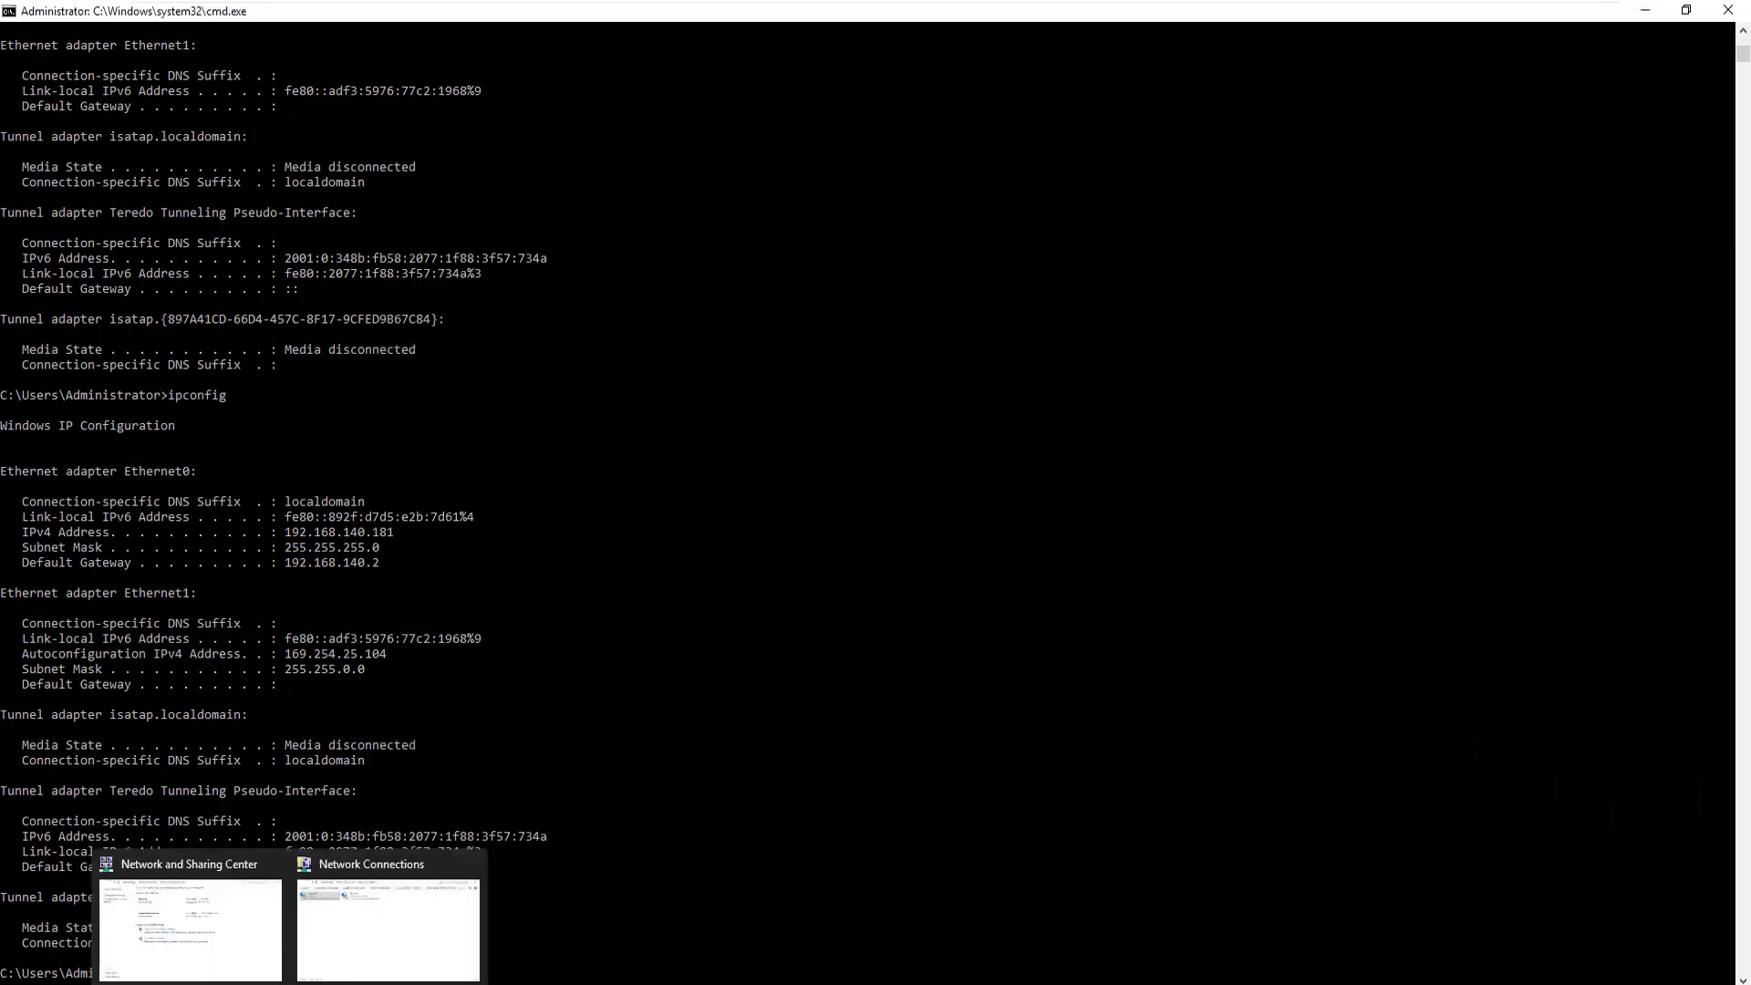
pyautogui.click(360, 926)
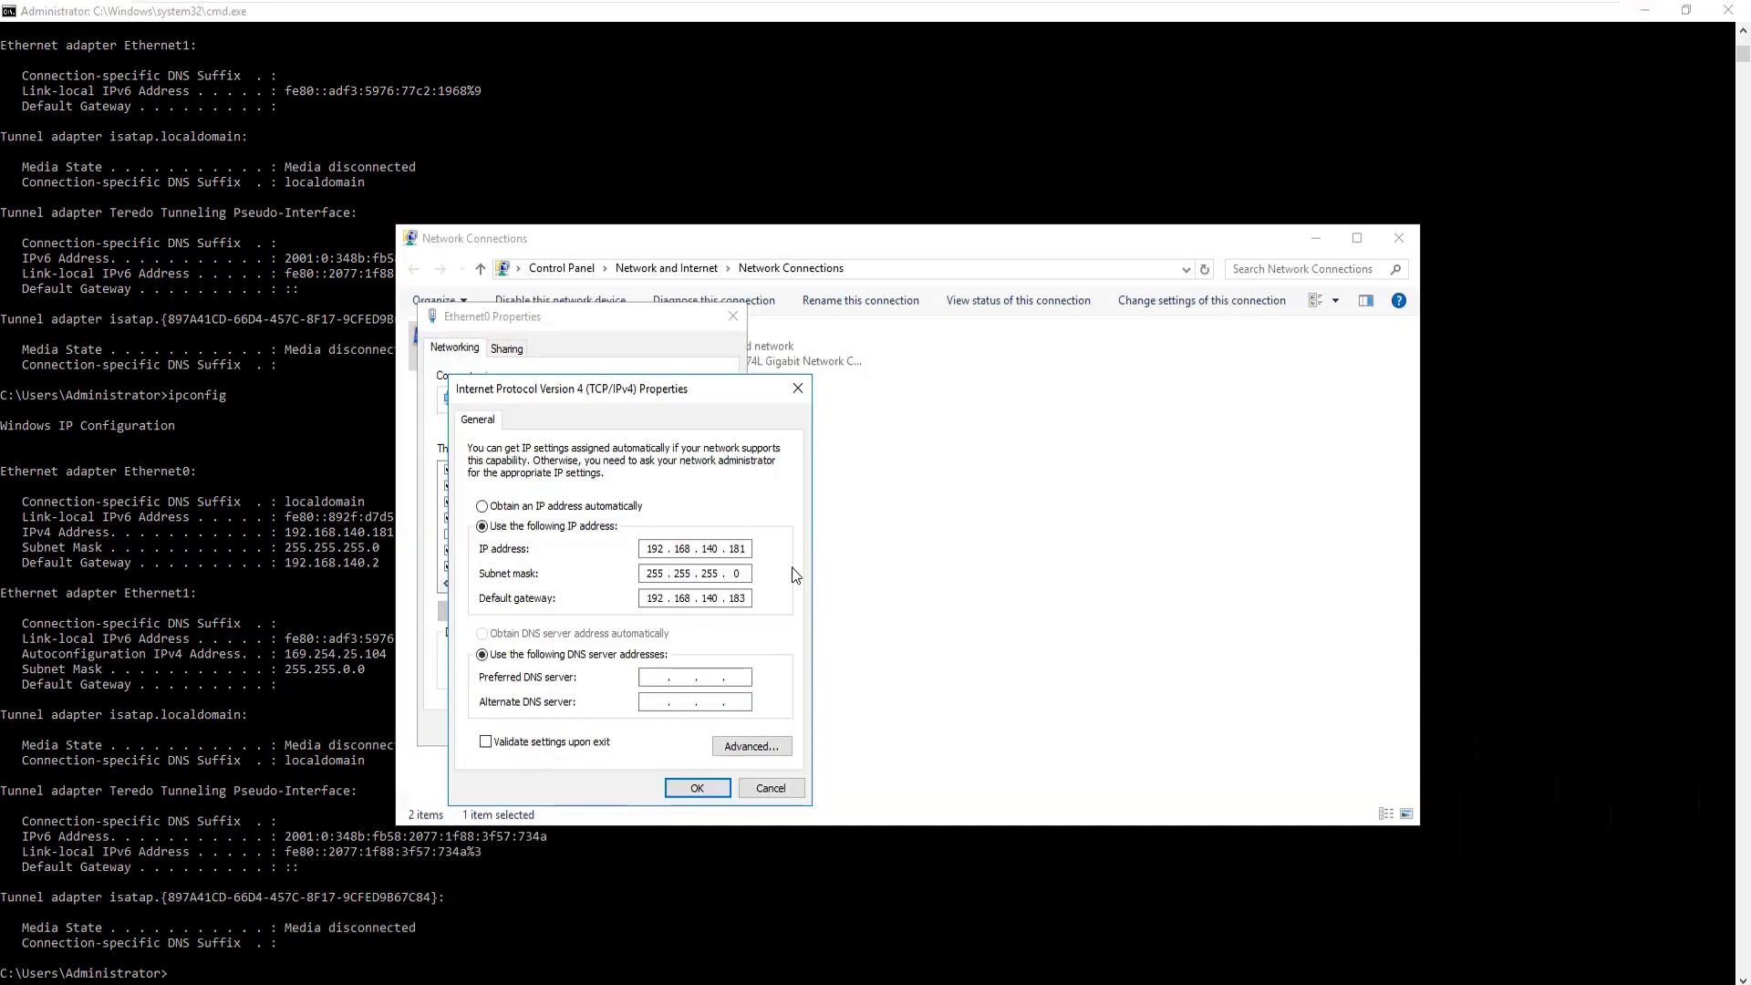
pyautogui.click(751, 598)
pyautogui.press('BackSpace')
pyautogui.press('BackSpace')
pyautogui.write('2')
pyautogui.click(670, 790)
pyautogui.click(629, 728)
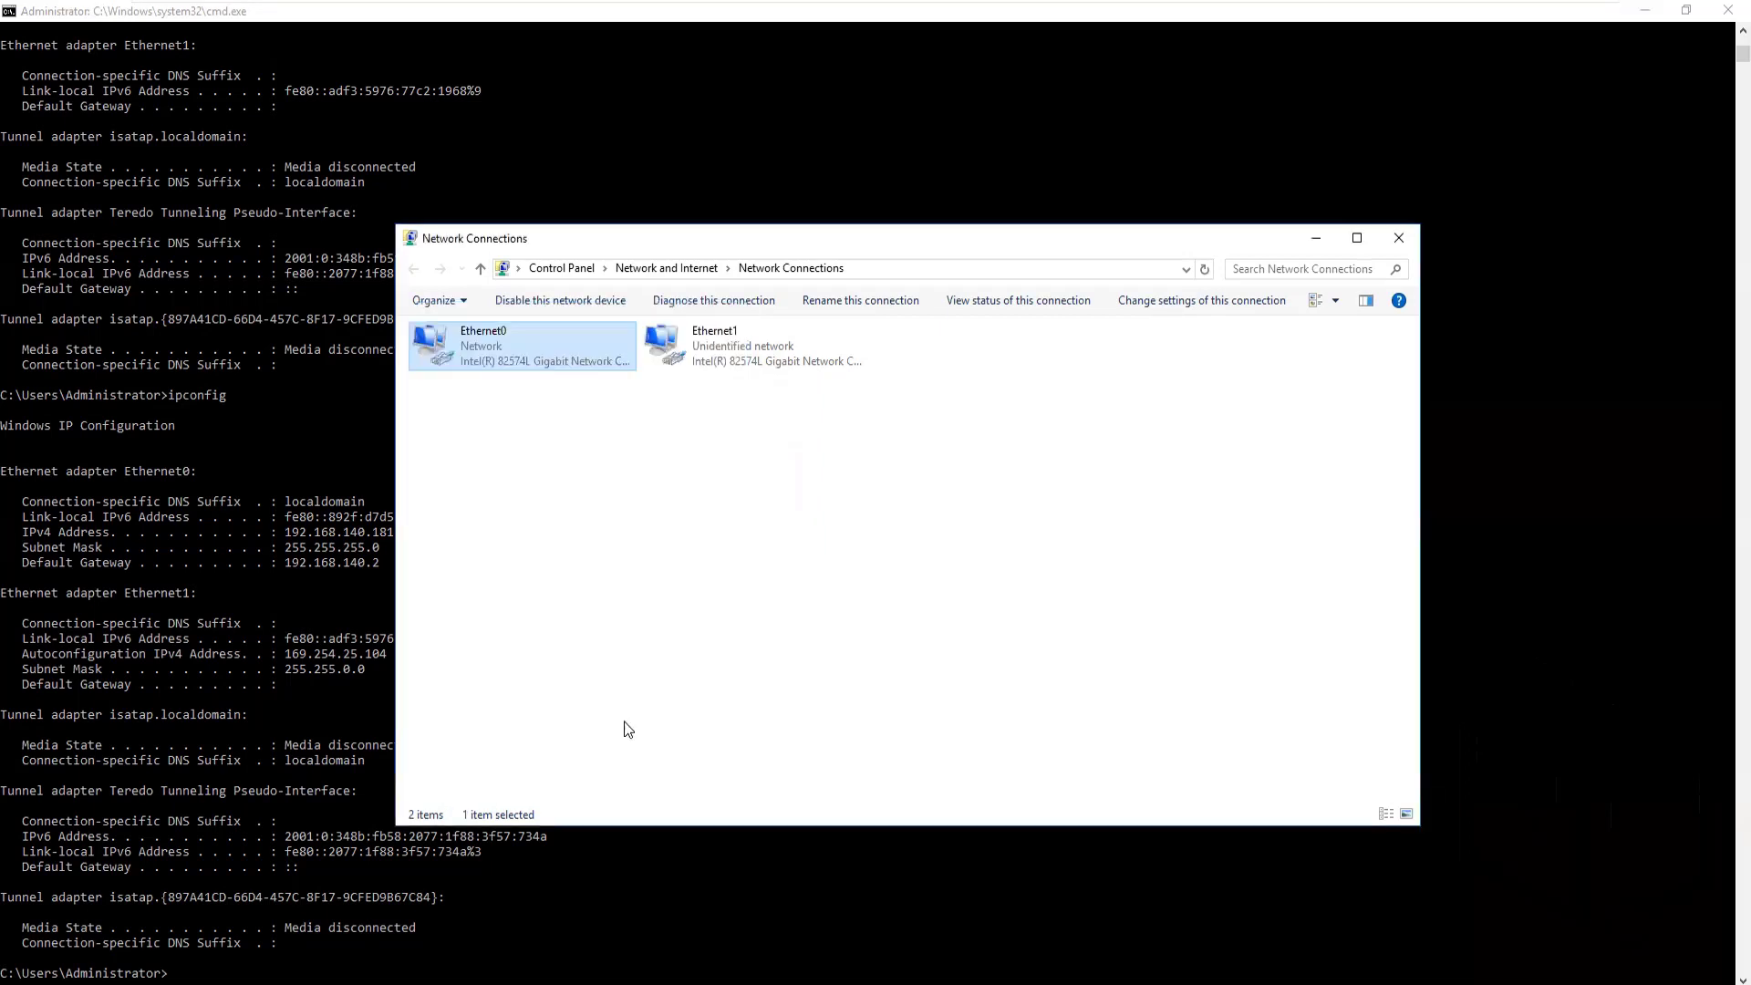
# Close the adapter list and run ipconfig to confirm Ethernet0's new addresses
pyautogui.click(1399, 238)
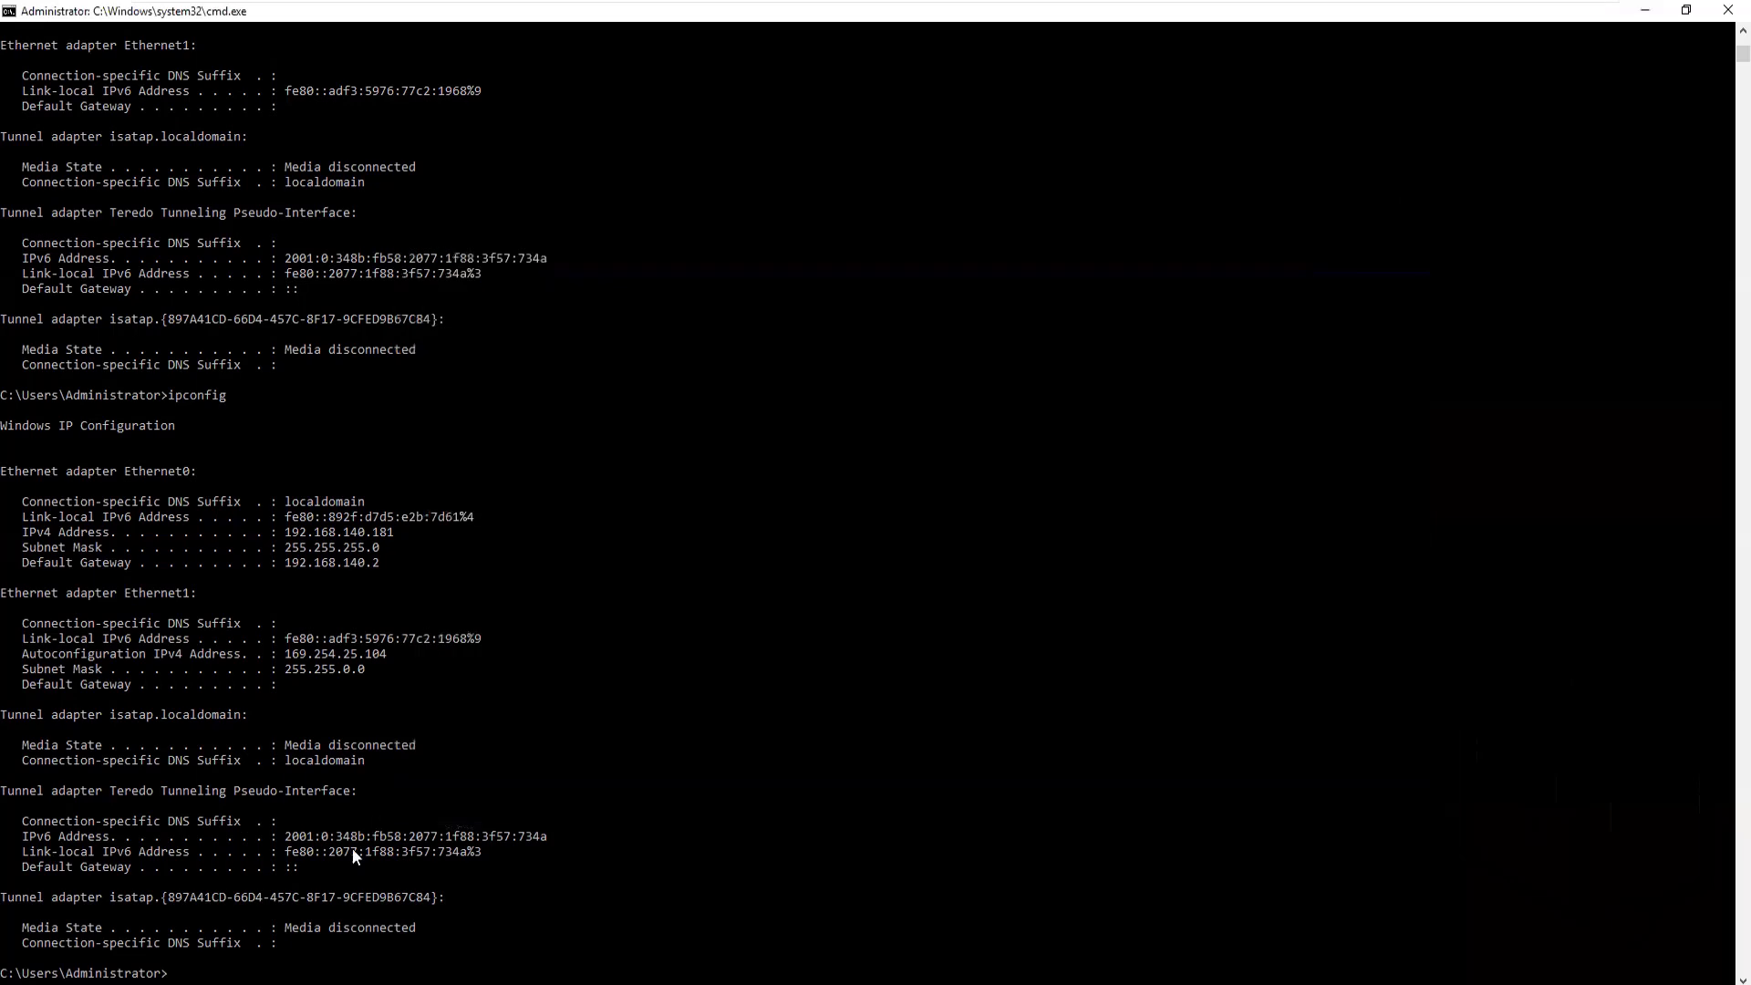
pyautogui.write('ipconfig')
pyautogui.press('Return')
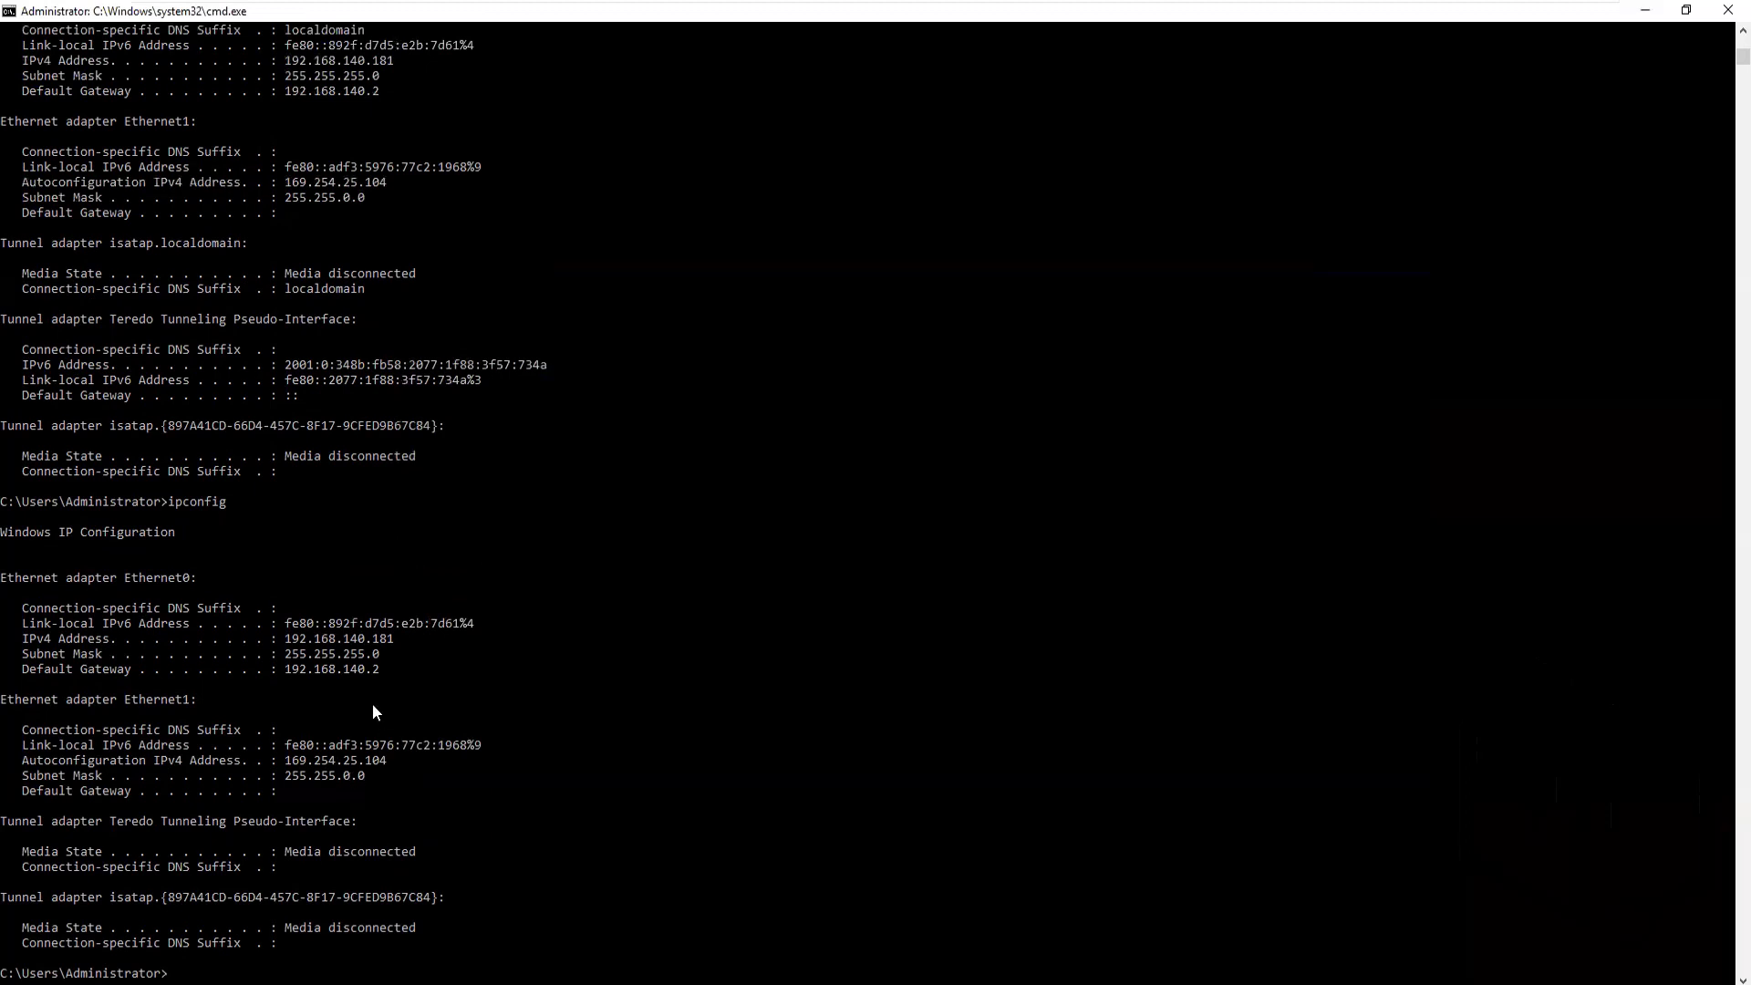
# Insert the VMware Tools disc into Vaultnode2 and launch its setup from DVD Drive (D:)
pyautogui.rightClick(1187, 22)
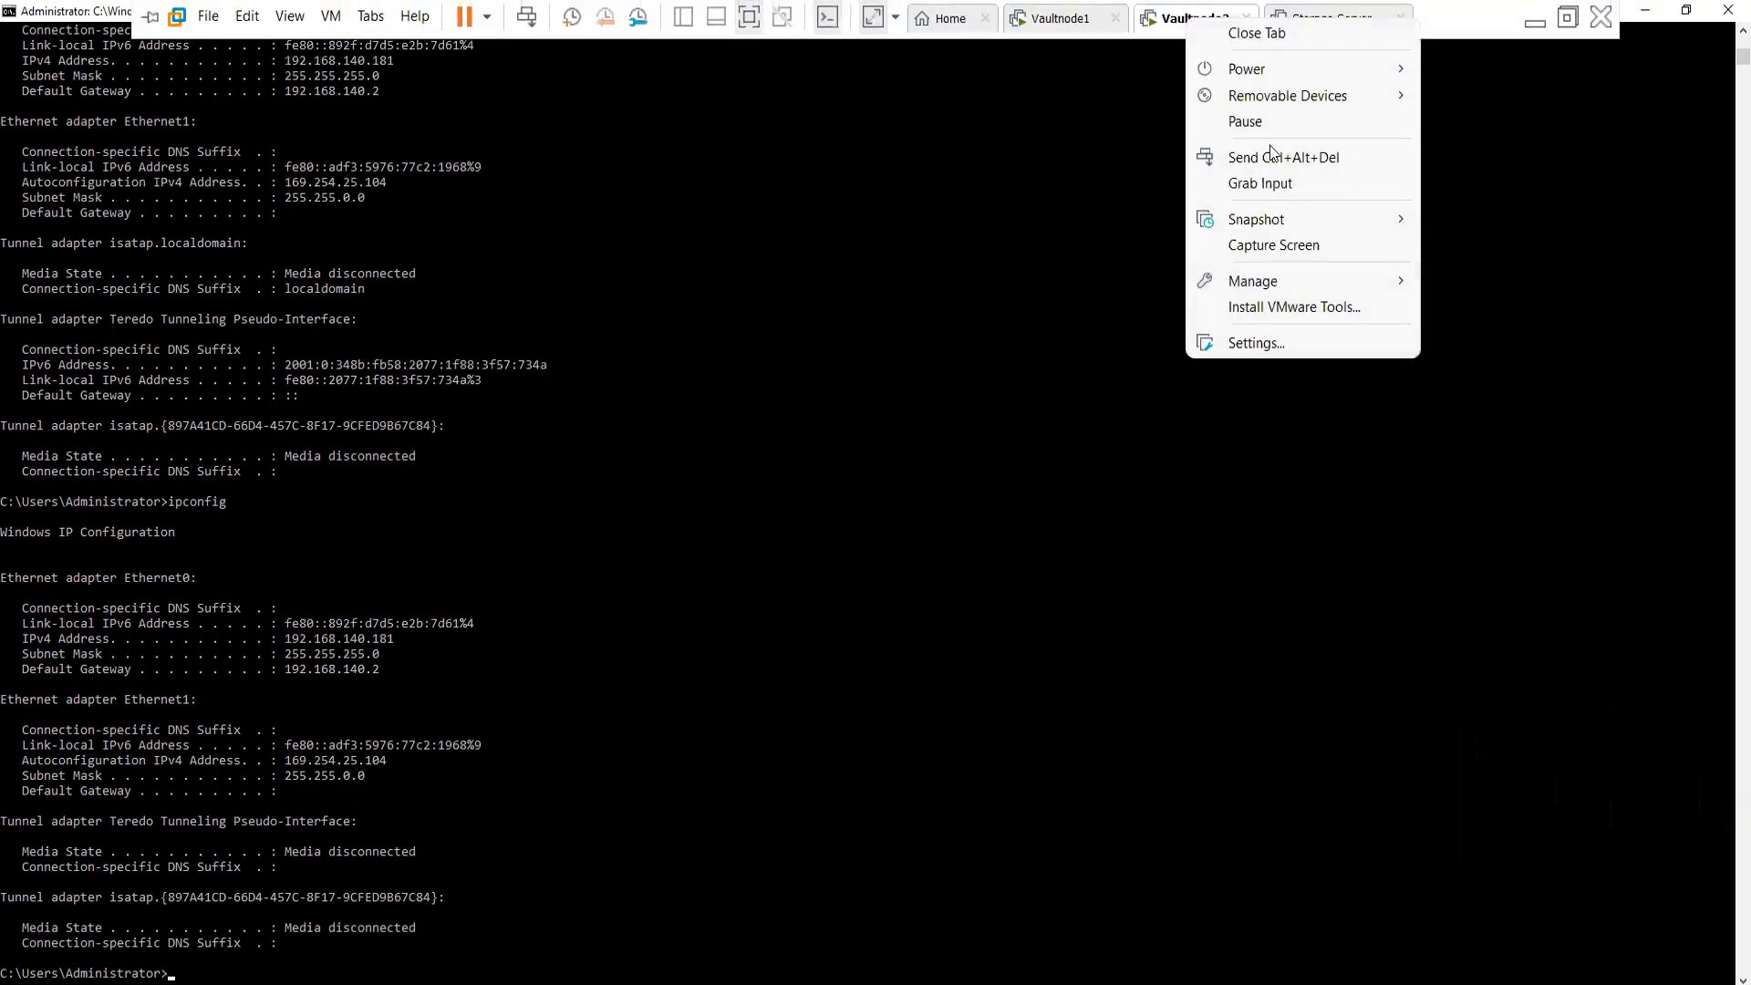
pyautogui.click(1256, 310)
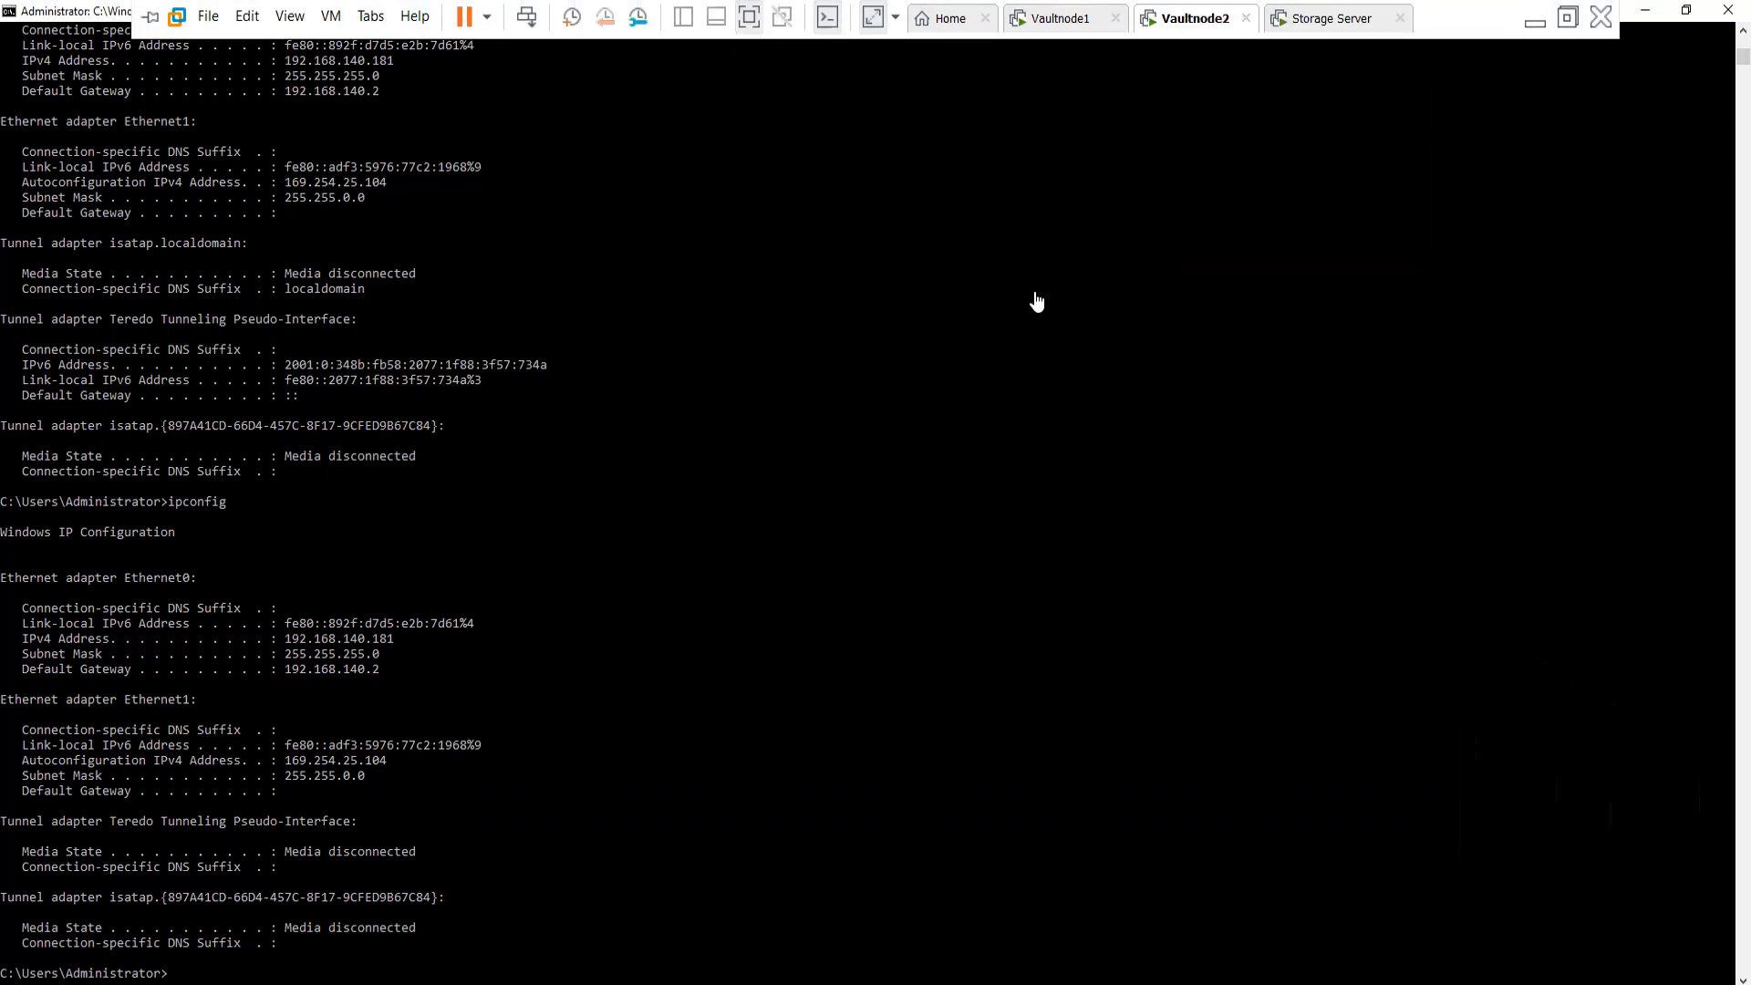
pyautogui.click(1648, 11)
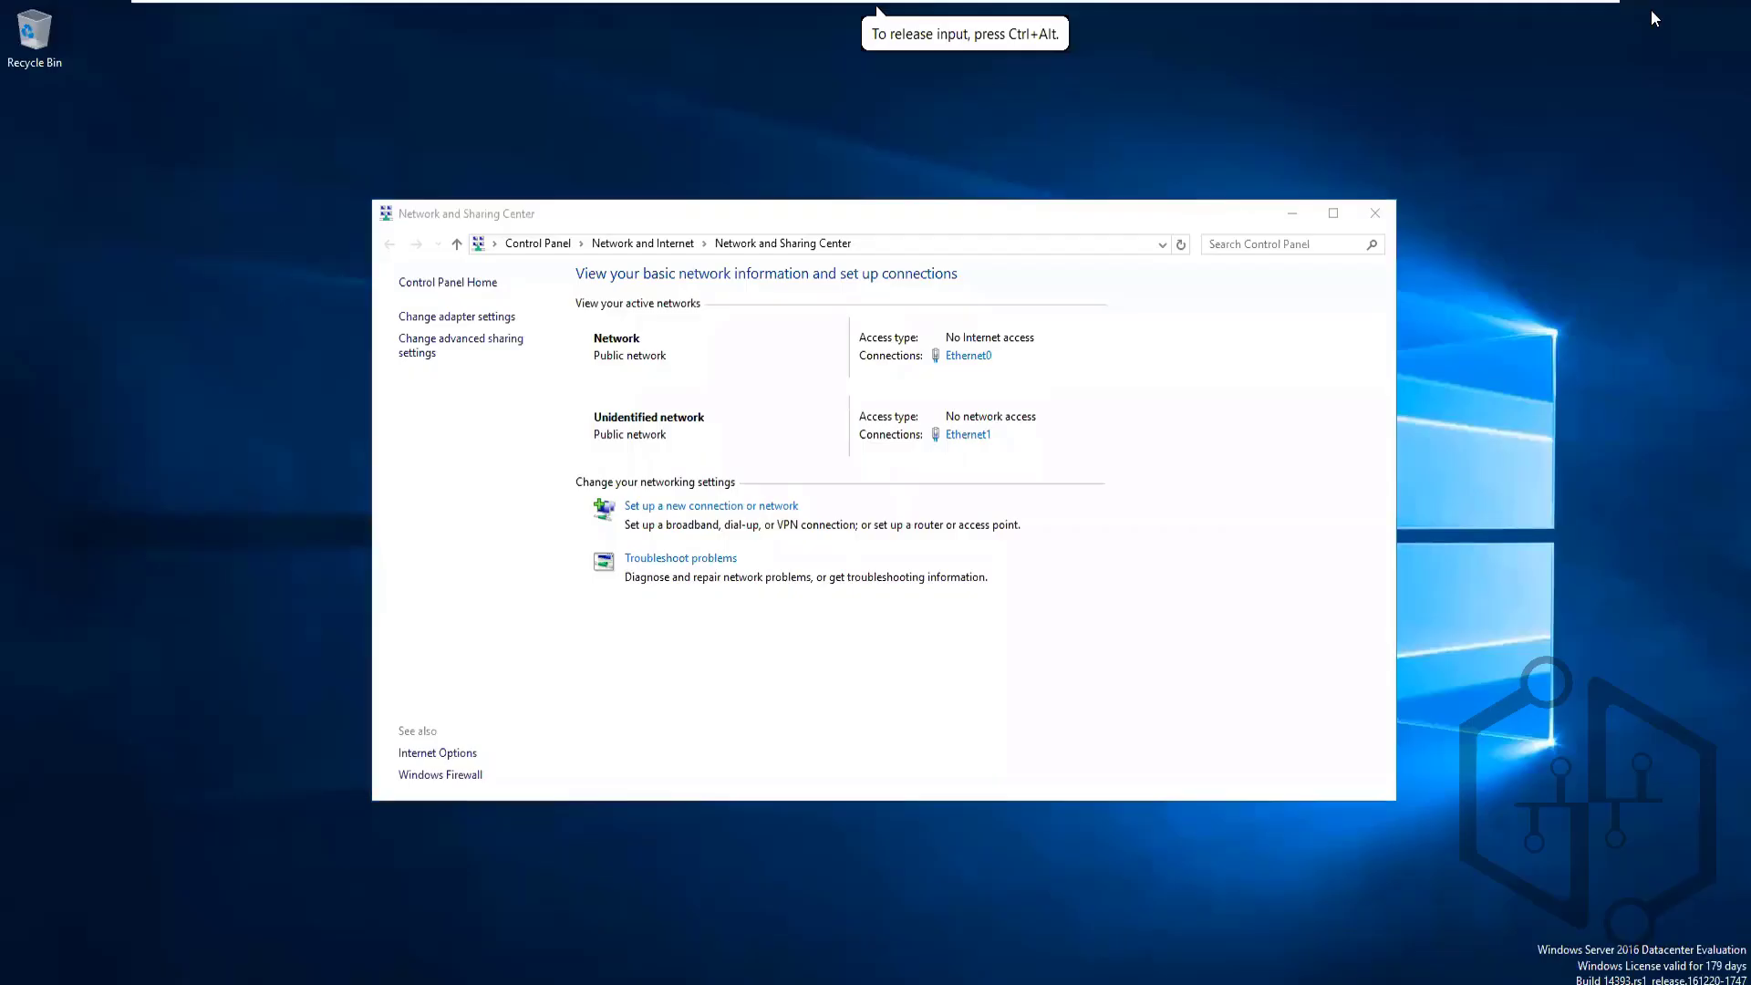
pyautogui.click(1373, 212)
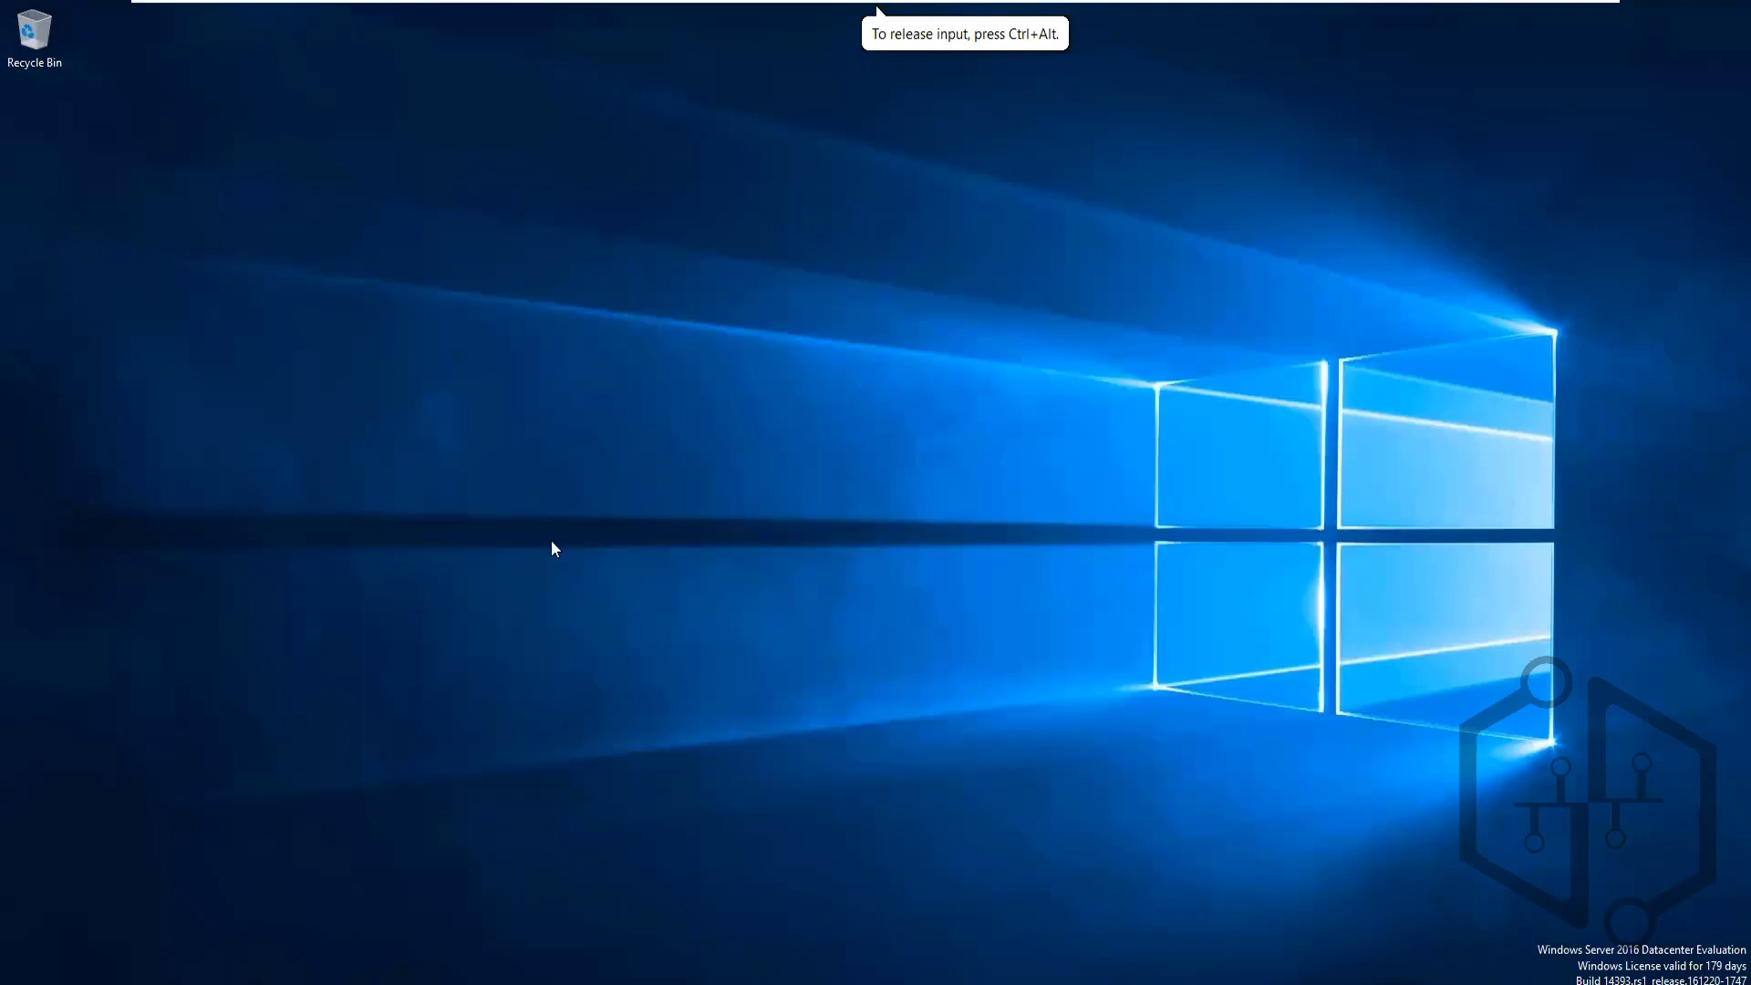
pyautogui.press('super+e')
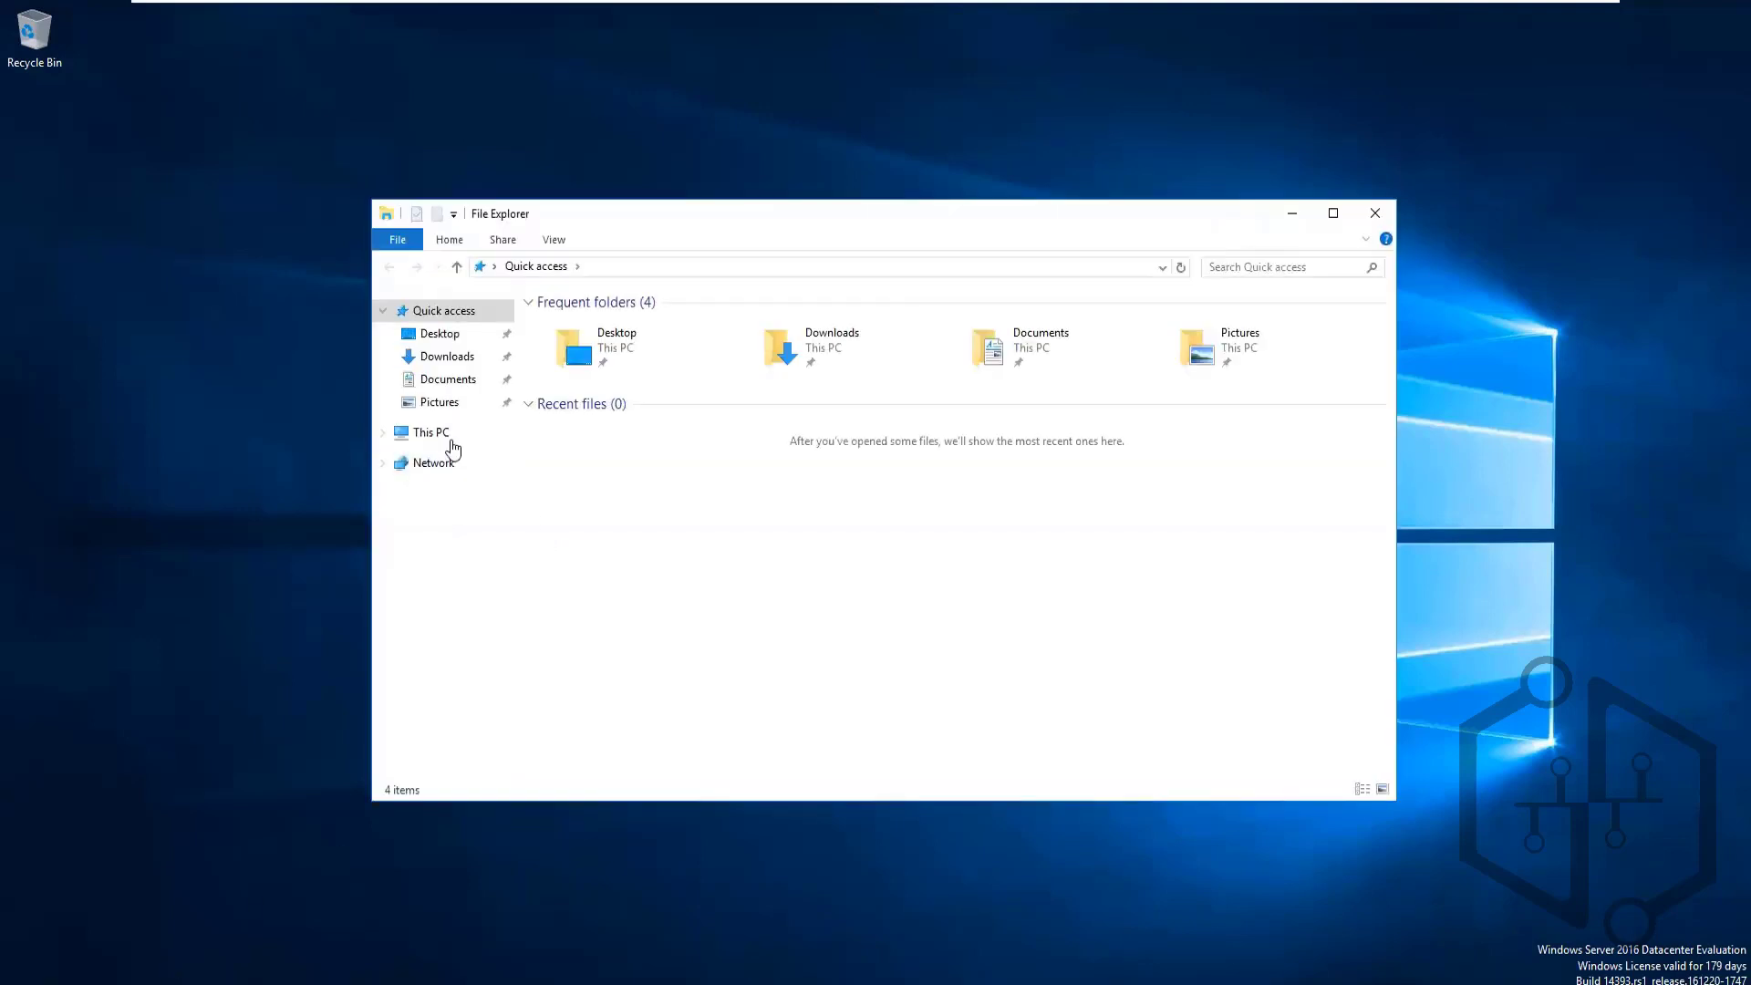
pyautogui.click(440, 434)
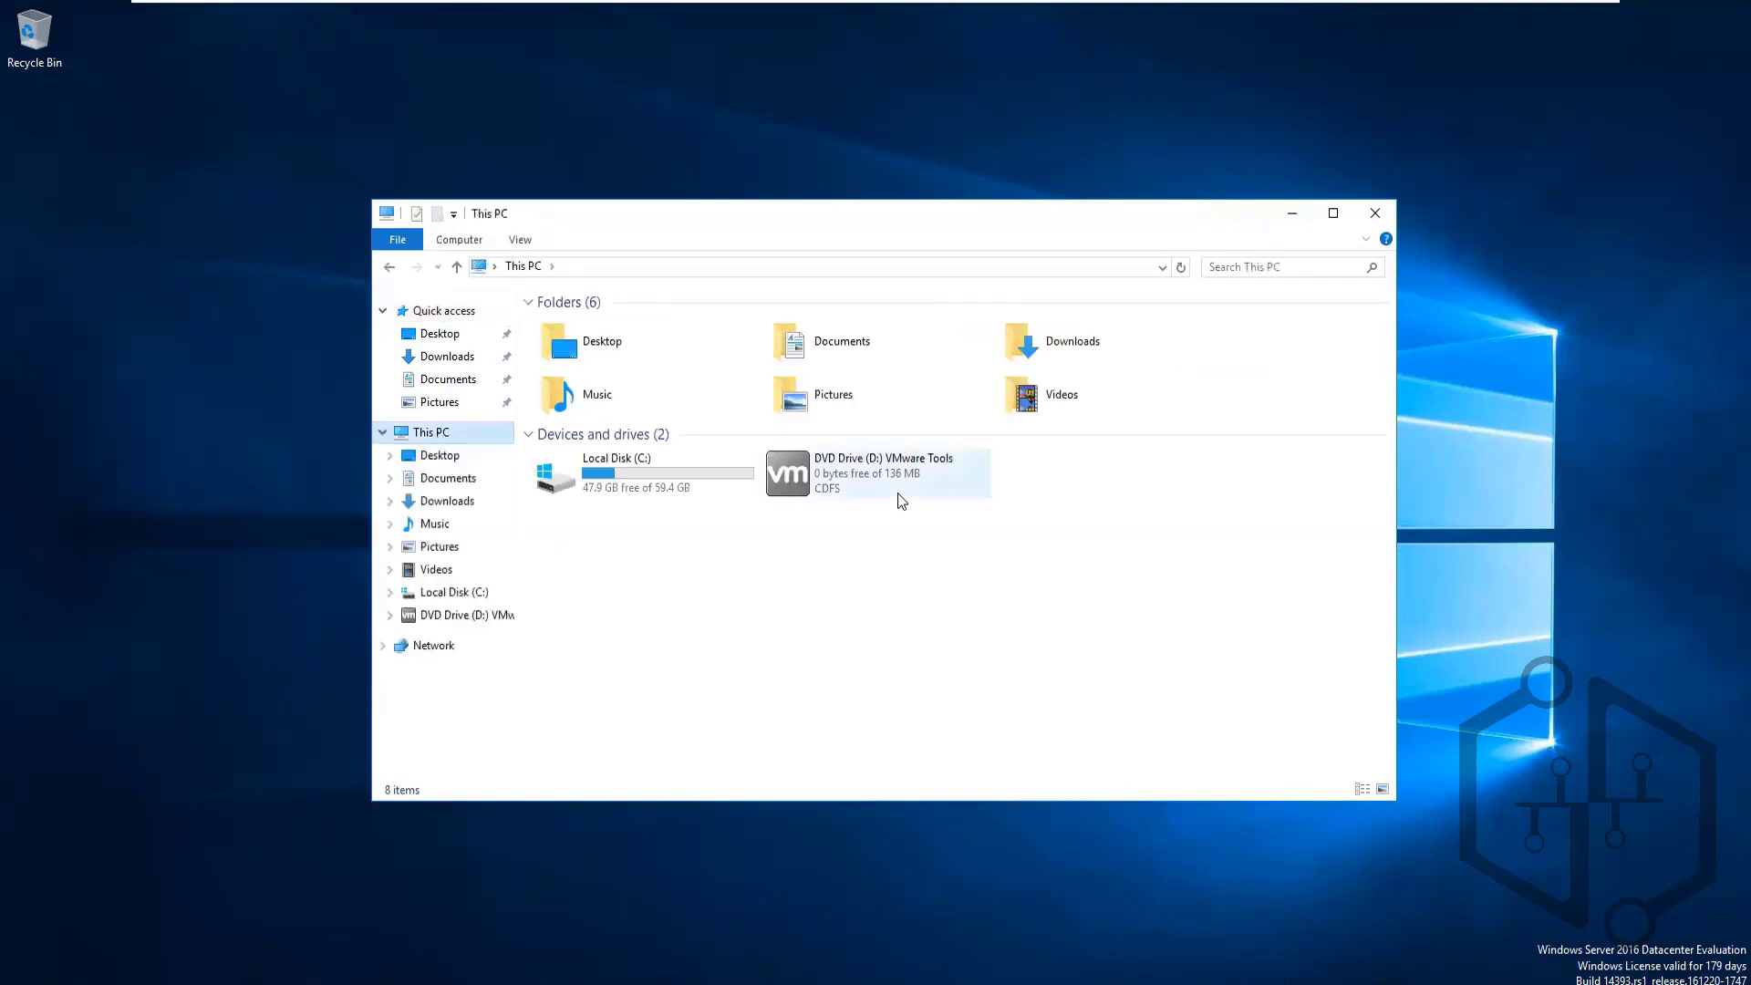
pyautogui.click(866, 476)
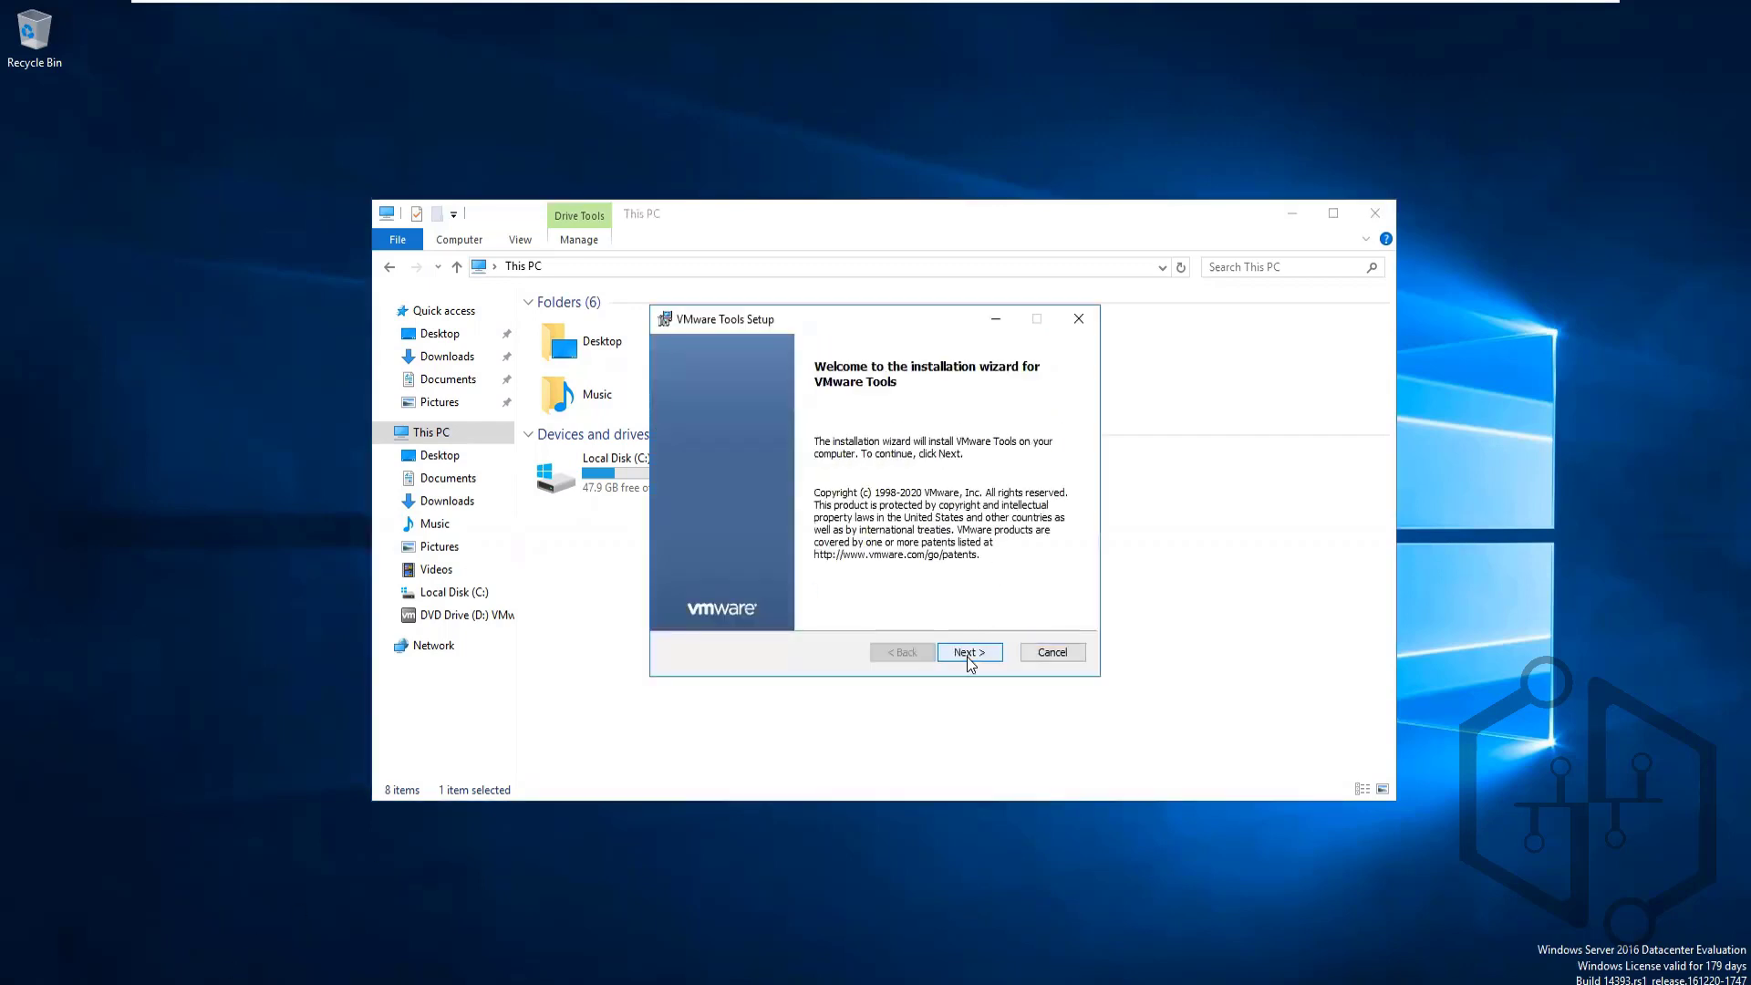
# Finish installing VMware Tools on Vaultnode2, restart it, and switch to Vaultnode1
pyautogui.click(969, 659)
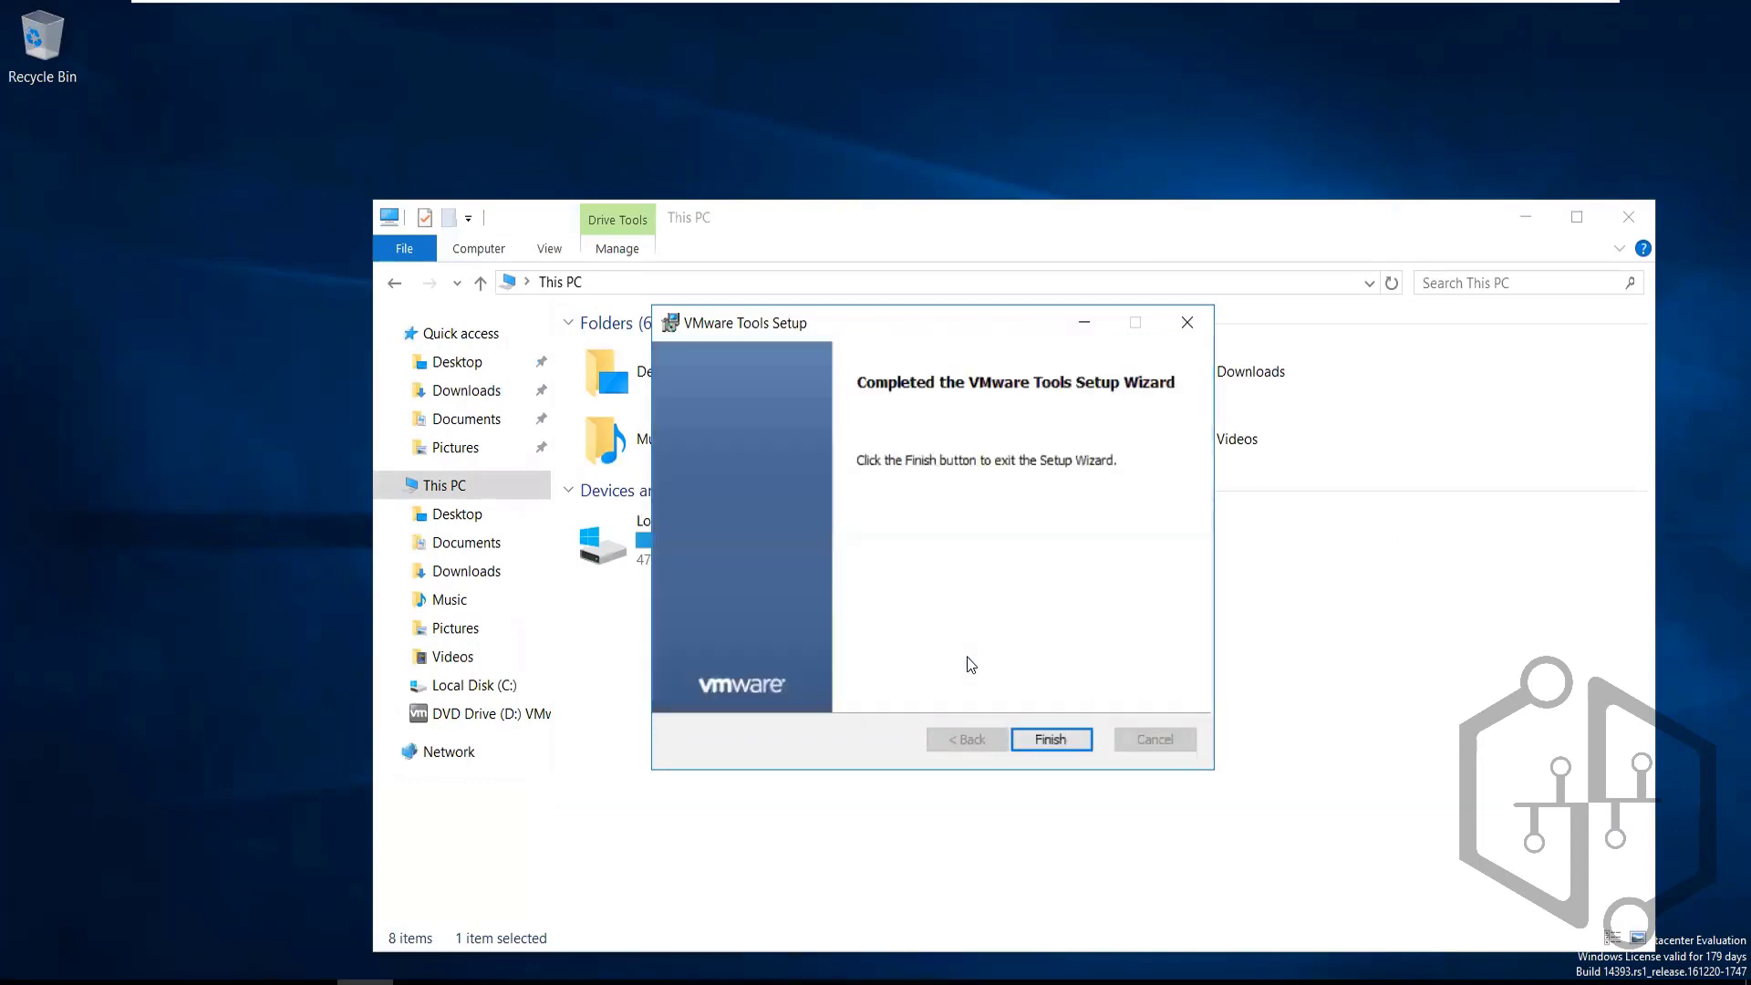
pyautogui.click(1033, 737)
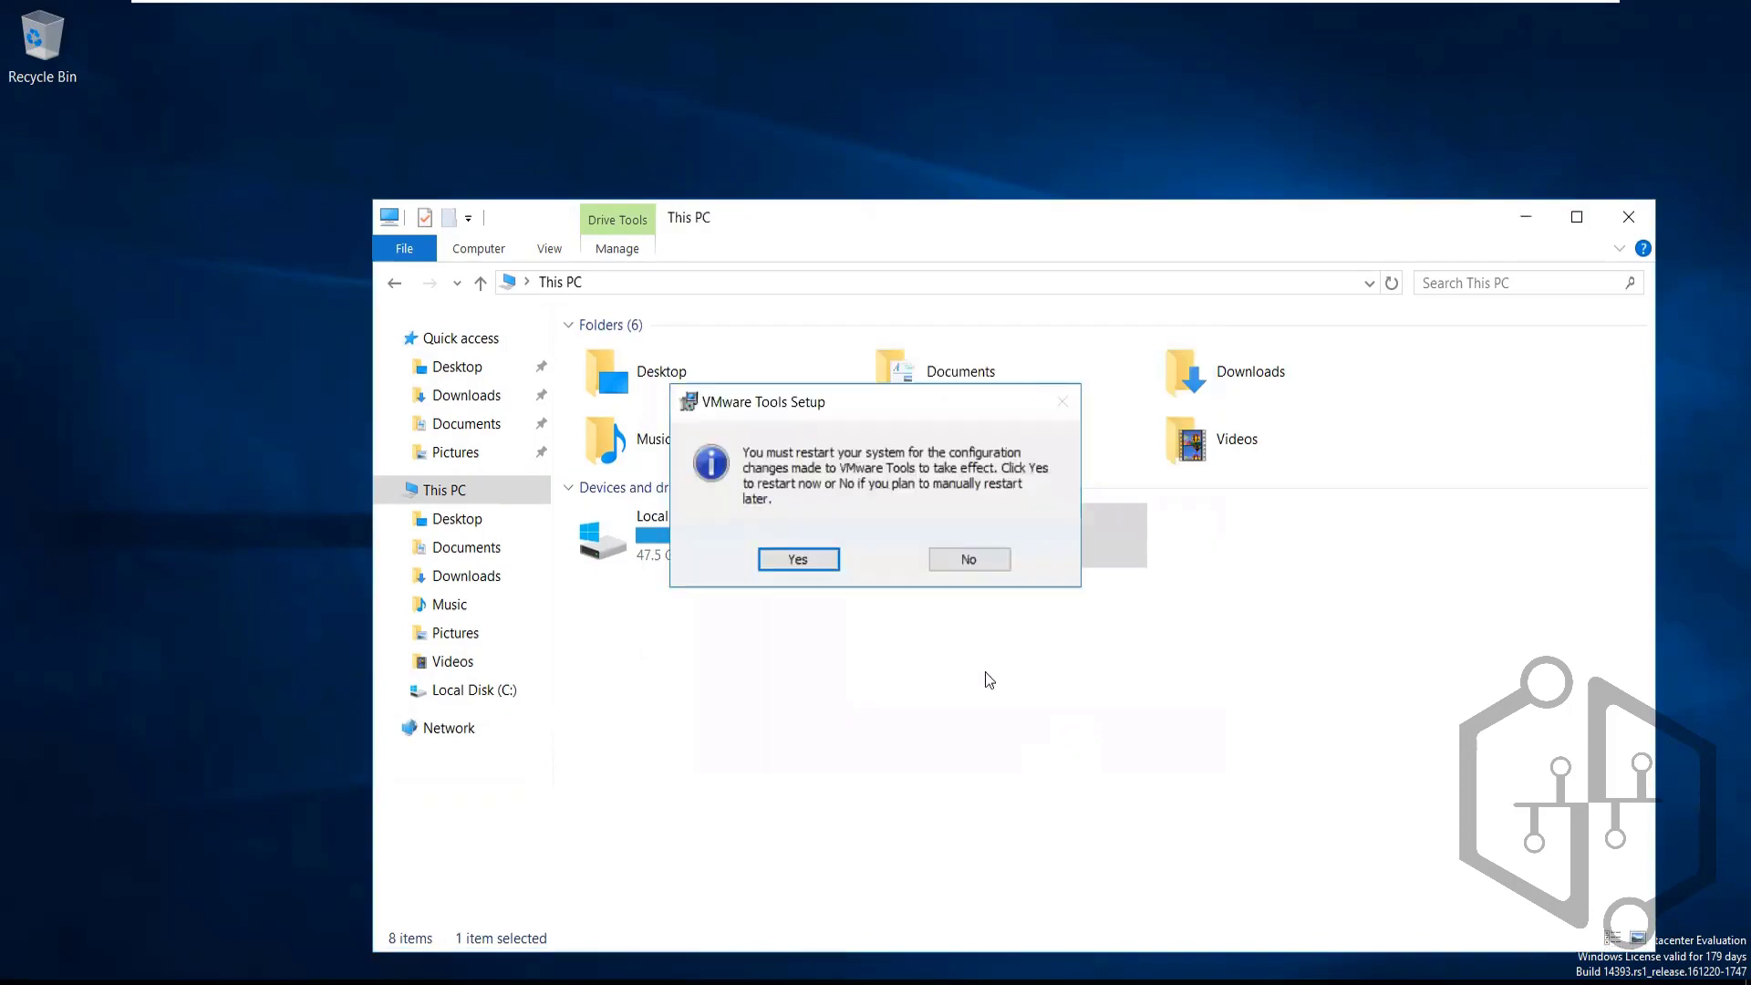
pyautogui.click(795, 559)
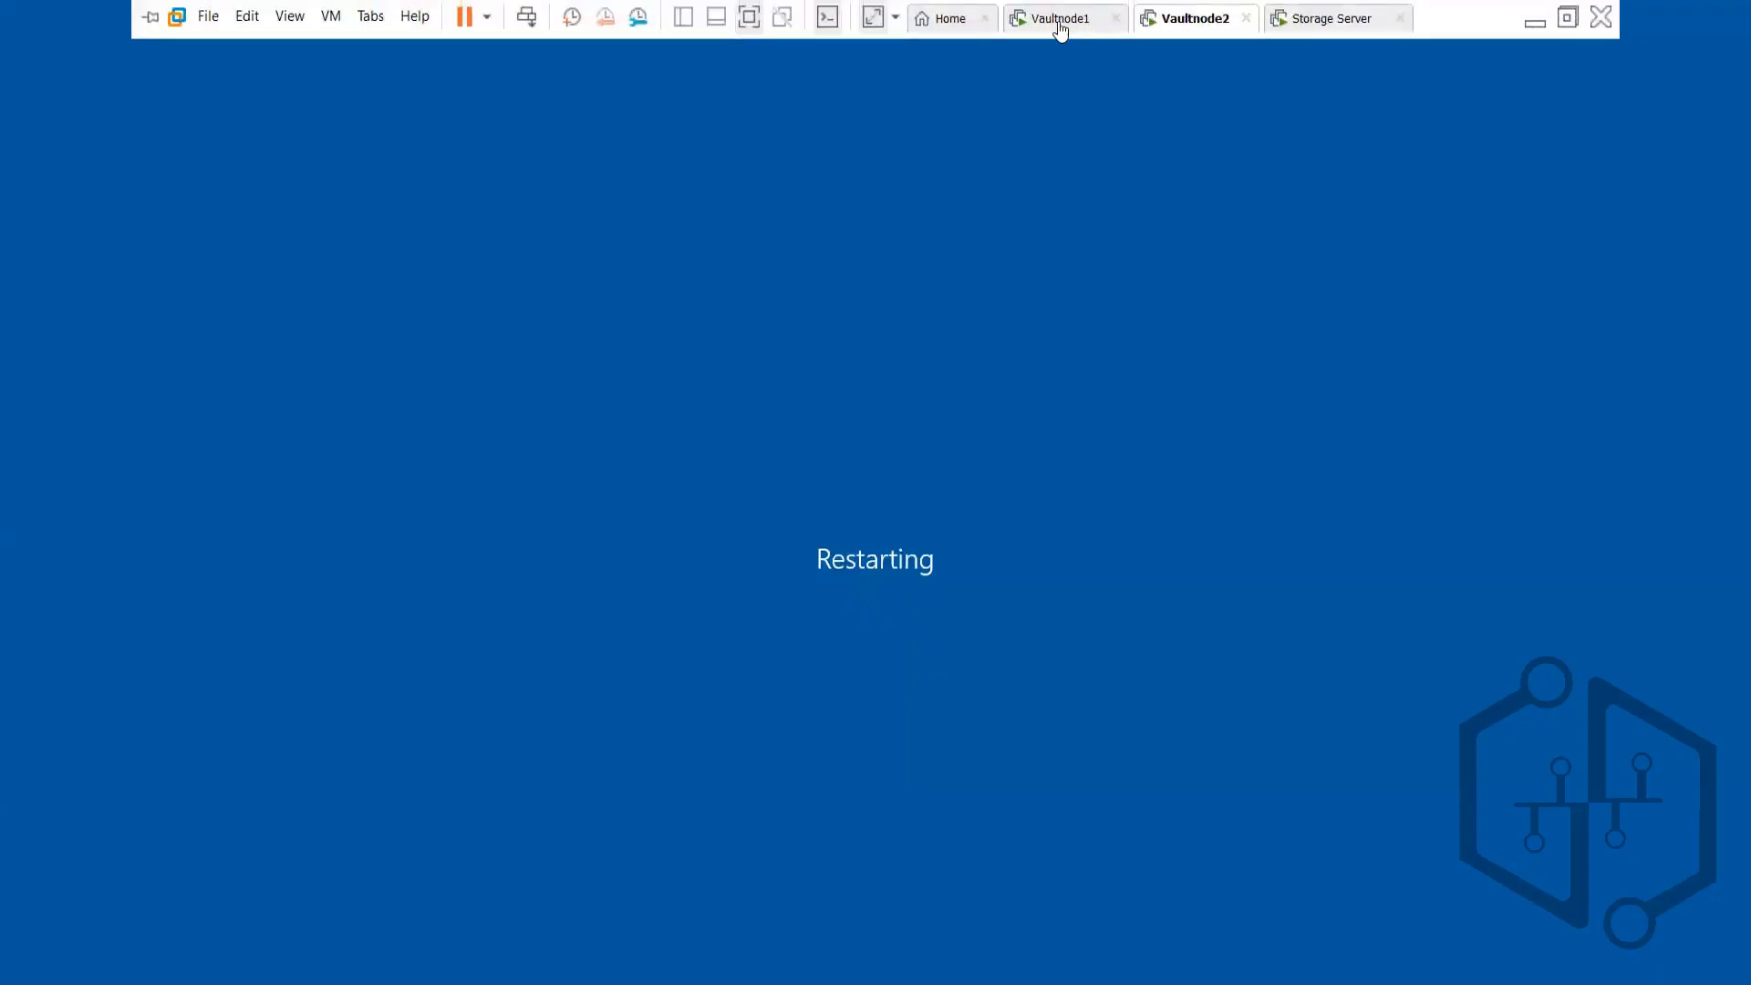
pyautogui.click(1059, 27)
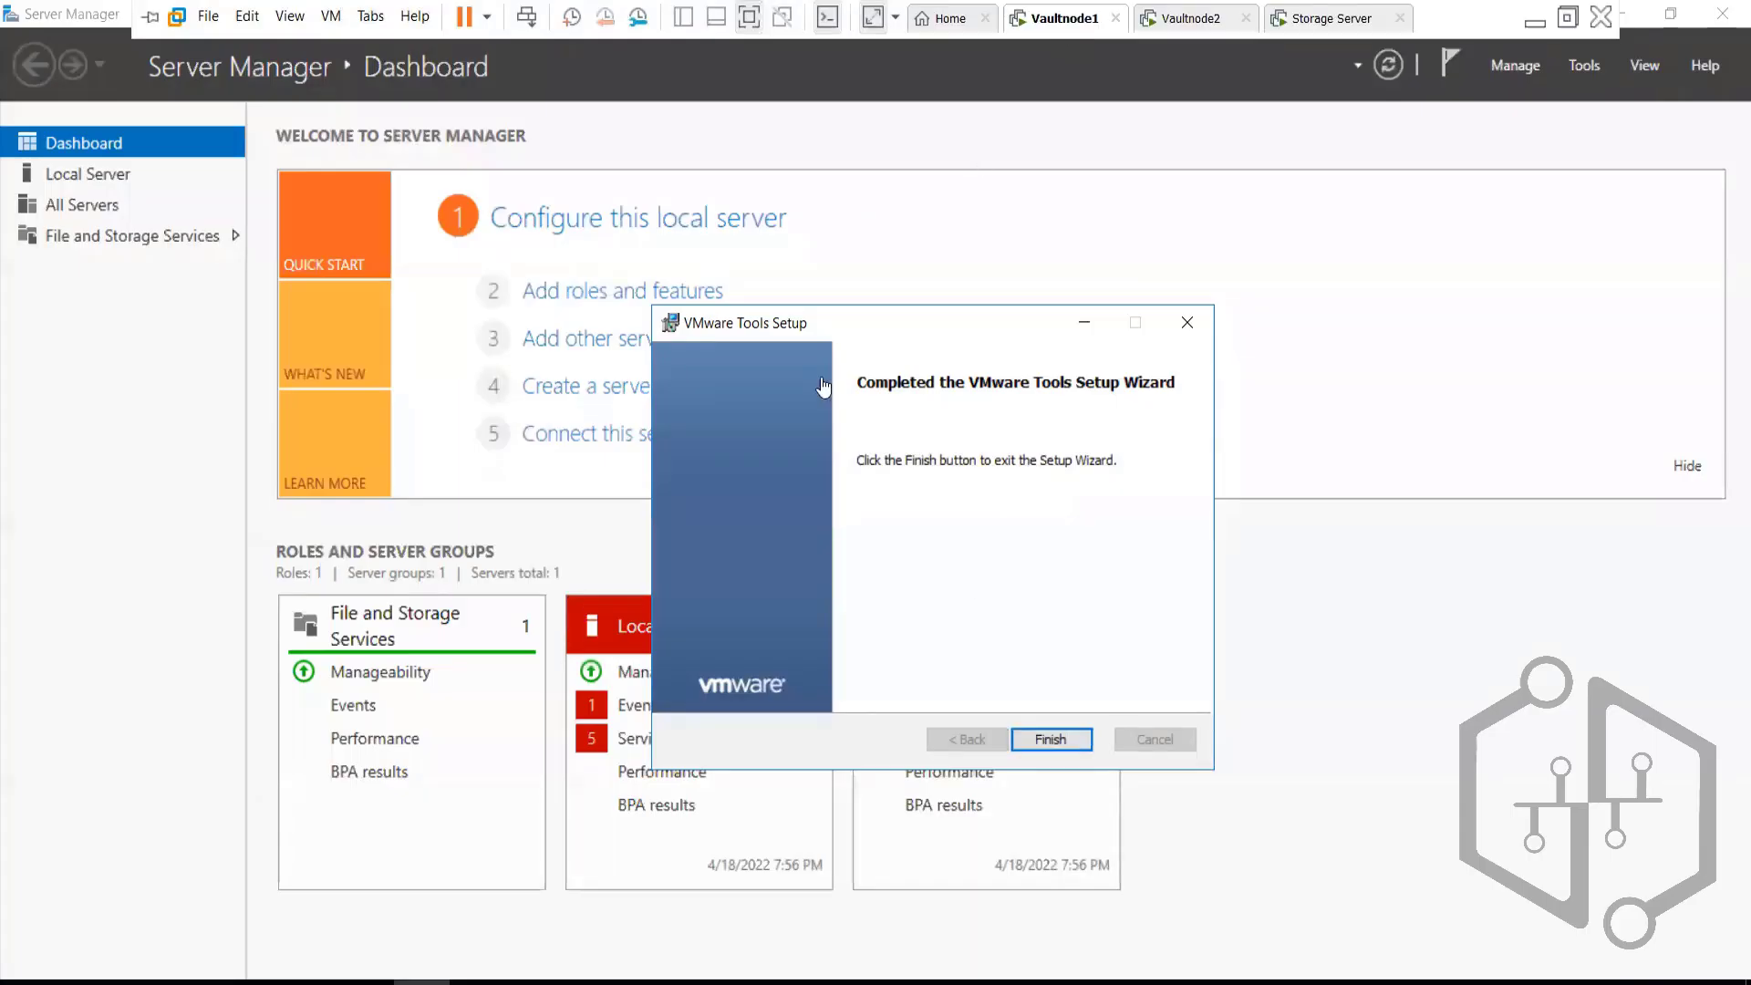
# Finish Vaultnode1's VMware Tools setup and restart it, checking both machines during the reboot
pyautogui.click(1044, 746)
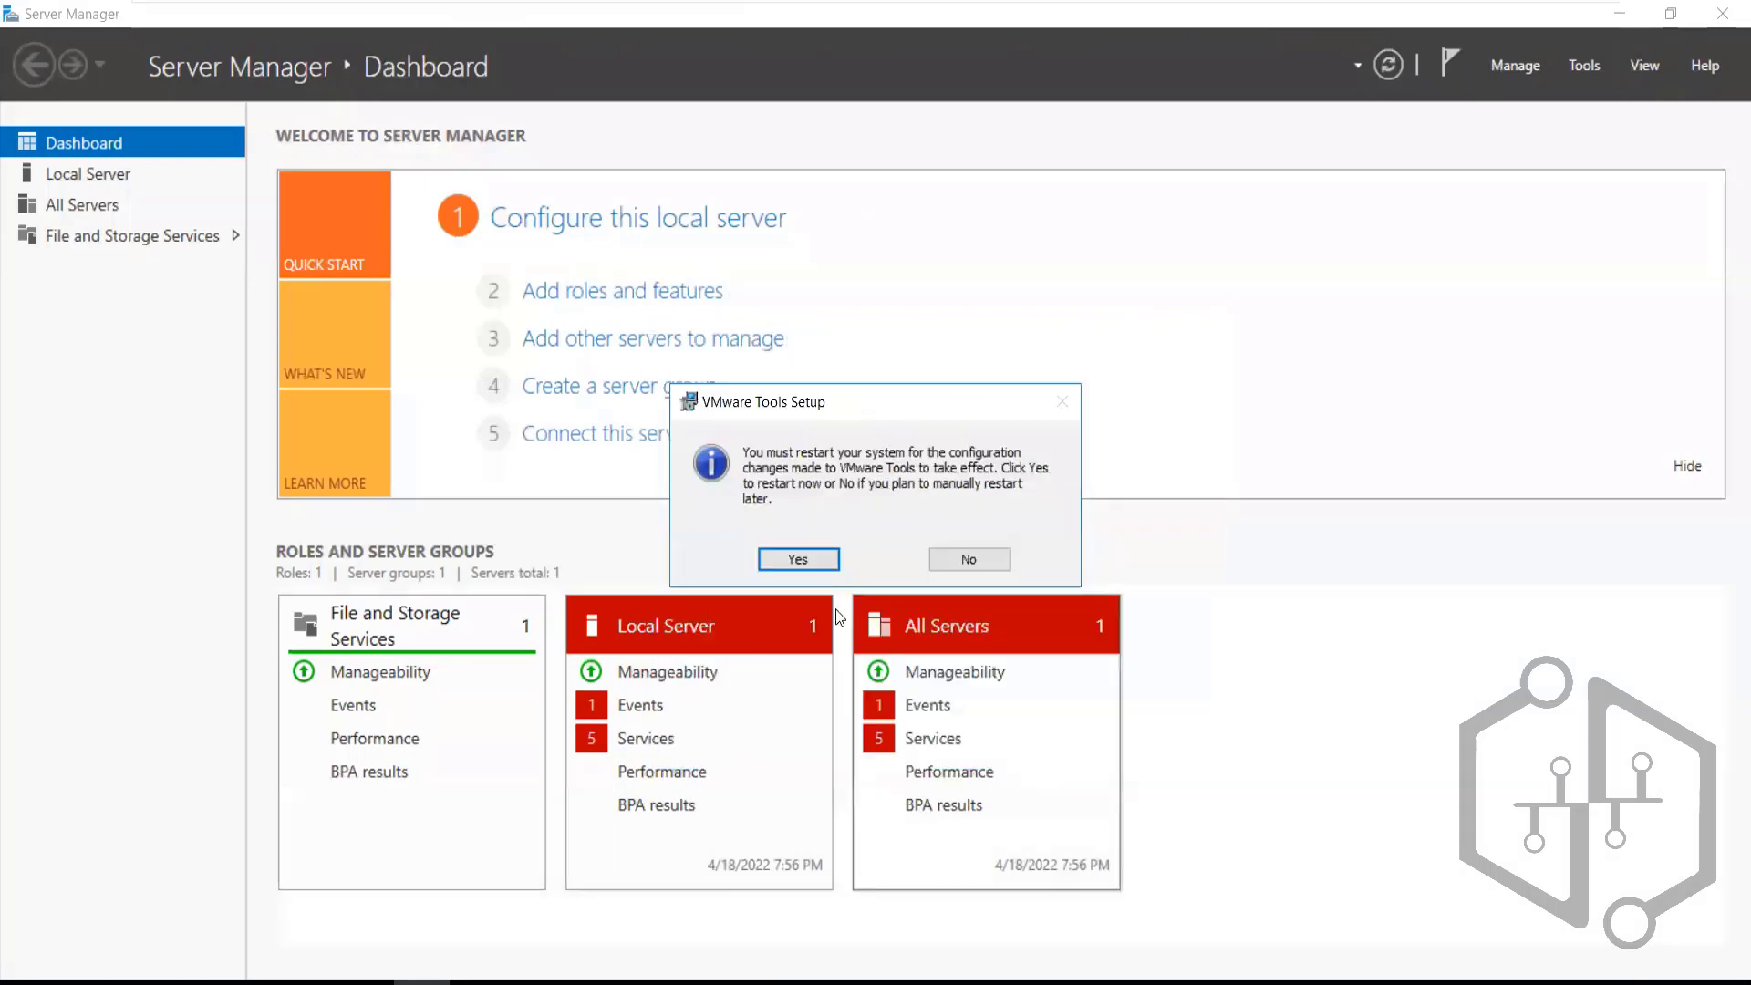
pyautogui.click(786, 567)
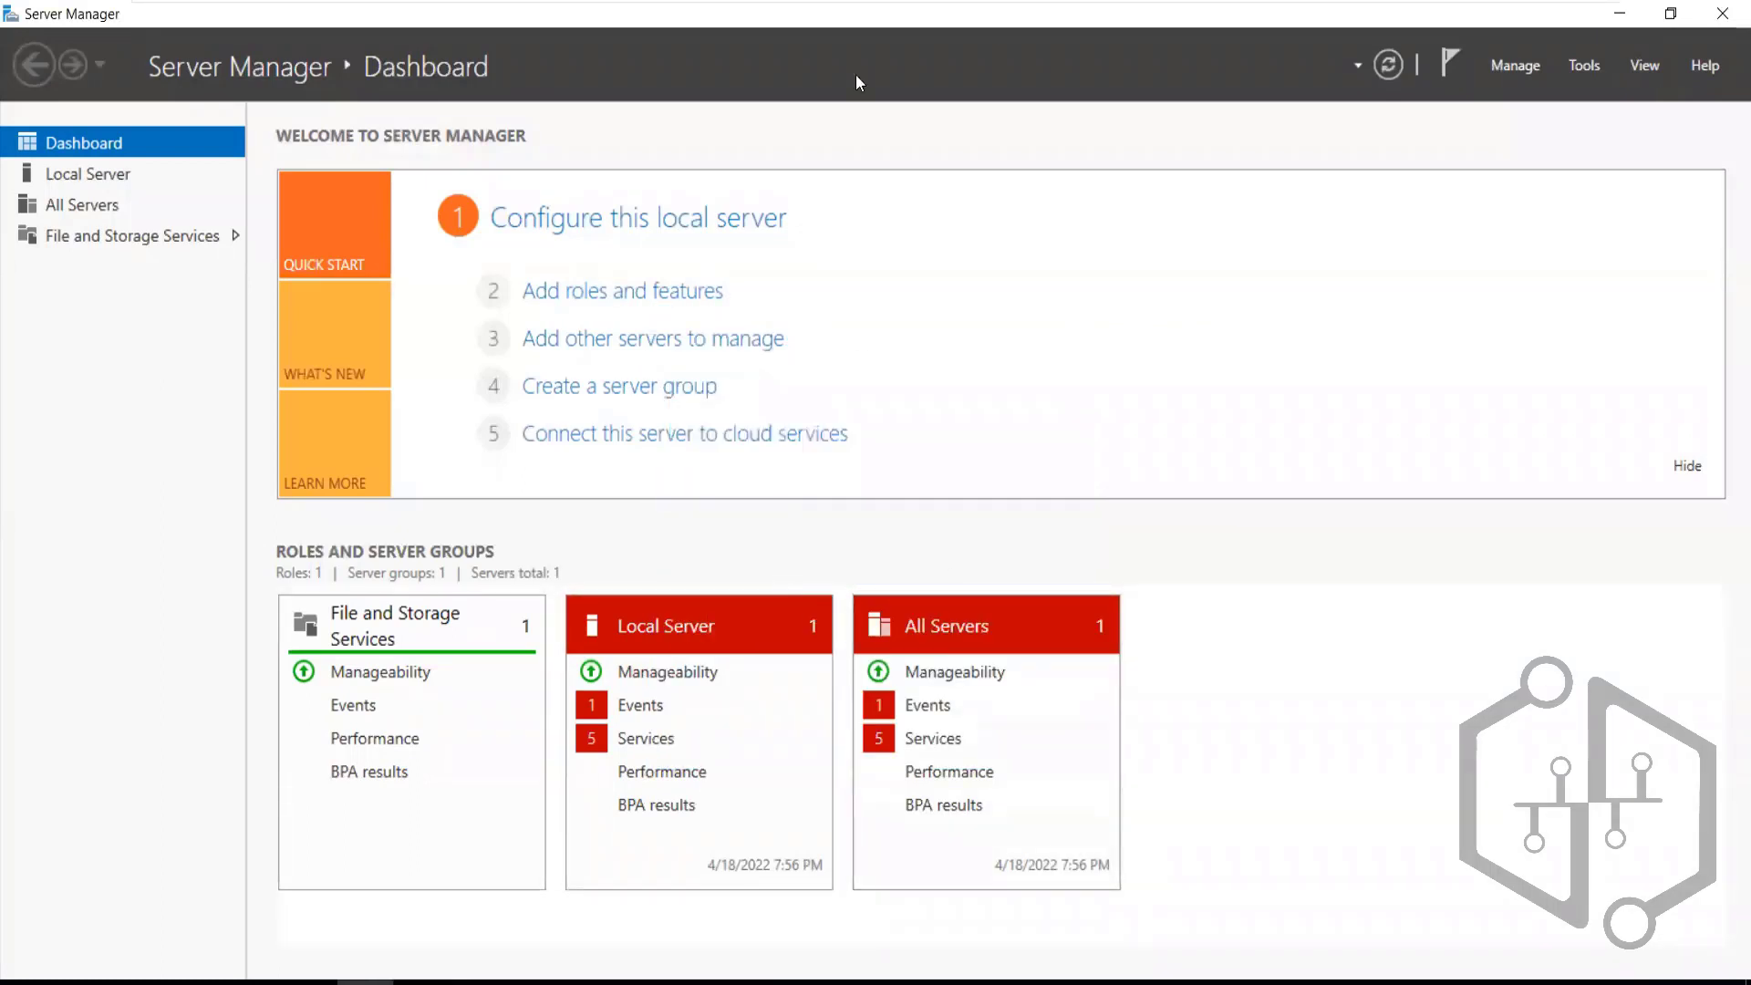
pyautogui.click(1153, 17)
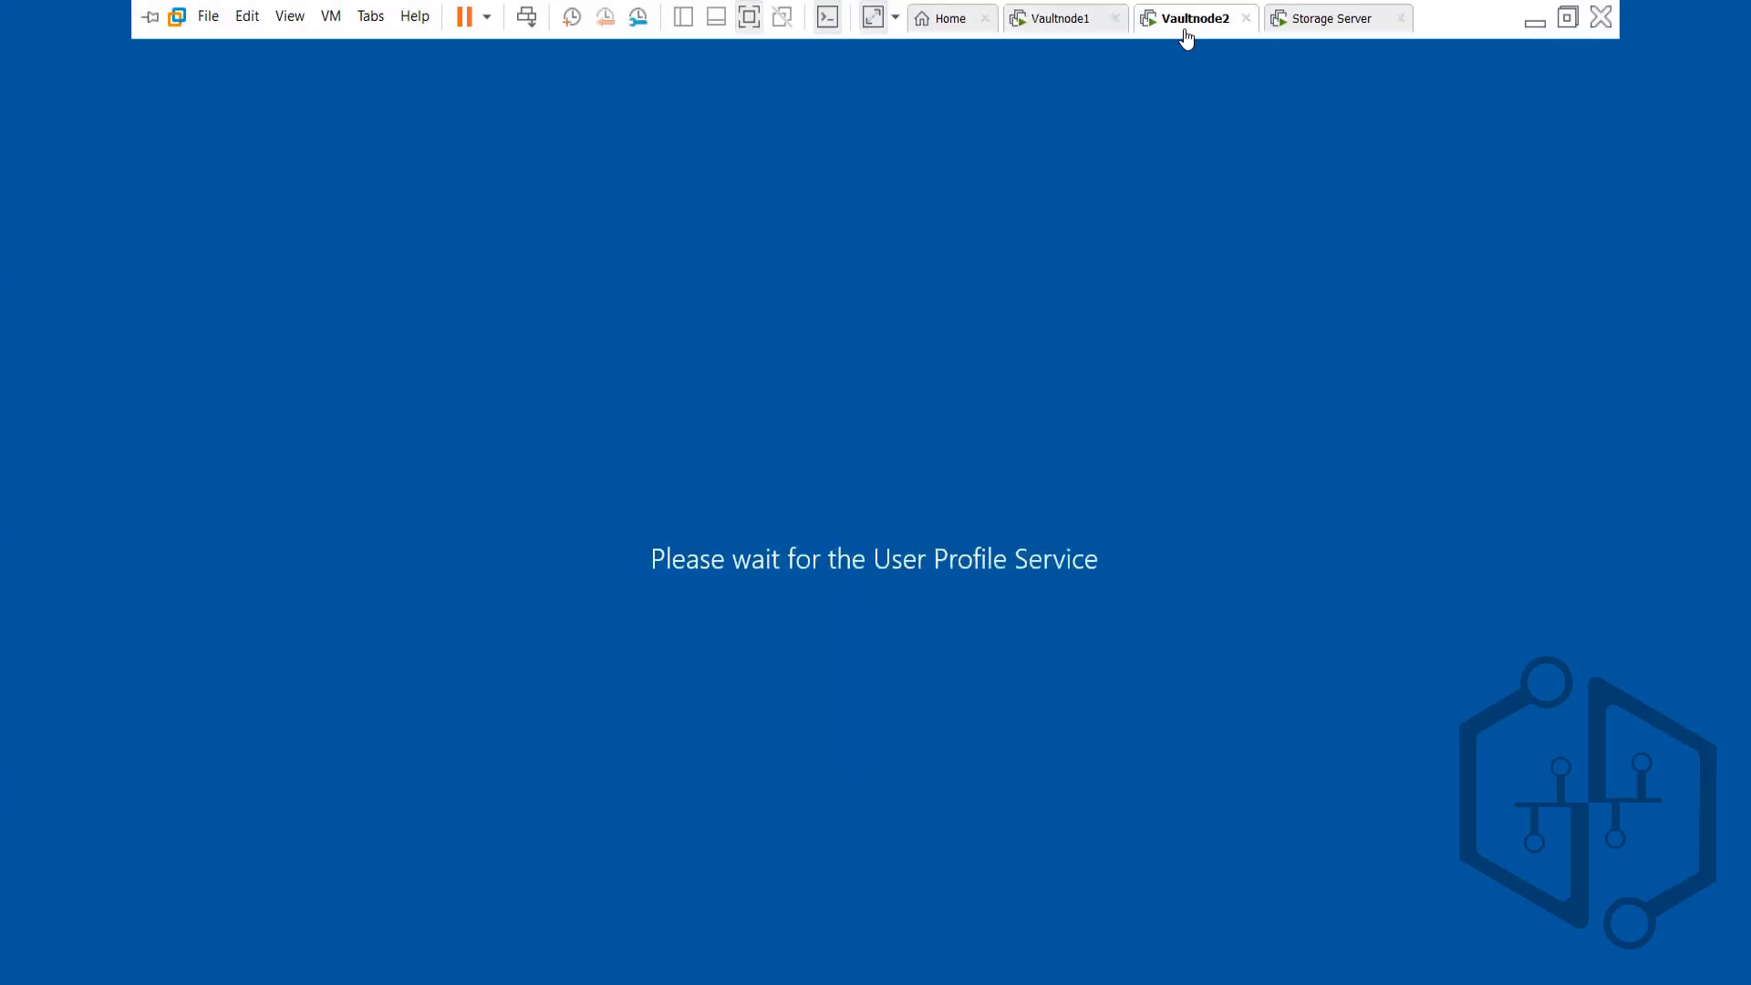
pyautogui.click(1042, 22)
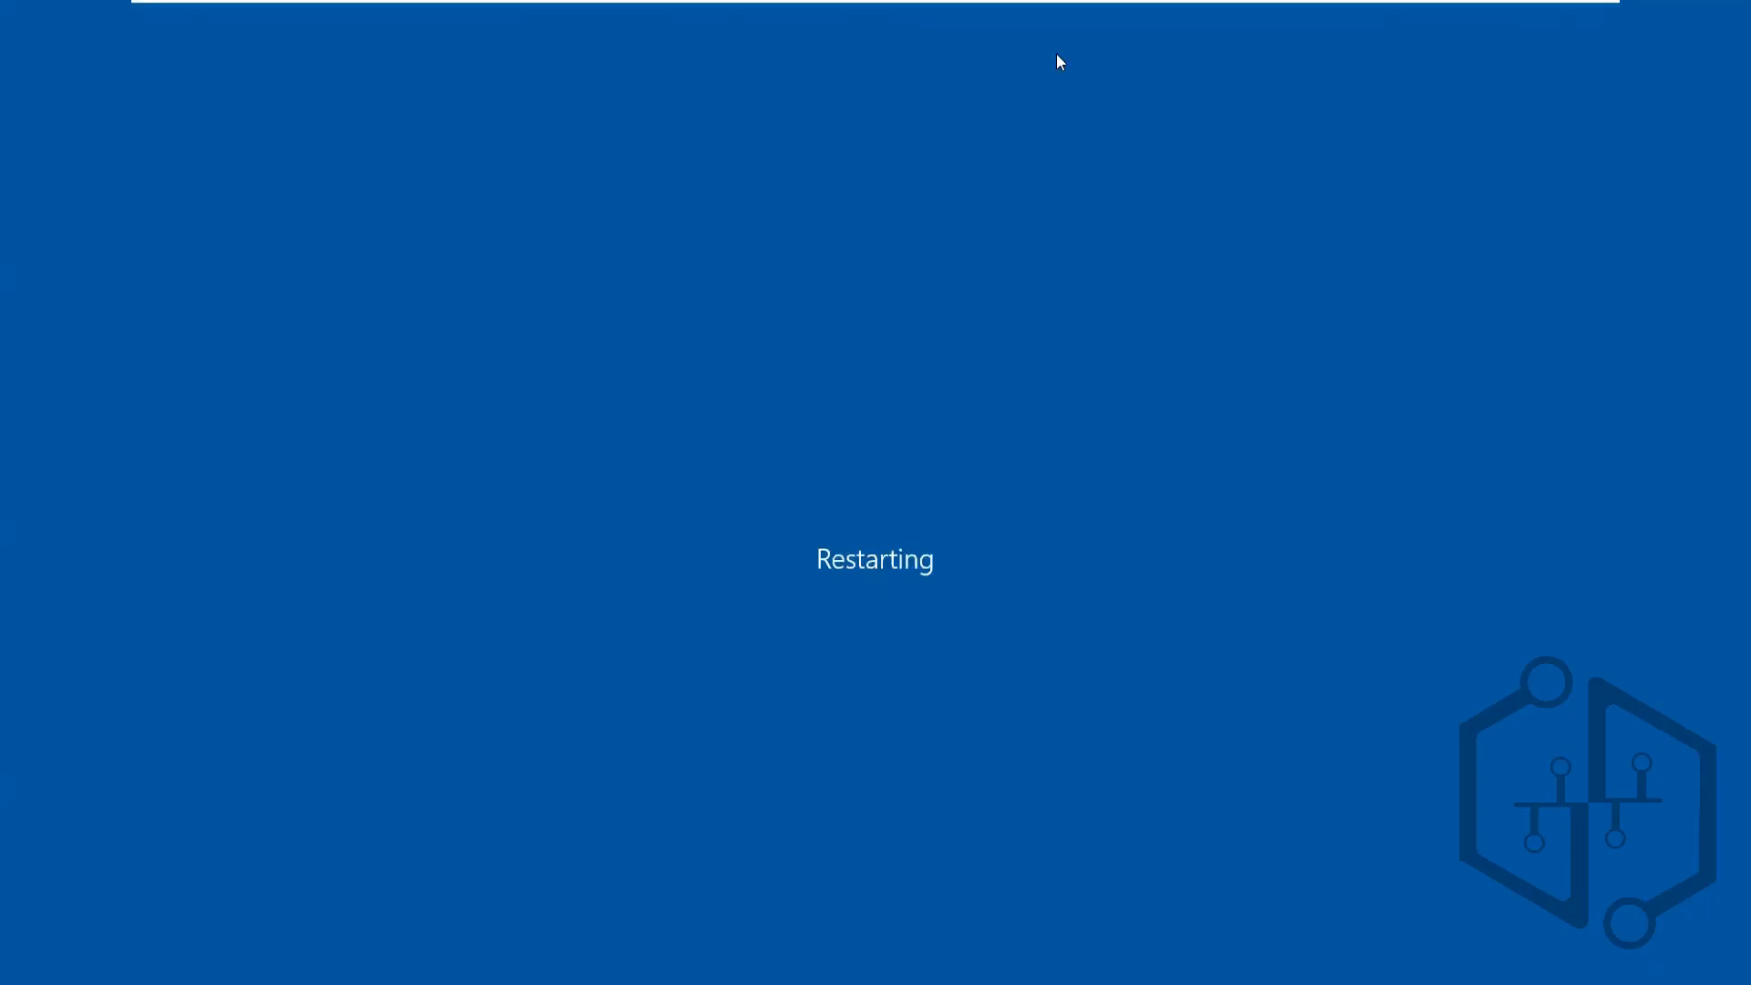
pyautogui.moveTo(1180, 5)
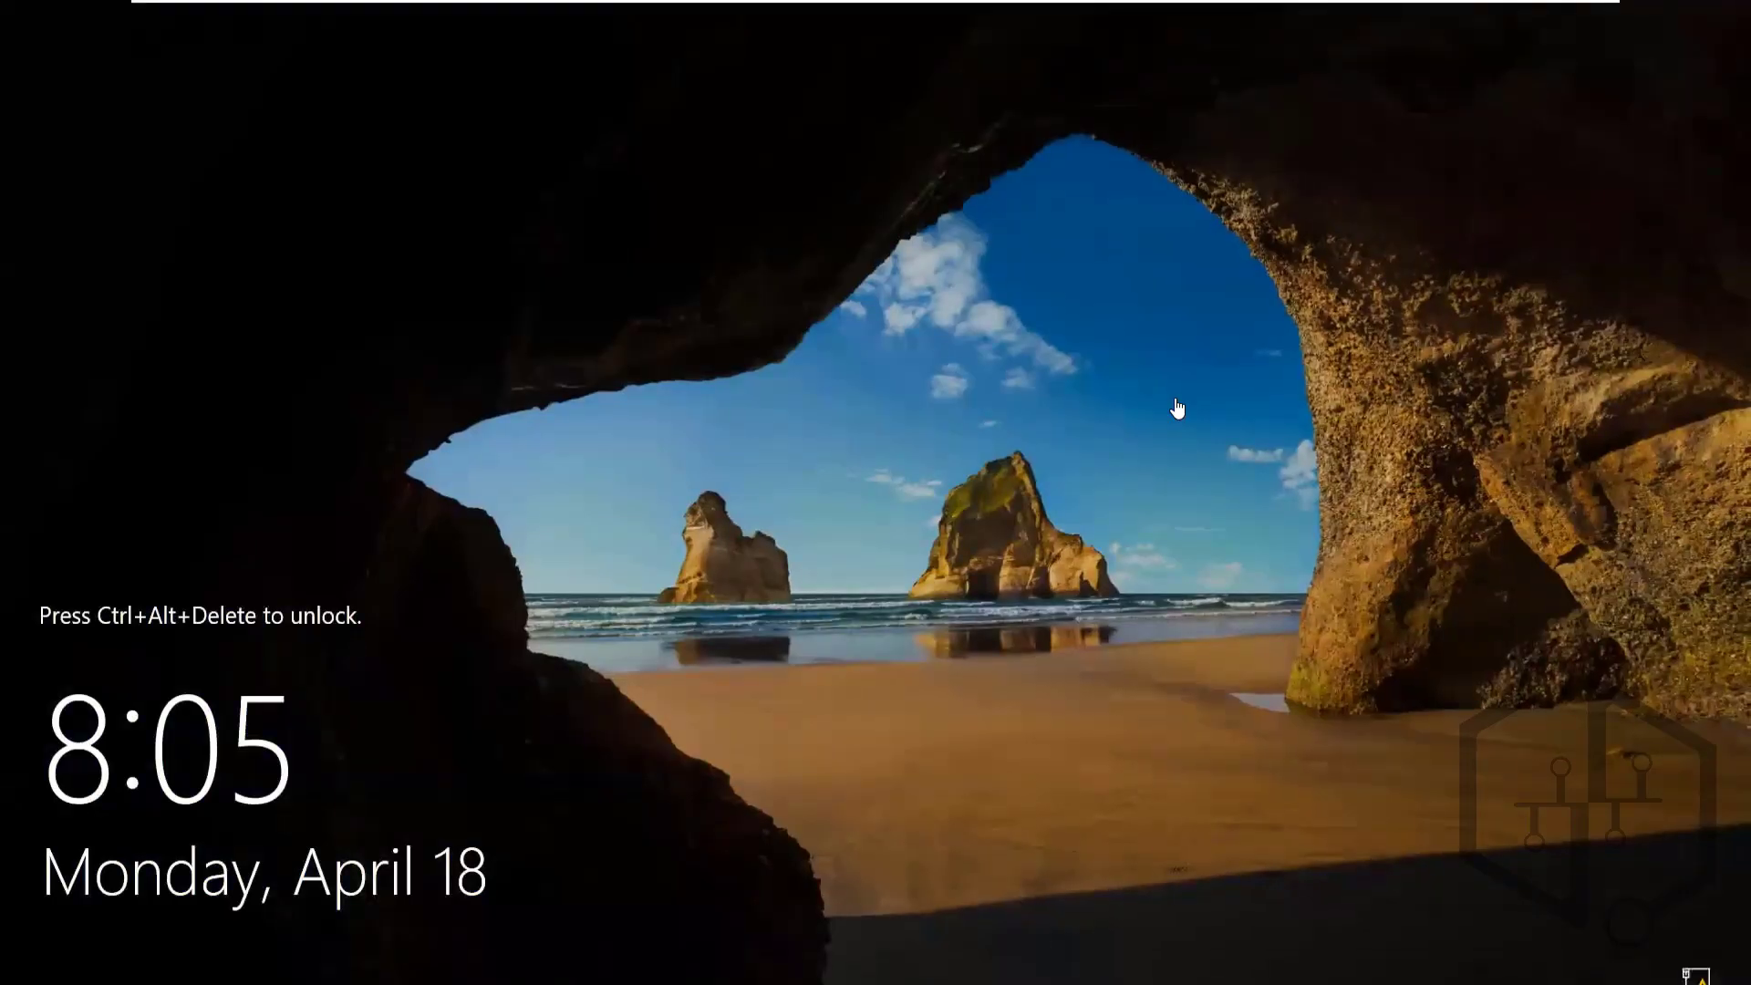
# Sign in to Vaultnode2 as administrator with the account password
pyautogui.moveTo(1127, 7)
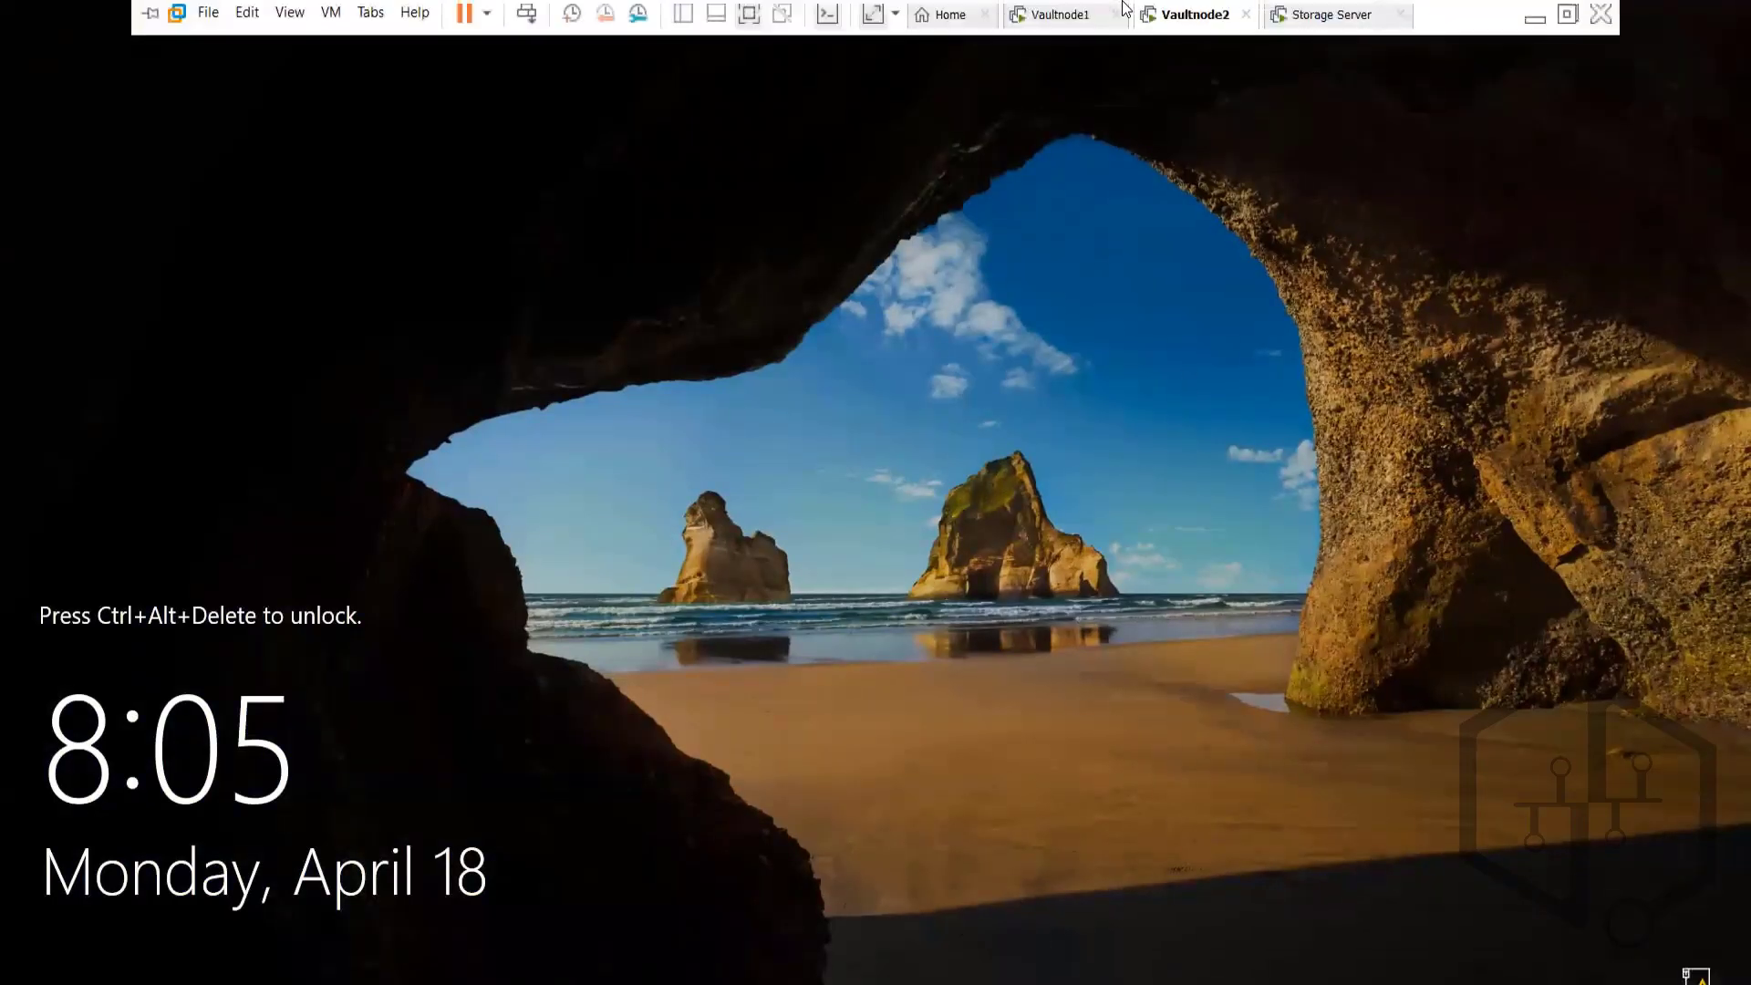
pyautogui.click(1073, 28)
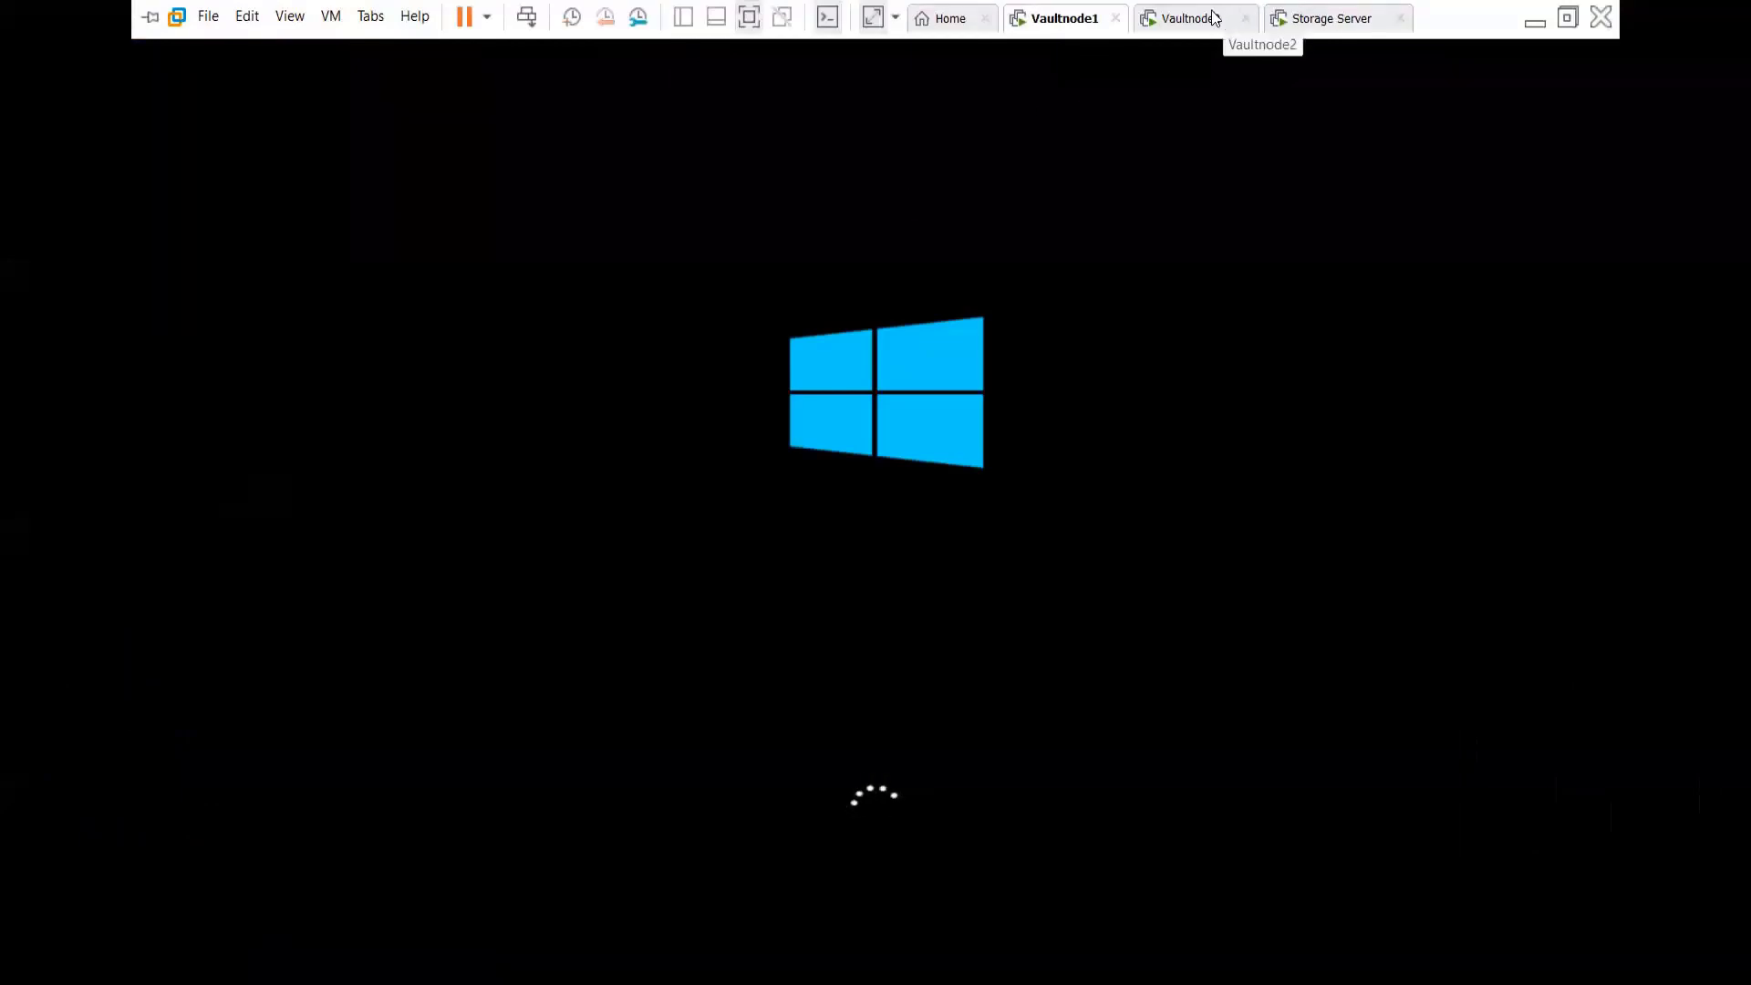
pyautogui.click(1215, 18)
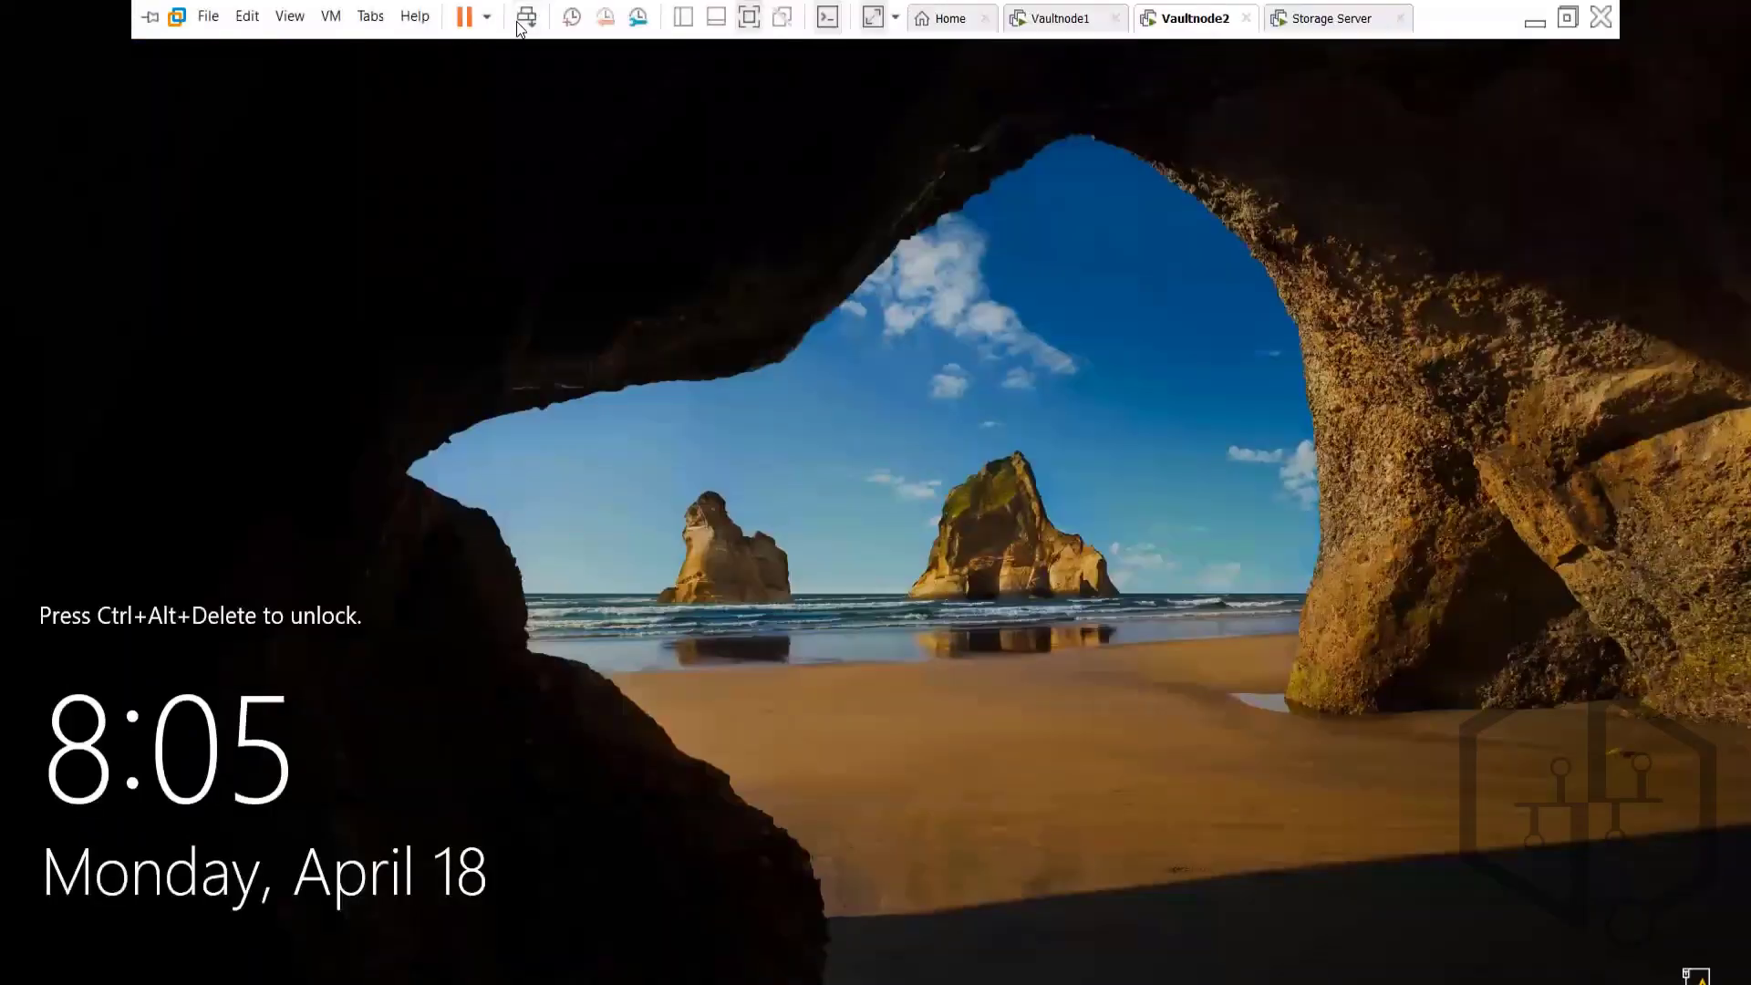
pyautogui.click(527, 19)
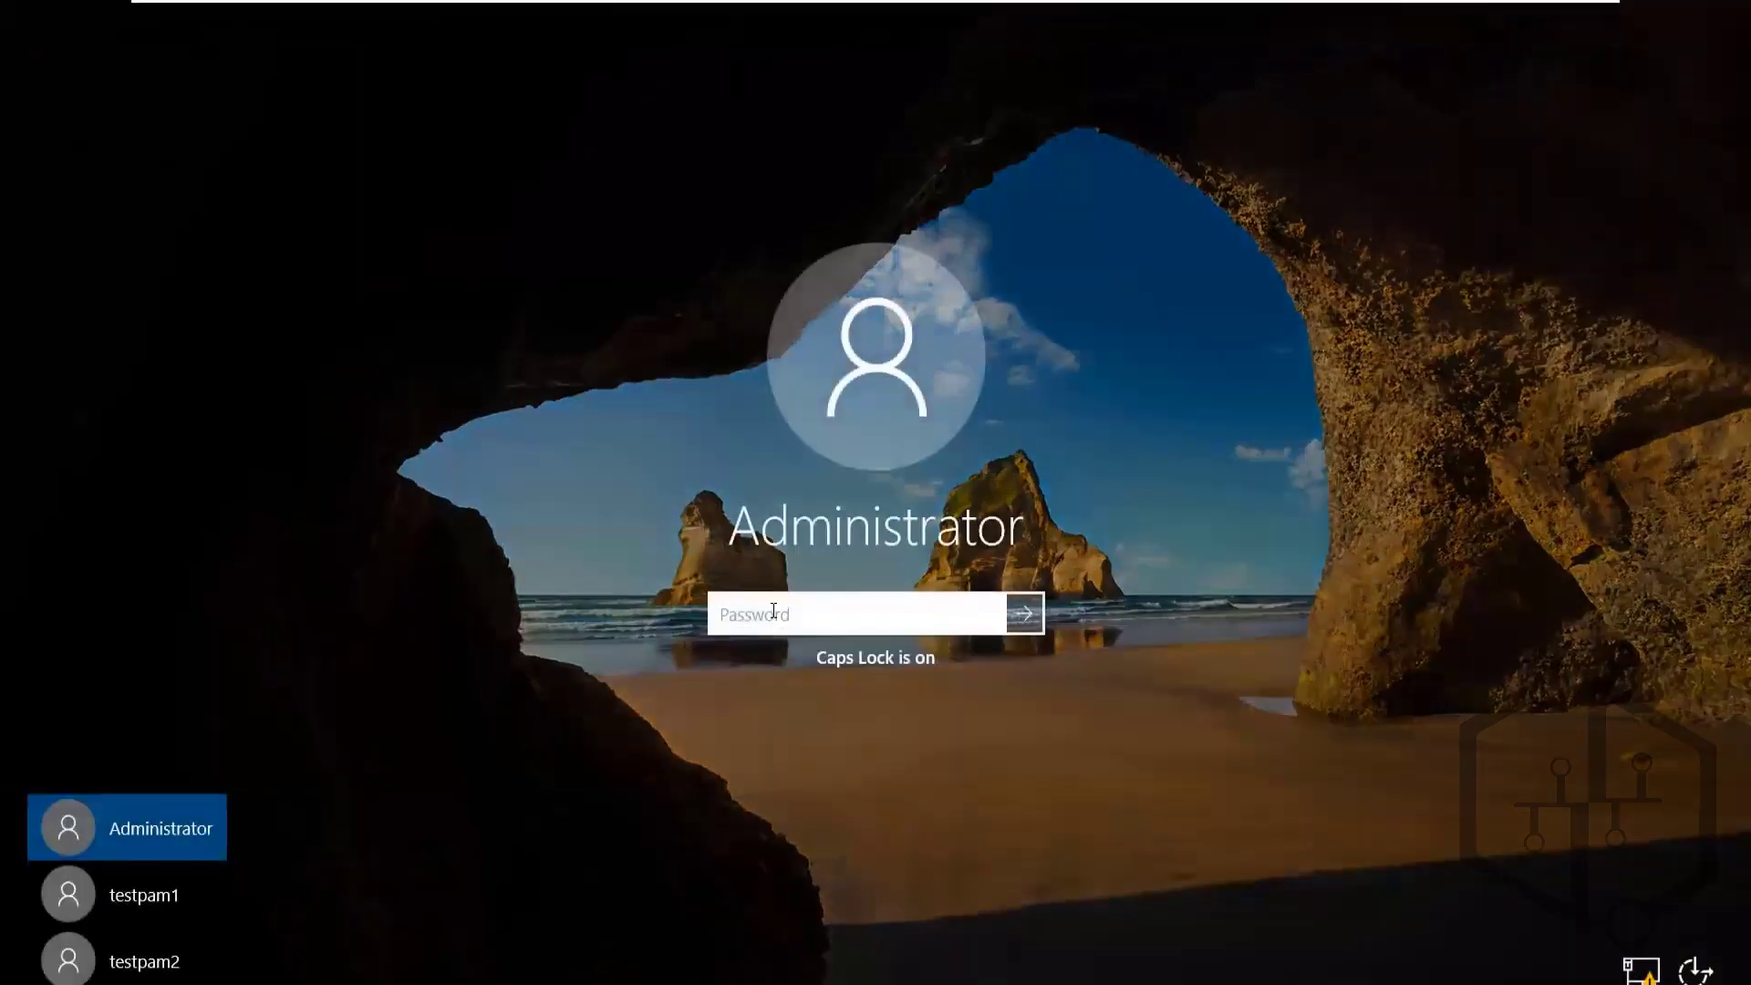
pyautogui.write('*********')
pyautogui.press('Return')
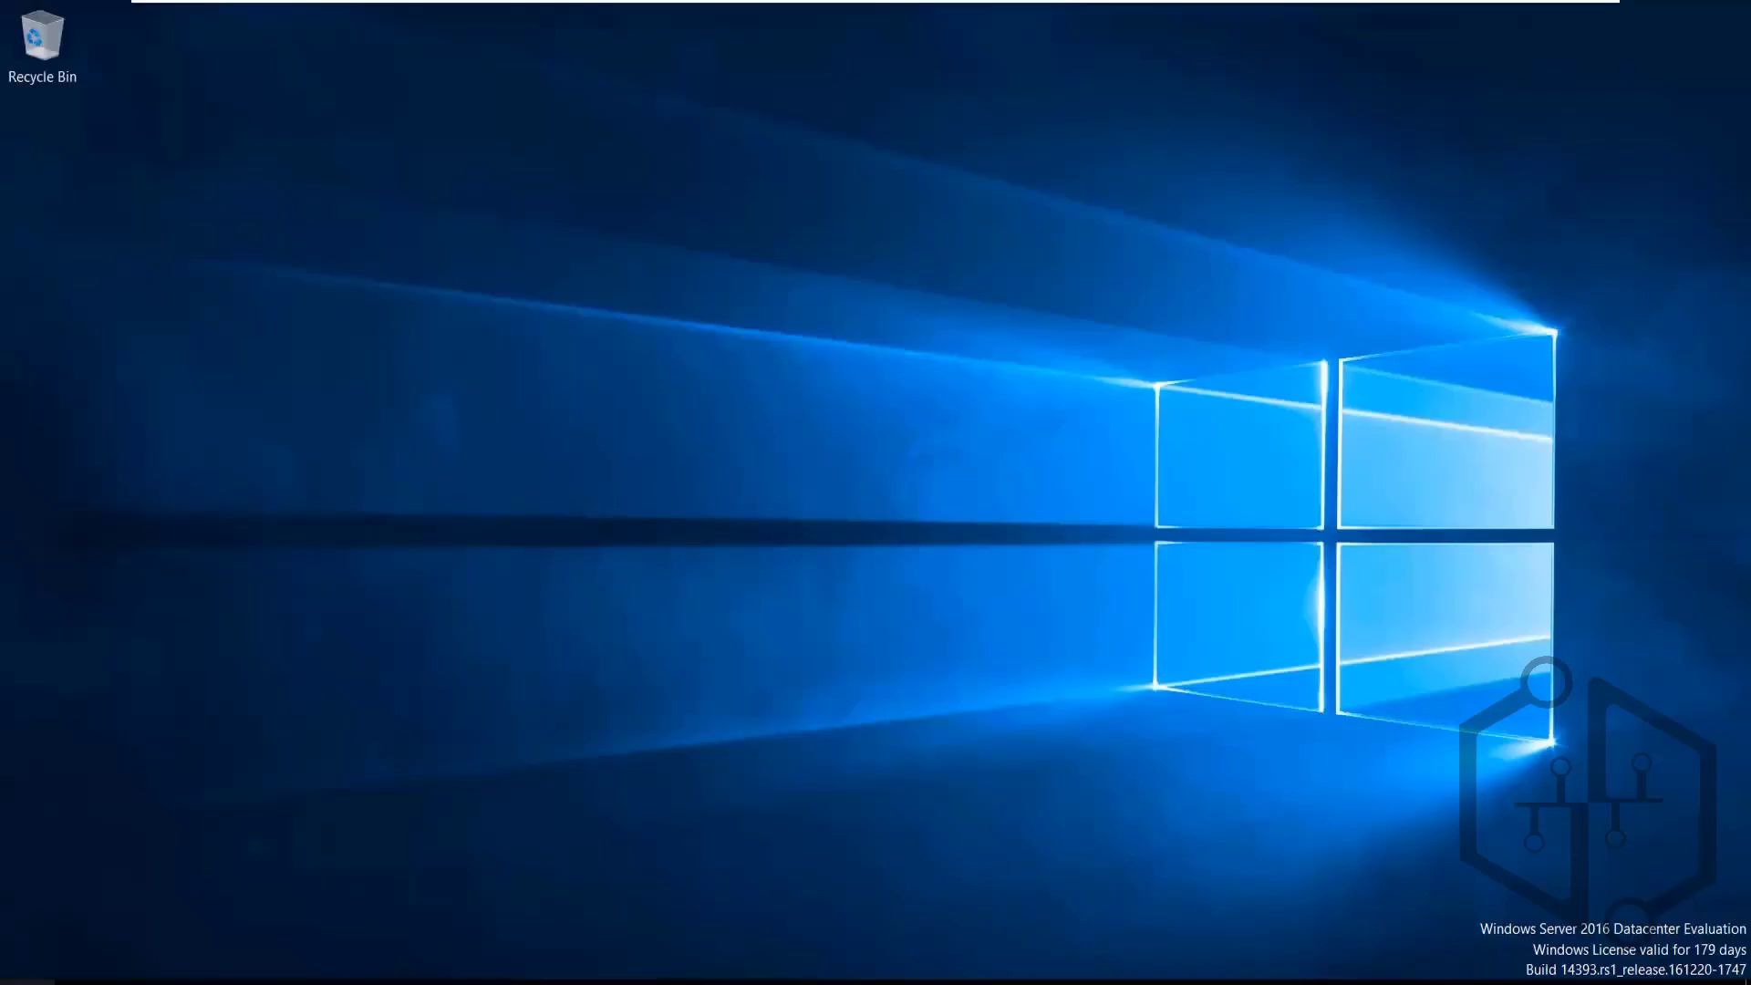
# Run ipconfig in an elevated command prompt opened via Win+X > Run
pyautogui.press('super+x')
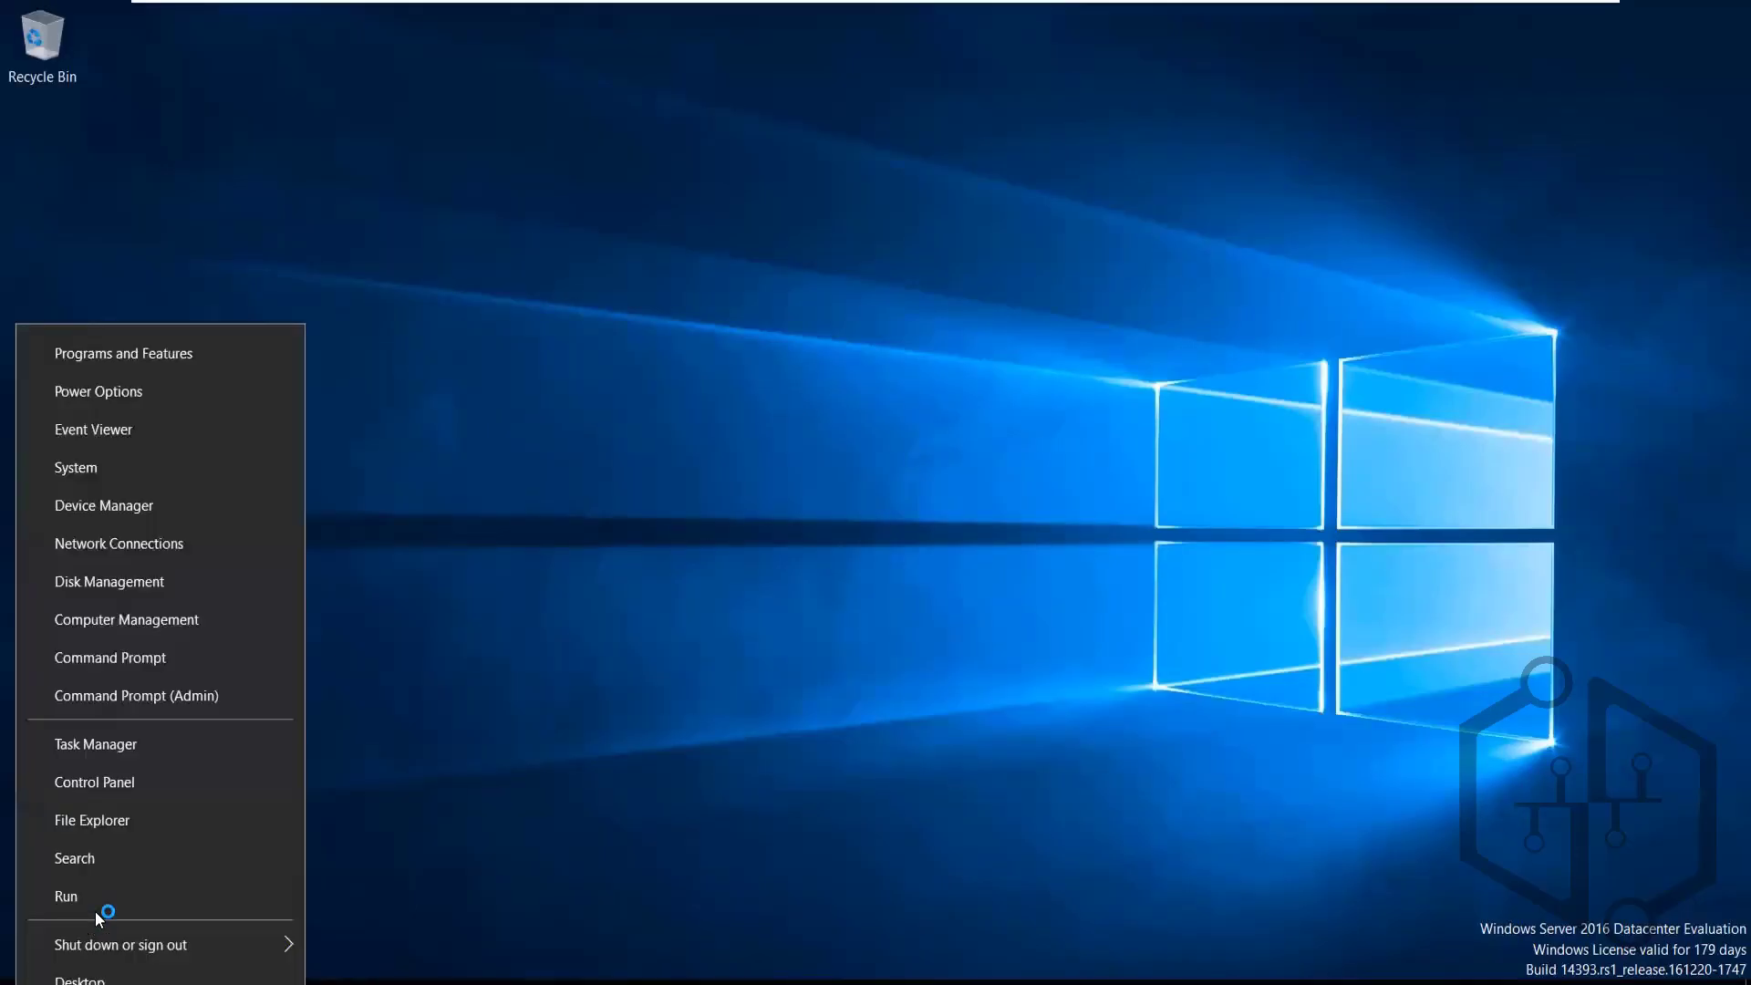
pyautogui.click(97, 907)
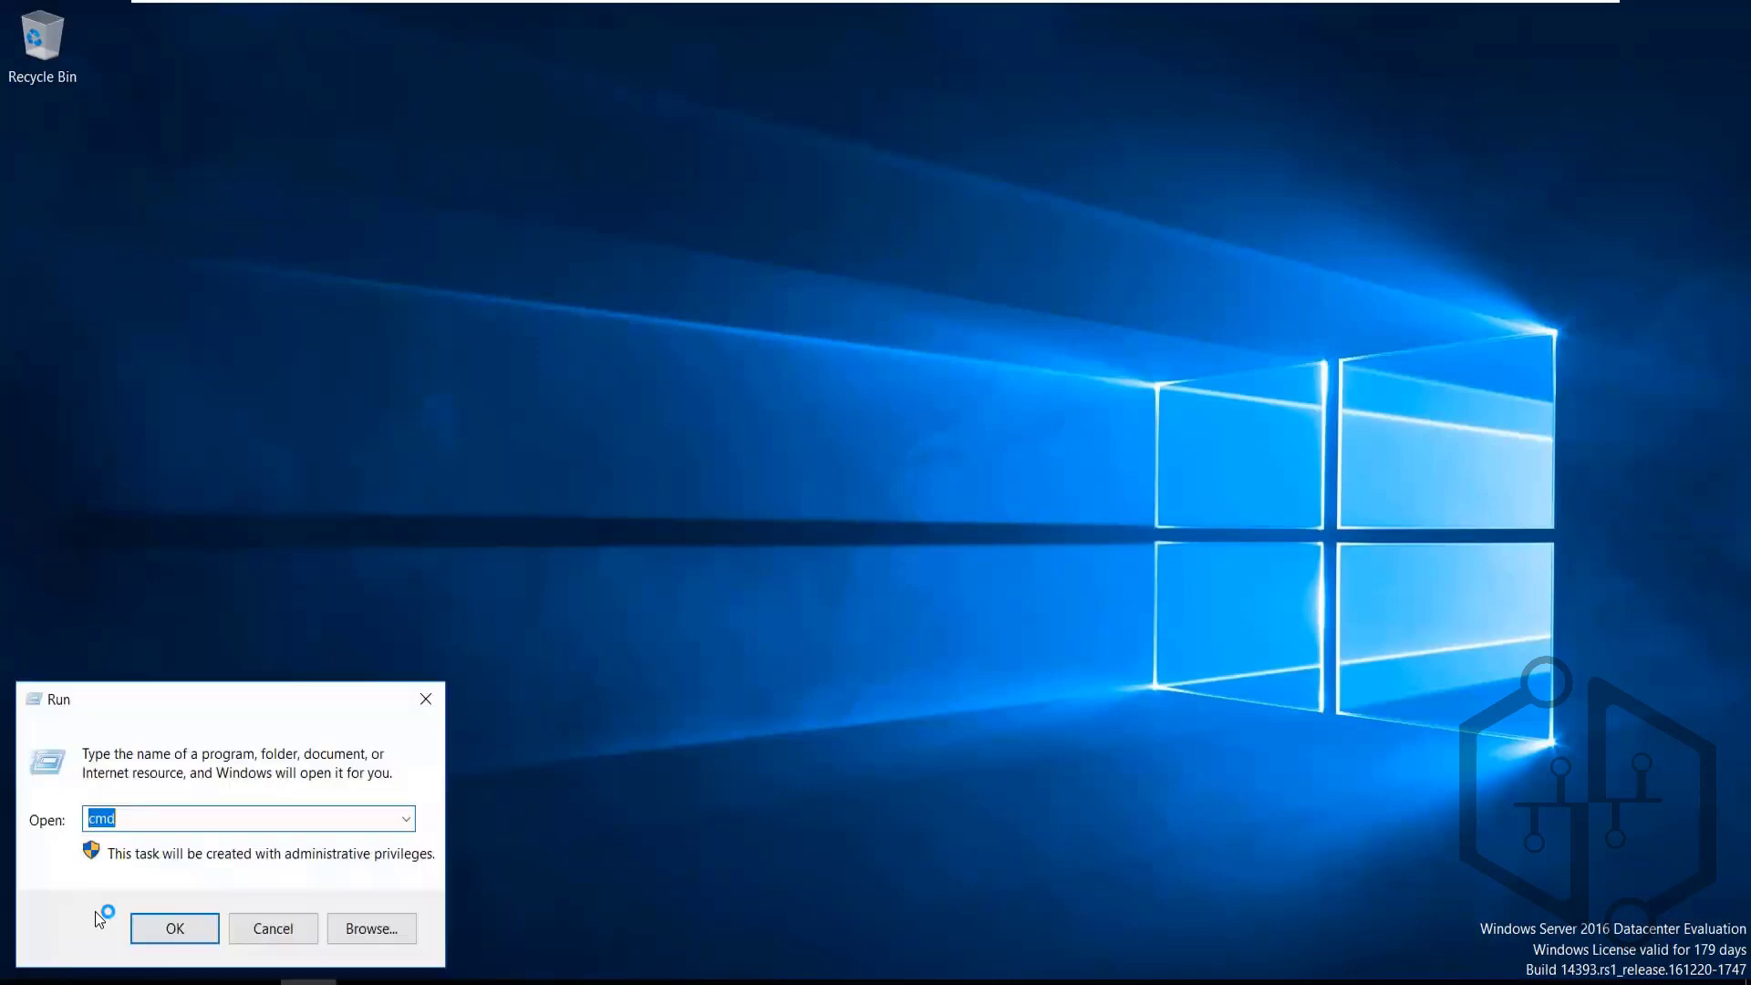
pyautogui.press('Return')
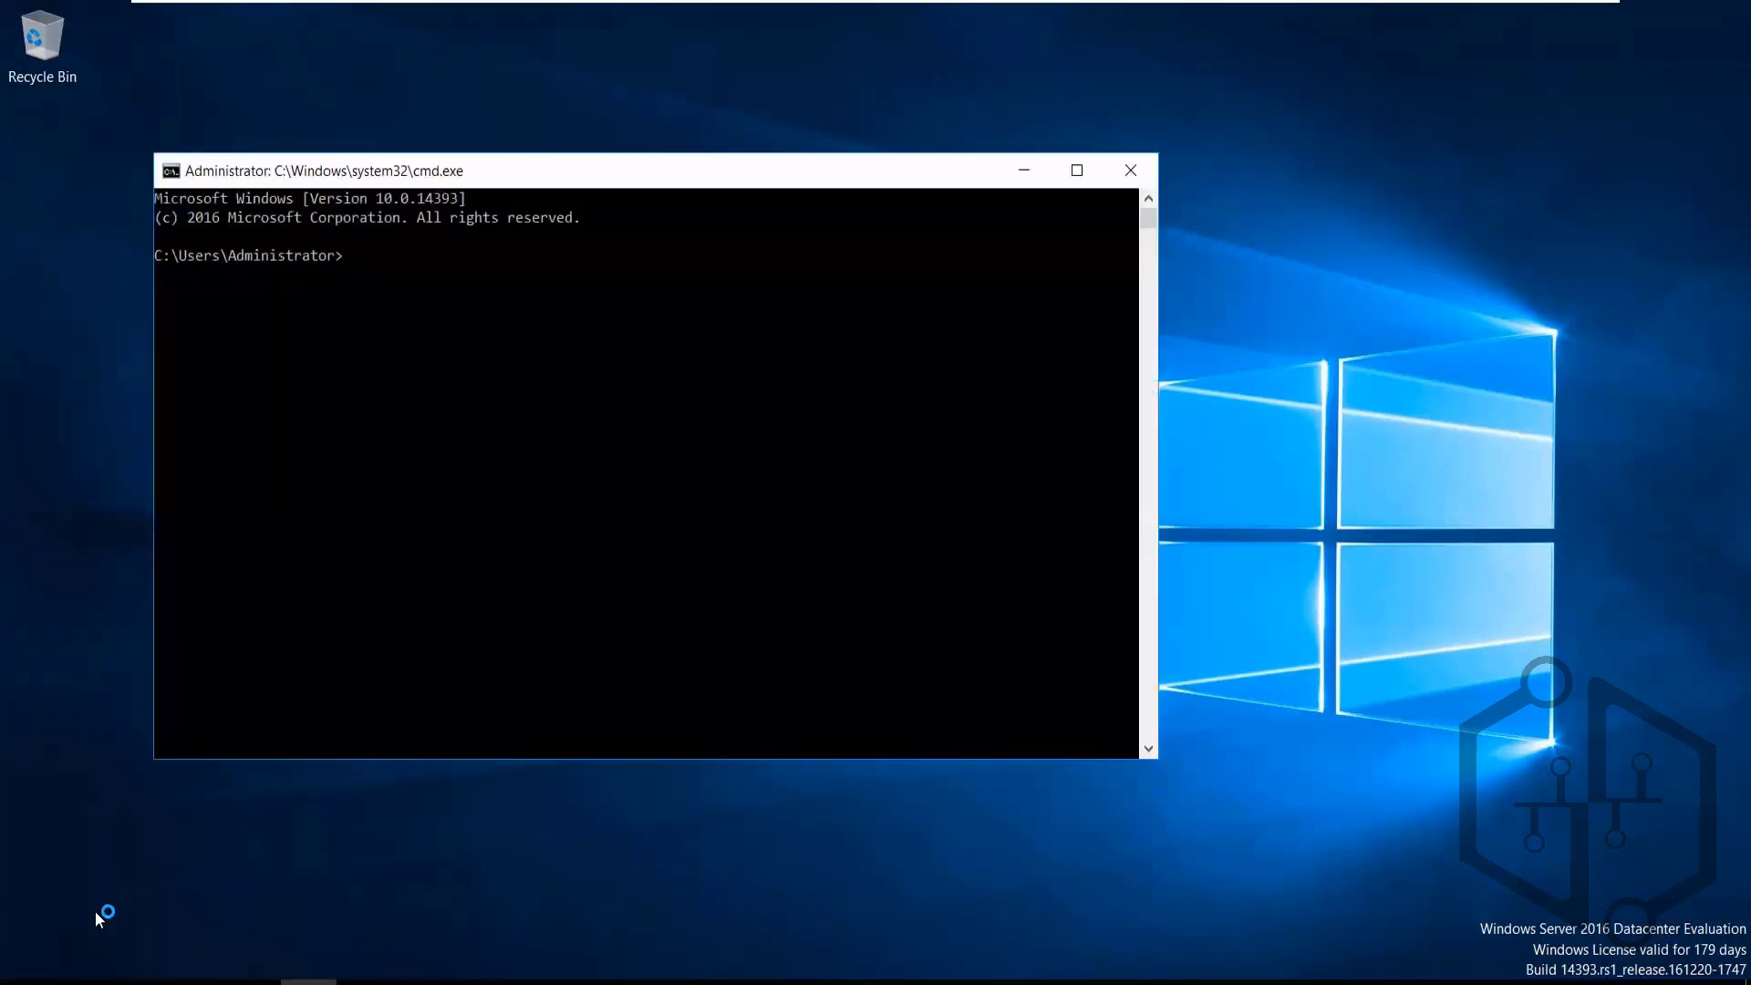
pyautogui.write('ipconi')
pyautogui.press('BackSpace')
pyautogui.write('fig')
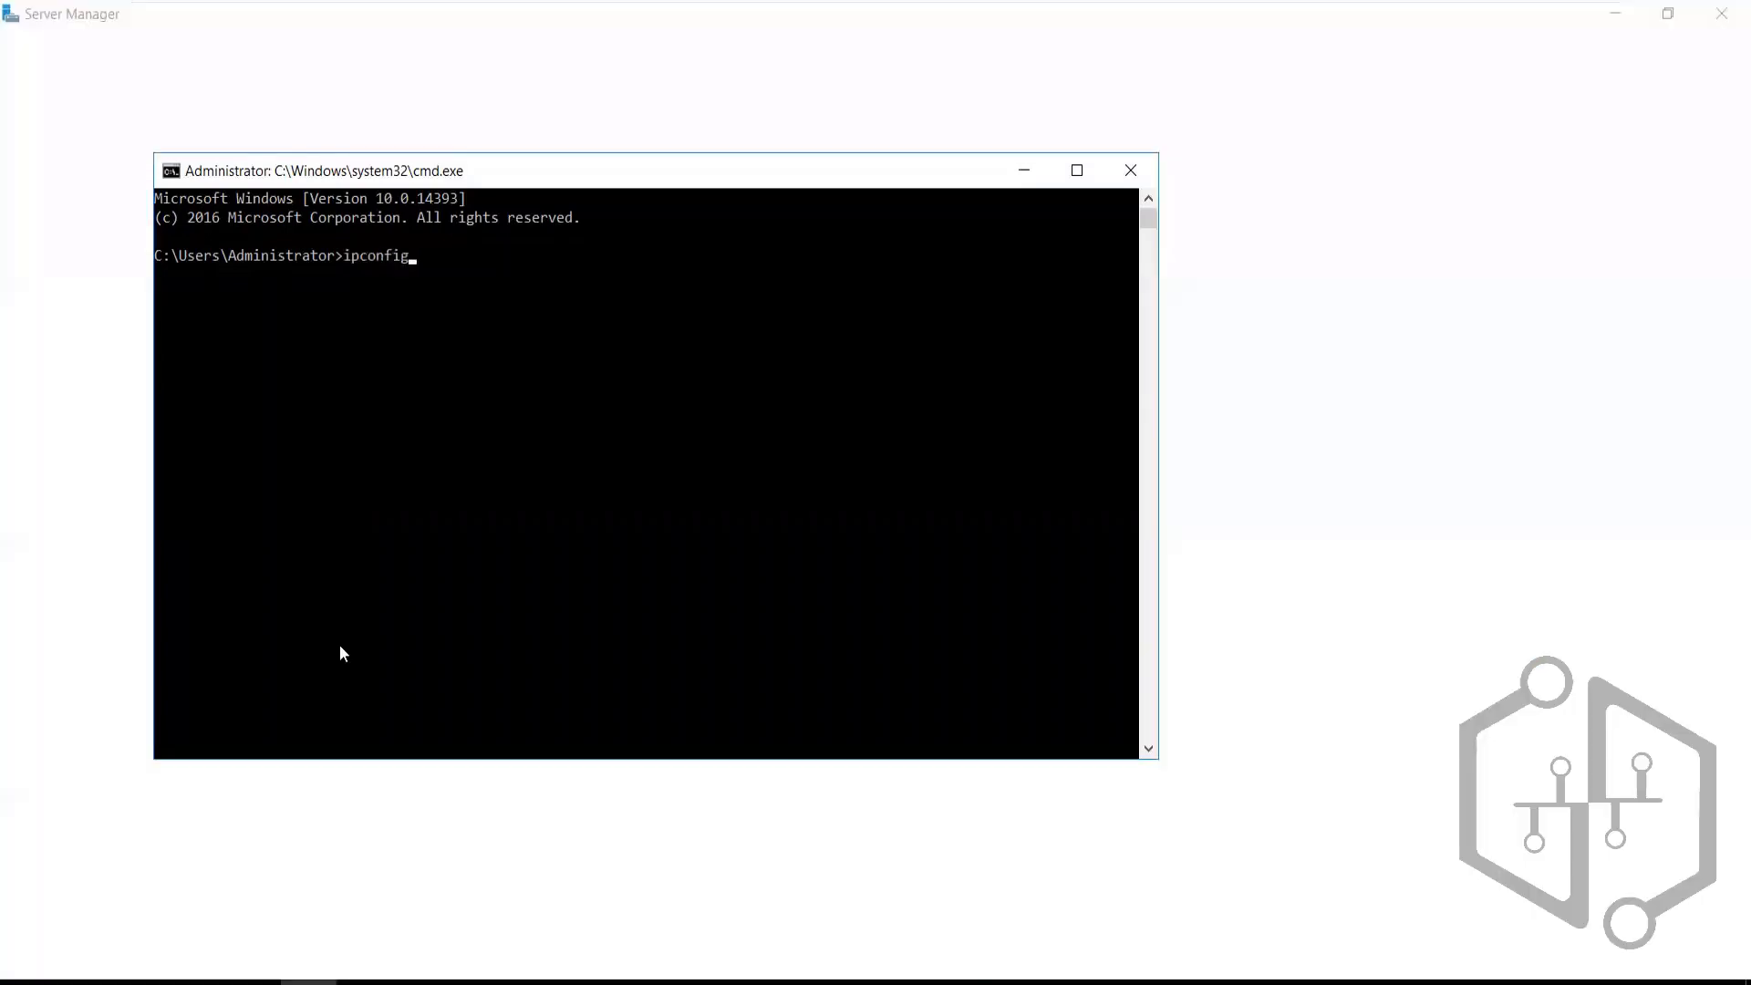
pyautogui.press('Return')
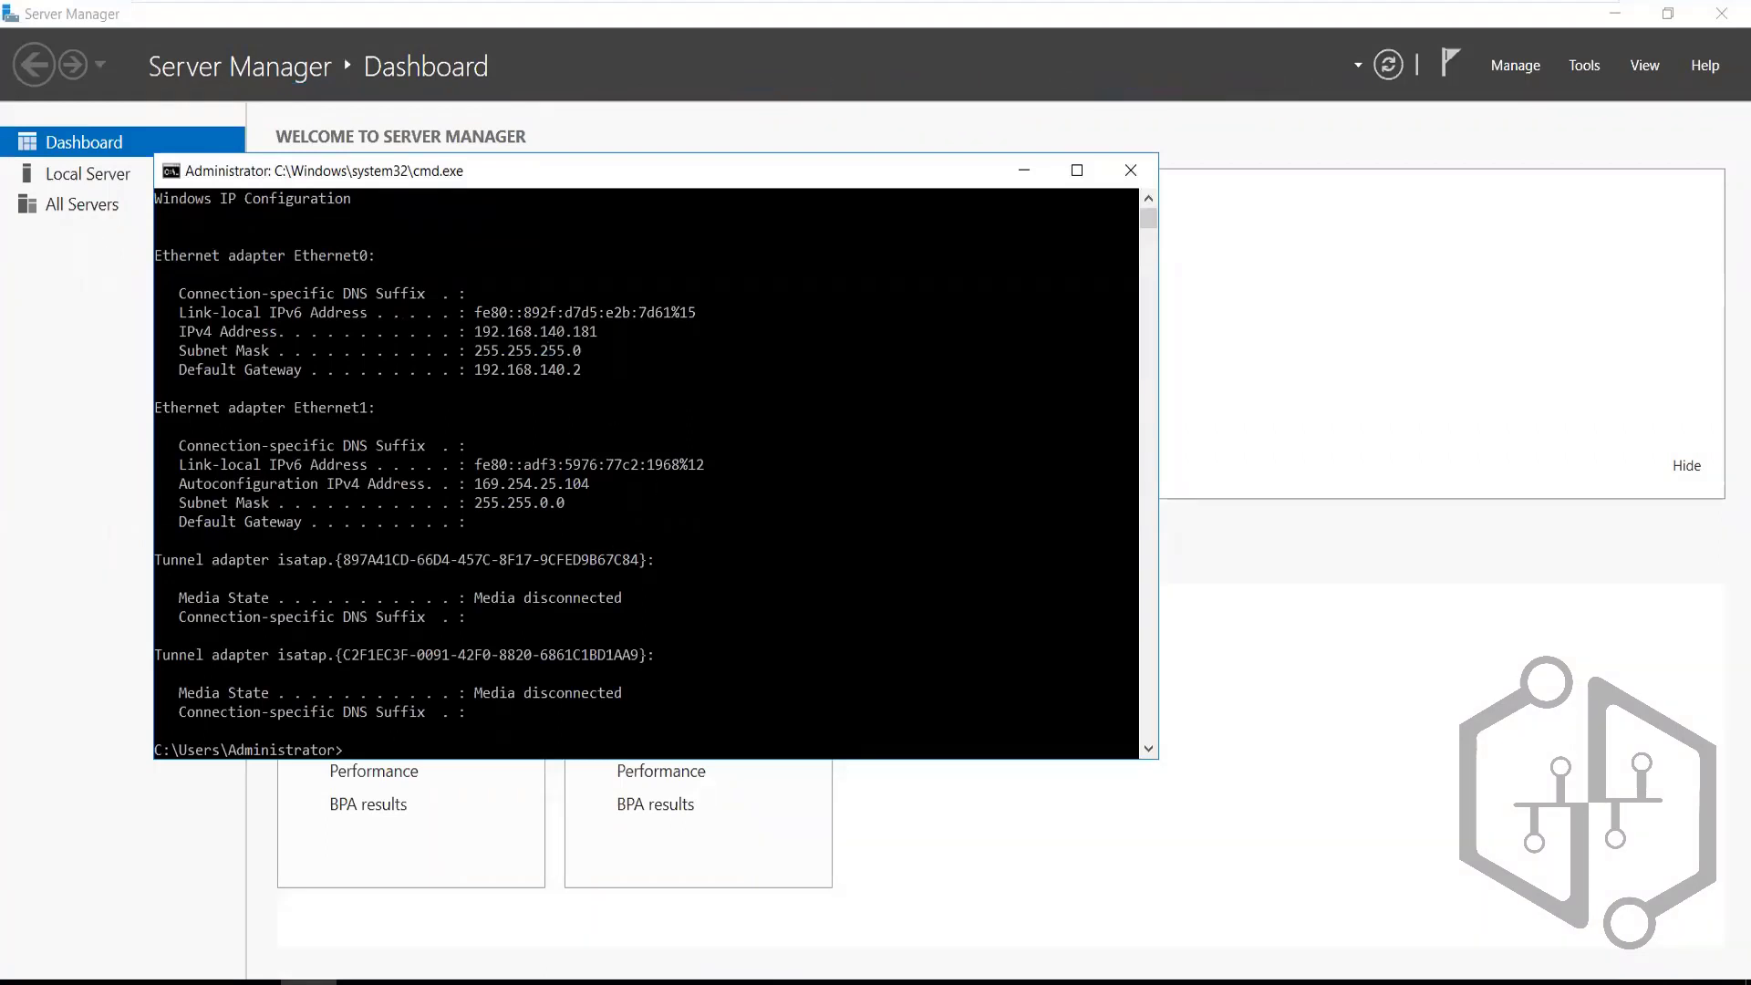
# Open Network Connections and review Ethernet1's IPv4 settings (192.168.140.182) without changes
pyautogui.rightClick(1547, 972)
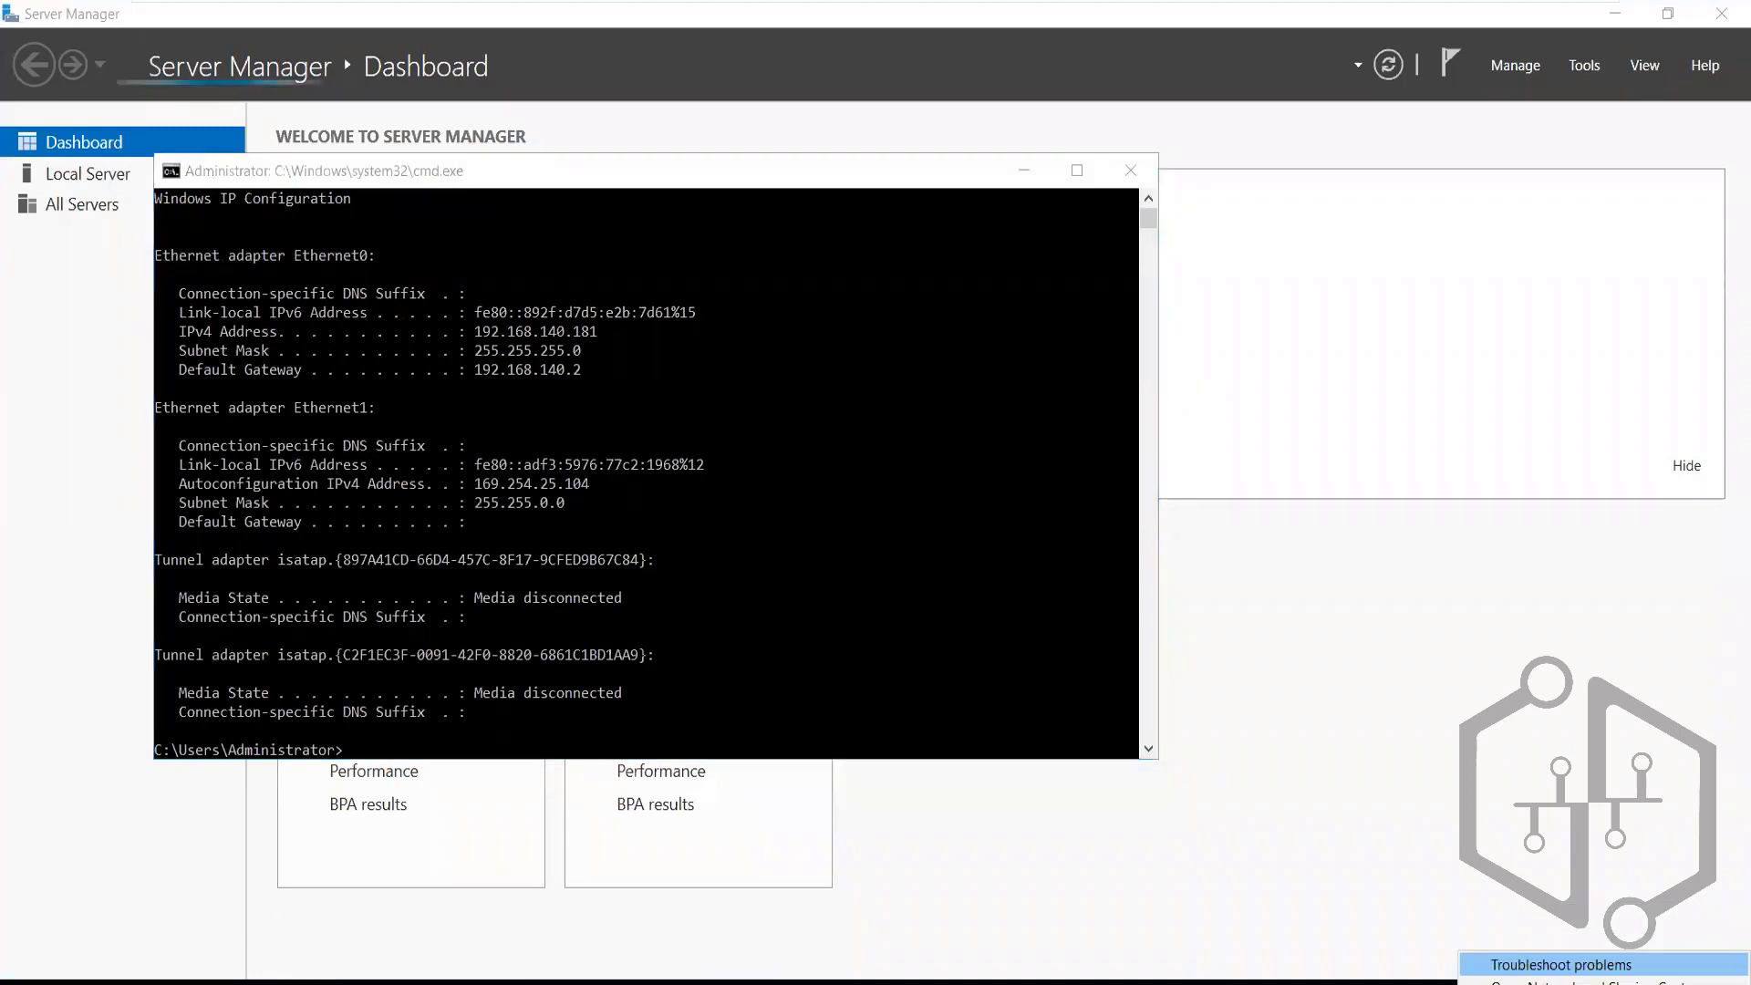
pyautogui.click(1328, 490)
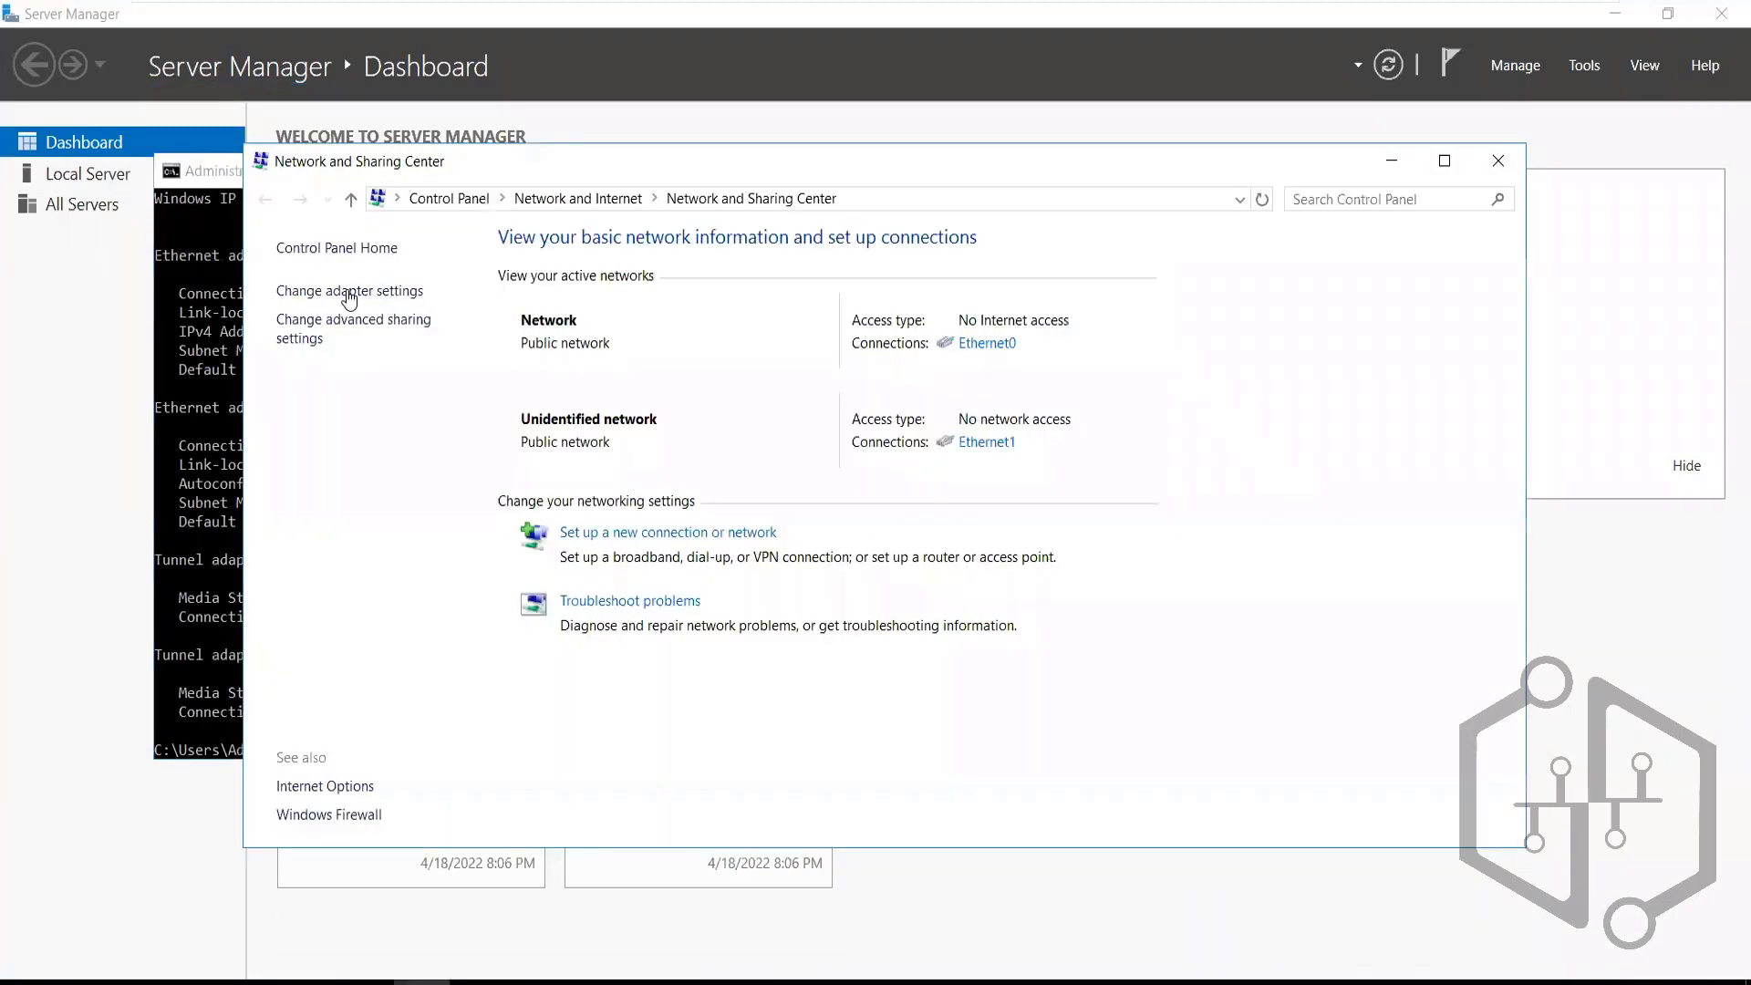
pyautogui.click(348, 297)
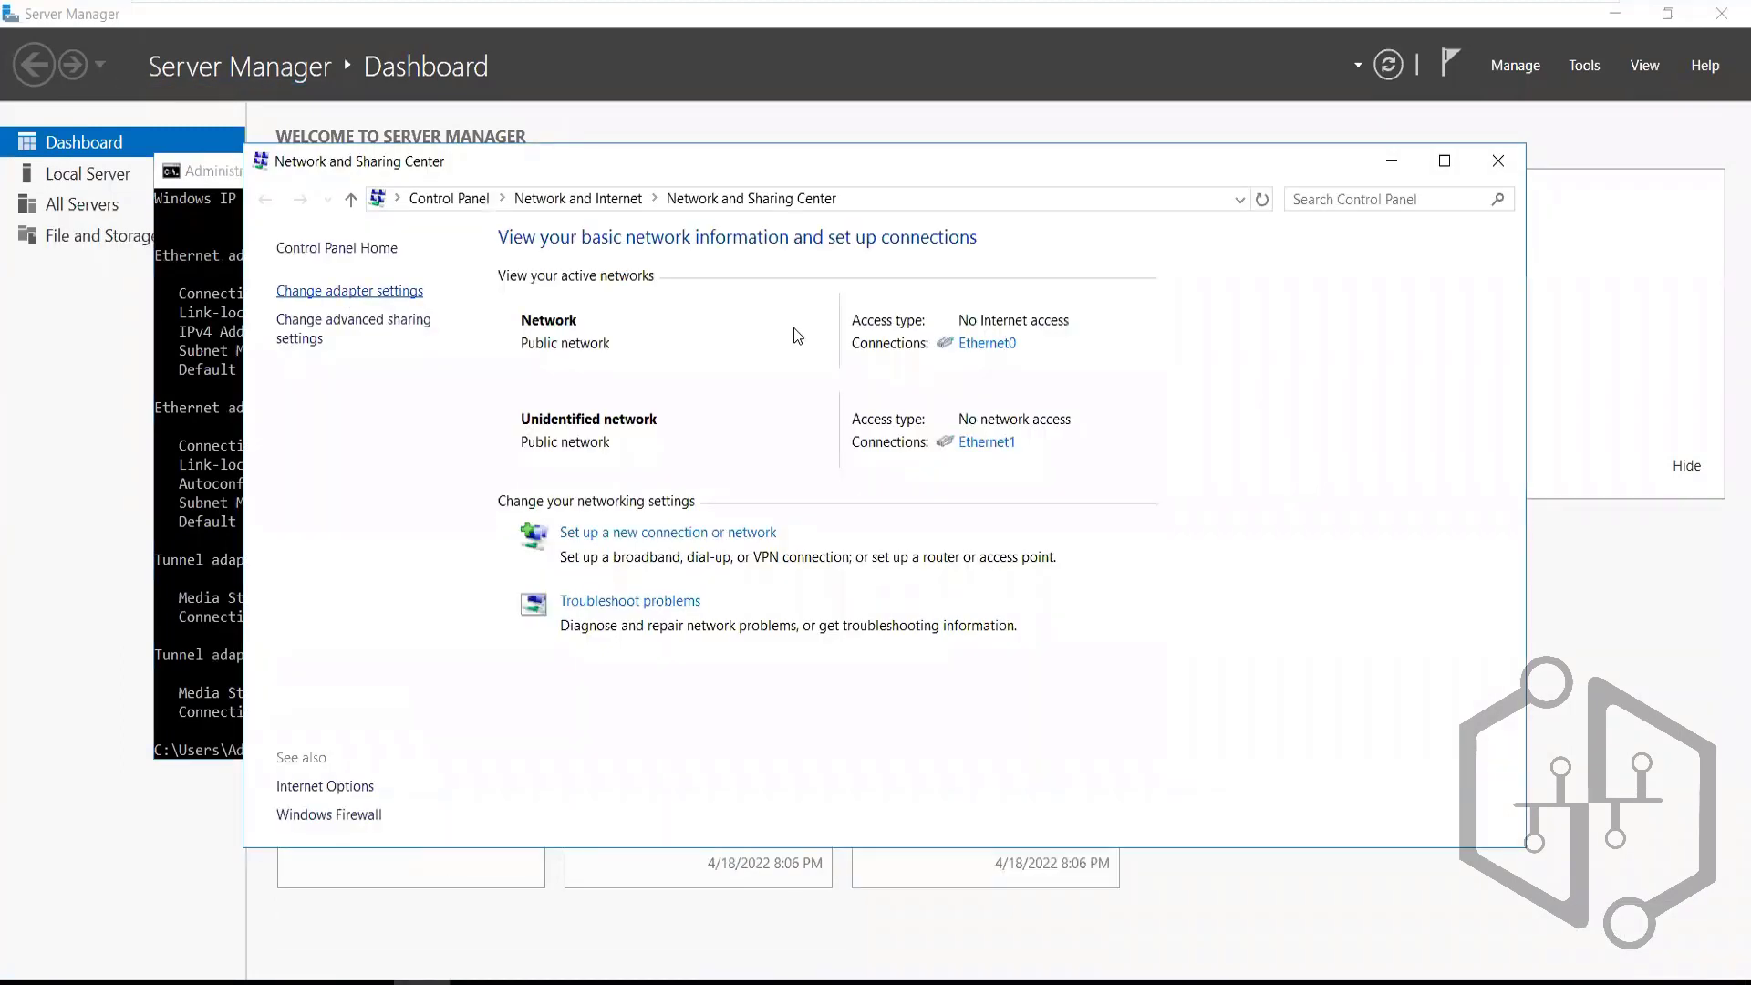
pyautogui.rightClick(744, 345)
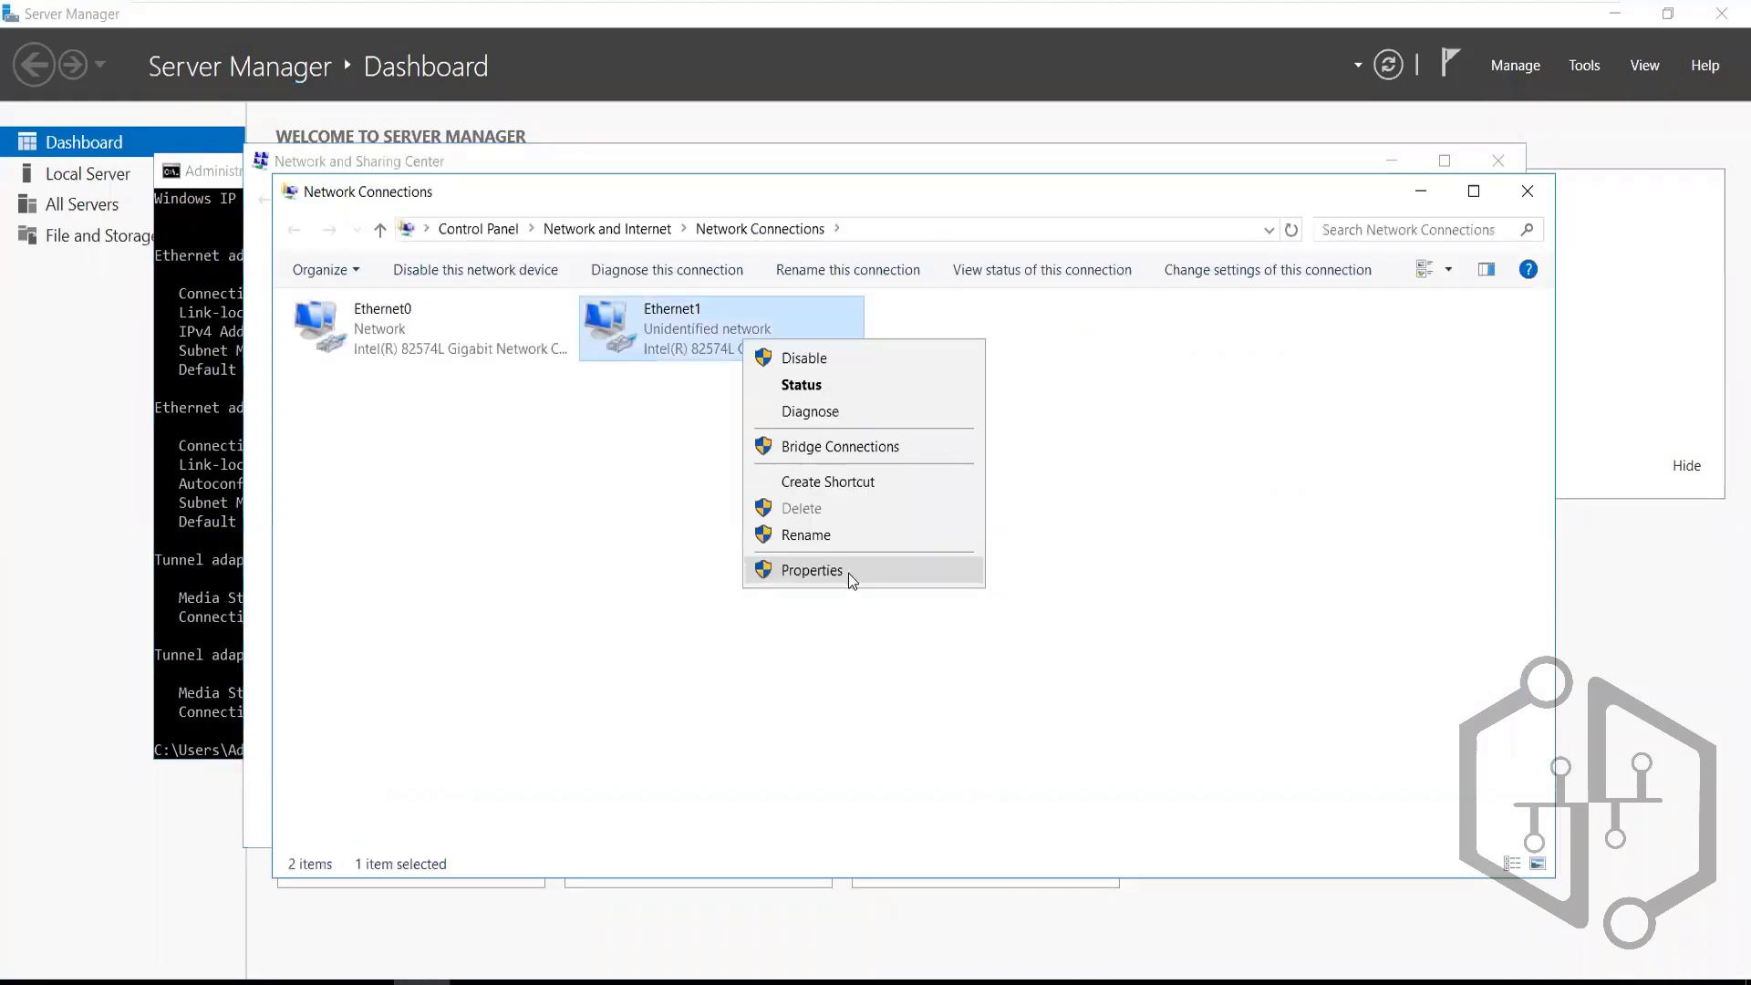
pyautogui.click(848, 573)
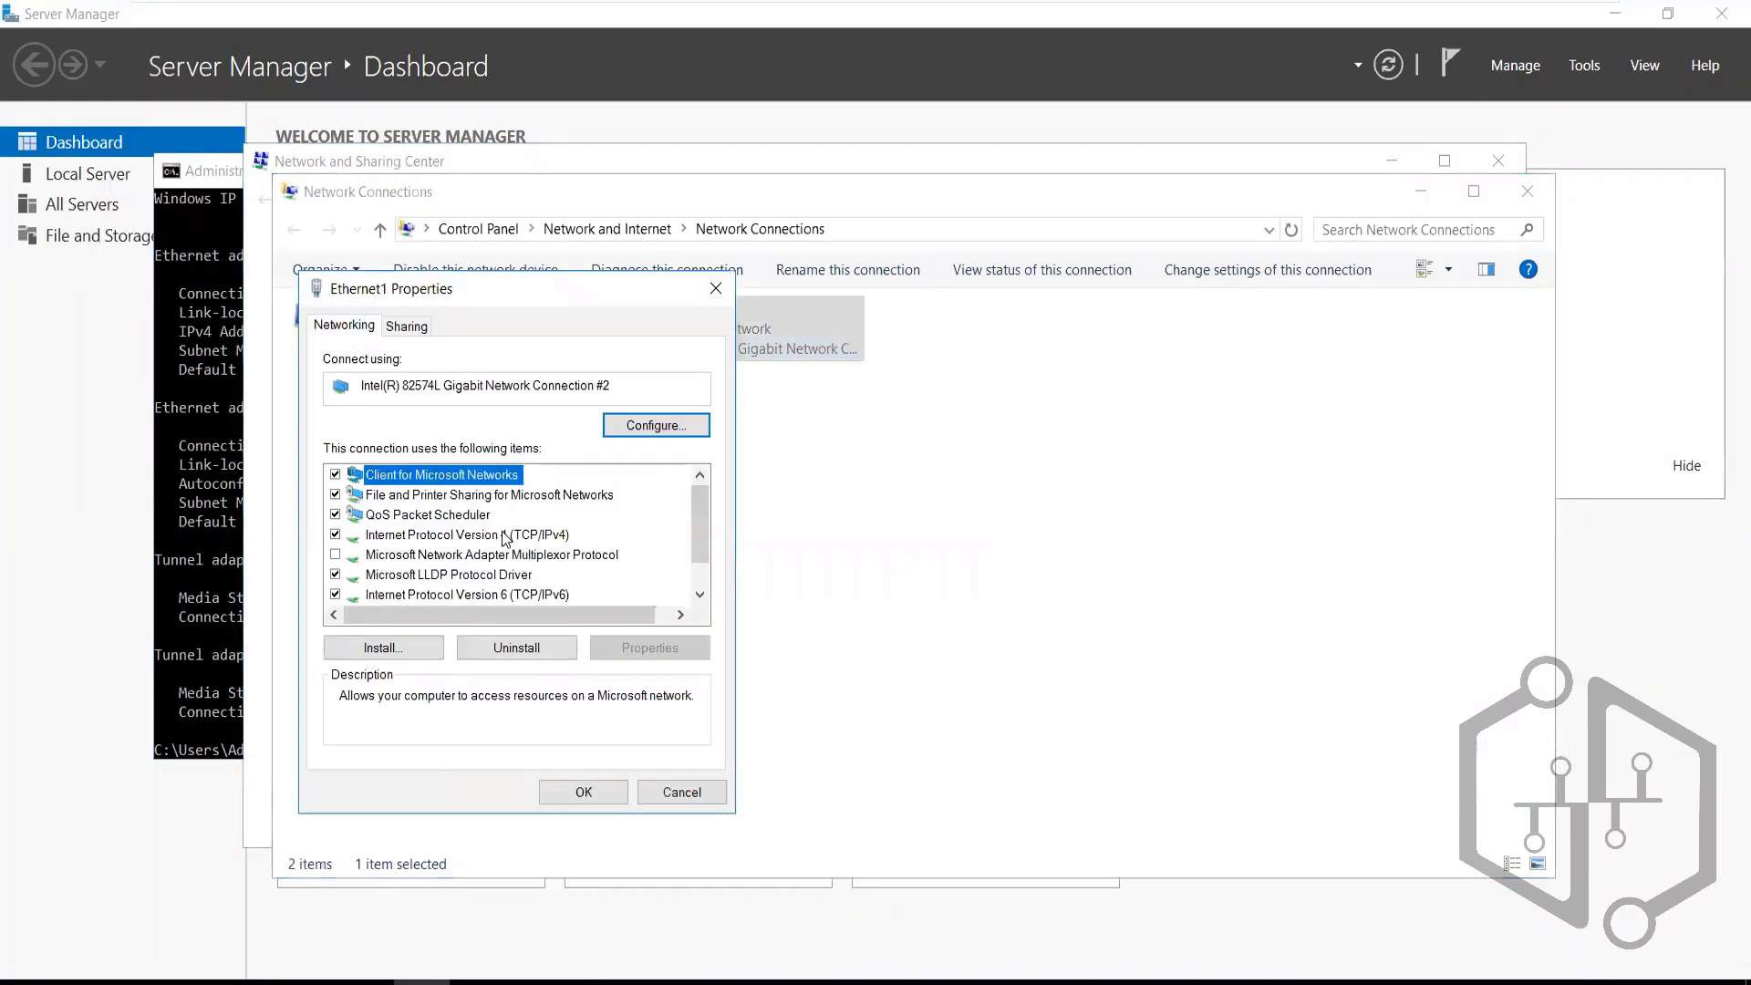
pyautogui.click(506, 536)
pyautogui.click(642, 647)
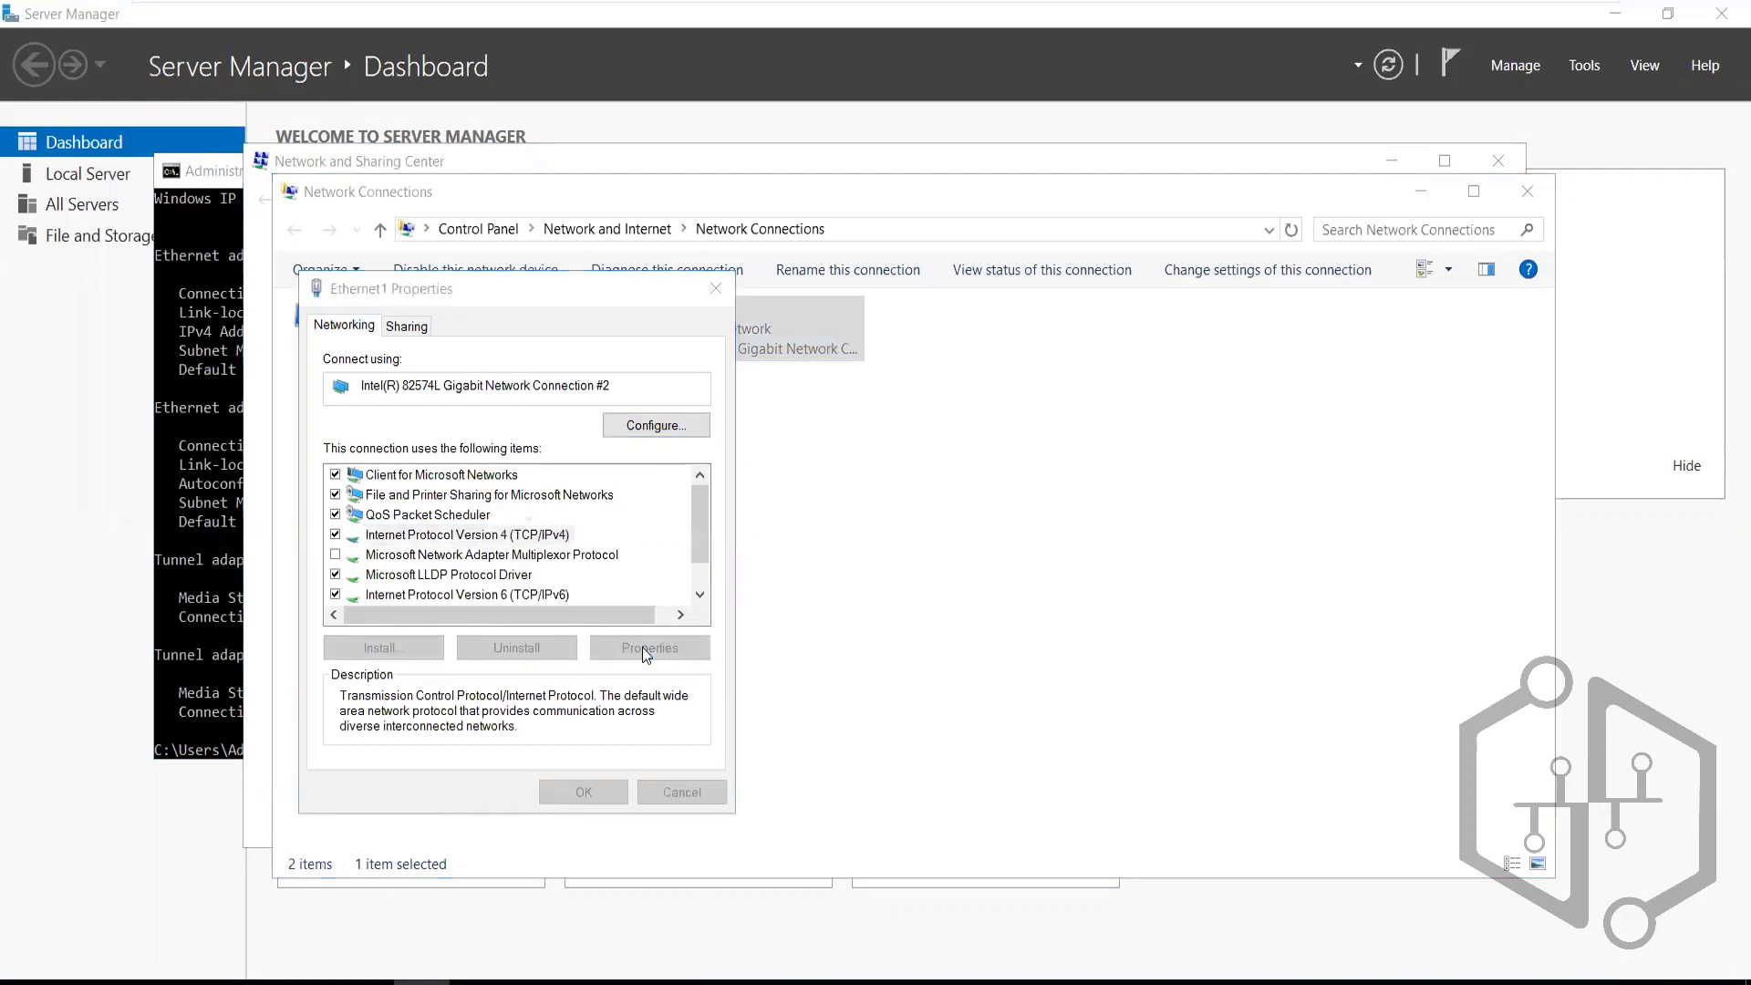
pyautogui.click(739, 380)
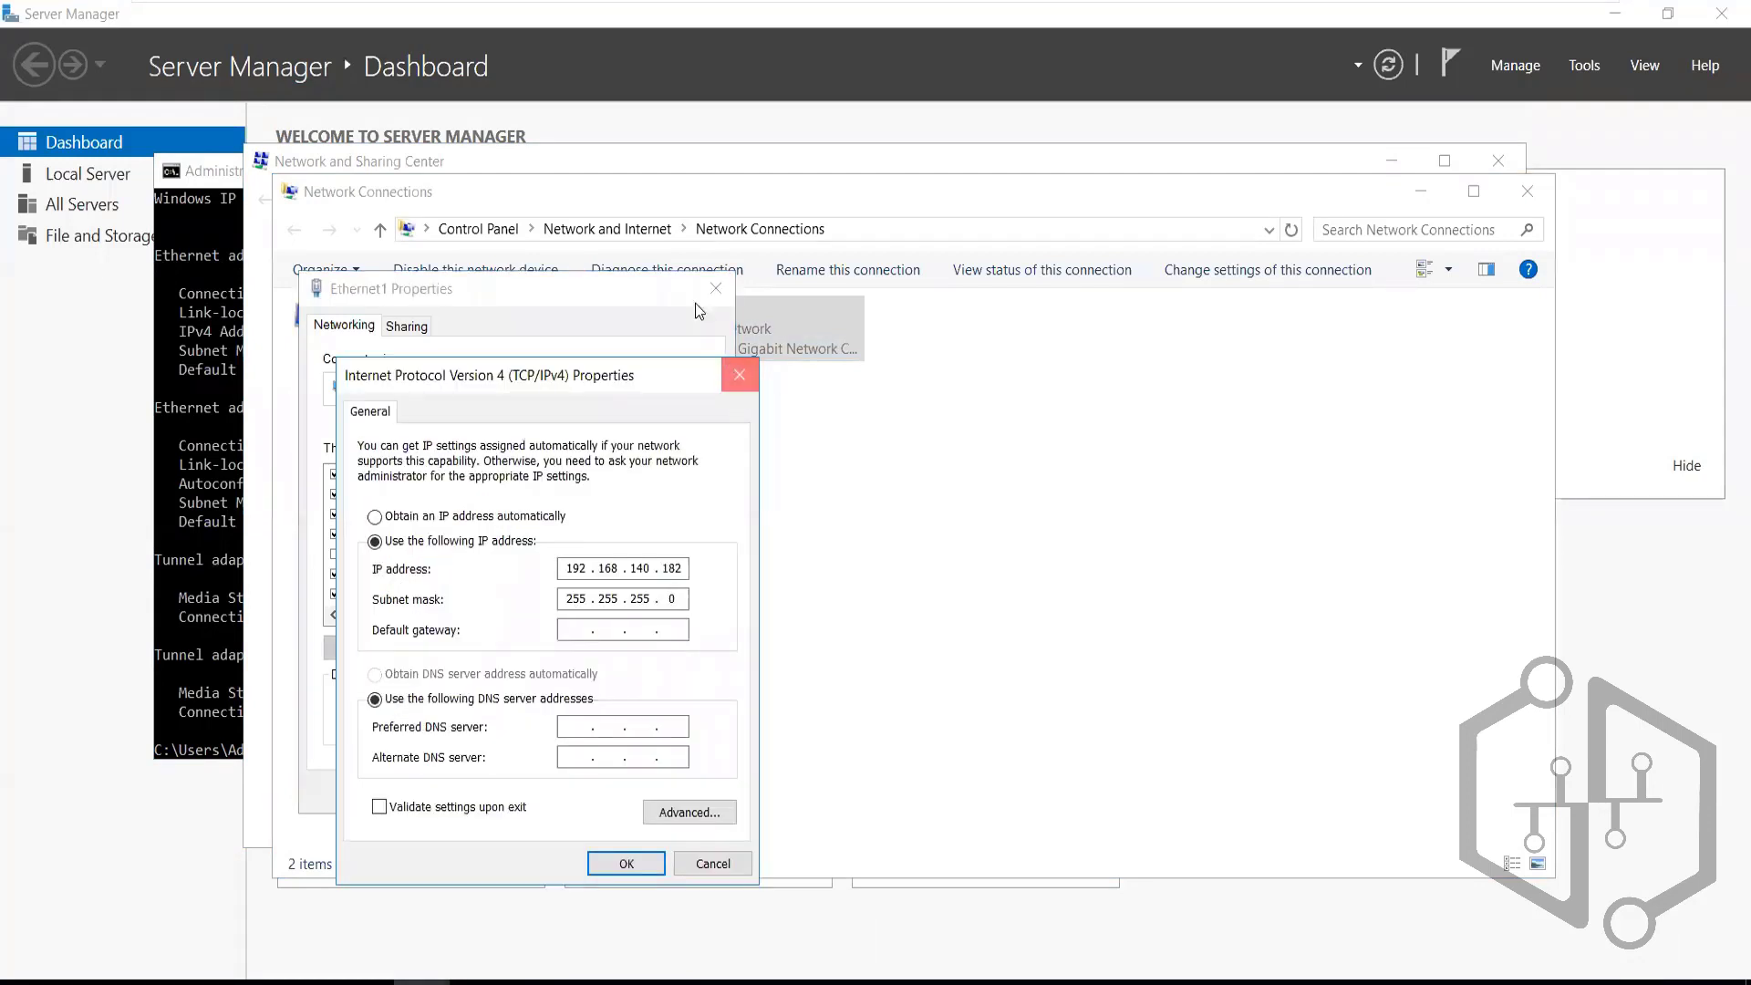
pyautogui.click(716, 288)
# Review Ethernet0's IPv4 settings (192.168.140.181) and rerun ipconfig in the console
pyautogui.rightClick(384, 337)
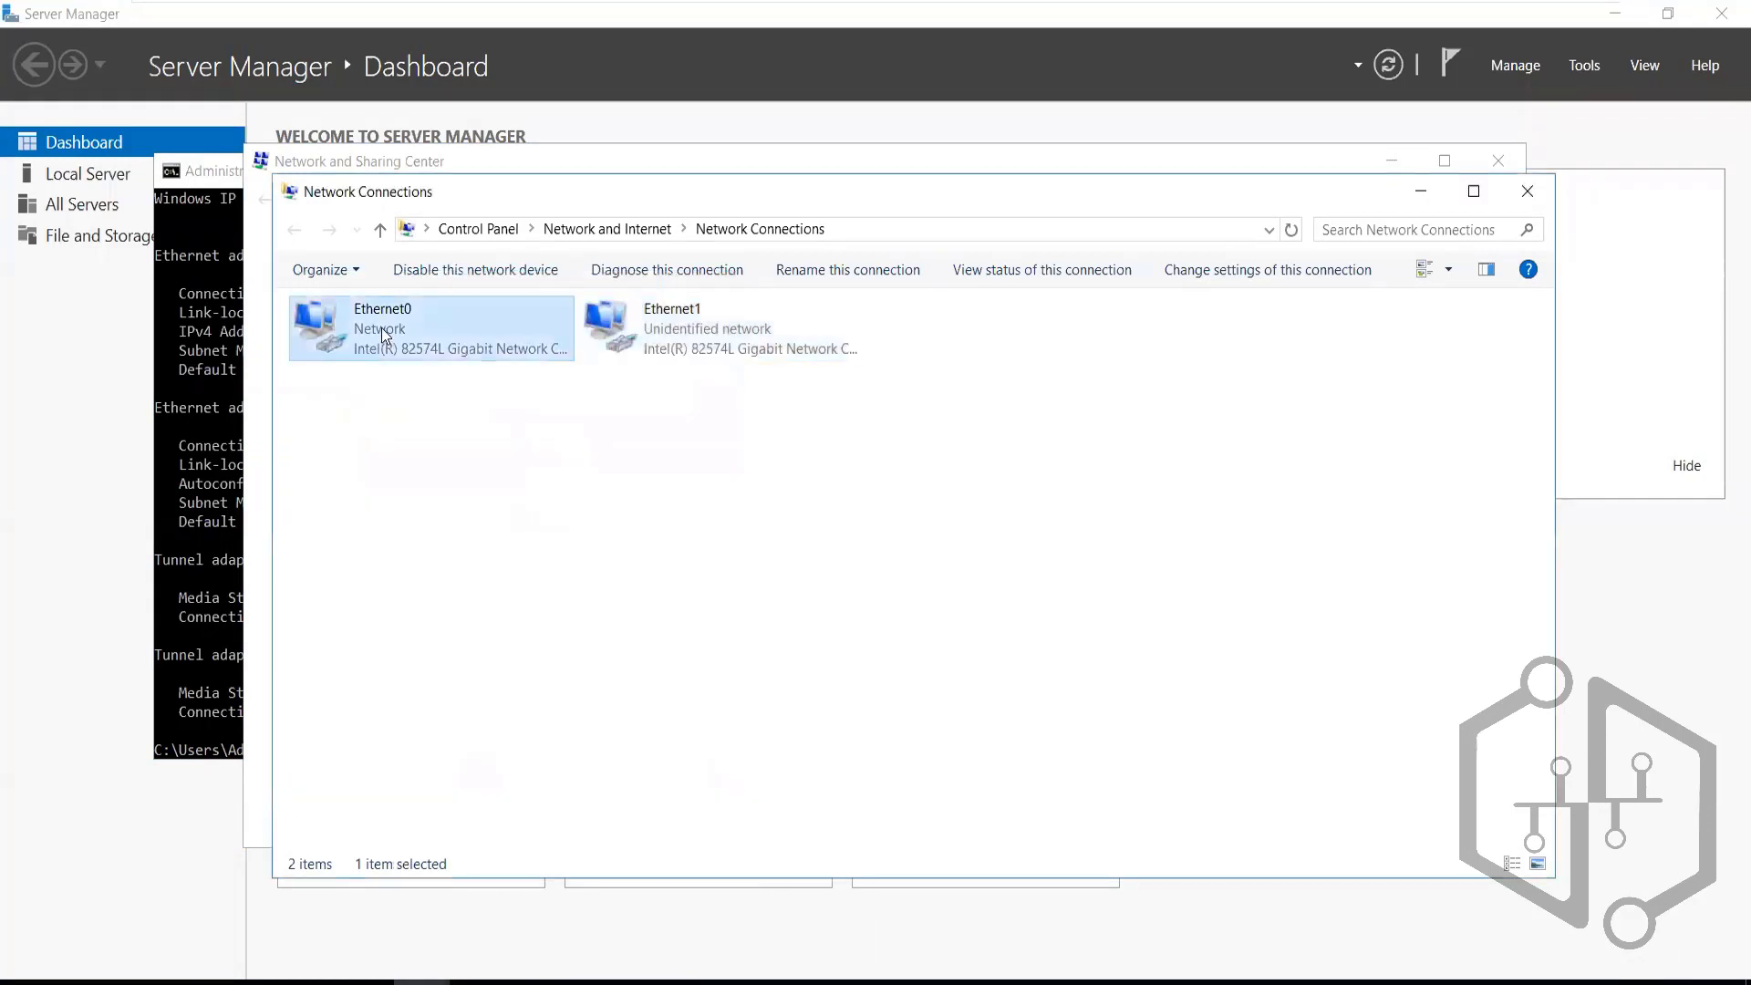
pyautogui.click(484, 560)
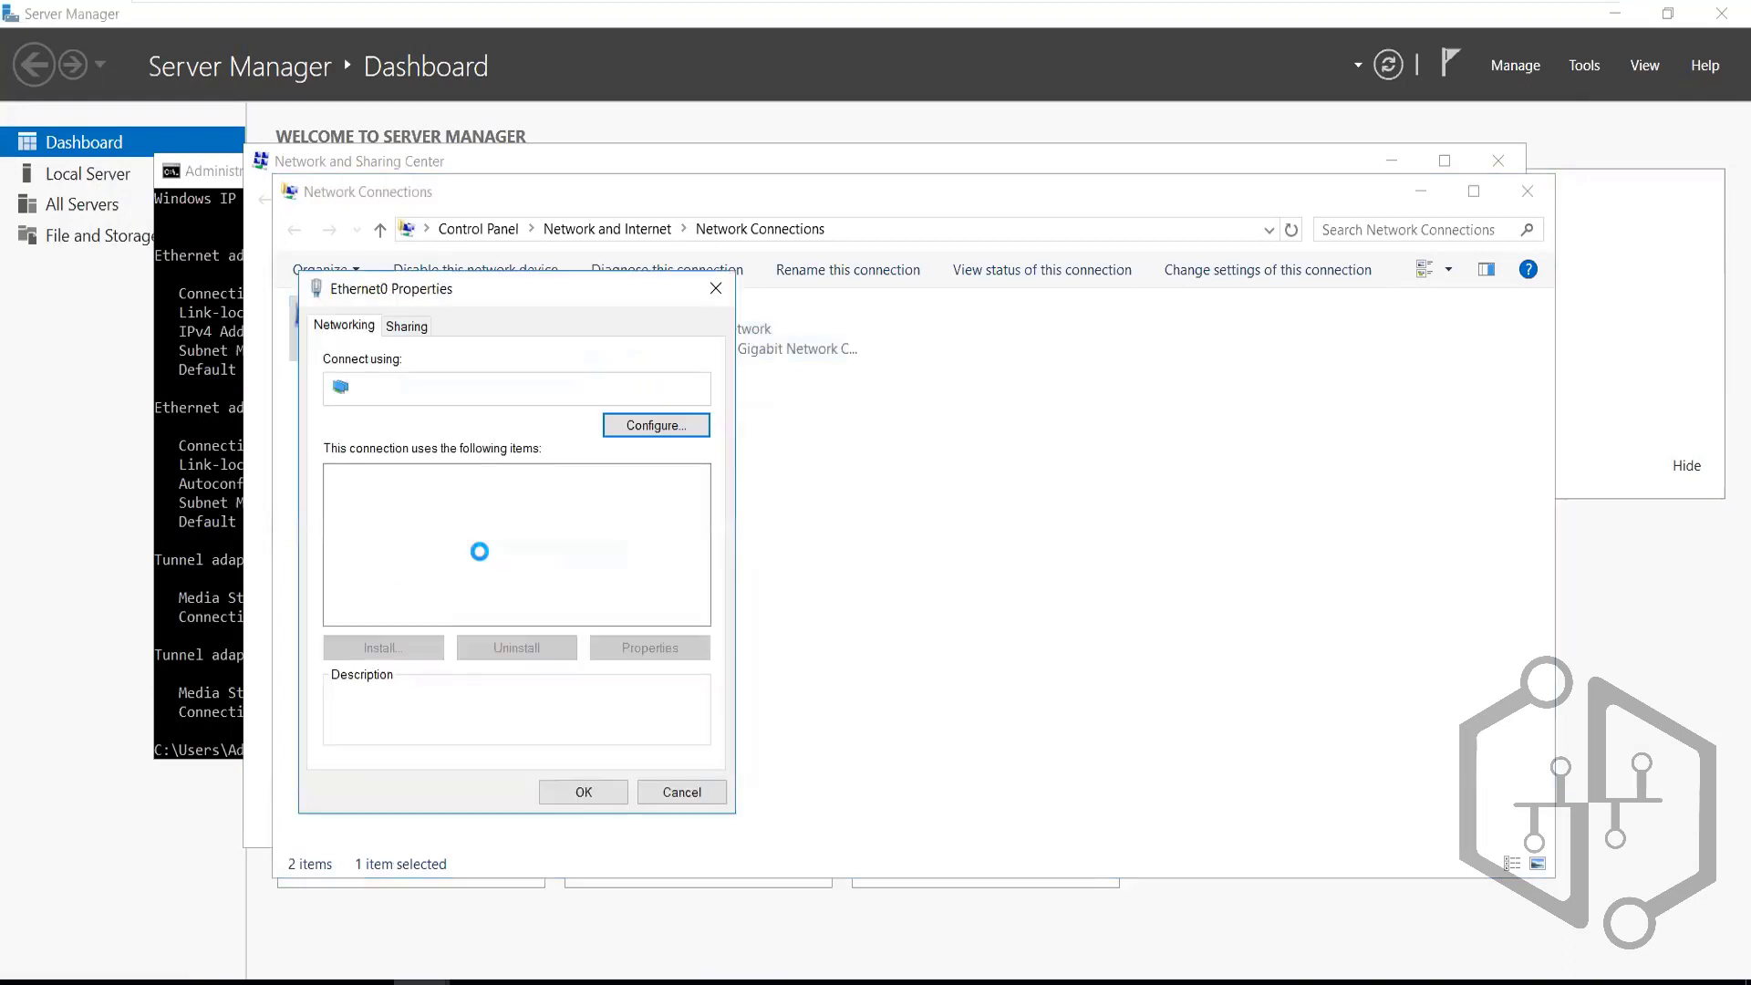
pyautogui.click(504, 536)
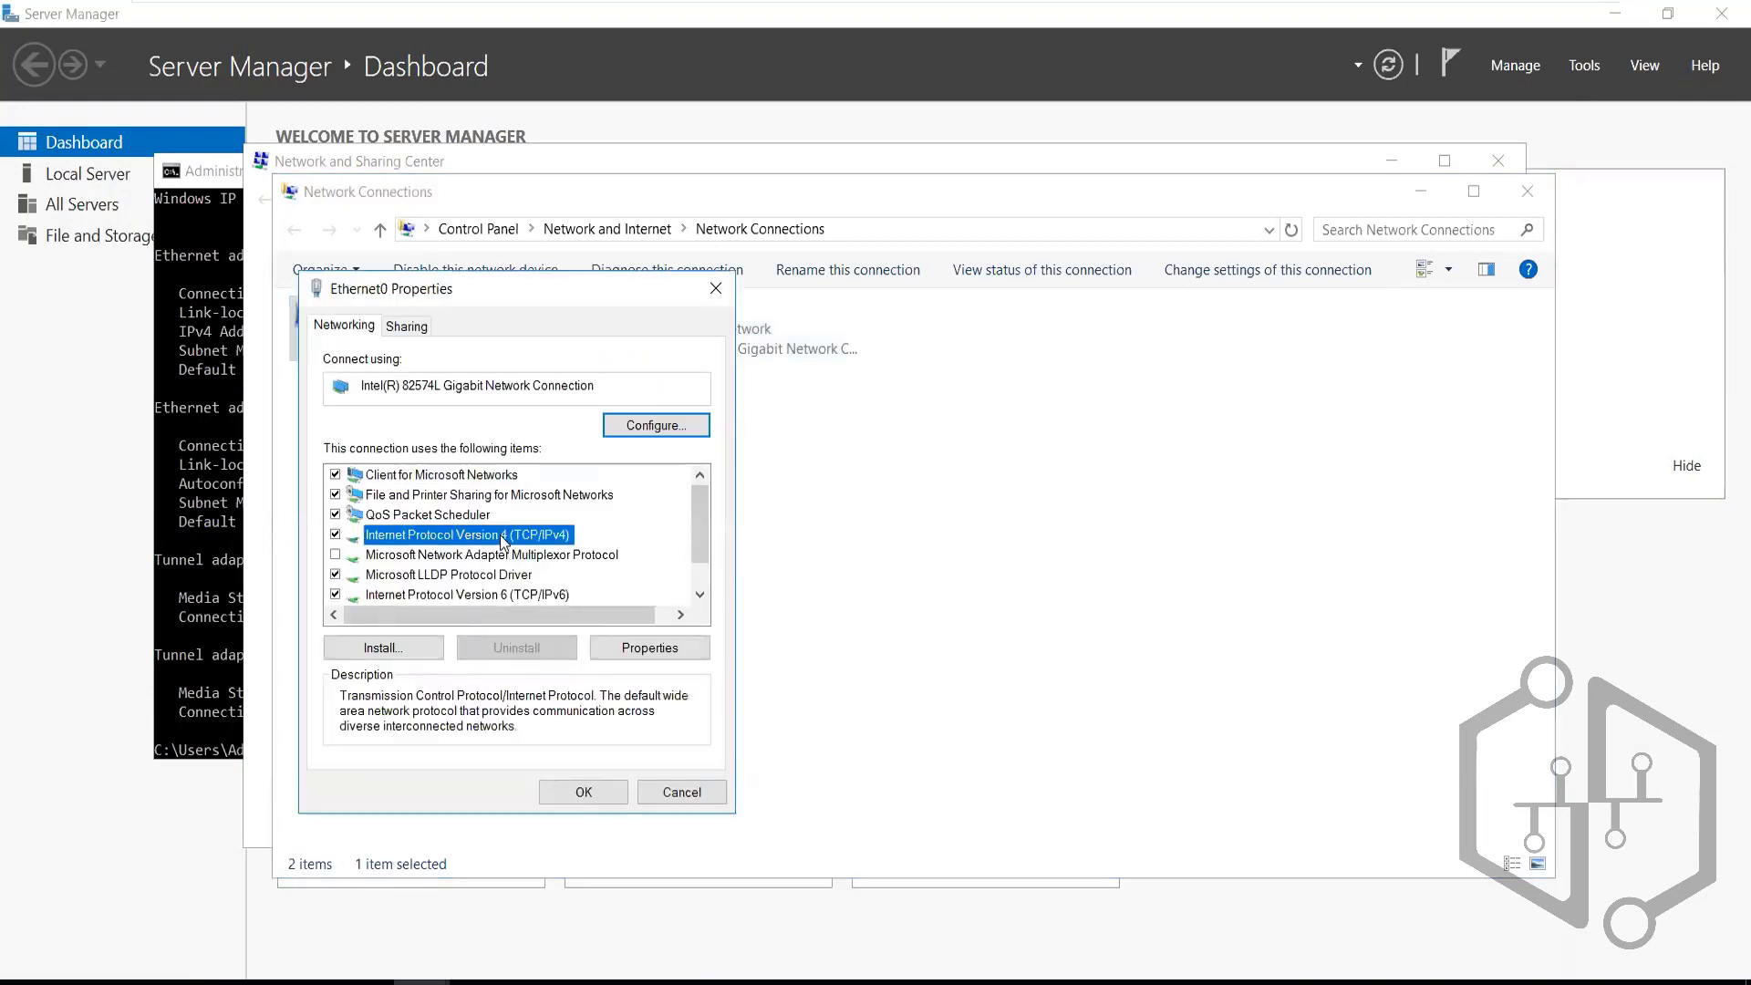
pyautogui.click(656, 649)
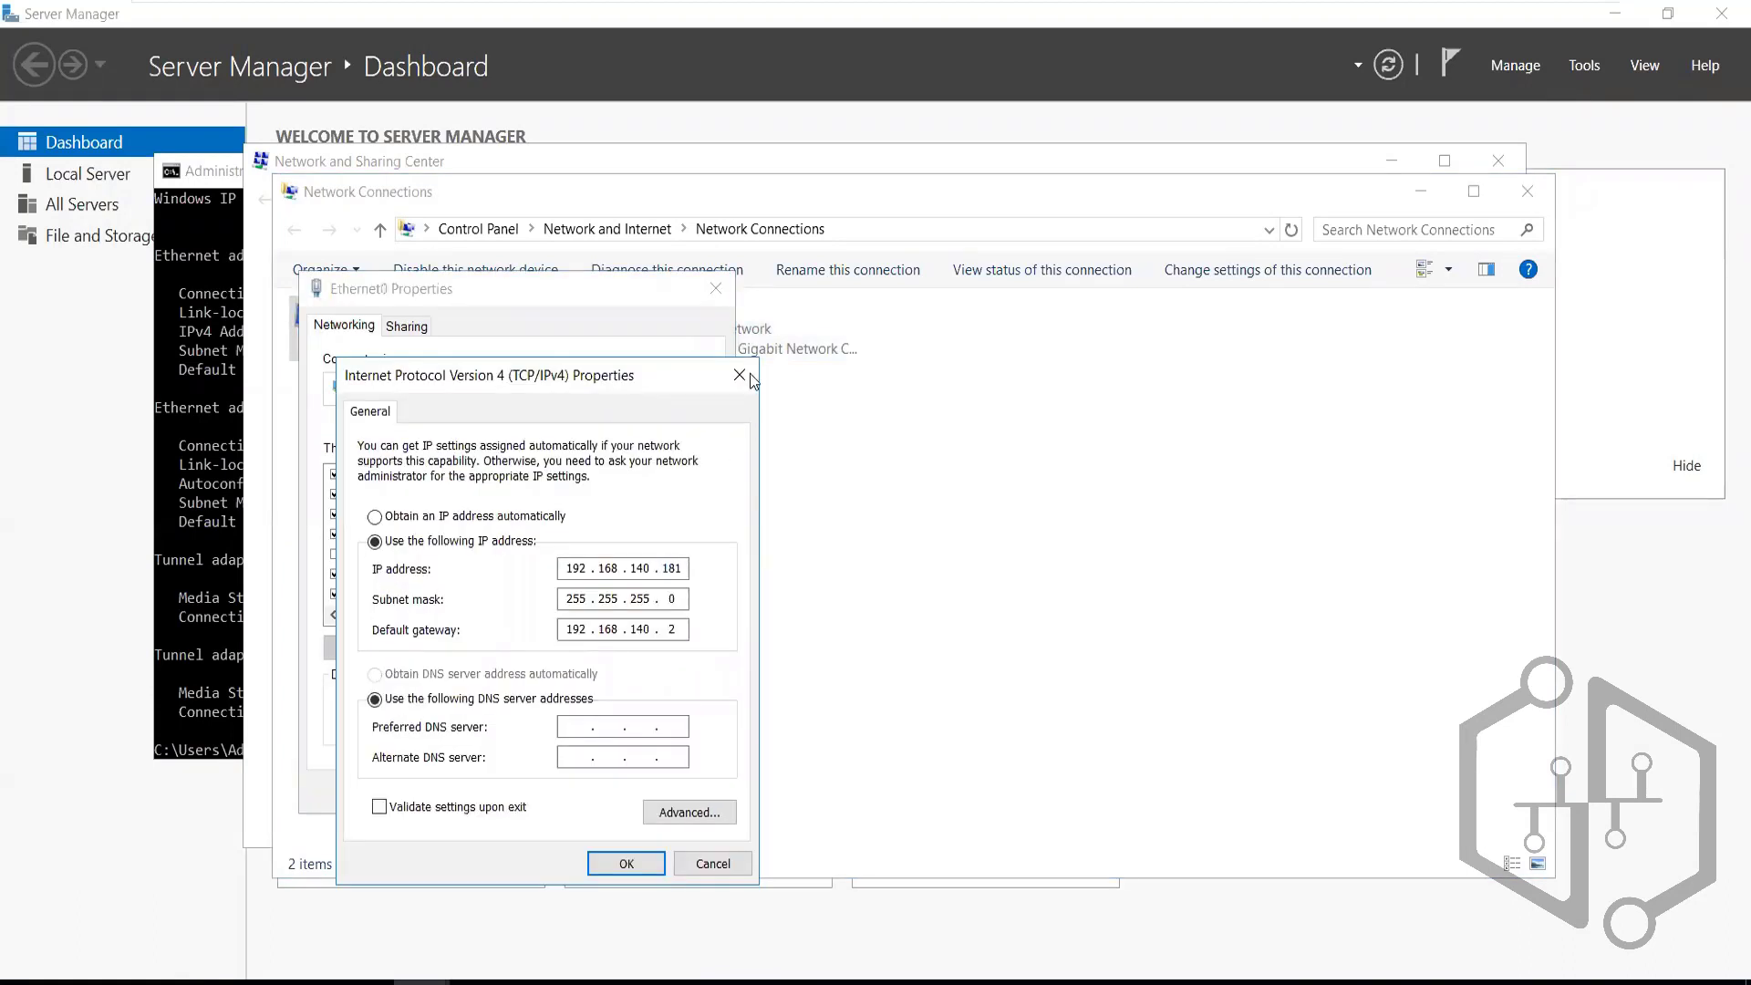
pyautogui.click(739, 375)
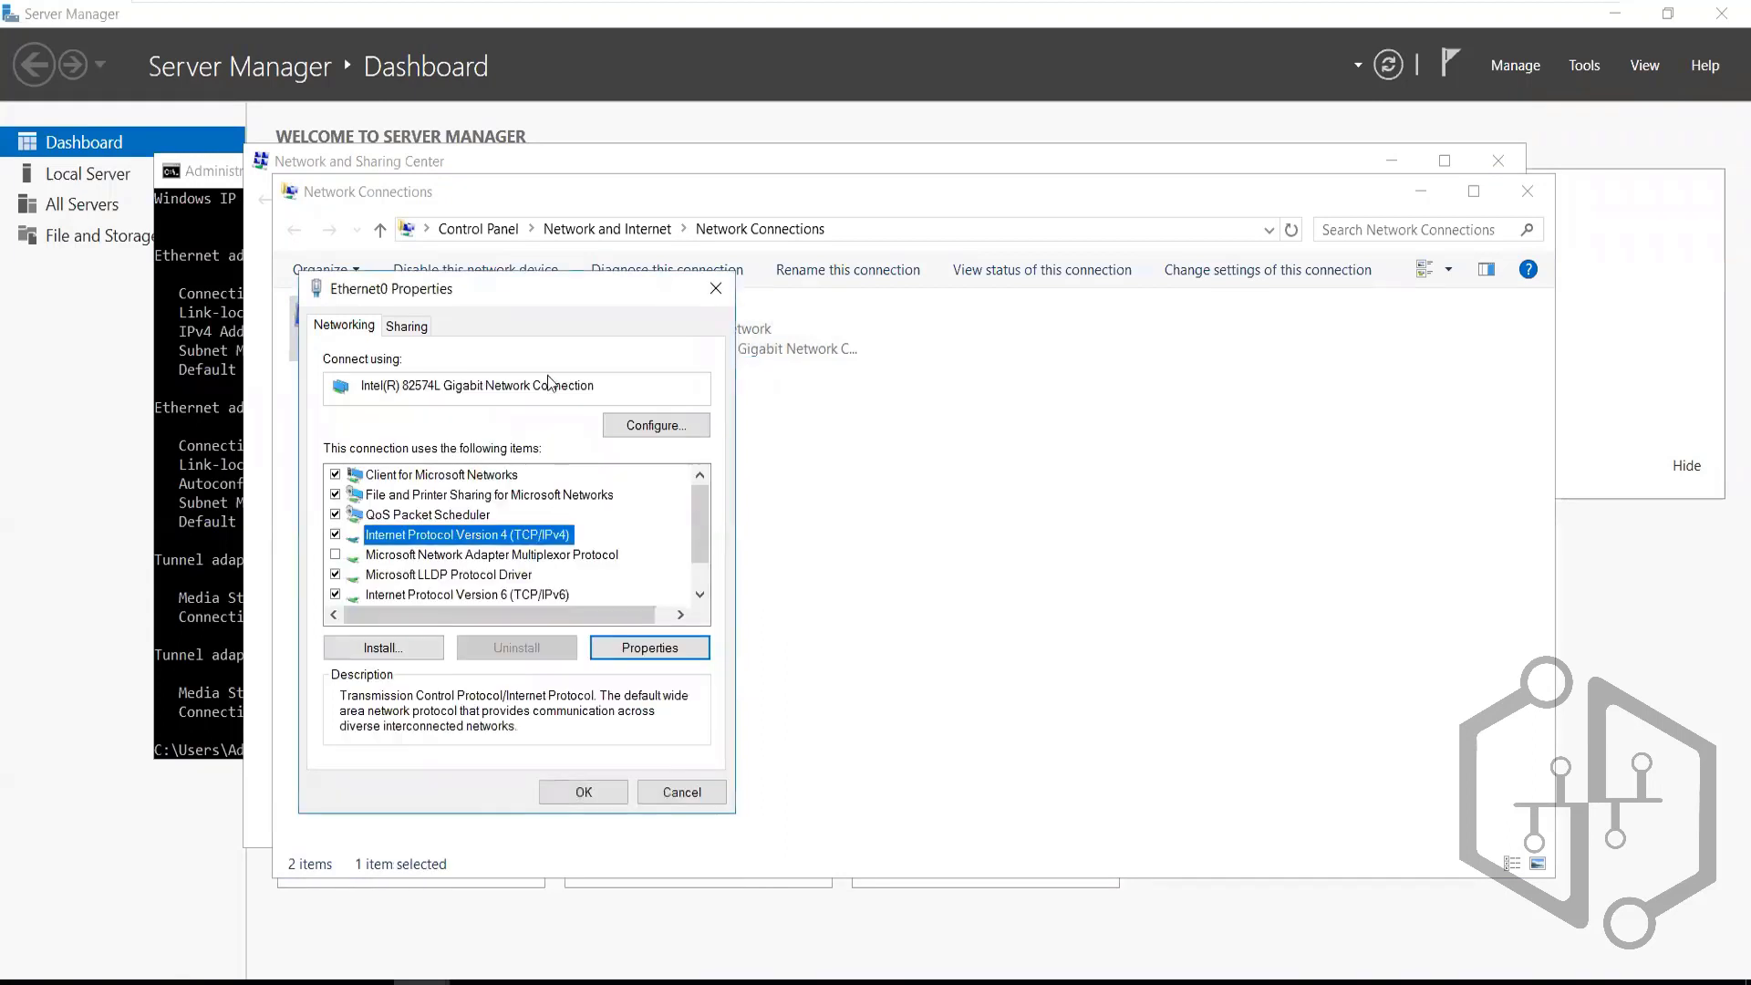
pyautogui.click(202, 485)
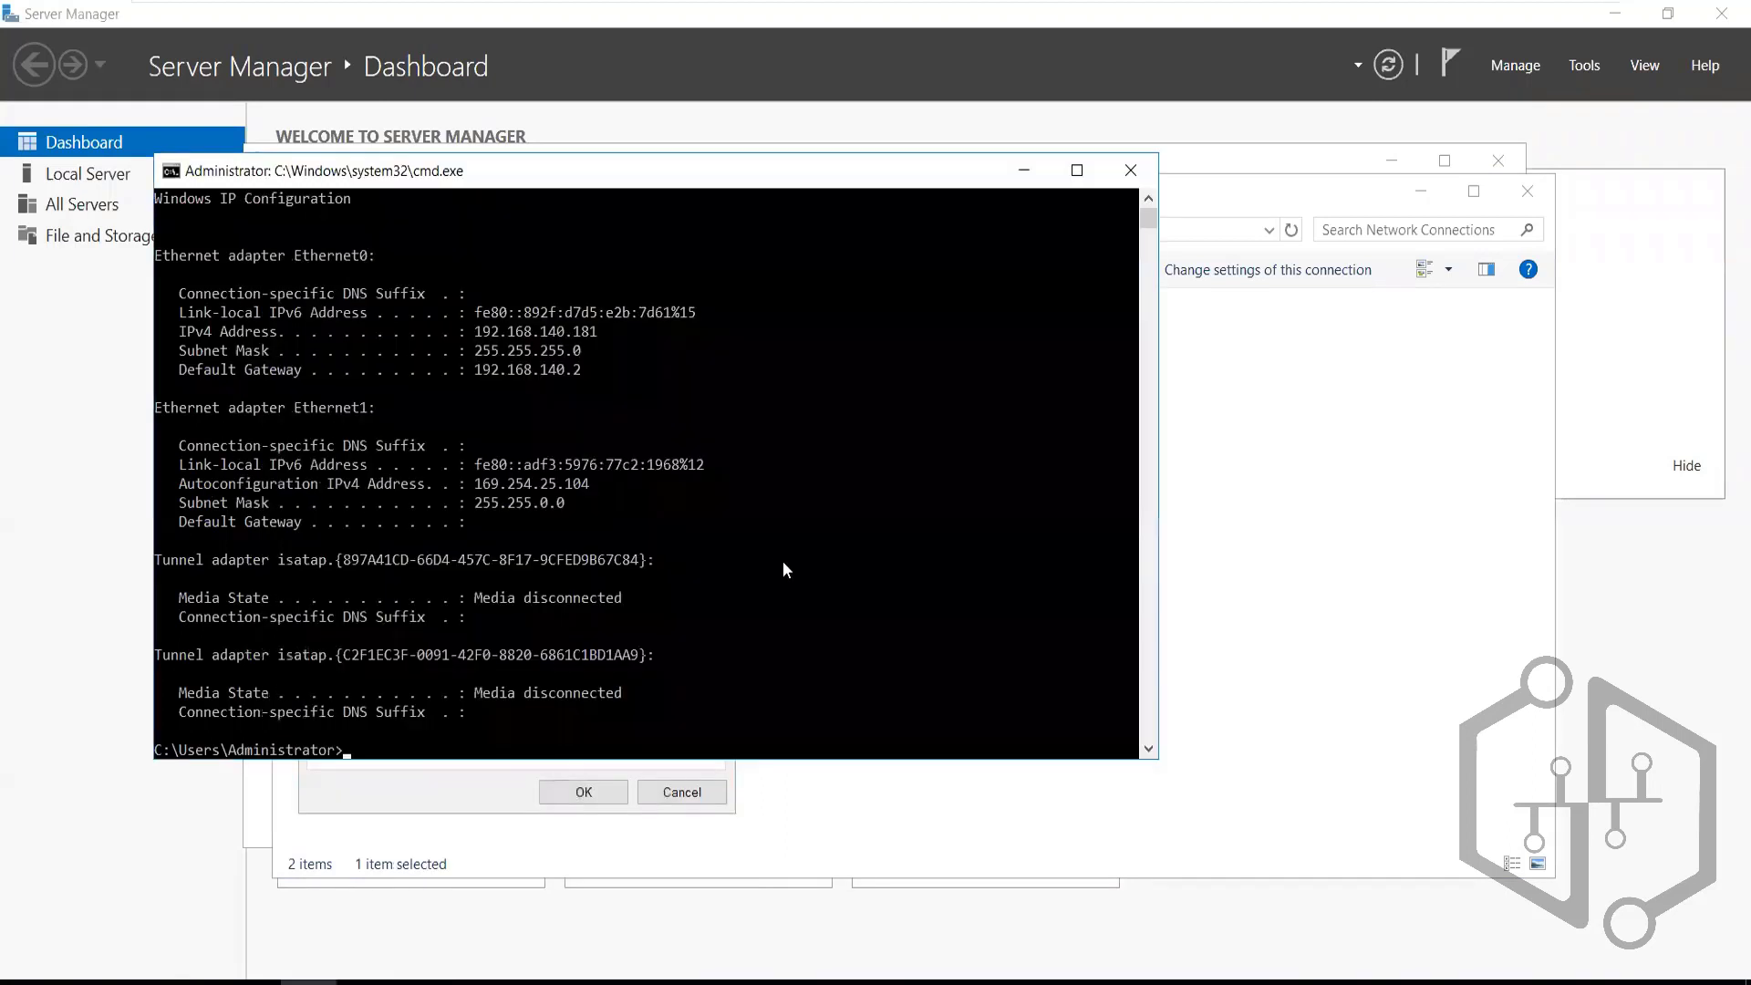
pyautogui.click(592, 411)
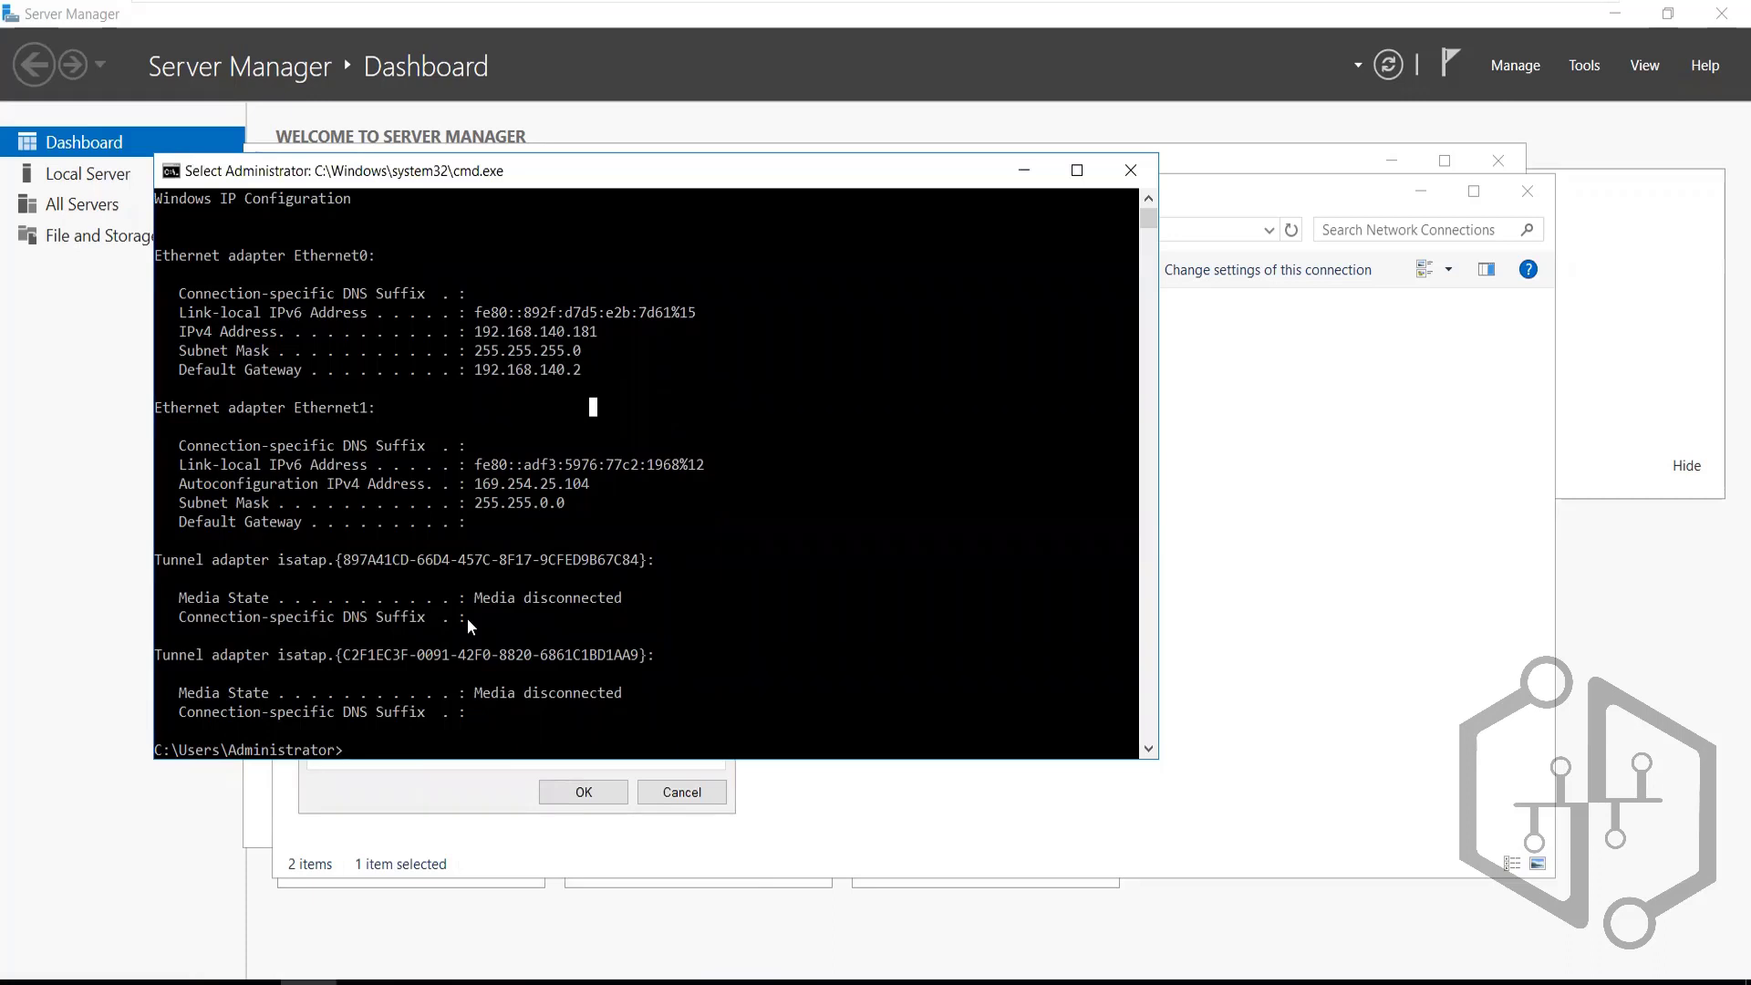
pyautogui.write('ipconfig')
pyautogui.press('Return')
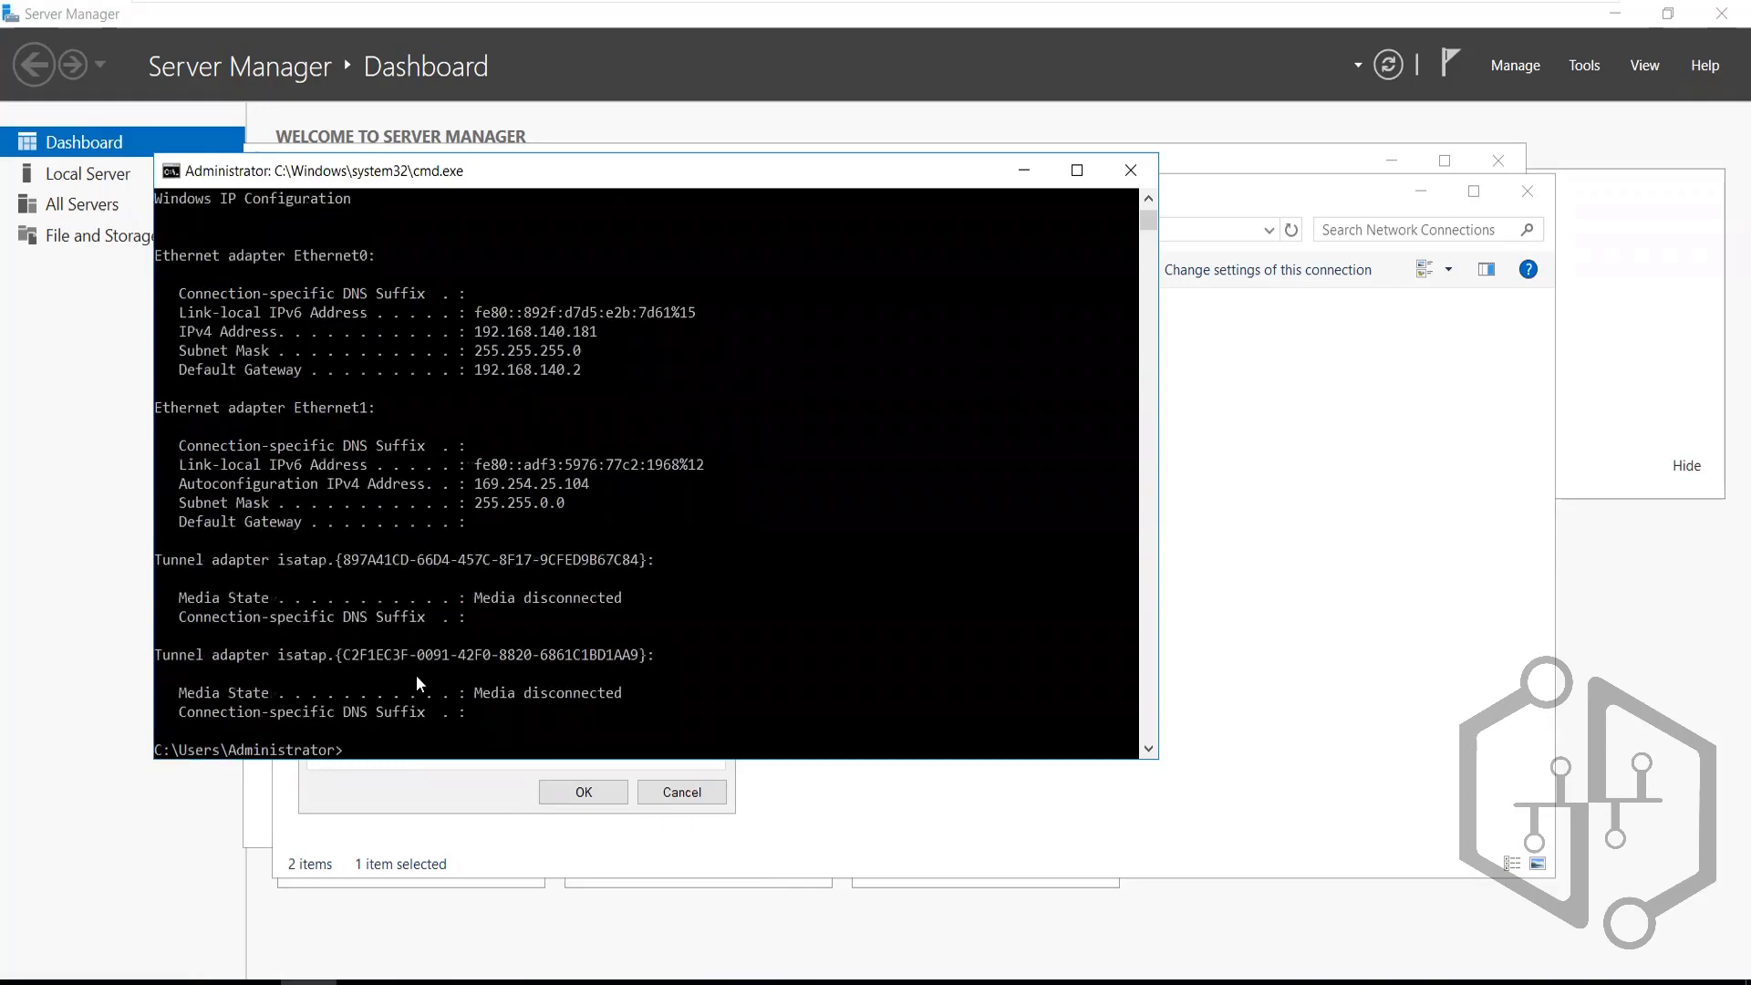
pyautogui.press('Up')
pyautogui.press('Return')
# Recheck Ethernet1's IPv4 settings, closing them unchanged
pyautogui.click(1023, 170)
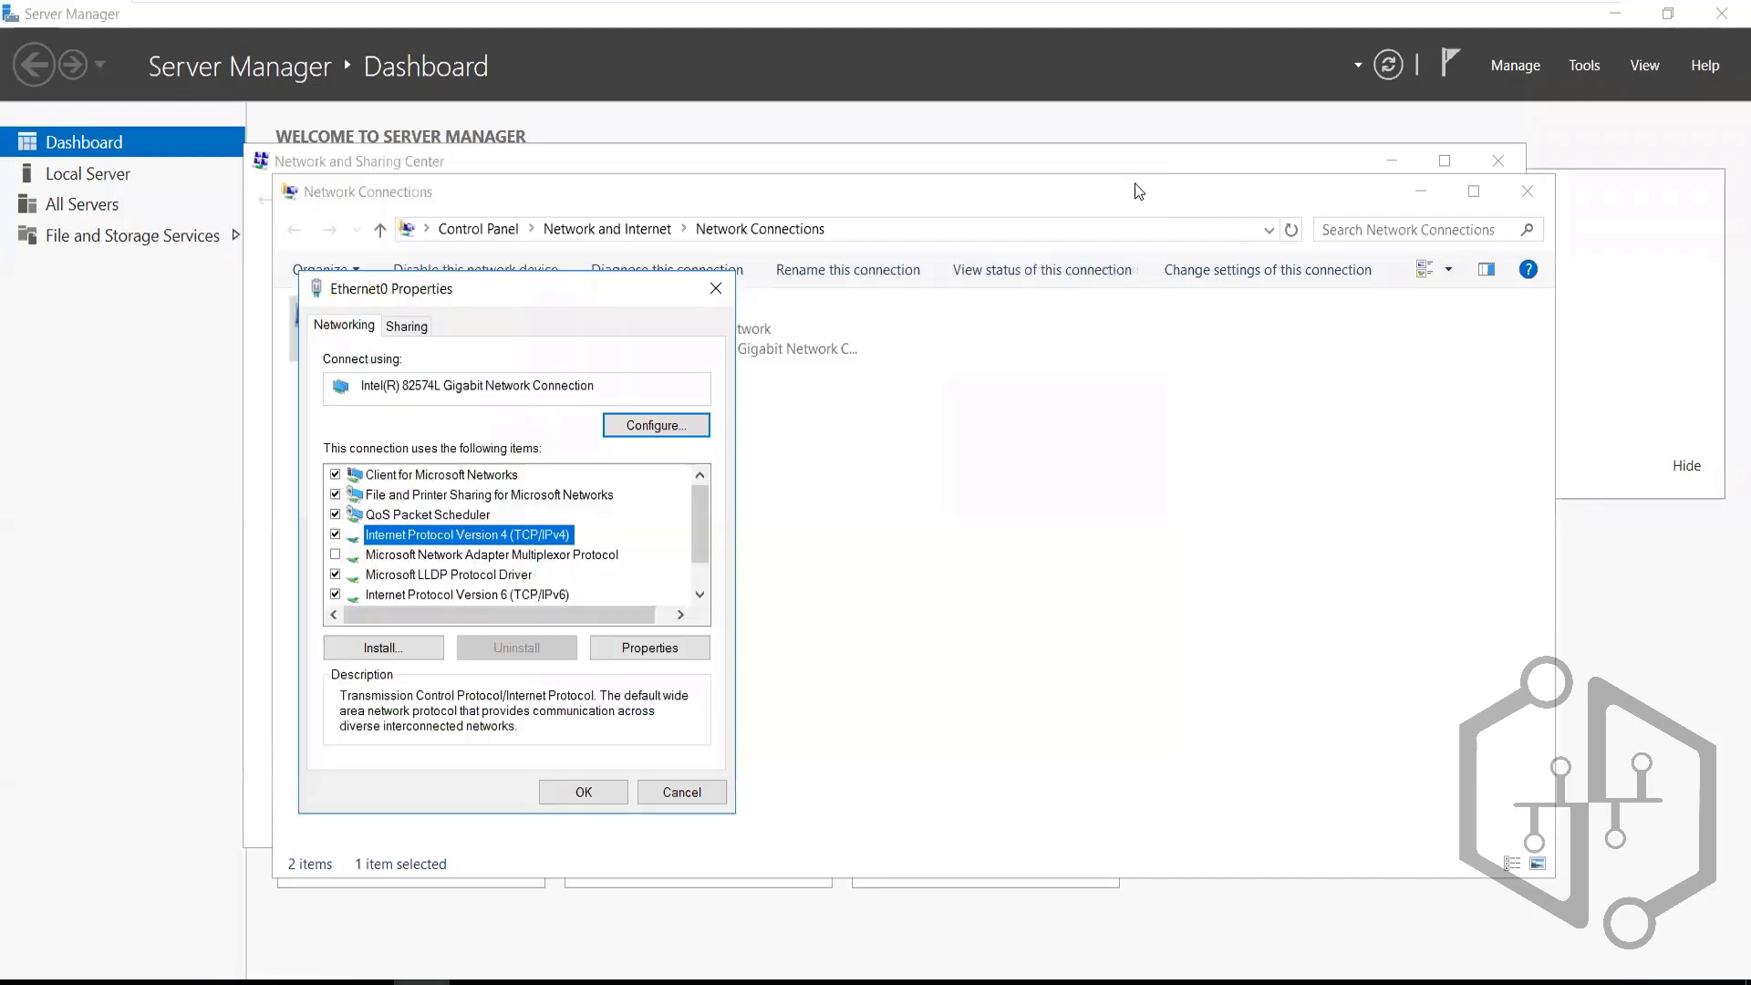
pyautogui.click(716, 289)
pyautogui.rightClick(667, 344)
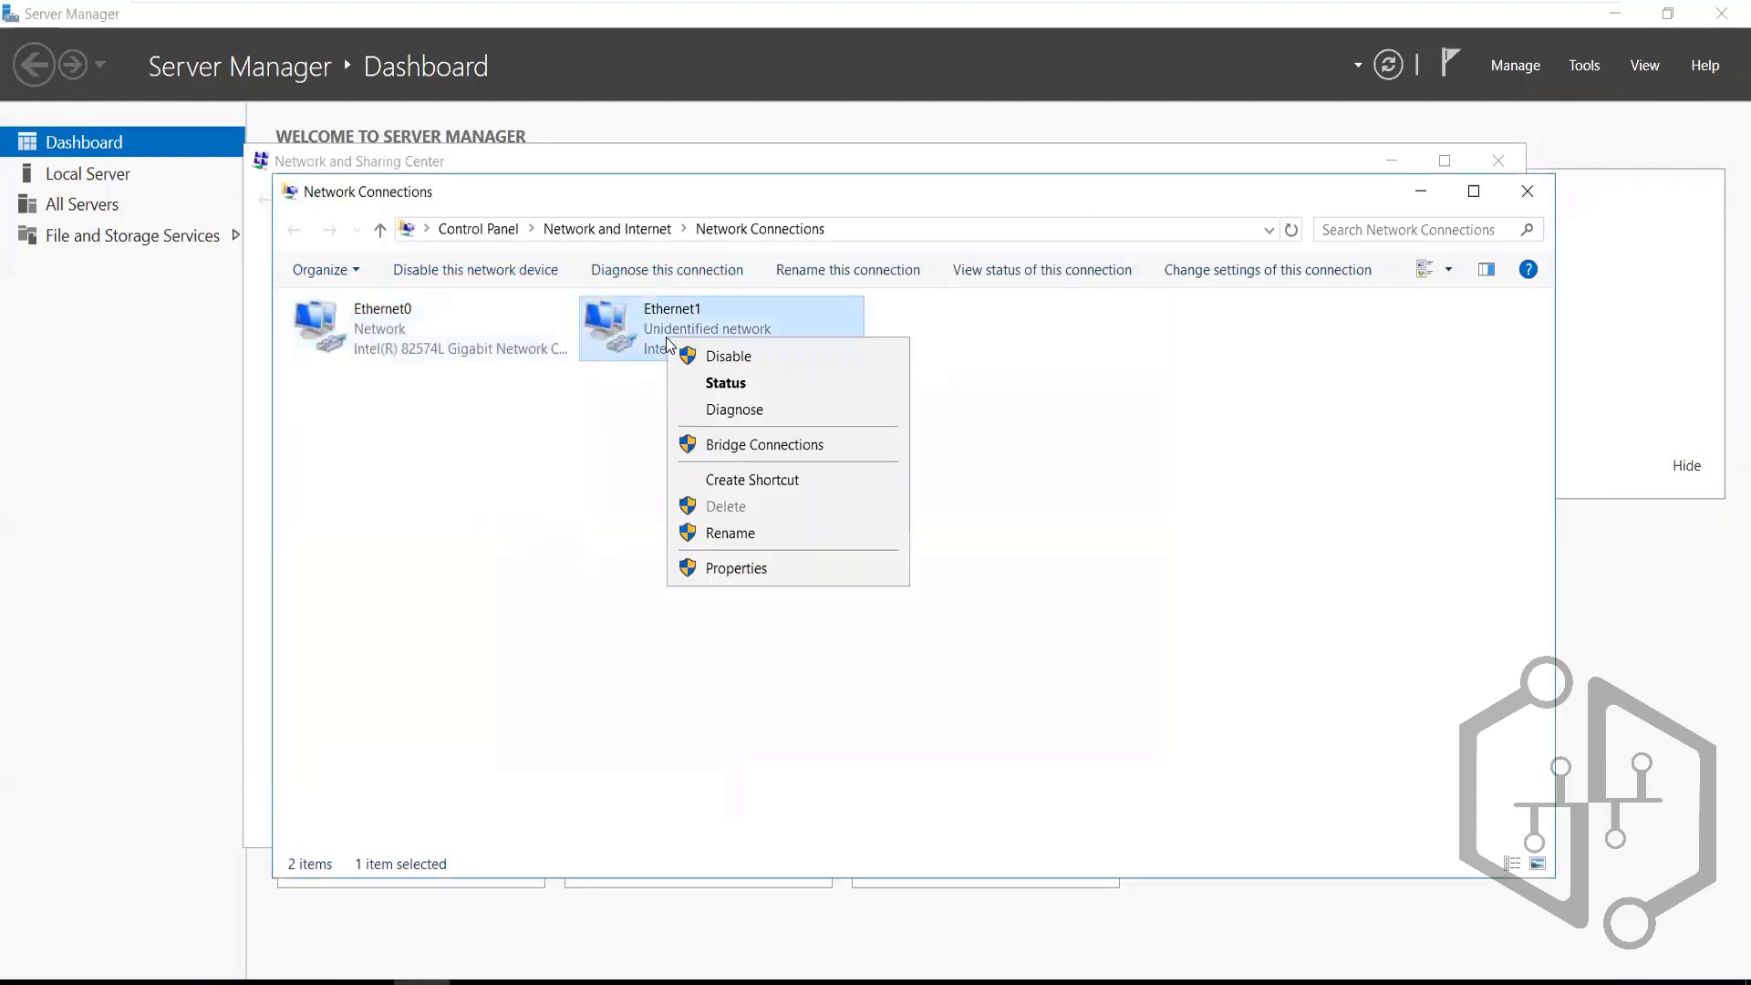
pyautogui.click(718, 569)
pyautogui.click(507, 538)
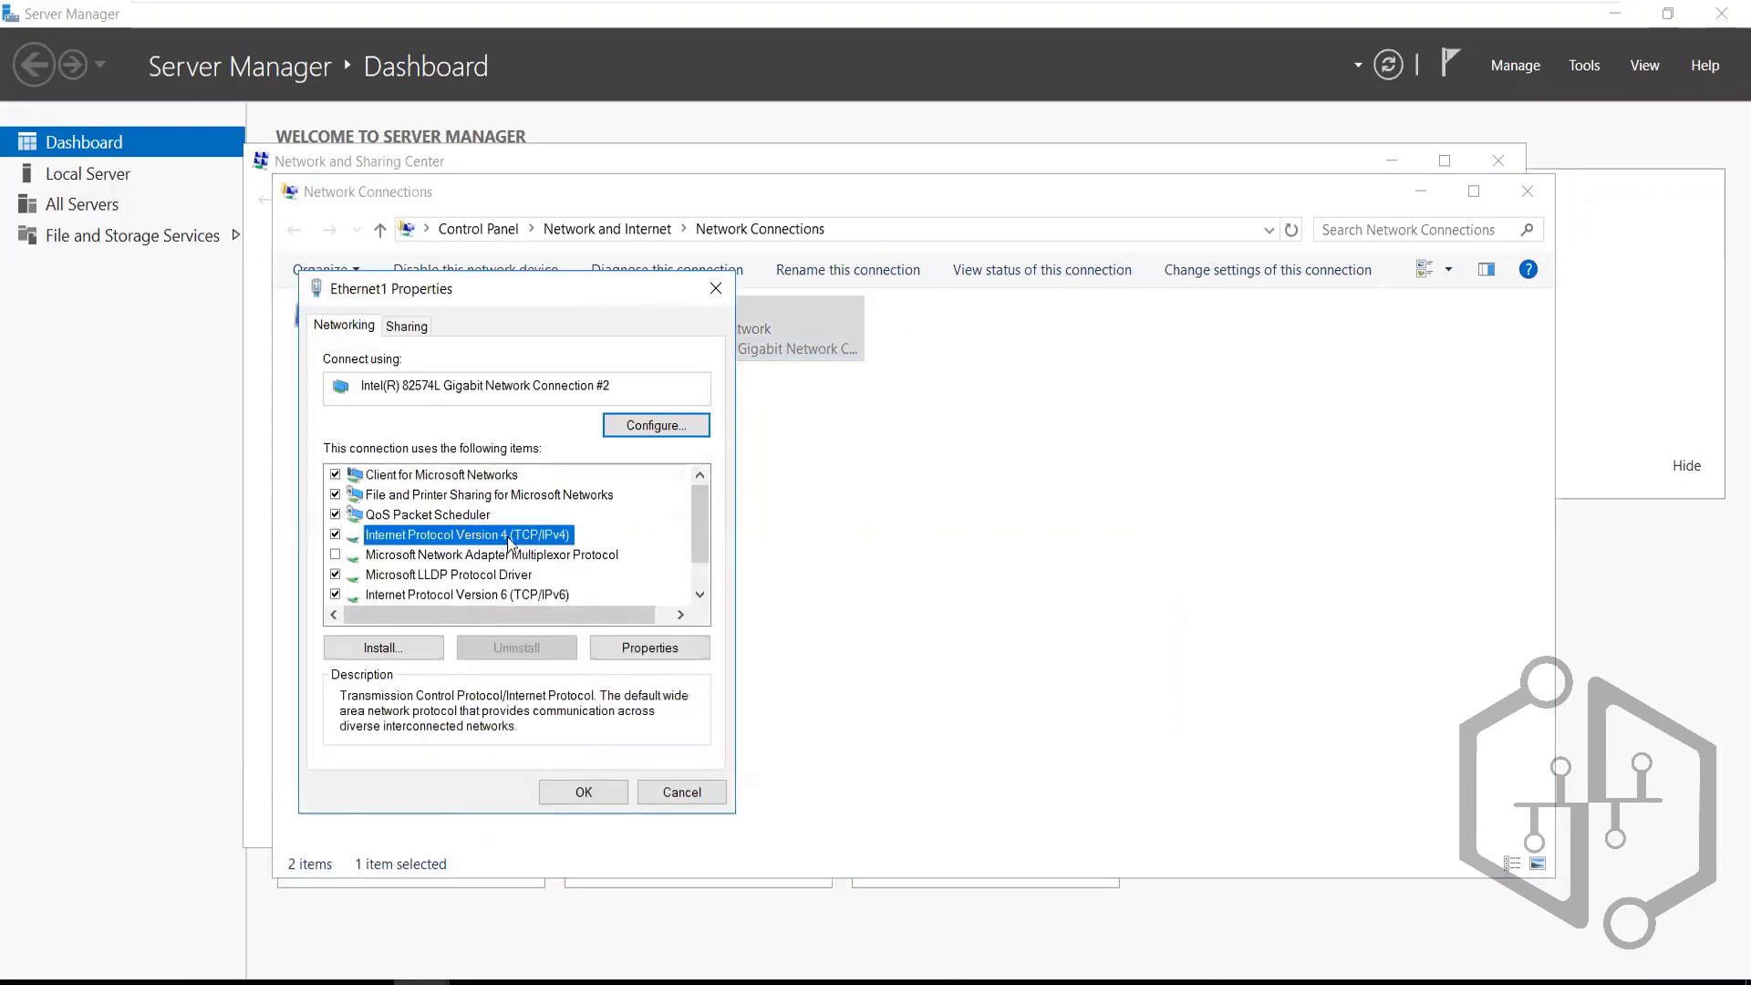
pyautogui.click(644, 649)
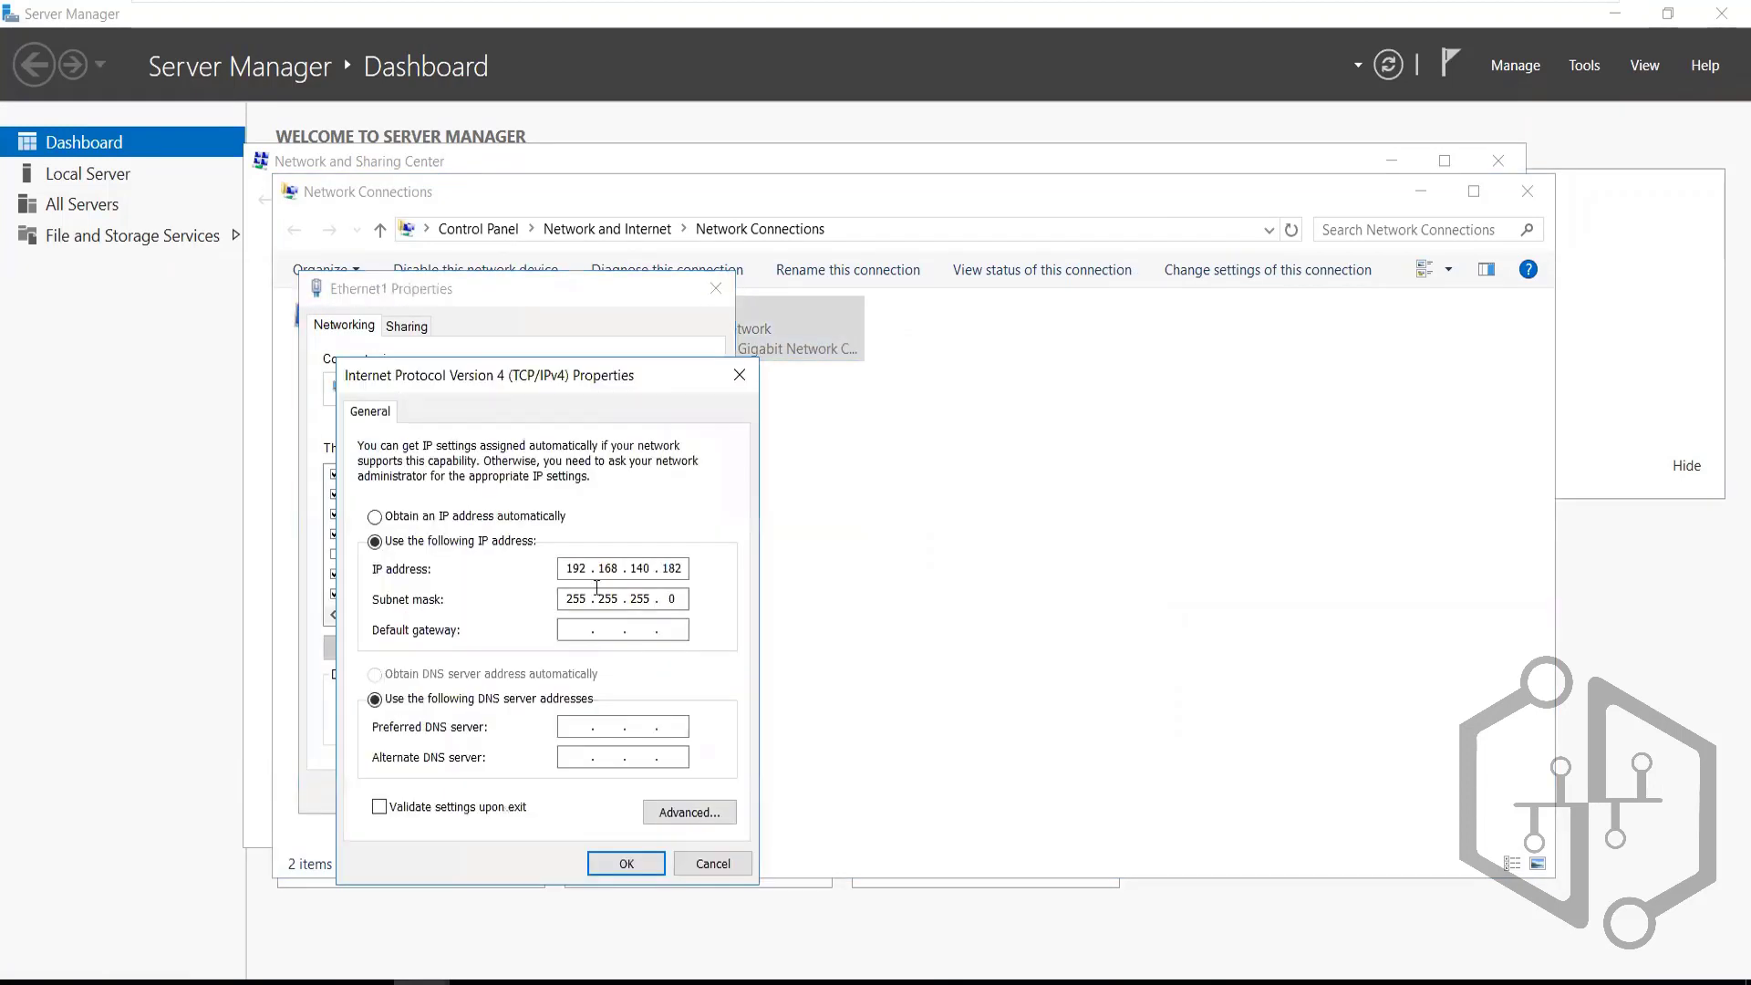
pyautogui.click(739, 375)
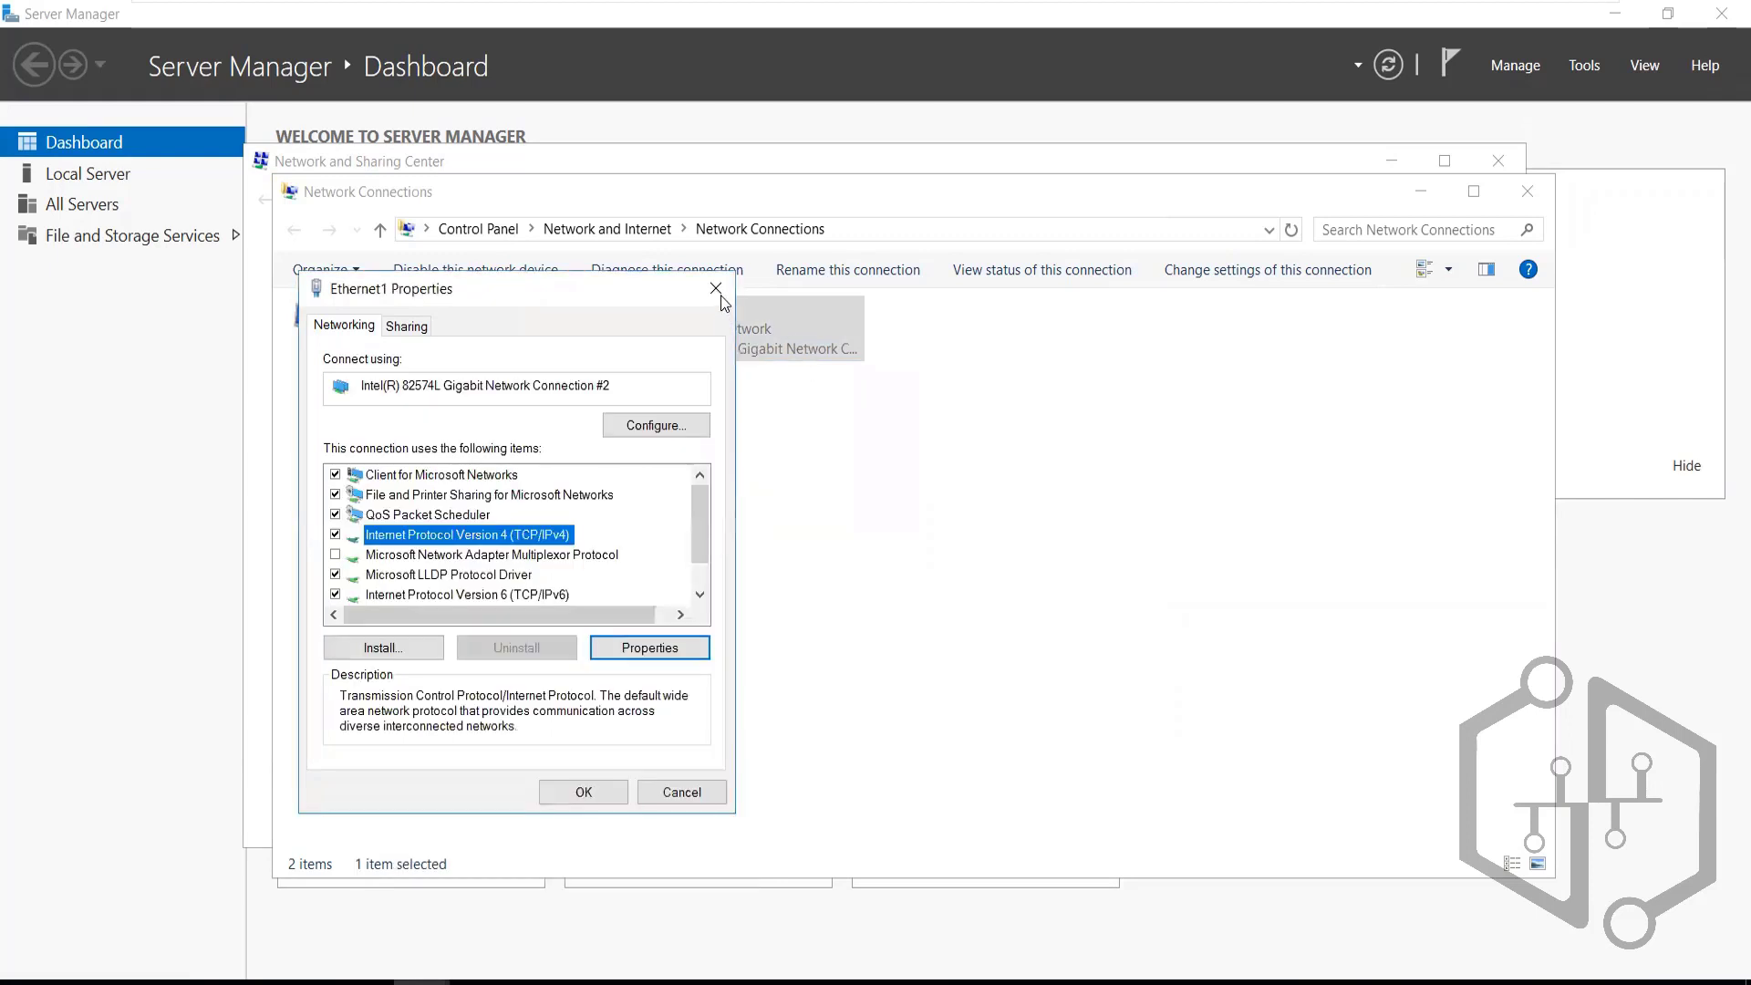
pyautogui.click(716, 289)
# Recheck Ethernet0's IPv4 settings, closing them unchanged
pyautogui.rightClick(433, 343)
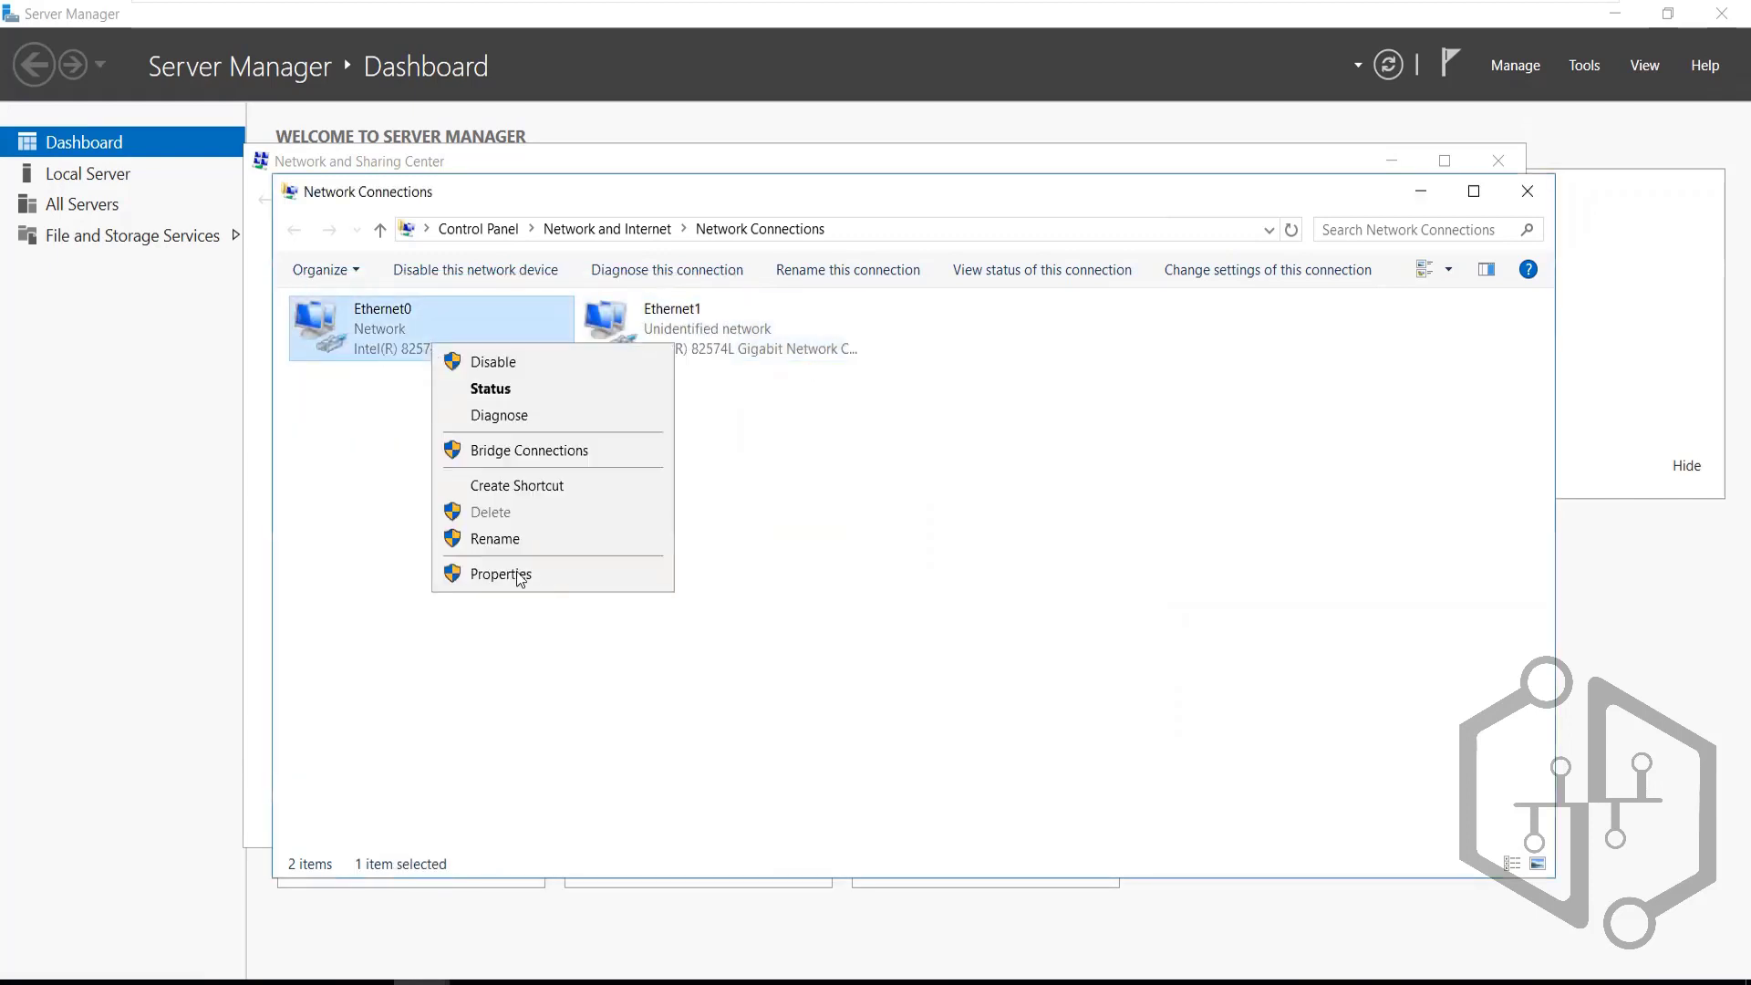
pyautogui.click(517, 574)
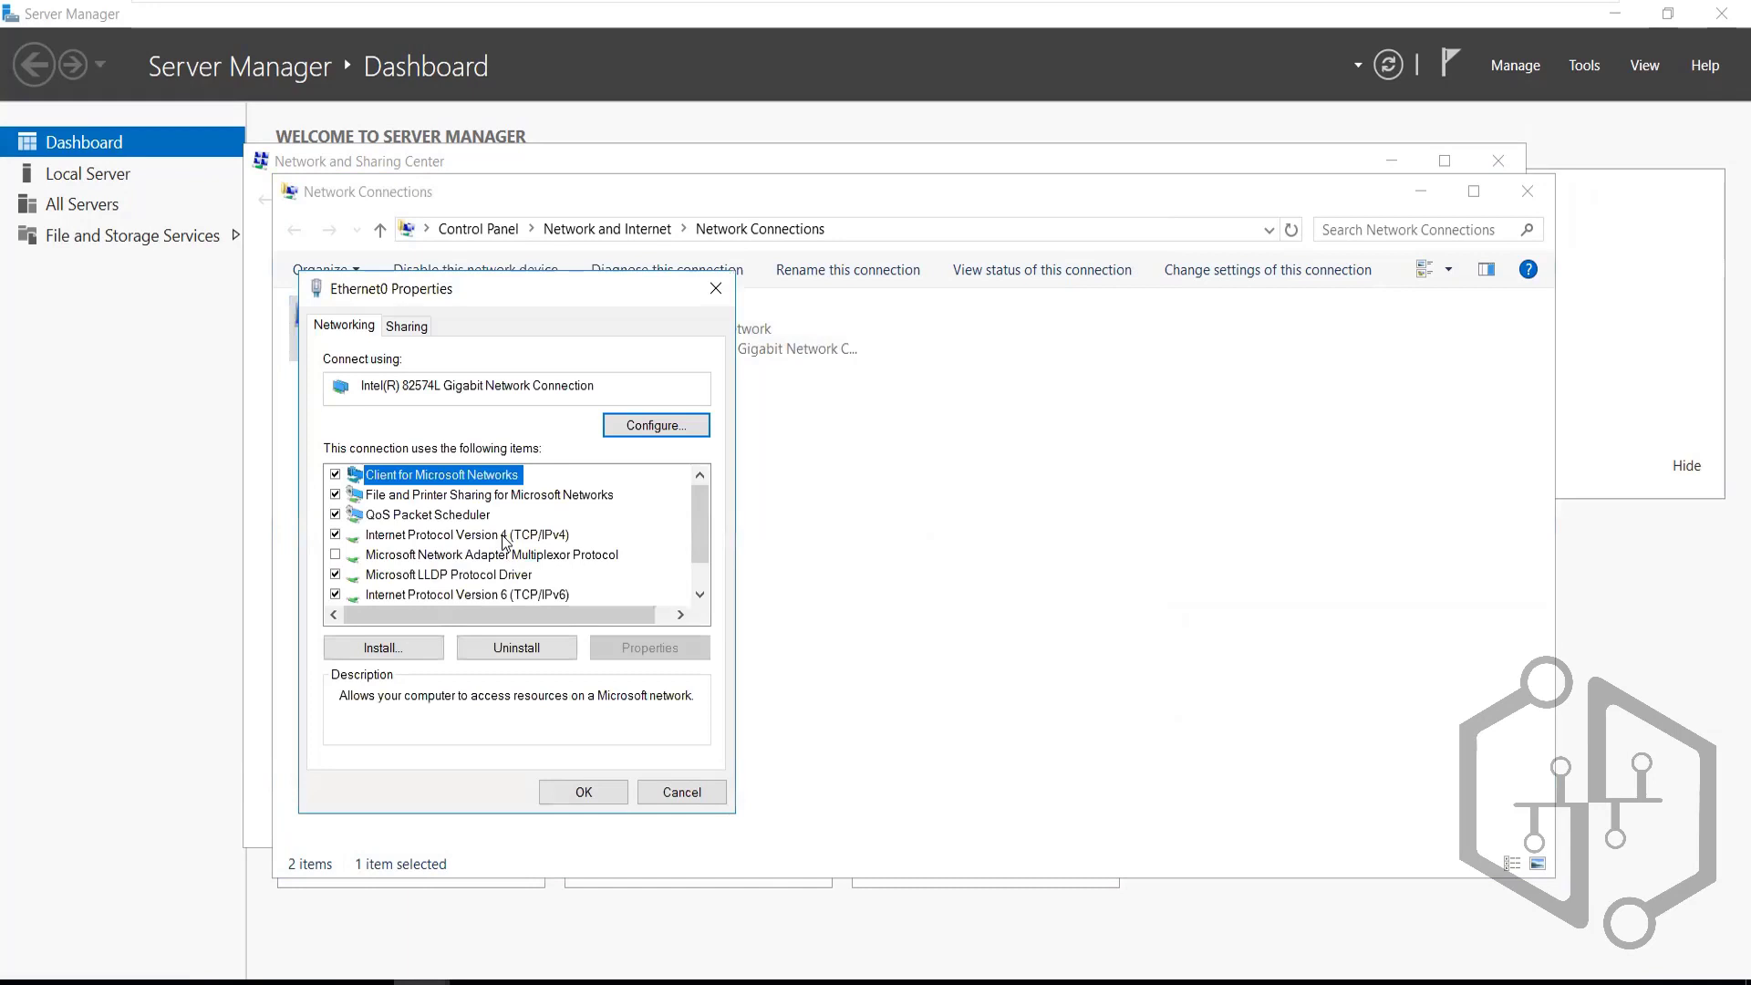
pyautogui.click(504, 538)
pyautogui.click(627, 650)
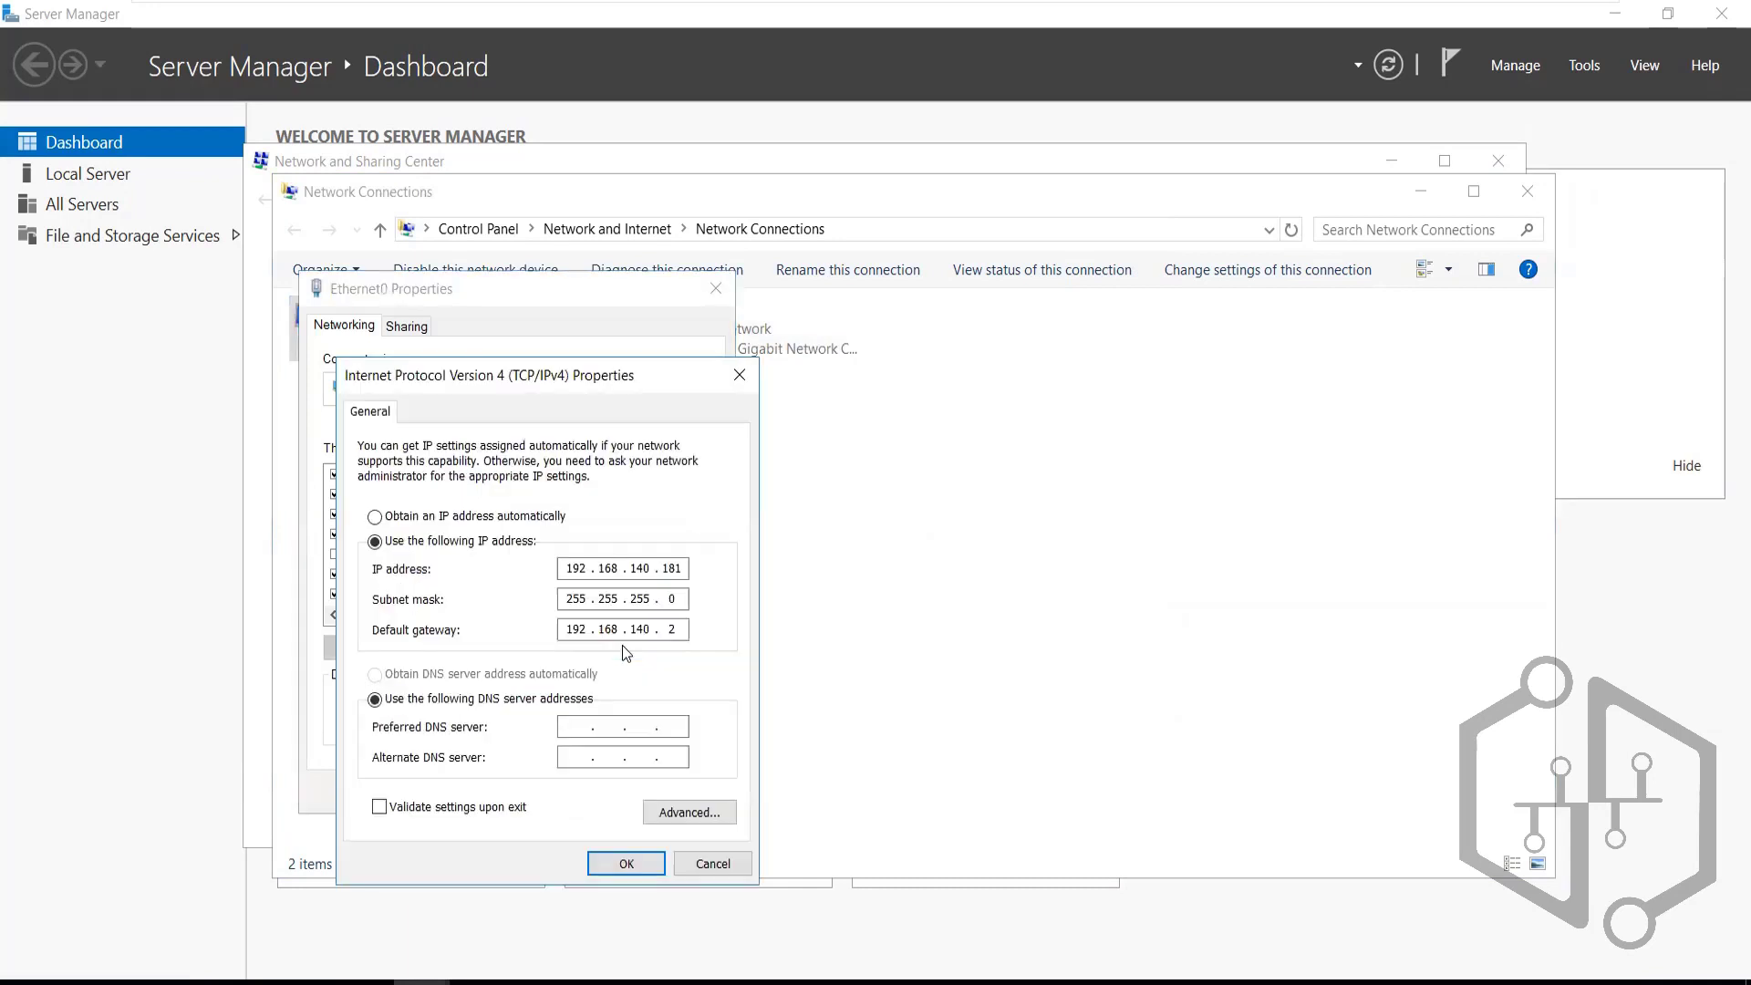
pyautogui.click(739, 375)
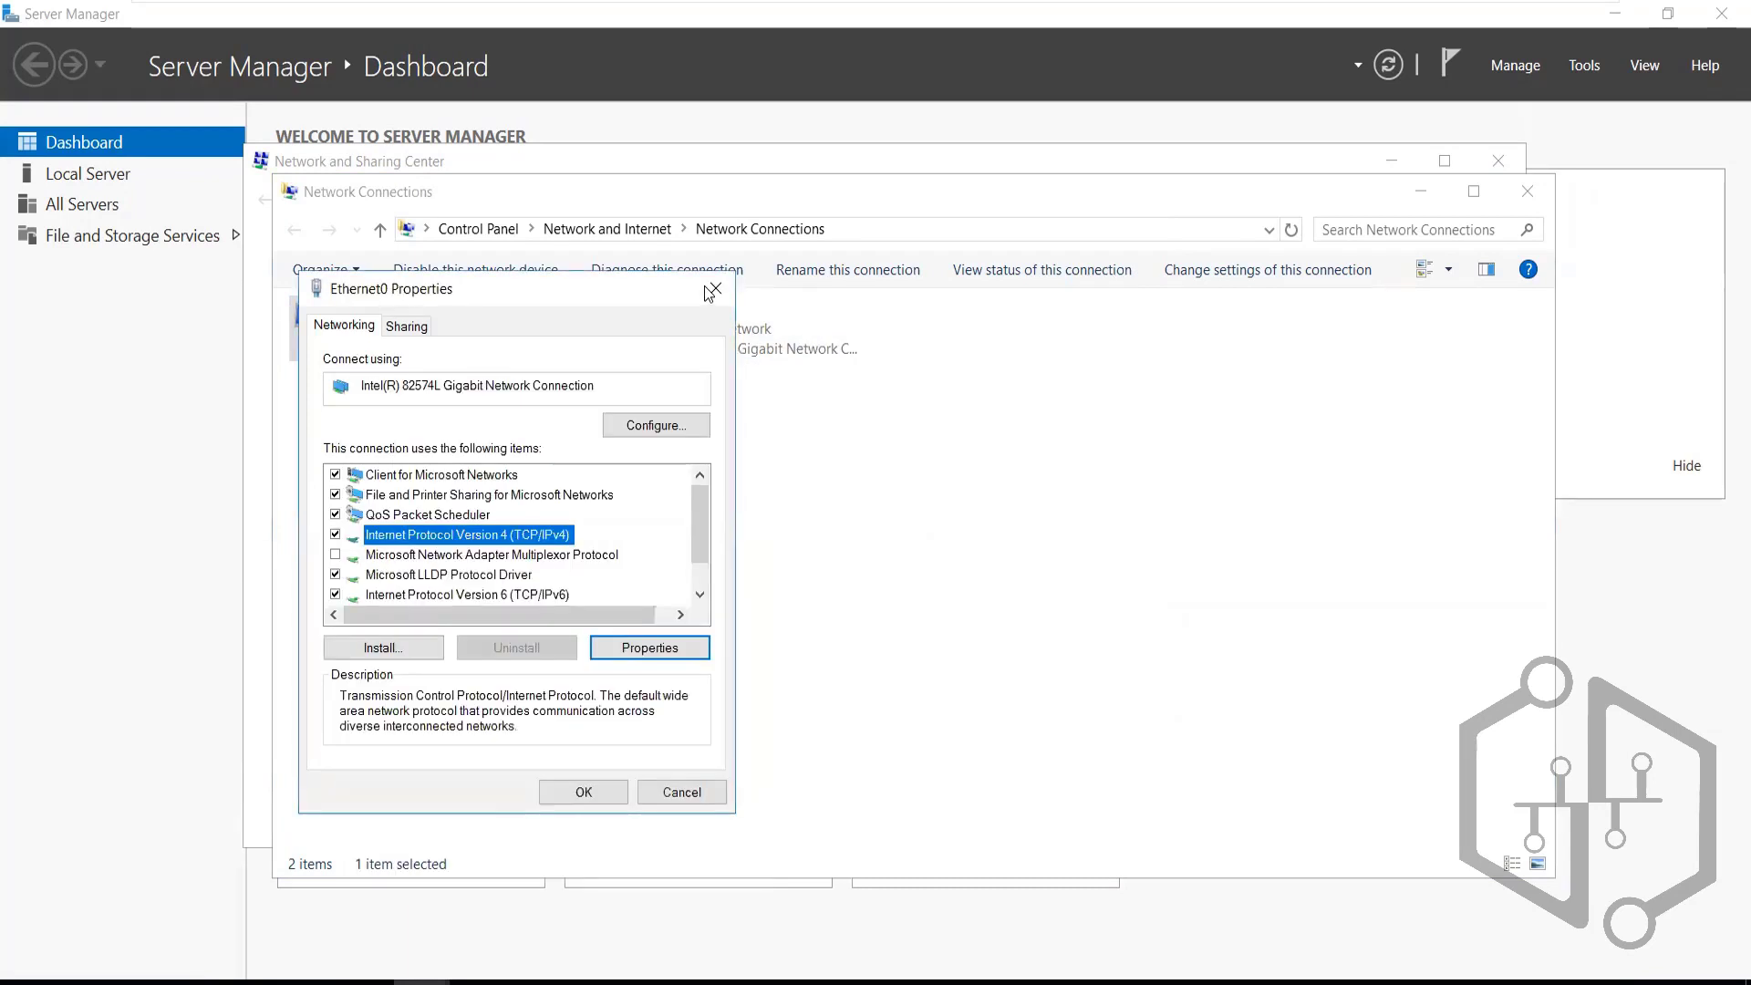
pyautogui.click(712, 290)
# Switch to Vaultnode1 and sign in as Administrator with the account password
pyautogui.moveTo(1124, 8)
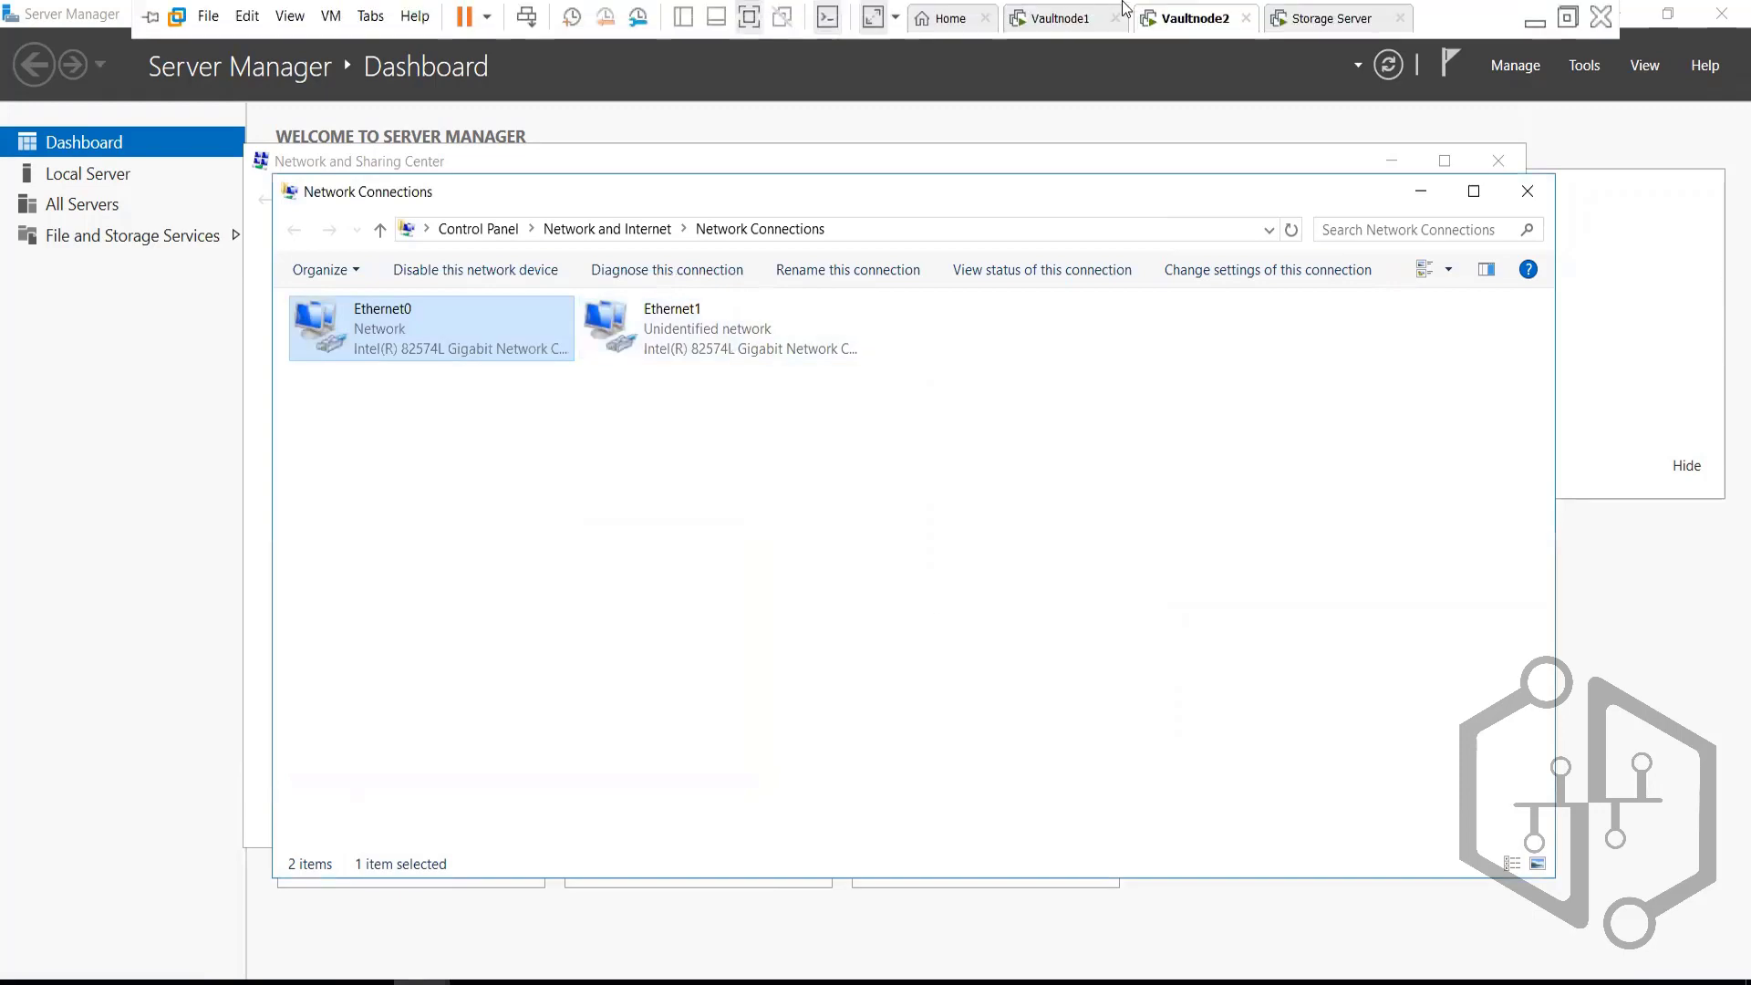
pyautogui.click(1050, 28)
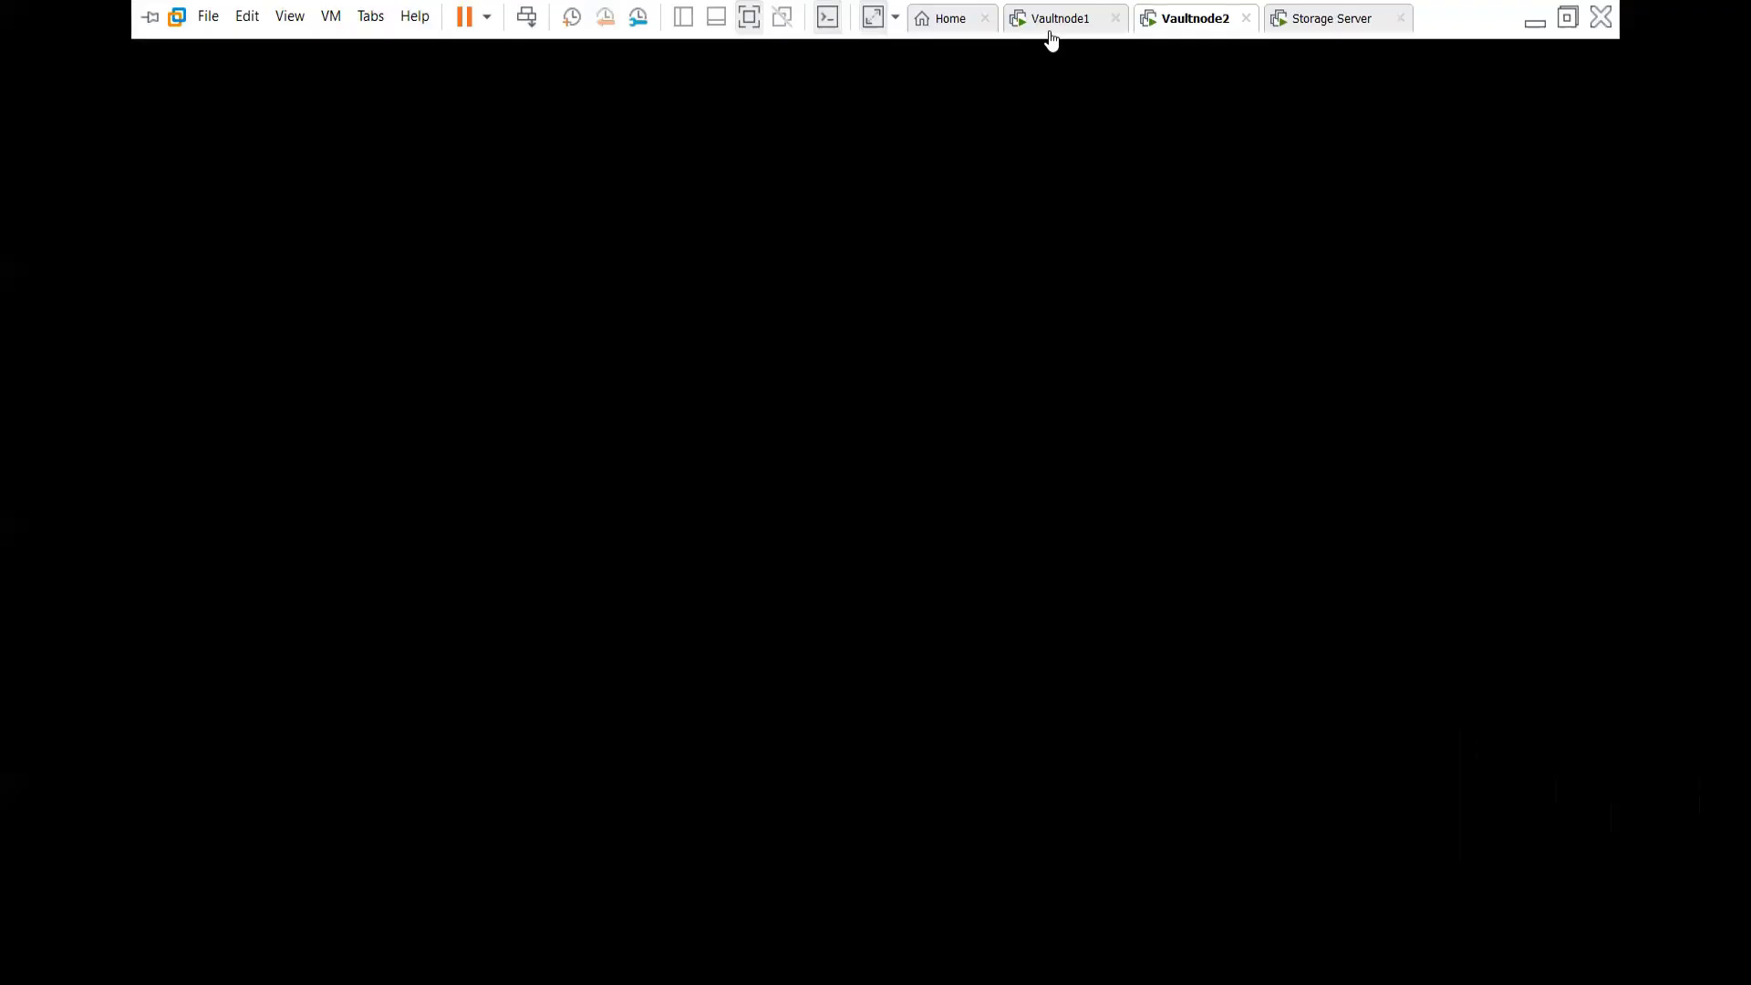
pyautogui.click(526, 17)
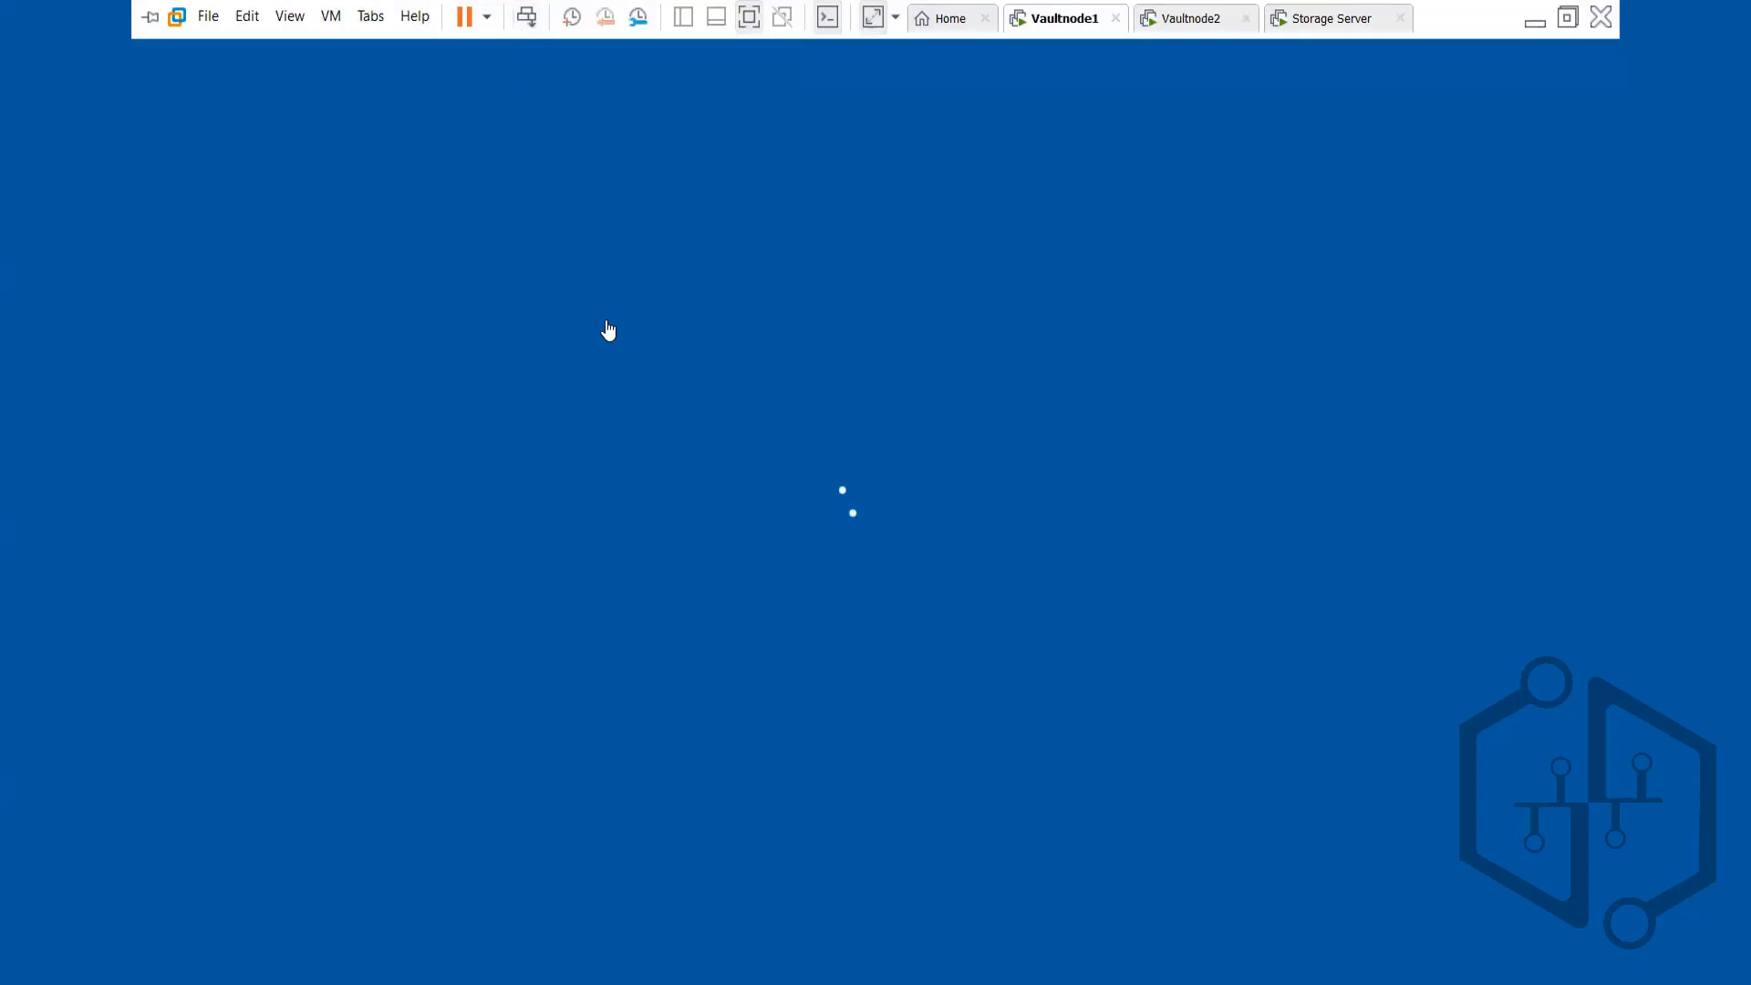
pyautogui.write('P')
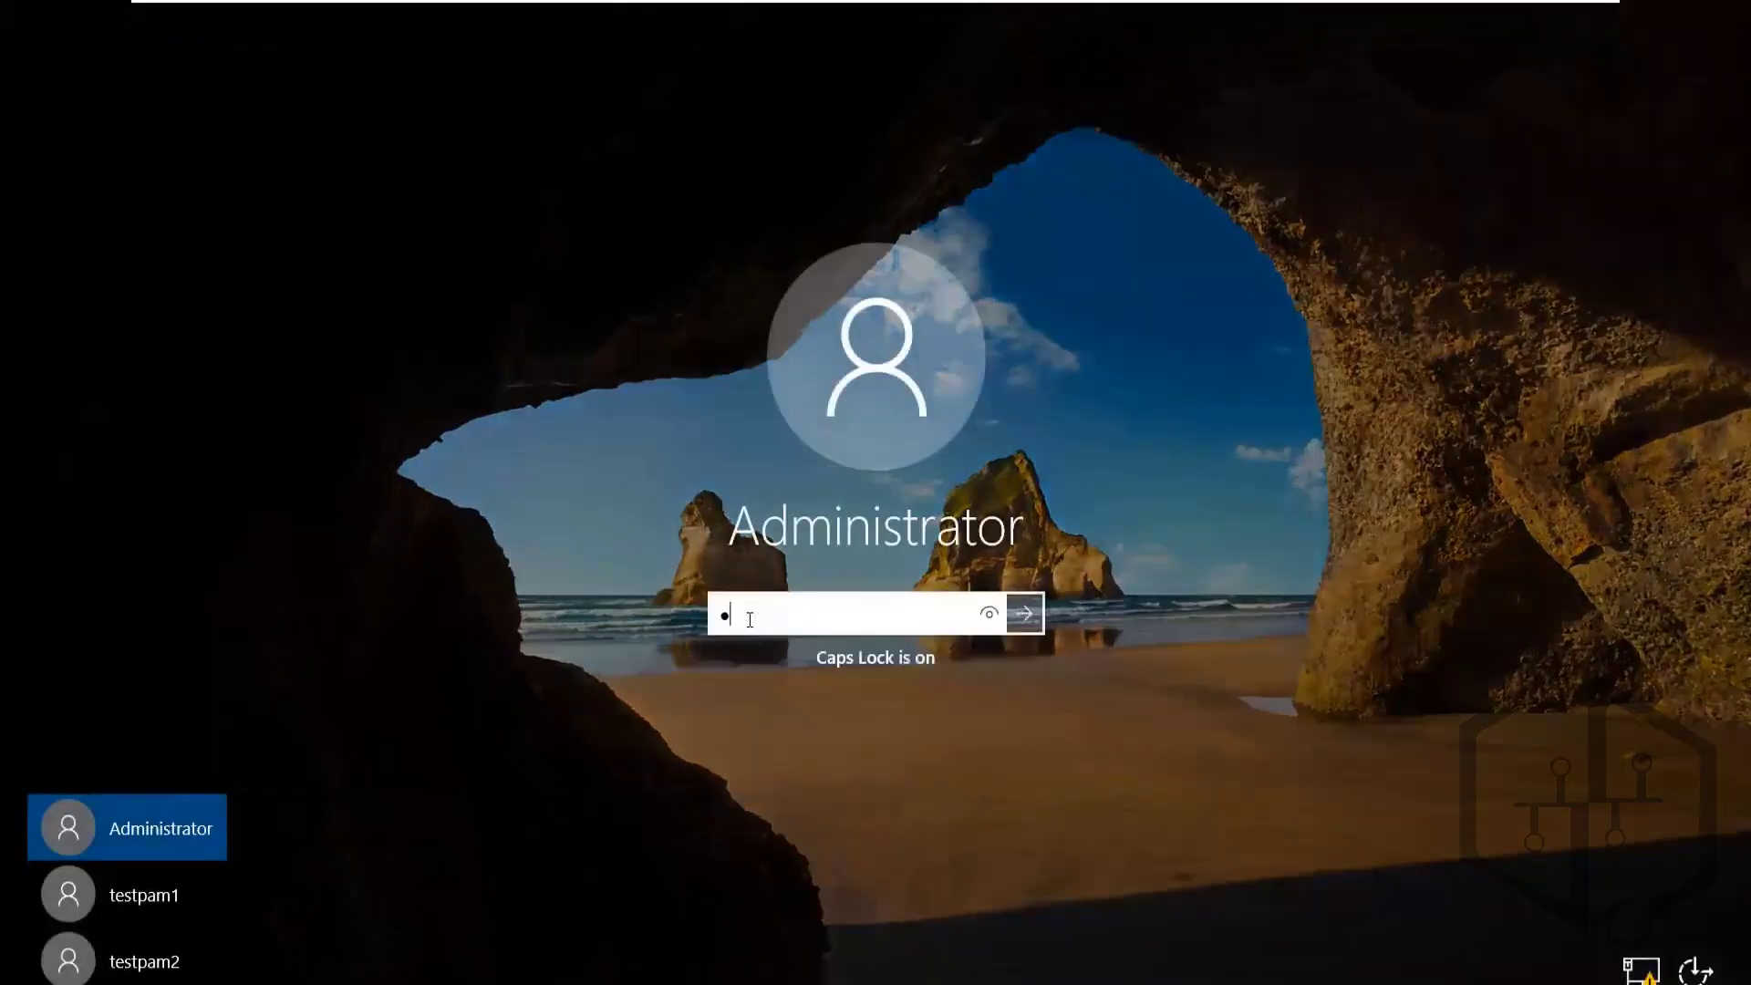
pyautogui.press('capslock')
pyautogui.write('assword1')
pyautogui.press('Return')
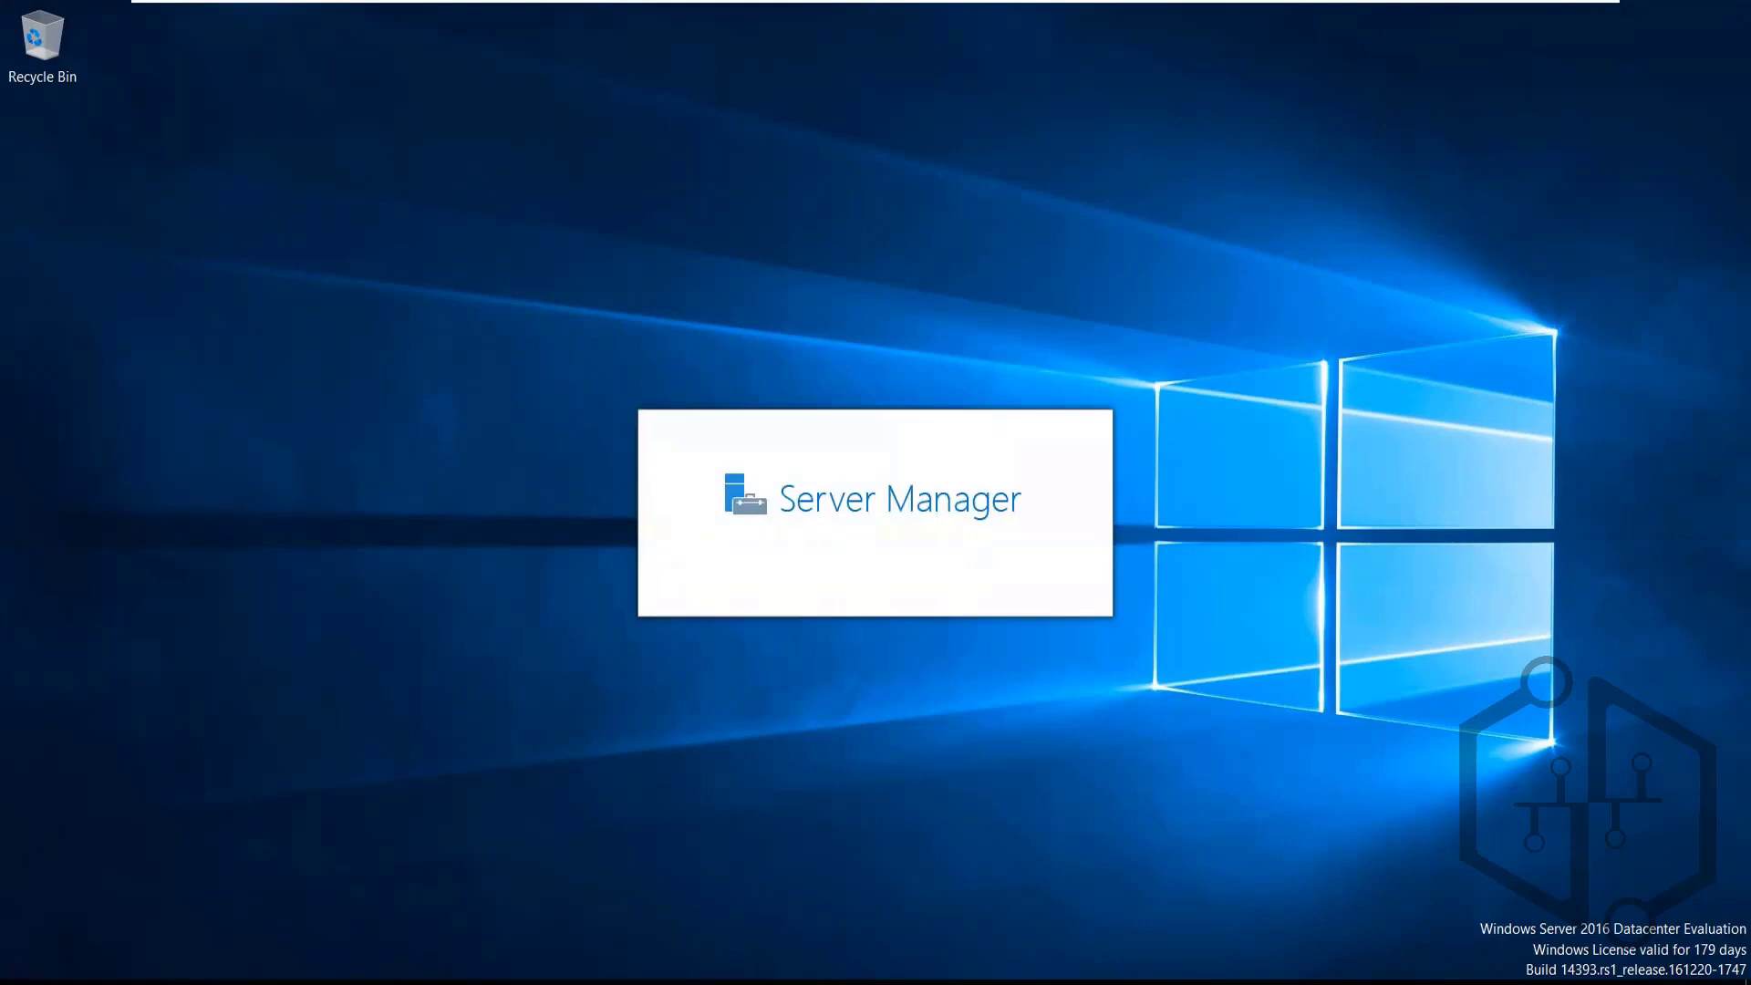
# Run ipconfig in an administrator command prompt, showing Ethernet0 at 192.168.140.179
pyautogui.rightClick(18, 981)
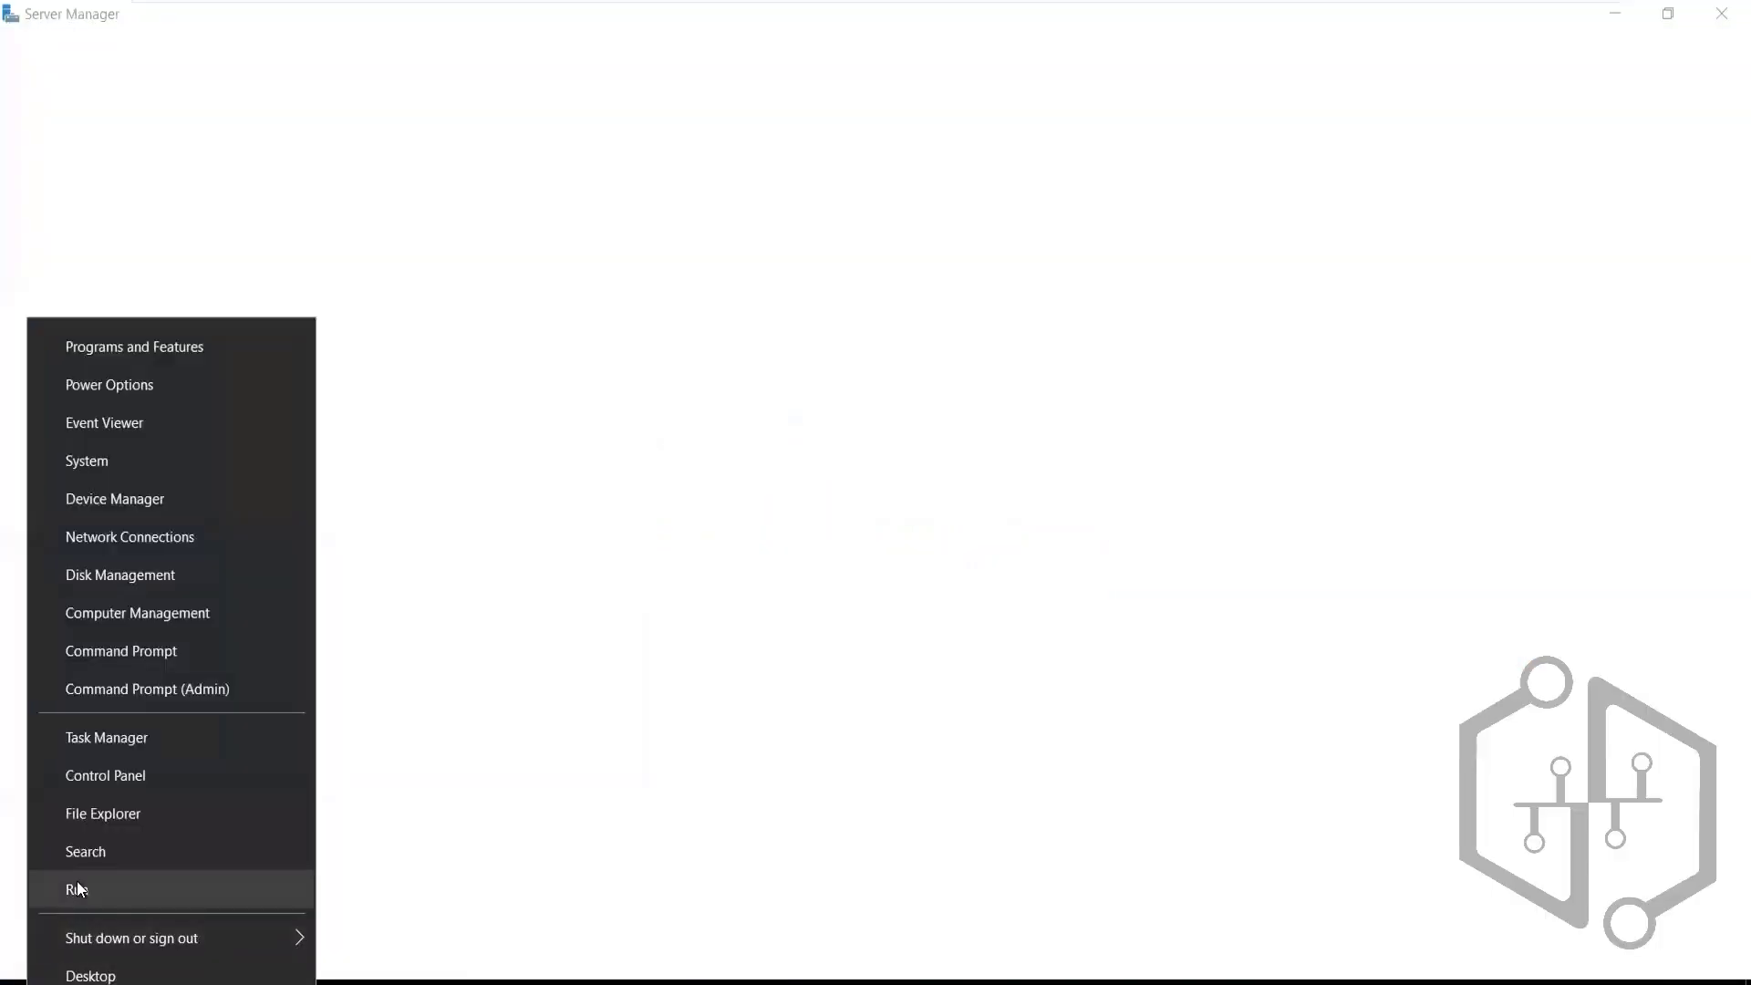
pyautogui.click(77, 881)
pyautogui.press('Return')
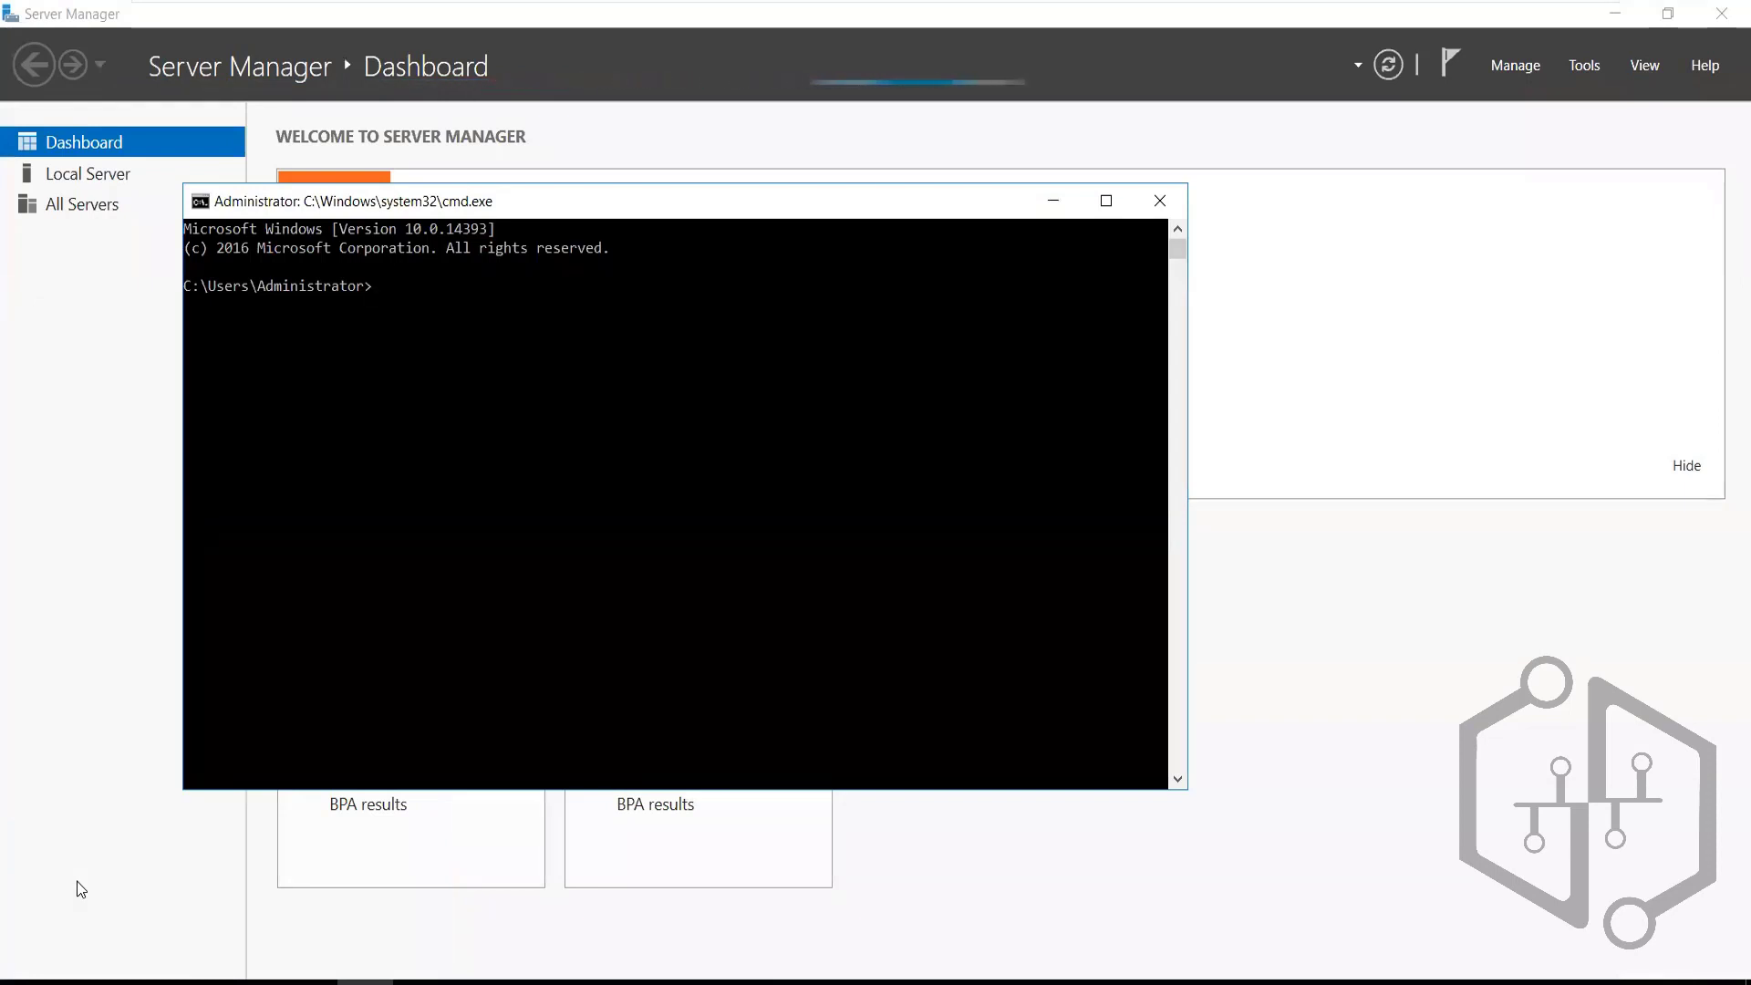
pyautogui.write('ipcondig')
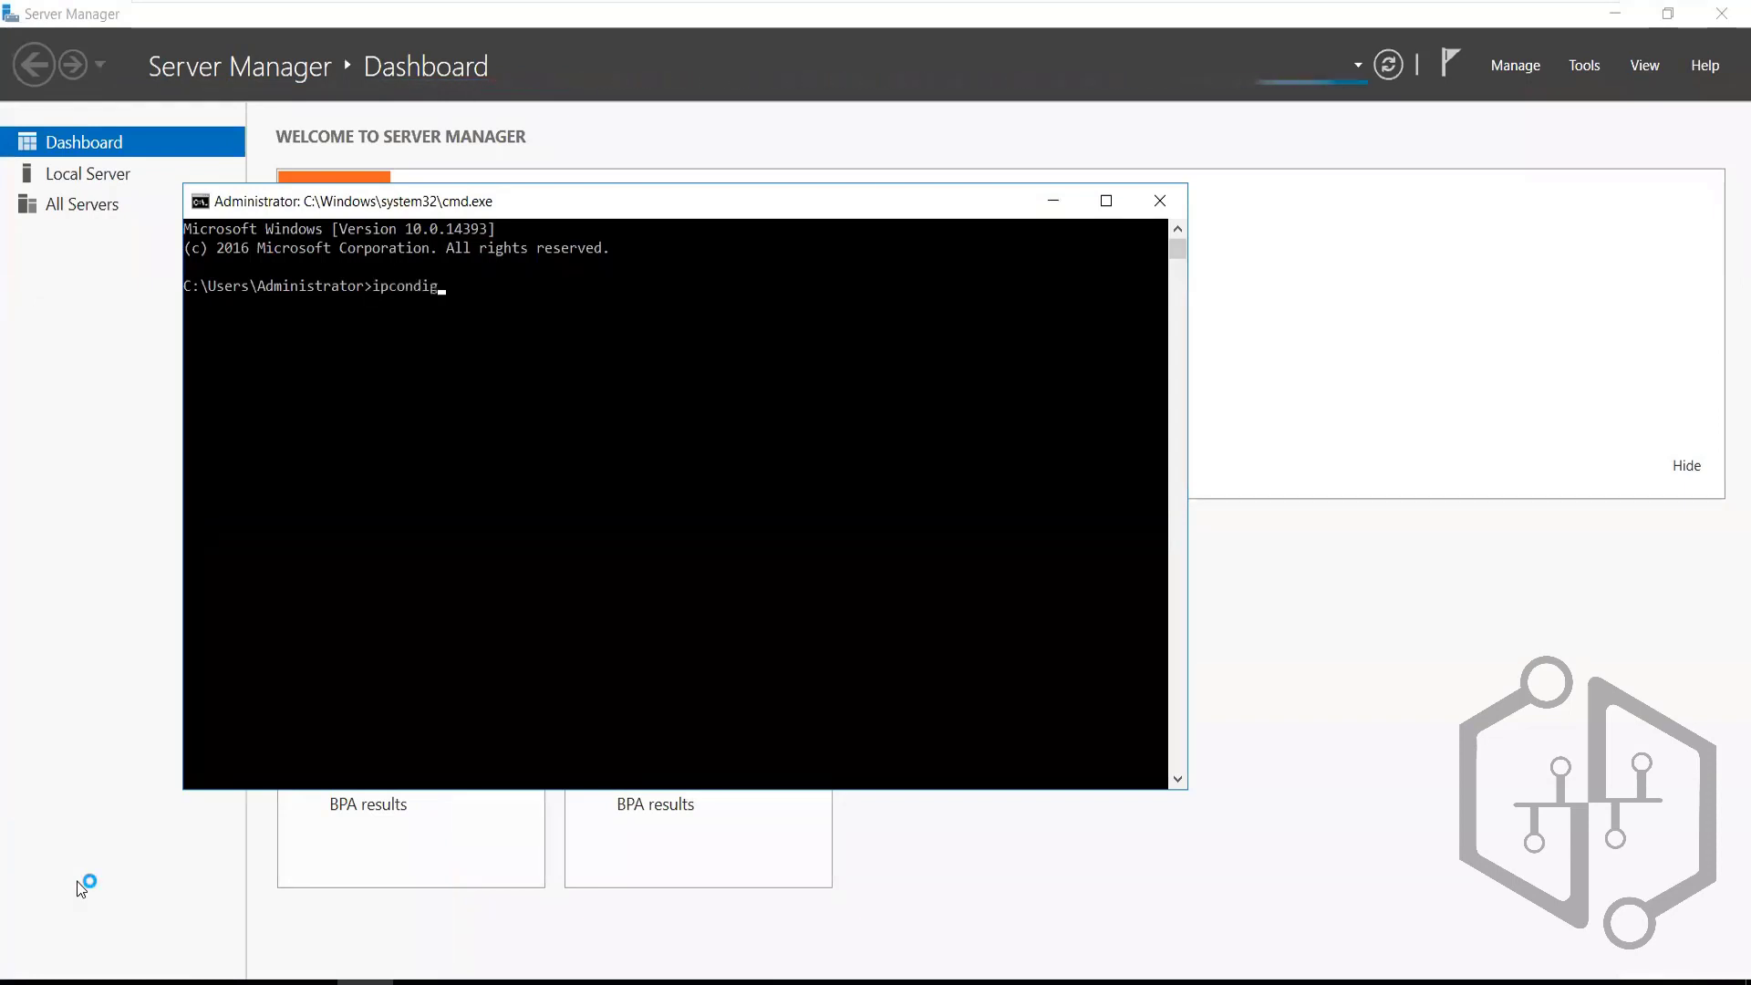
pyautogui.press('BackSpace')
pyautogui.press('BackSpace')
pyautogui.press('BackSpace')
pyautogui.write('fig')
pyautogui.press('Return')
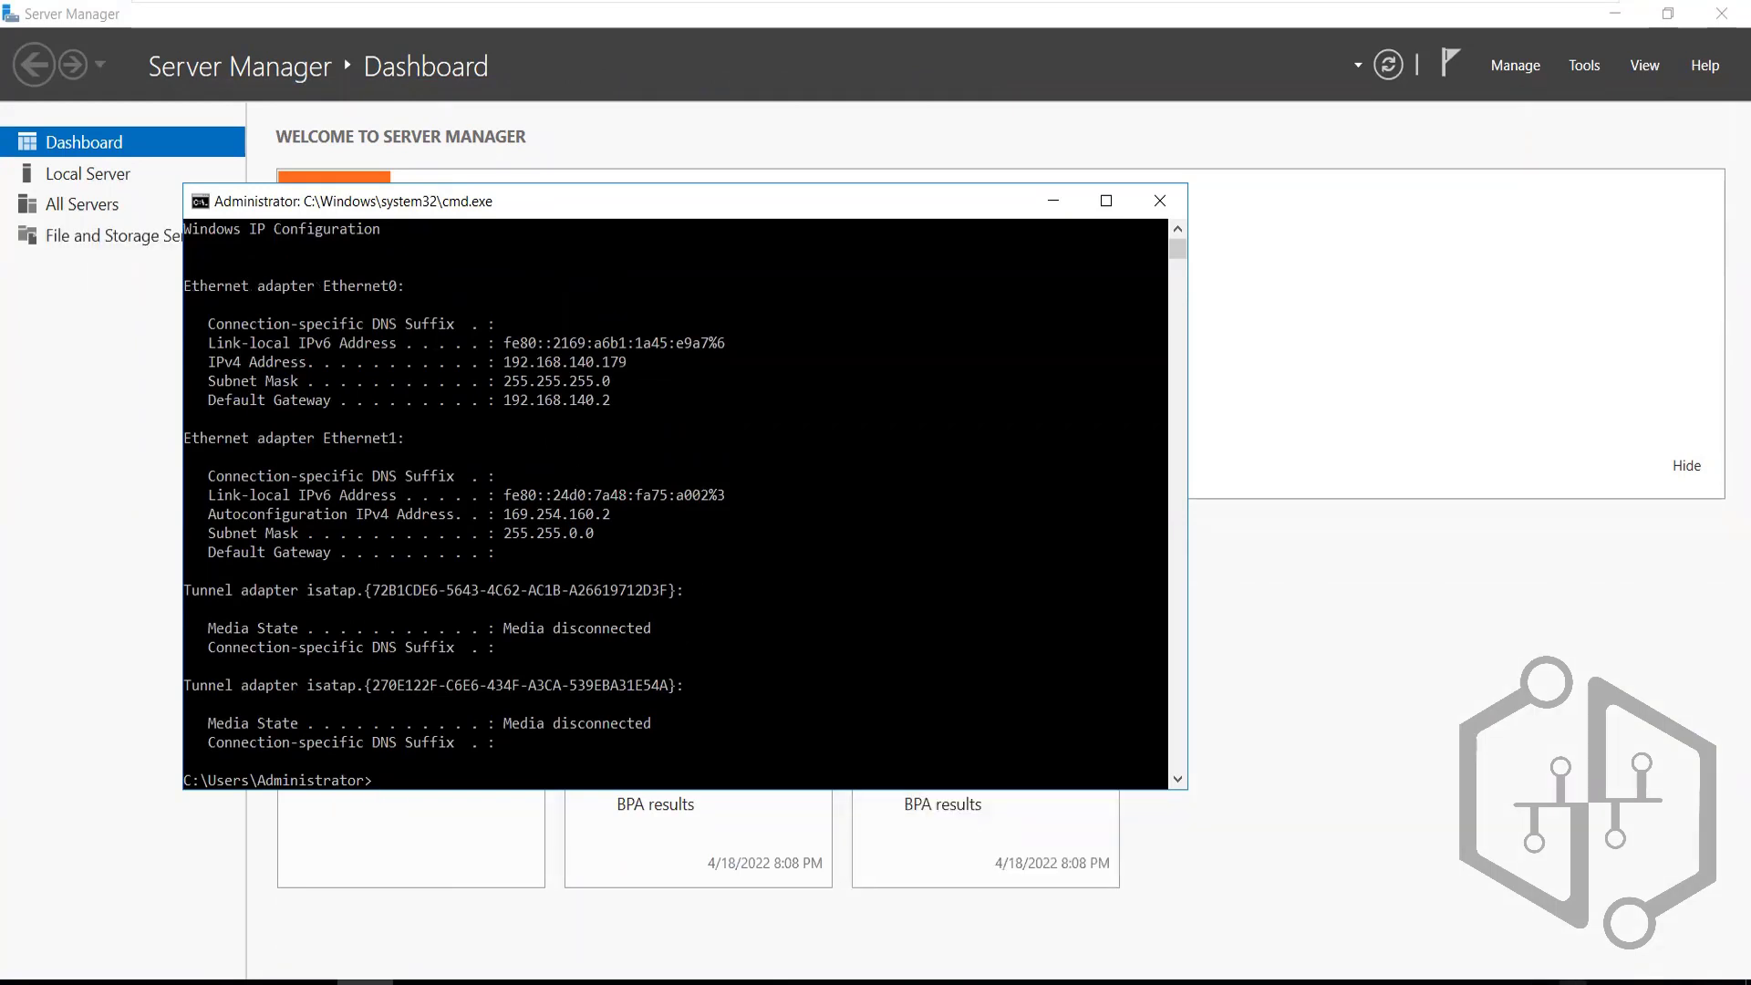
# Confirm Ethernet1's IPv4 settings hold static 192.168.140.180 with mask 255.255.255.0
pyautogui.rightClick(1459, 982)
pyautogui.click(1591, 980)
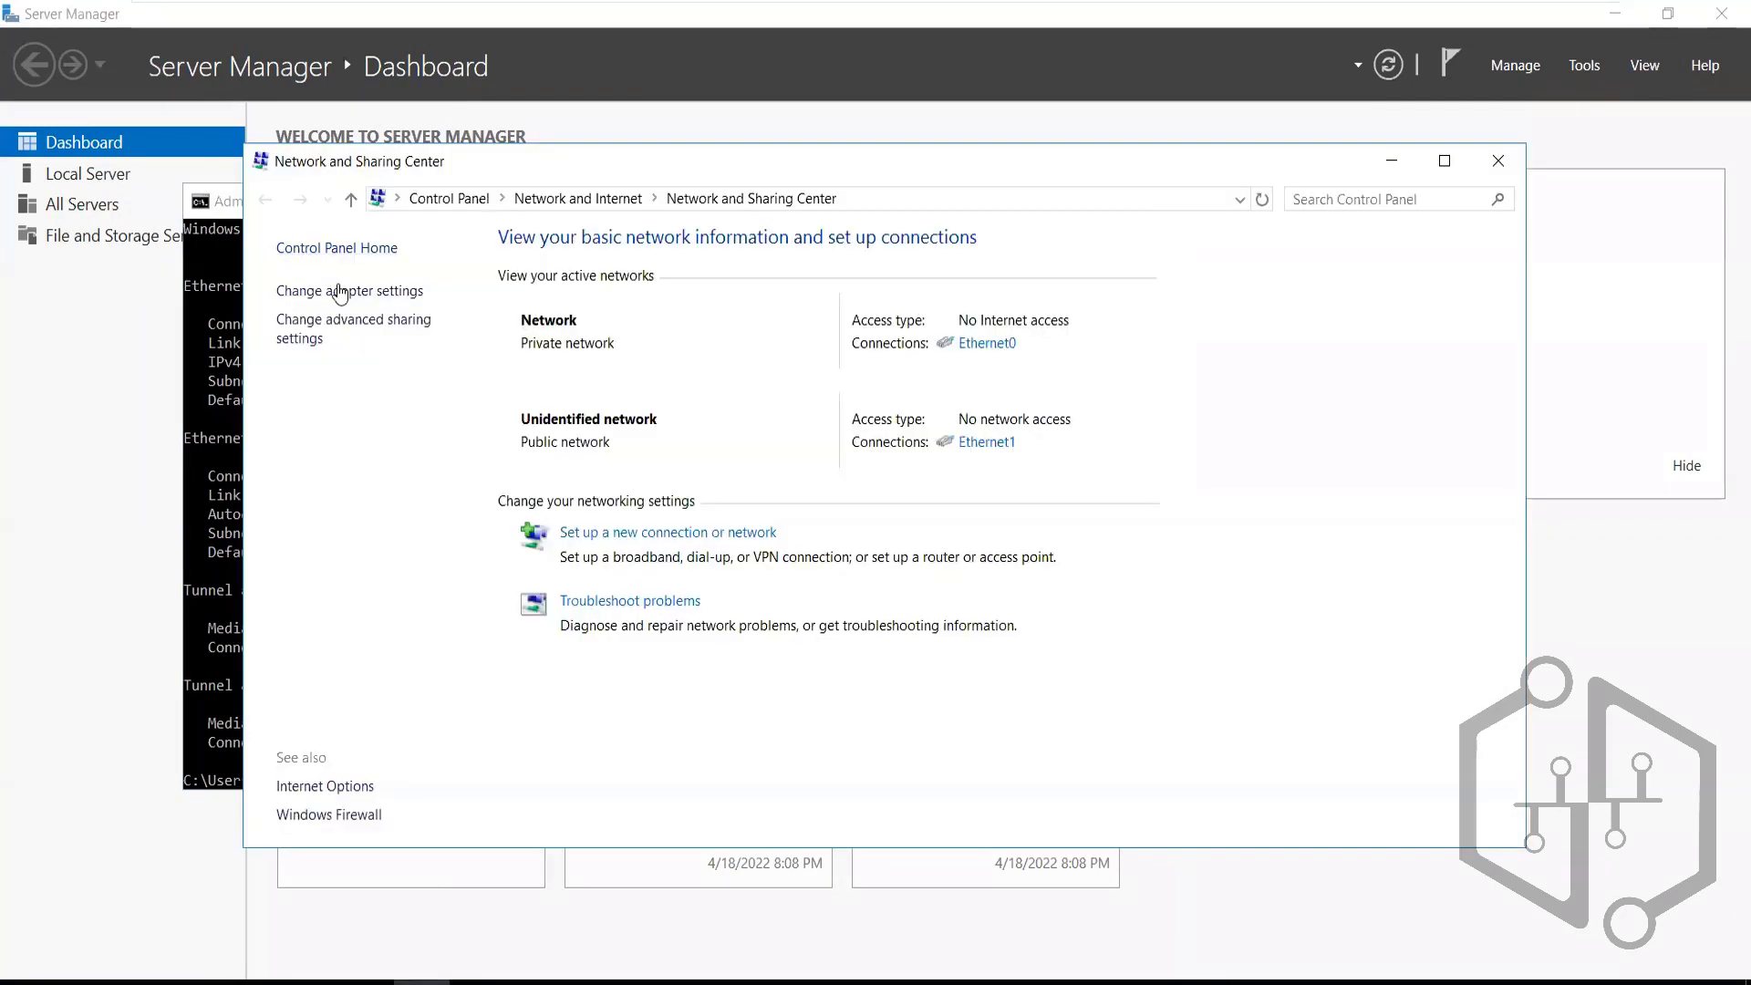
pyautogui.click(341, 291)
pyautogui.rightClick(656, 313)
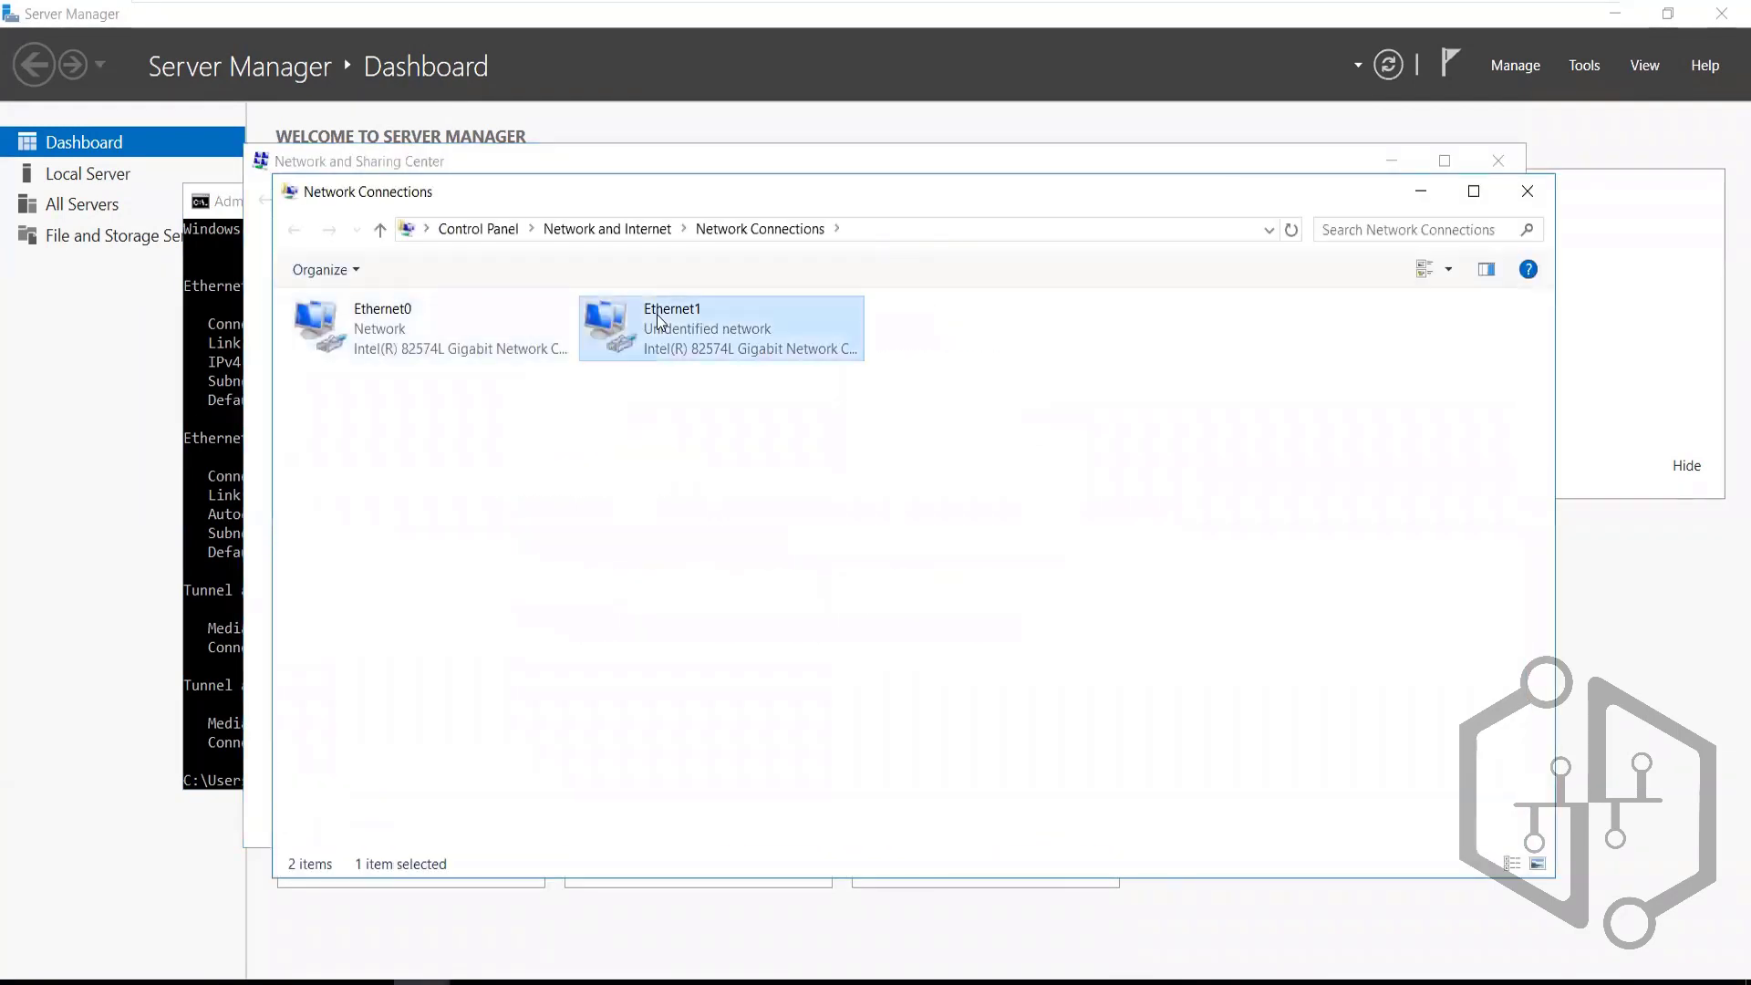
pyautogui.click(736, 547)
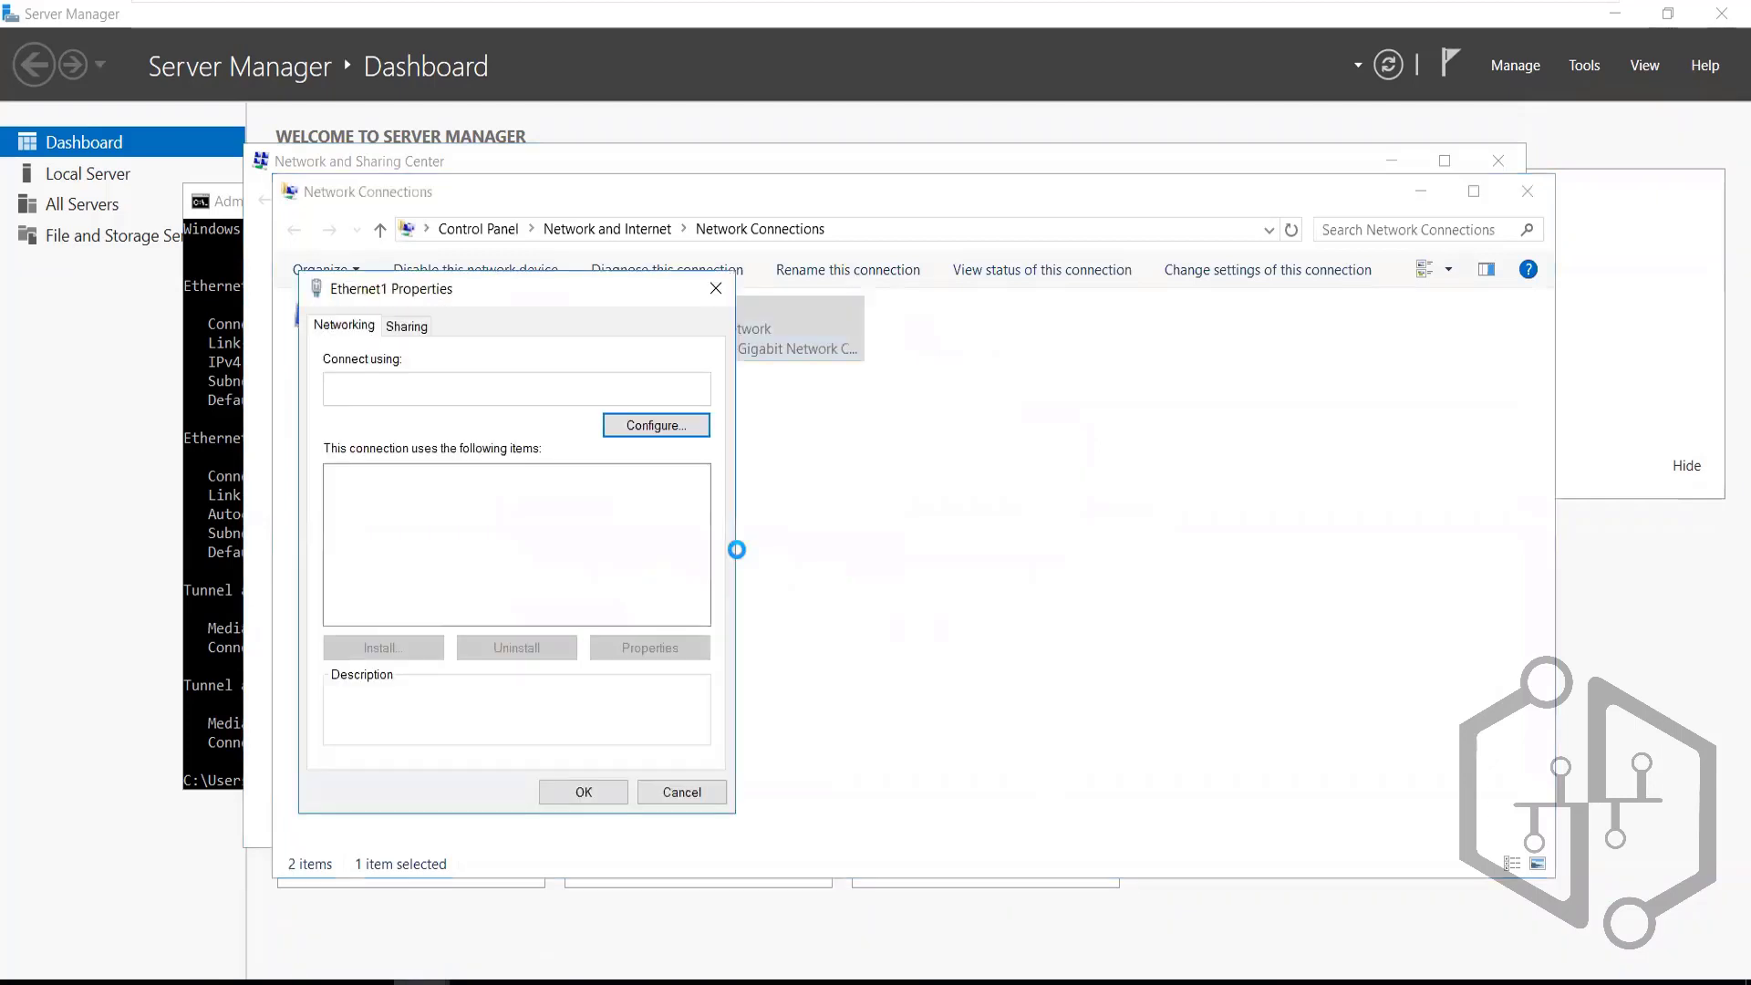
pyautogui.click(488, 535)
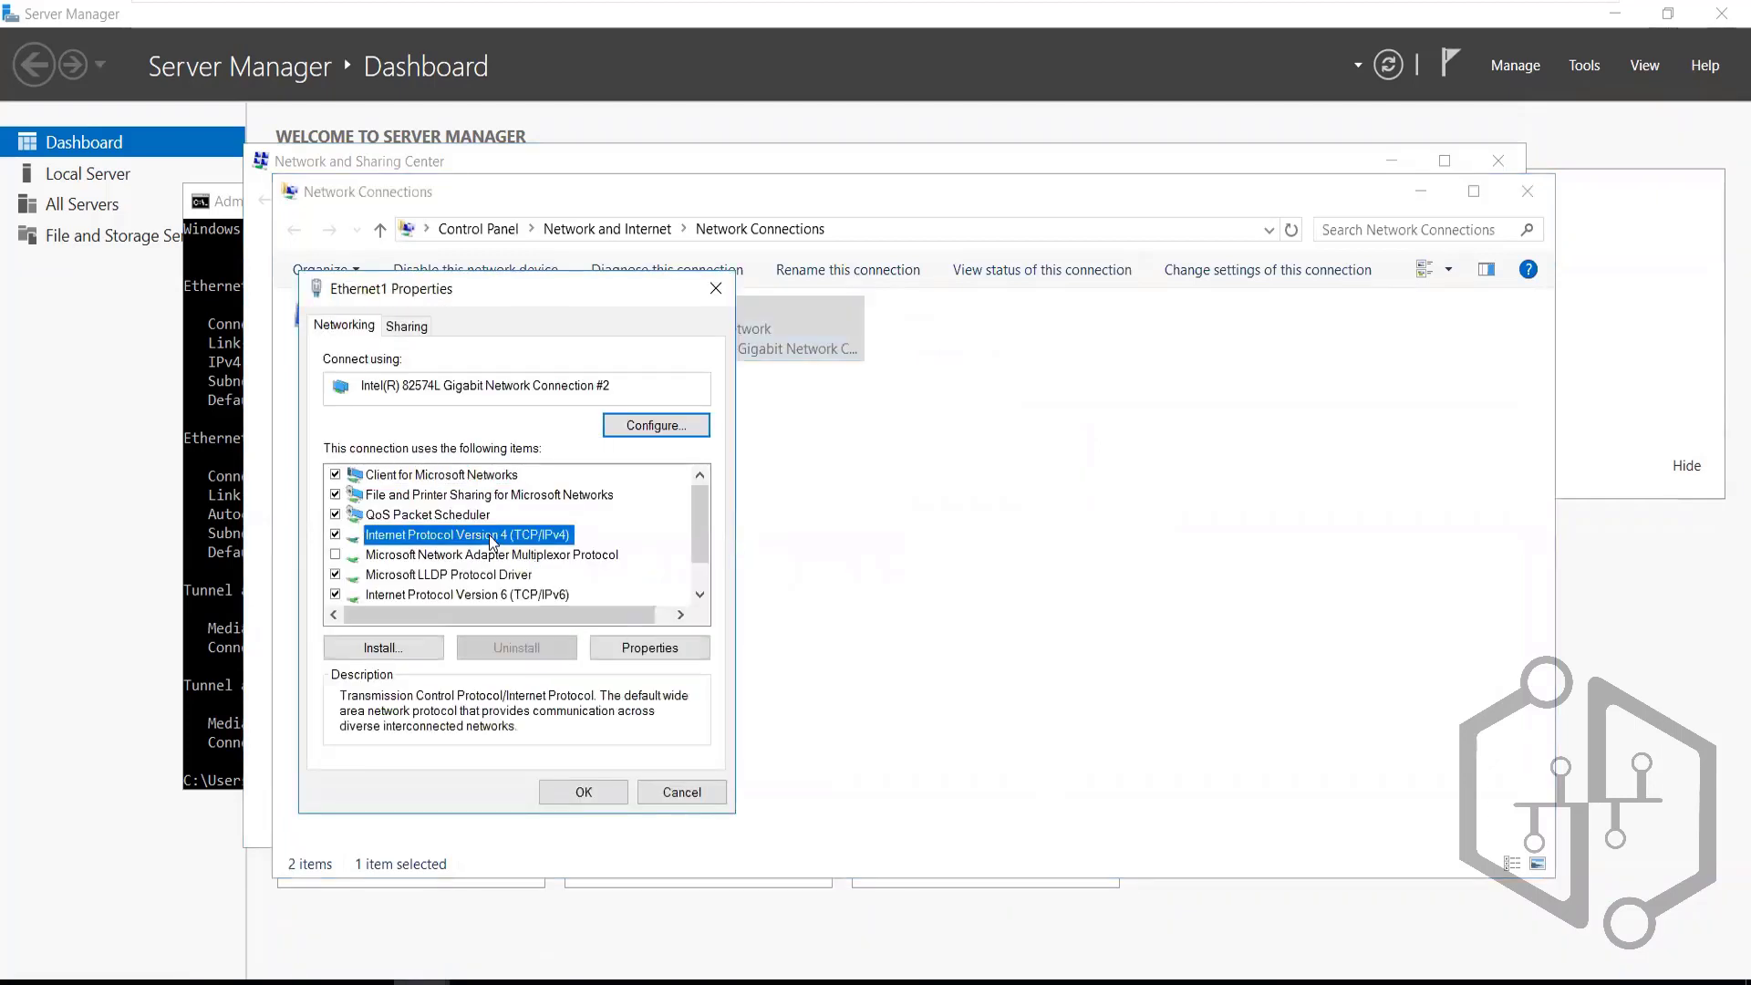
pyautogui.click(643, 647)
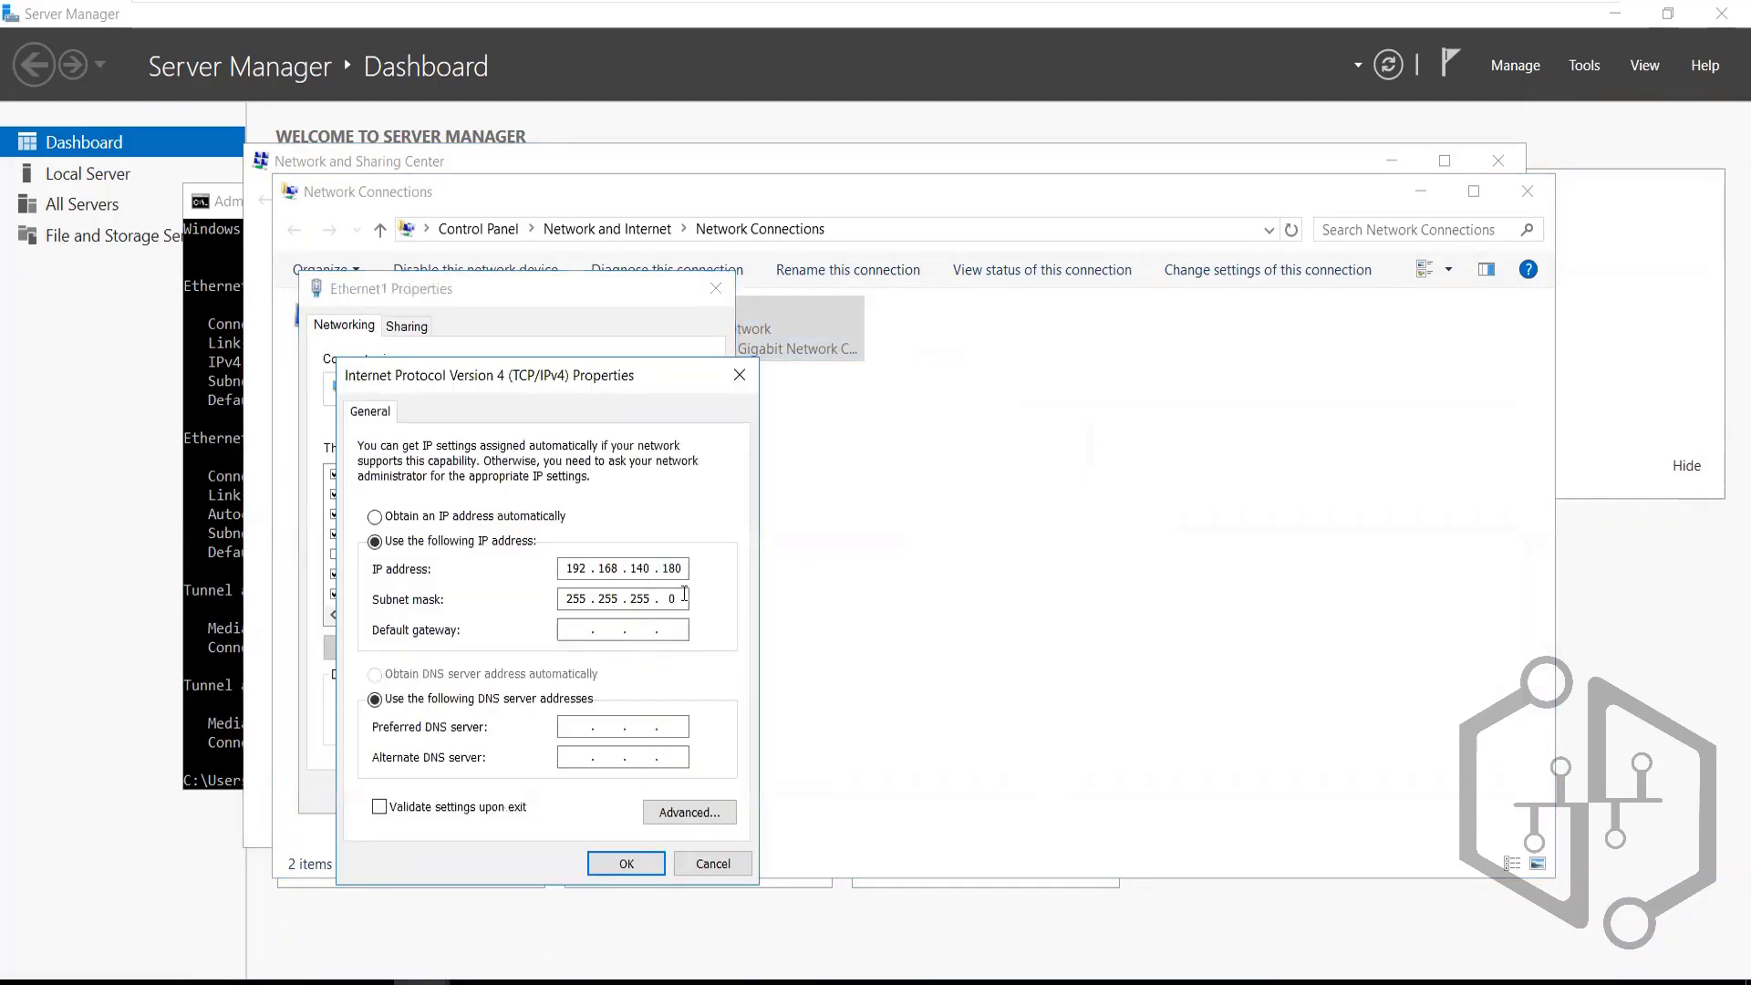
pyautogui.click(602, 863)
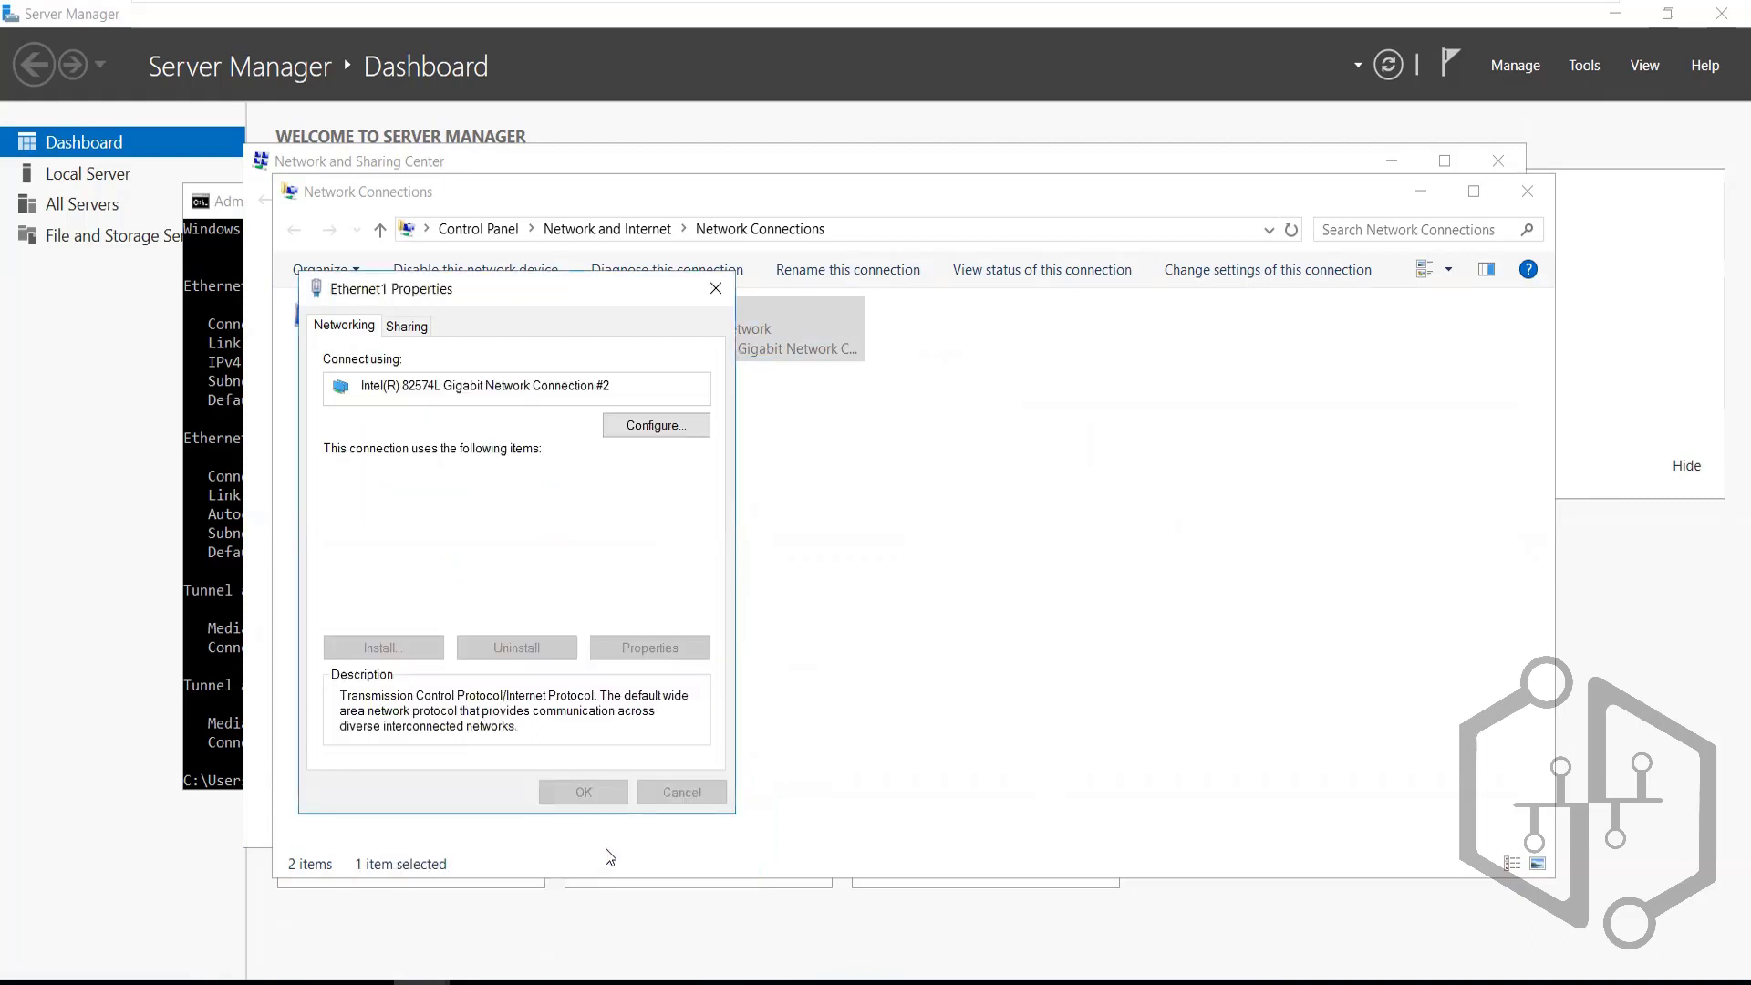
pyautogui.click(713, 290)
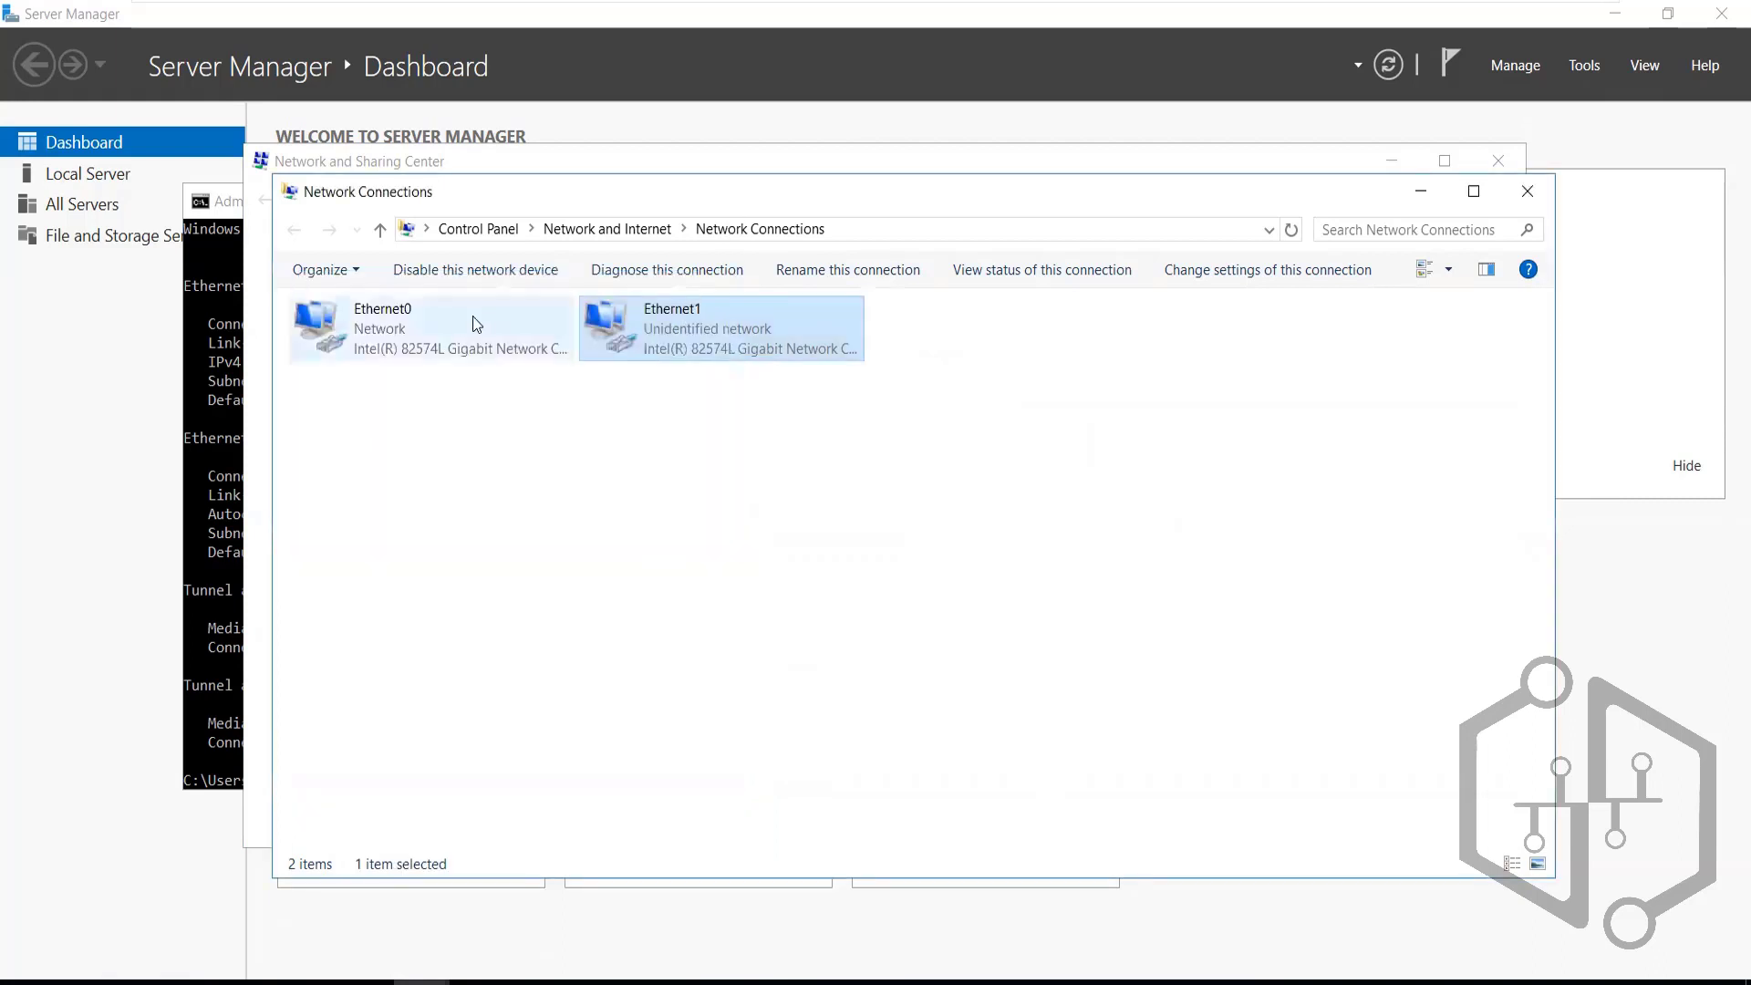
# Close Network Connections, the command prompt and Network and Sharing Center
pyautogui.click(459, 325)
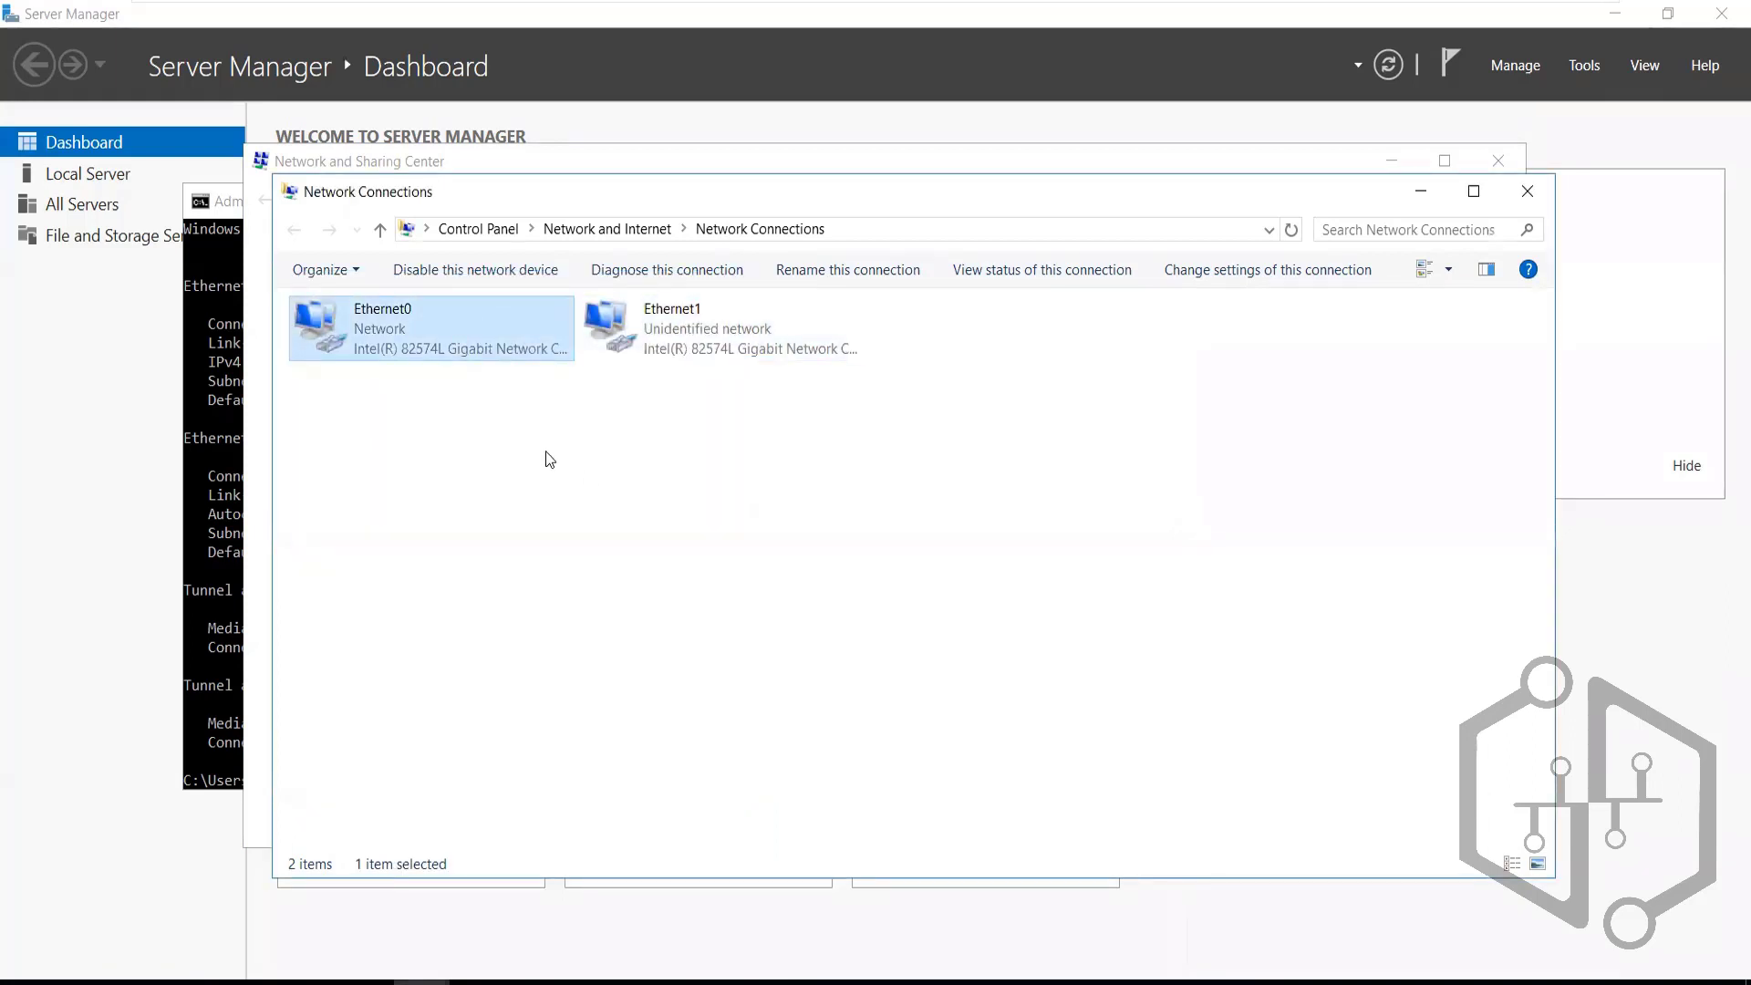
pyautogui.click(1527, 190)
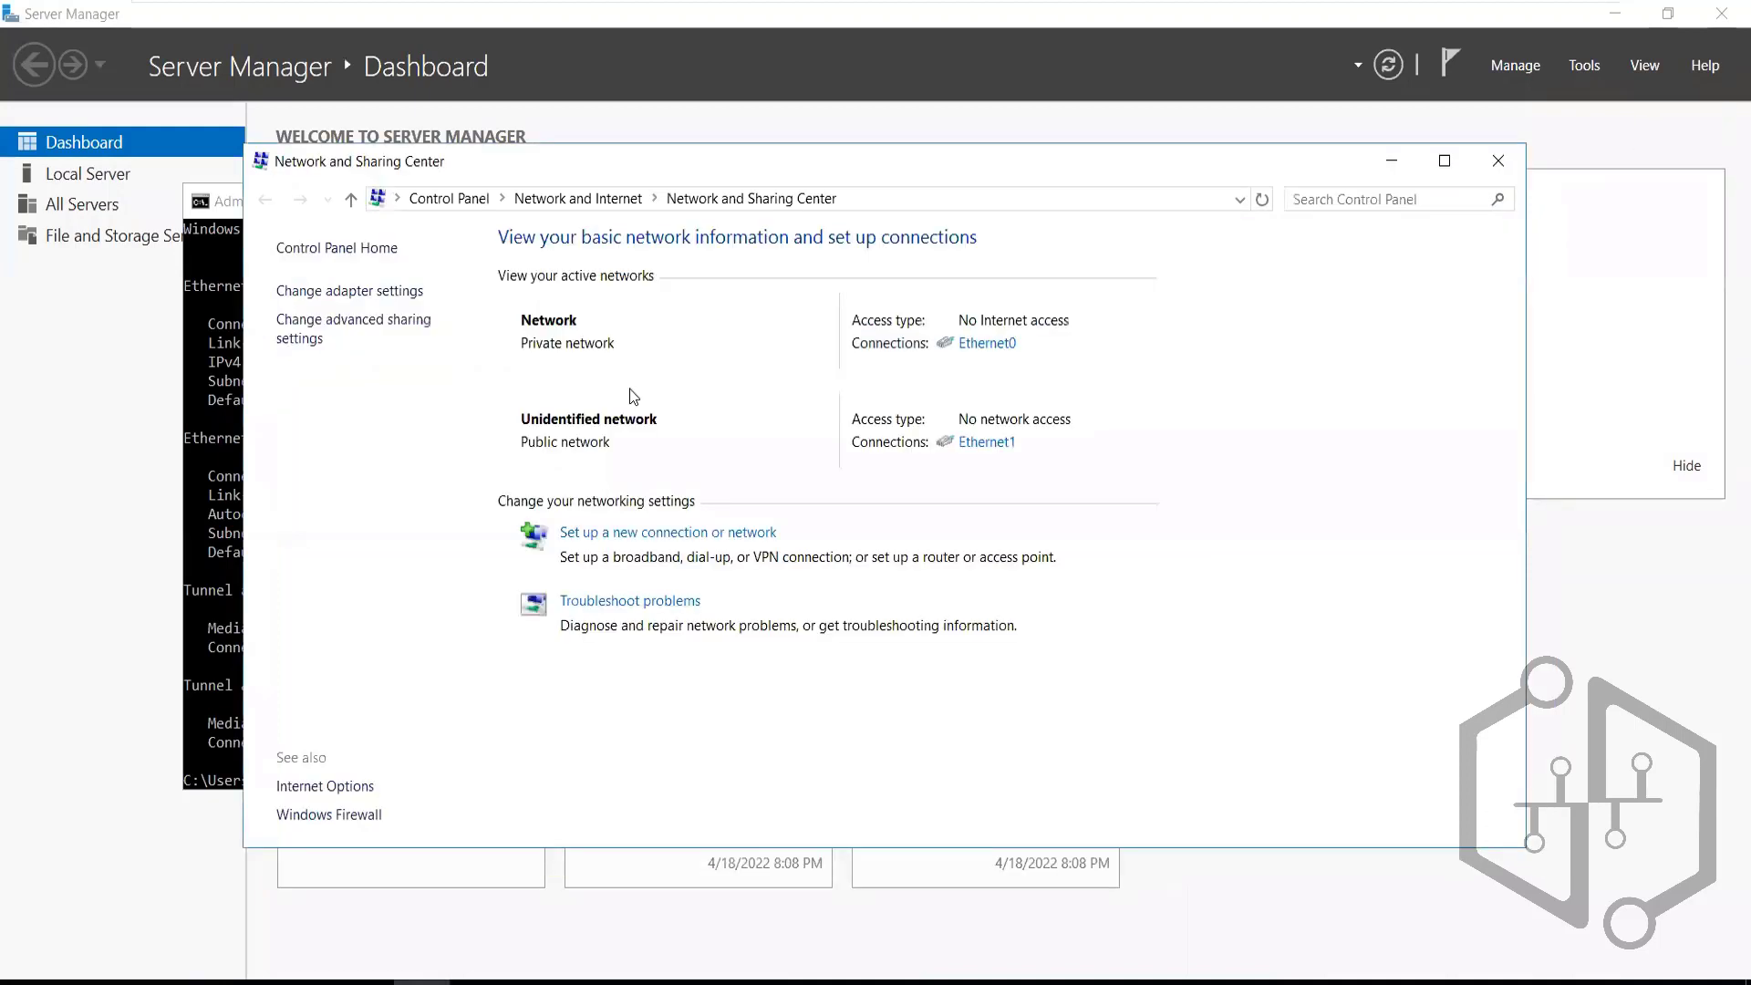
pyautogui.click(227, 435)
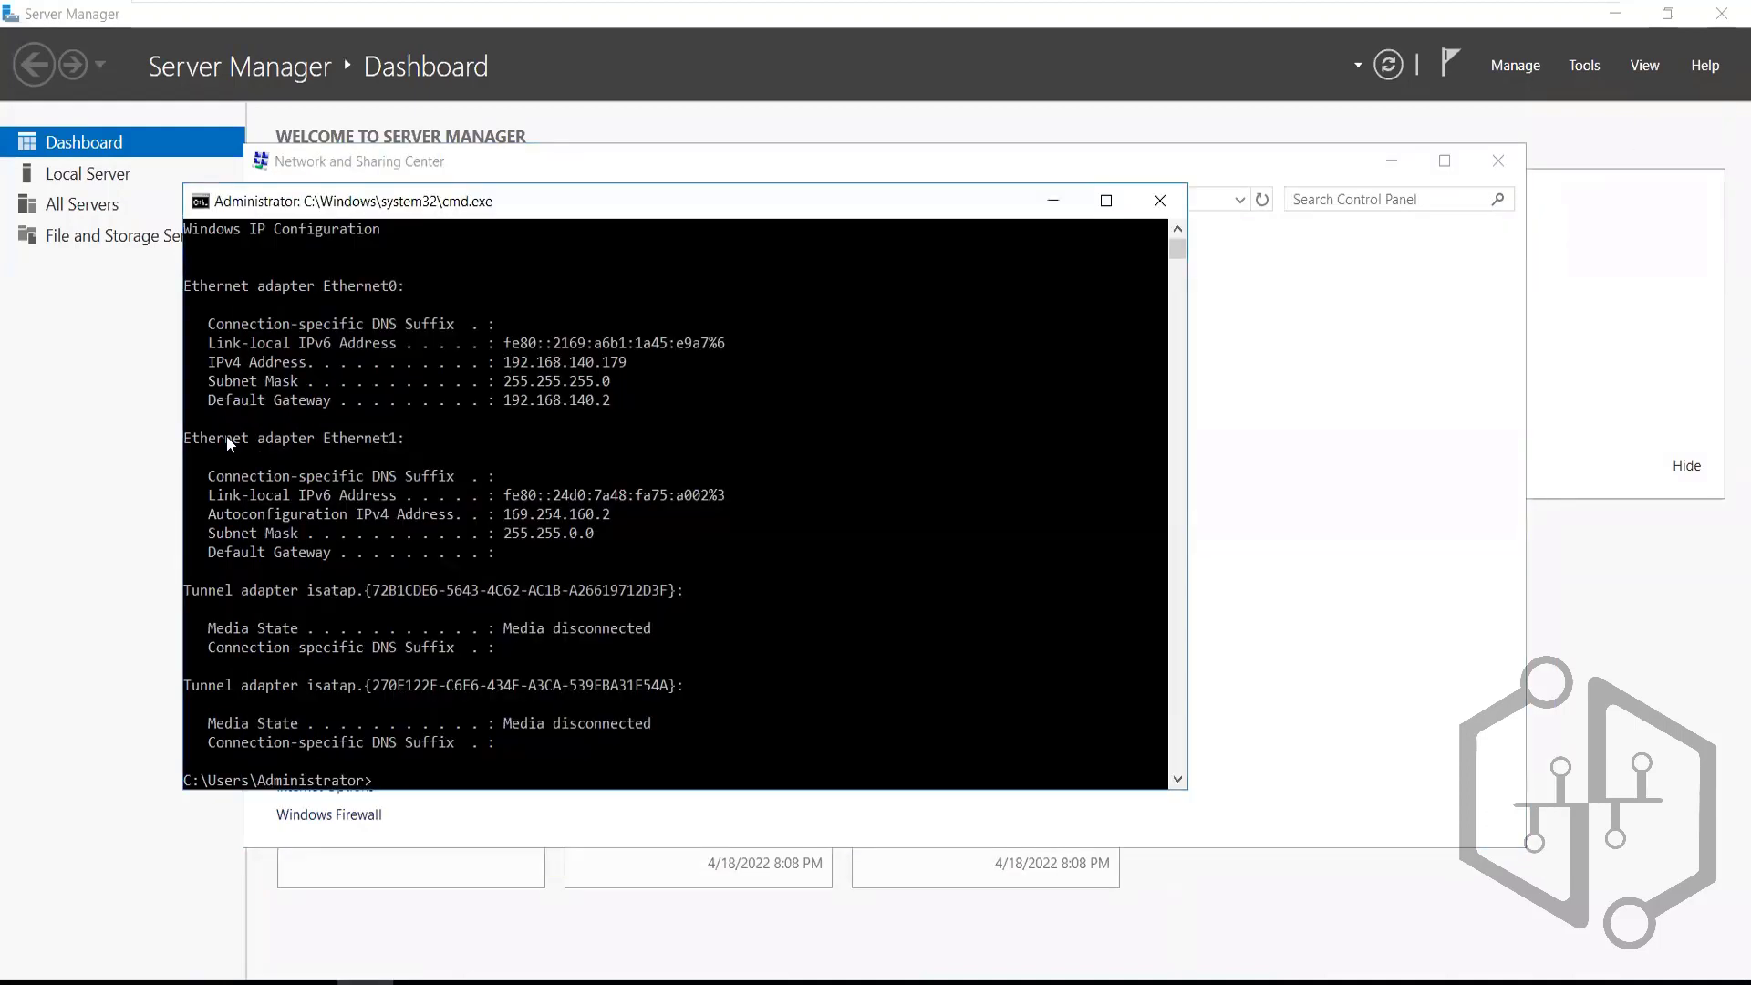
pyautogui.click(1157, 202)
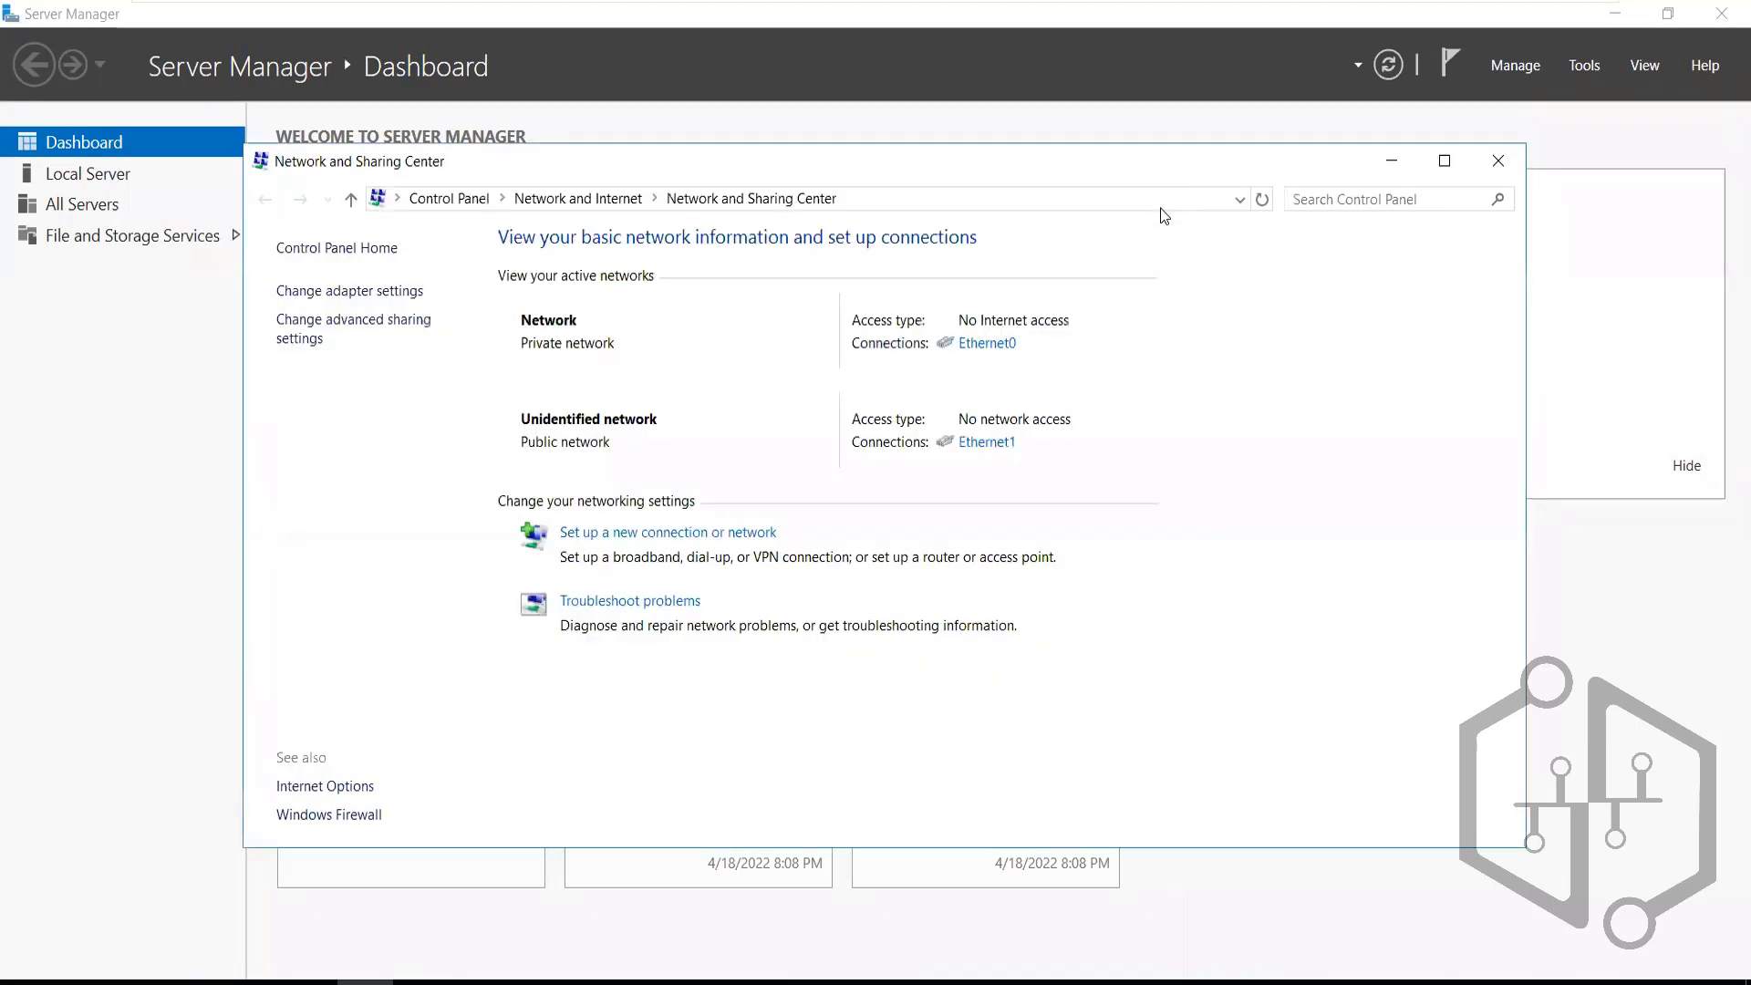
pyautogui.click(1493, 161)
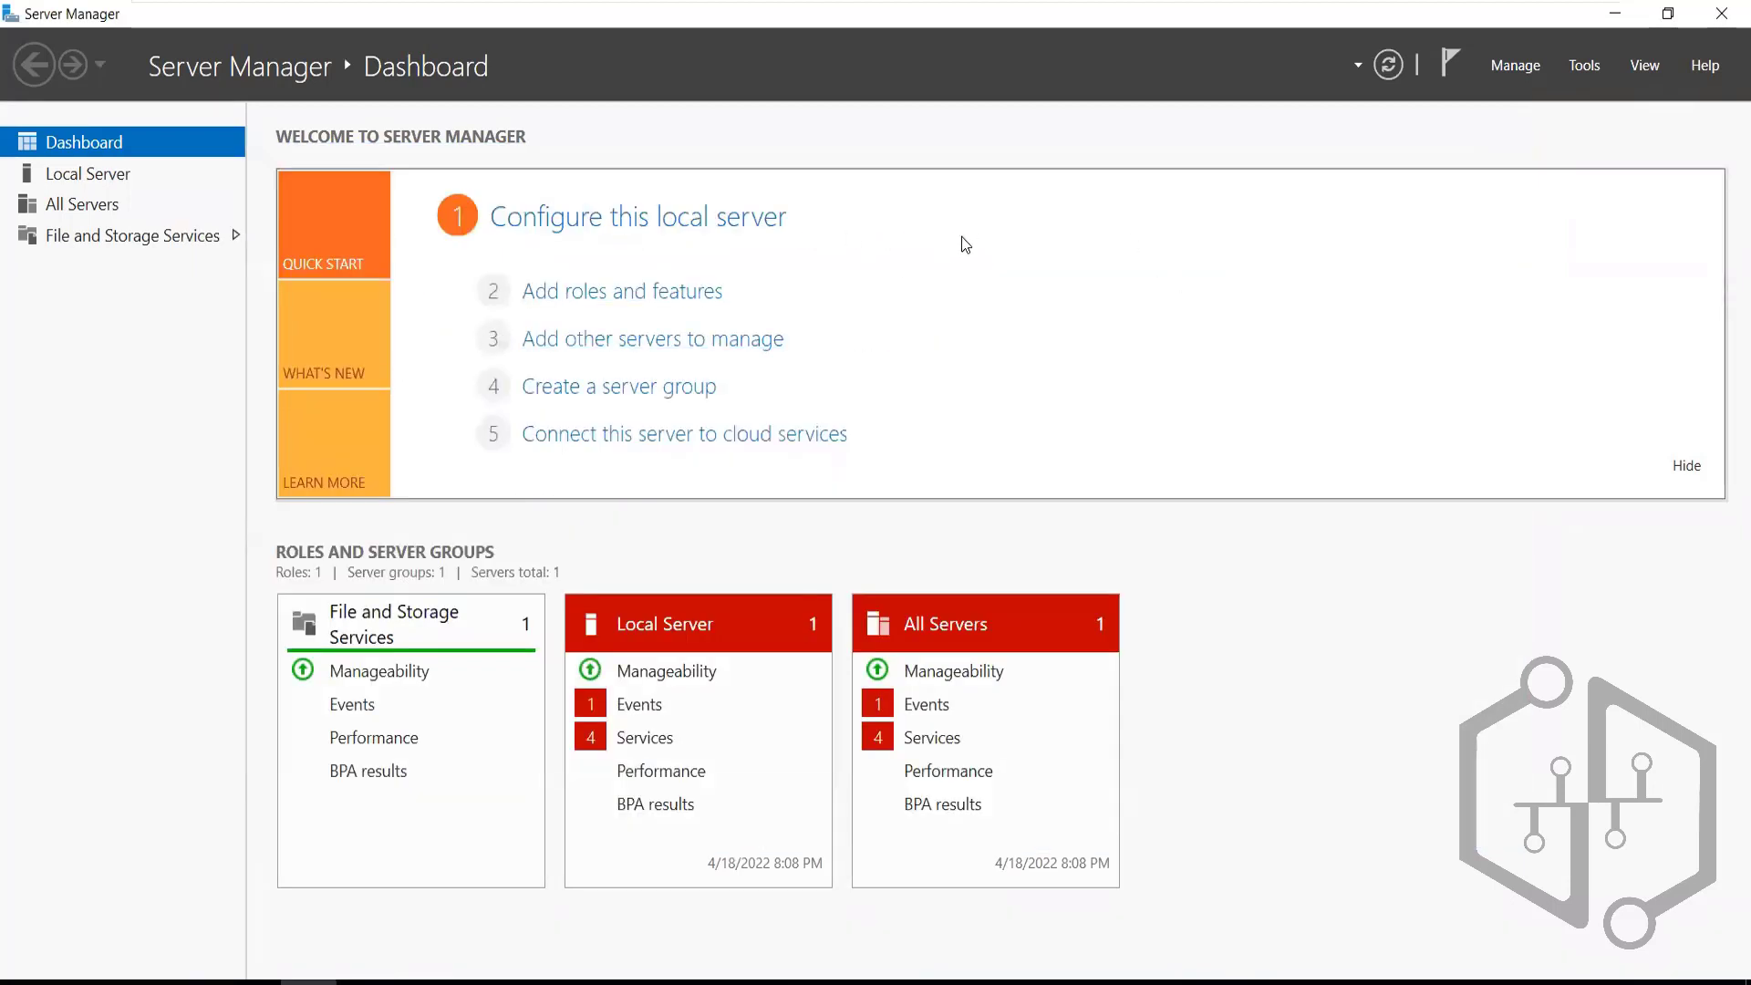
# Sign in to the Storage Server as Administrator and dismiss the unexpected shutdown prompt
pyautogui.moveTo(1228, 5)
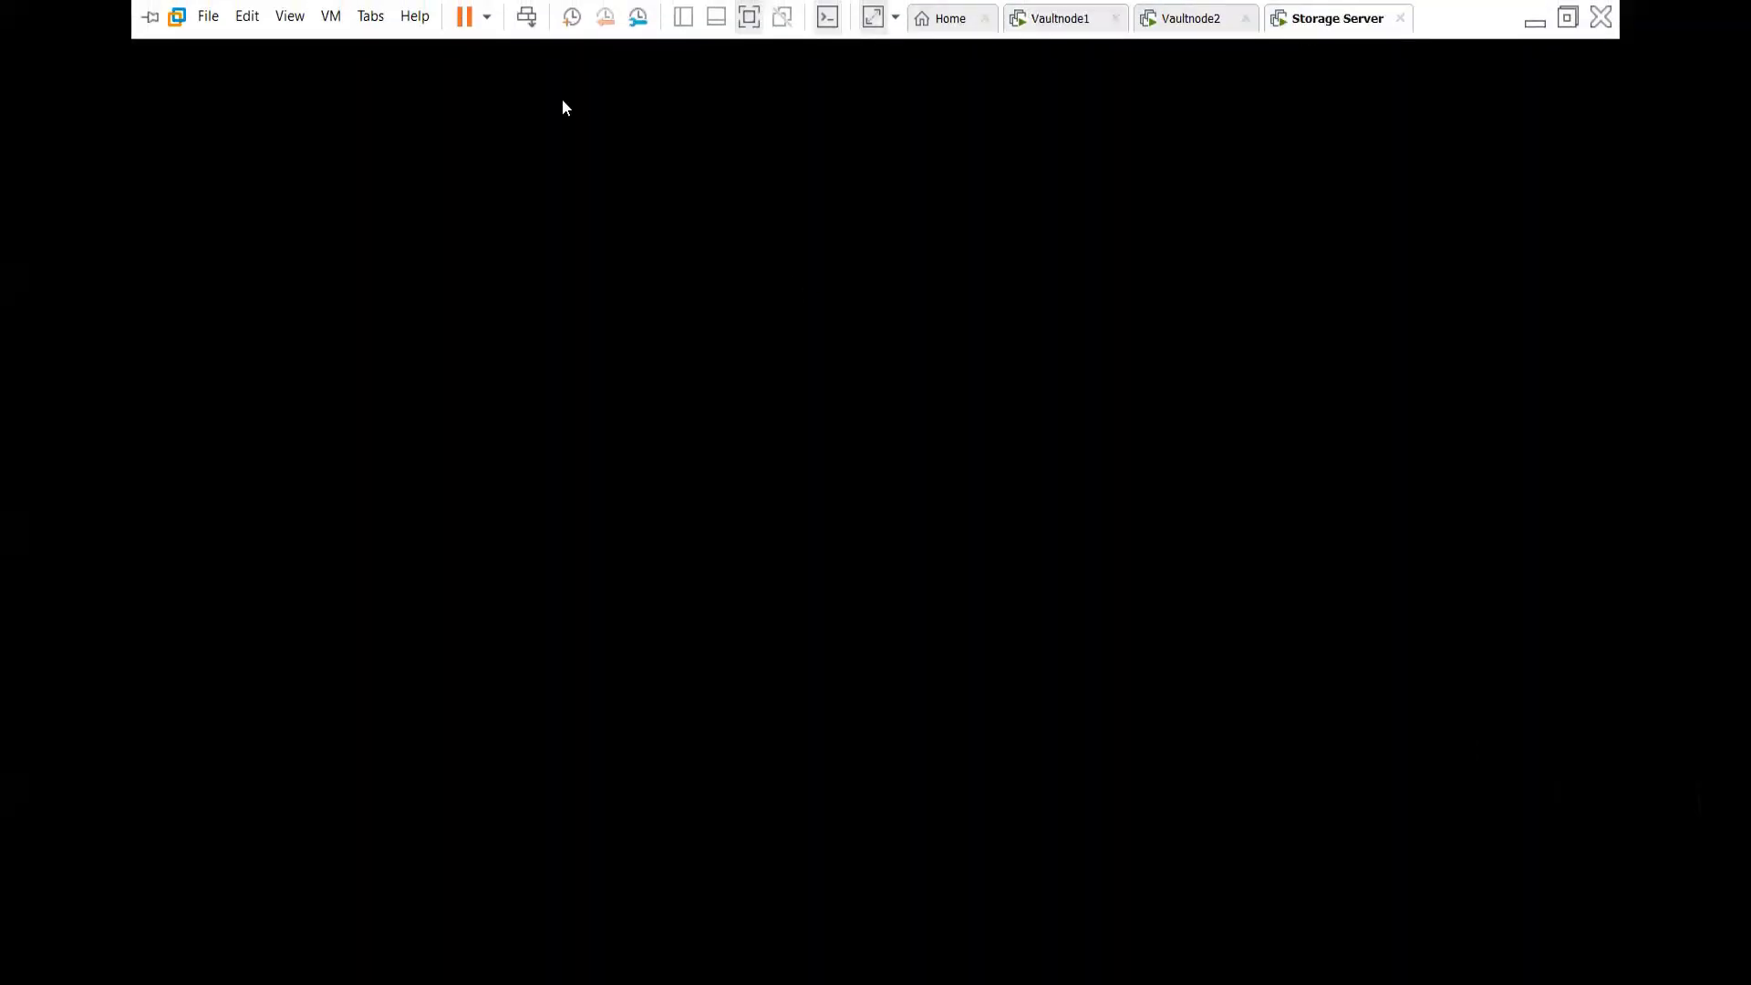
pyautogui.click(534, 19)
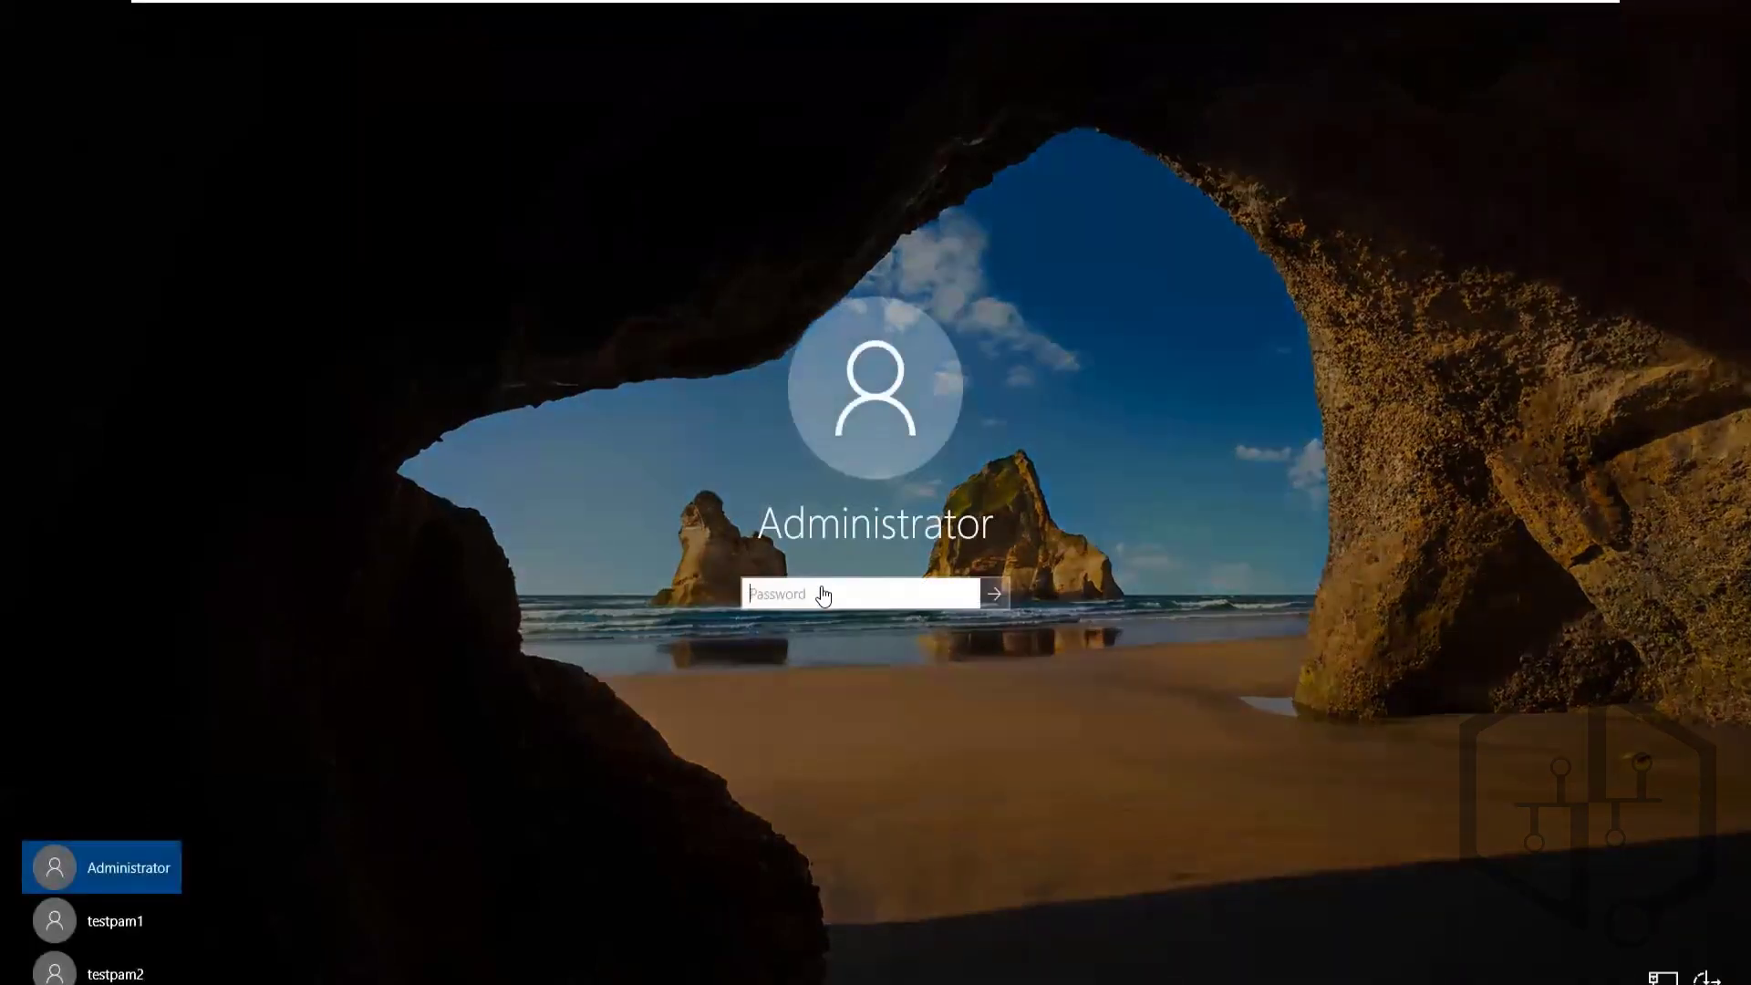
pyautogui.click(811, 593)
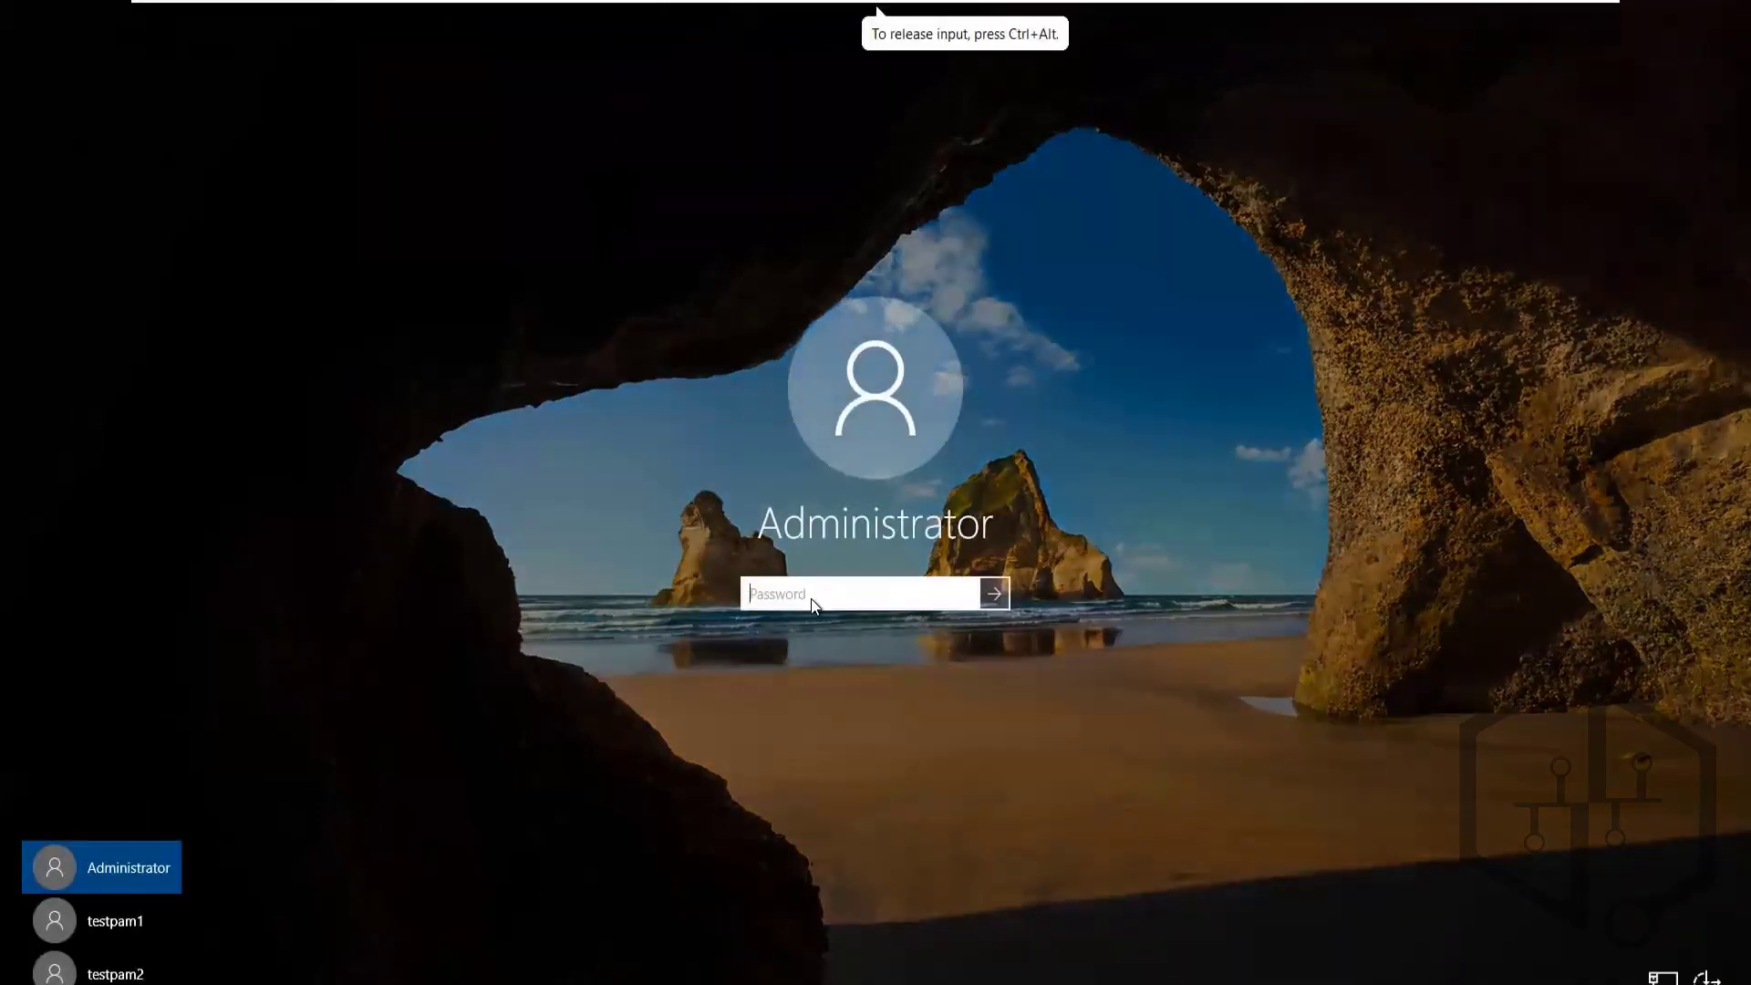
pyautogui.write('••••••••')
pyautogui.press('Return')
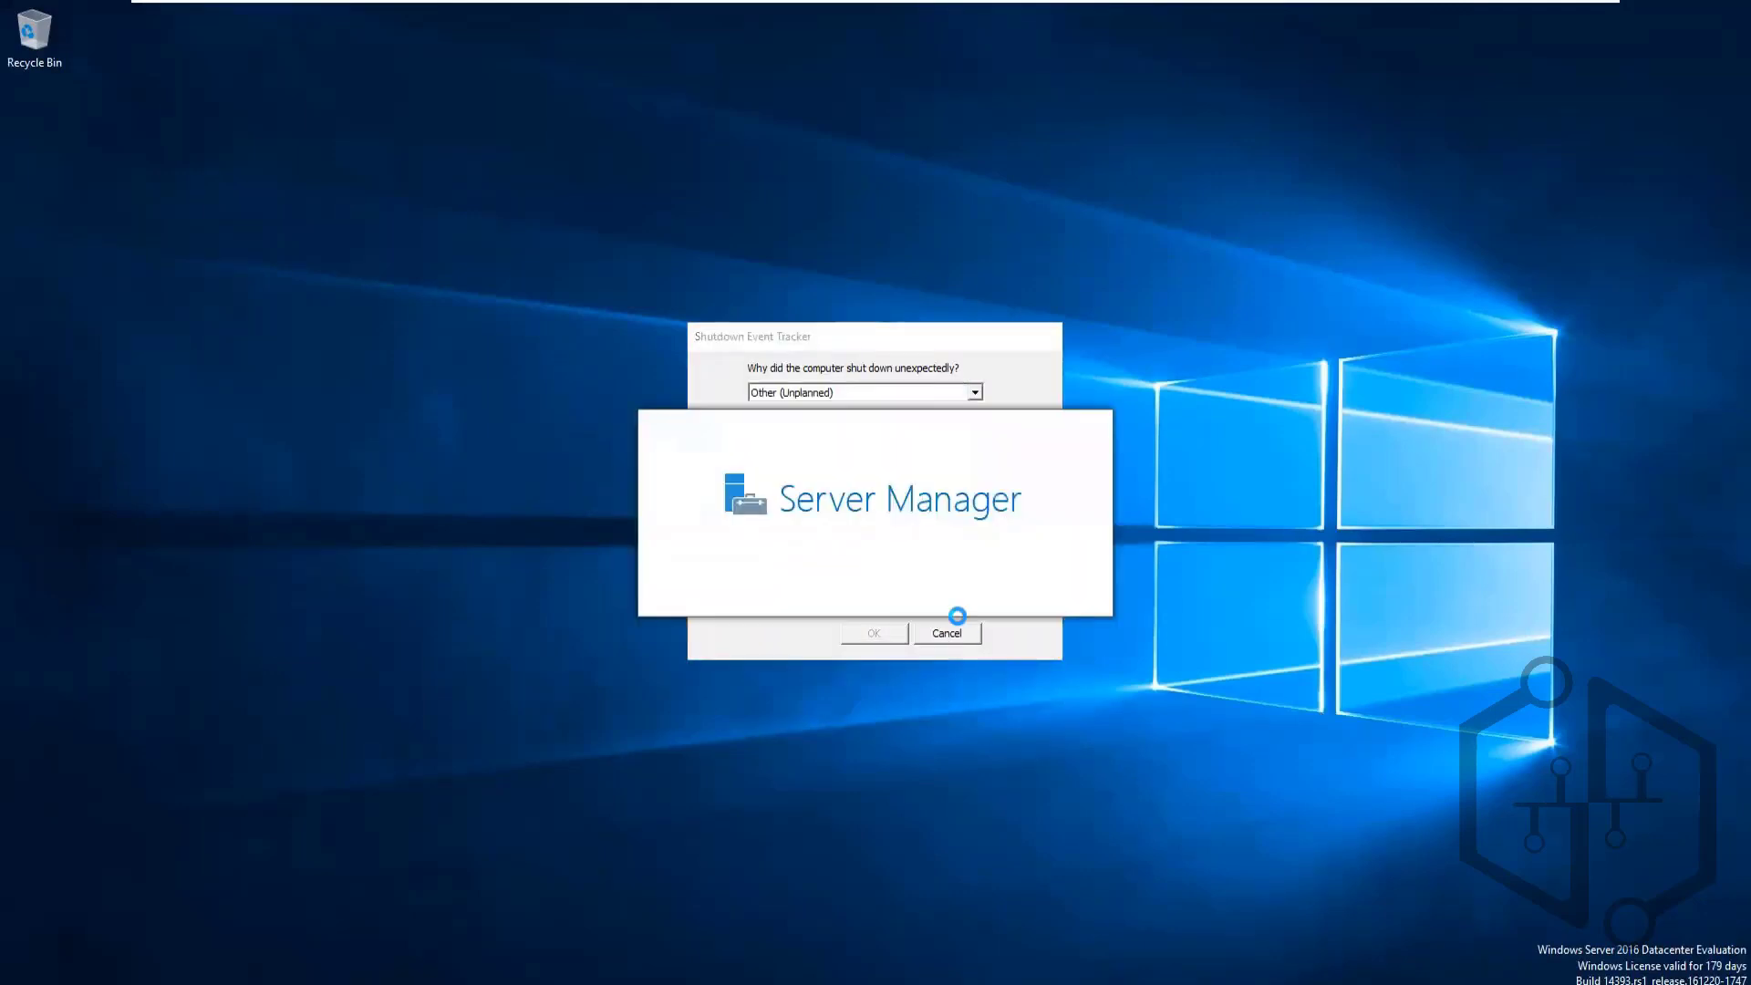
pyautogui.click(959, 638)
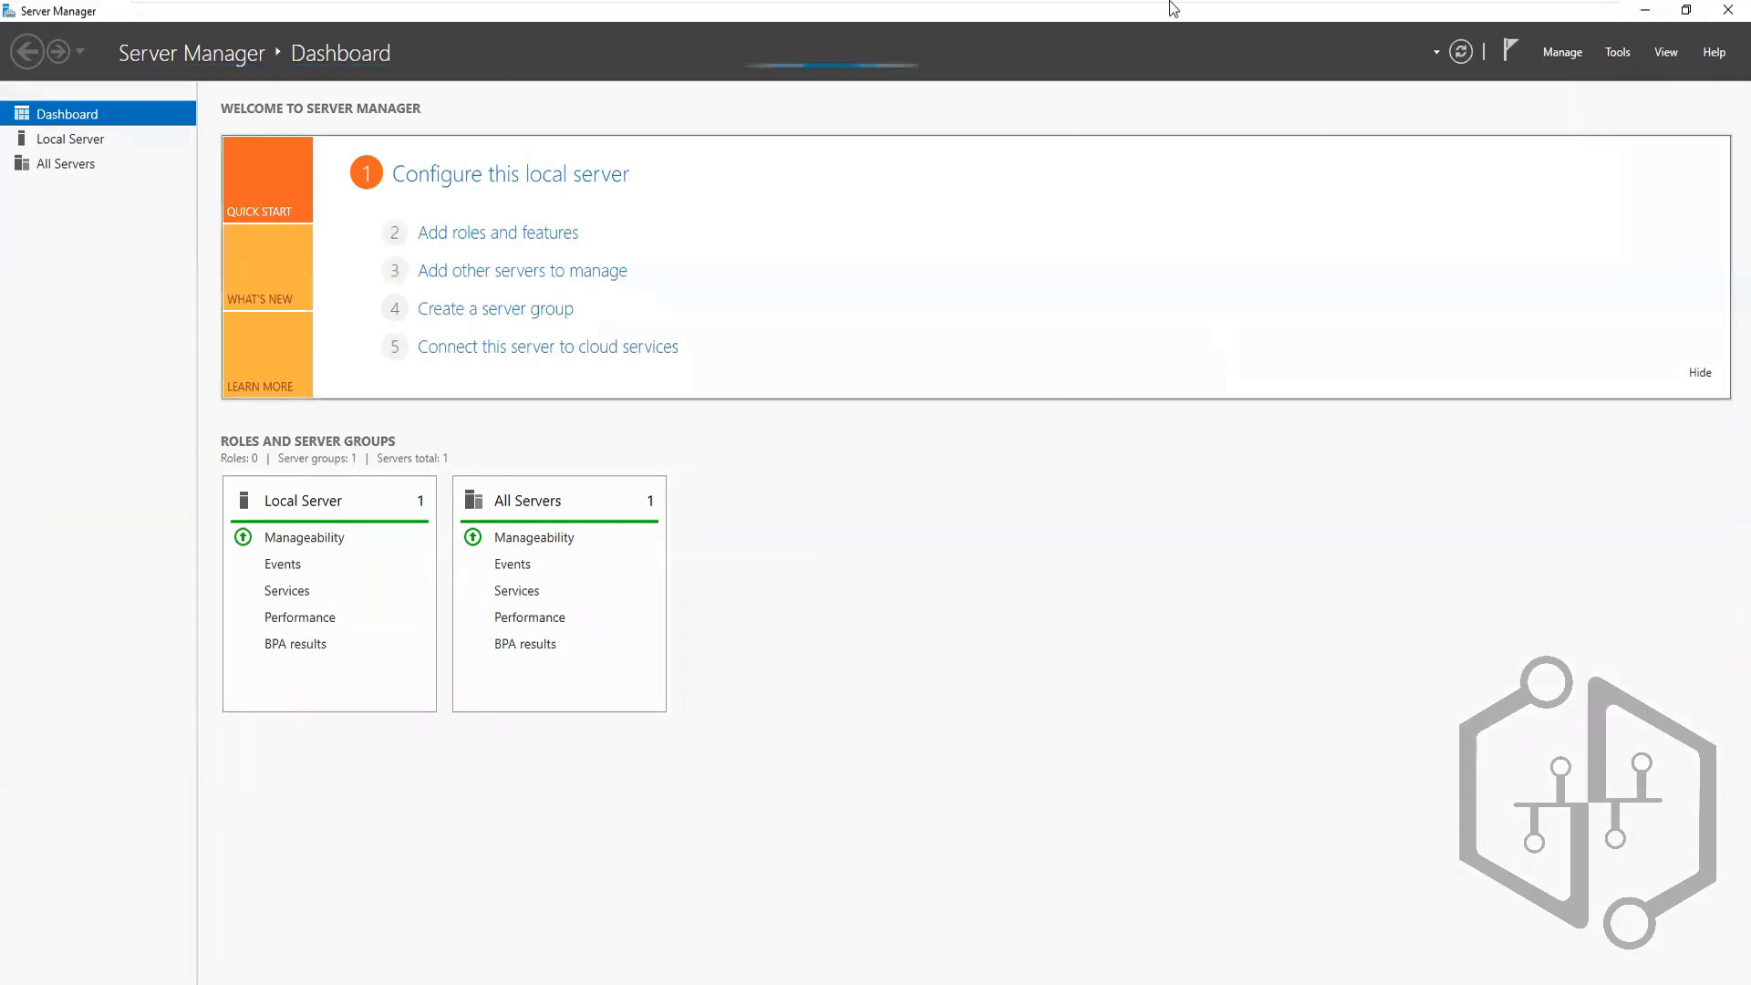
# Check the Vaultnode2 machine, then return to the Storage Server's Server Manager dashboard
pyautogui.moveTo(1095, 16)
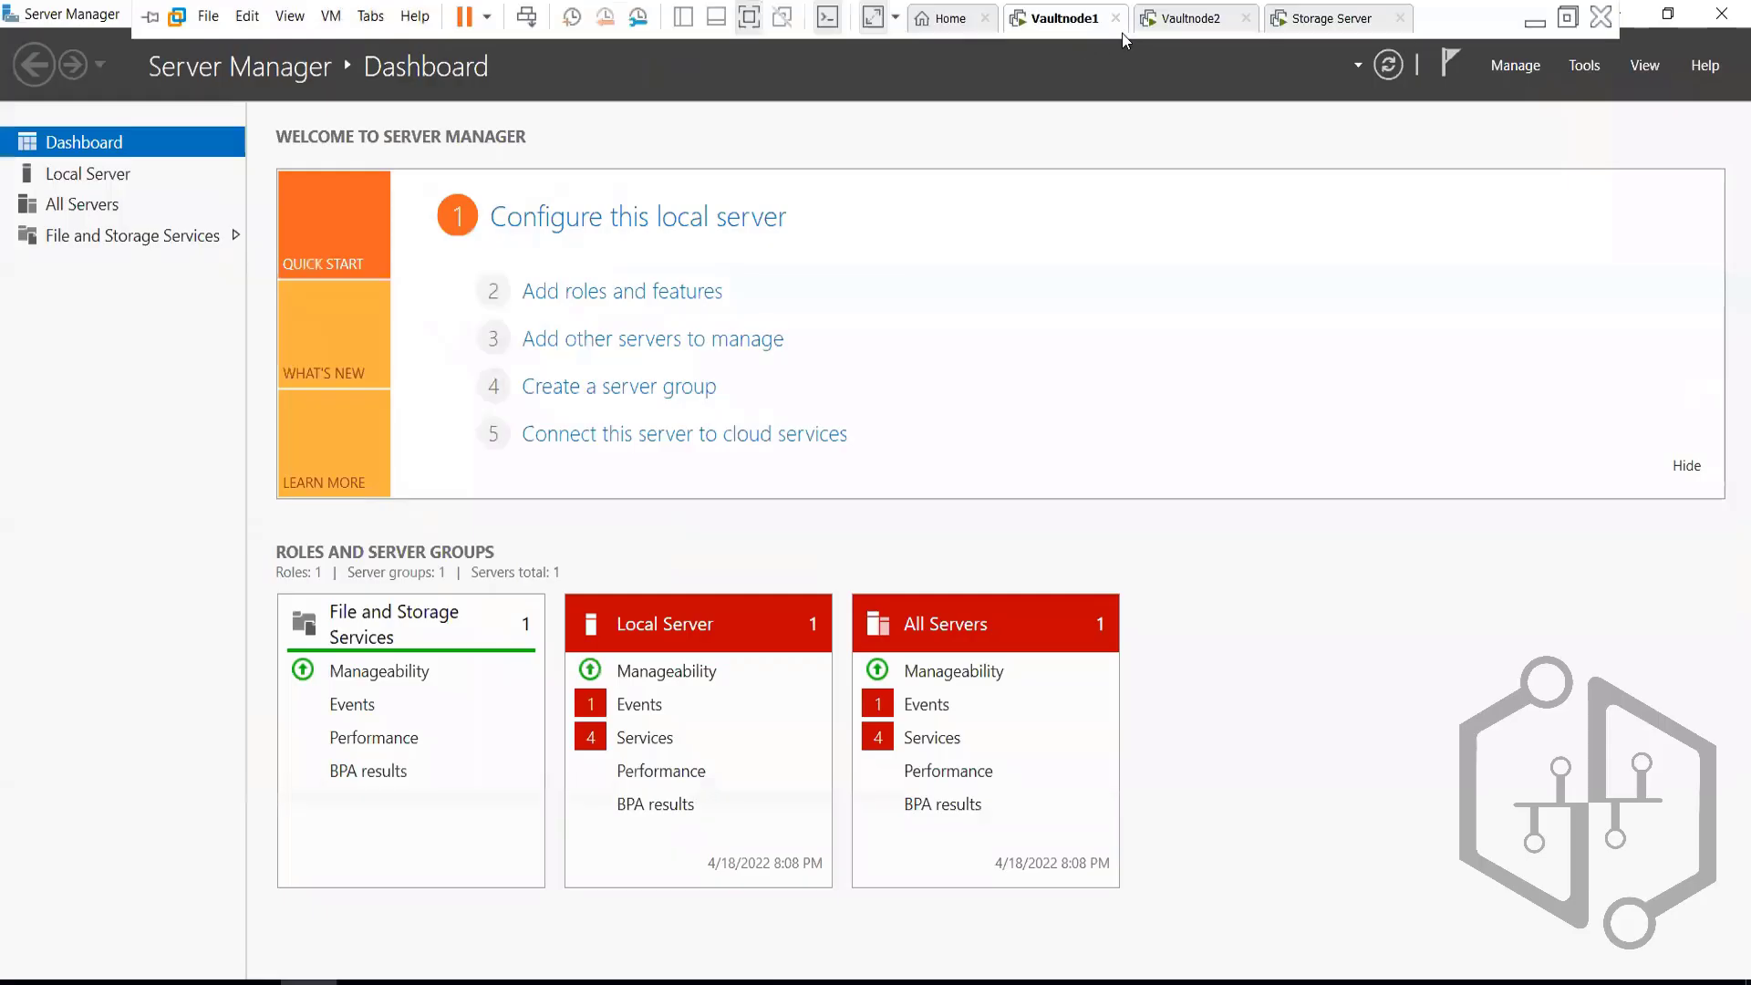
pyautogui.click(1188, 20)
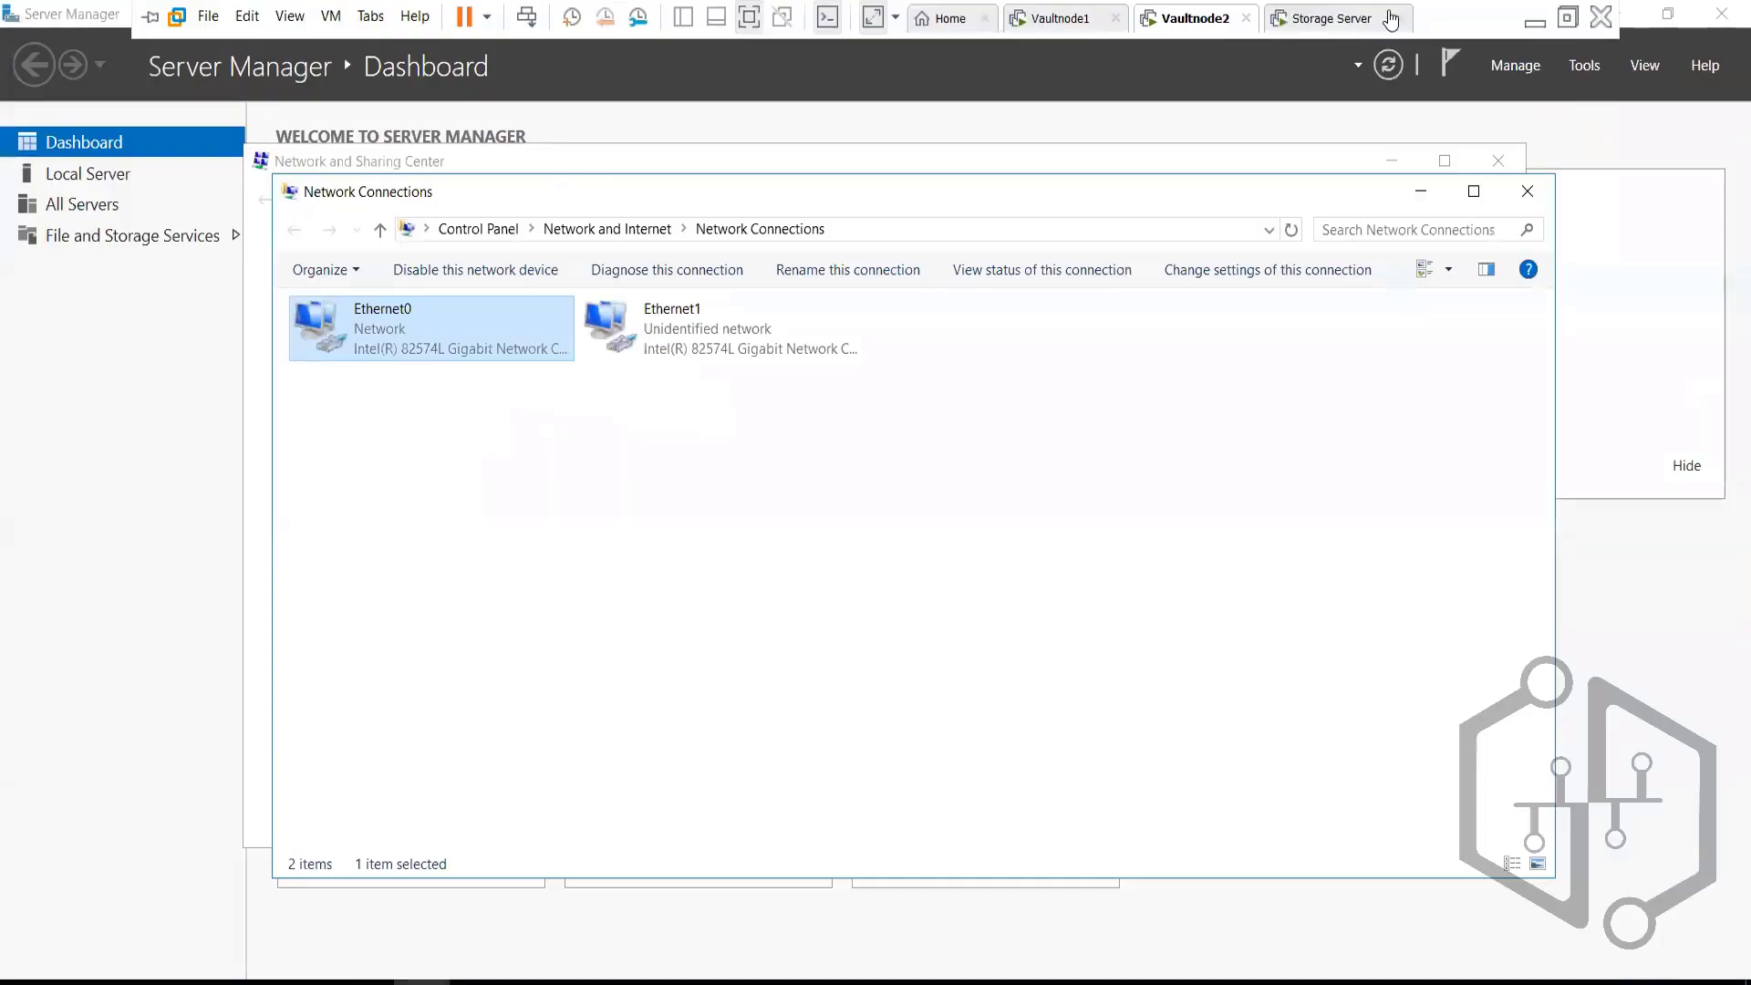
pyautogui.click(1327, 22)
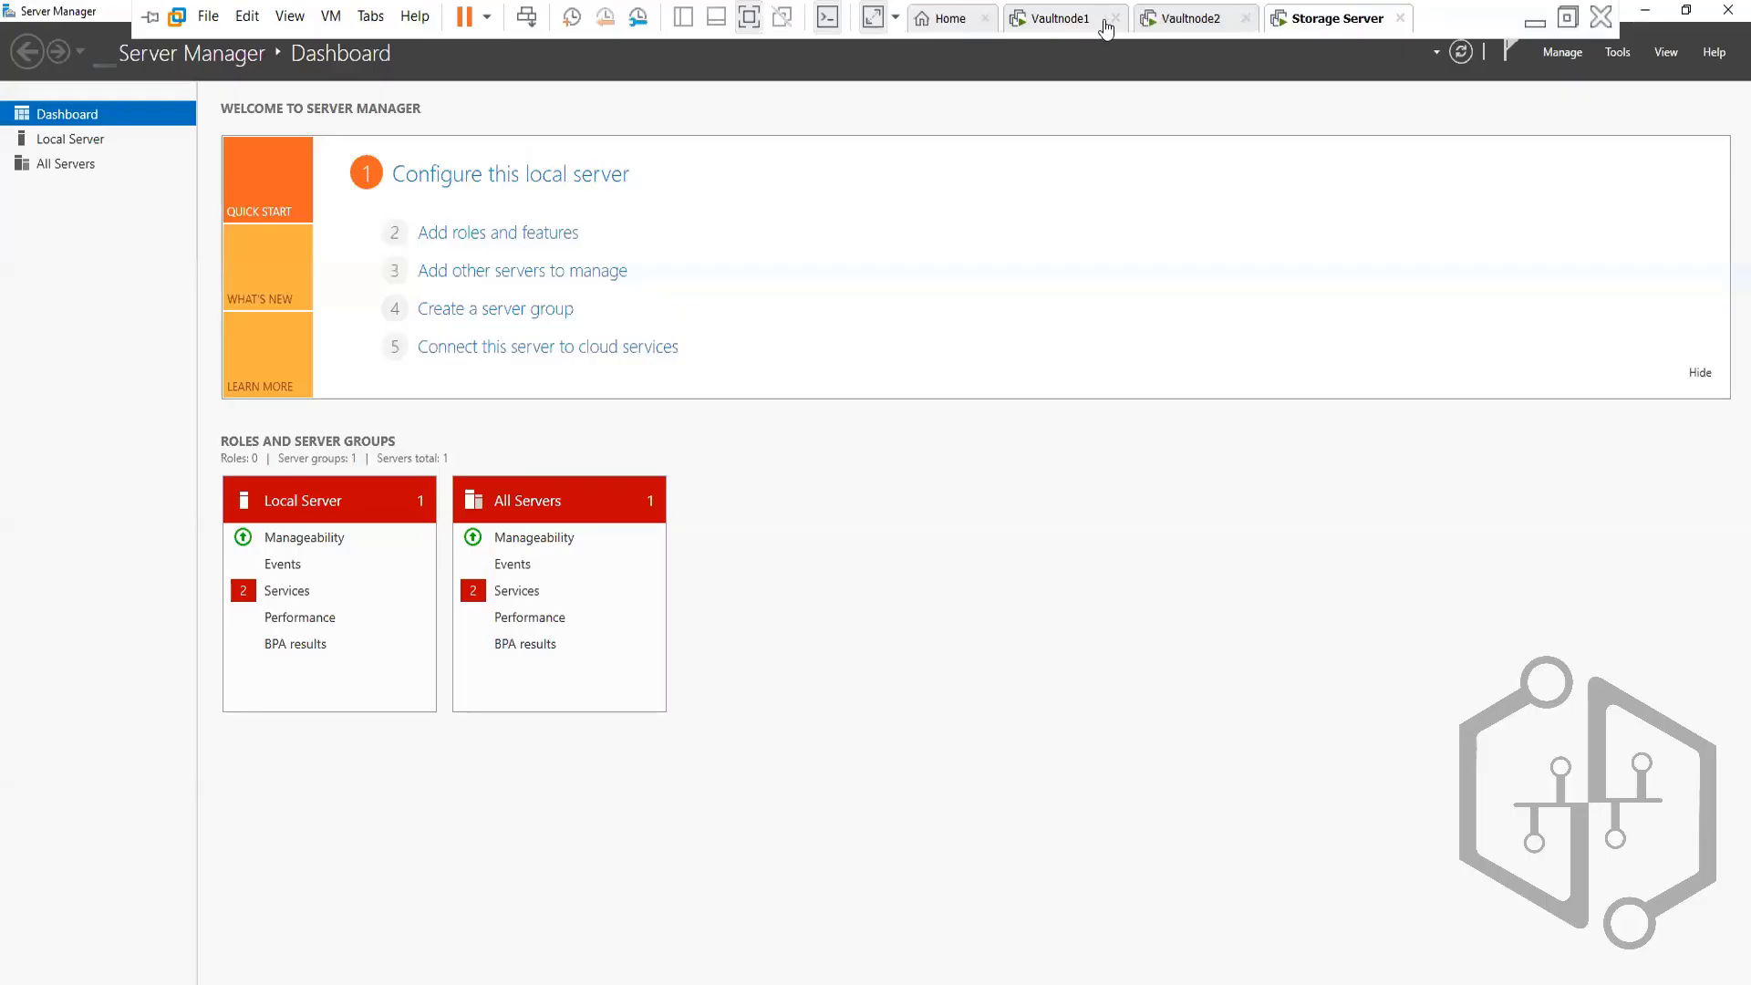
# Start Add Roles and Features with role-based installation targeting this server
pyautogui.click(519, 241)
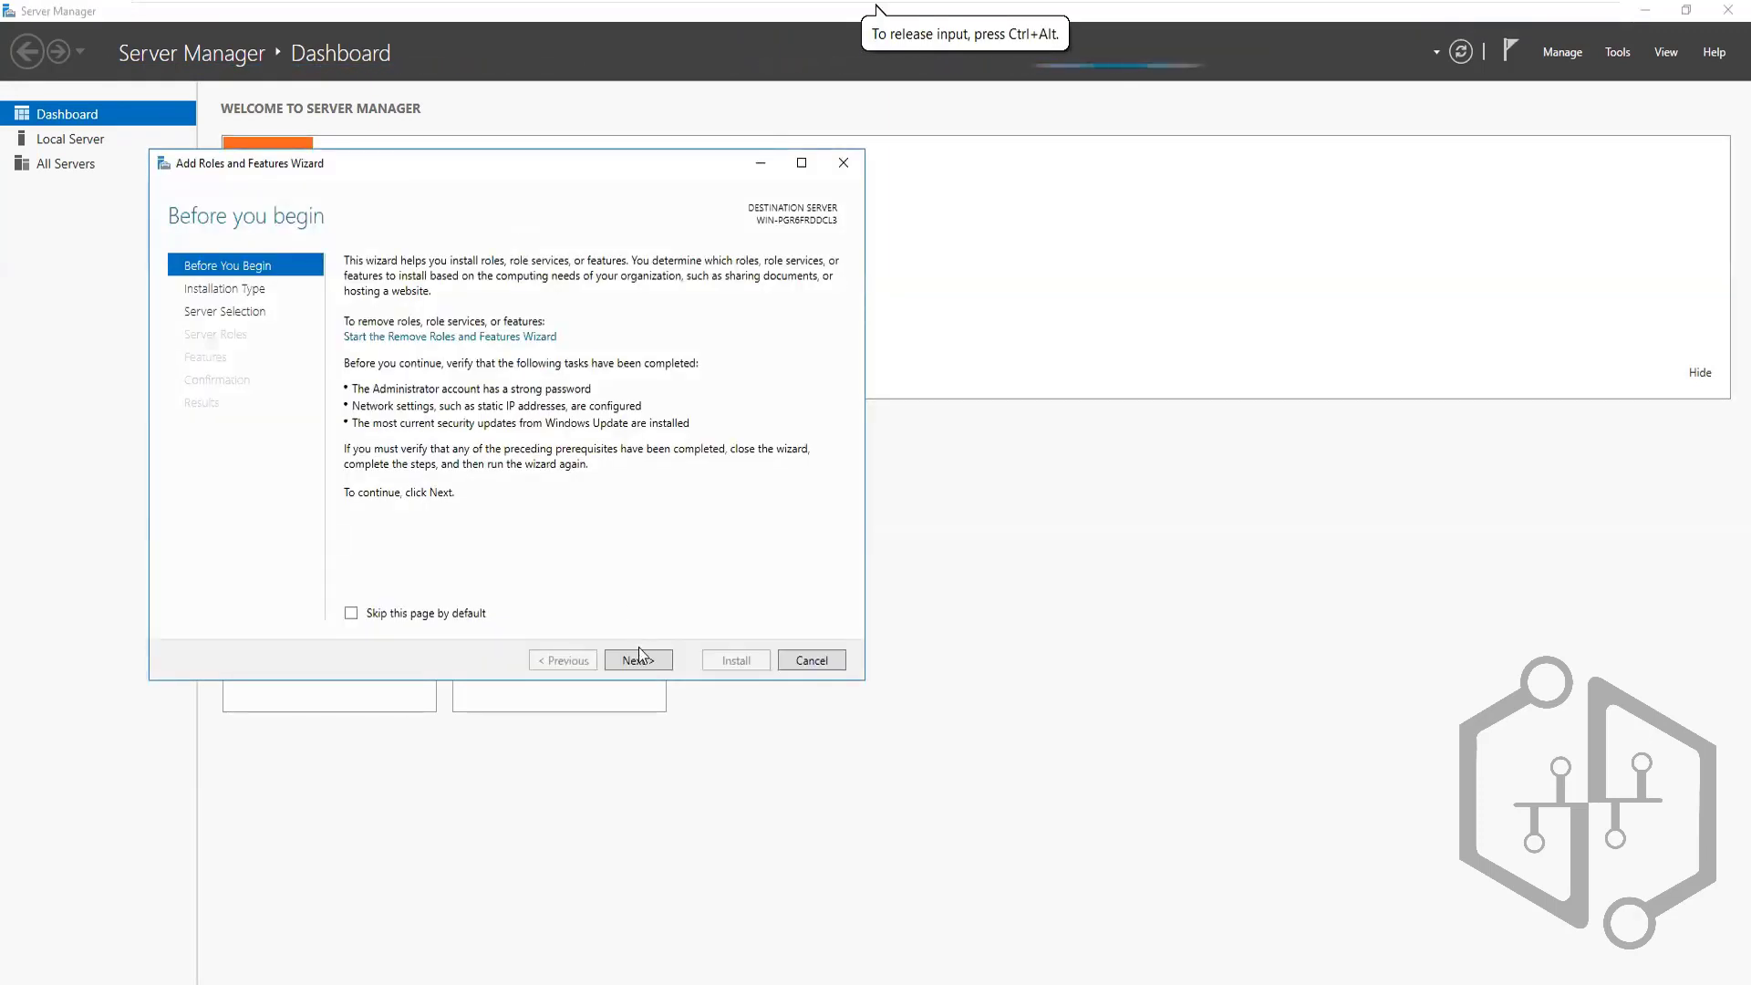
pyautogui.click(641, 660)
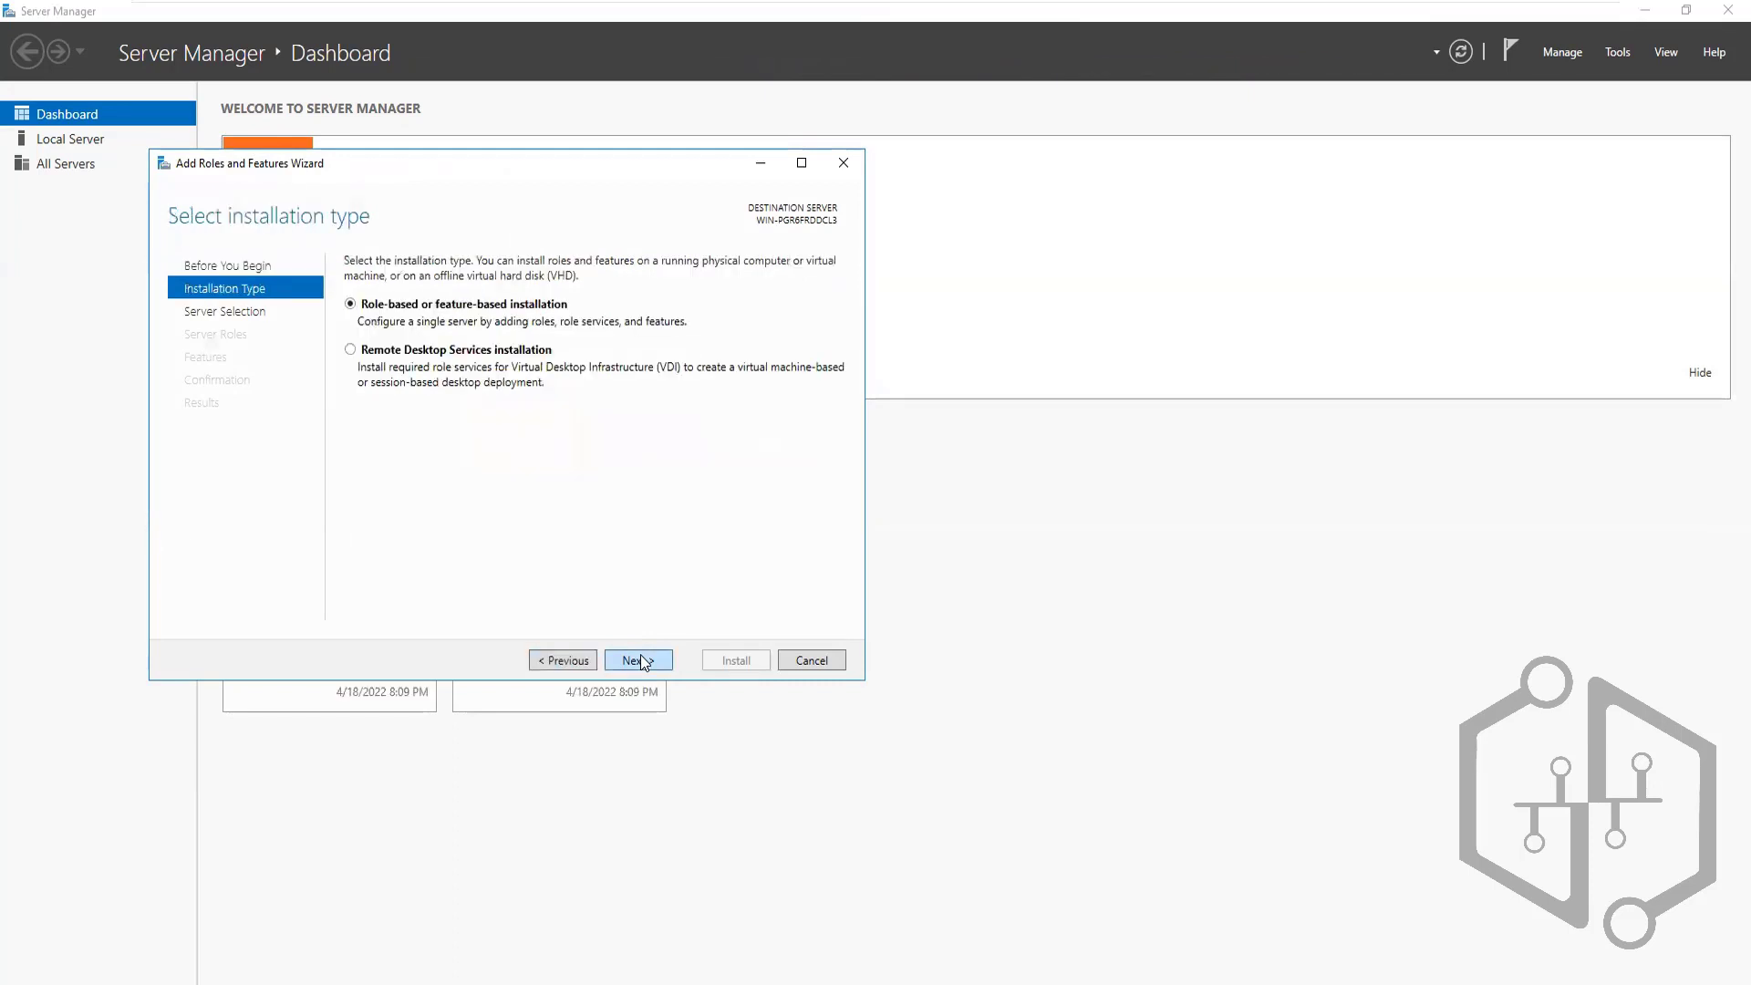
pyautogui.click(643, 660)
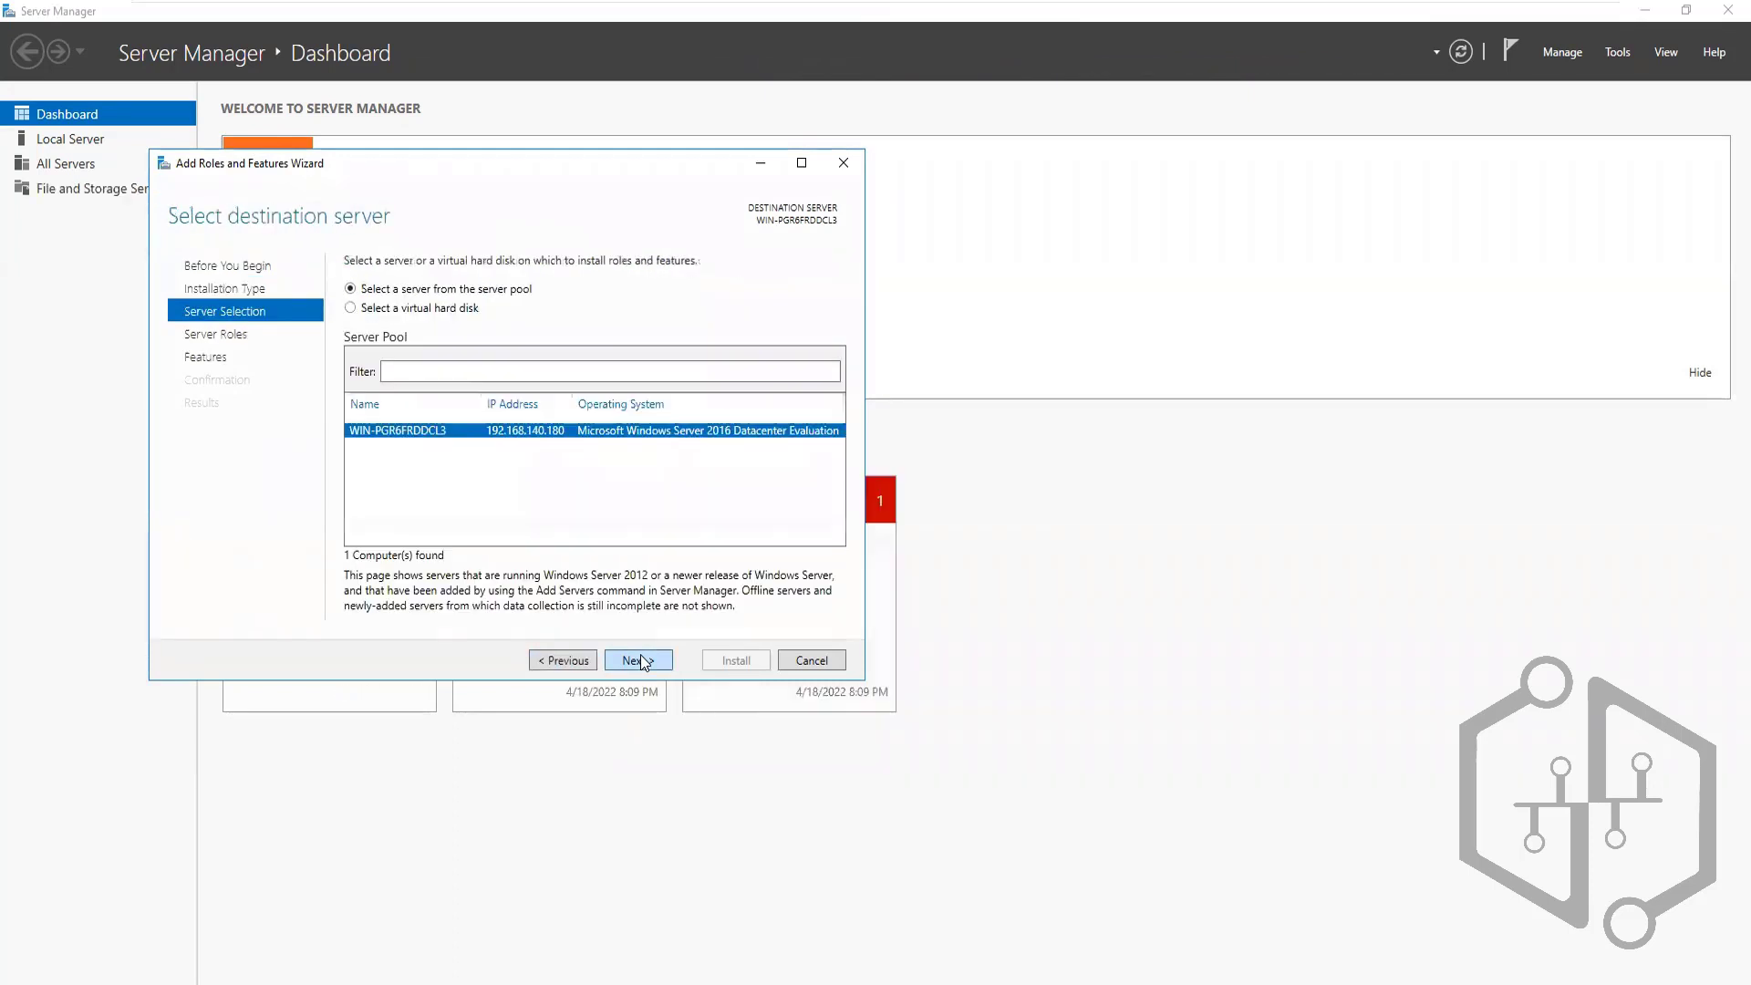
pyautogui.click(643, 660)
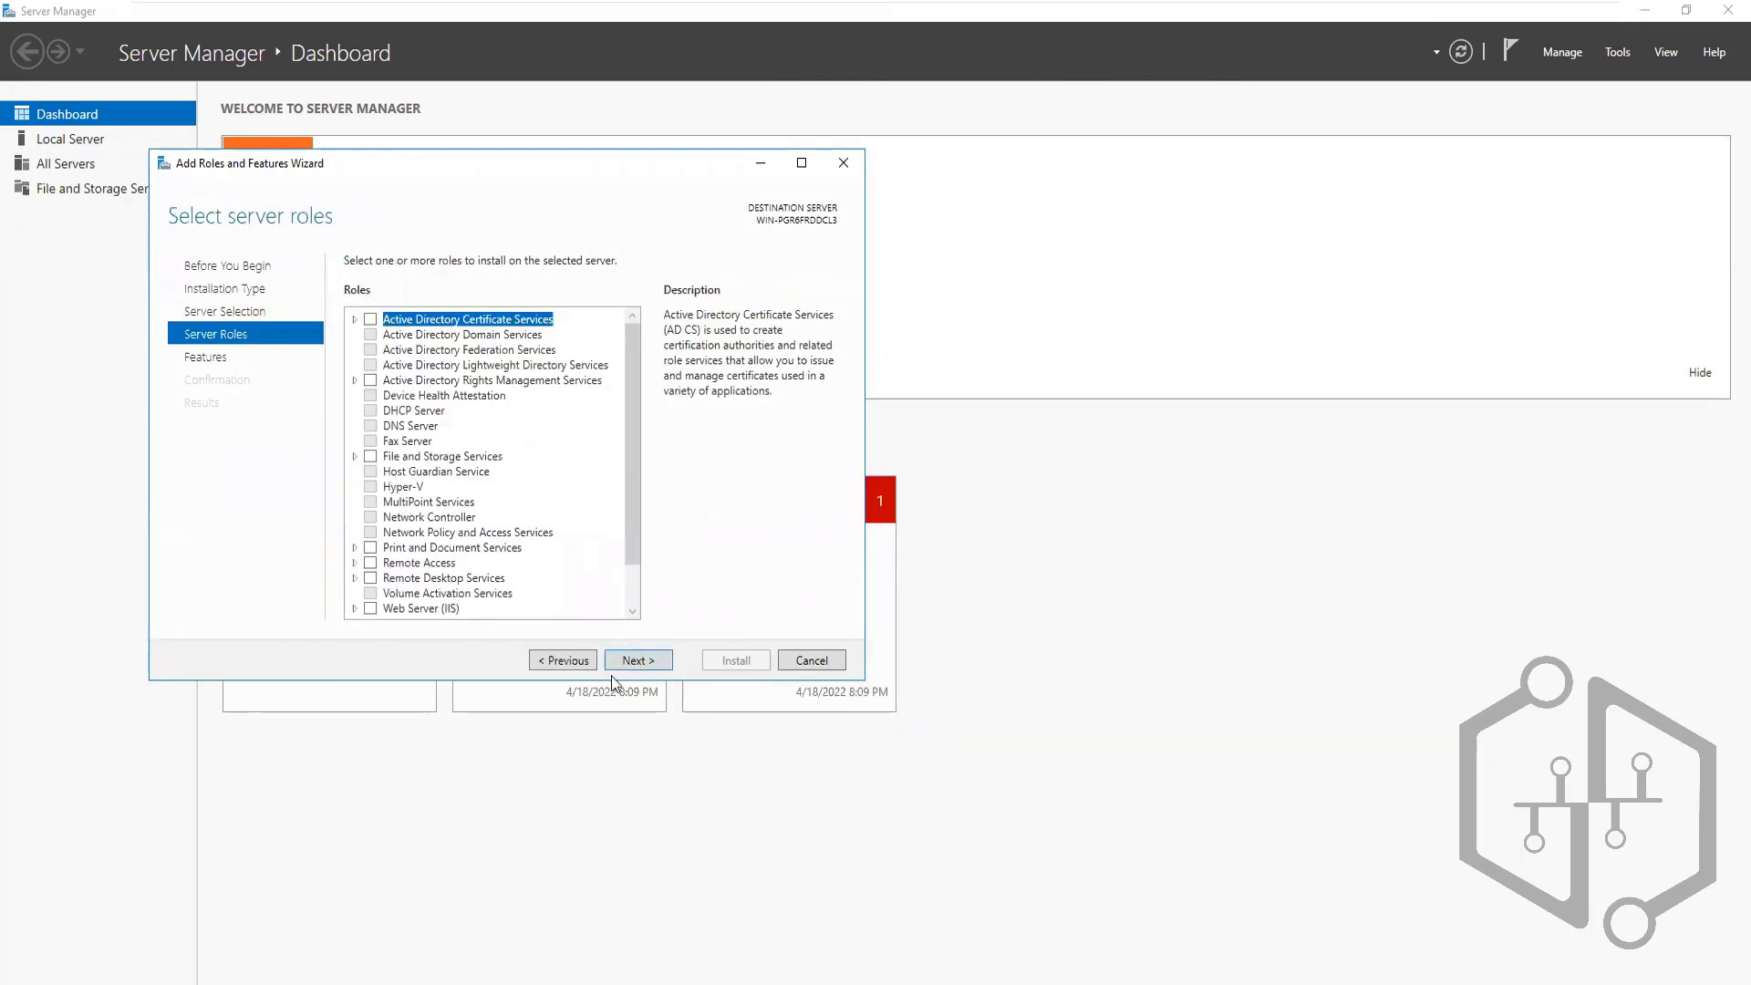
# Under File and iSCSI Services select iSCSI Target Server, install it, and close the wizard
pyautogui.scroll(-3, 634, 613)
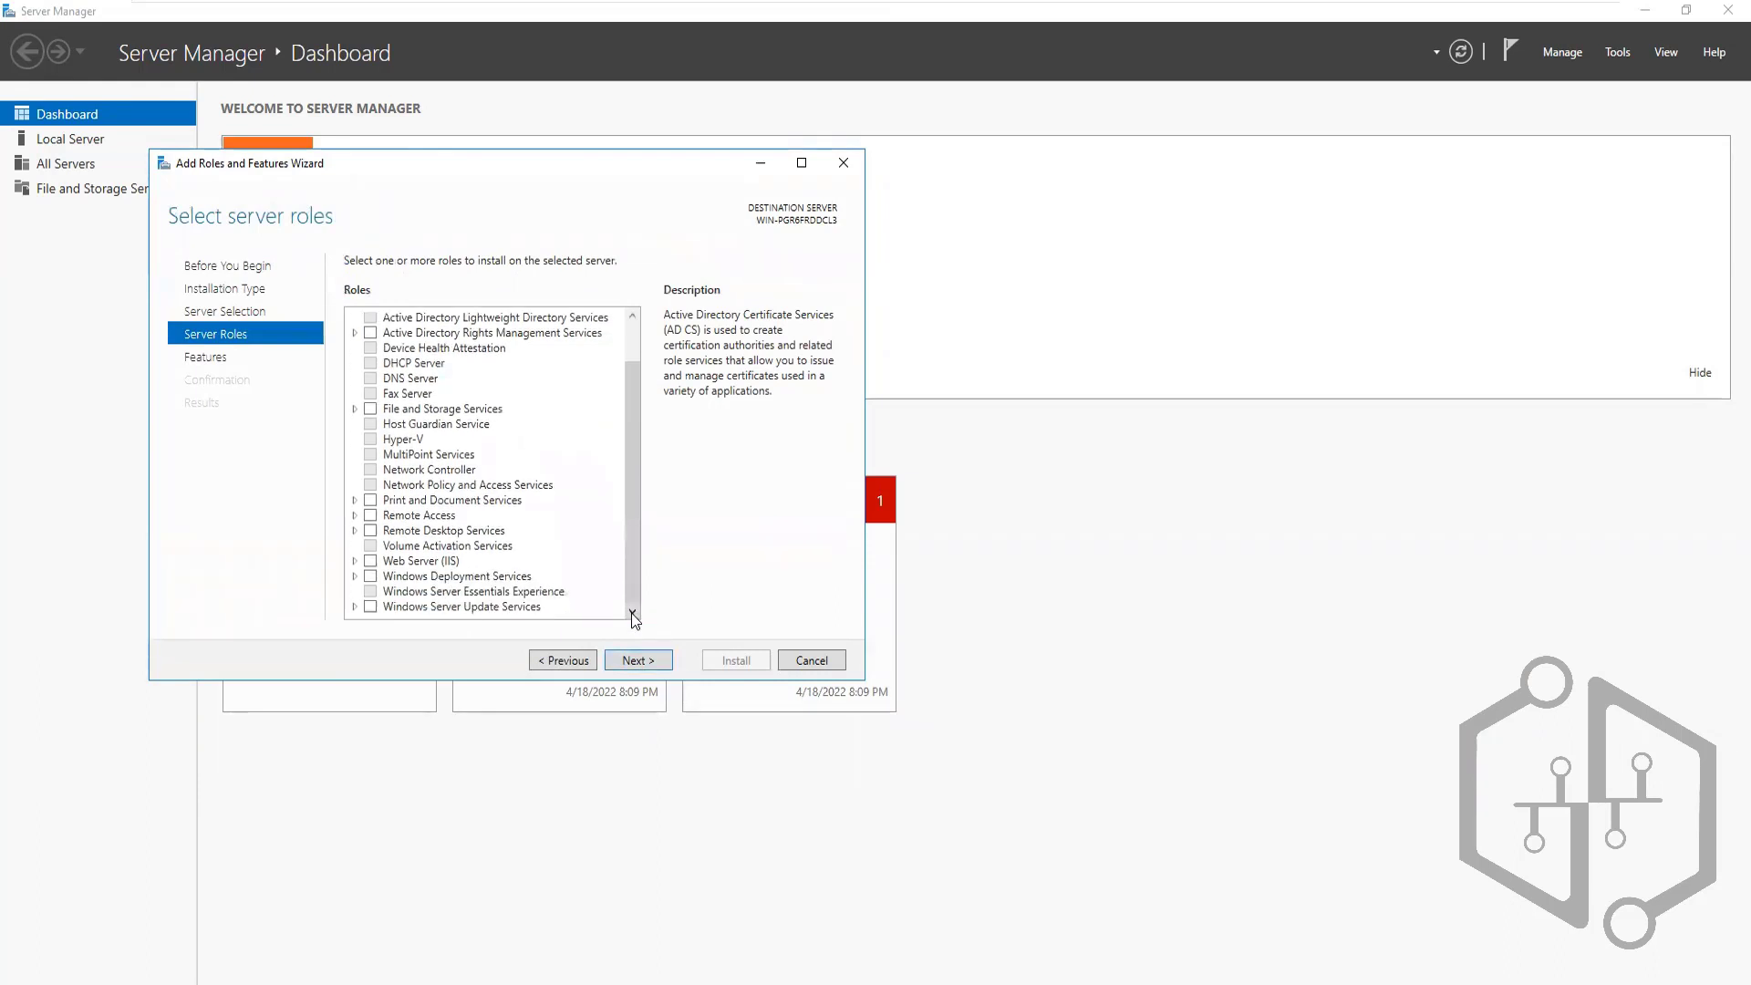
pyautogui.click(355, 409)
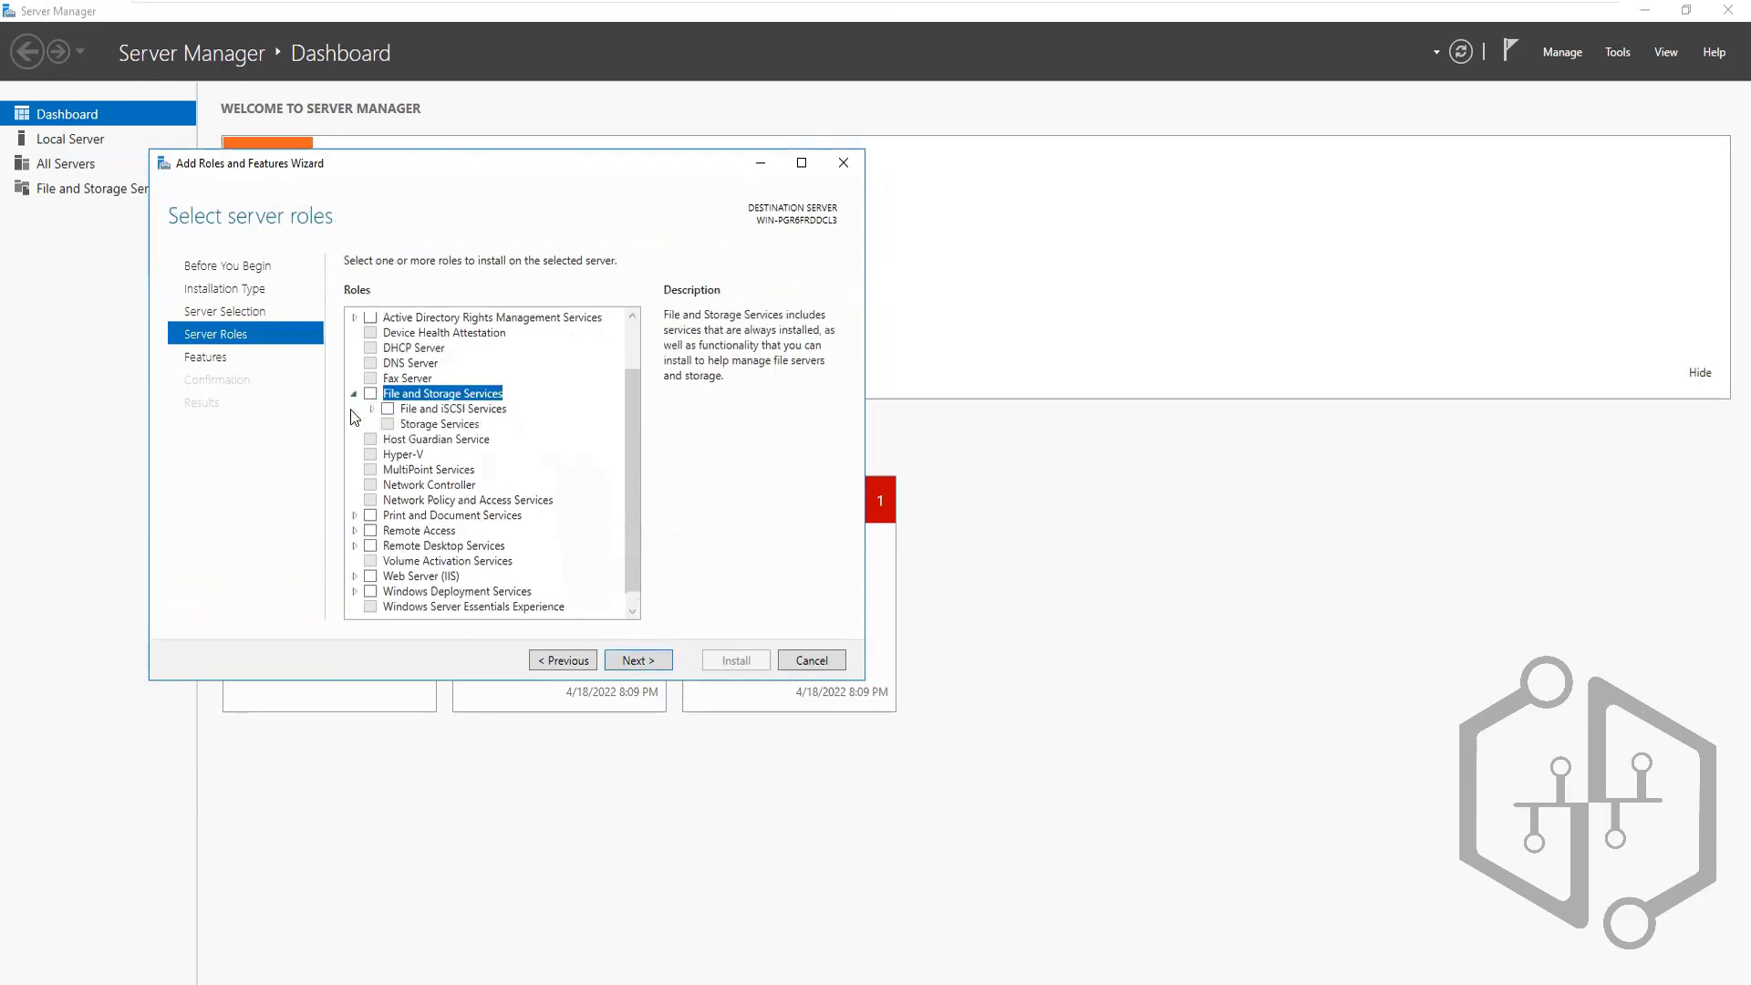
pyautogui.click(410, 426)
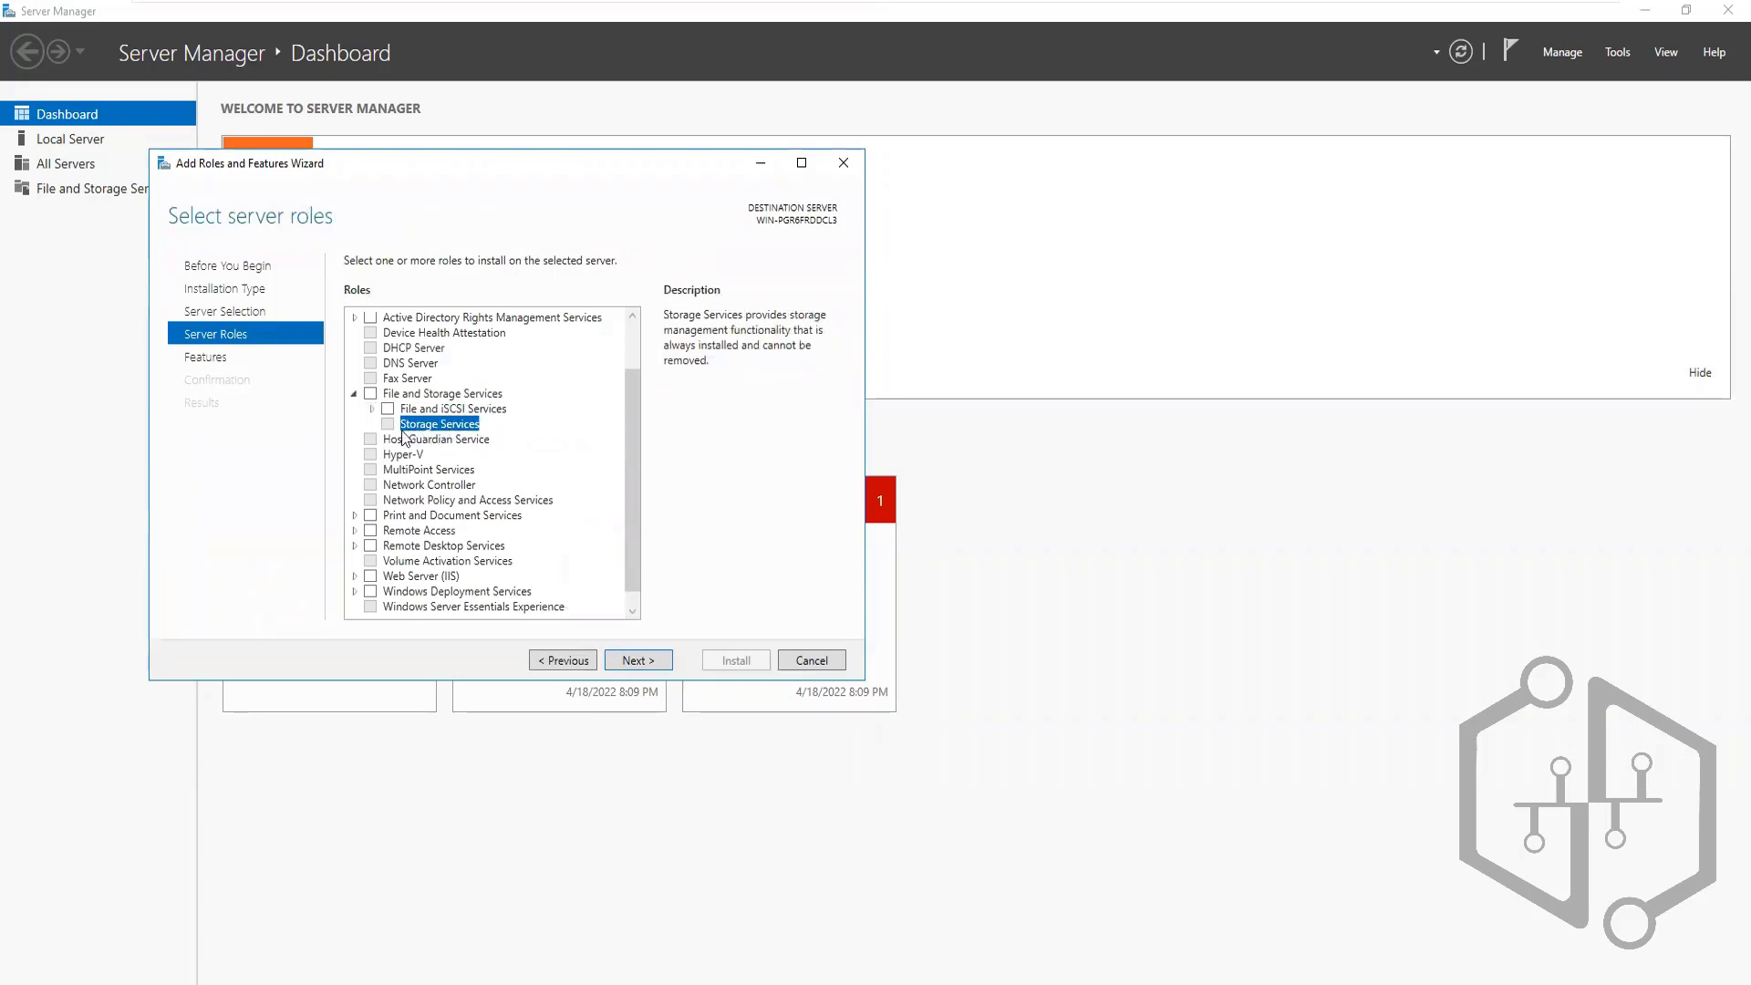
pyautogui.click(372, 409)
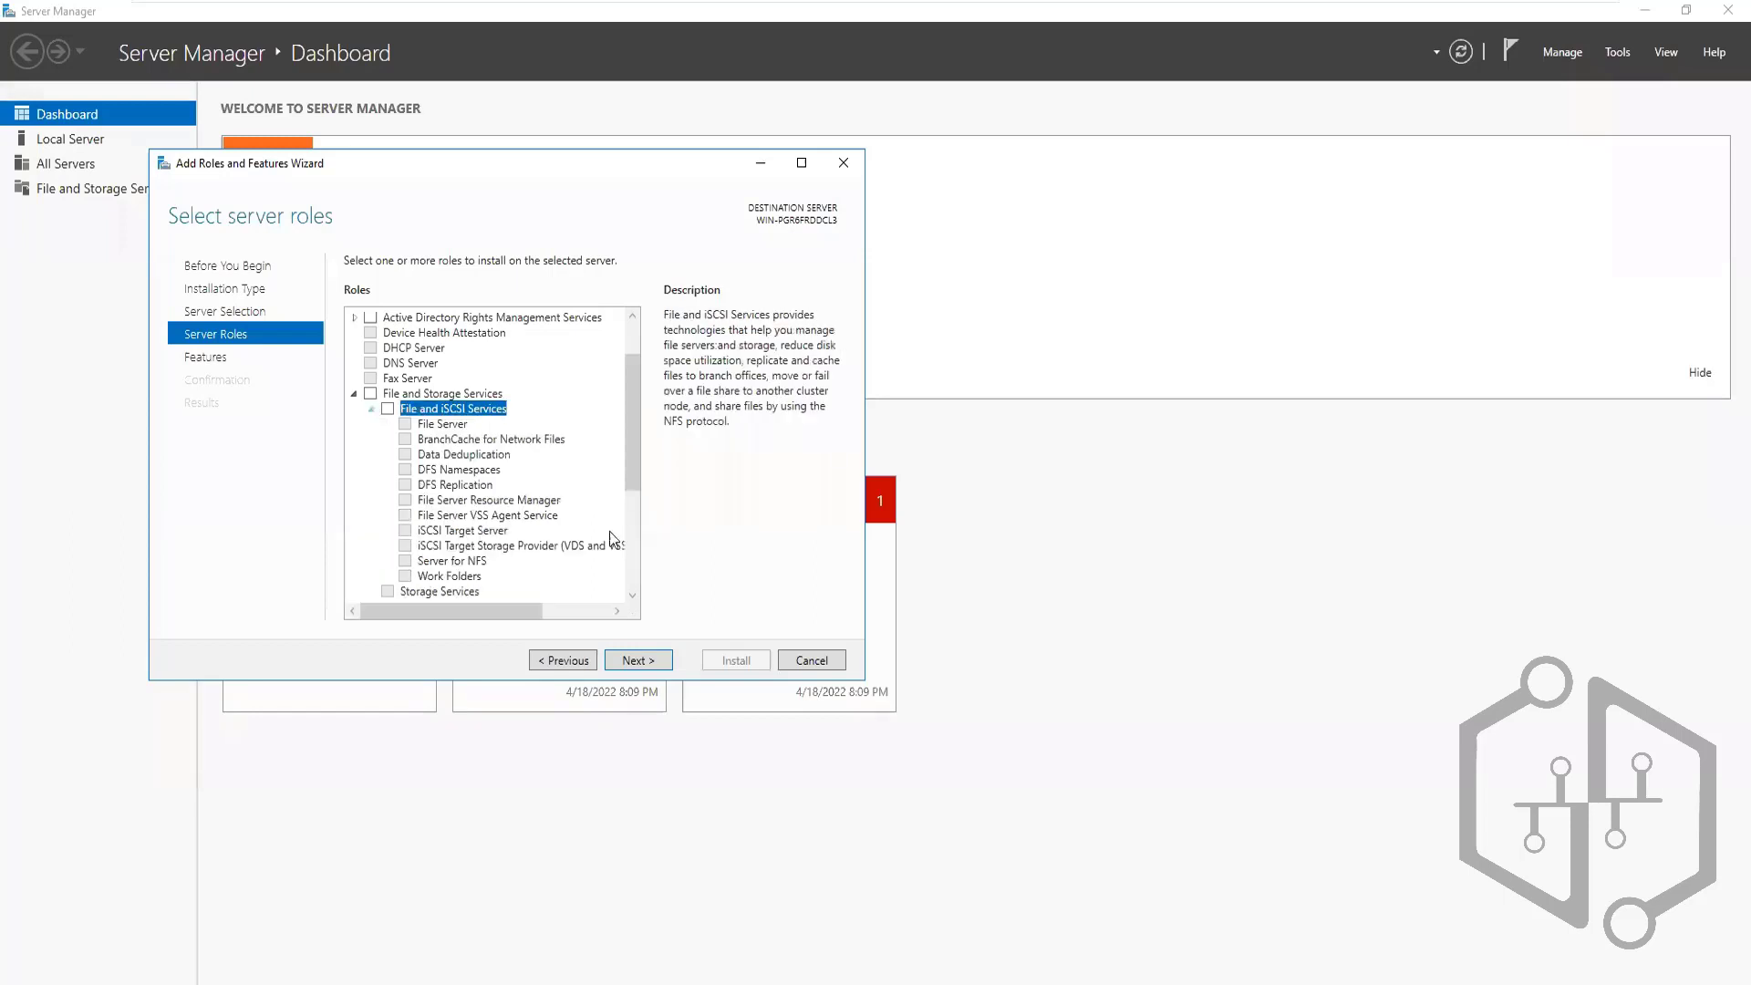
pyautogui.click(631, 598)
pyautogui.click(631, 599)
pyautogui.click(631, 598)
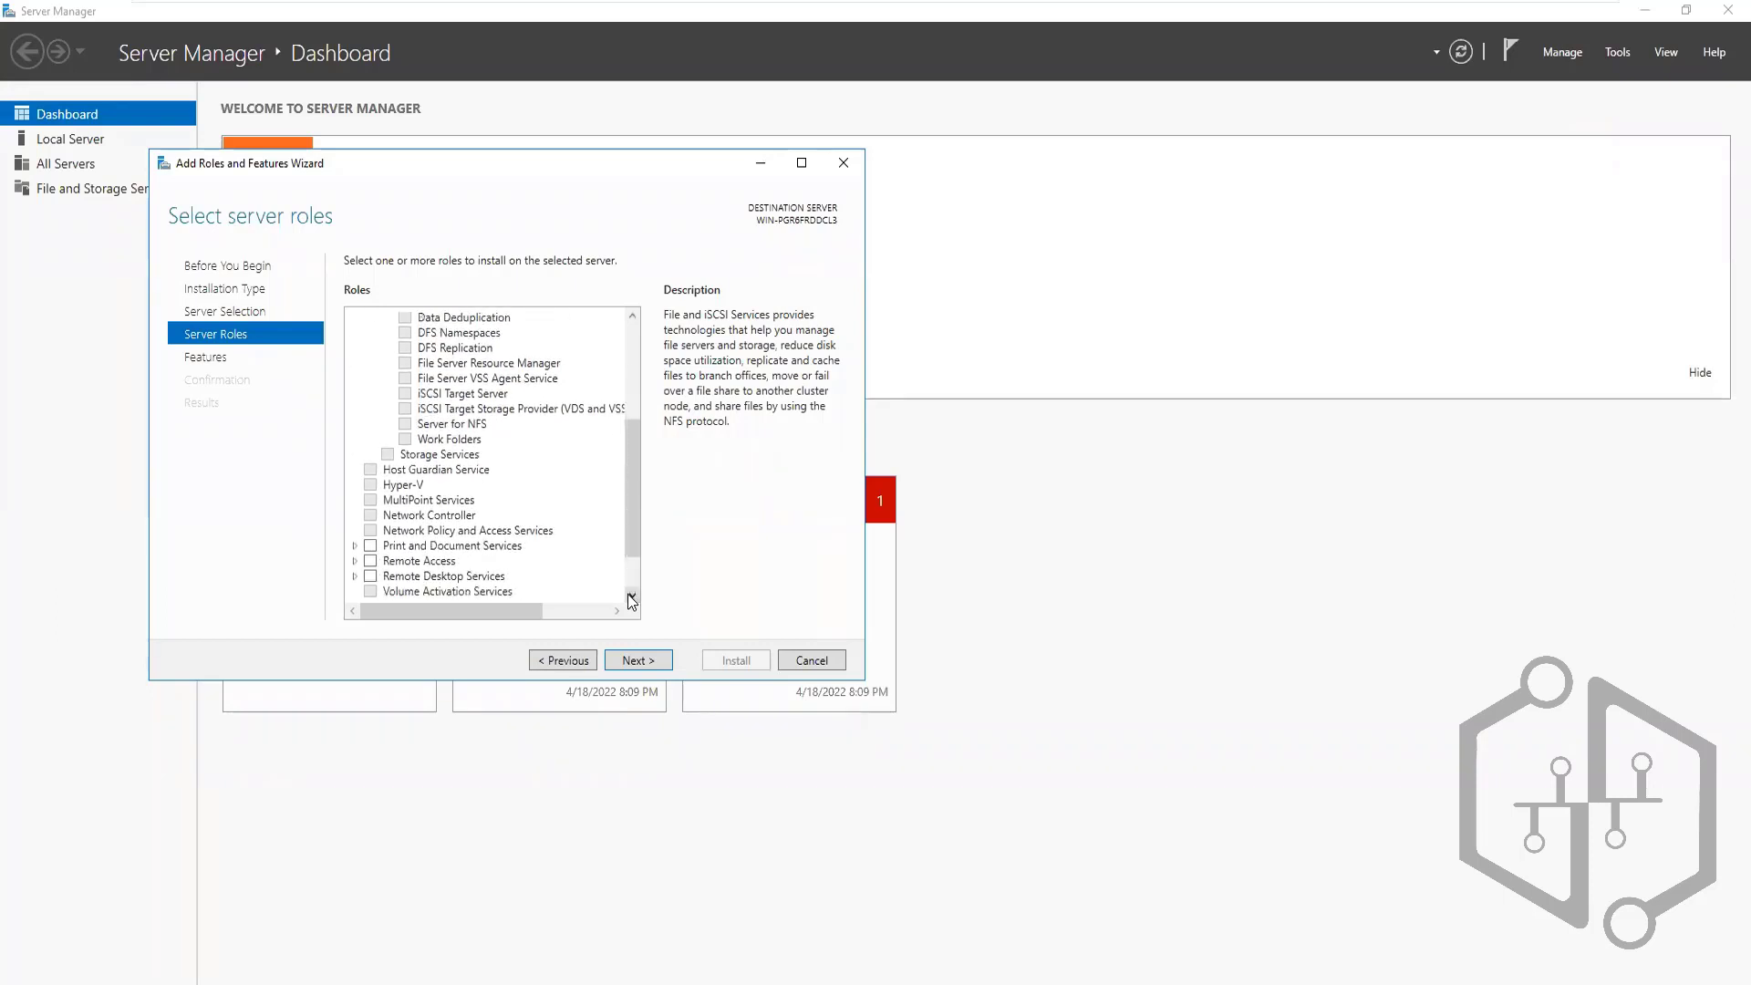
pyautogui.click(631, 599)
pyautogui.click(630, 598)
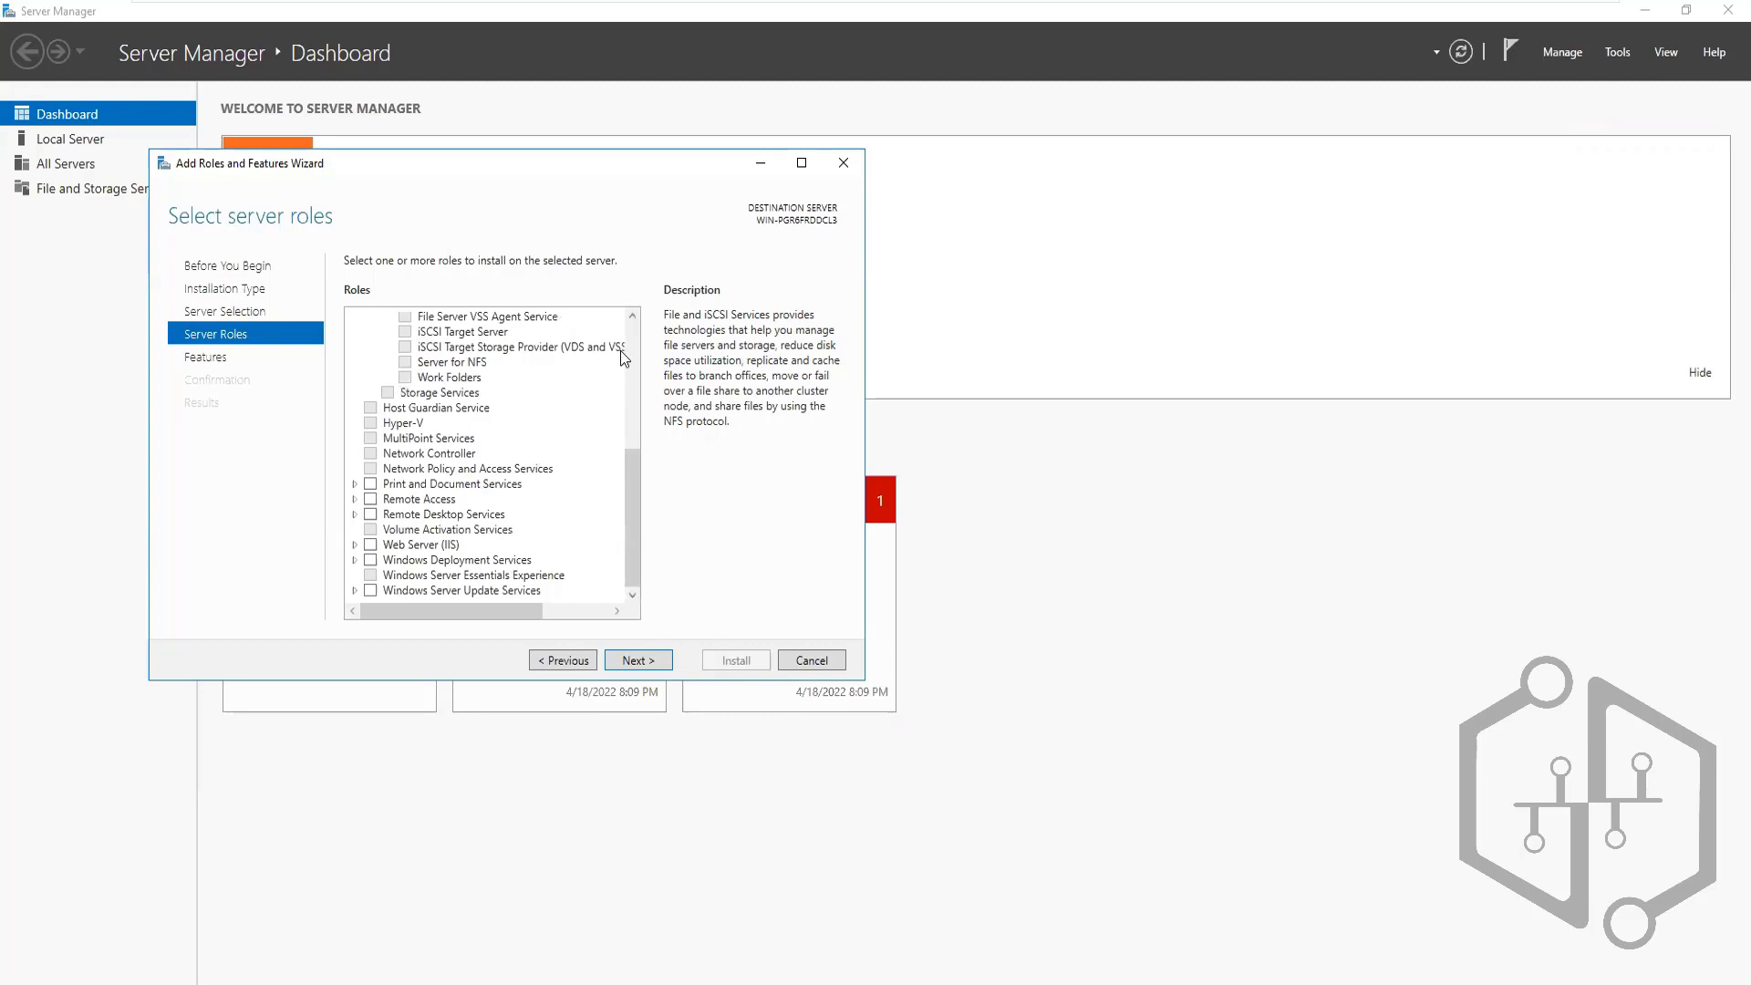
pyautogui.click(631, 315)
pyautogui.click(631, 315)
pyautogui.click(631, 315)
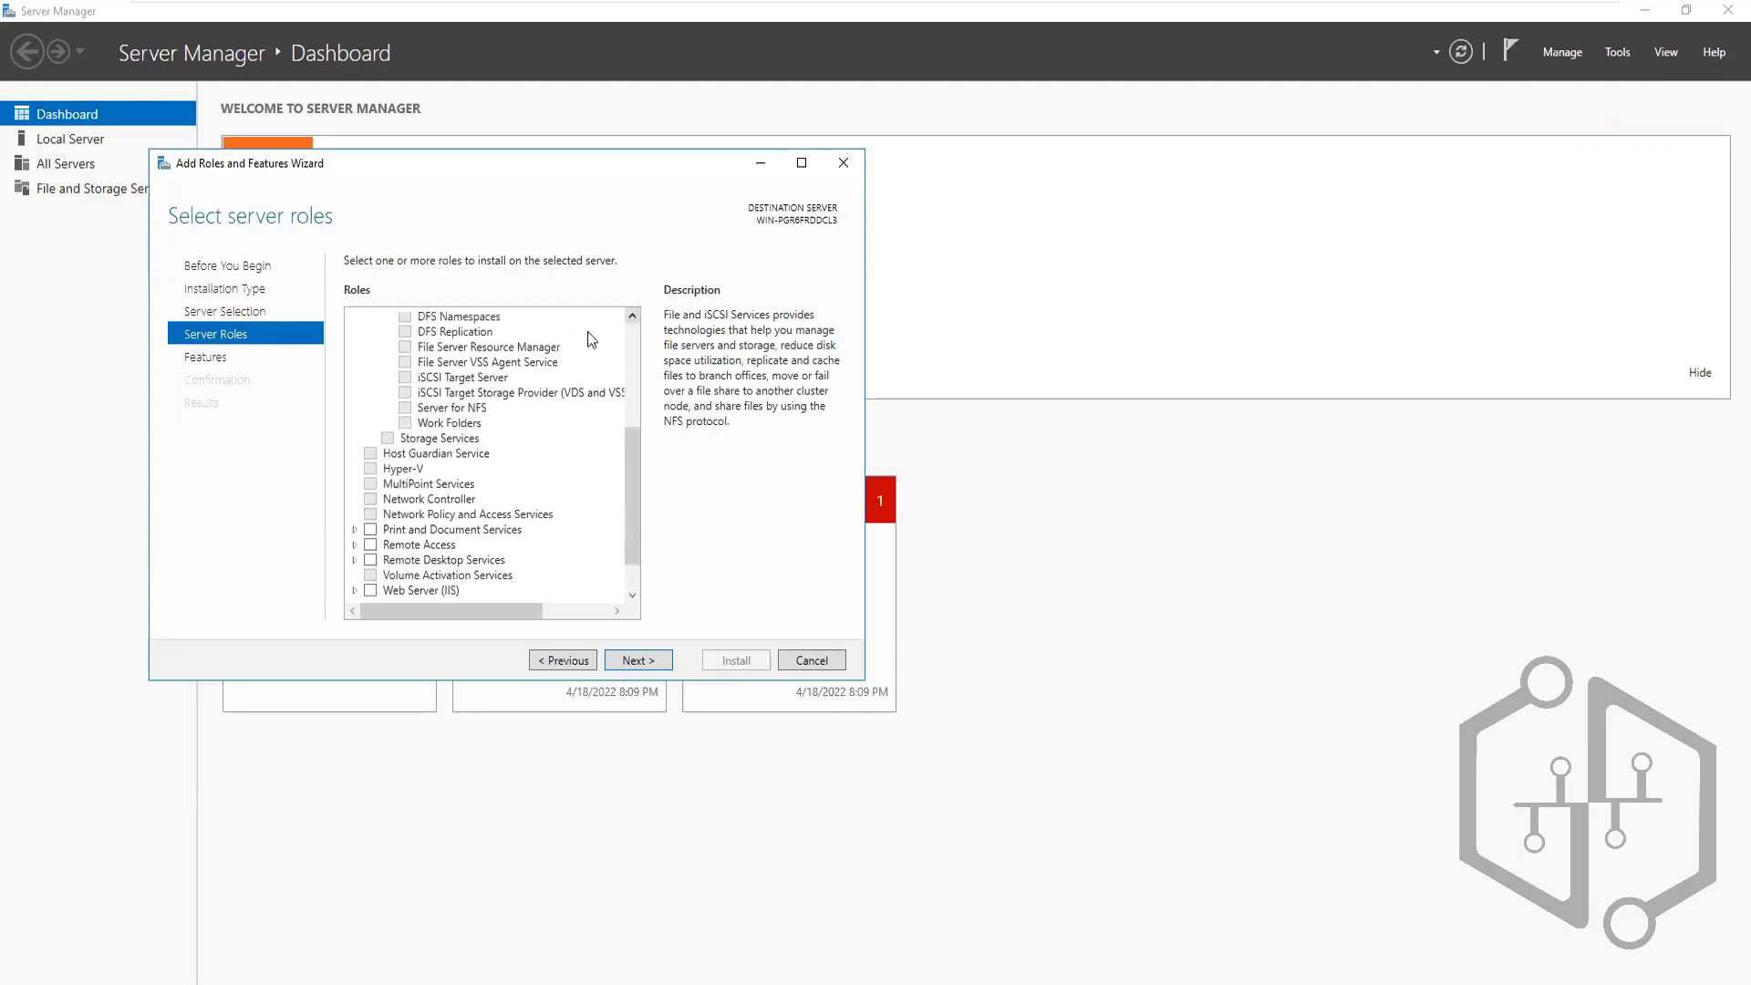
pyautogui.click(408, 381)
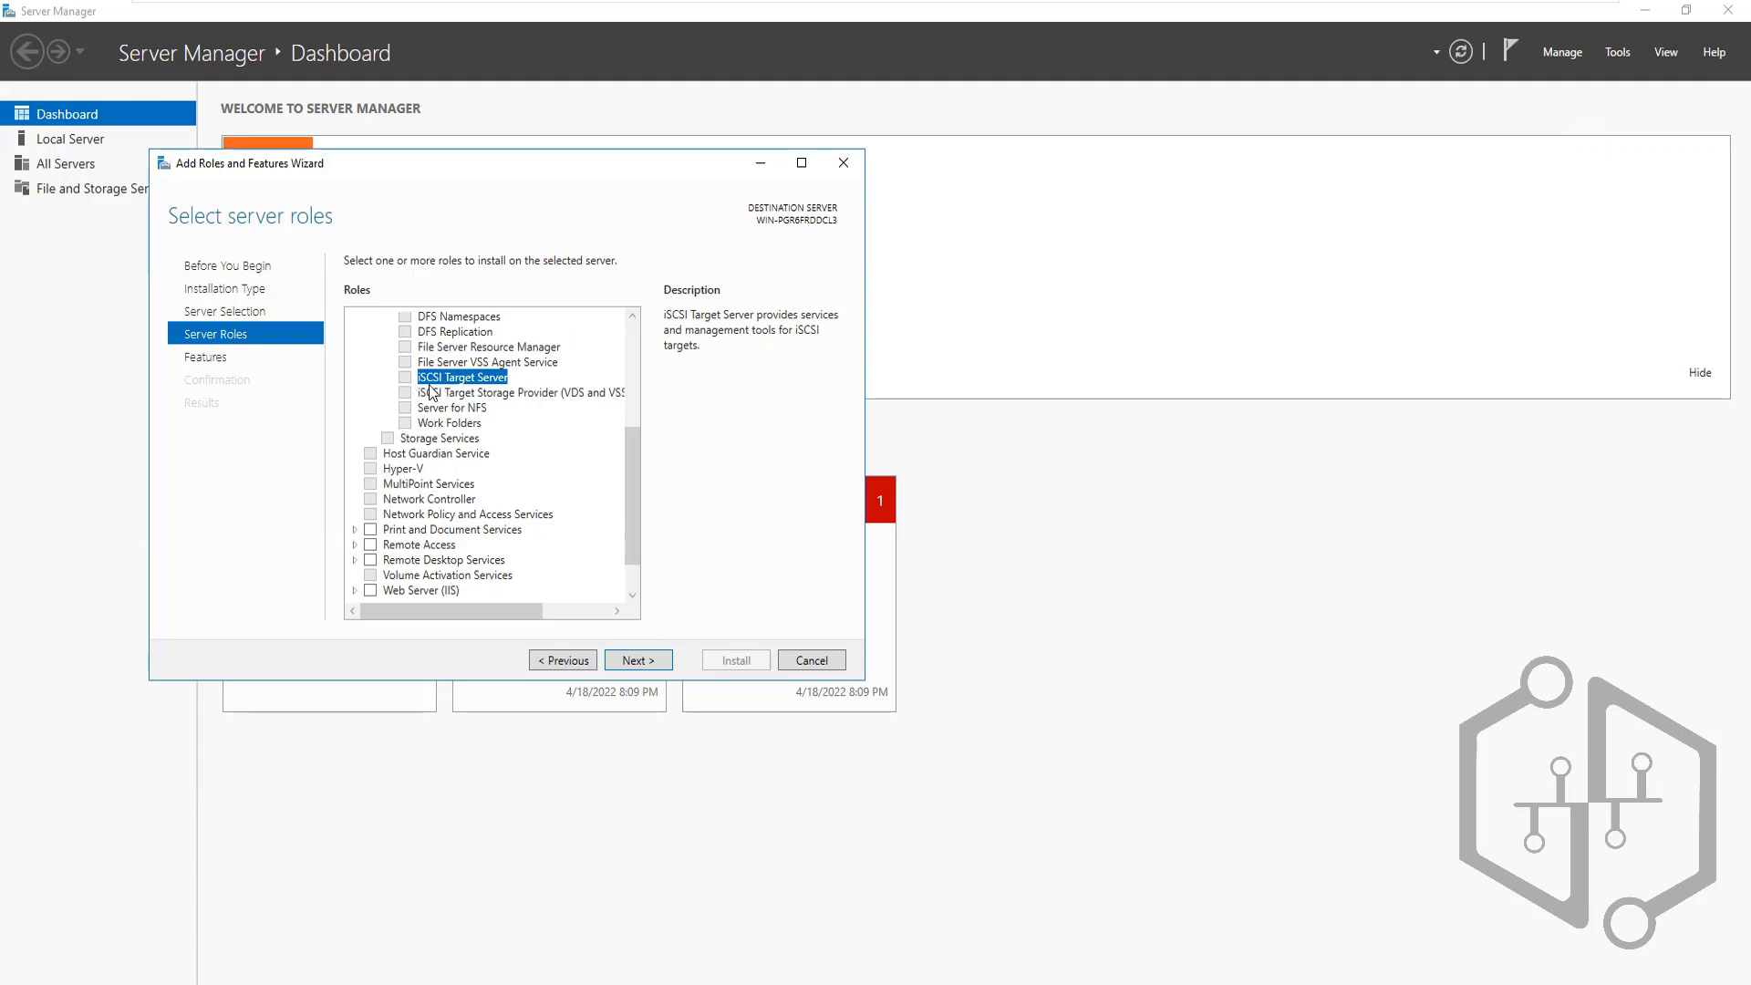
pyautogui.click(847, 164)
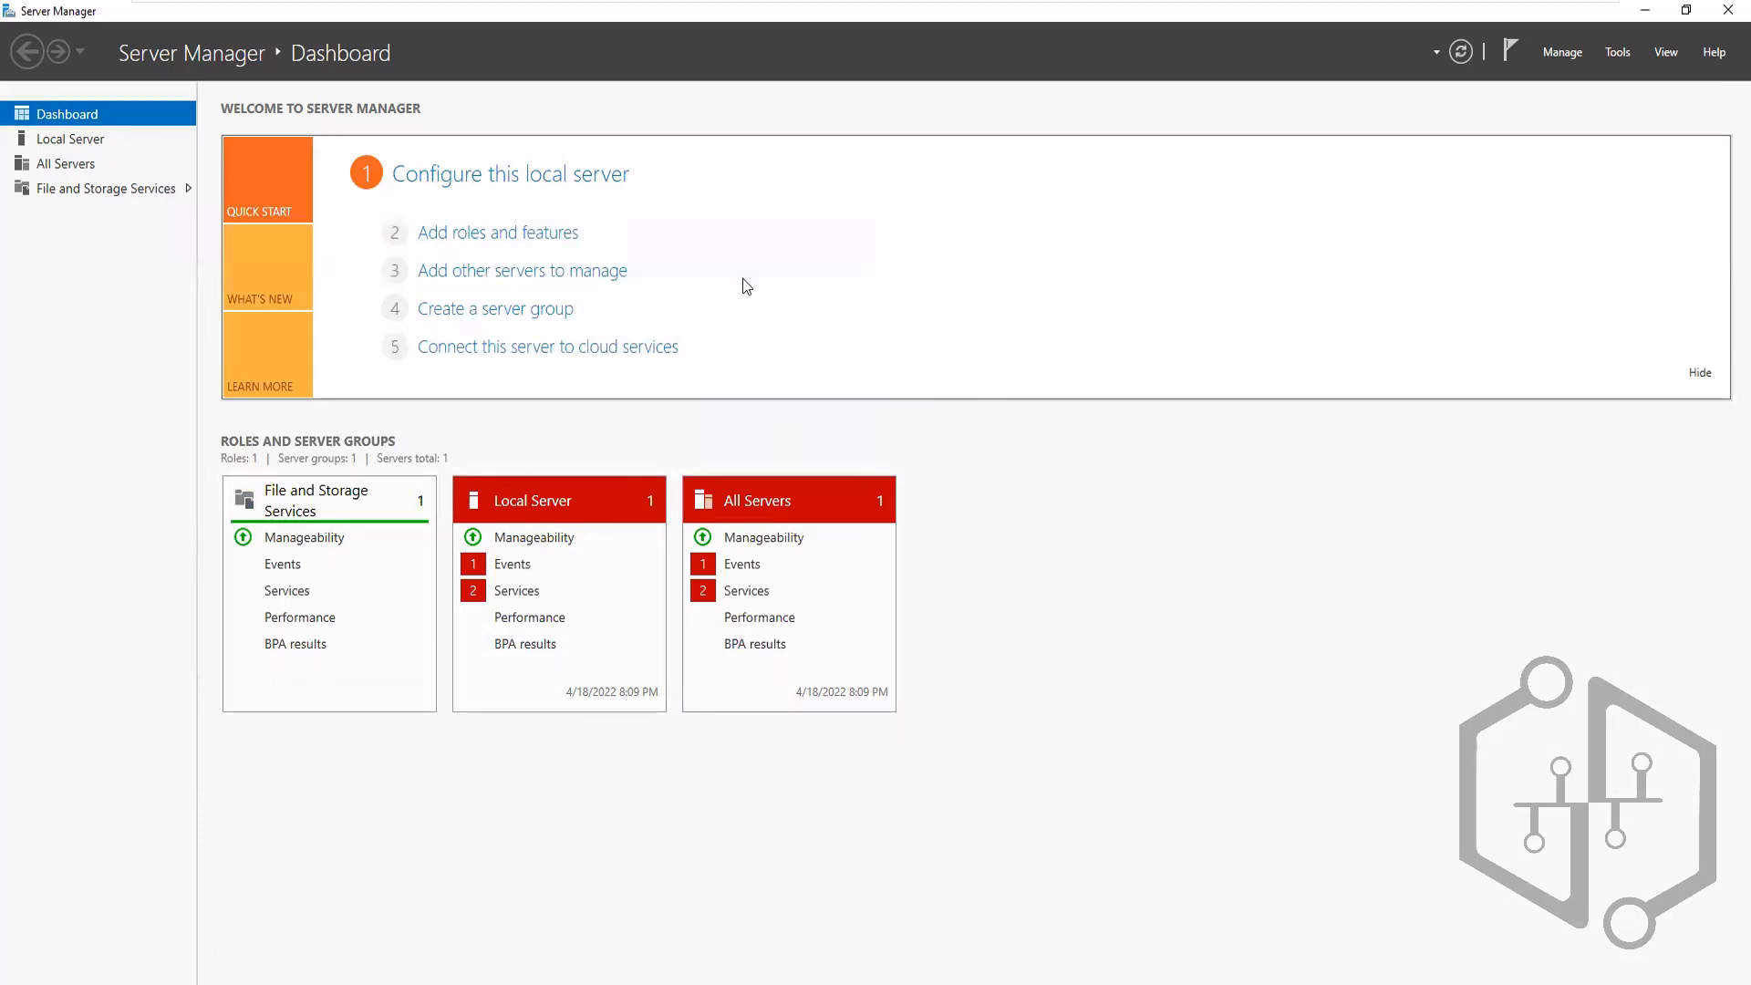
# Go to File and Storage Services > iSCSI in Server Manager's left pane
pyautogui.click(43, 190)
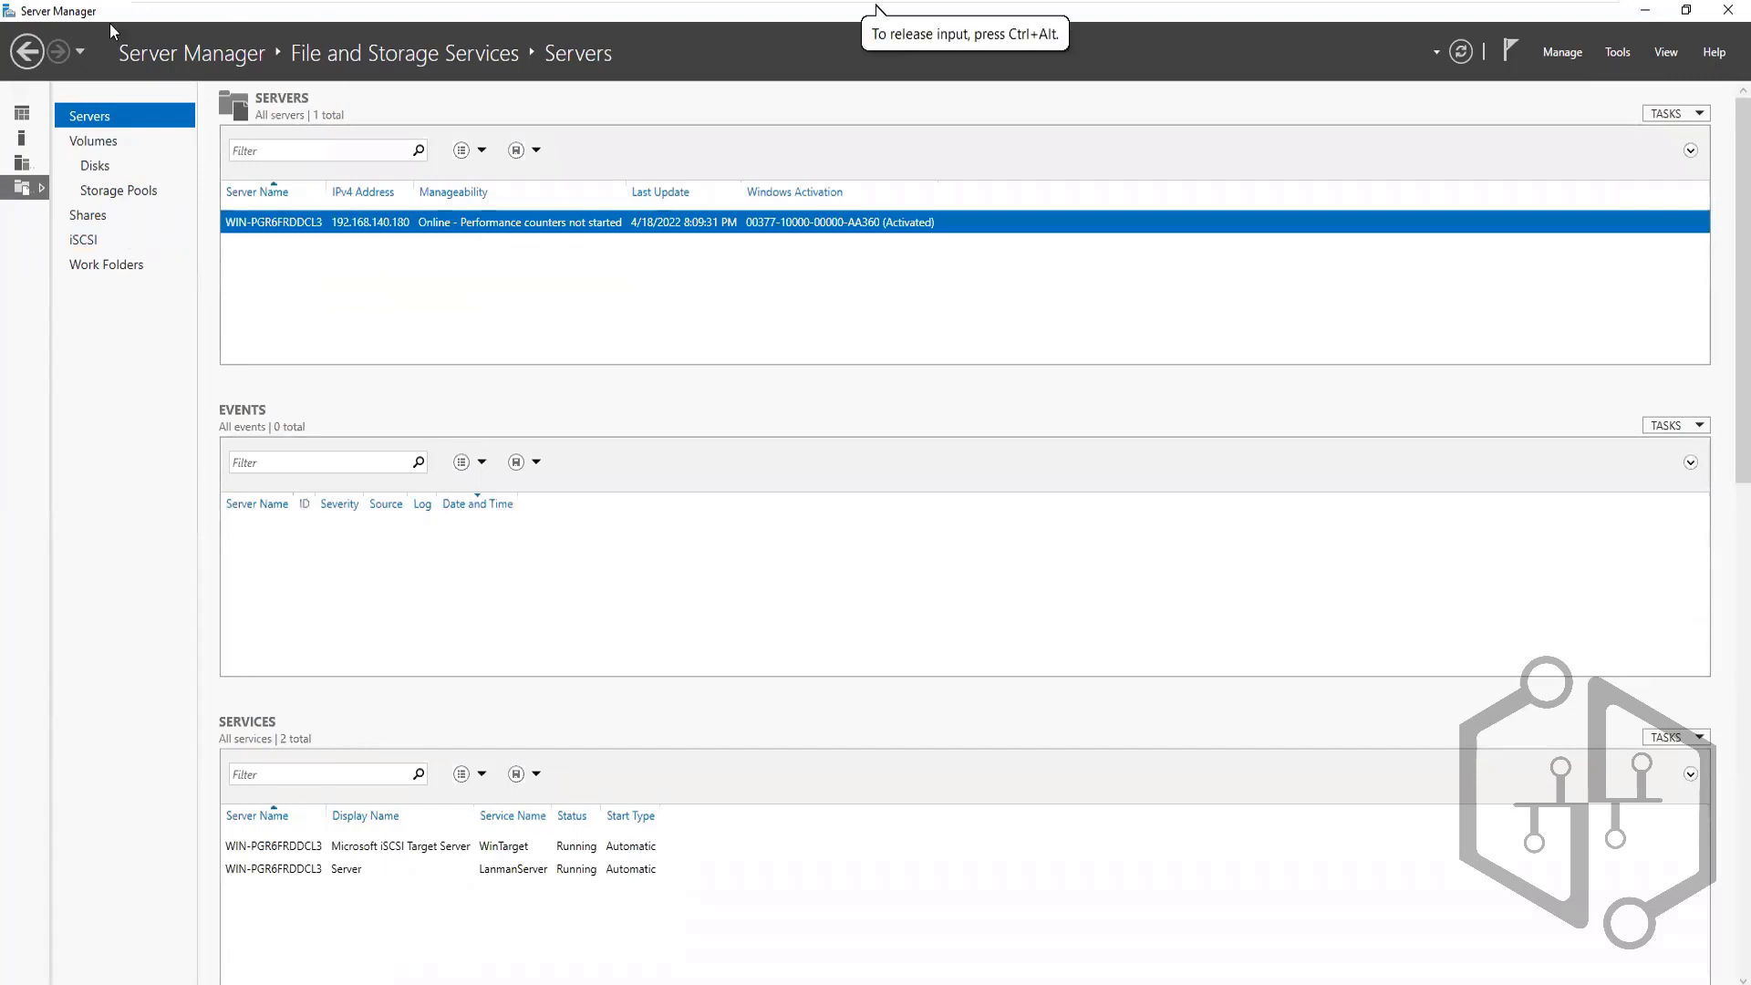
pyautogui.click(42, 53)
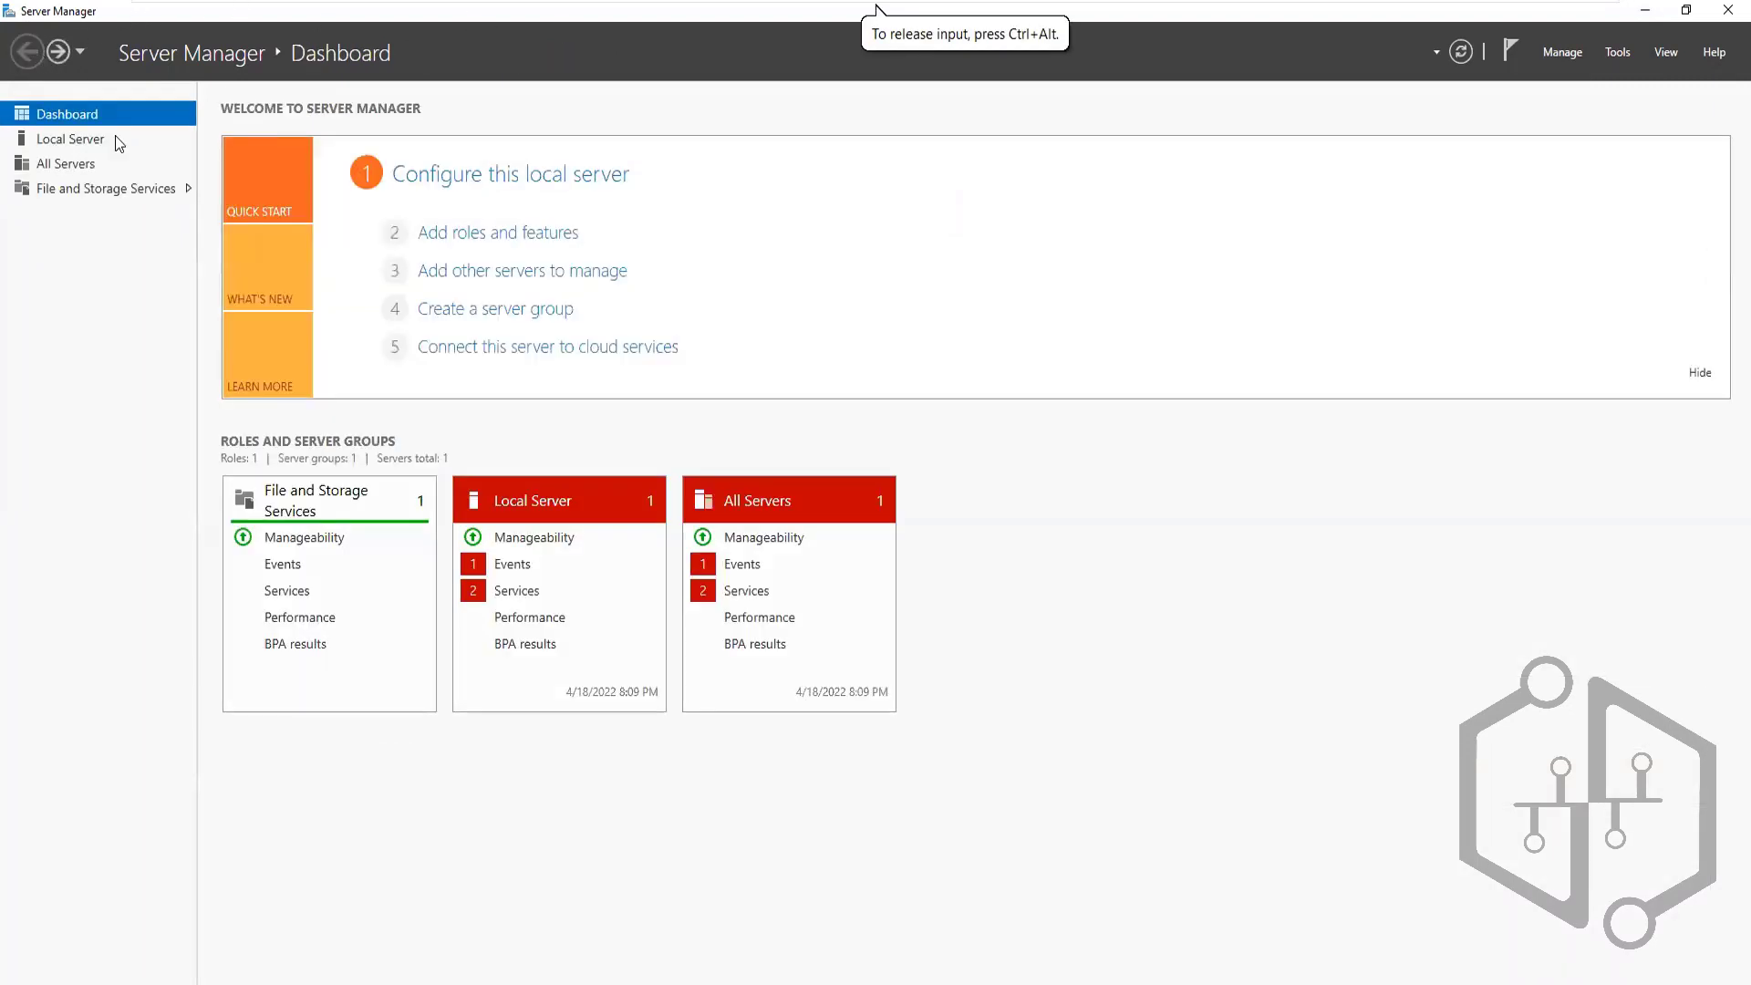
pyautogui.click(107, 193)
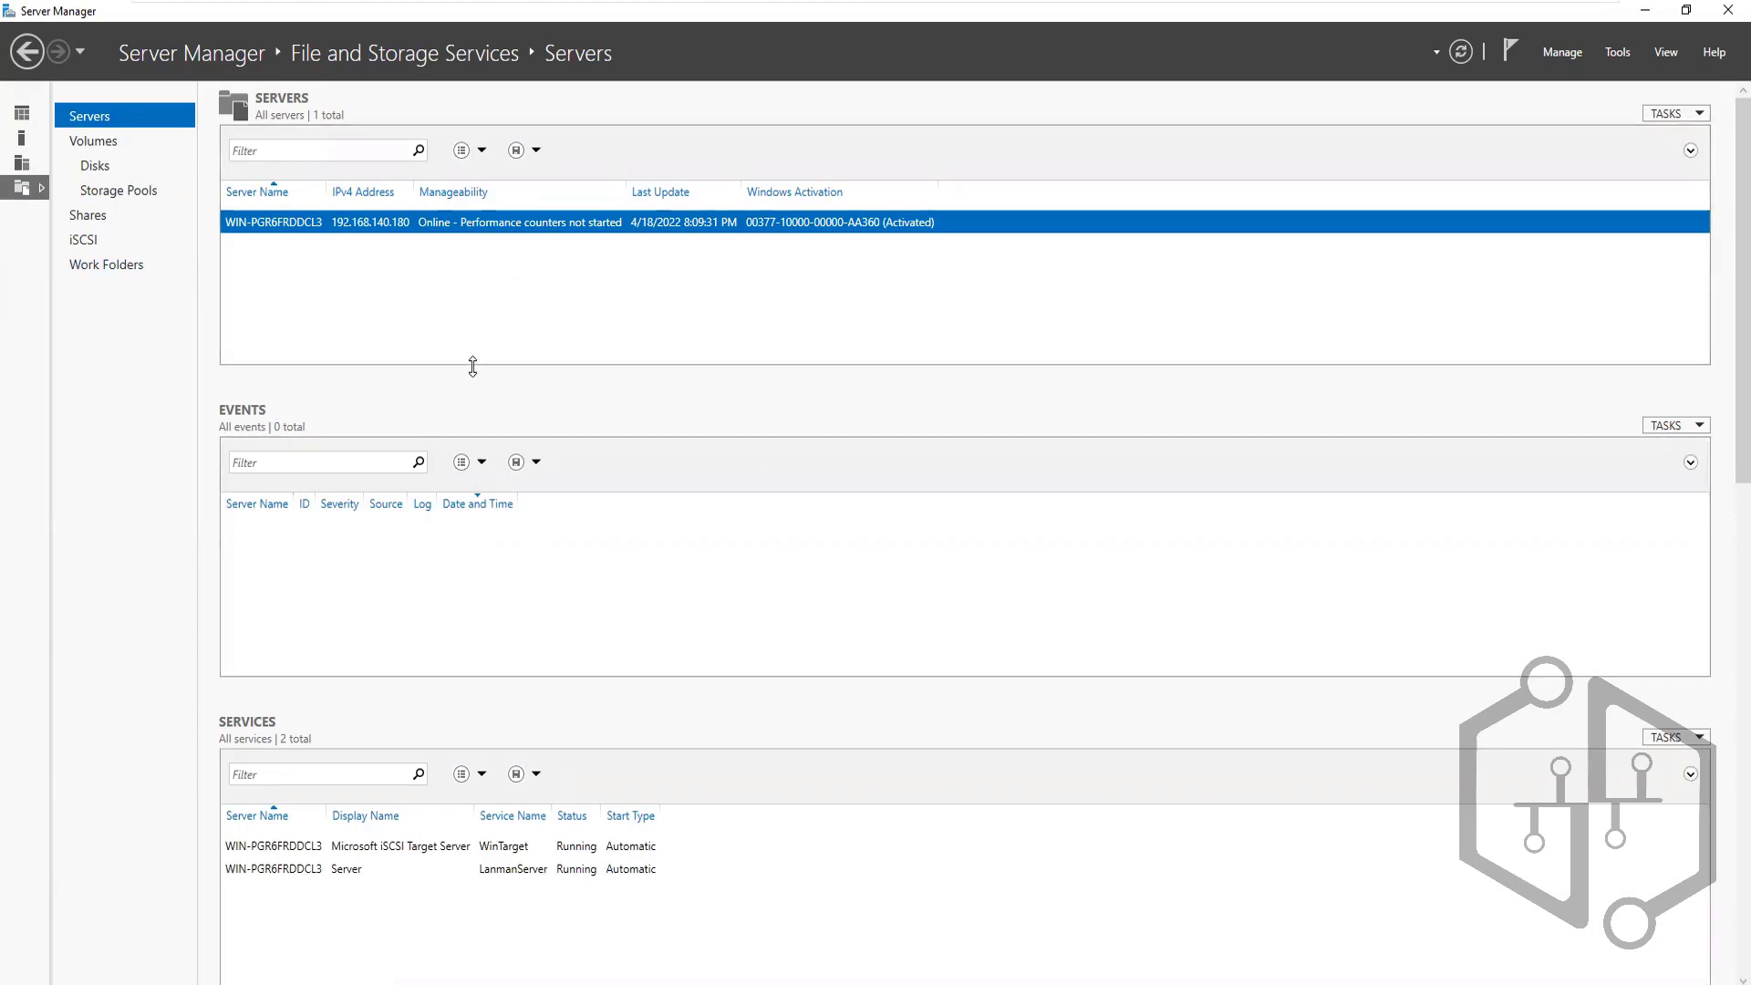
pyautogui.click(95, 242)
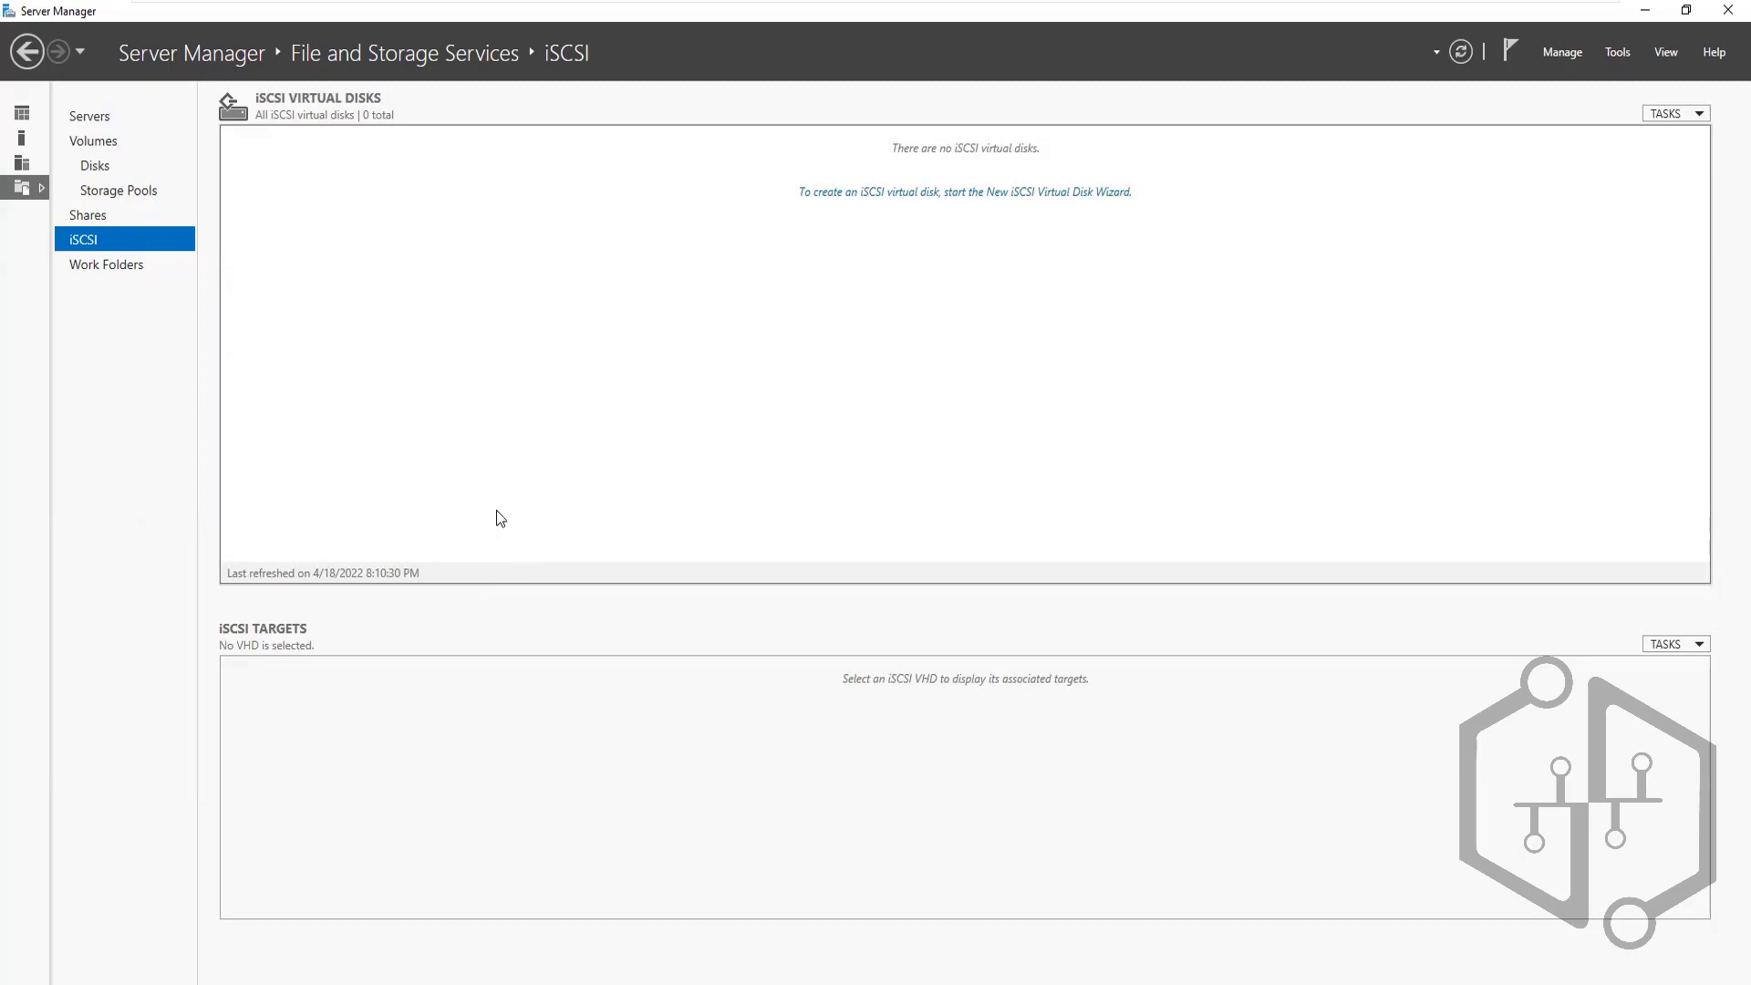
# Start a new iSCSI virtual disk on volume C:, named SharedSrorage, sized 10 GB
pyautogui.click(950, 193)
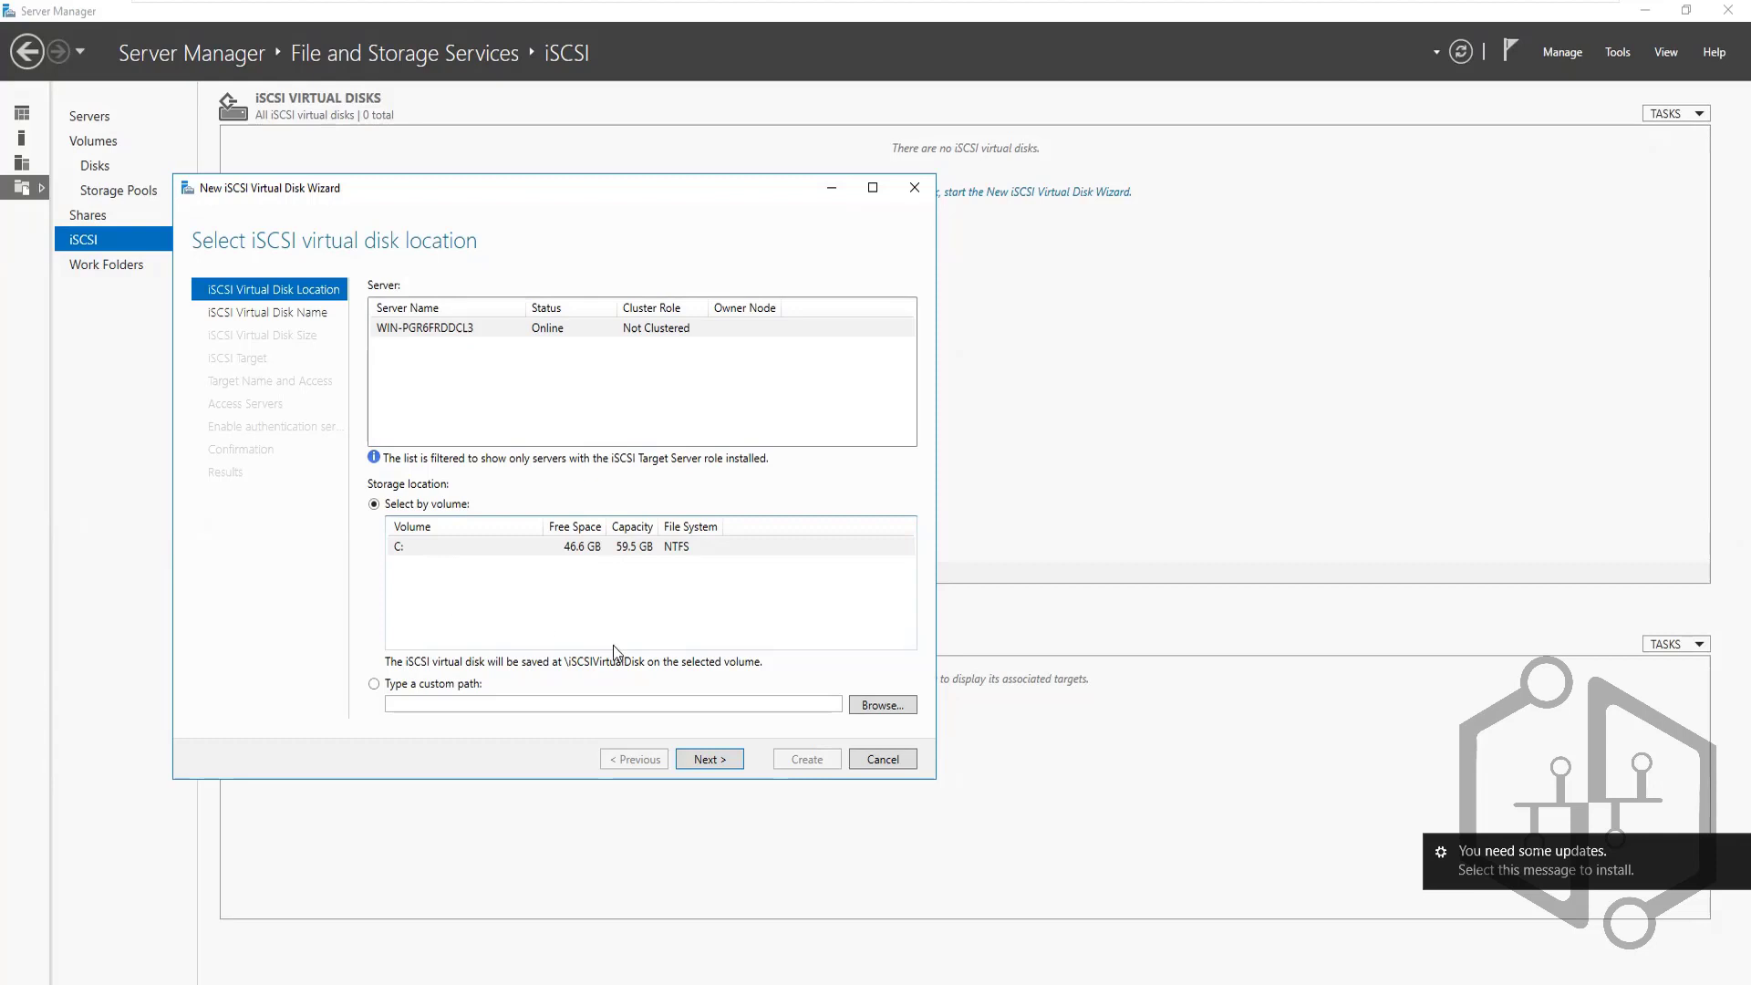
pyautogui.click(717, 759)
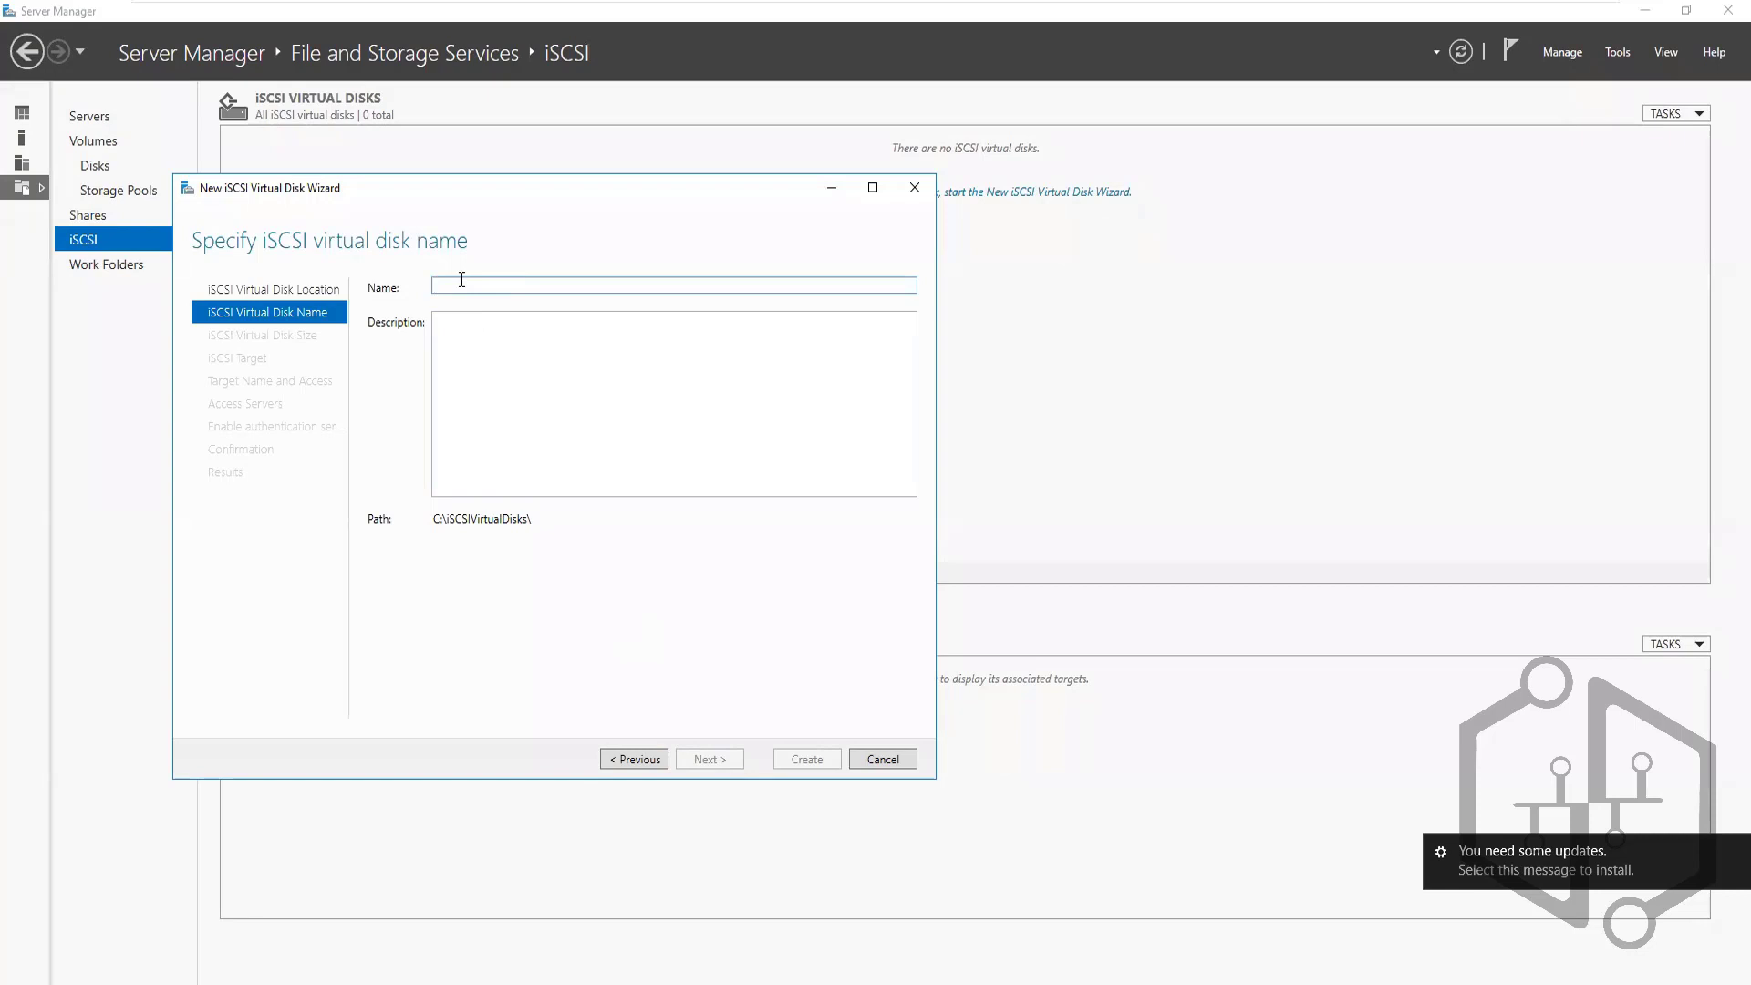
pyautogui.write('Sha')
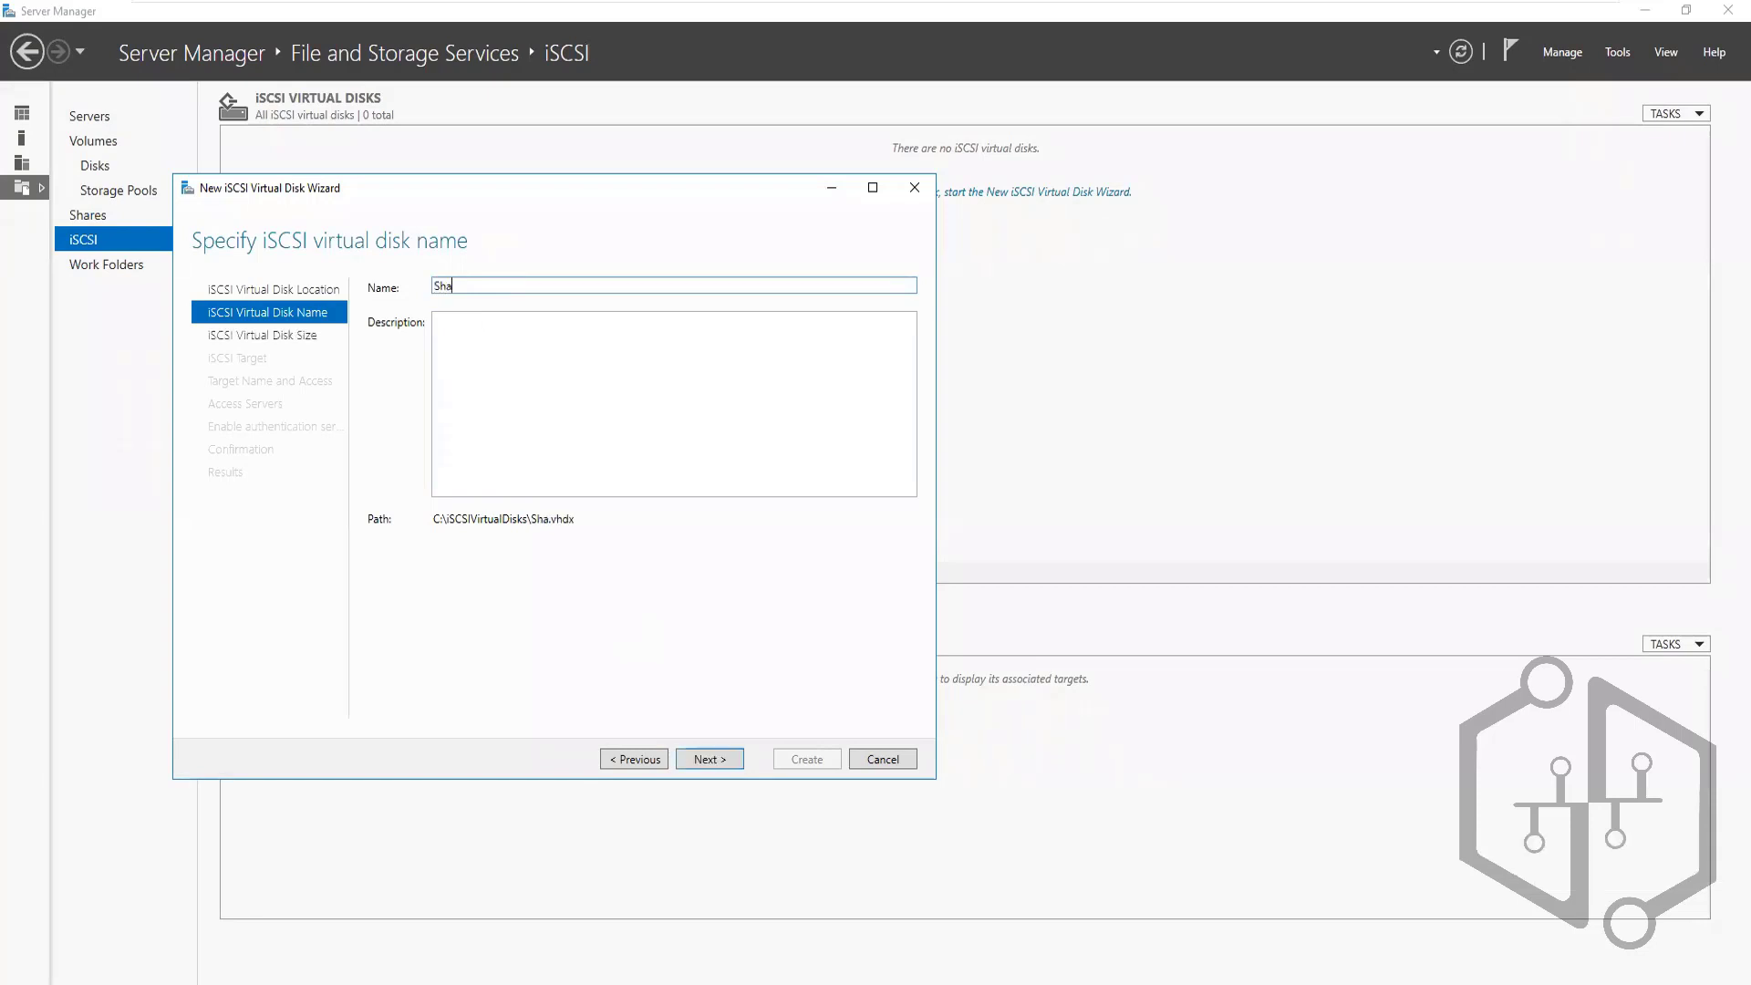
pyautogui.write('redSrorage')
pyautogui.click(708, 755)
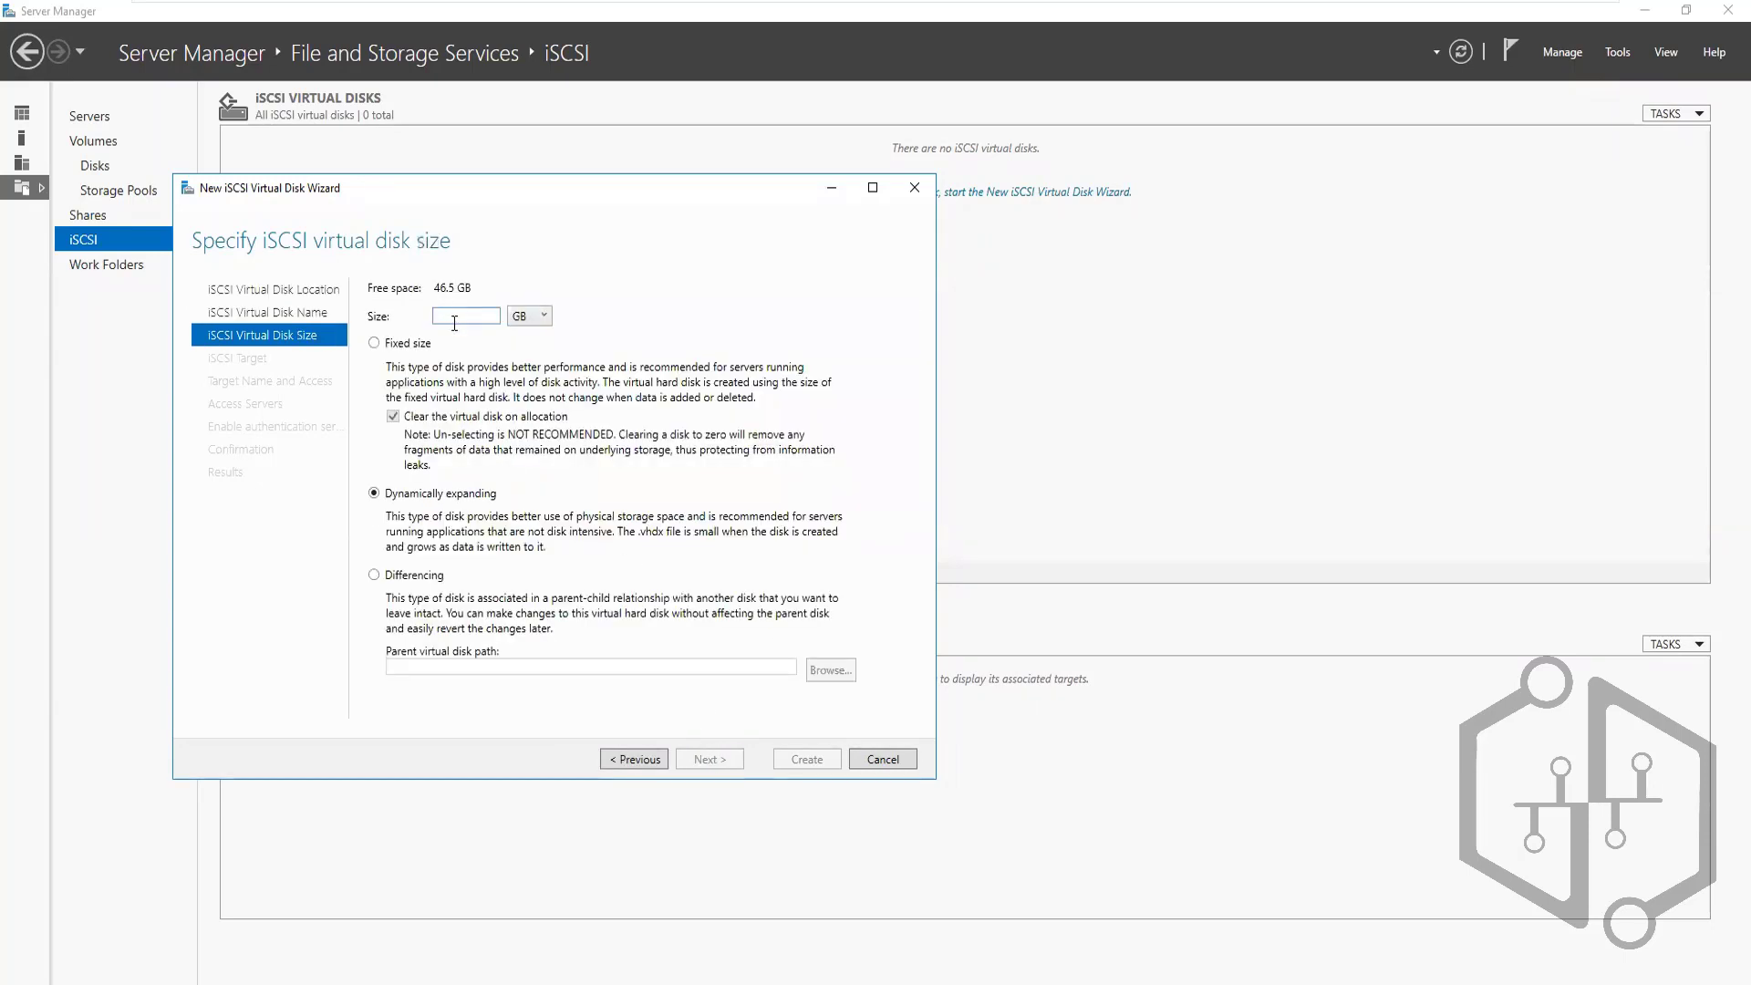
pyautogui.write('10')
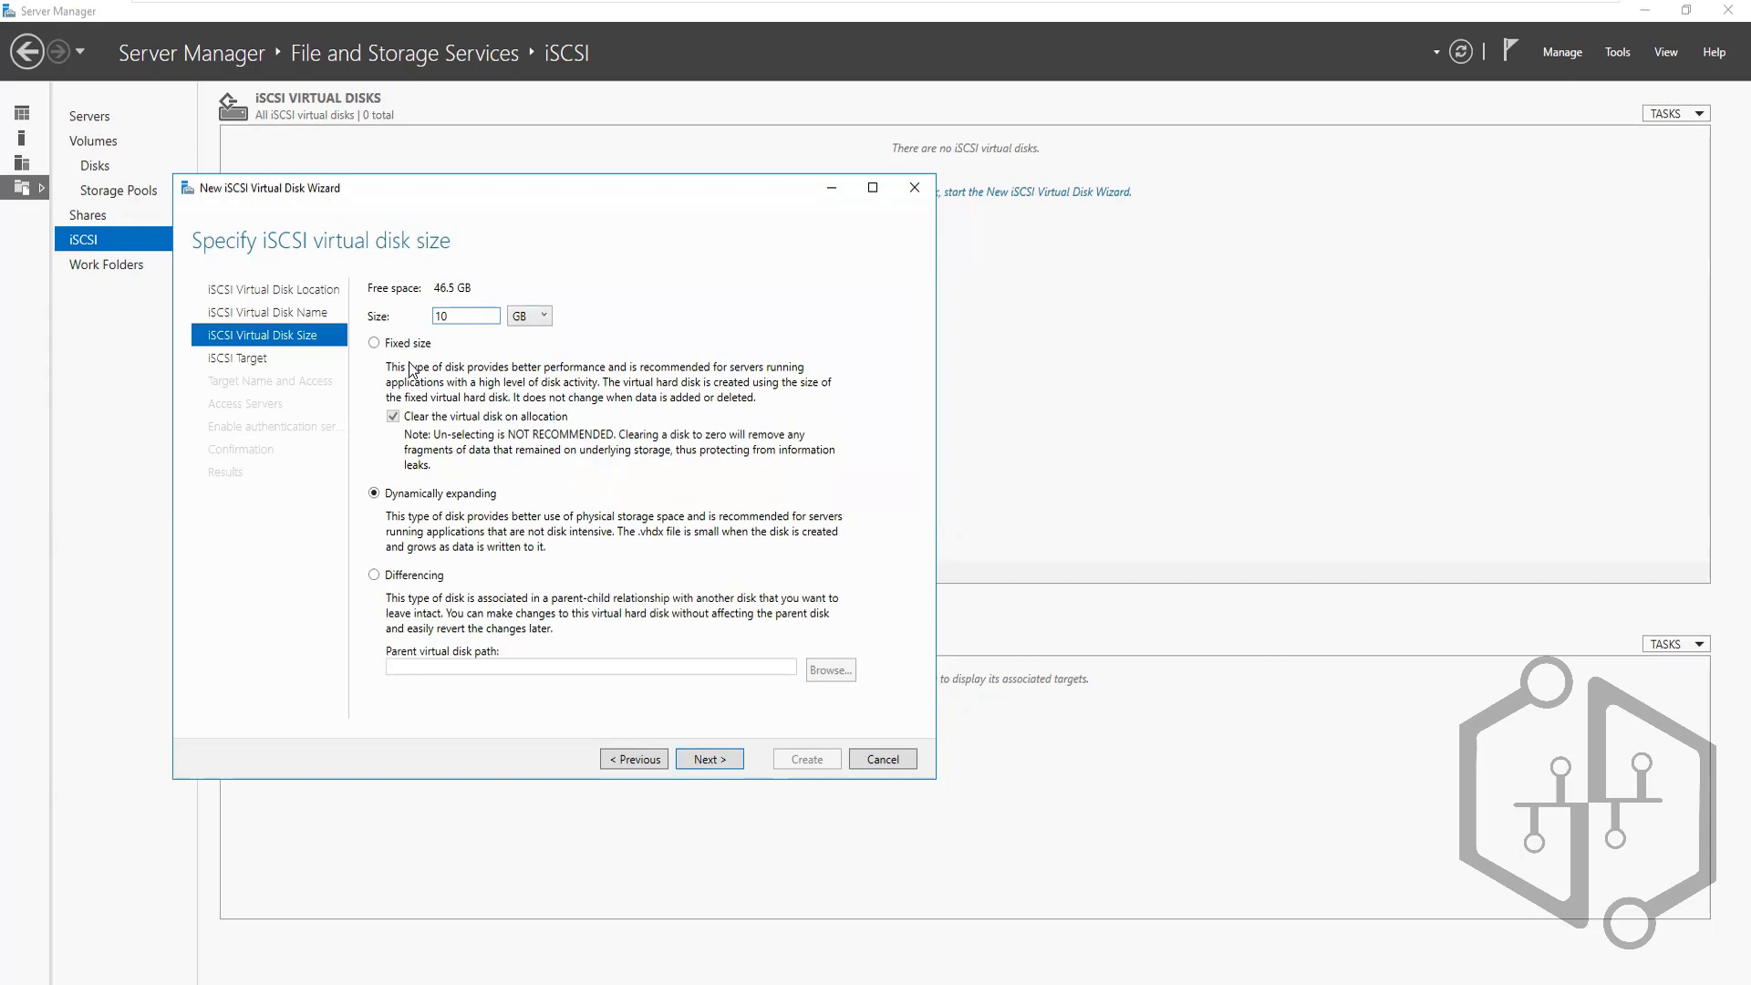
# Make the 10 GB disk fixed size and continue, briefly checking both vault nodes
pyautogui.click(374, 343)
pyautogui.click(710, 762)
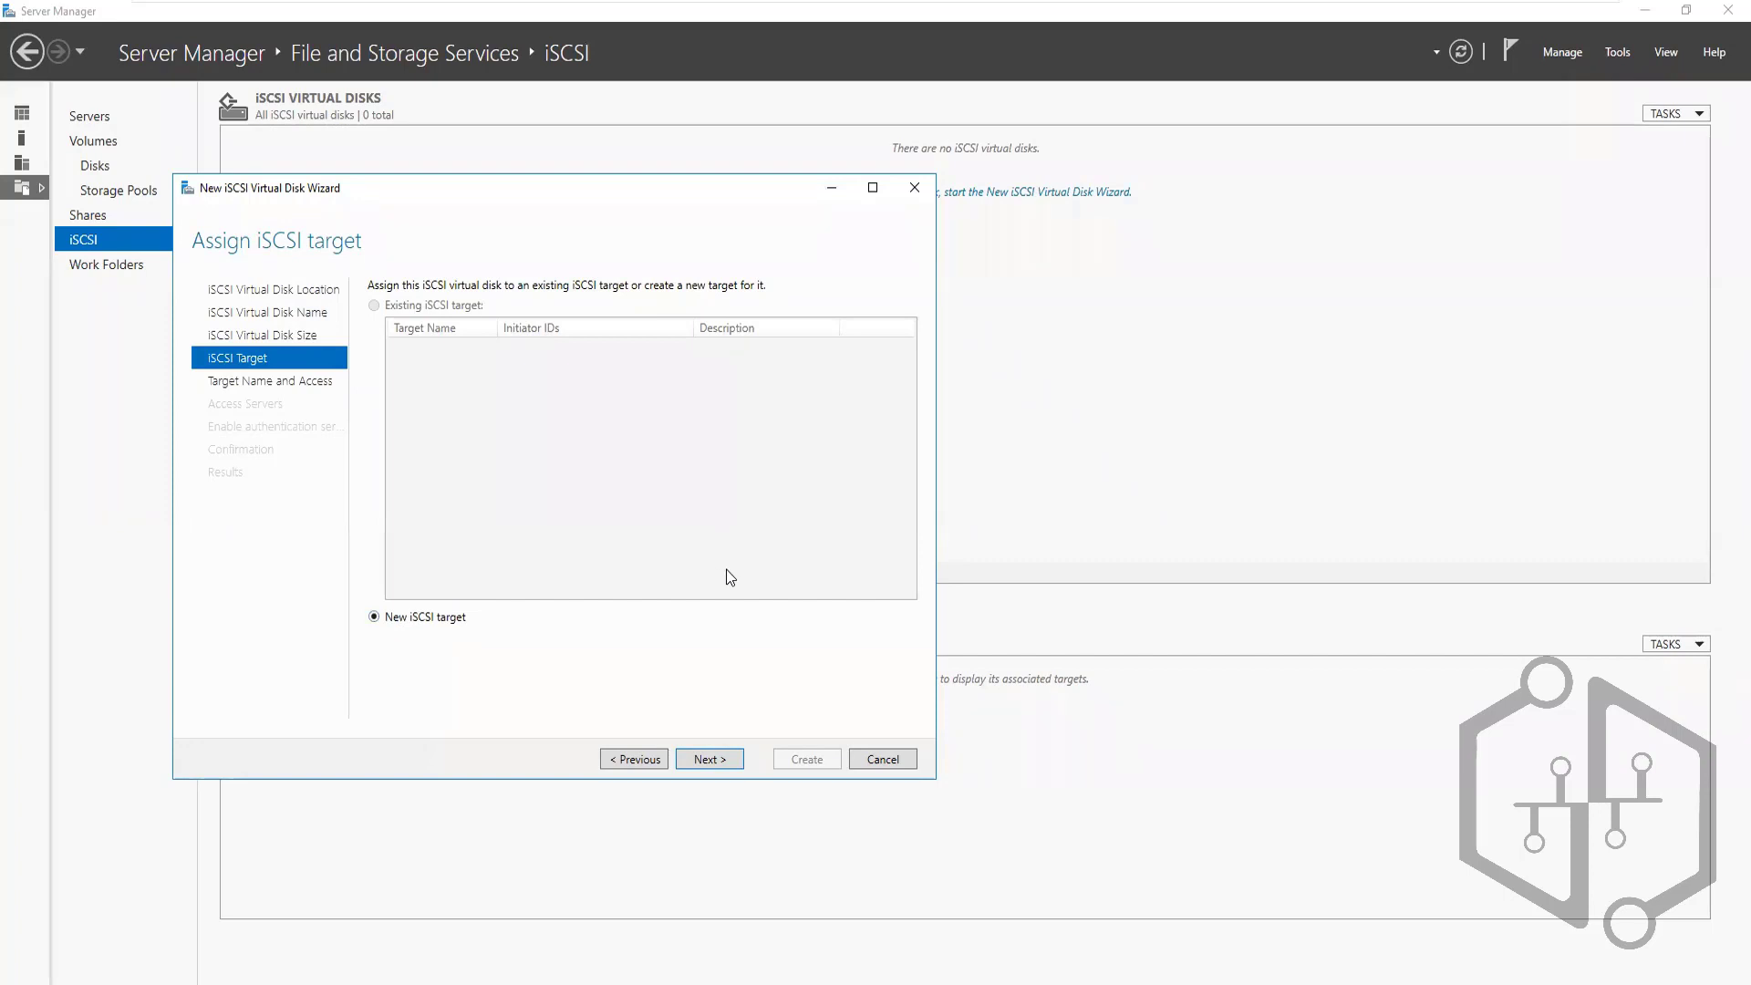
pyautogui.click(1036, 25)
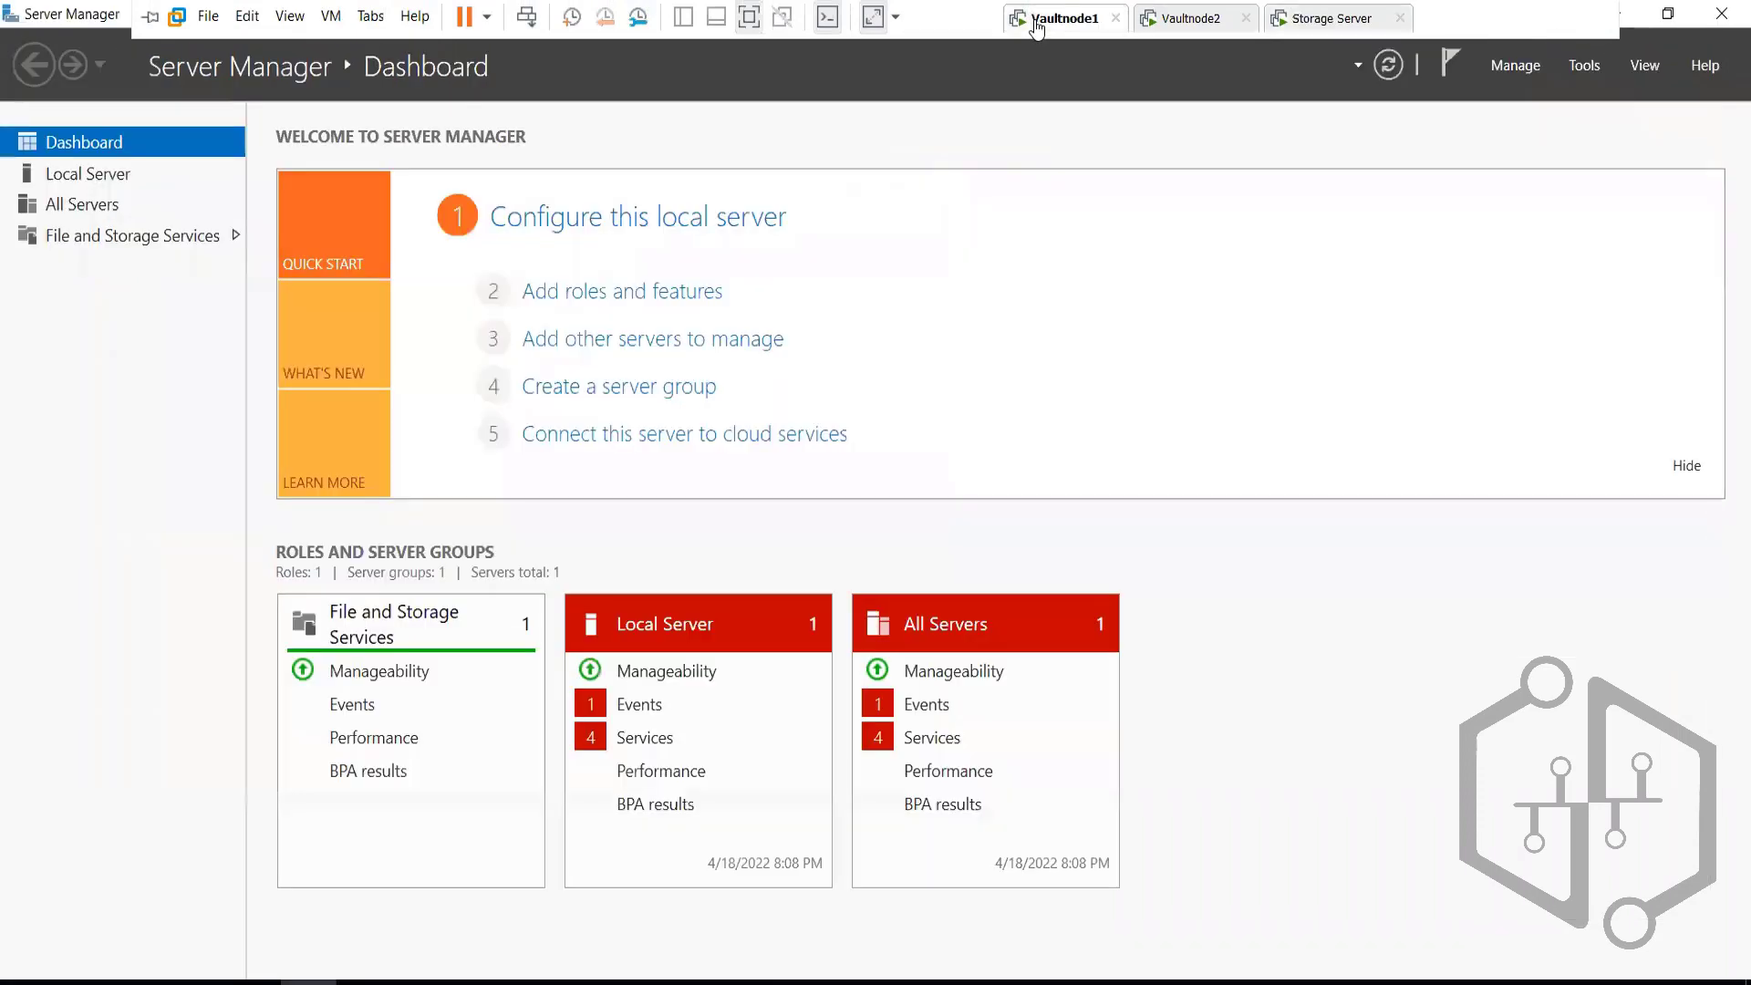
pyautogui.click(1176, 20)
pyautogui.click(1328, 30)
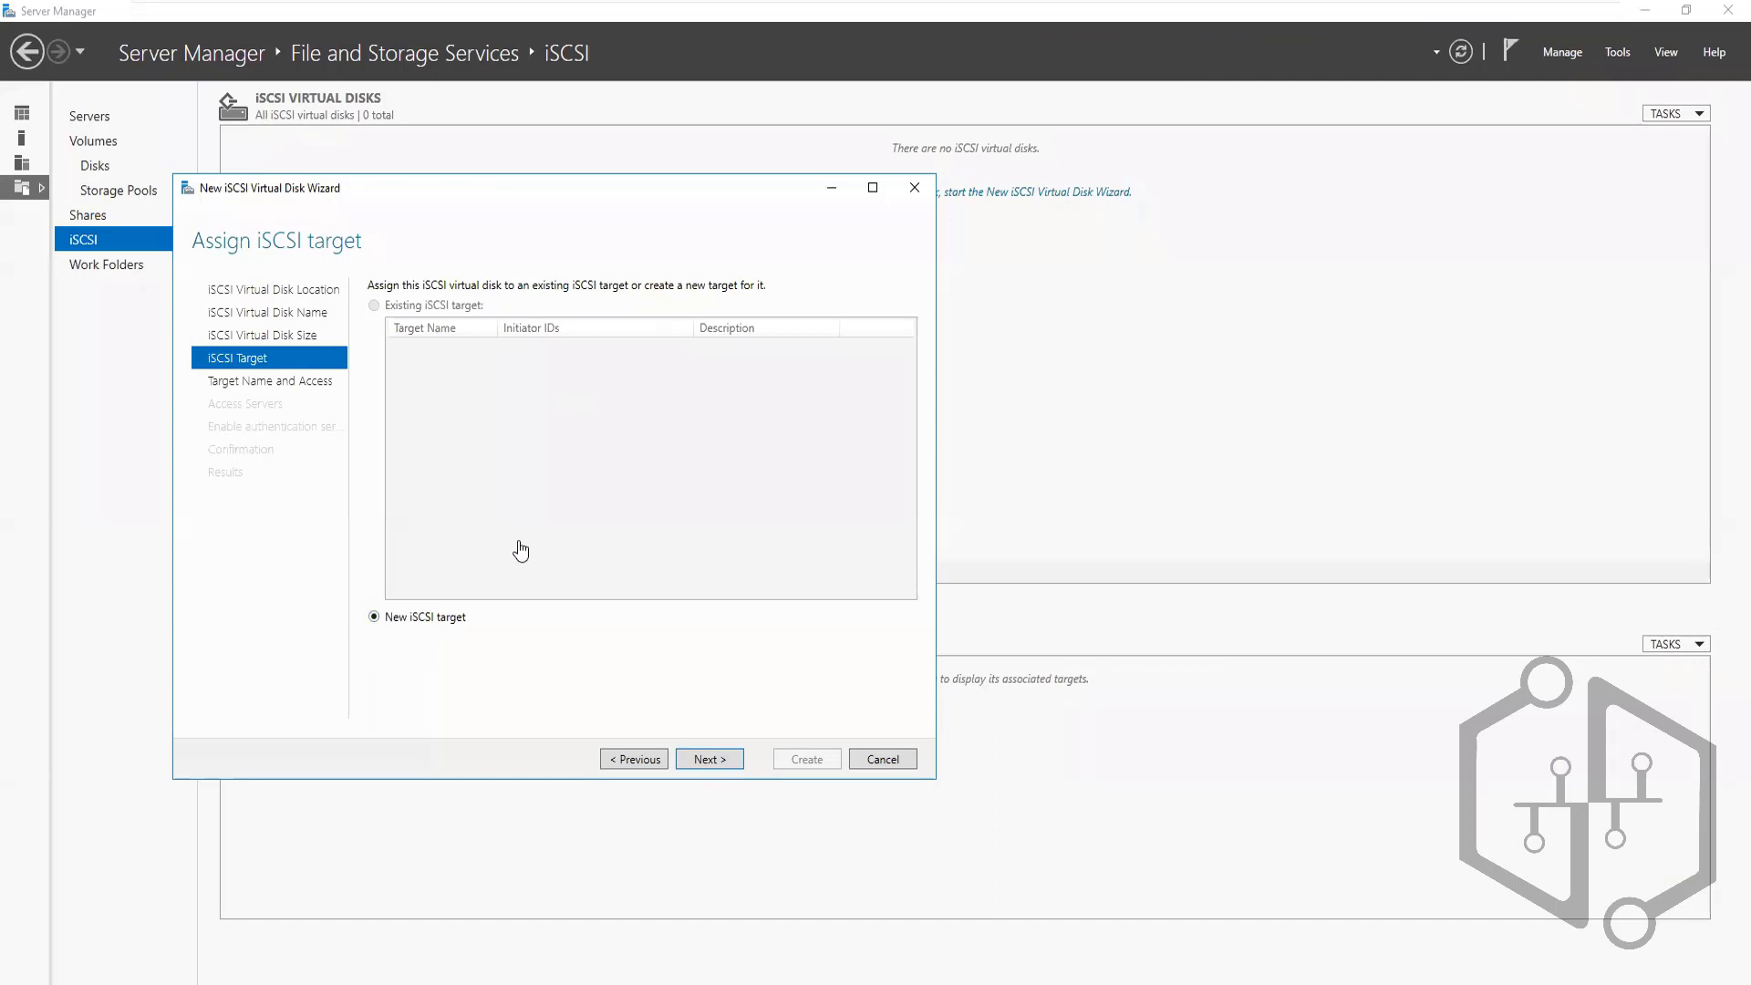
# Create a new iSCSI target named StorageDisk and advance to the access servers page
pyautogui.click(704, 761)
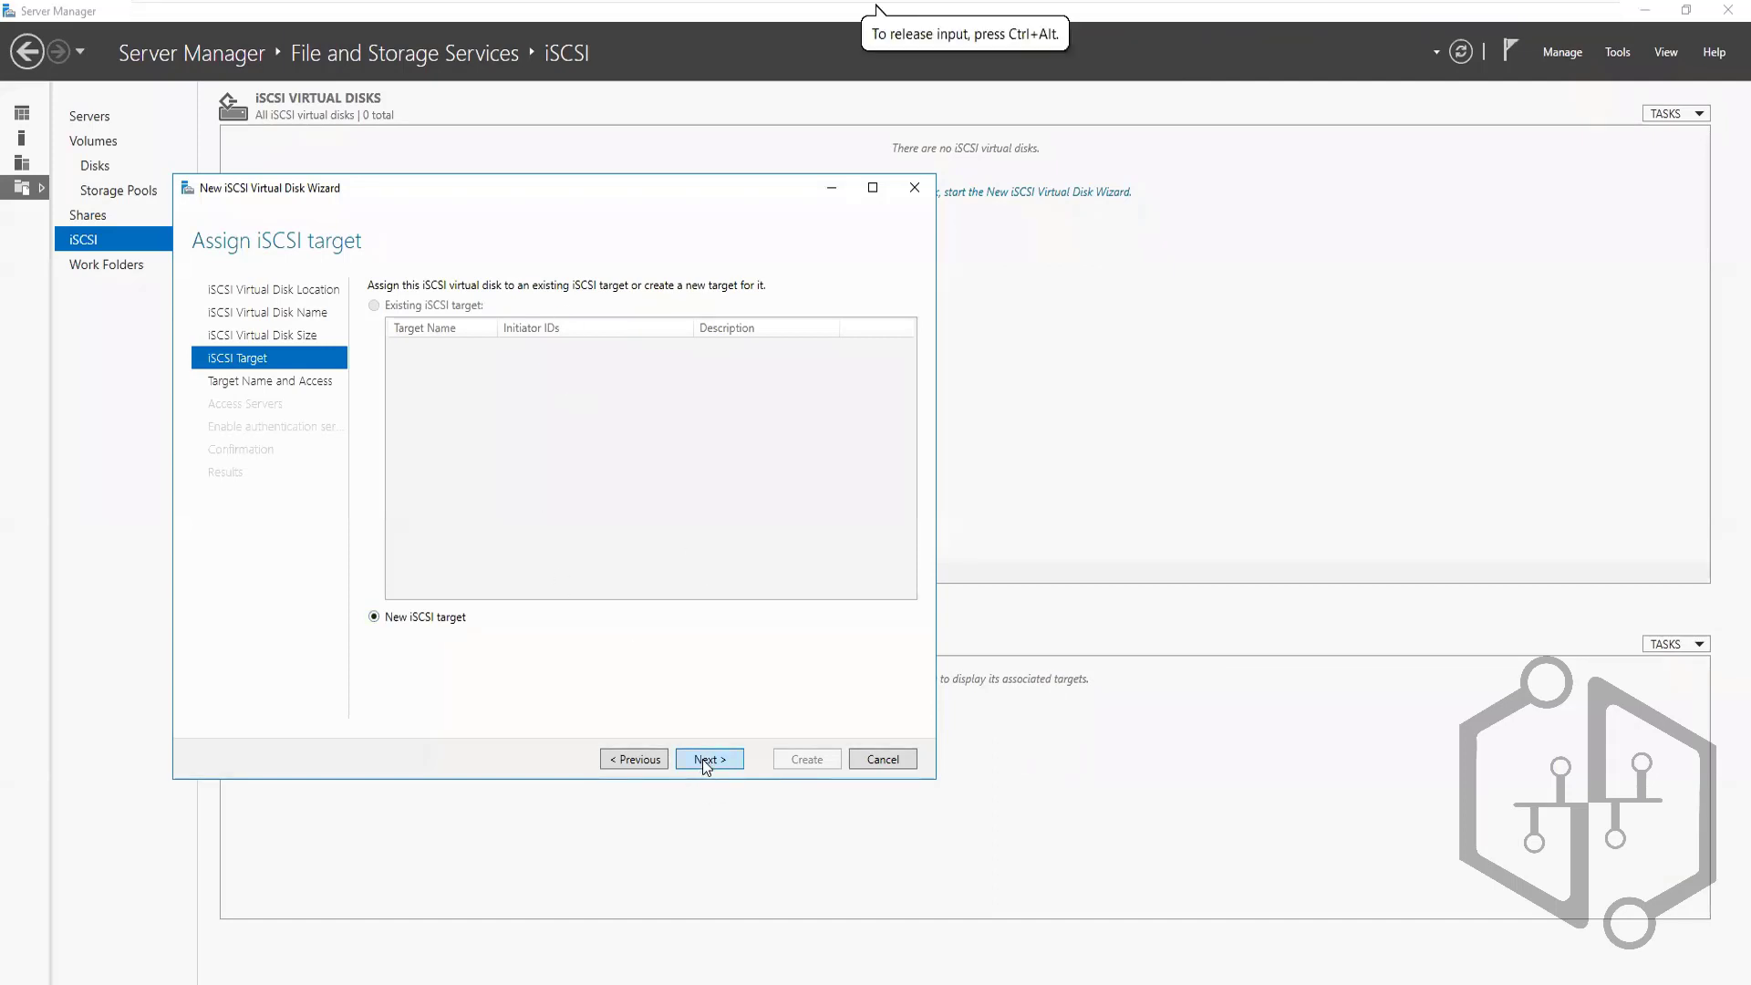
pyautogui.click(705, 760)
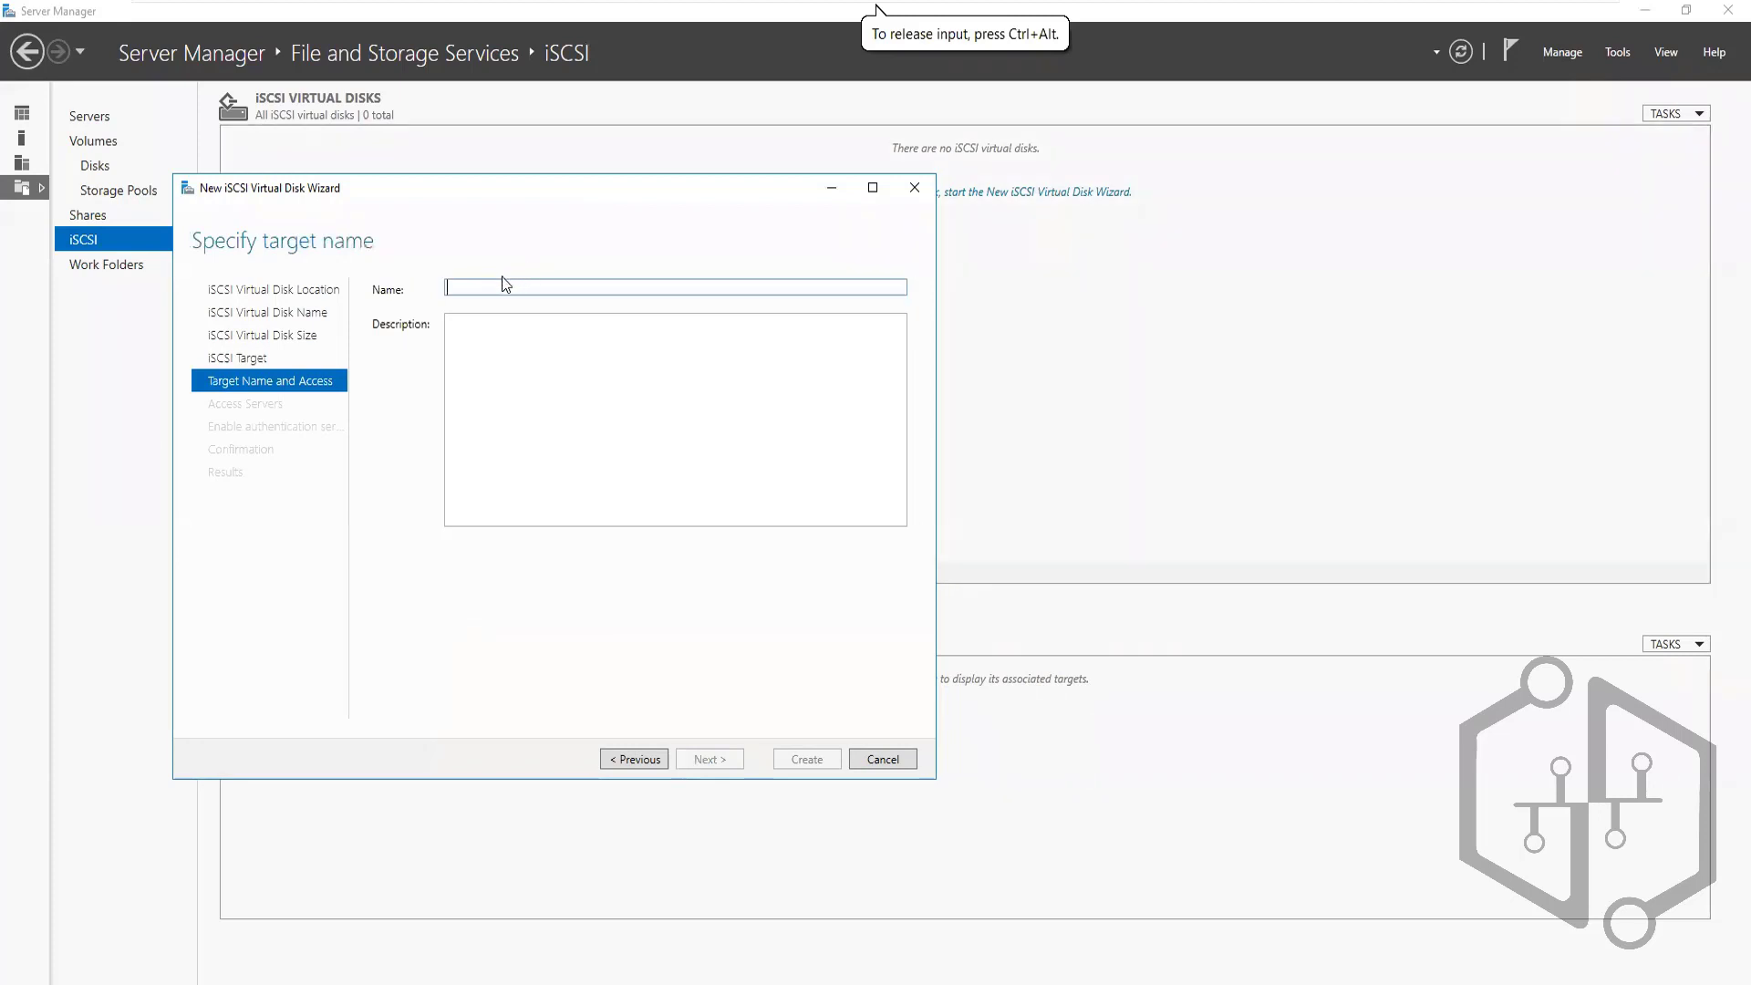
pyautogui.click(469, 290)
pyautogui.write('Storag')
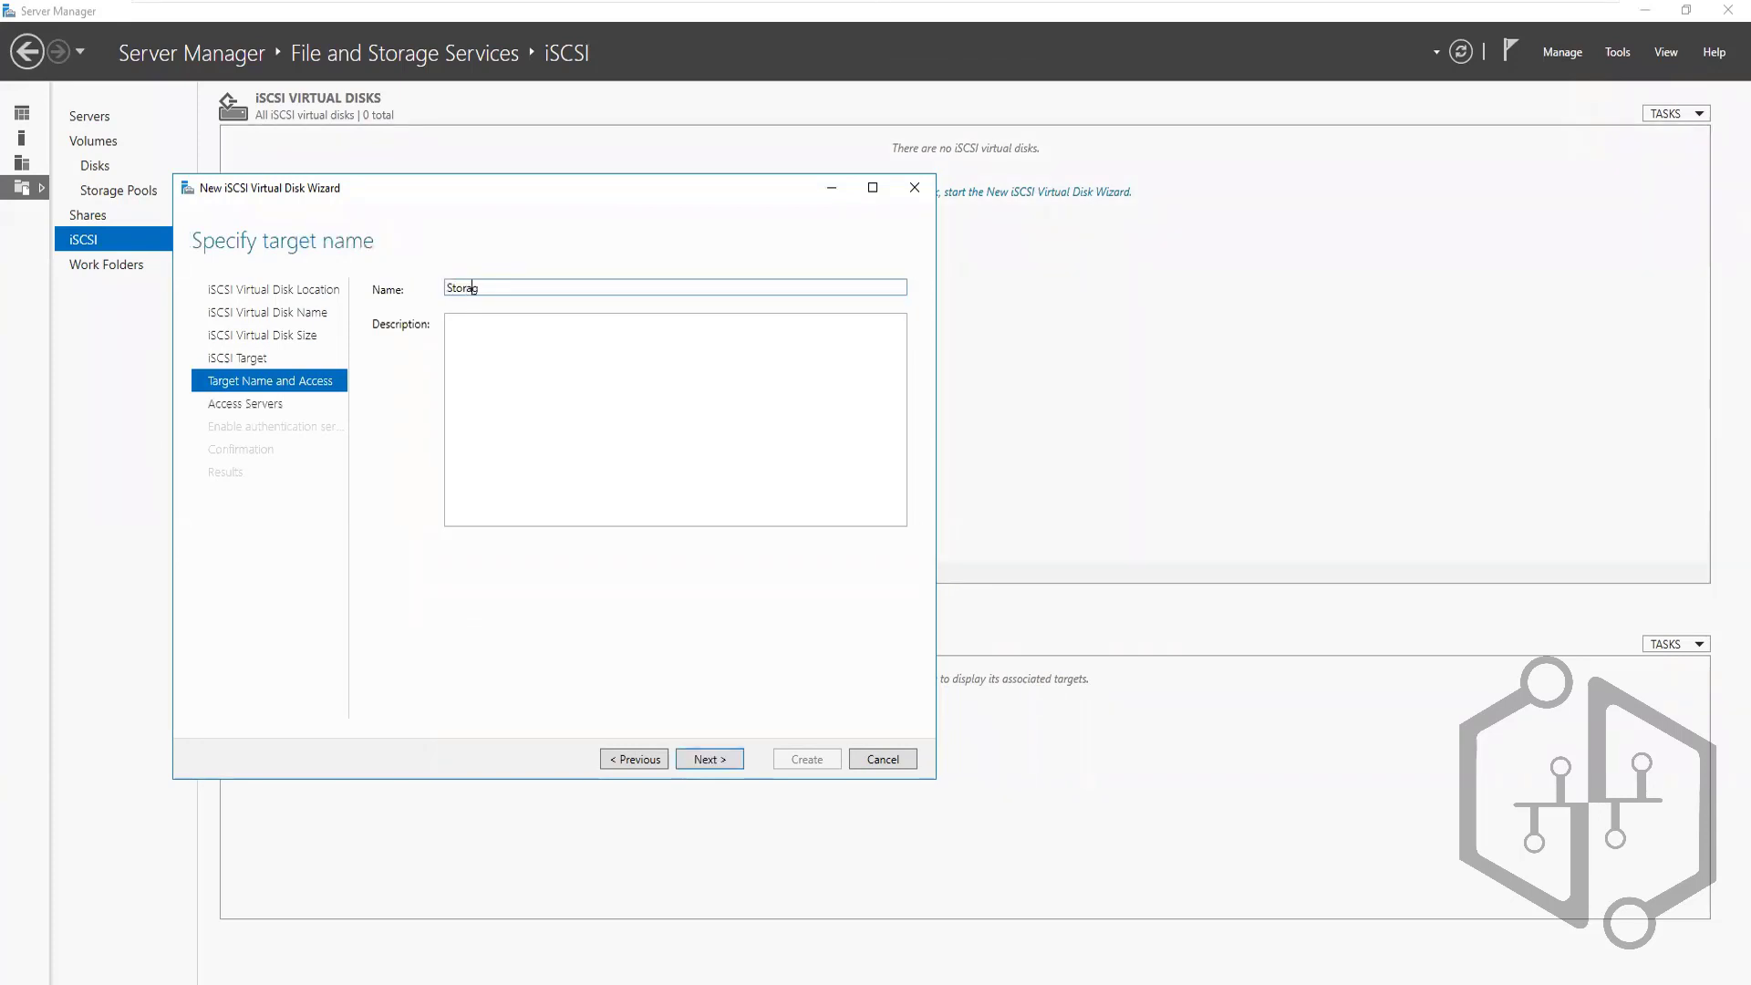
pyautogui.write('eDisk')
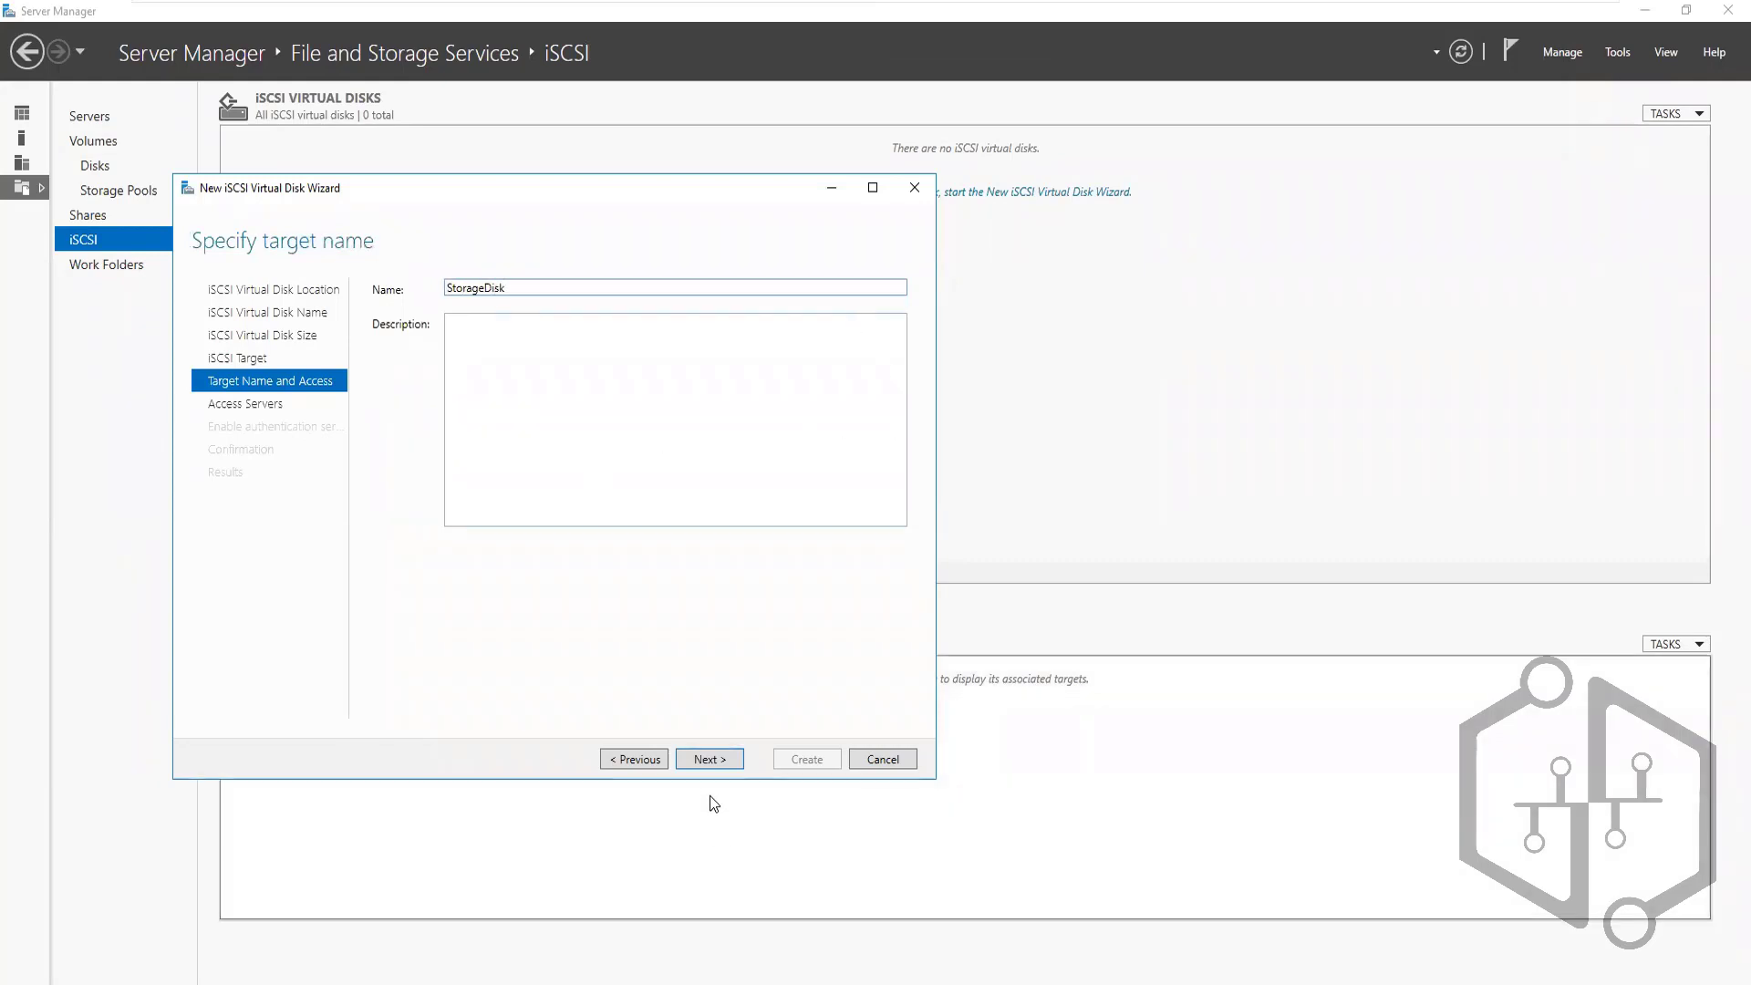
pyautogui.click(708, 758)
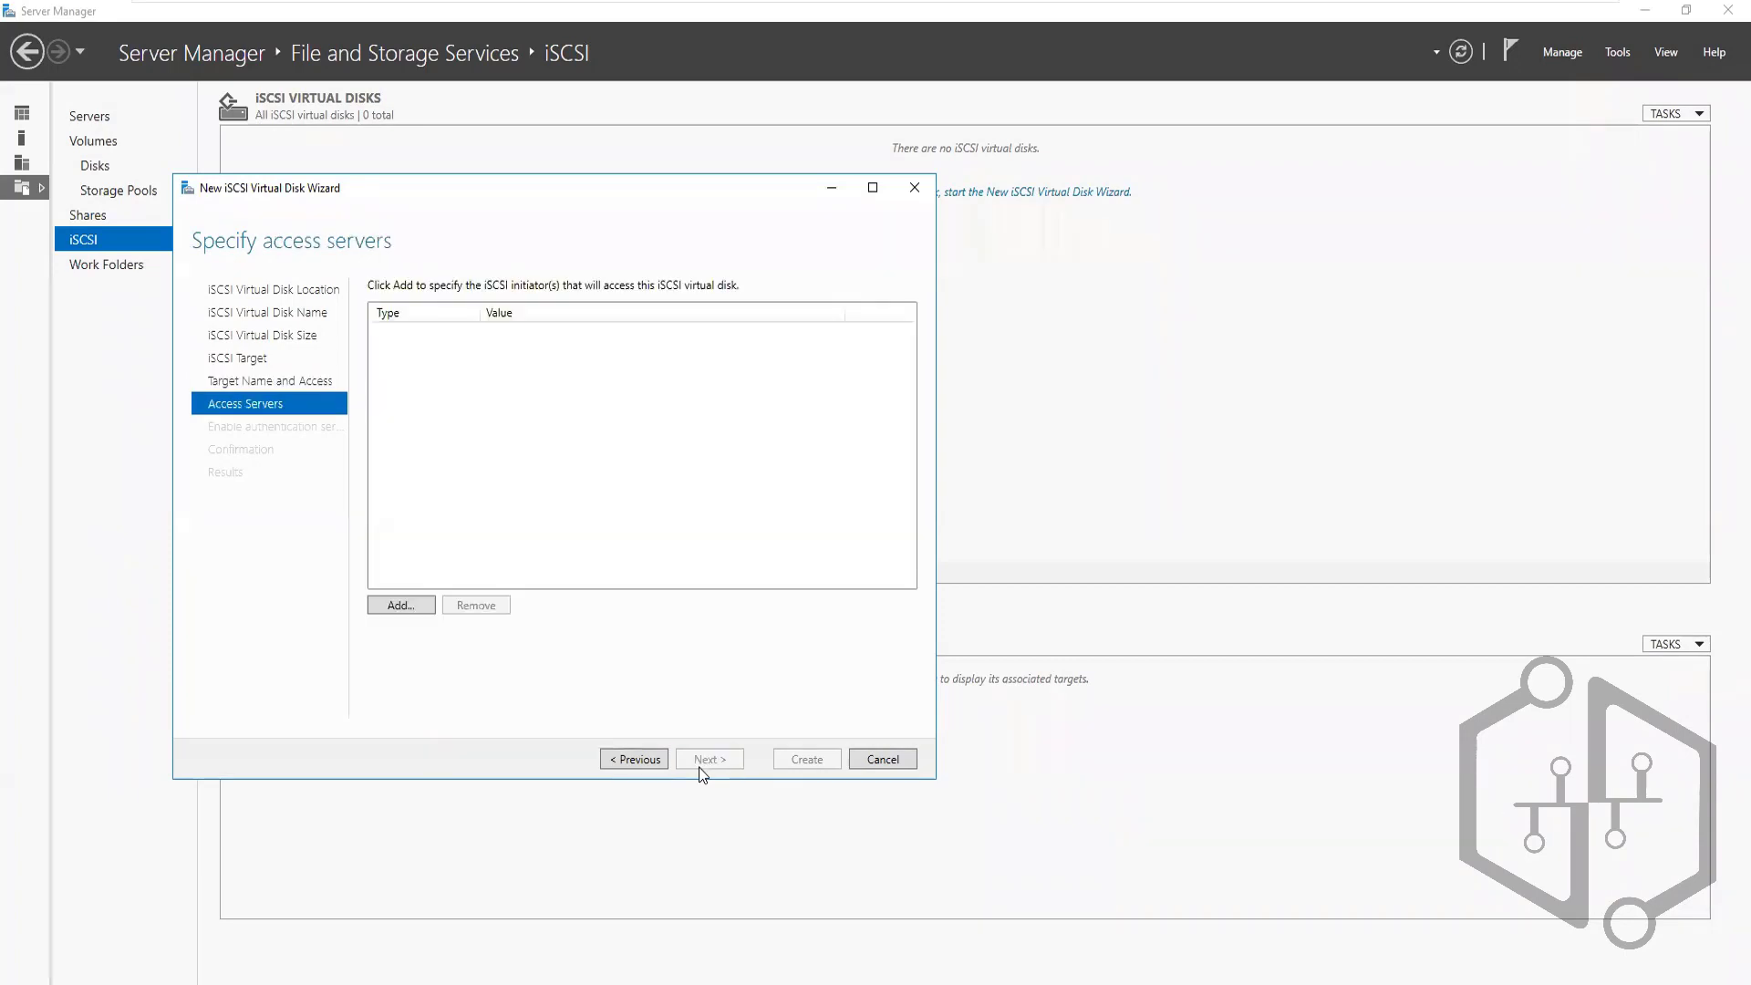
# Begin adding an access-server initiator of type IP Address, then switch to Vaultnode1
pyautogui.click(402, 606)
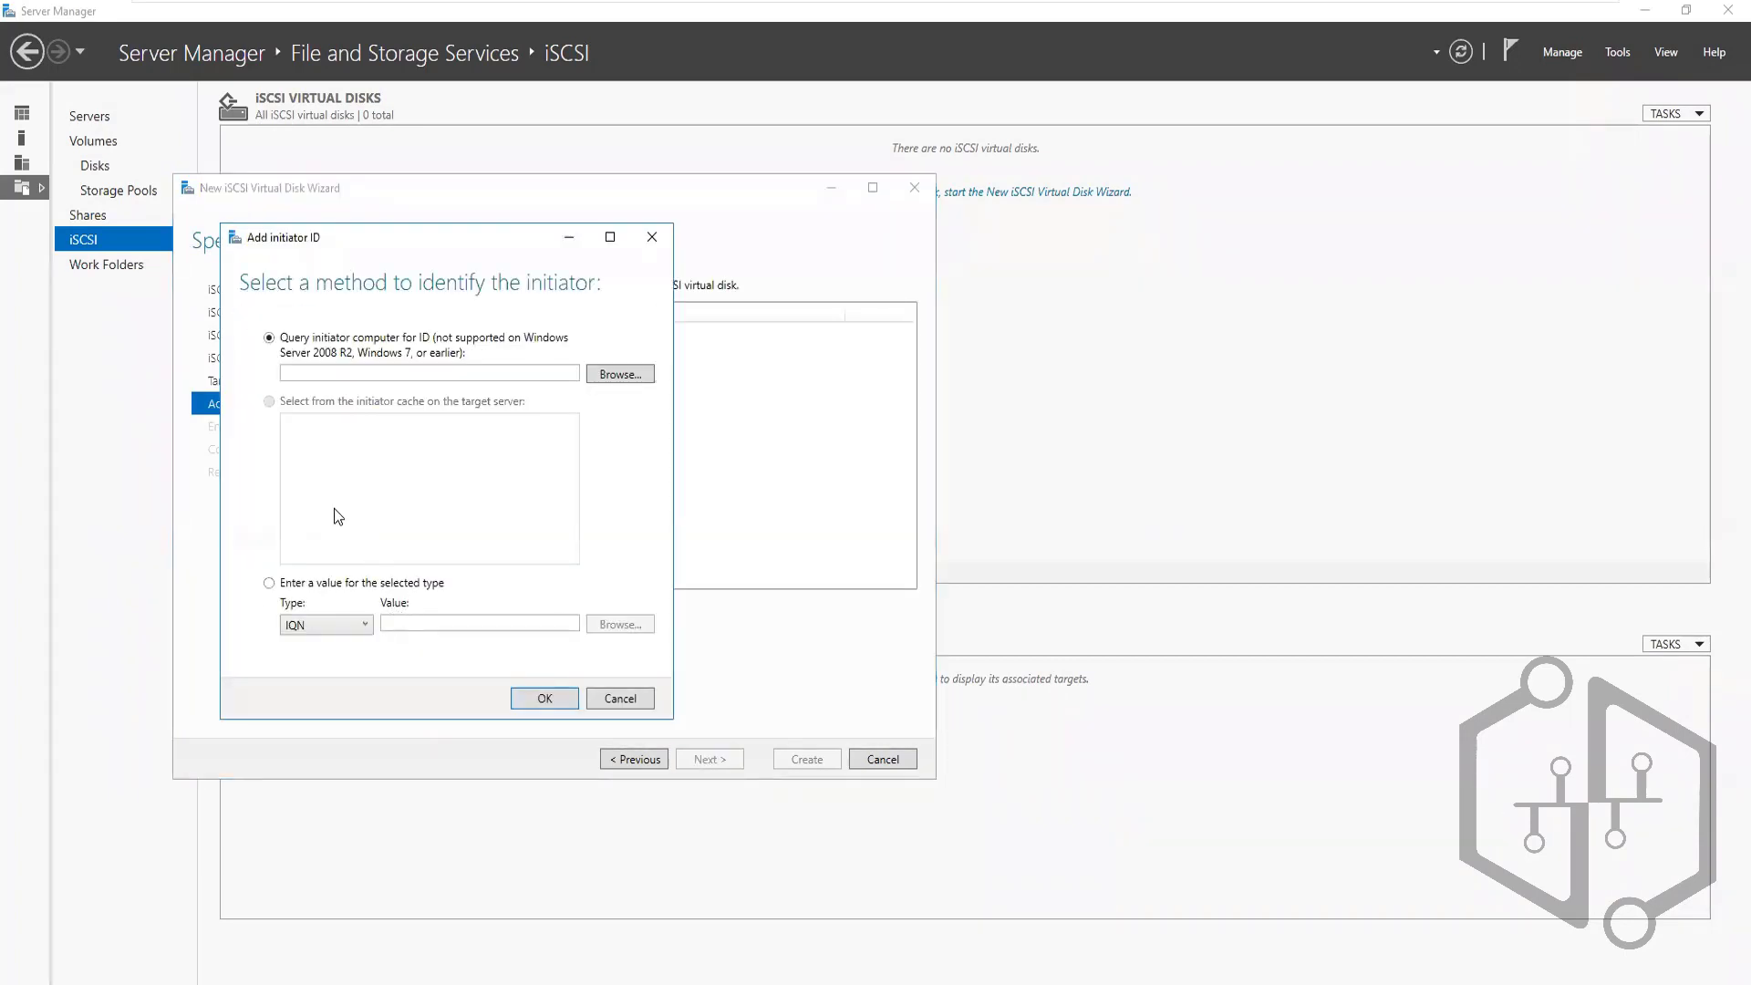
pyautogui.click(365, 625)
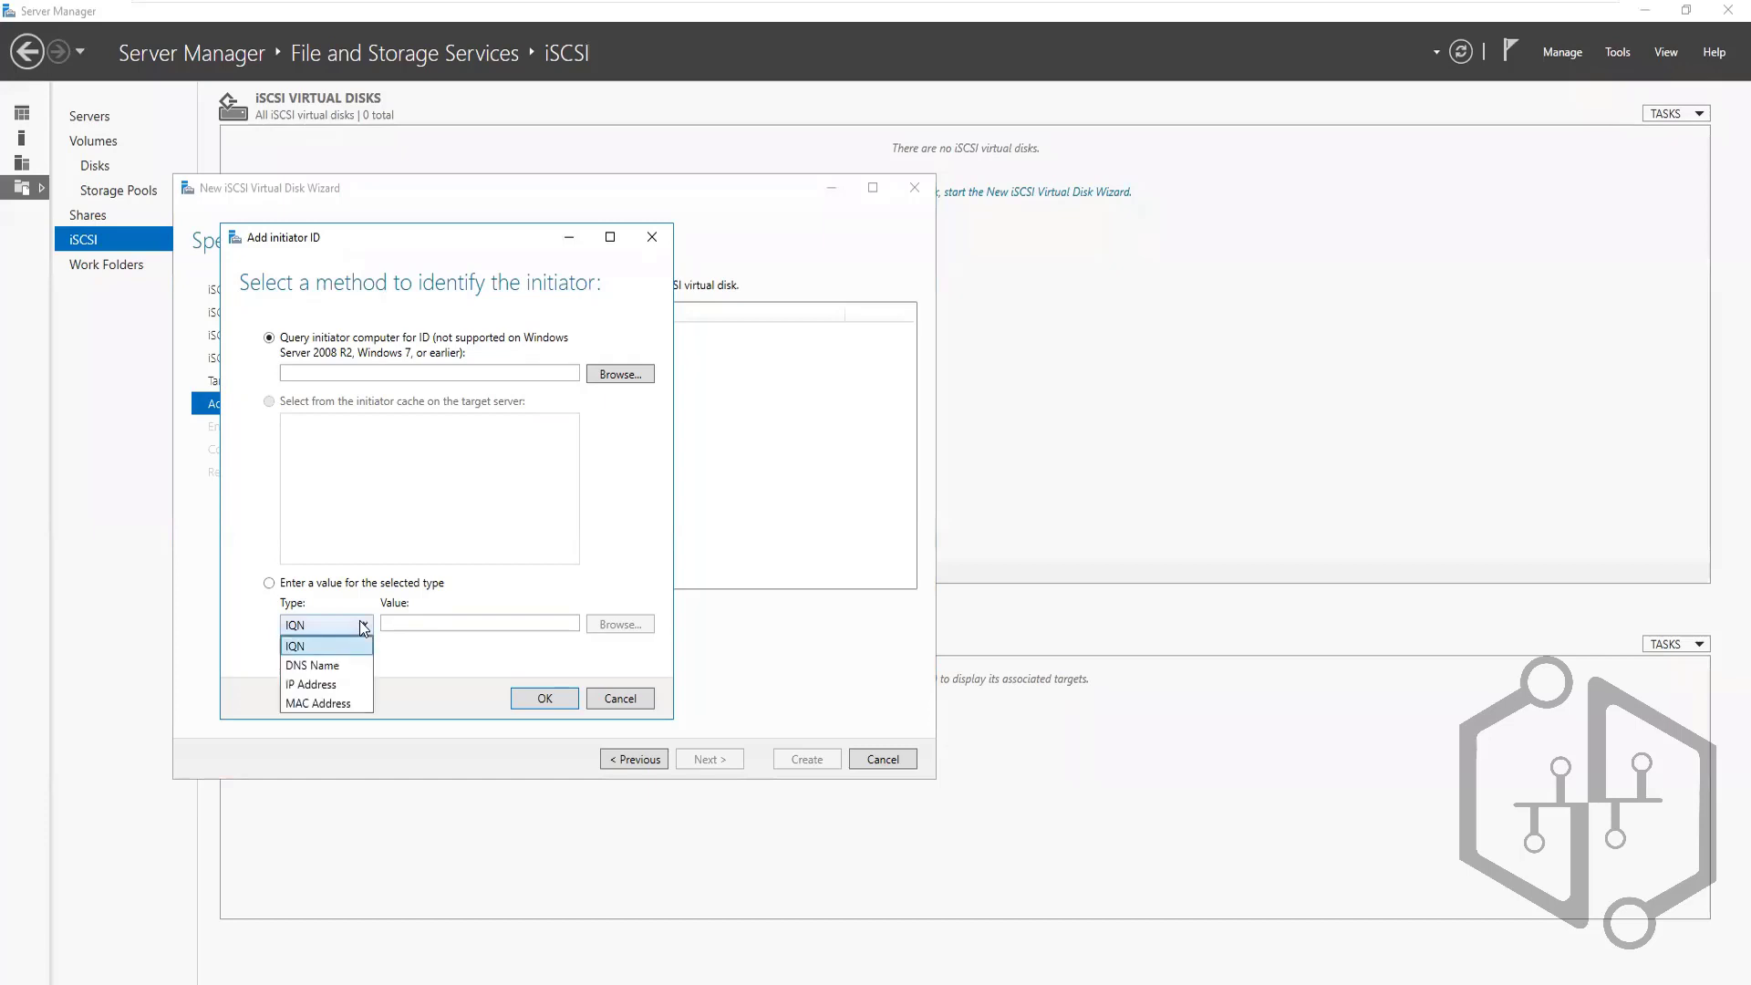
pyautogui.click(309, 683)
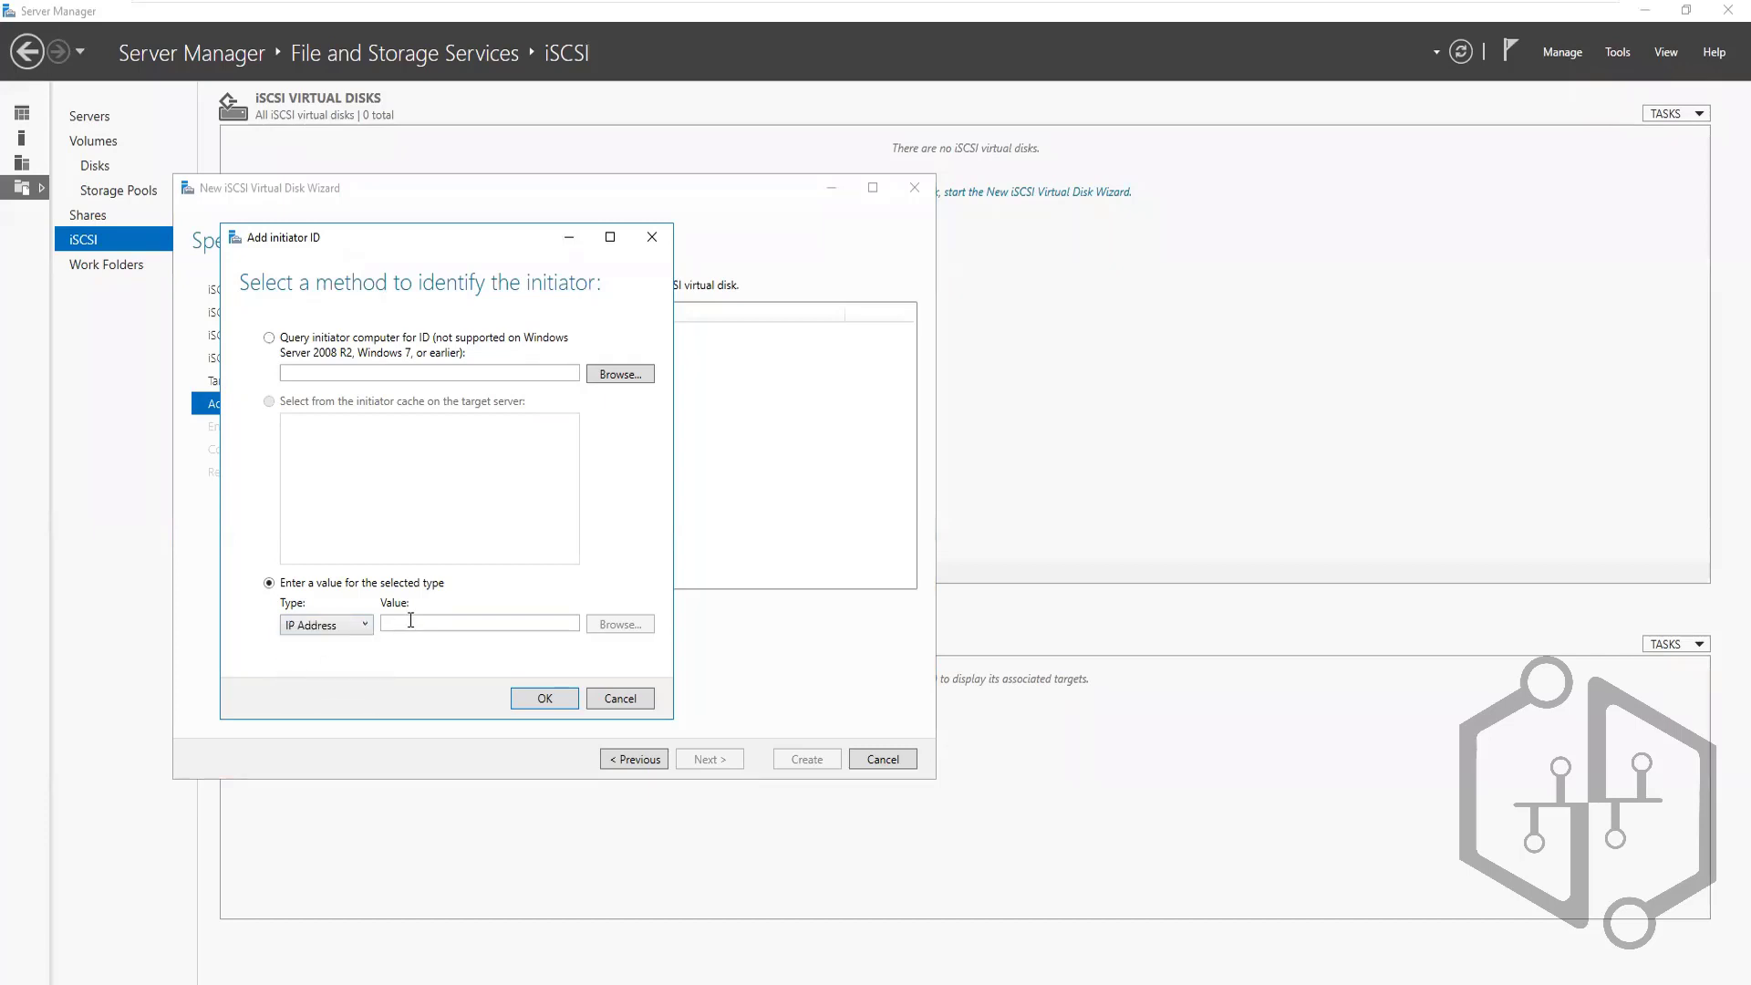
pyautogui.click(410, 622)
pyautogui.moveTo(821, 8)
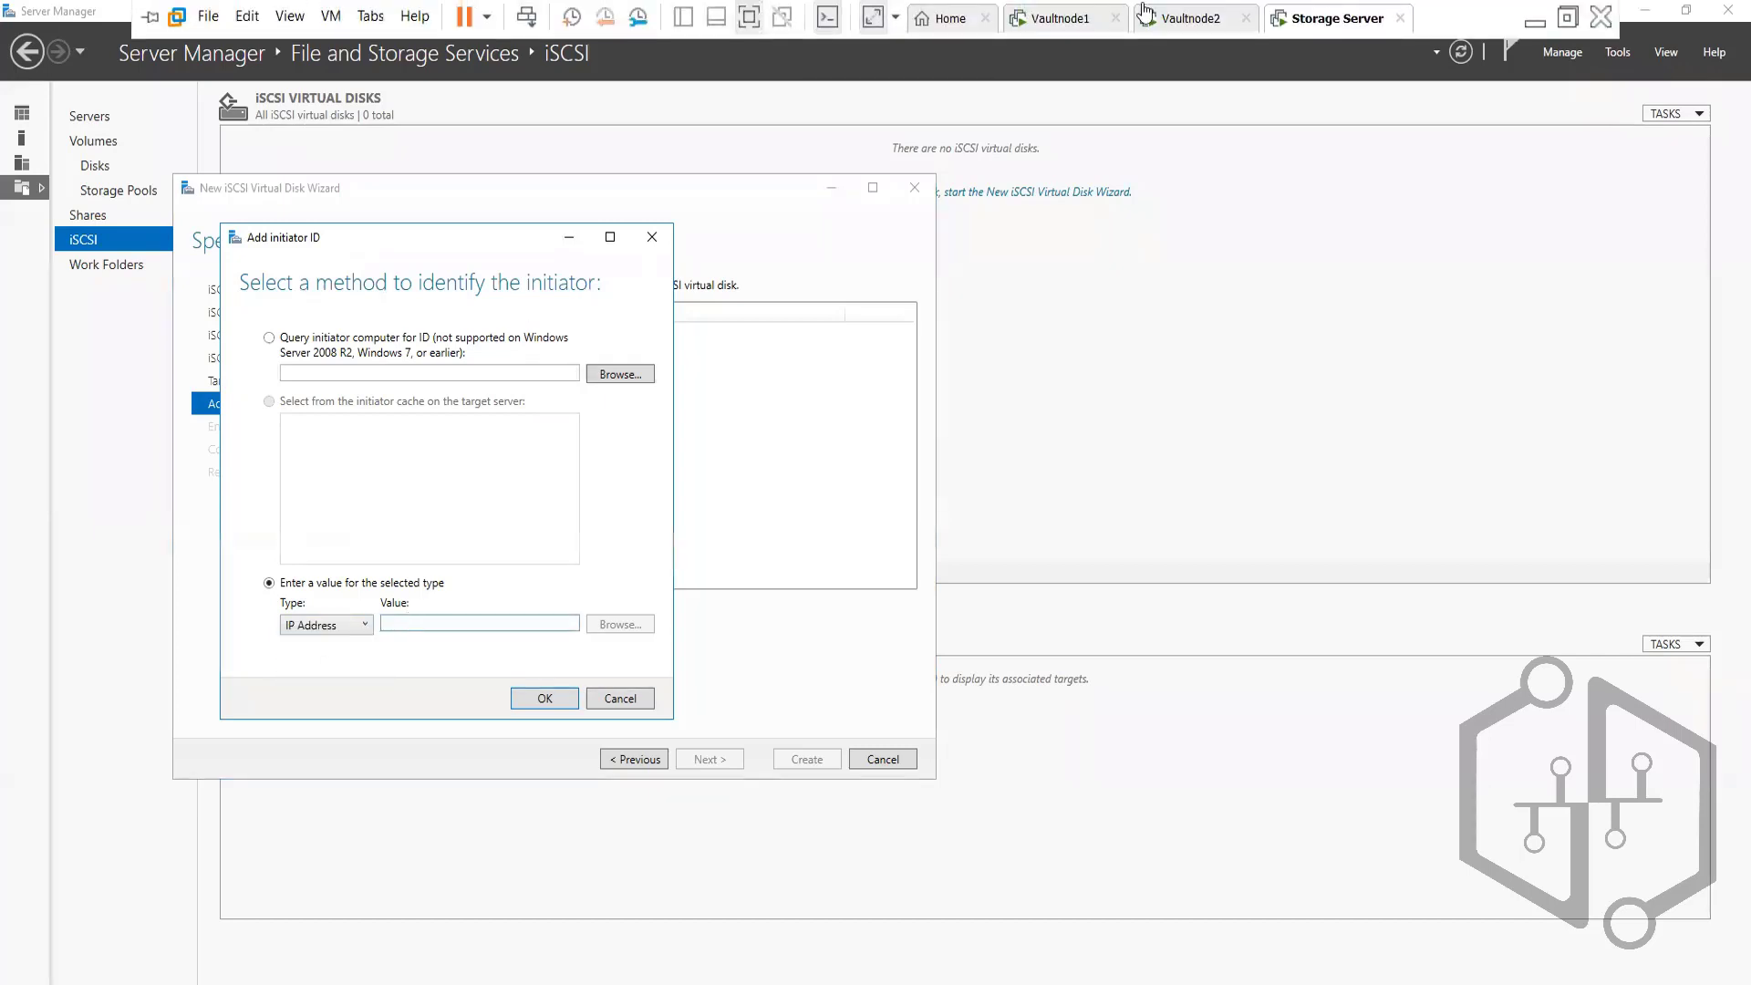
pyautogui.click(1033, 20)
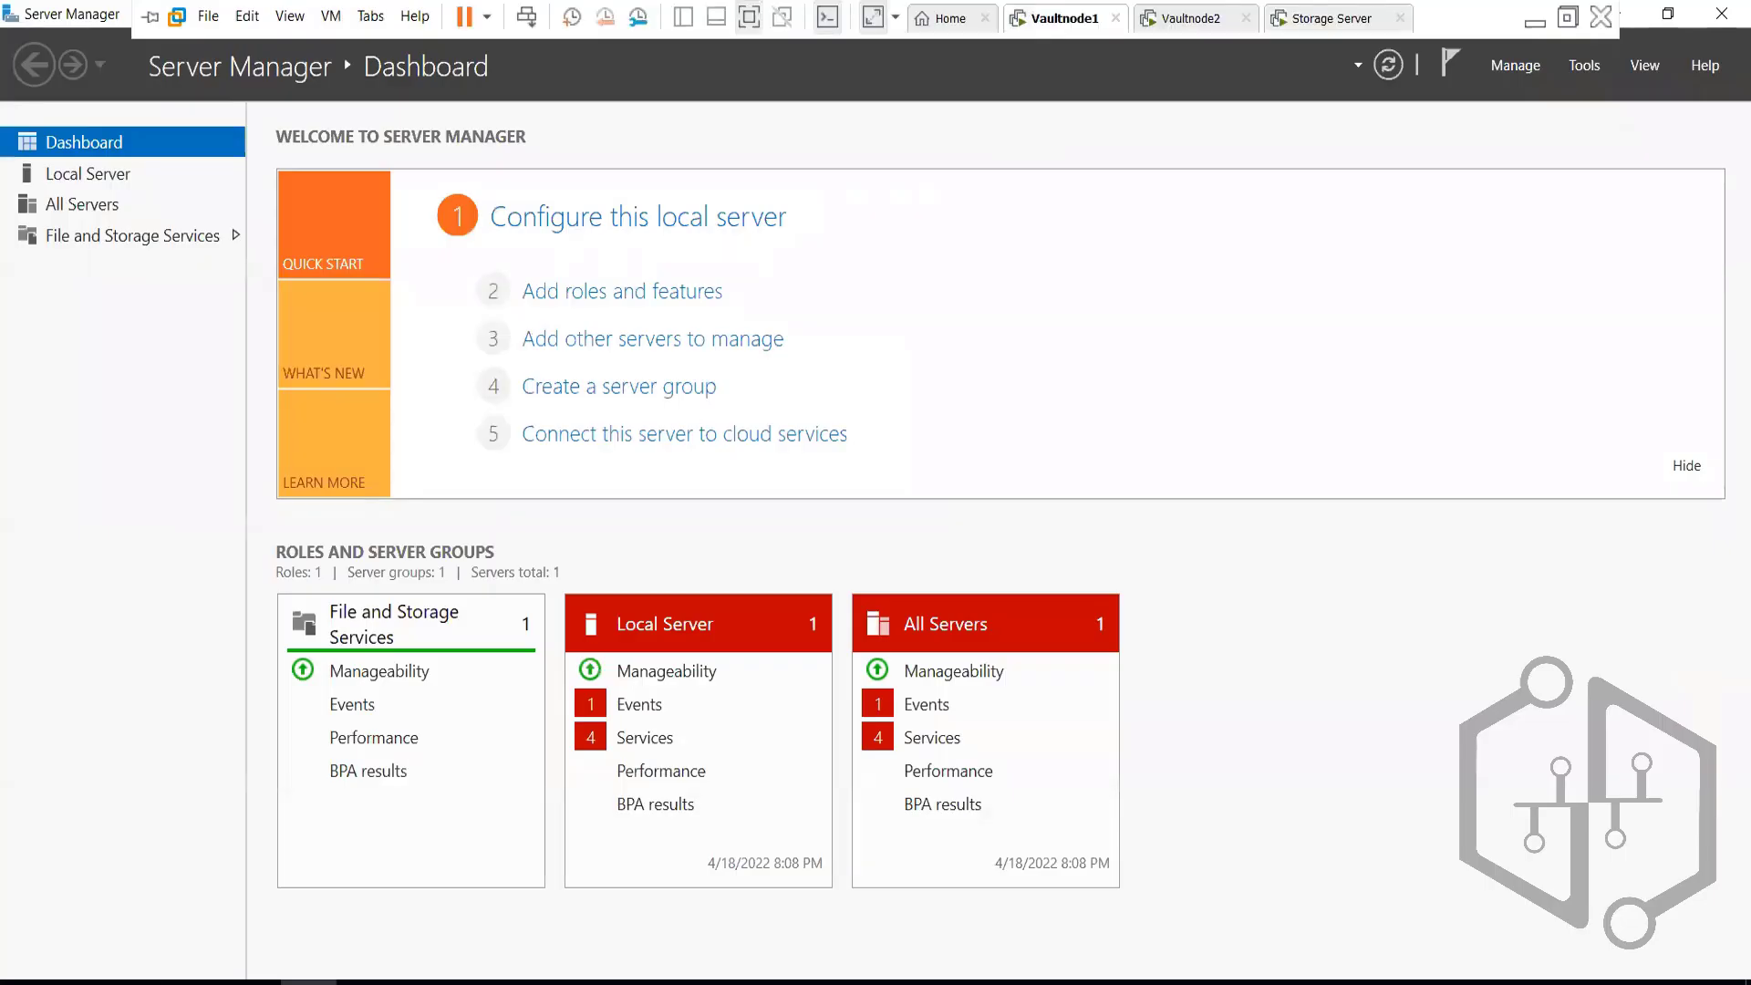
# On Vaultnode1, run ipconfig in an admin command prompt and copy IPv4 address 192.168.140.179
pyautogui.rightClick(22, 982)
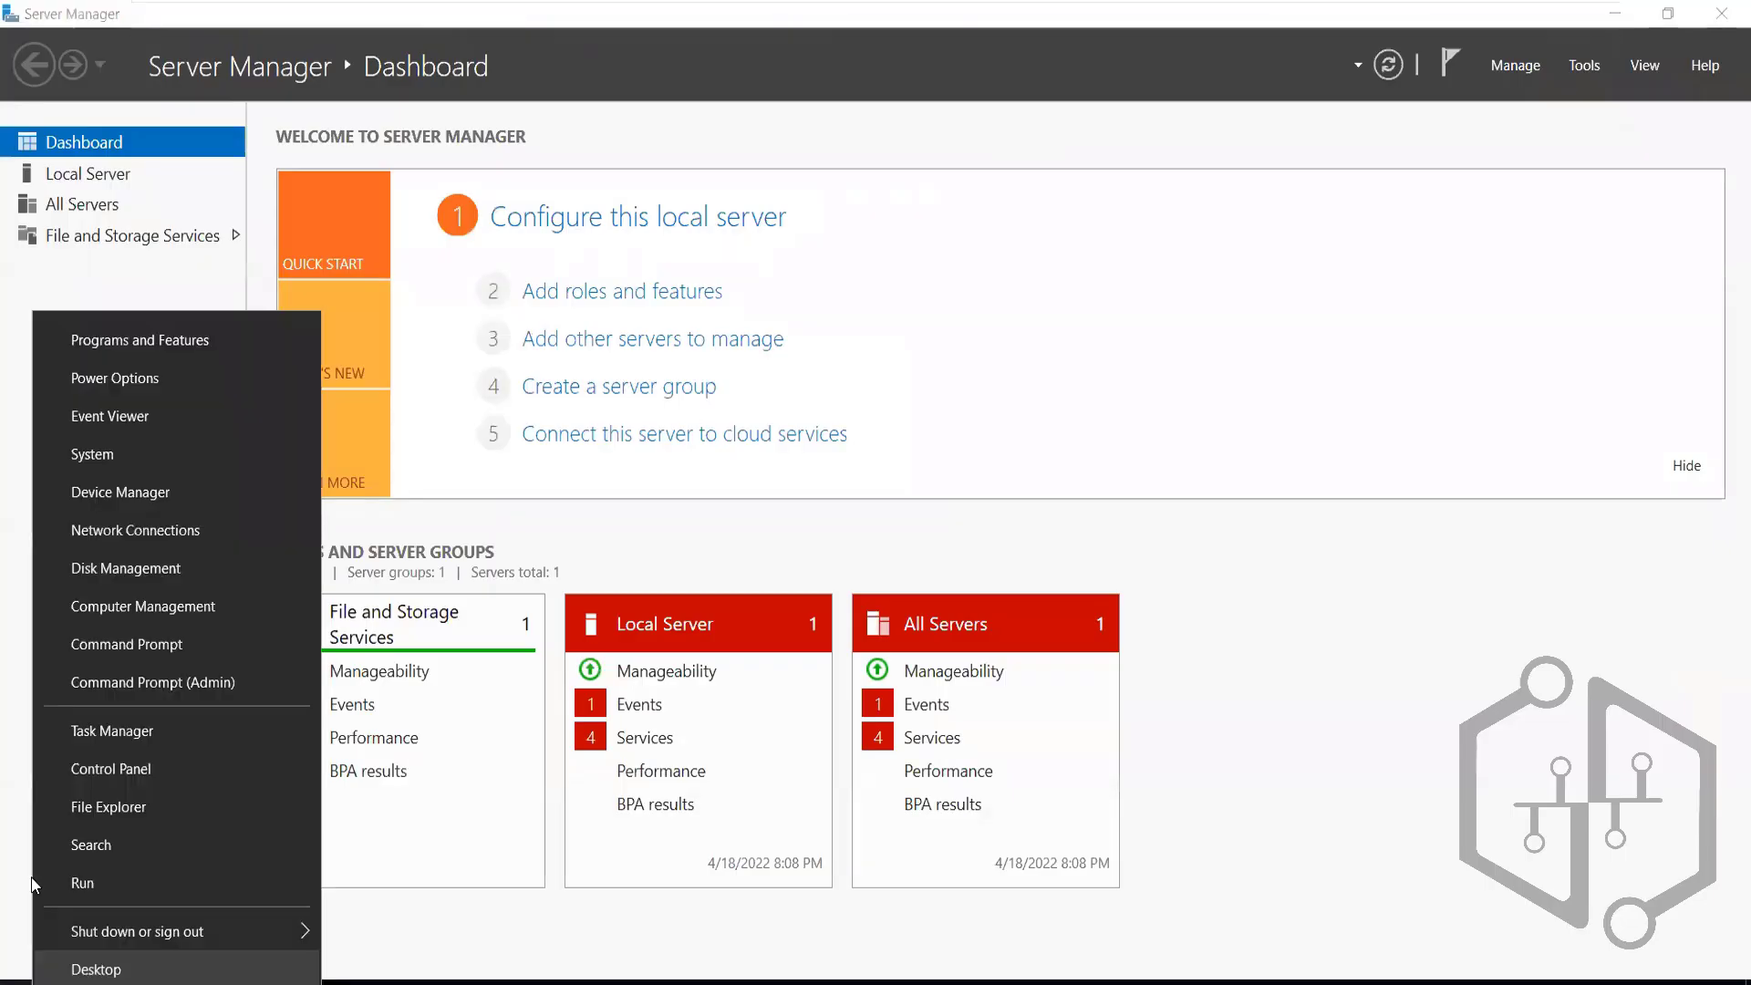
pyautogui.click(86, 880)
pyautogui.press('Return')
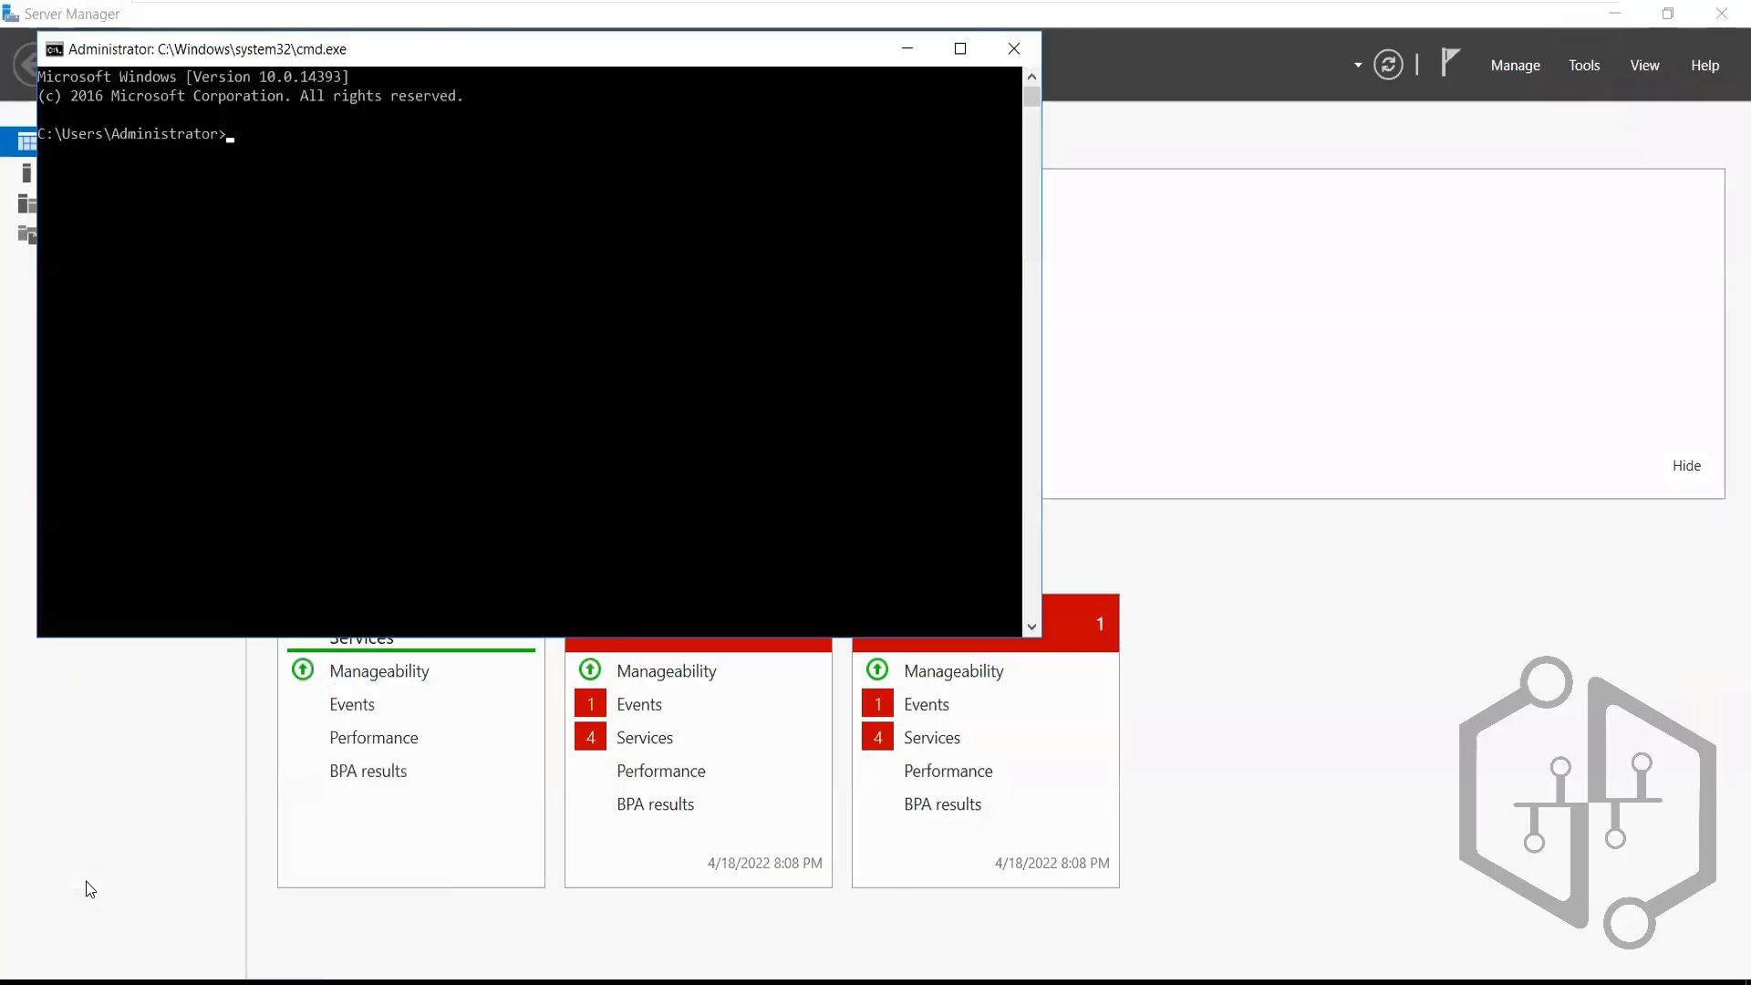
pyautogui.write('ipconfig')
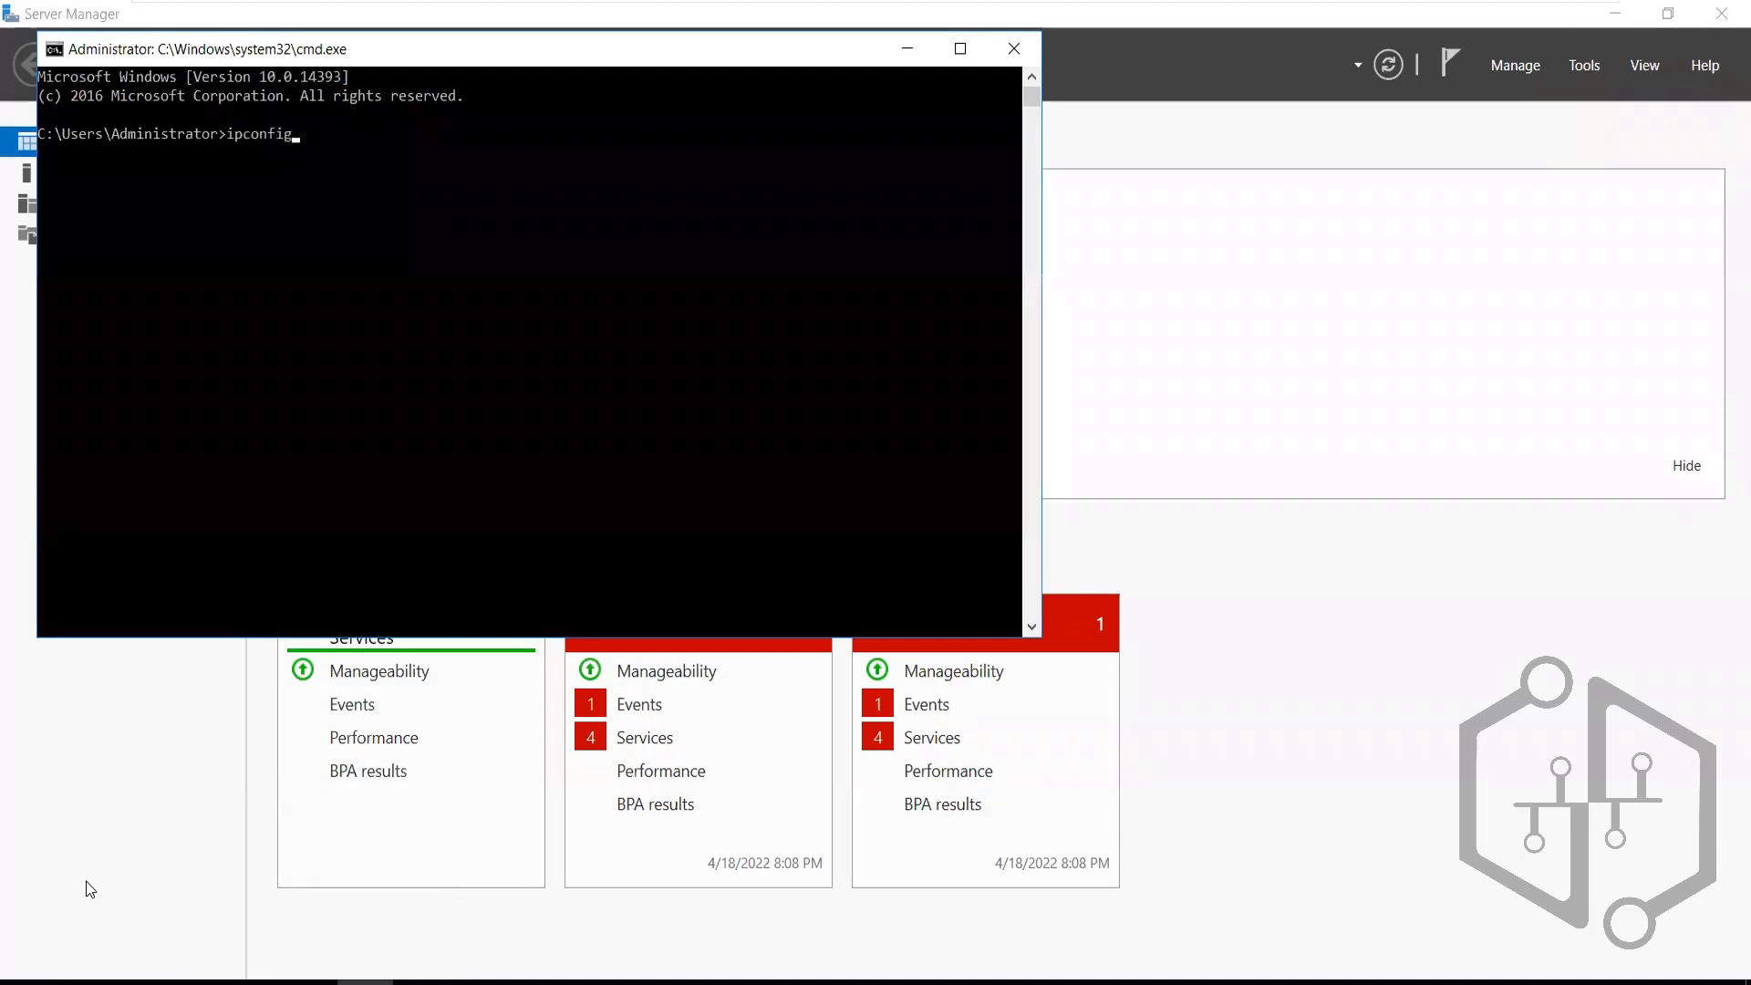
pyautogui.press('Return')
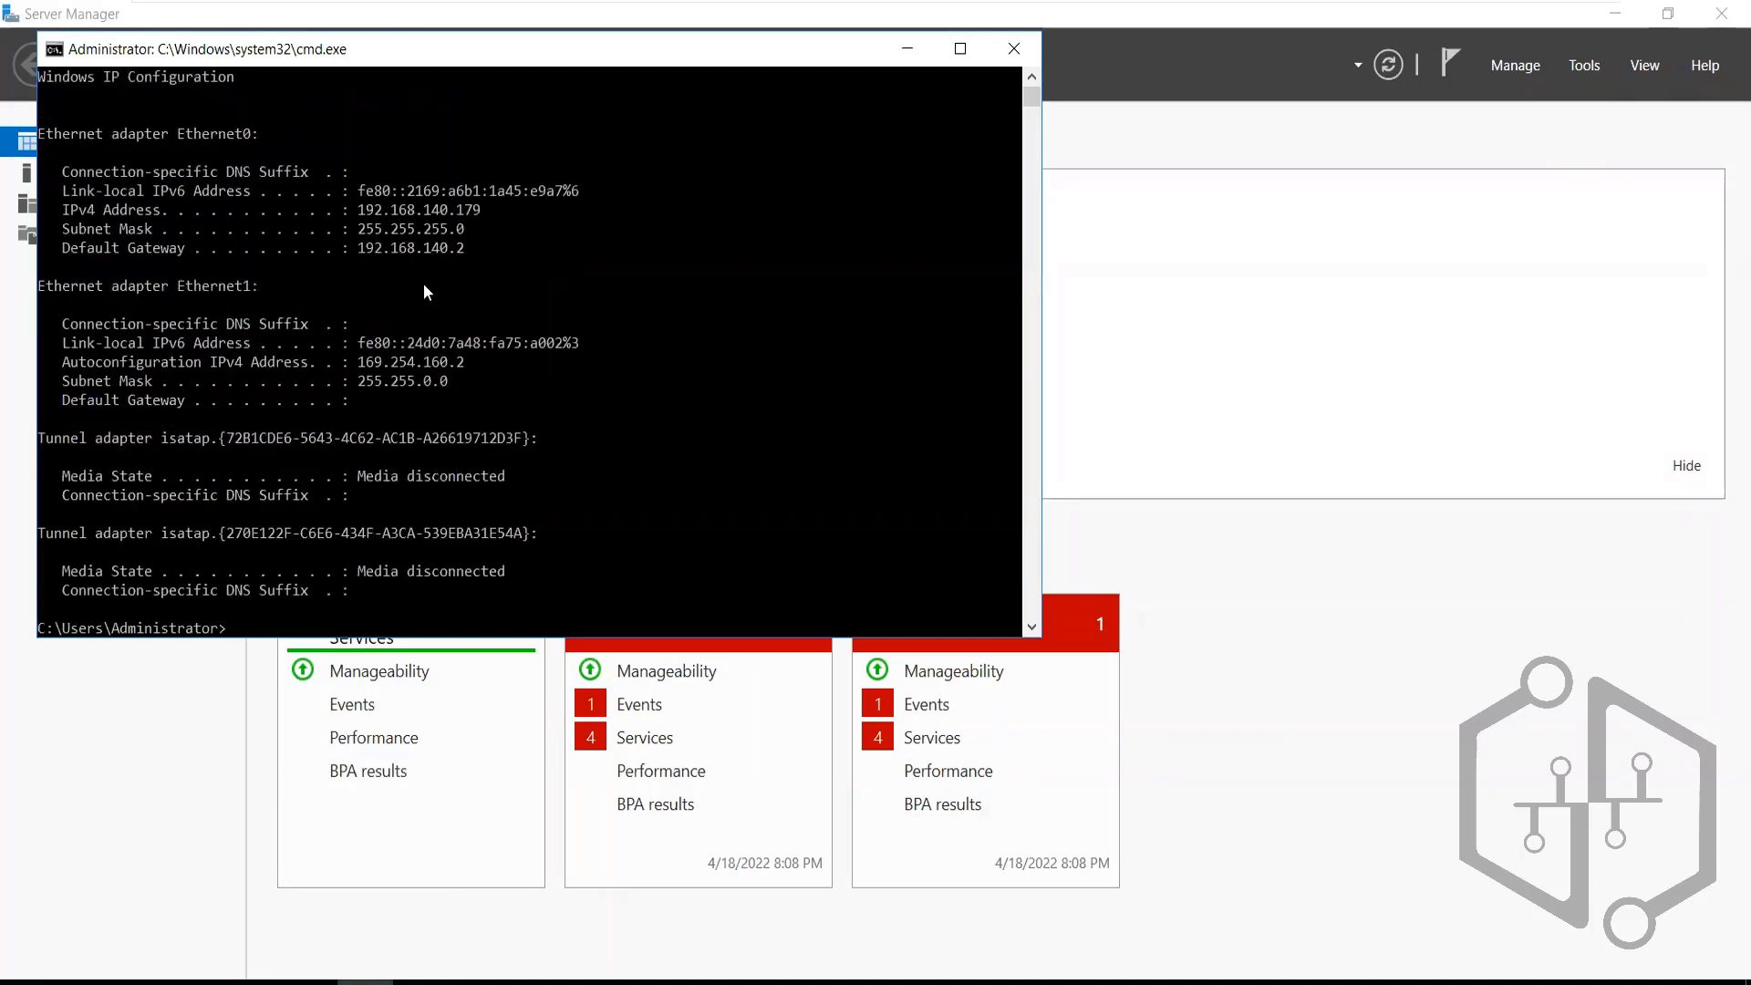
pyautogui.doubleClick(410, 212)
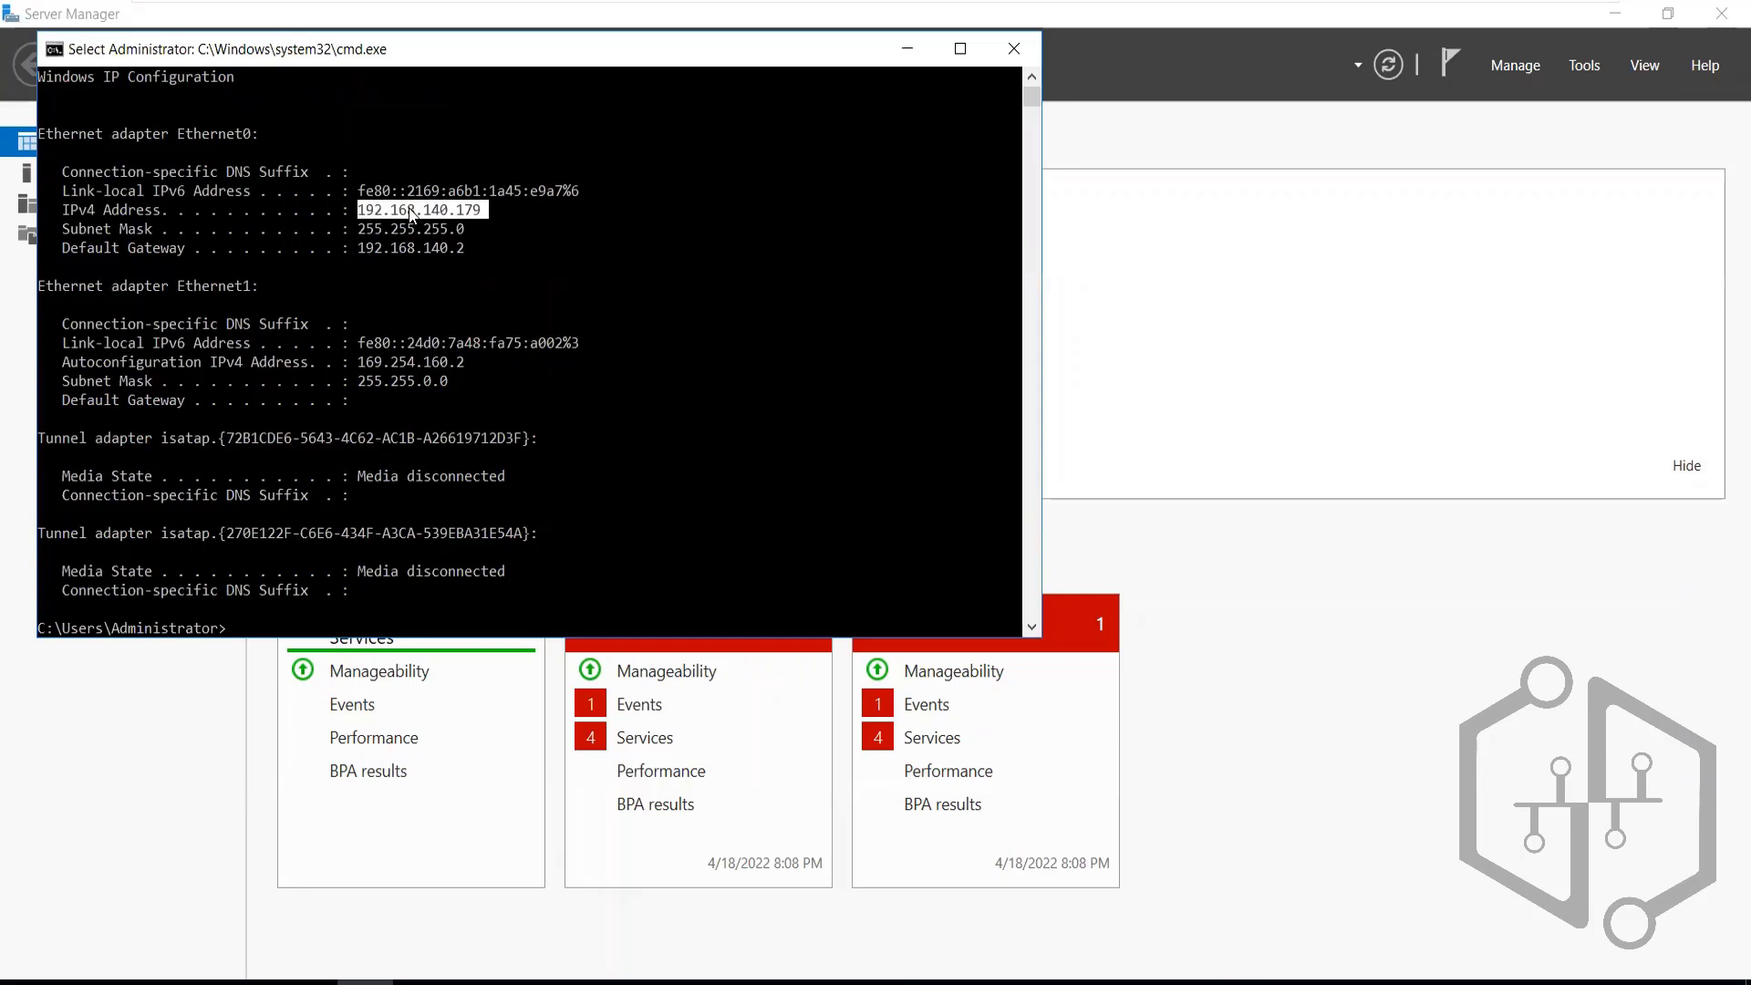
pyautogui.rightClick(411, 213)
# Return to the Storage Server's initiator Value box, recopying 192.168.140.179 from Vaultnode1 along the way
pyautogui.moveTo(1050, 10)
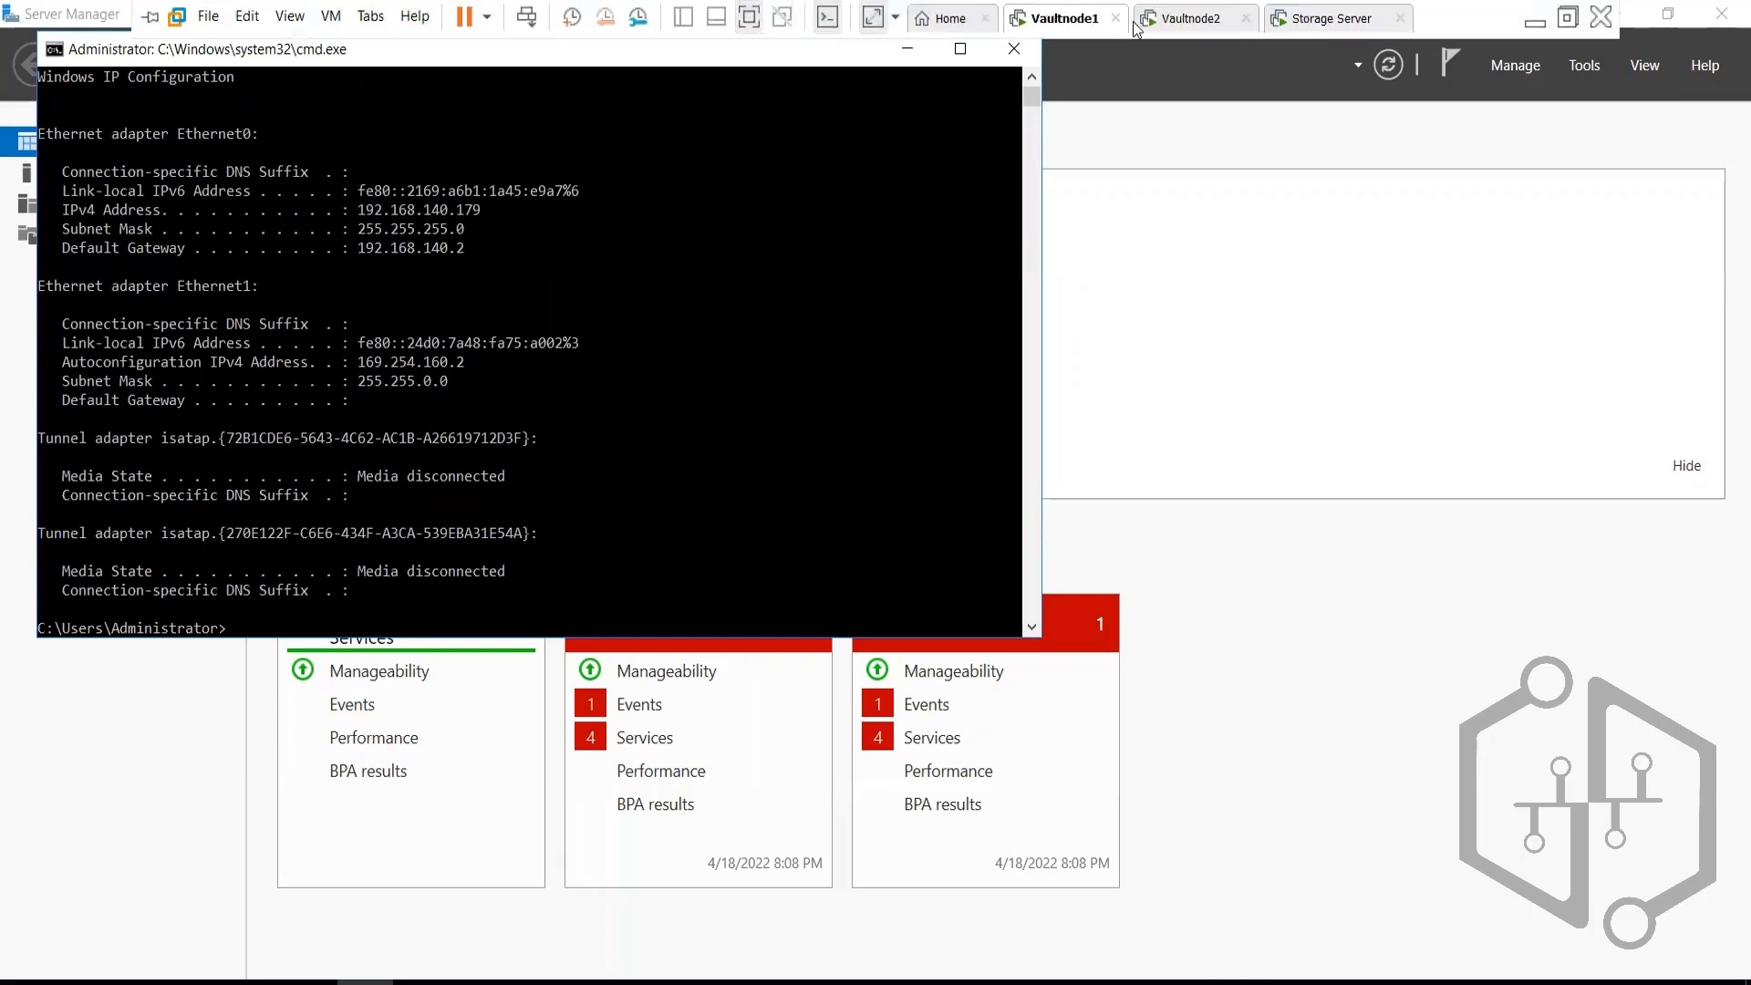
pyautogui.click(1304, 18)
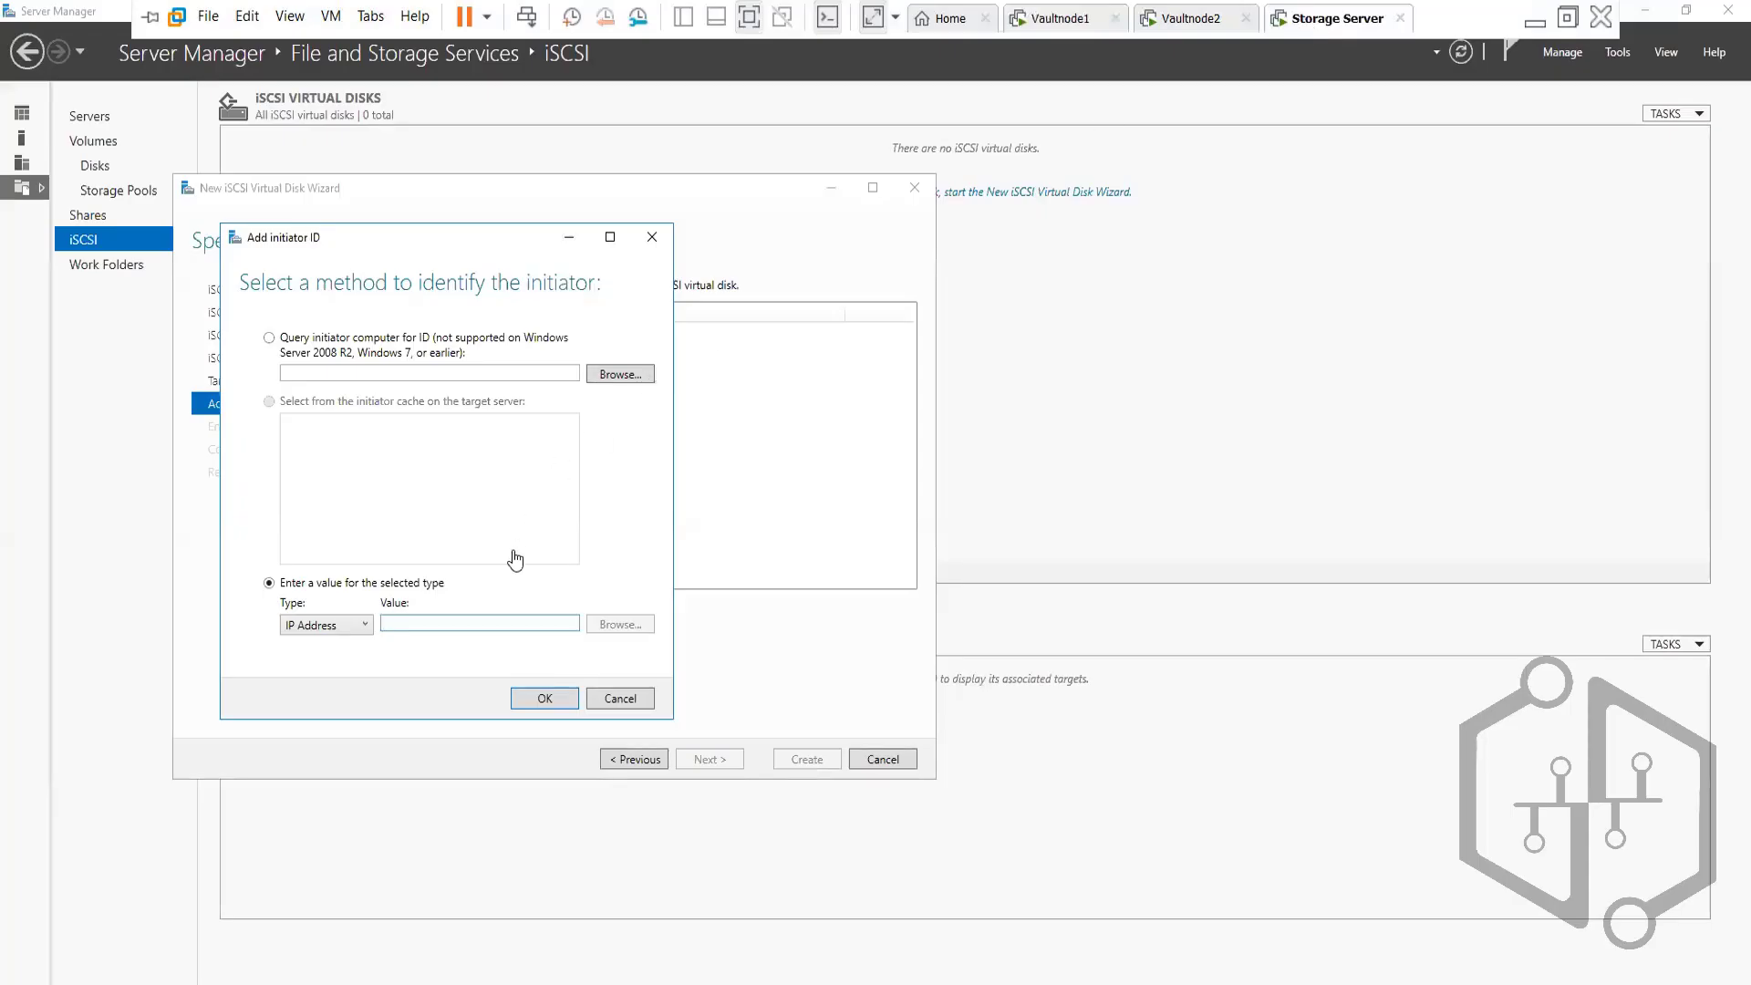
pyautogui.click(426, 622)
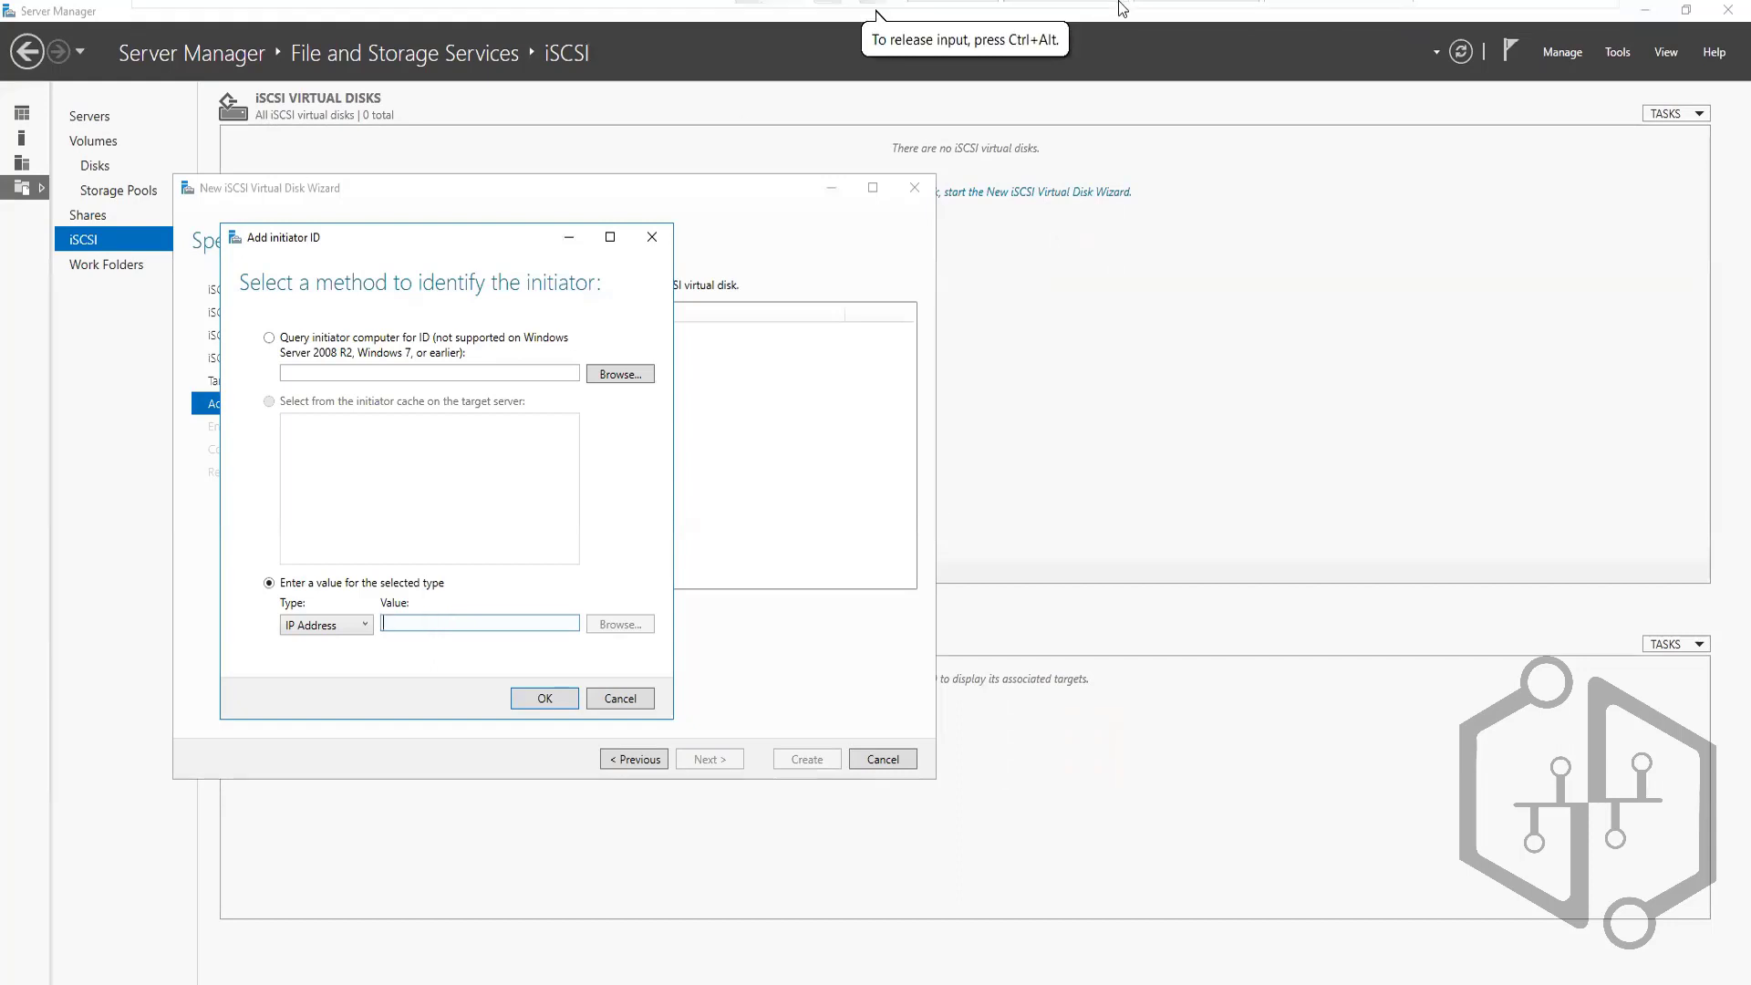
pyautogui.moveTo(1122, 9)
pyautogui.click(1060, 20)
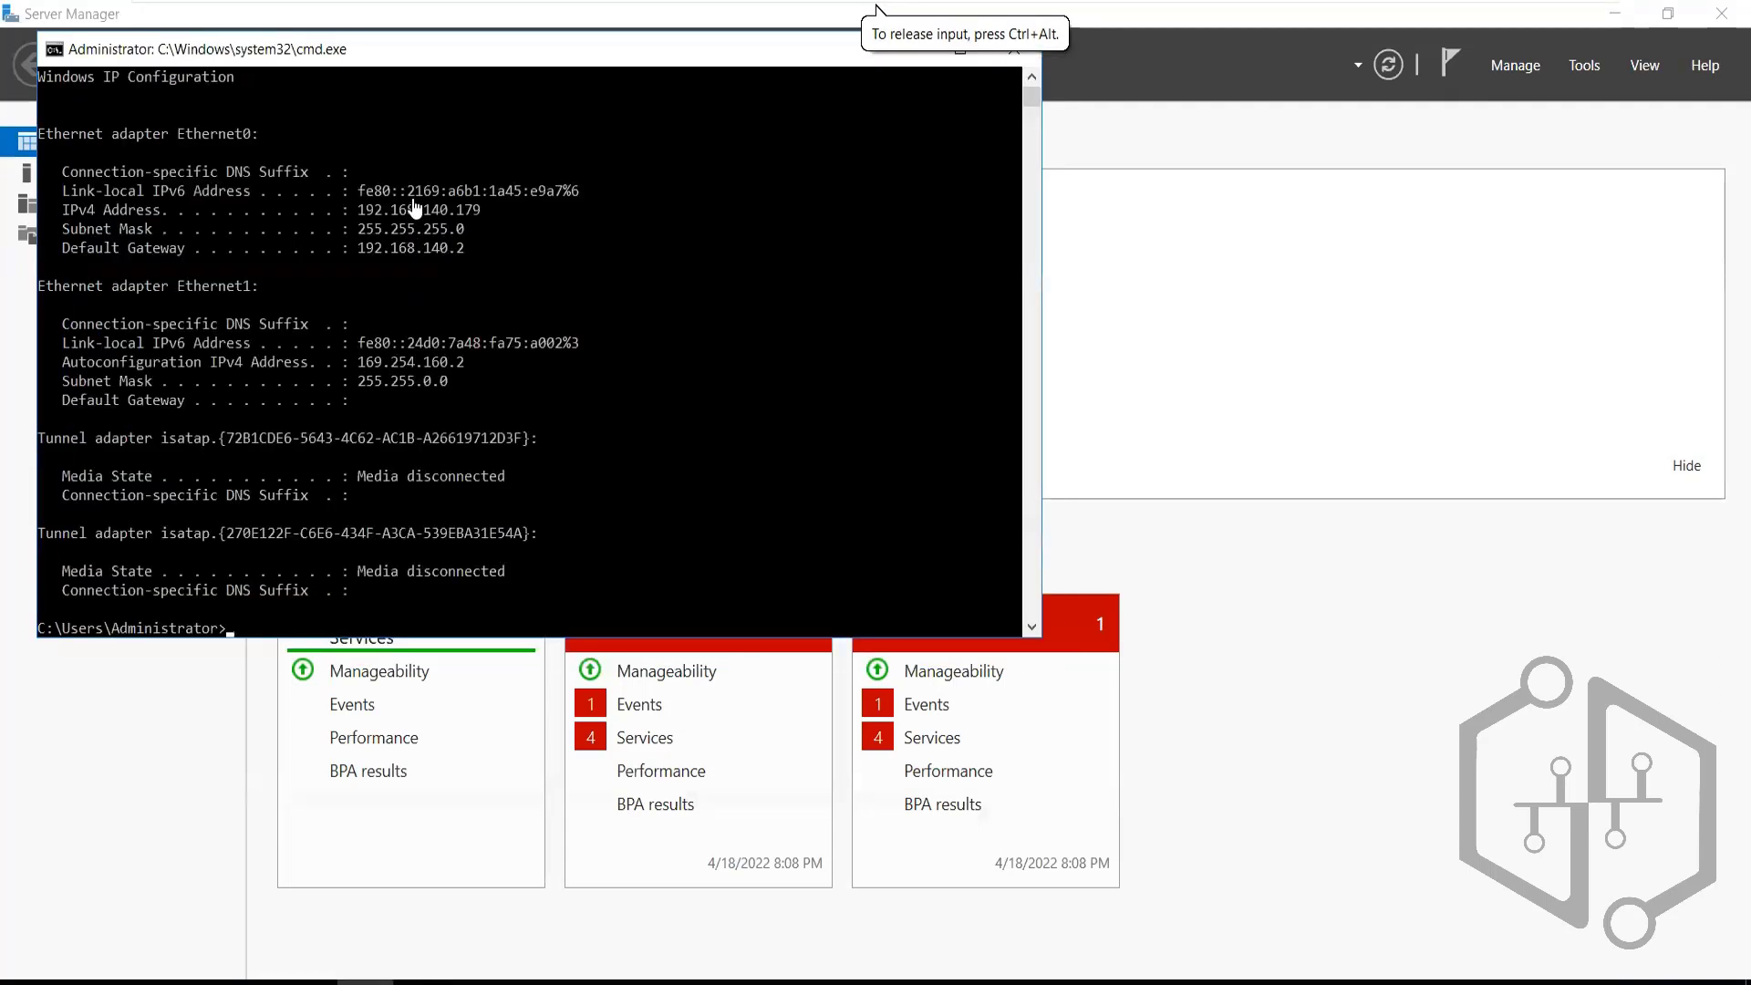
pyautogui.doubleClick(392, 210)
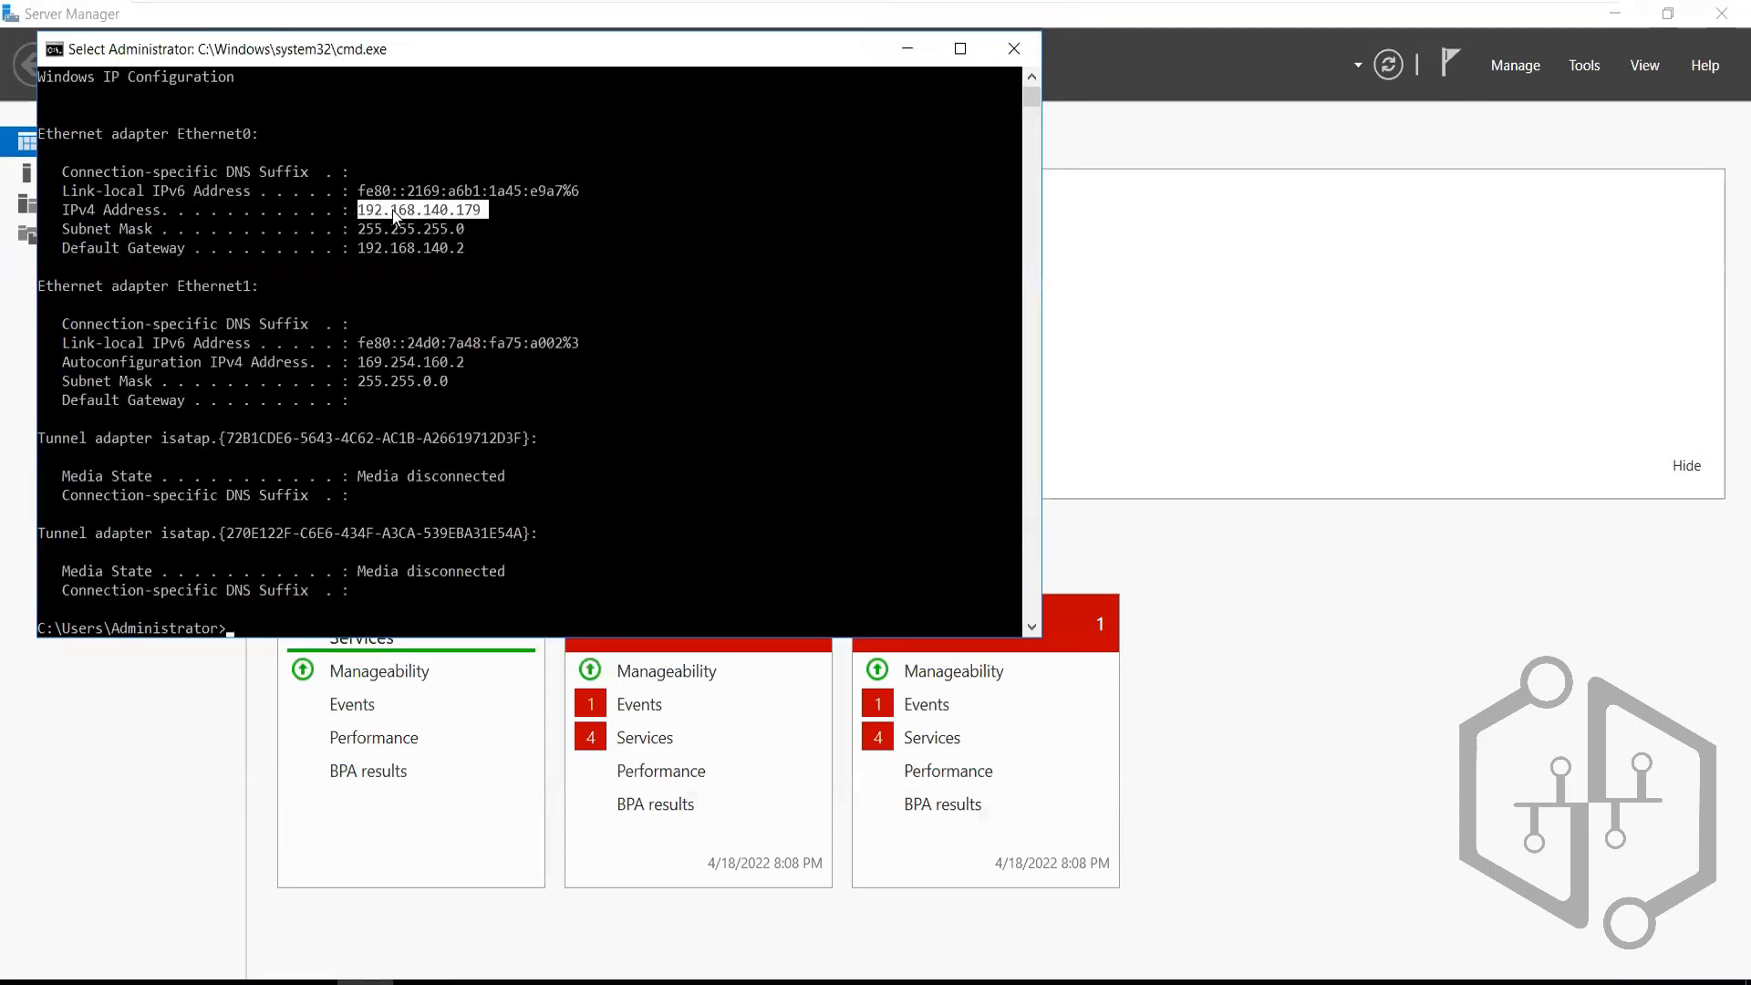
pyautogui.hotkey('ctrl', 'c')
pyautogui.moveTo(1103, 9)
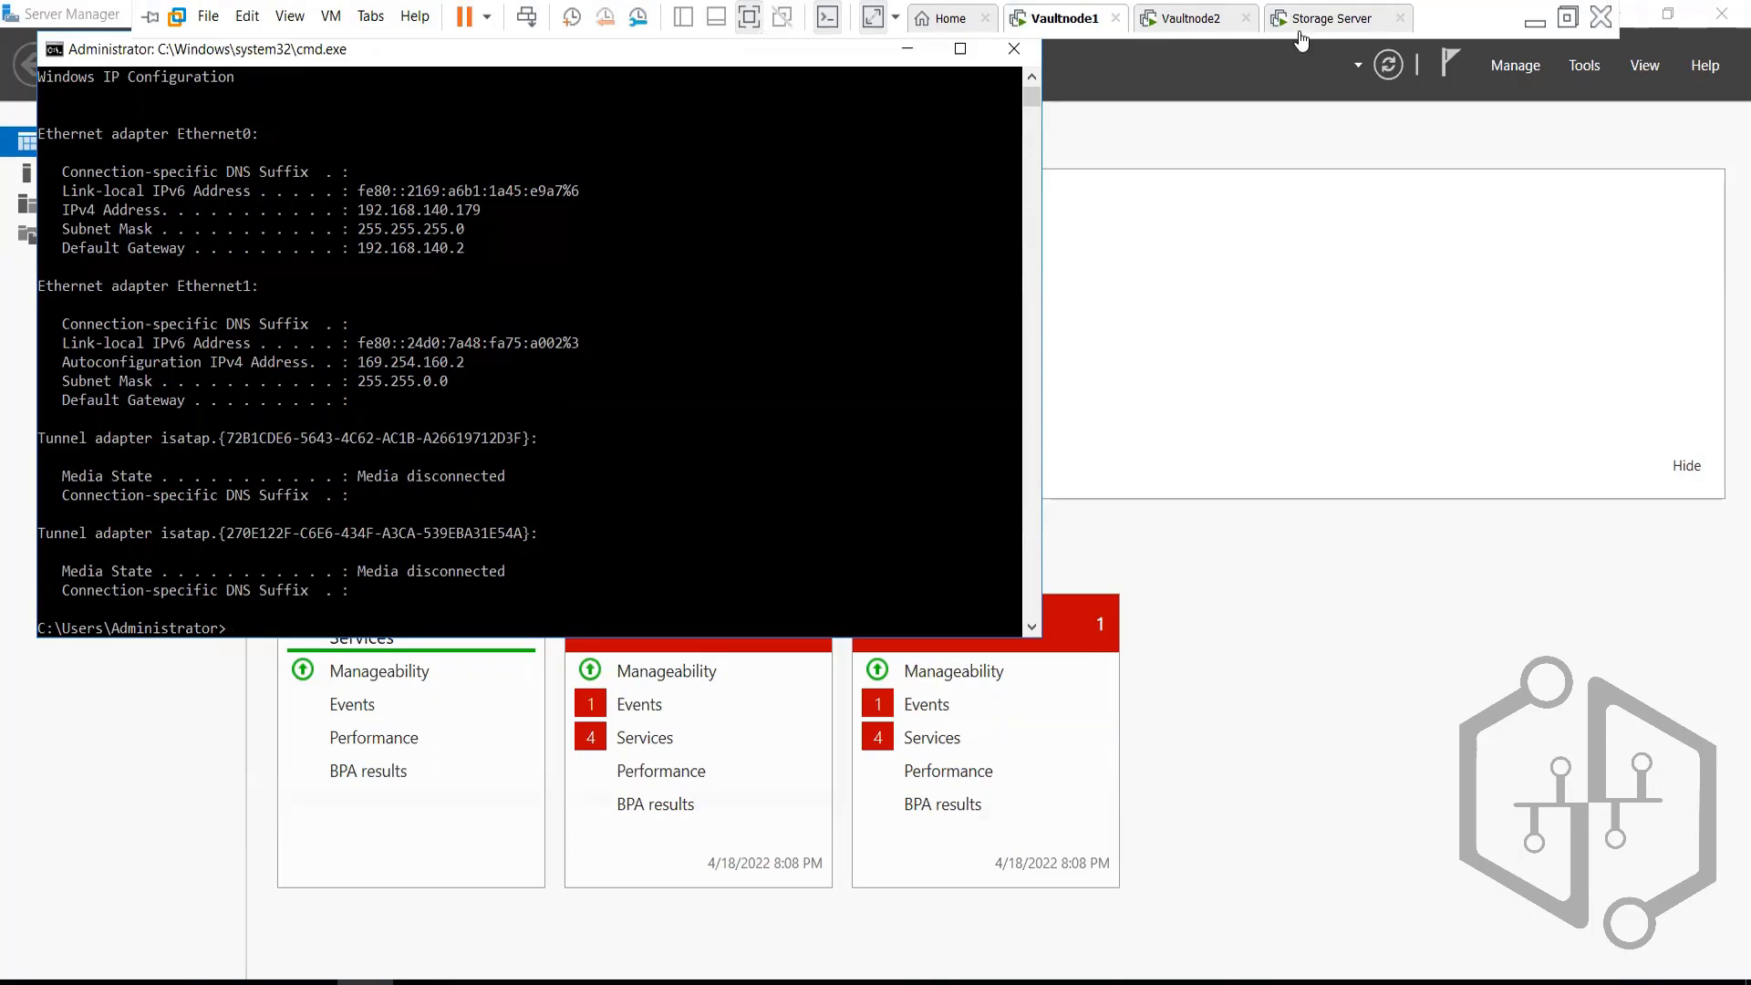
pyautogui.click(1337, 18)
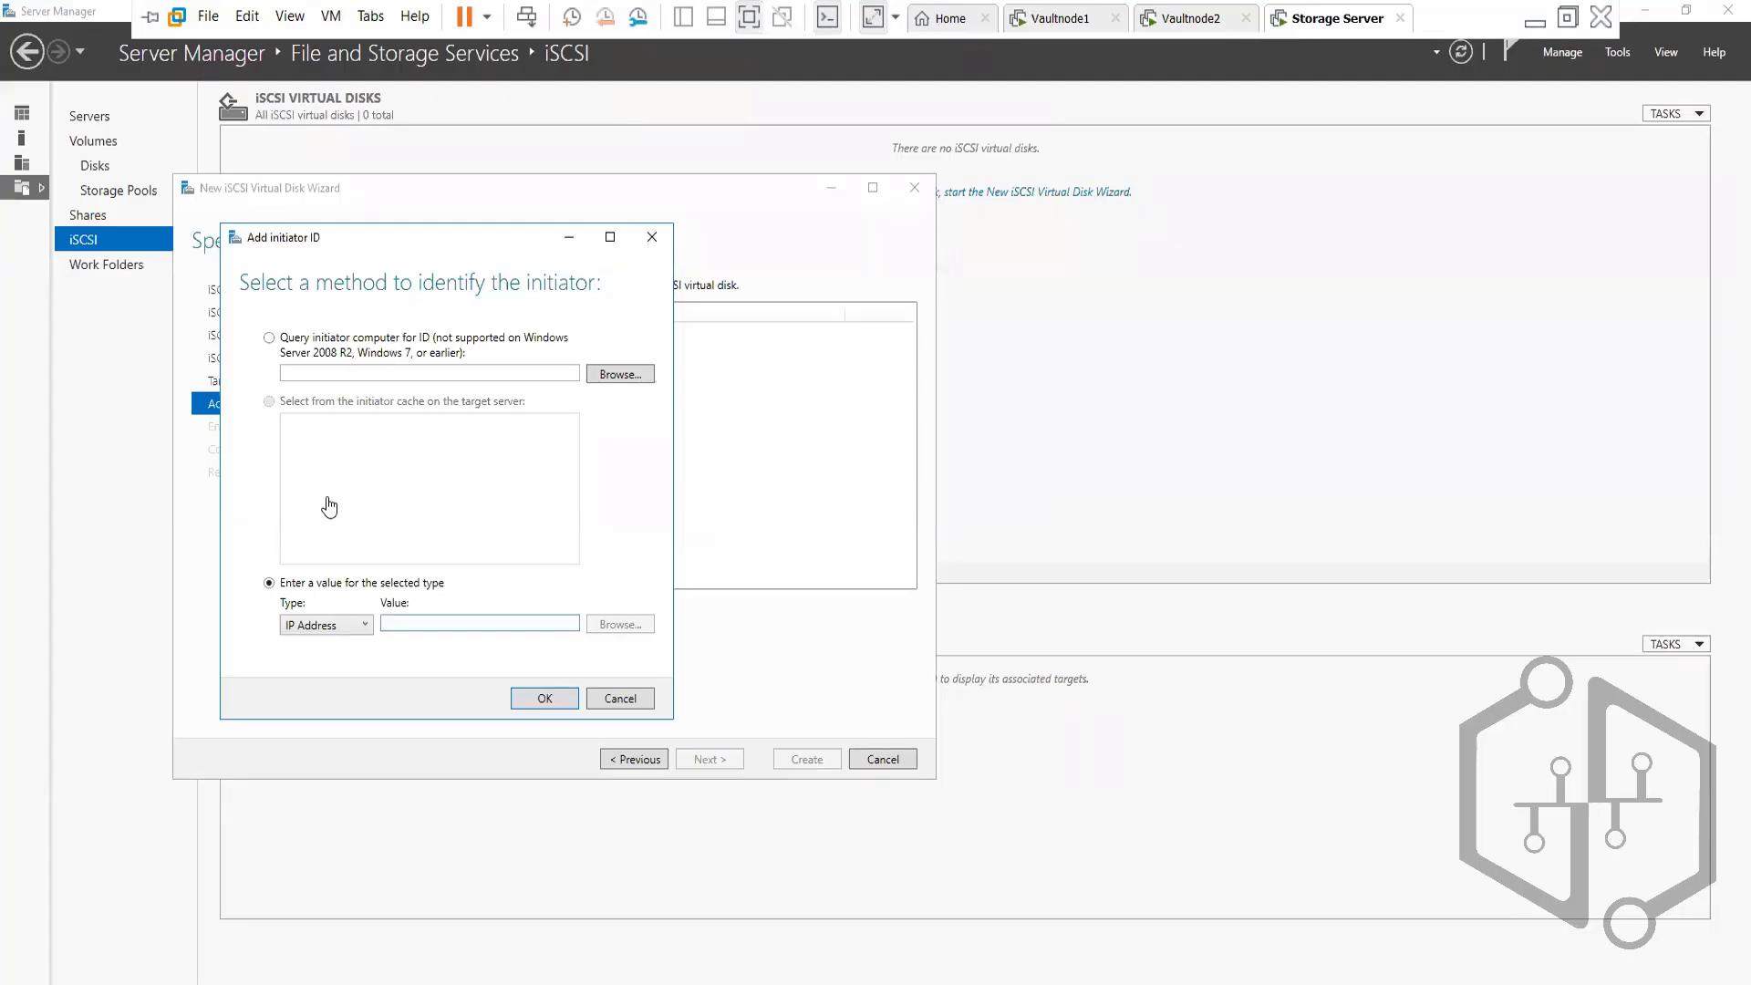
# Enter Vaultnode1's IP 192.168.140.179 as the initiator value and confirm it as an access server
pyautogui.click(406, 626)
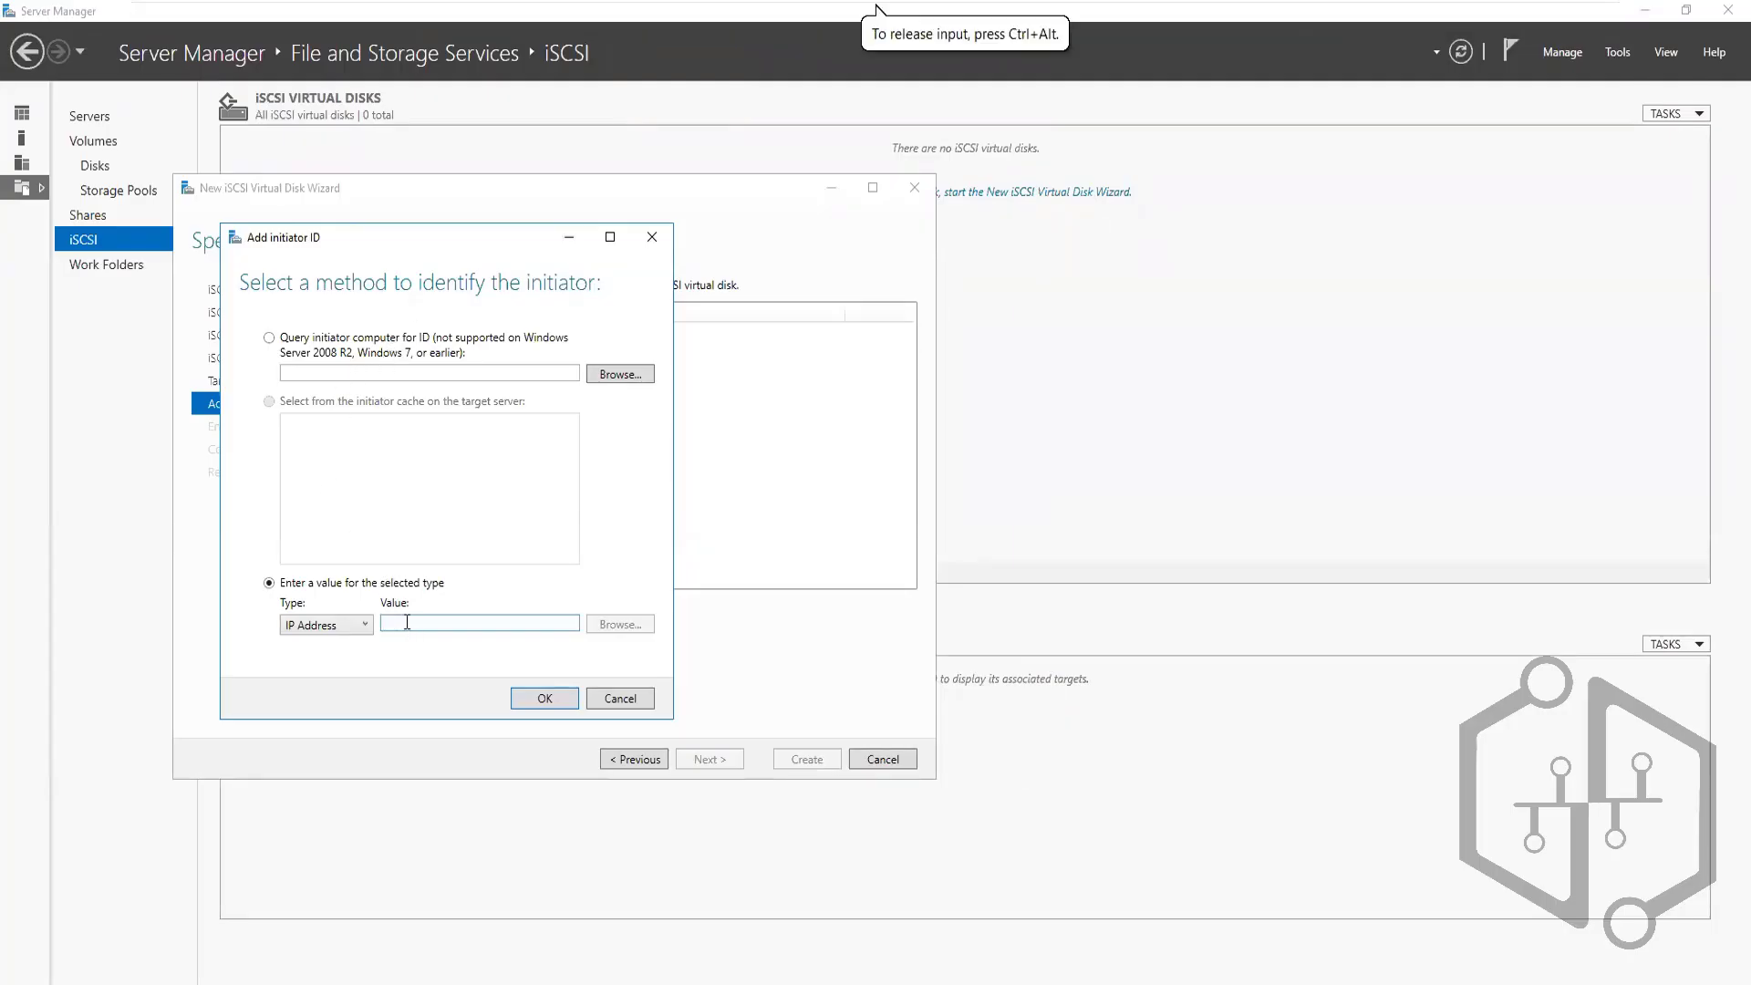
pyautogui.click(1044, 17)
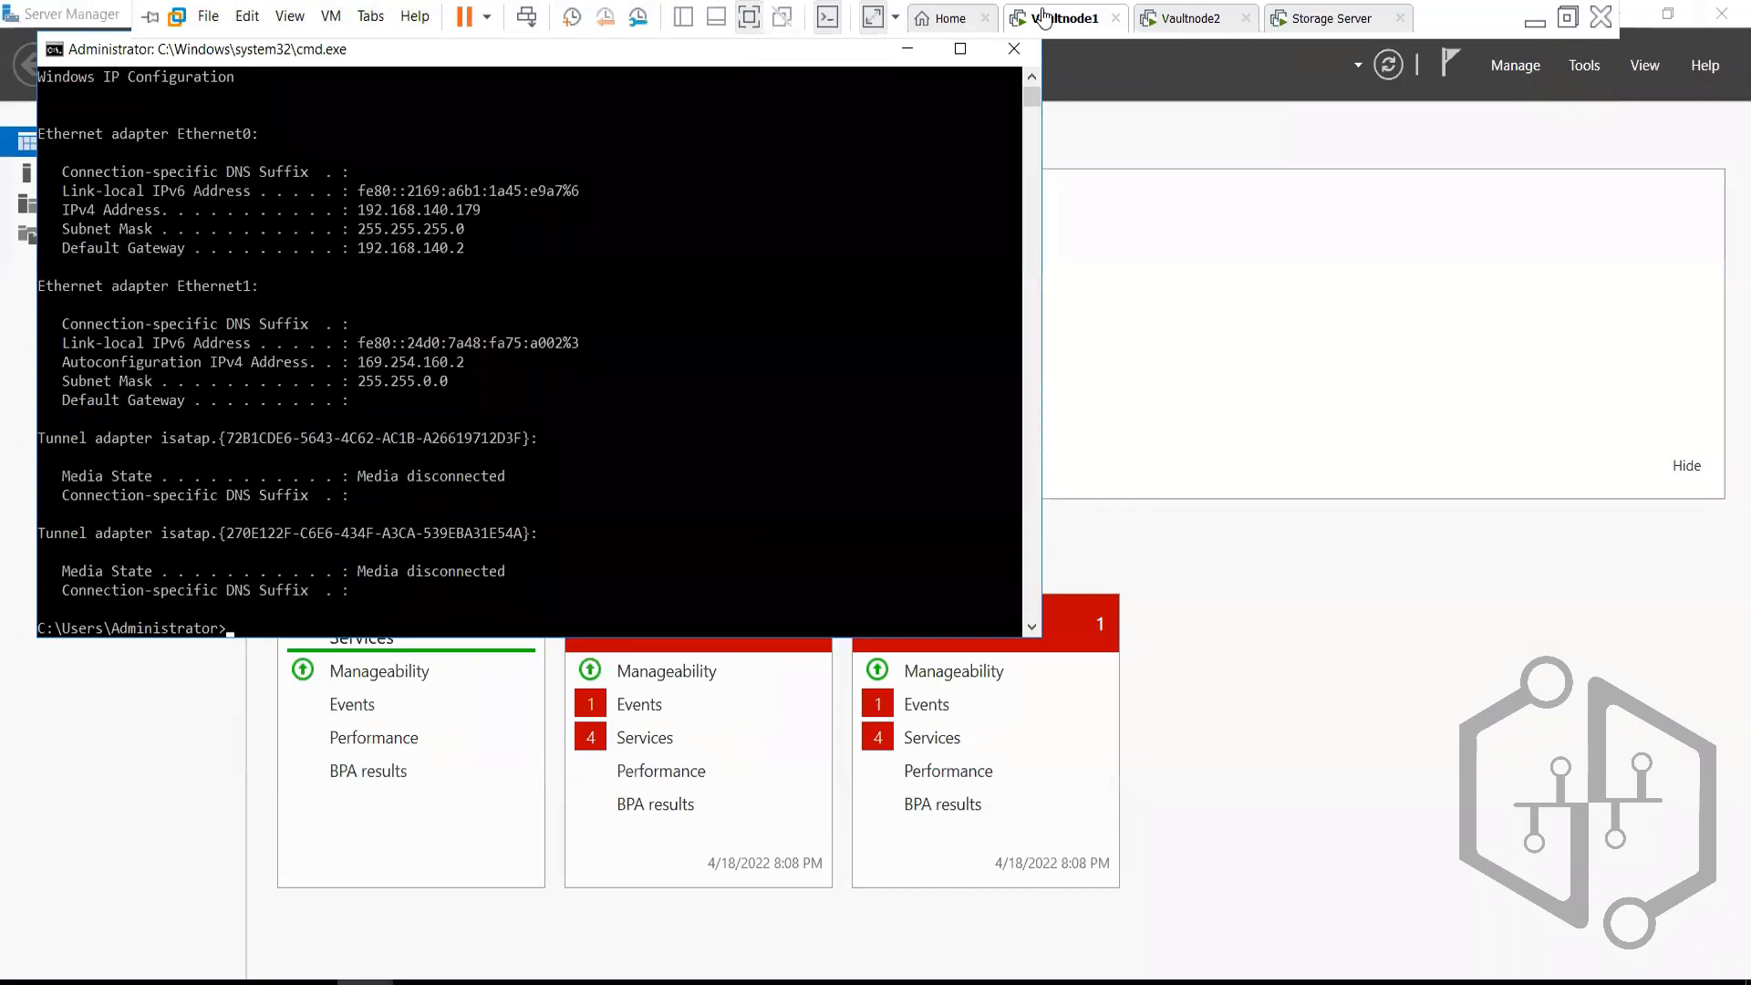
pyautogui.click(1304, 28)
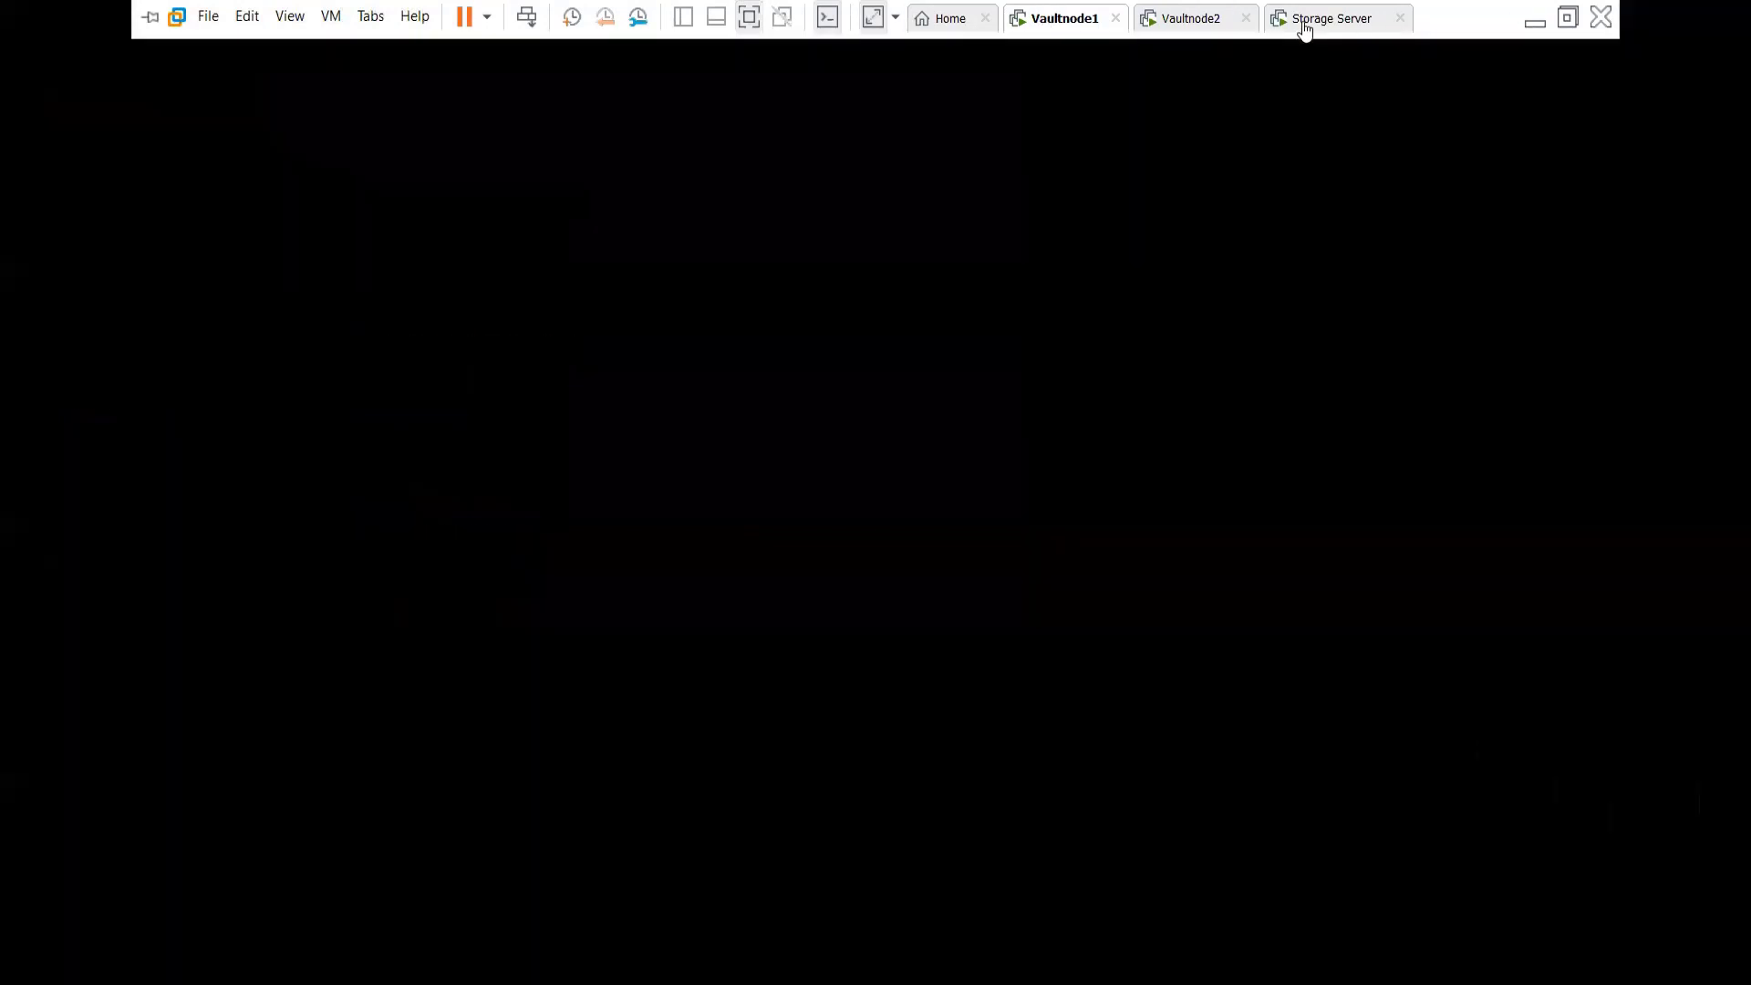
pyautogui.click(407, 626)
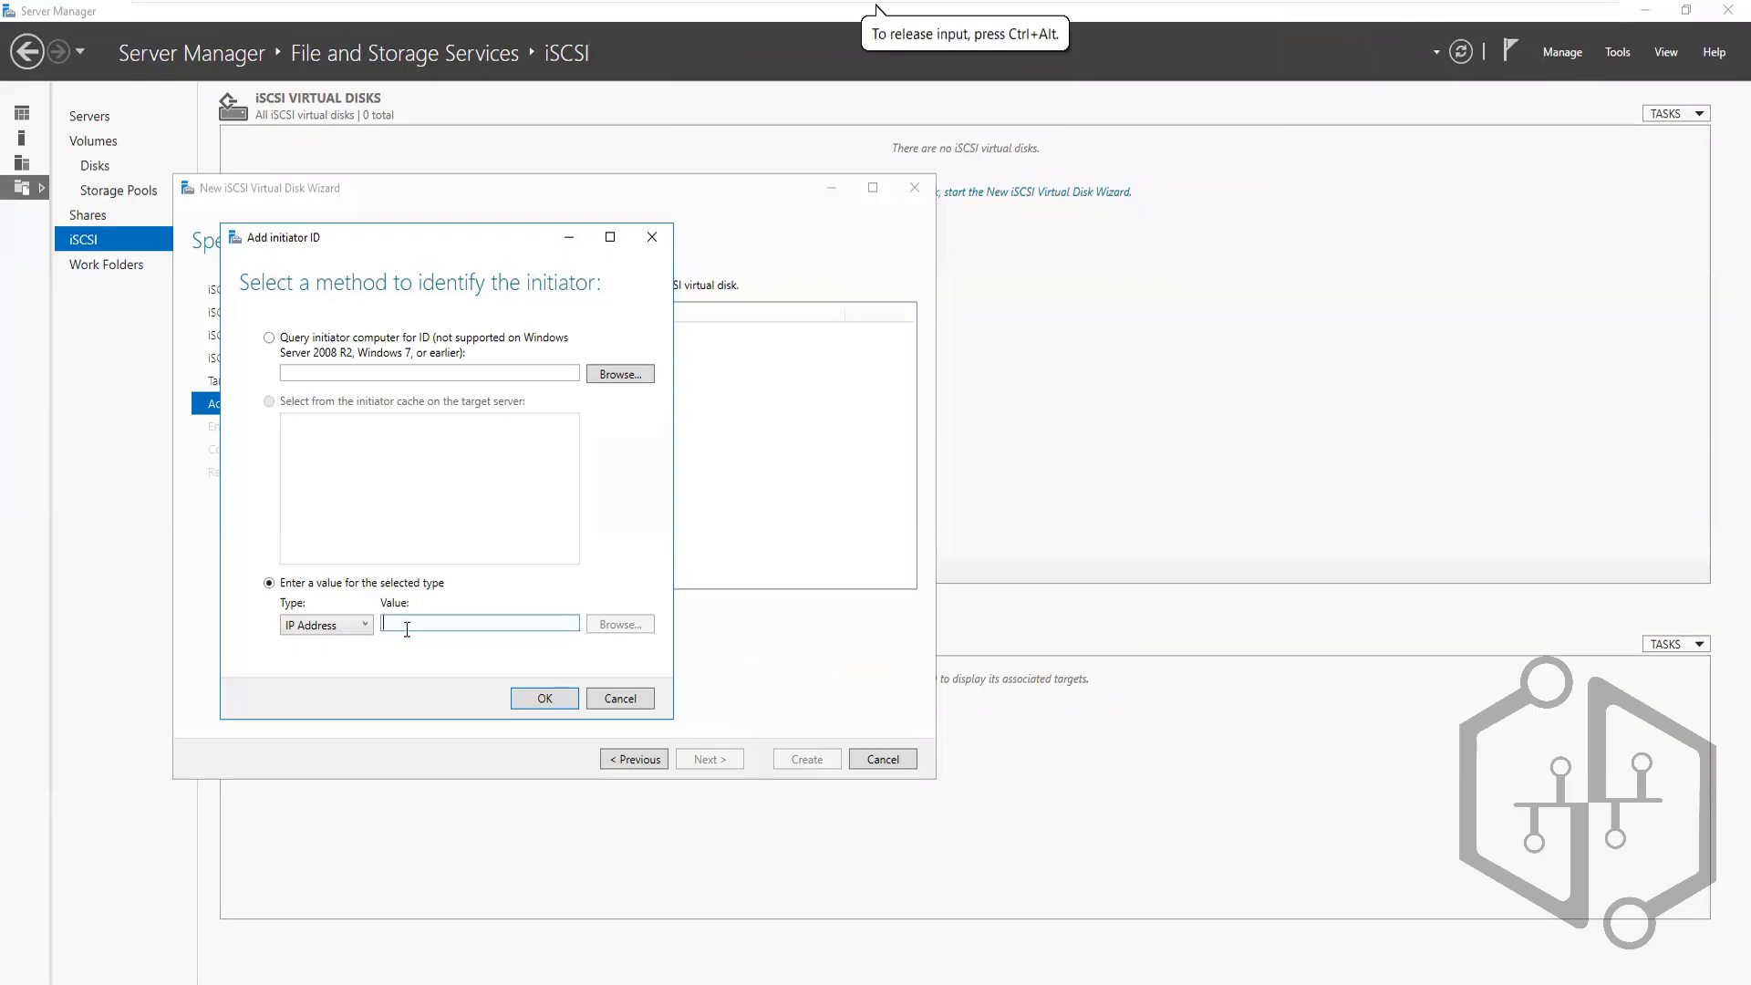
pyautogui.write('19')
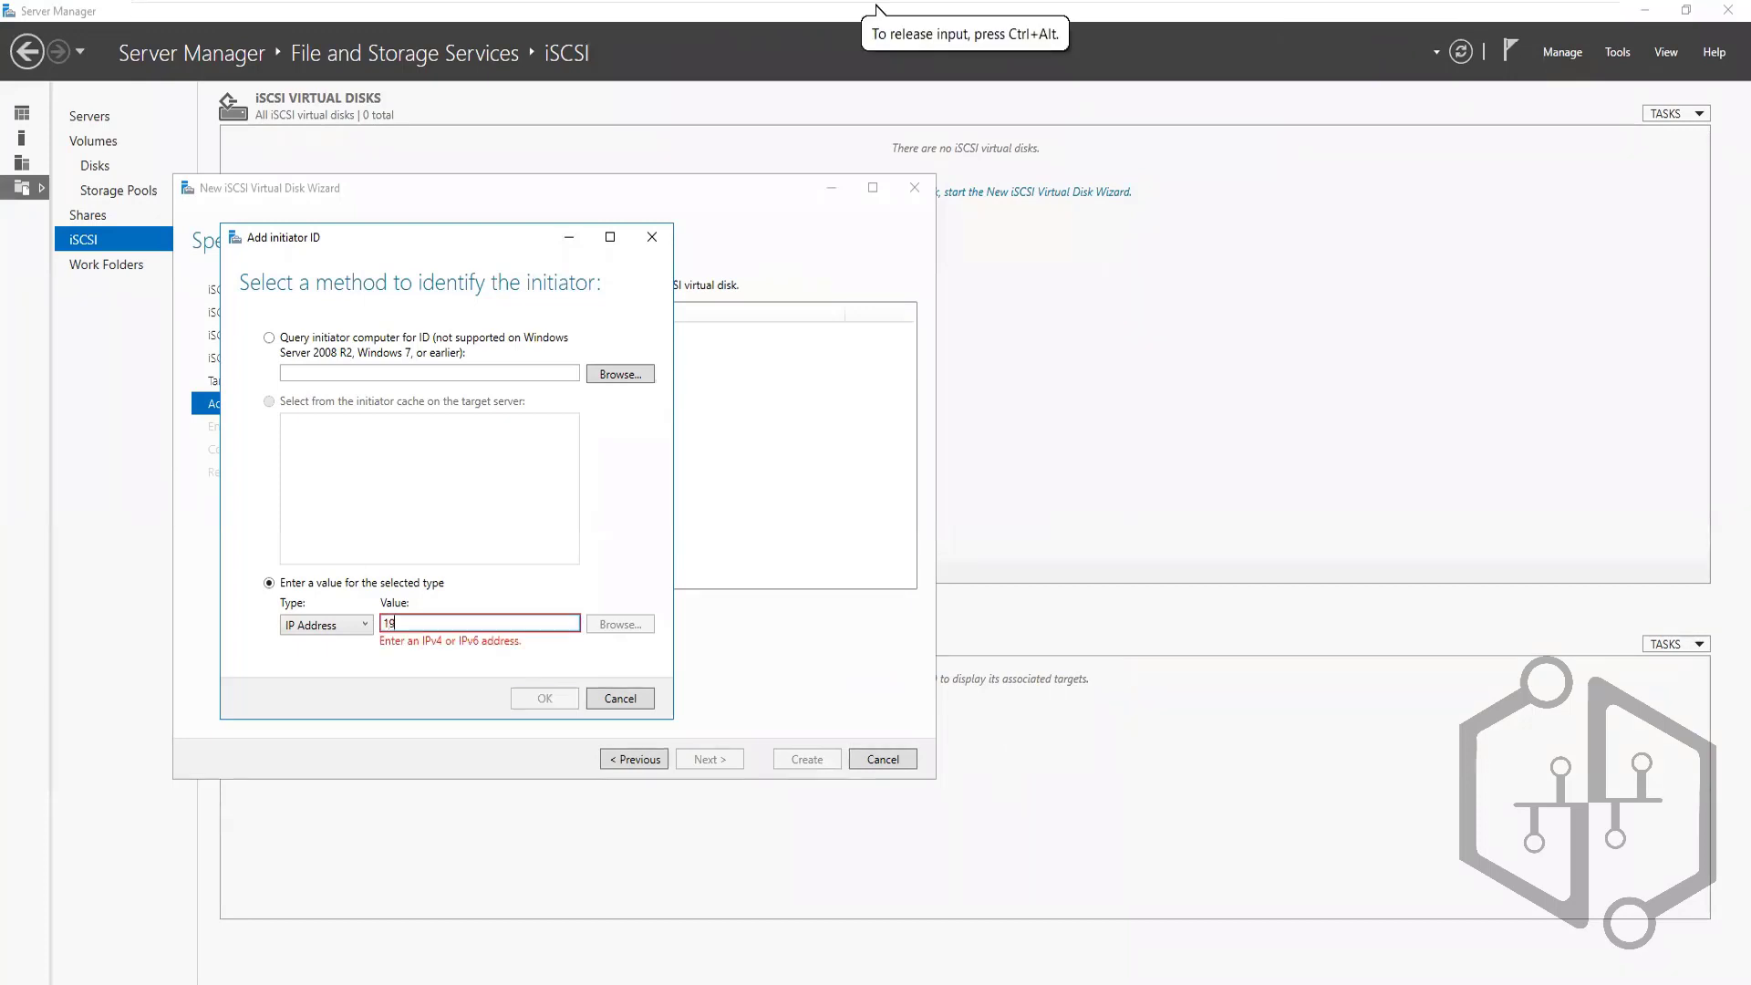
pyautogui.write('2.168.140.')
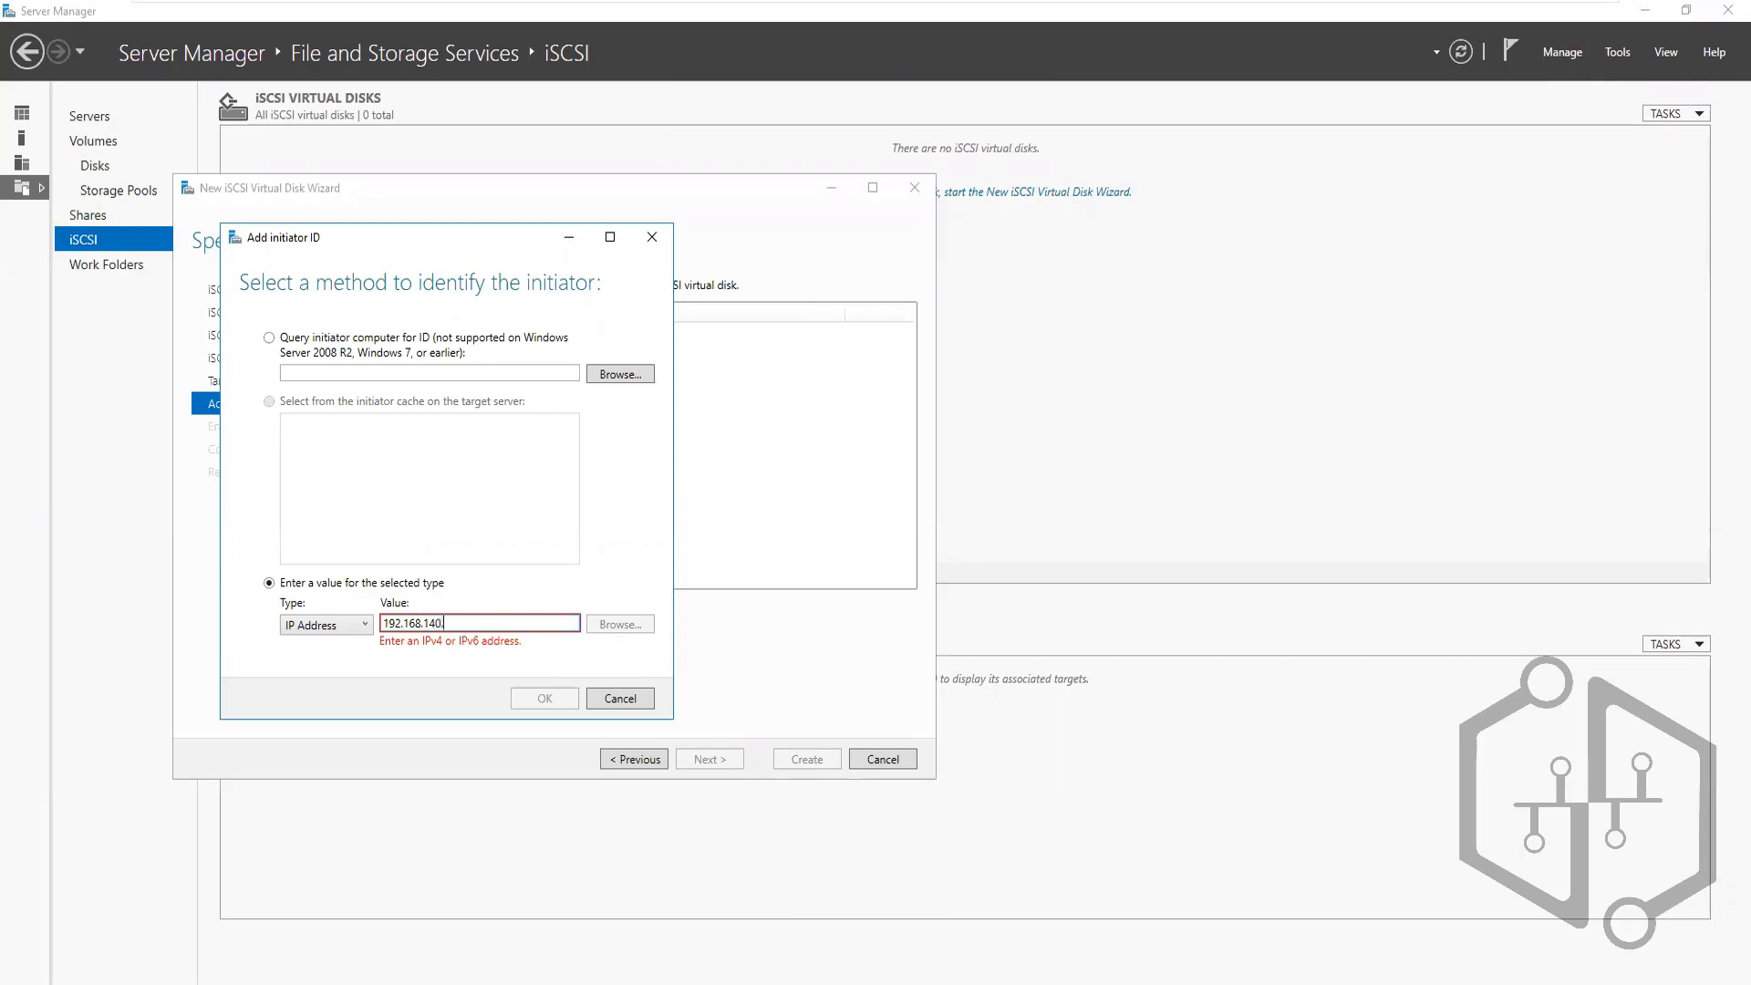
pyautogui.write('179')
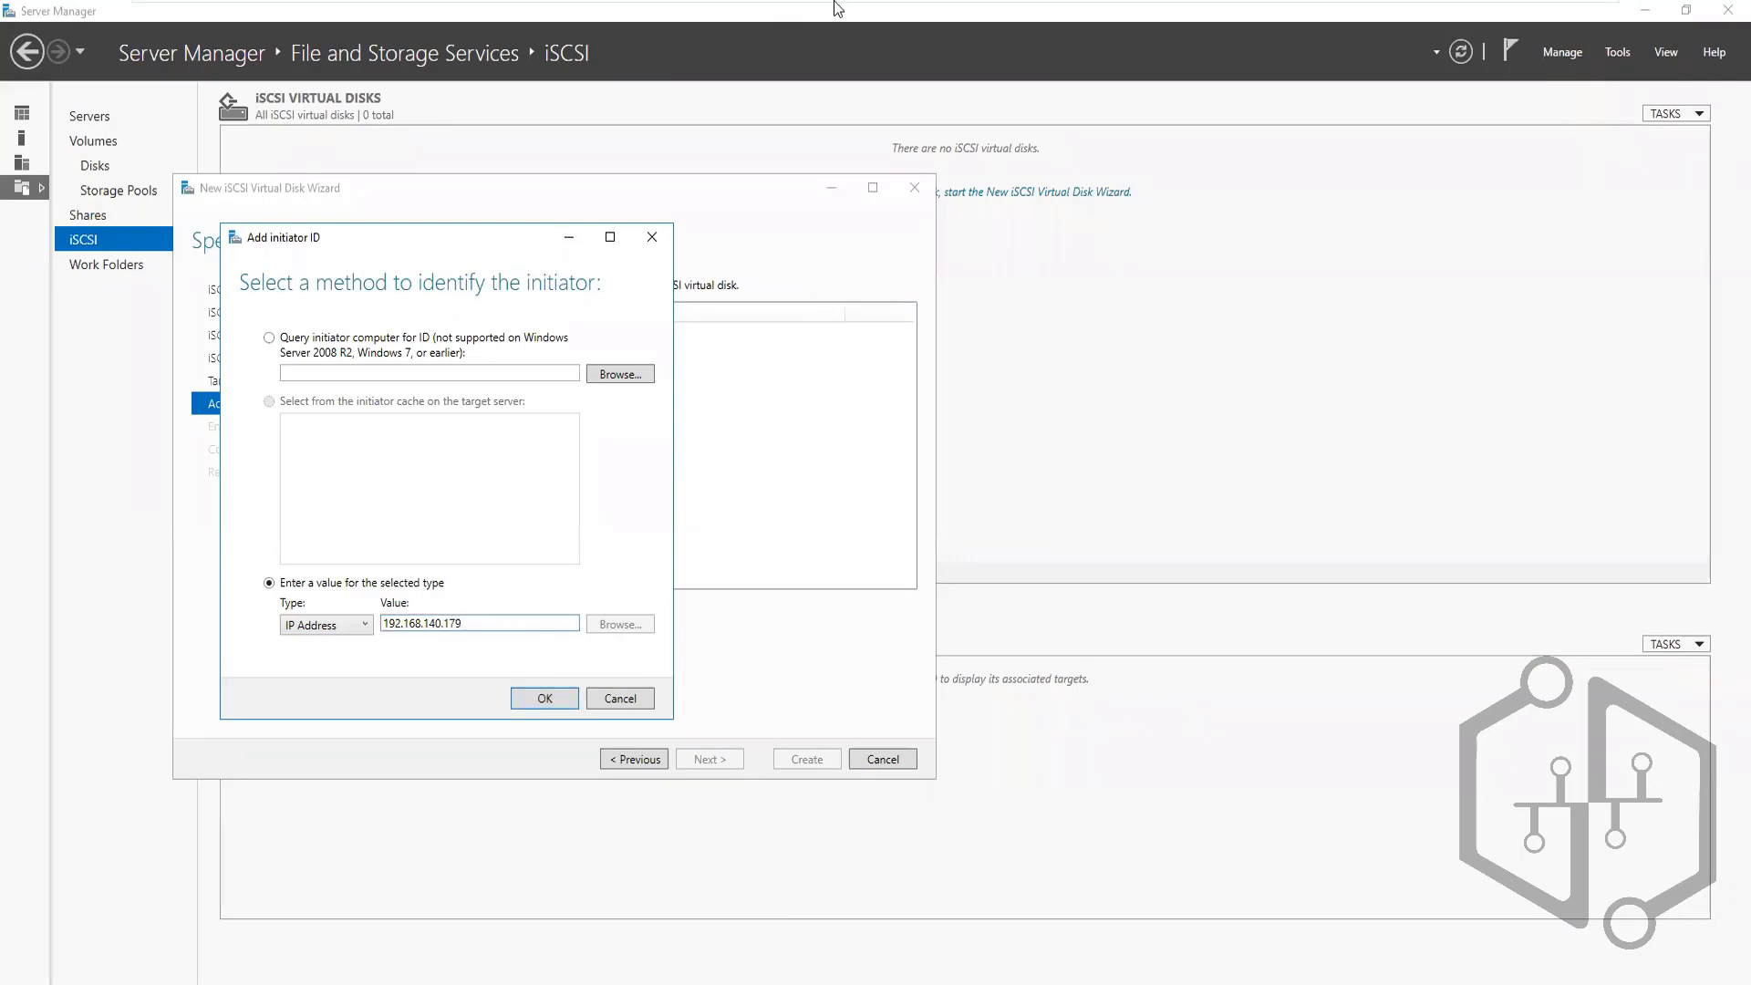
pyautogui.moveTo(837, 10)
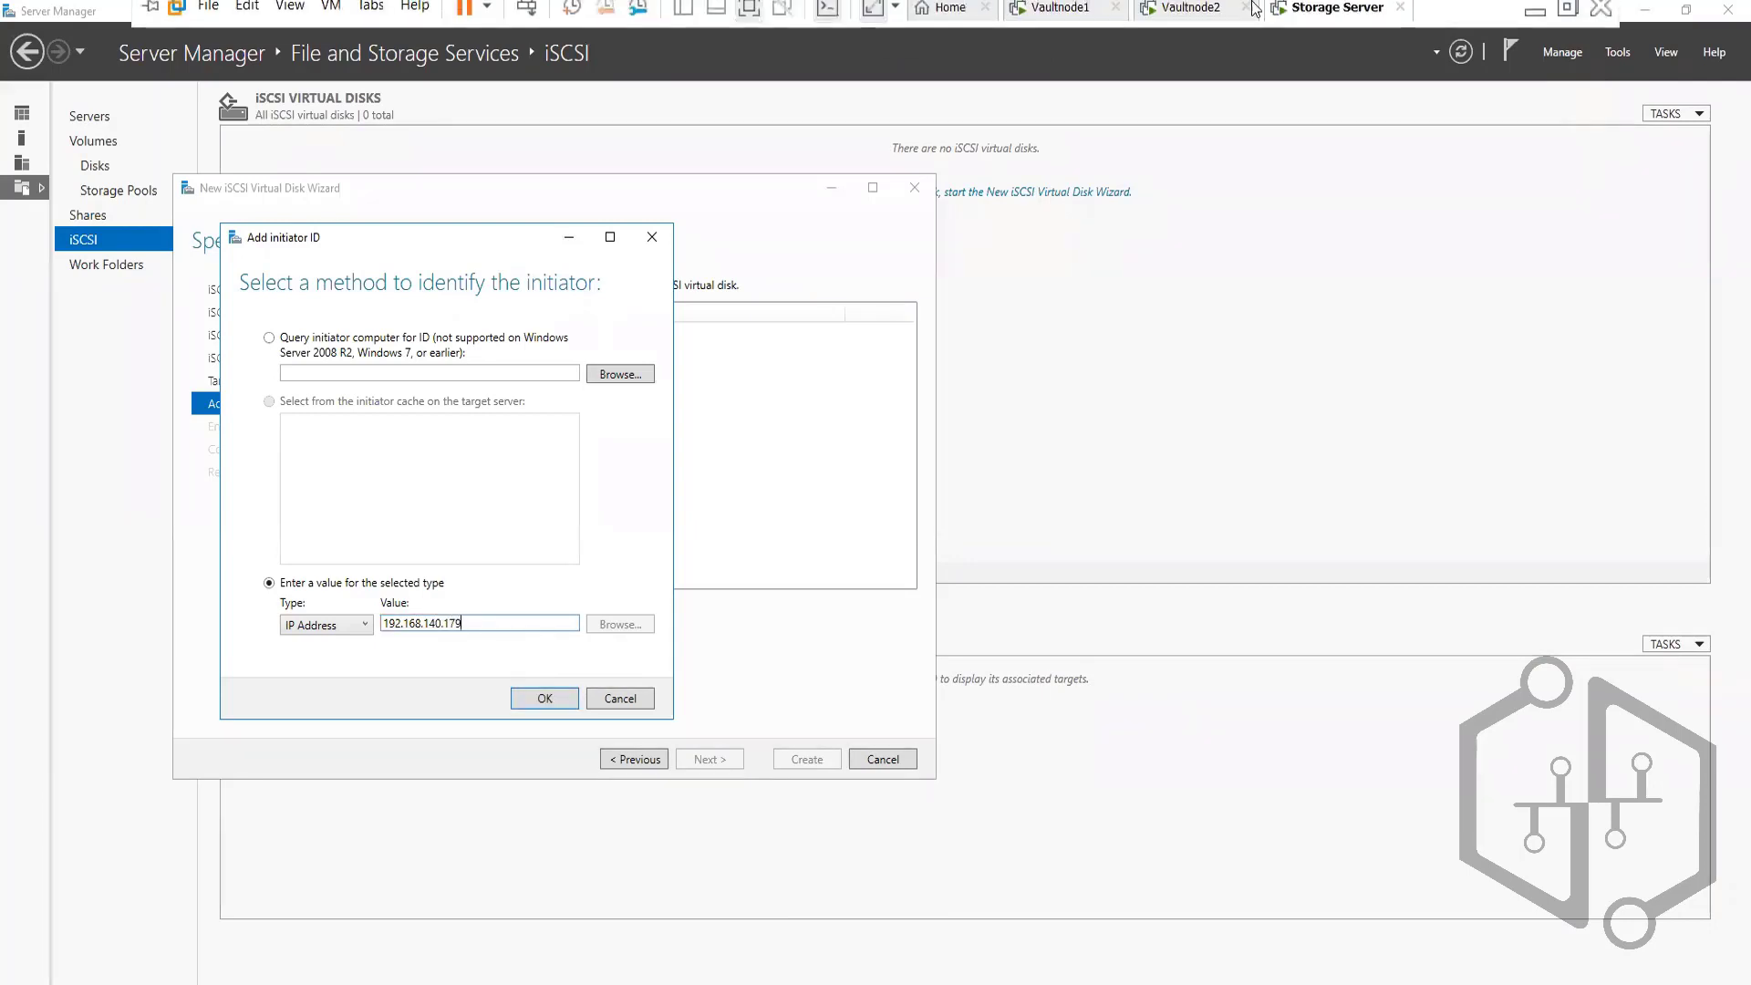
pyautogui.click(1036, 20)
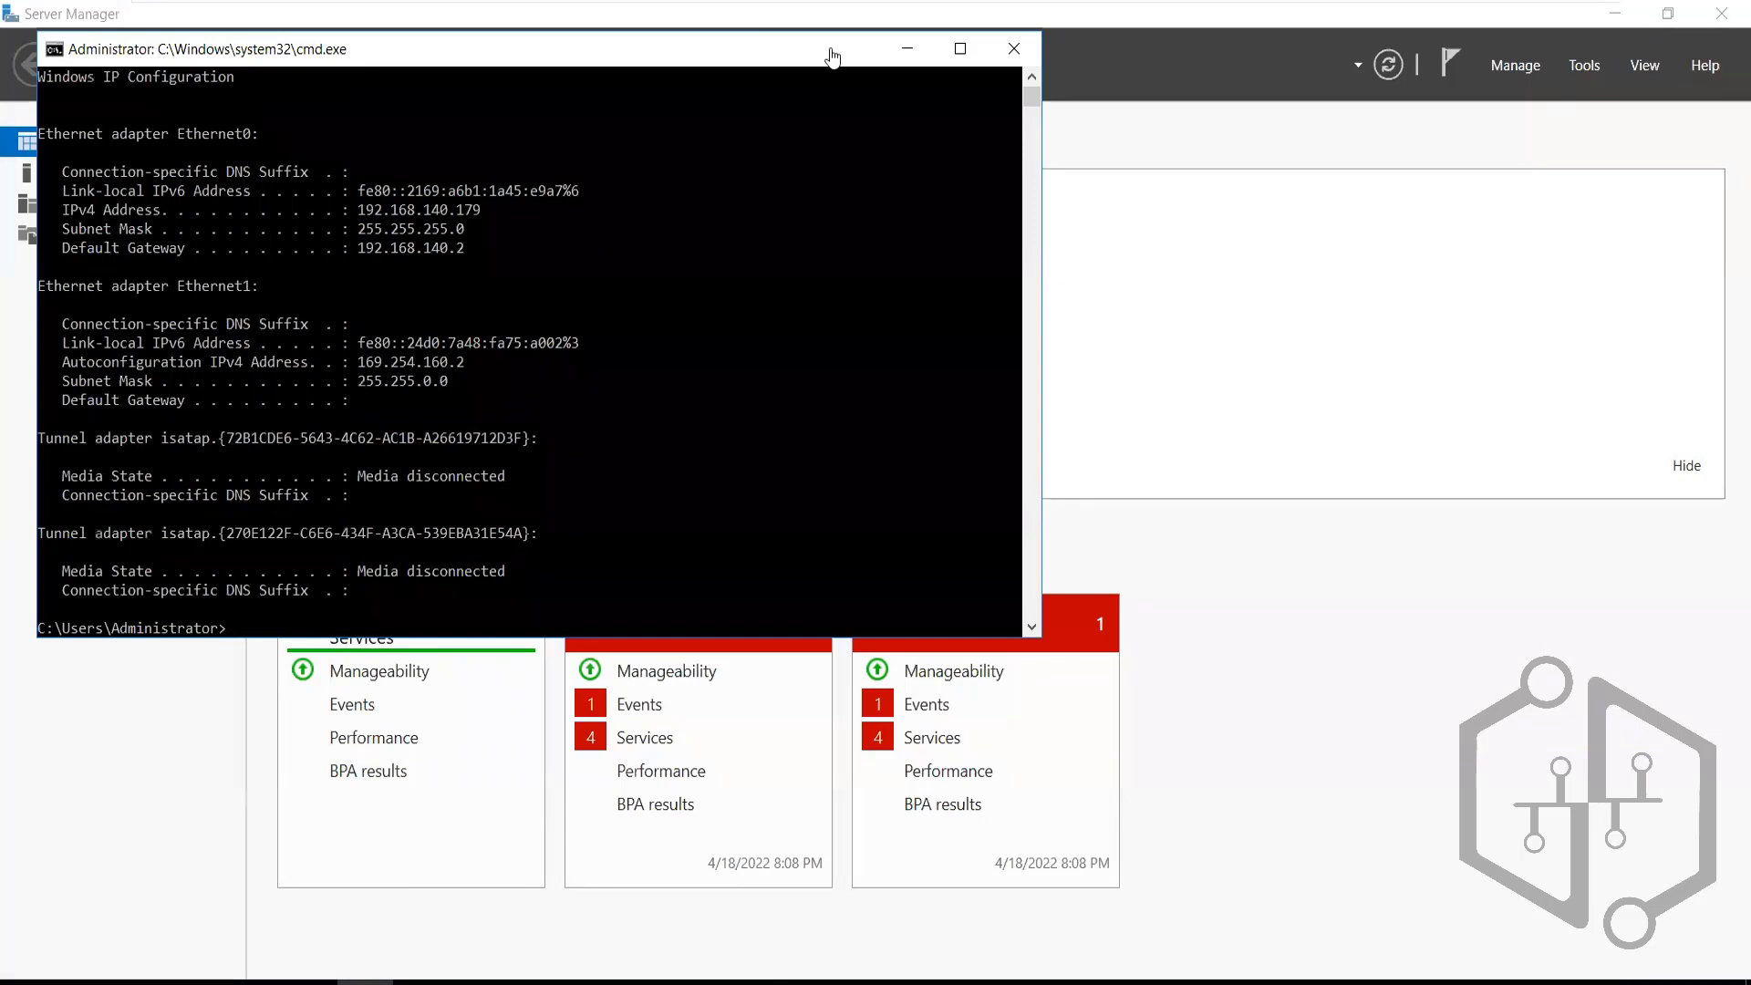
pyautogui.moveTo(1201, 4)
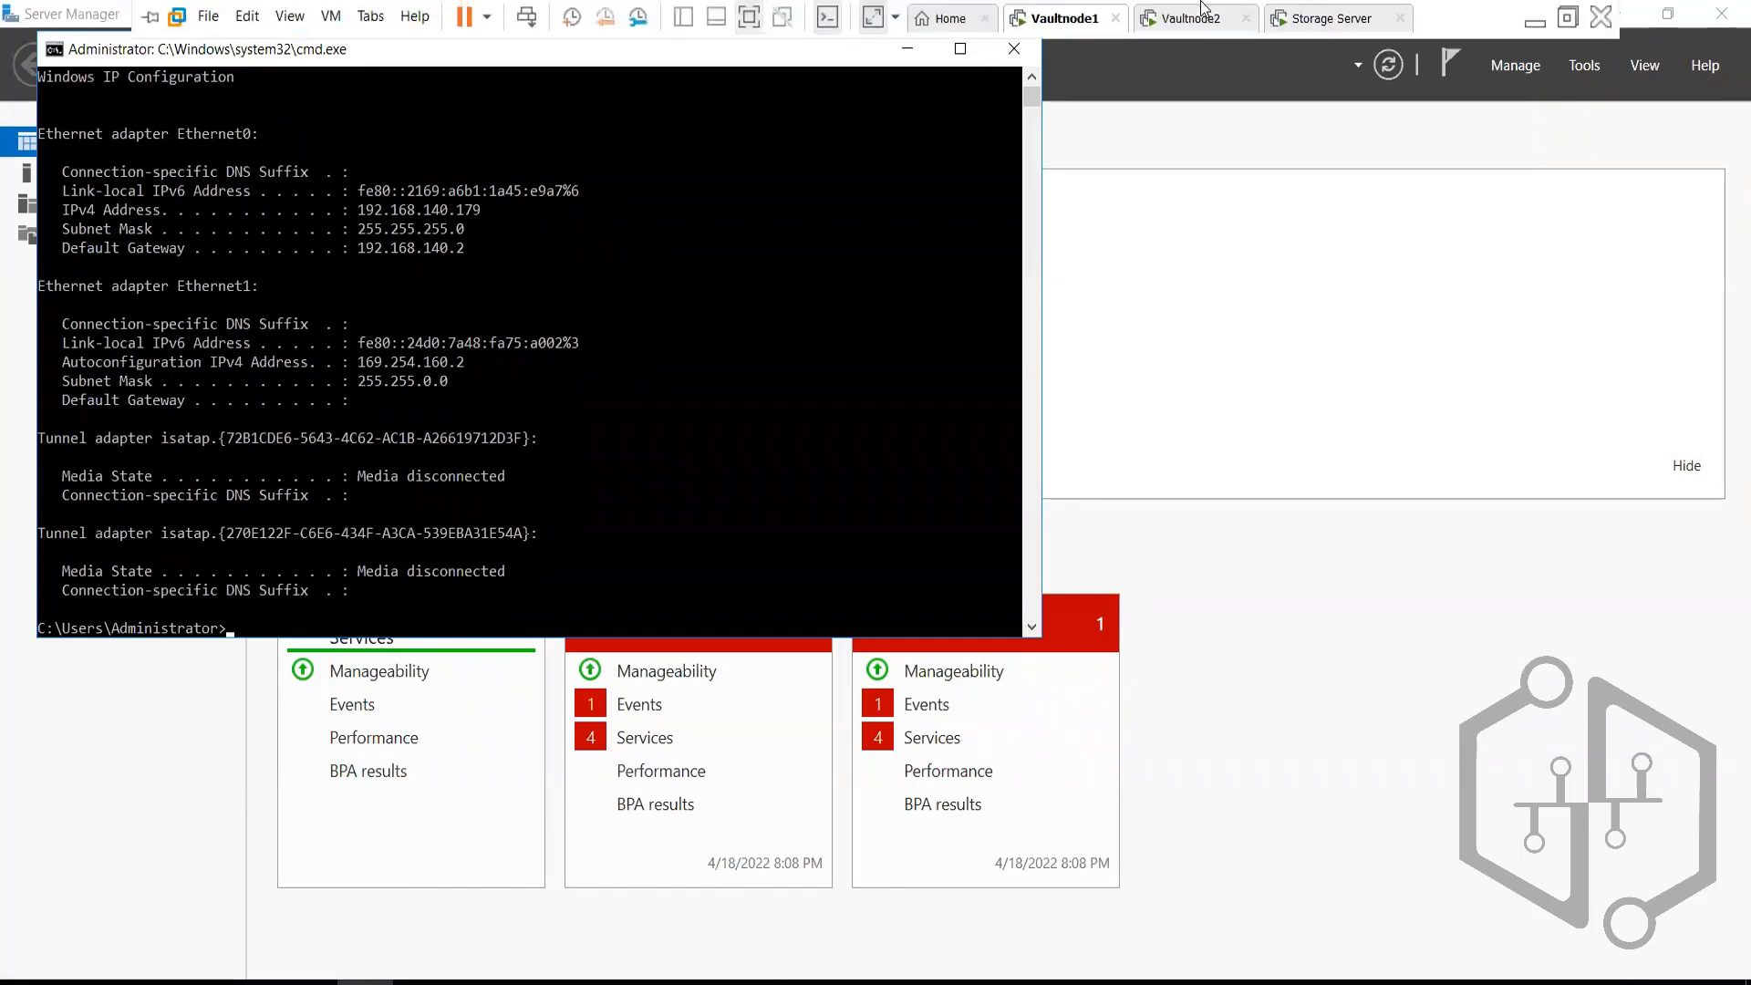
pyautogui.click(1288, 20)
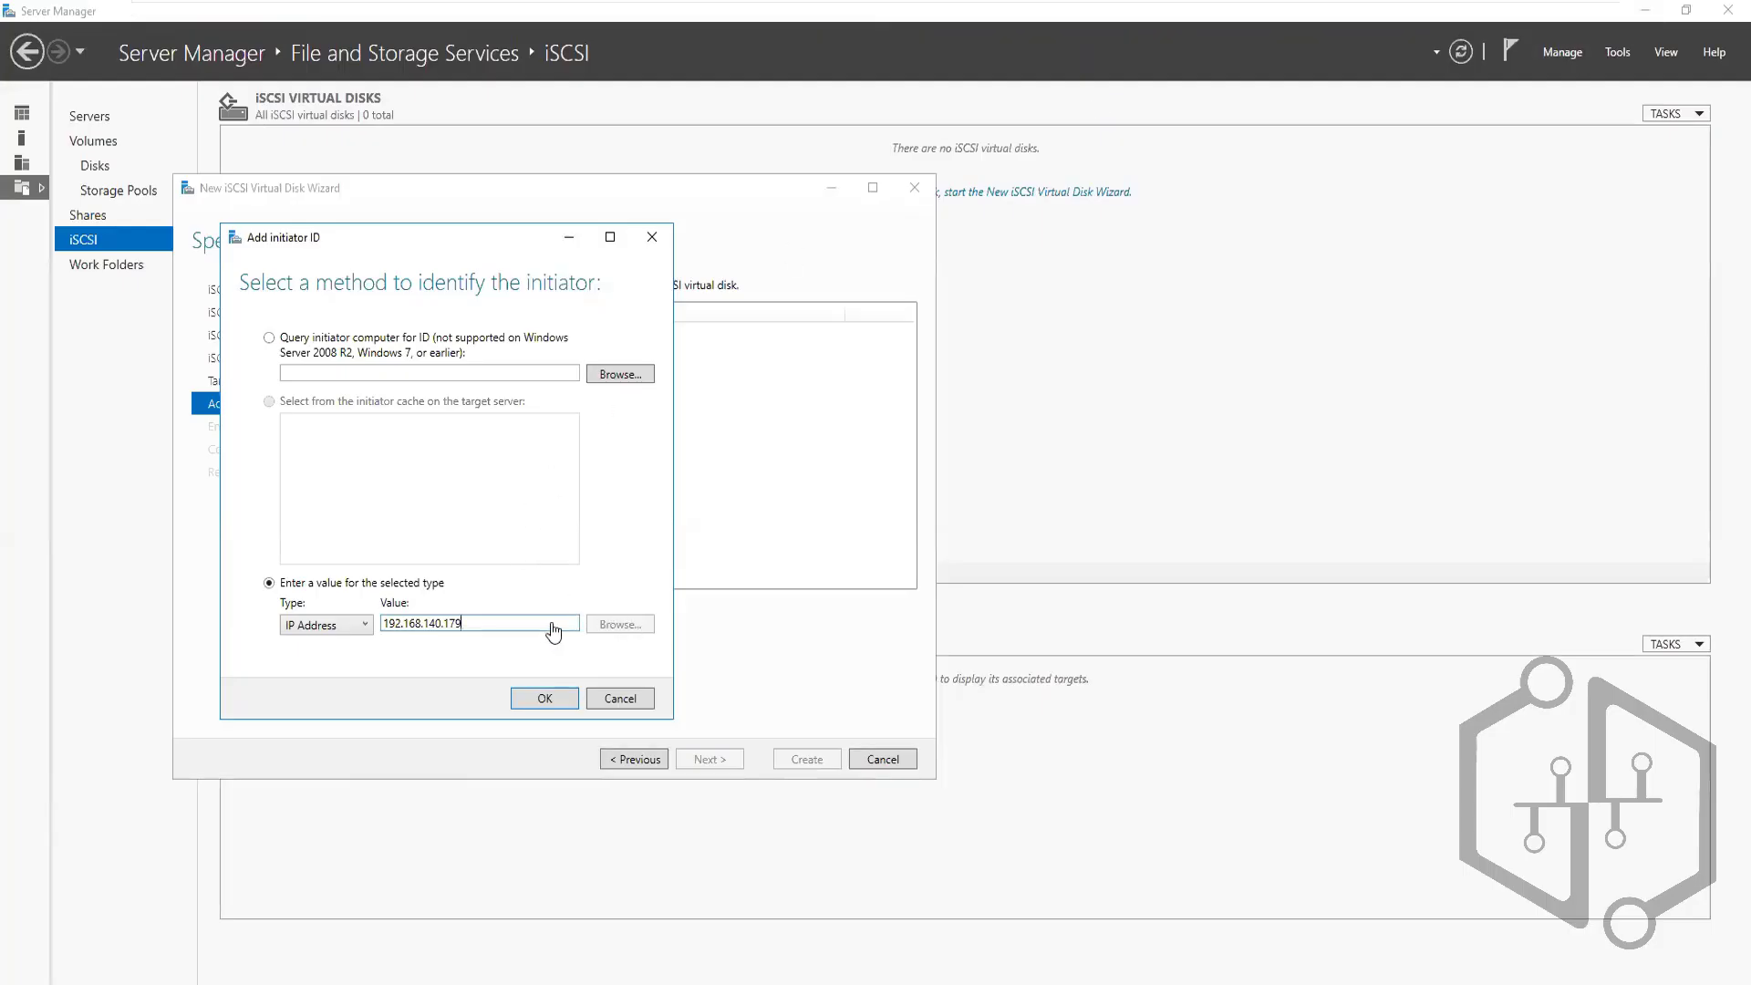
pyautogui.click(544, 701)
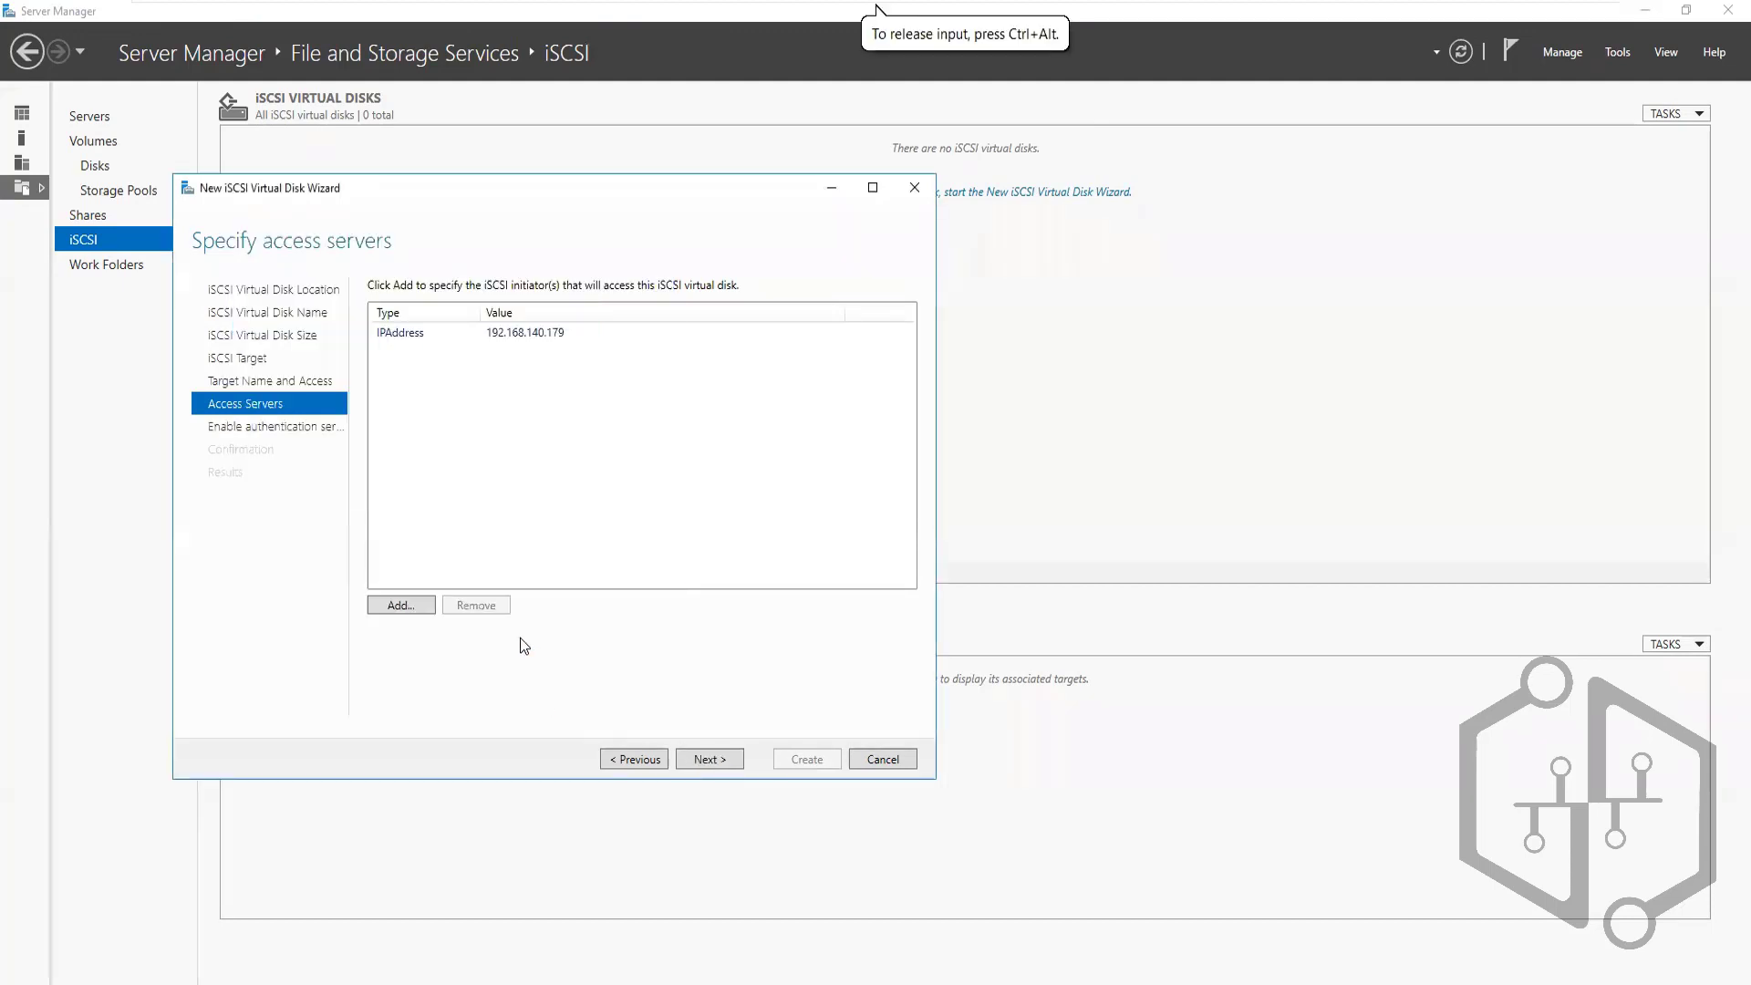
# Add another initiator of type IP Address, starting its value with 192.168.140
pyautogui.click(401, 605)
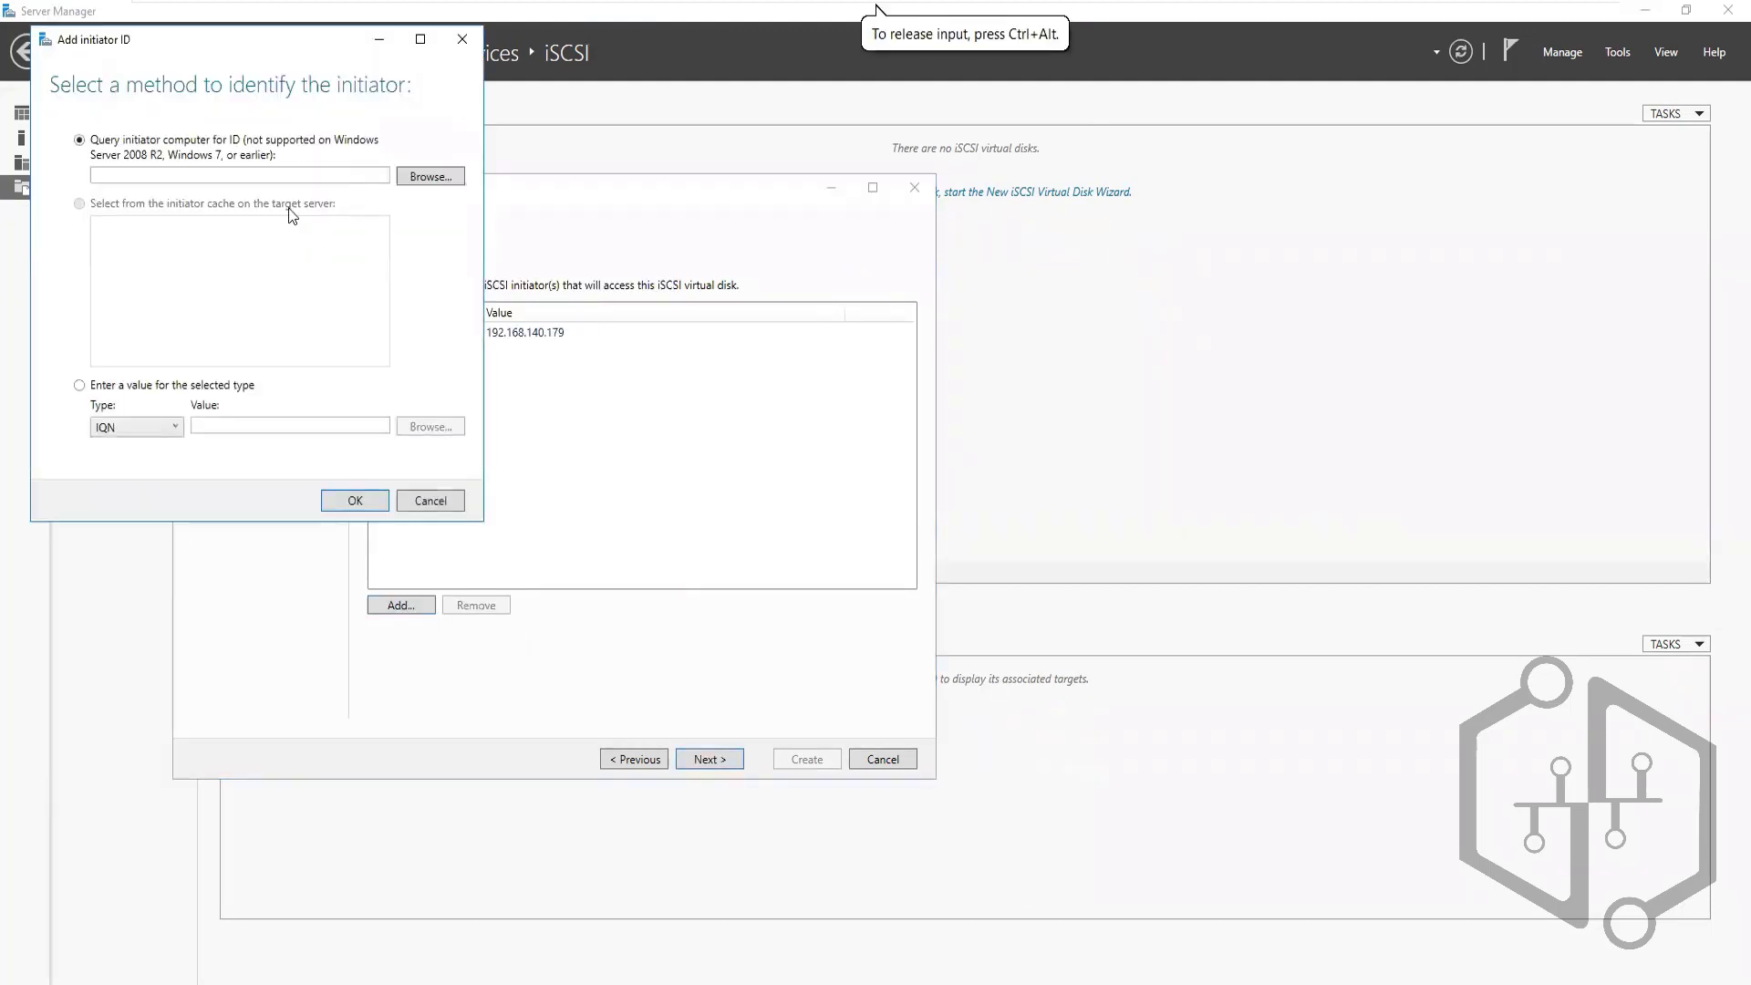
pyautogui.click(173, 421)
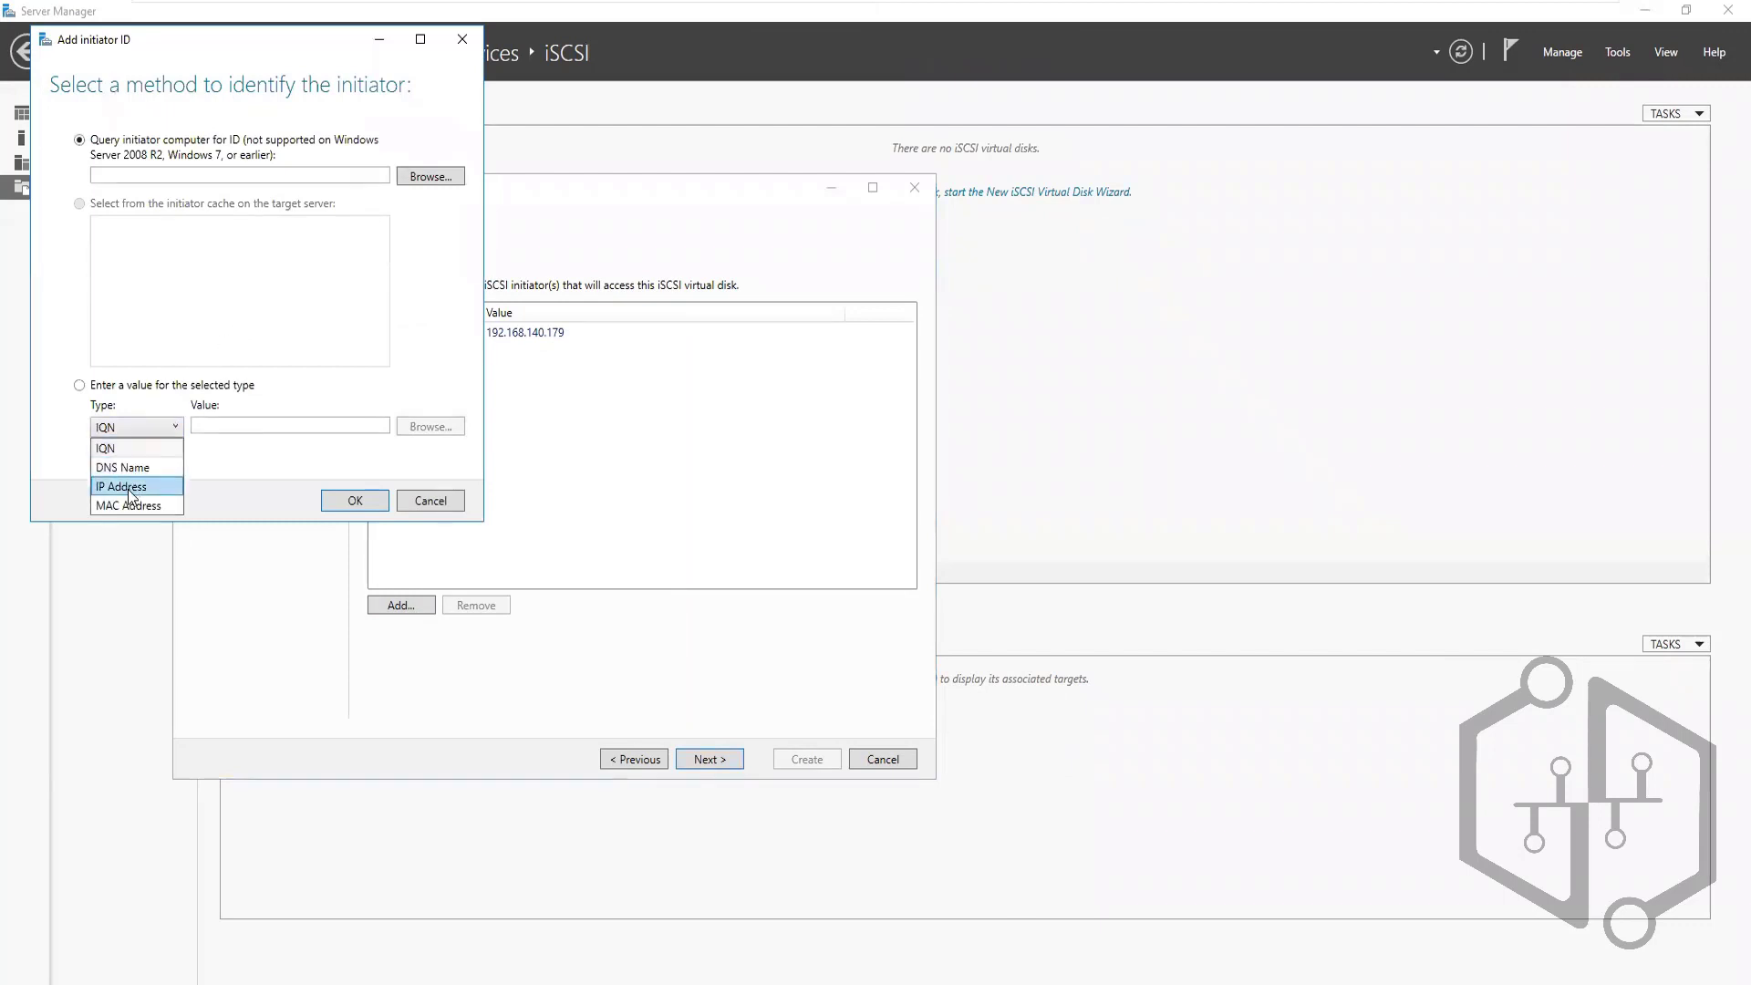
pyautogui.click(128, 486)
pyautogui.click(242, 426)
pyautogui.write('1')
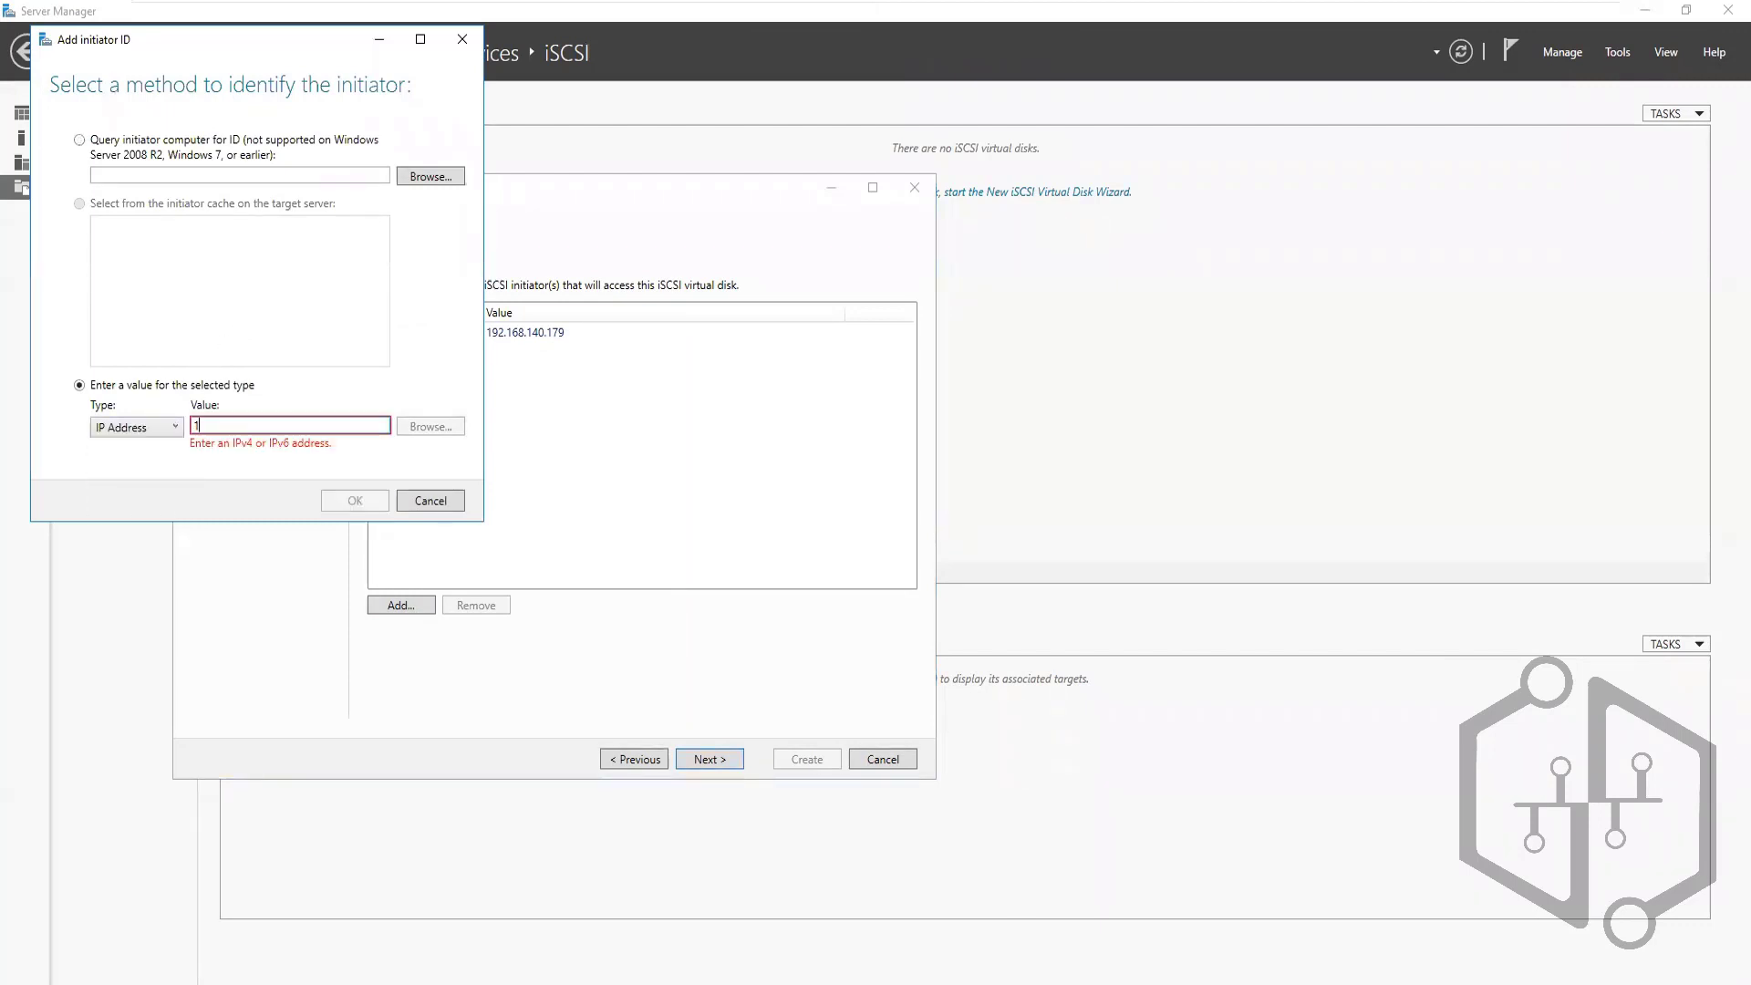
pyautogui.write('92.168.140.')
# Read Vaultnode2's IPv4 address, complete the value as 192.168.140.181, and add it
pyautogui.moveTo(1130, 7)
pyautogui.click(1182, 28)
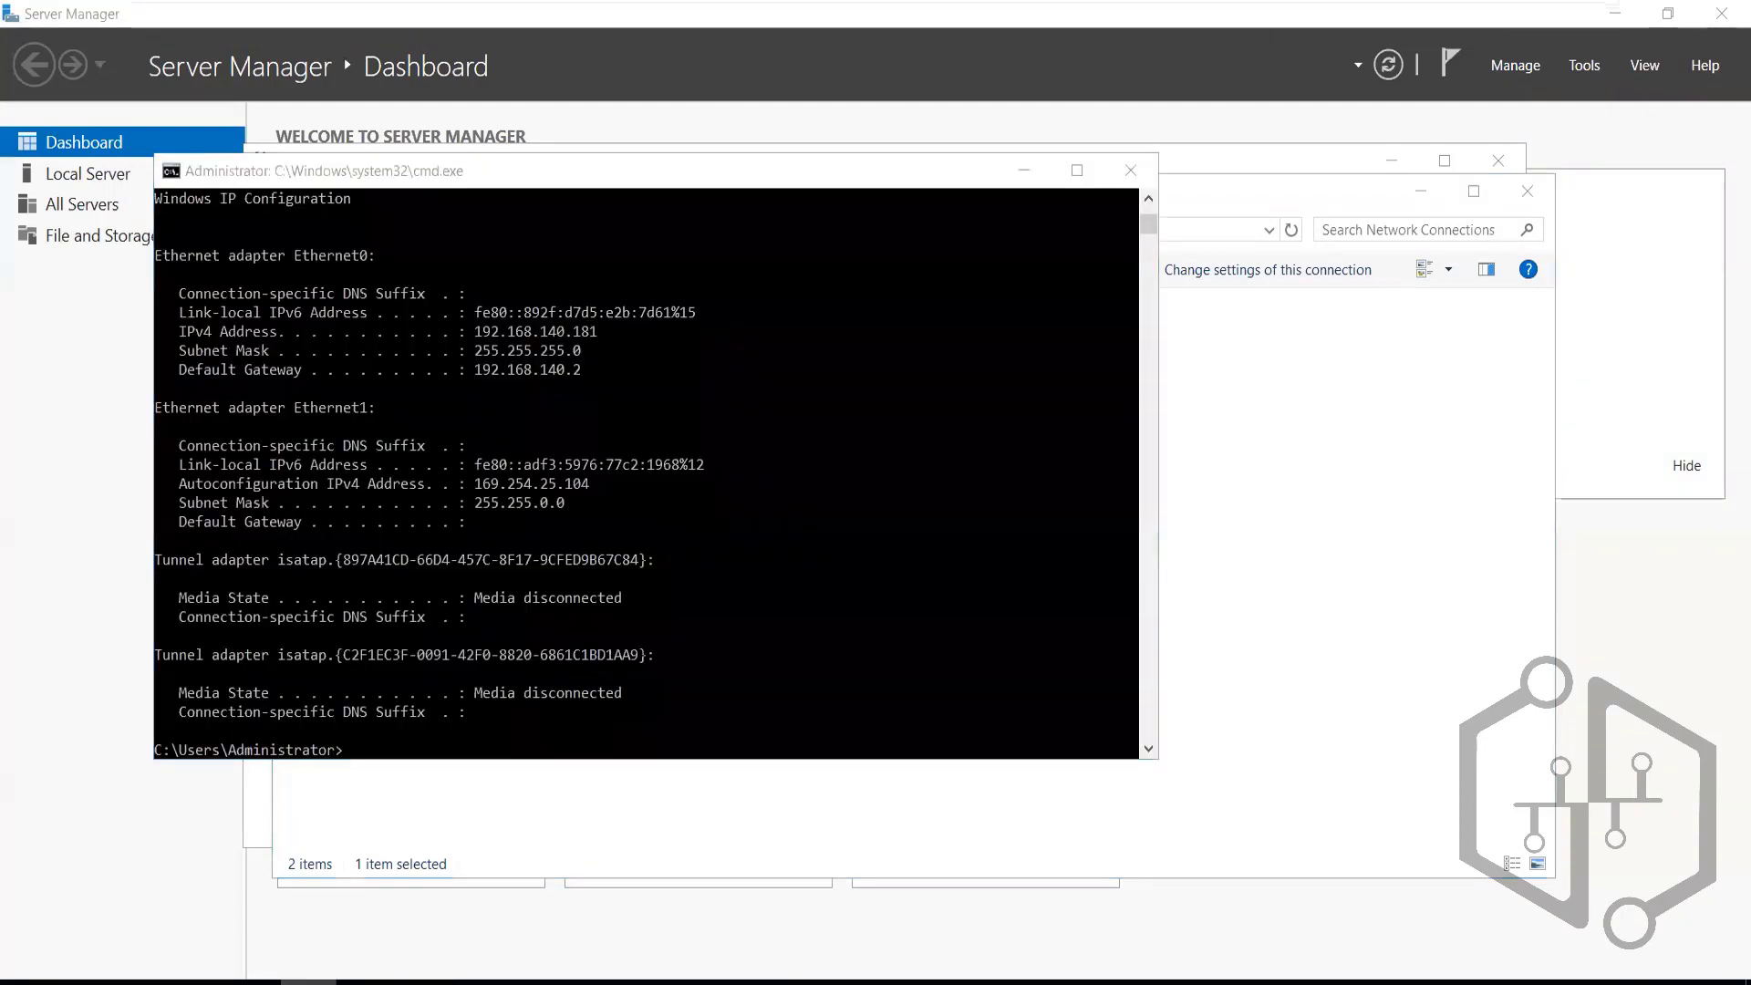
pyautogui.click(530, 410)
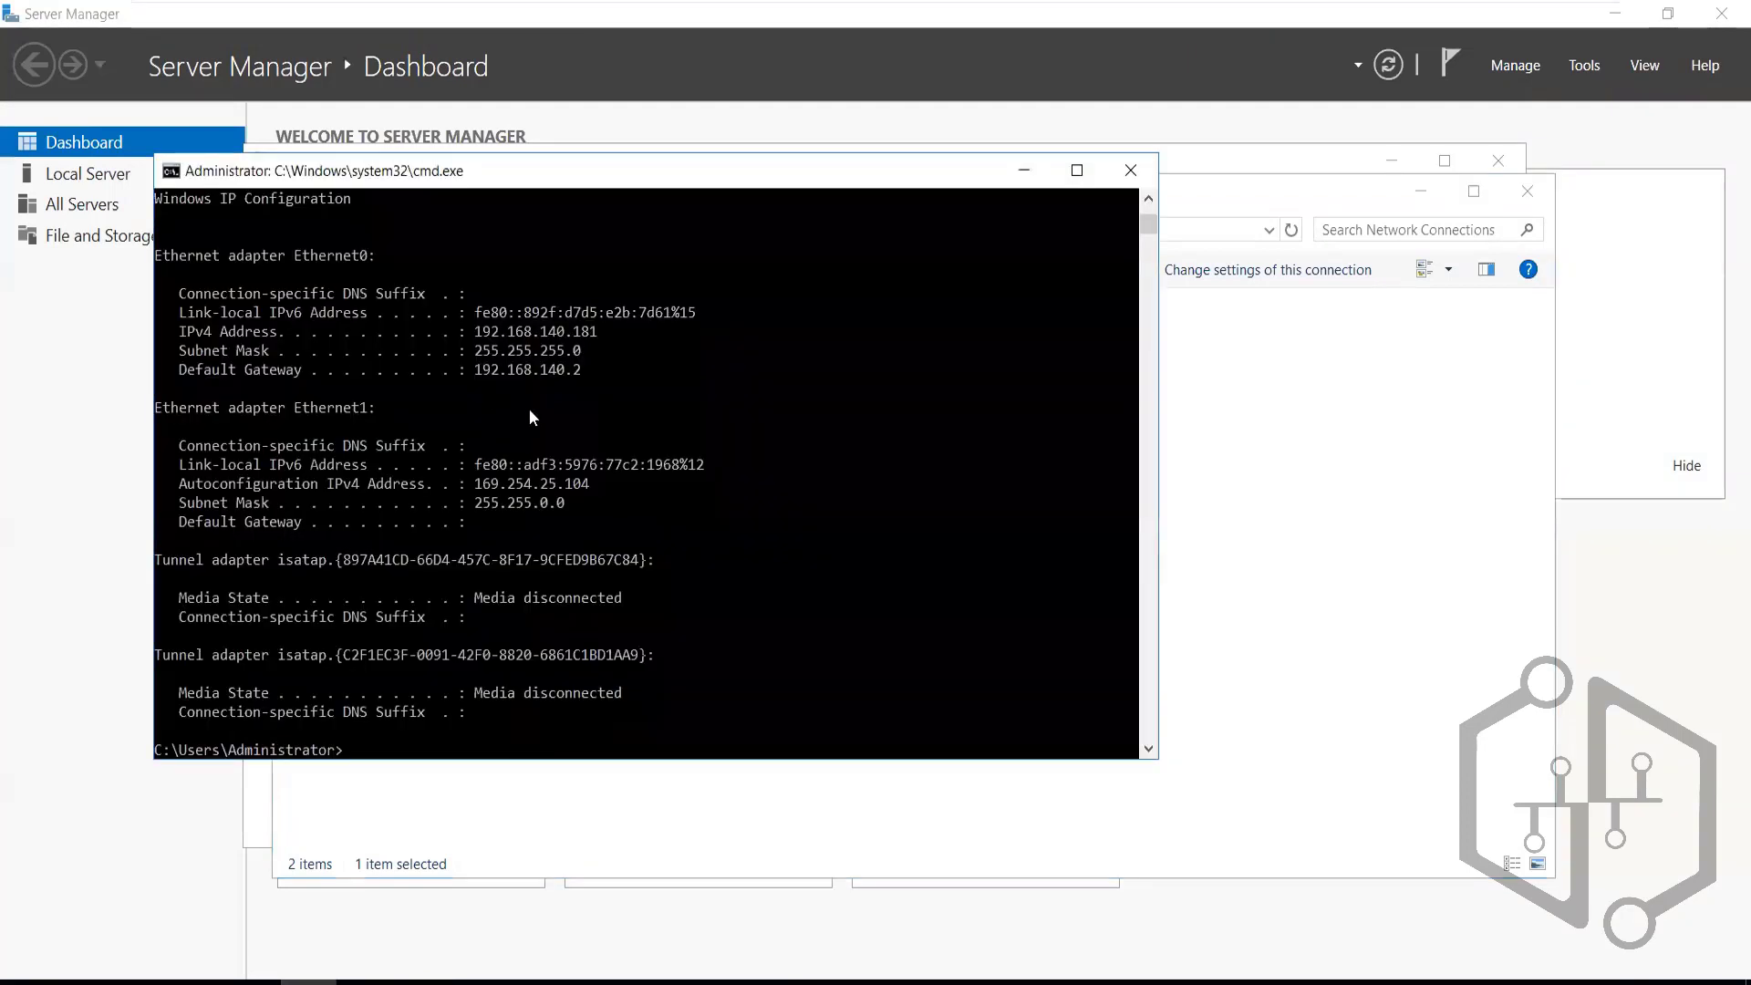
pyautogui.doubleClick(558, 336)
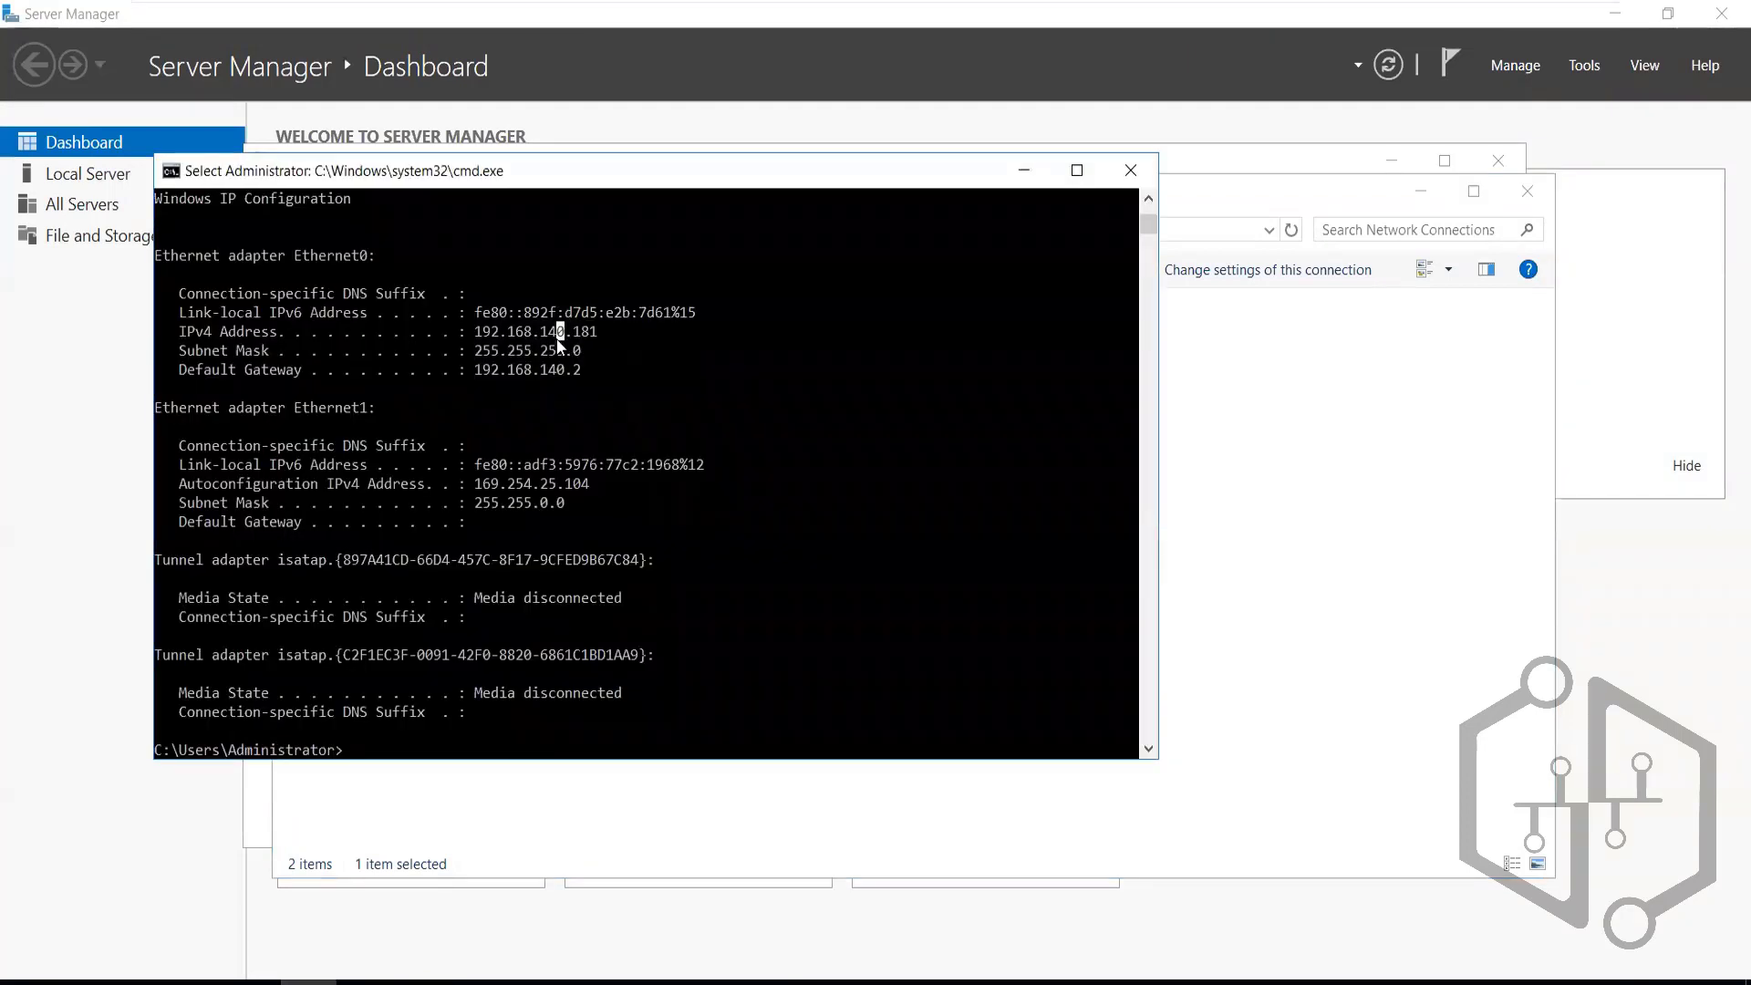
pyautogui.moveTo(1171, 9)
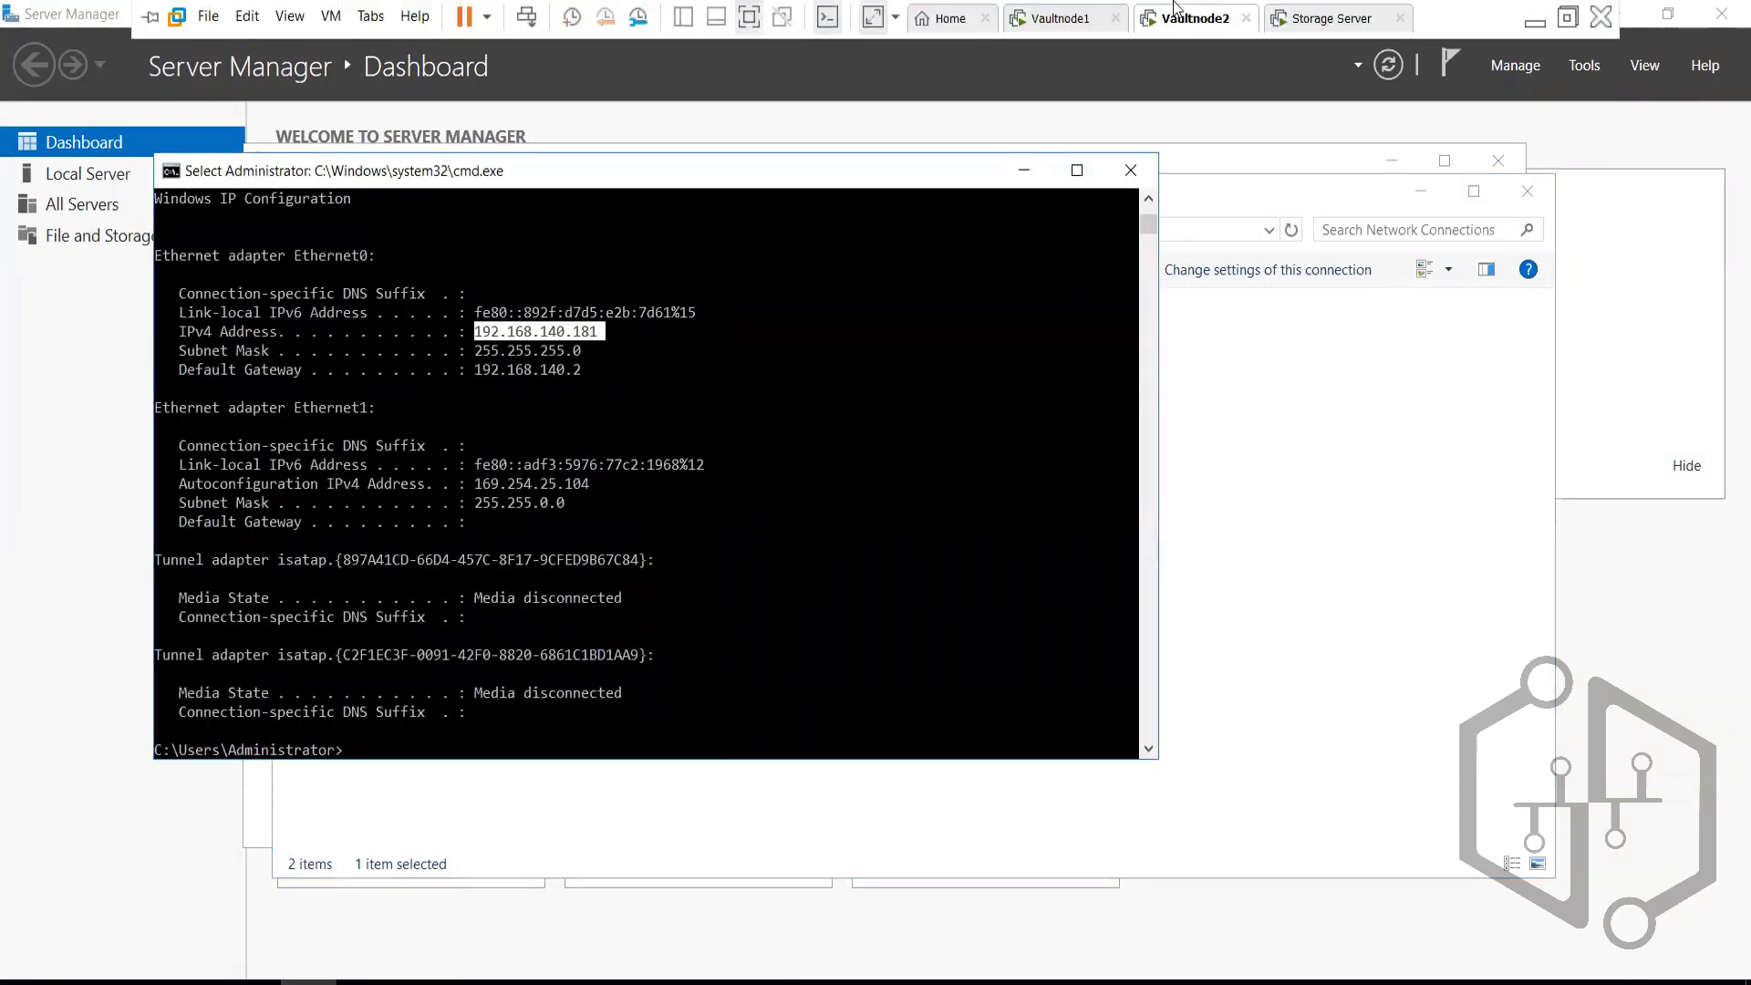
pyautogui.click(1334, 18)
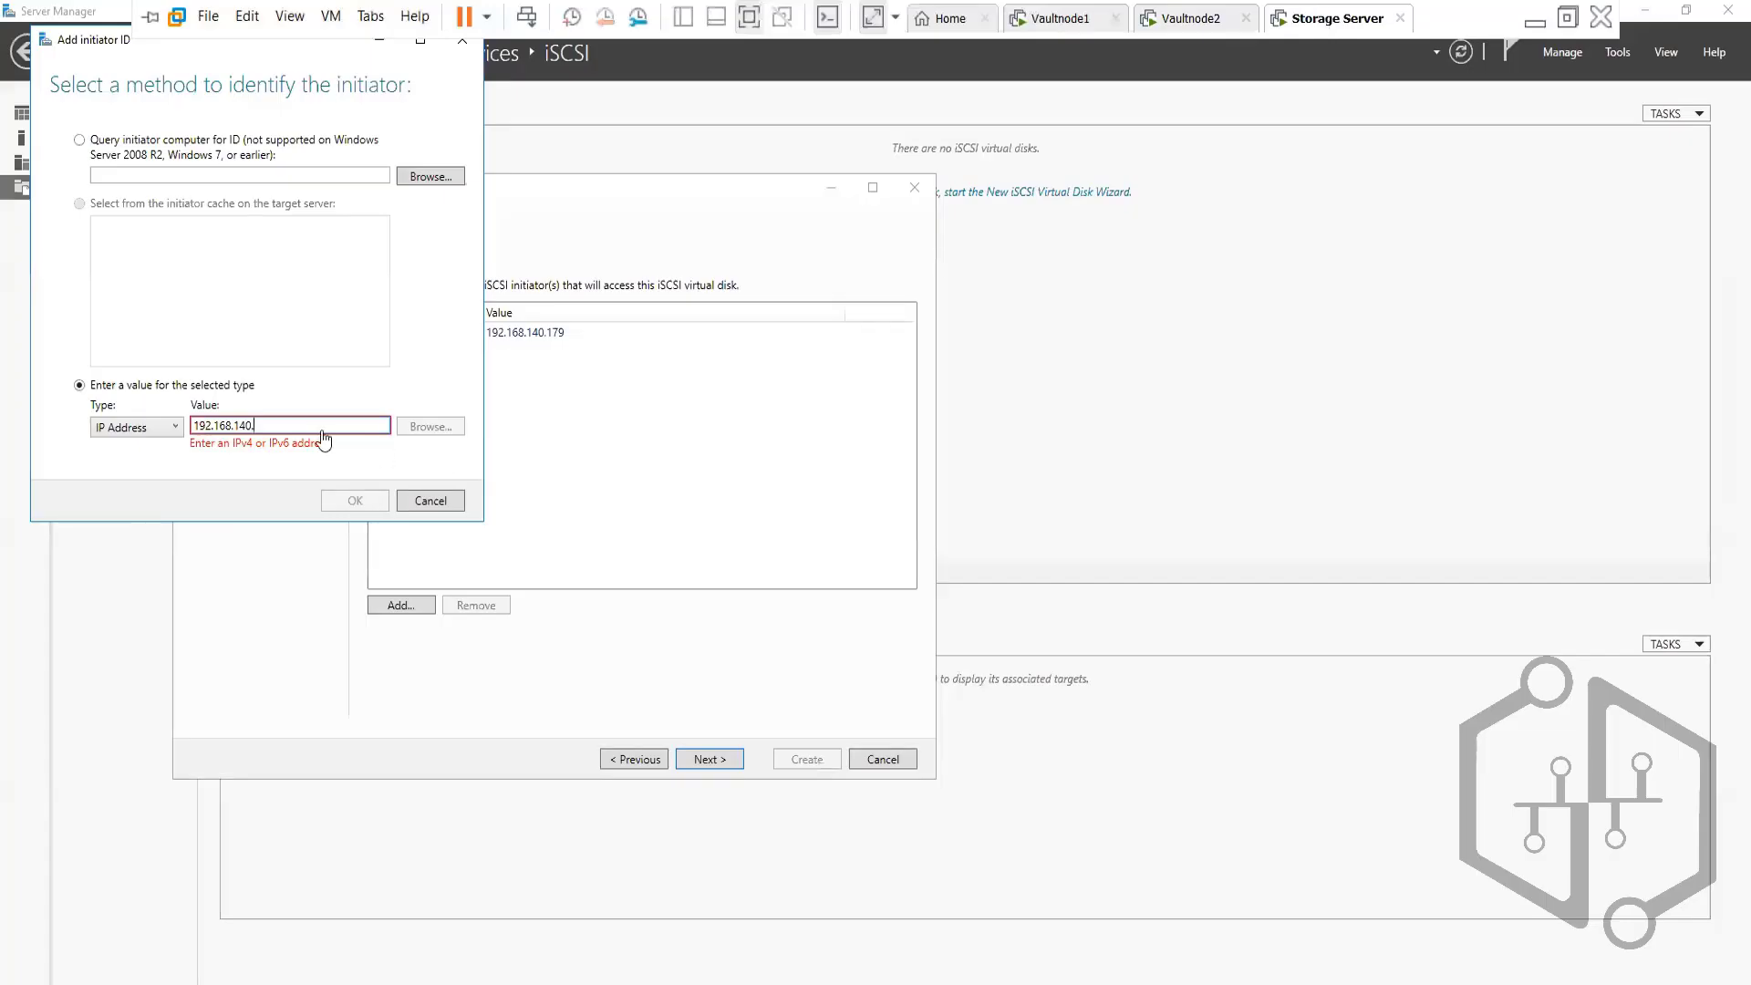
pyautogui.click(289, 425)
pyautogui.write('181')
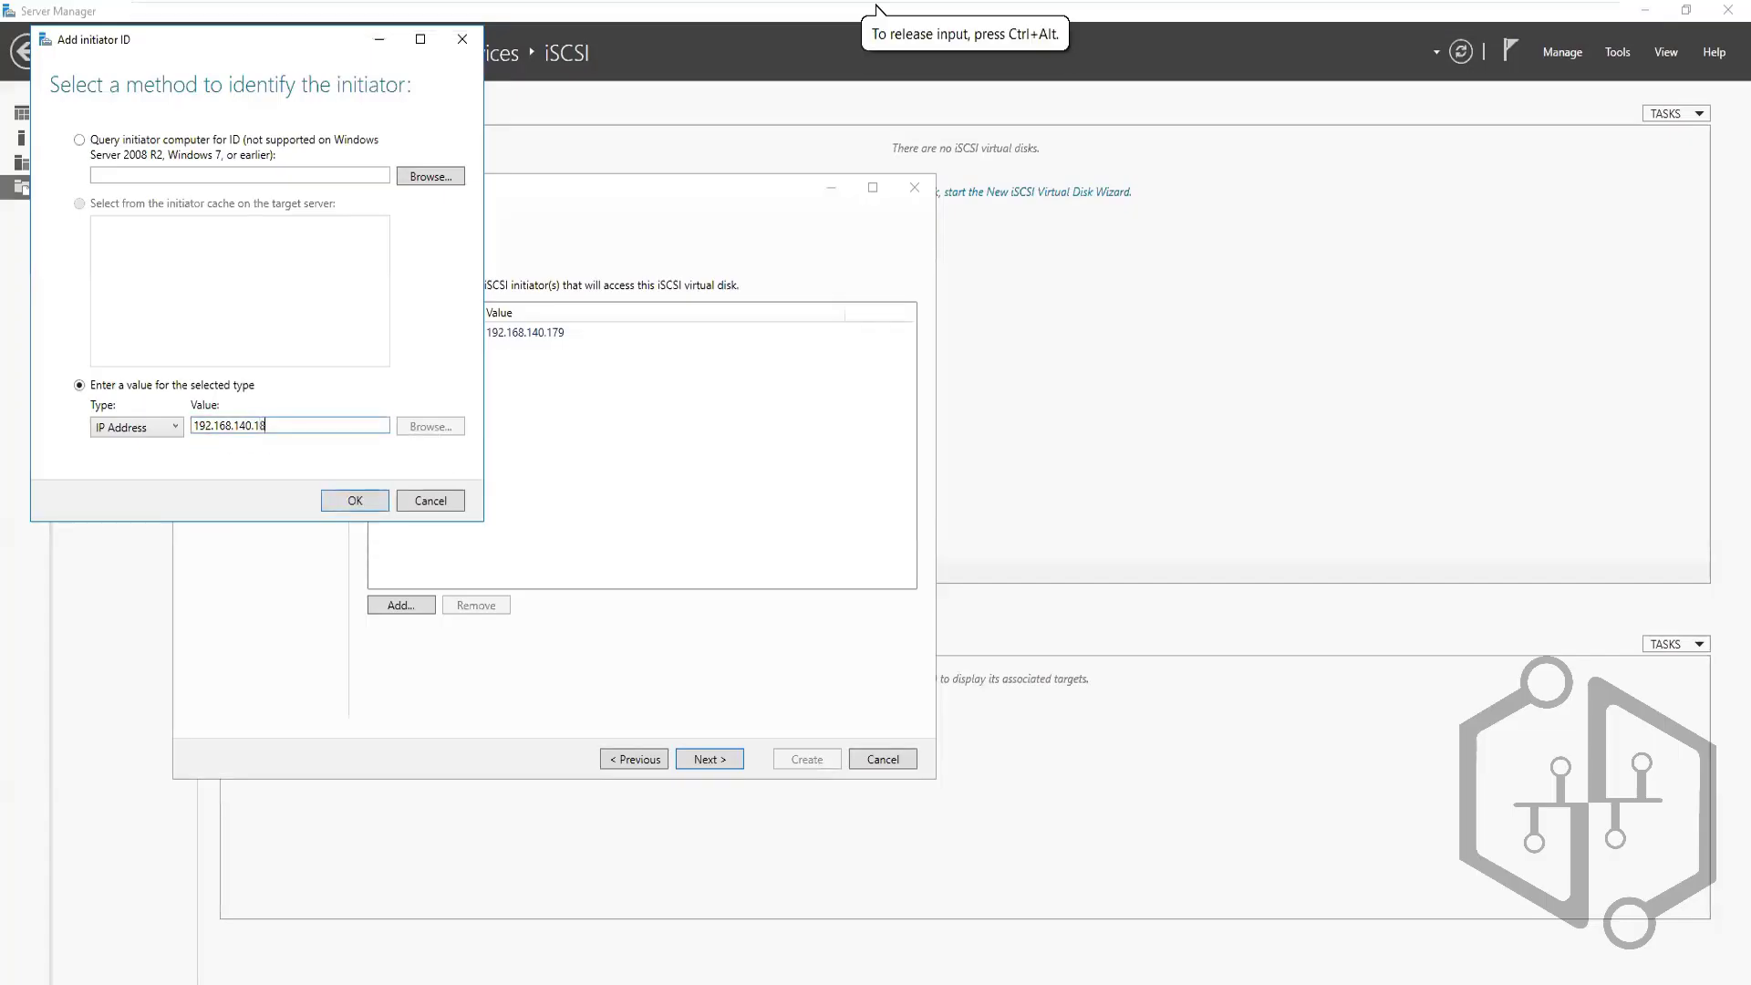
pyautogui.click(358, 504)
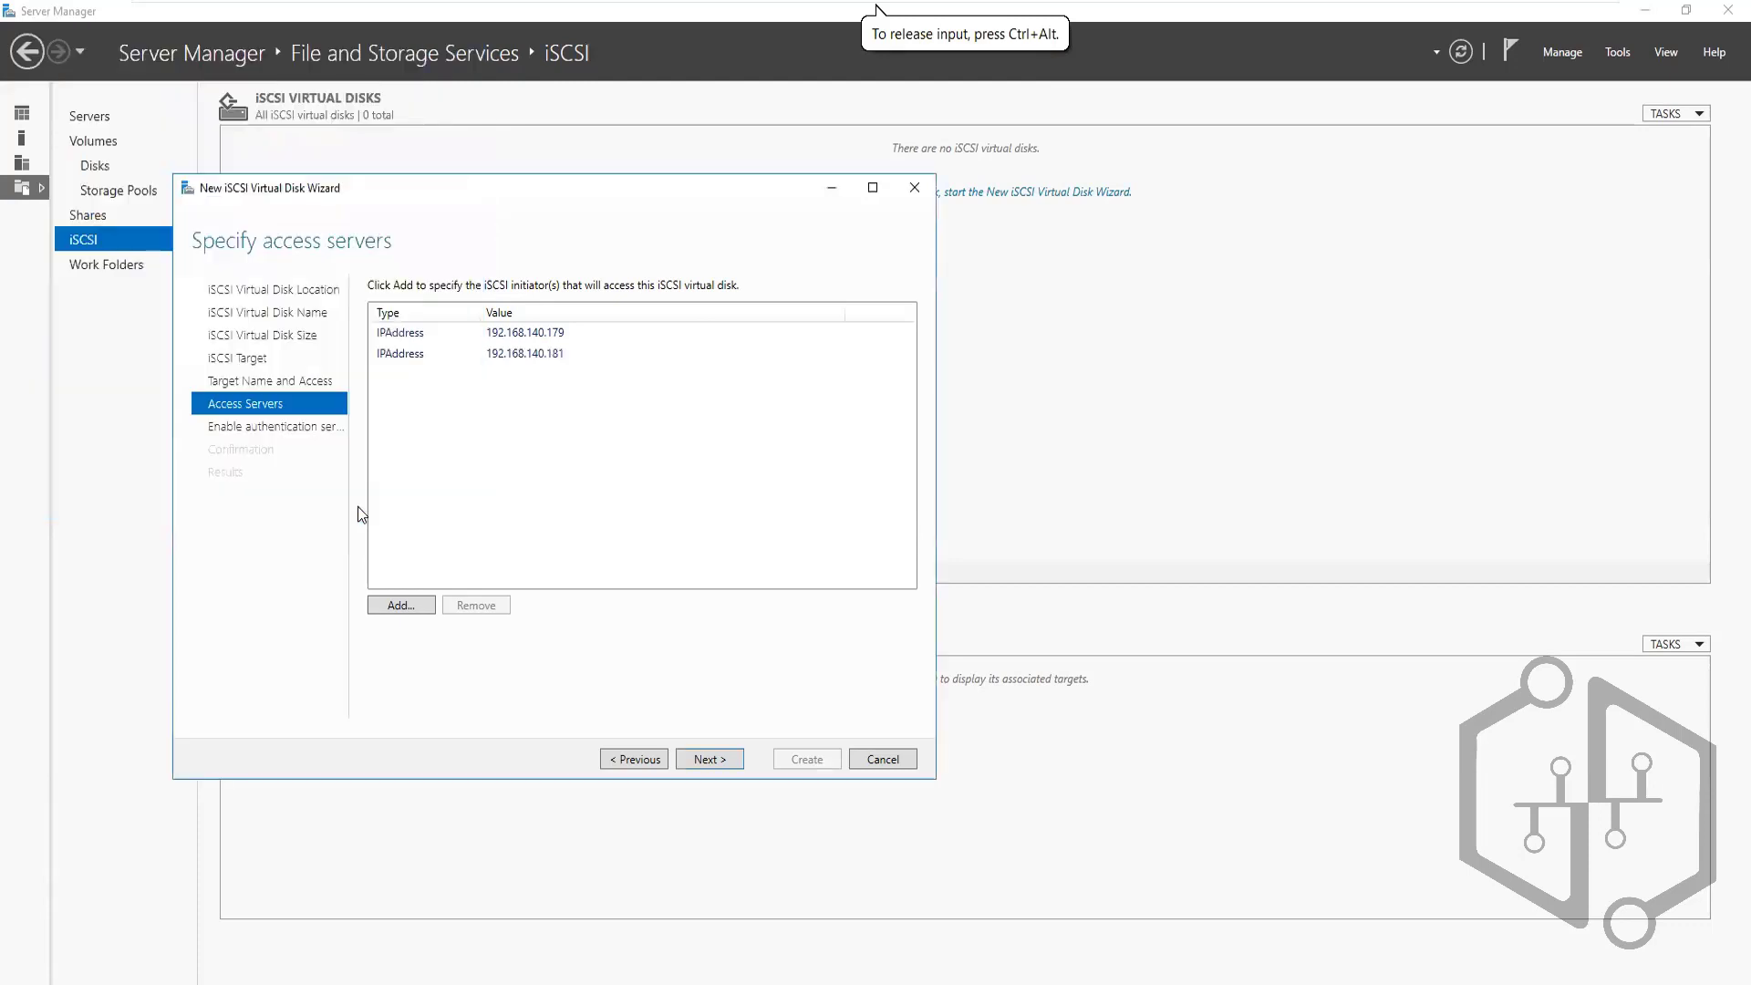
# Skip CHAP authentication and create the SharedSrorage disk on the StorageDisk target
pyautogui.click(264, 427)
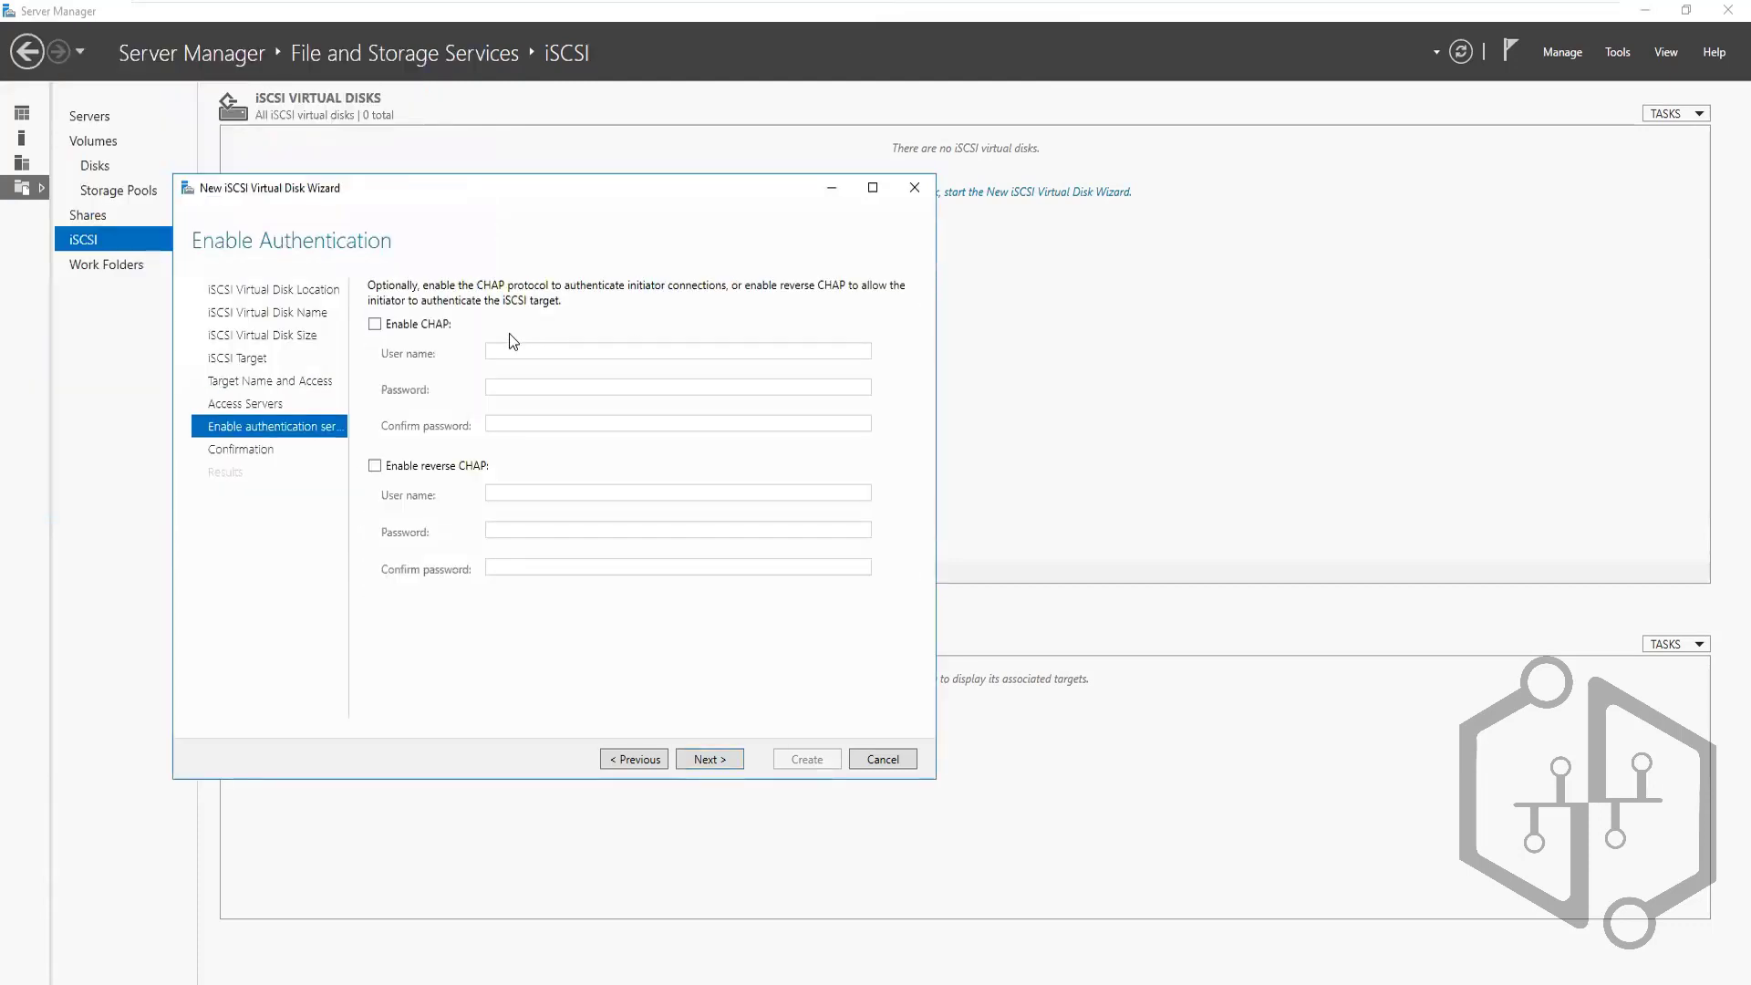
pyautogui.click(705, 760)
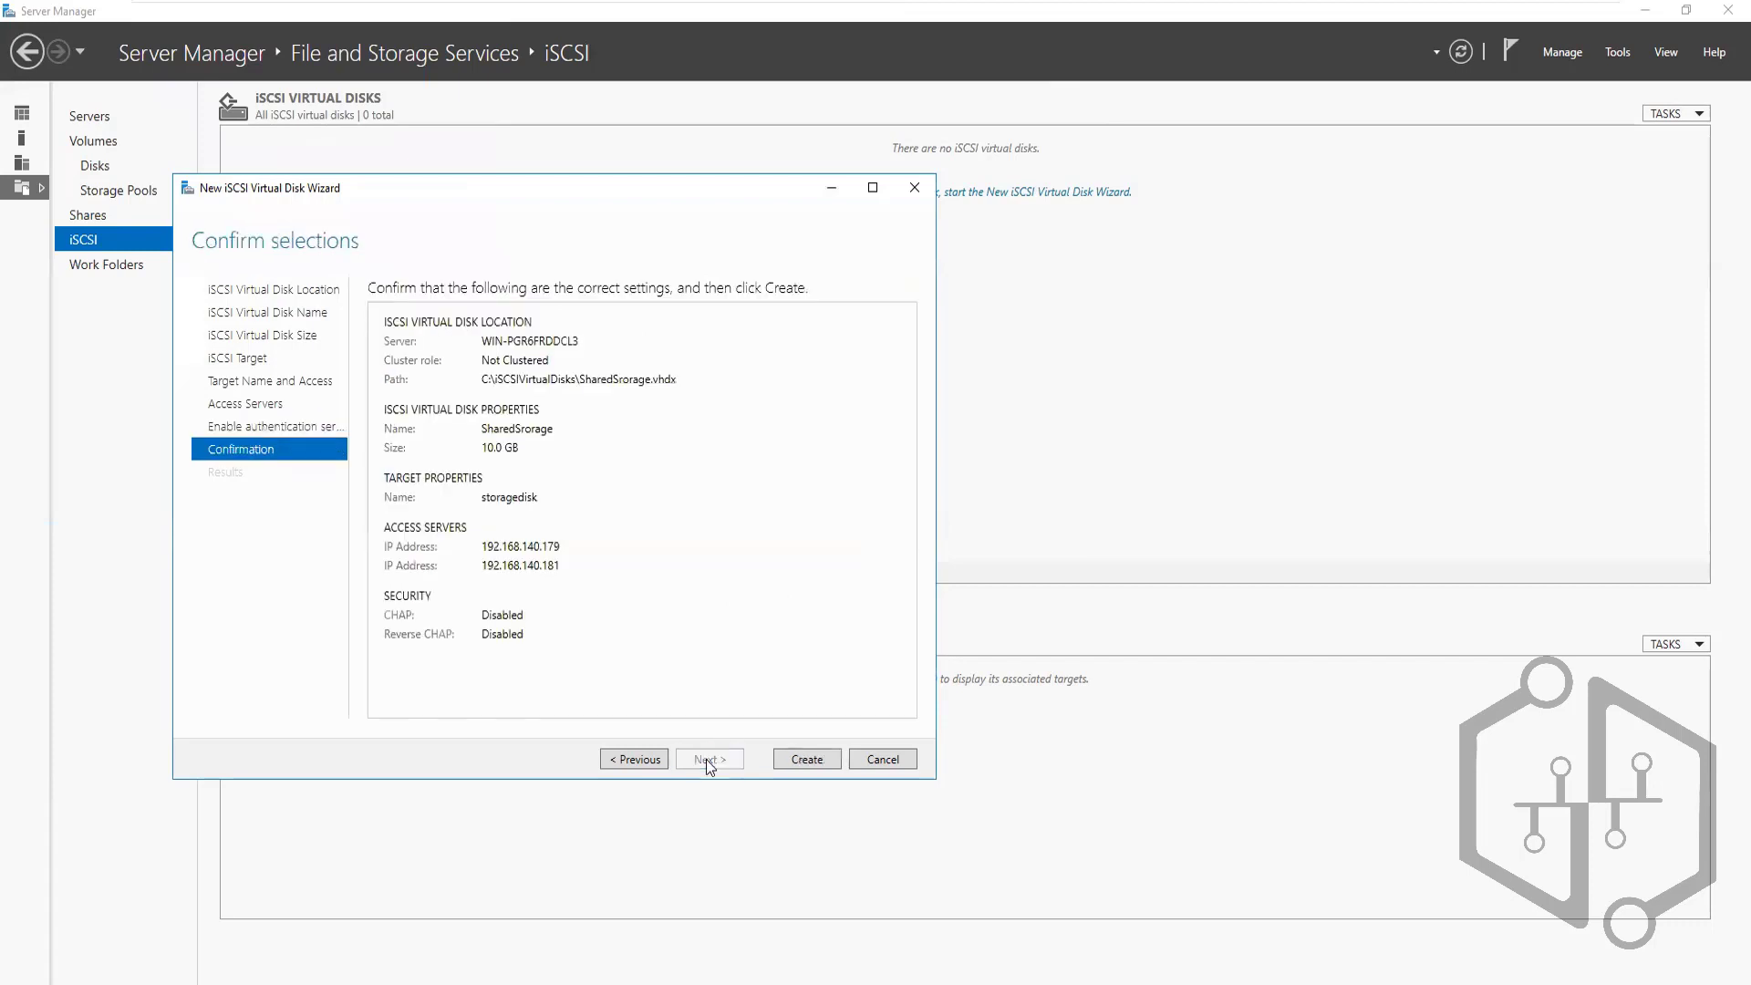
pyautogui.click(802, 761)
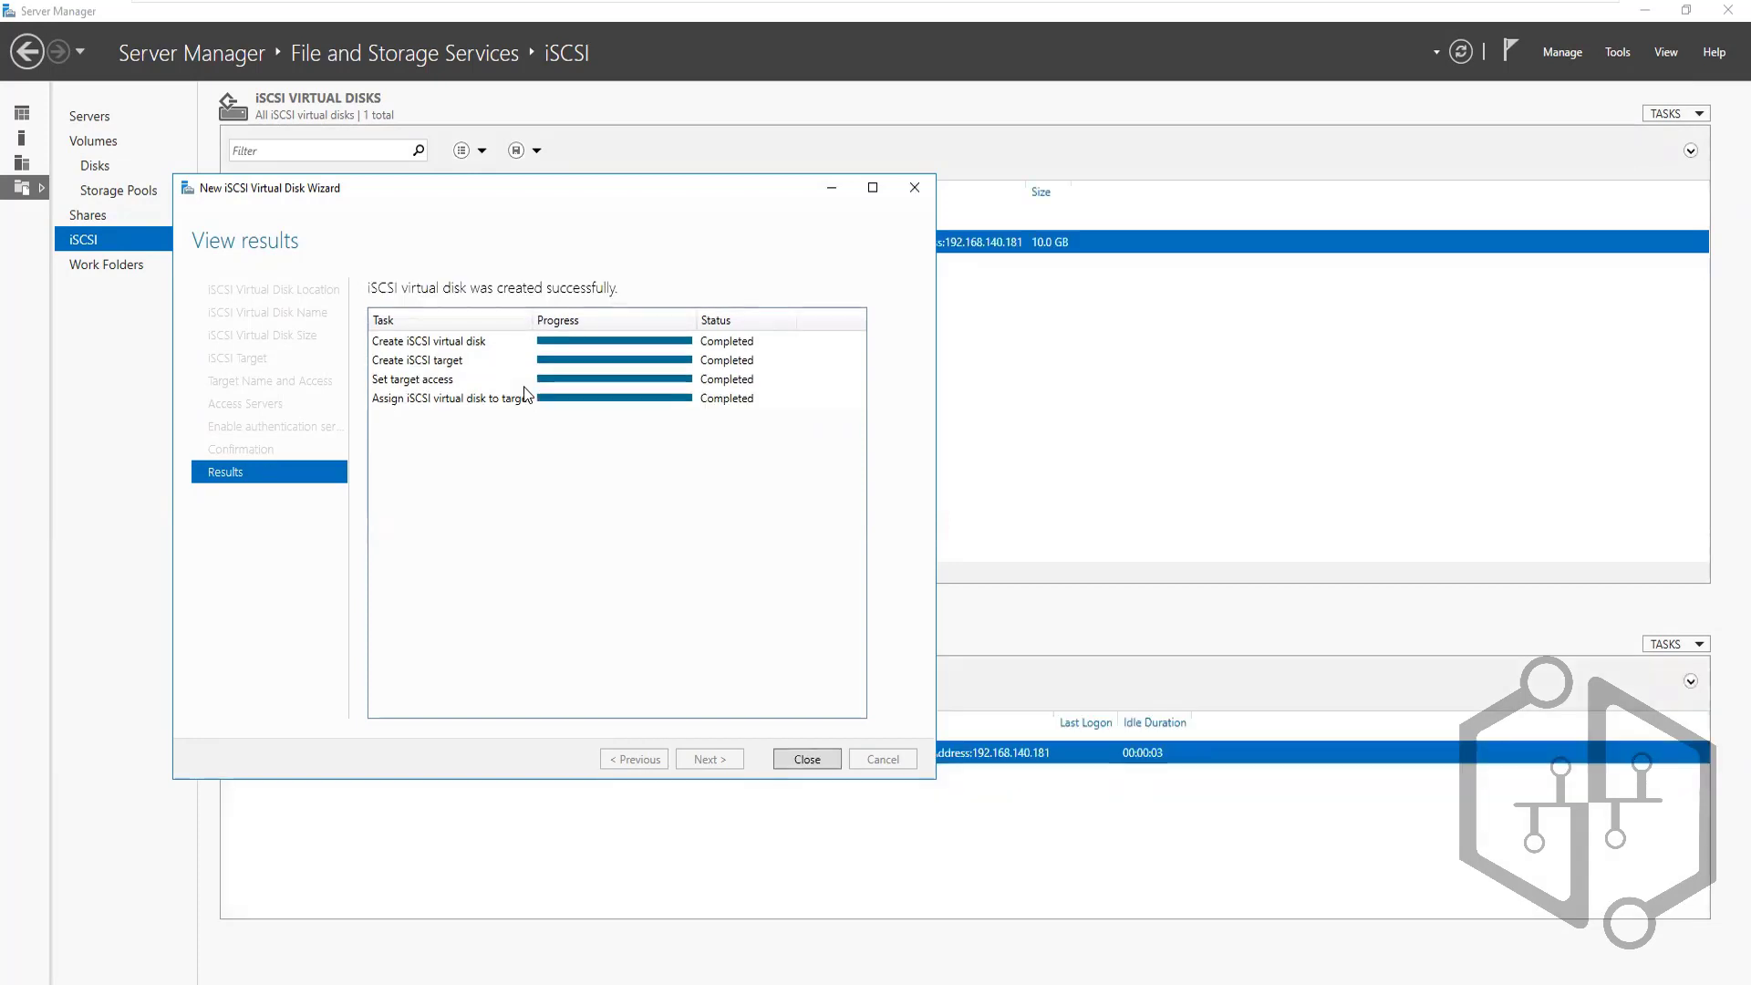
# Close the finished wizard so SharedSrorage.vhdx (10 GB) appears with target storagedisk
pyautogui.click(806, 759)
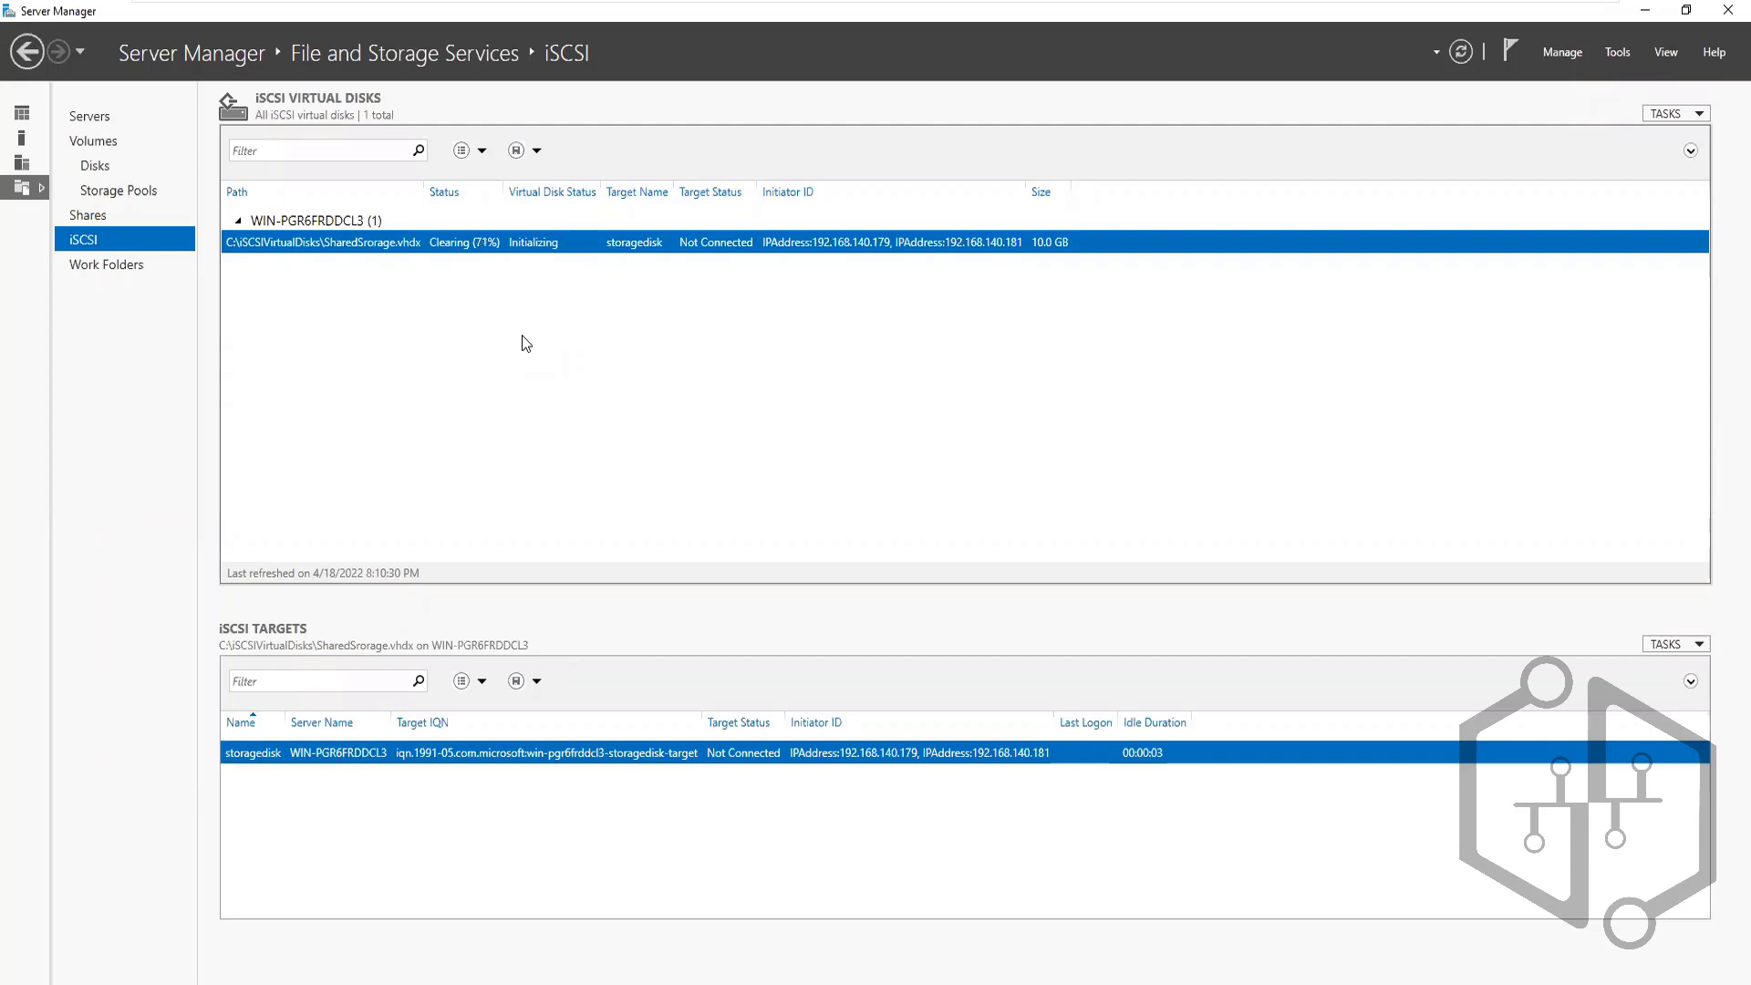
# Start a new iSCSI virtual disk stored on the C: volume
pyautogui.rightClick(791, 369)
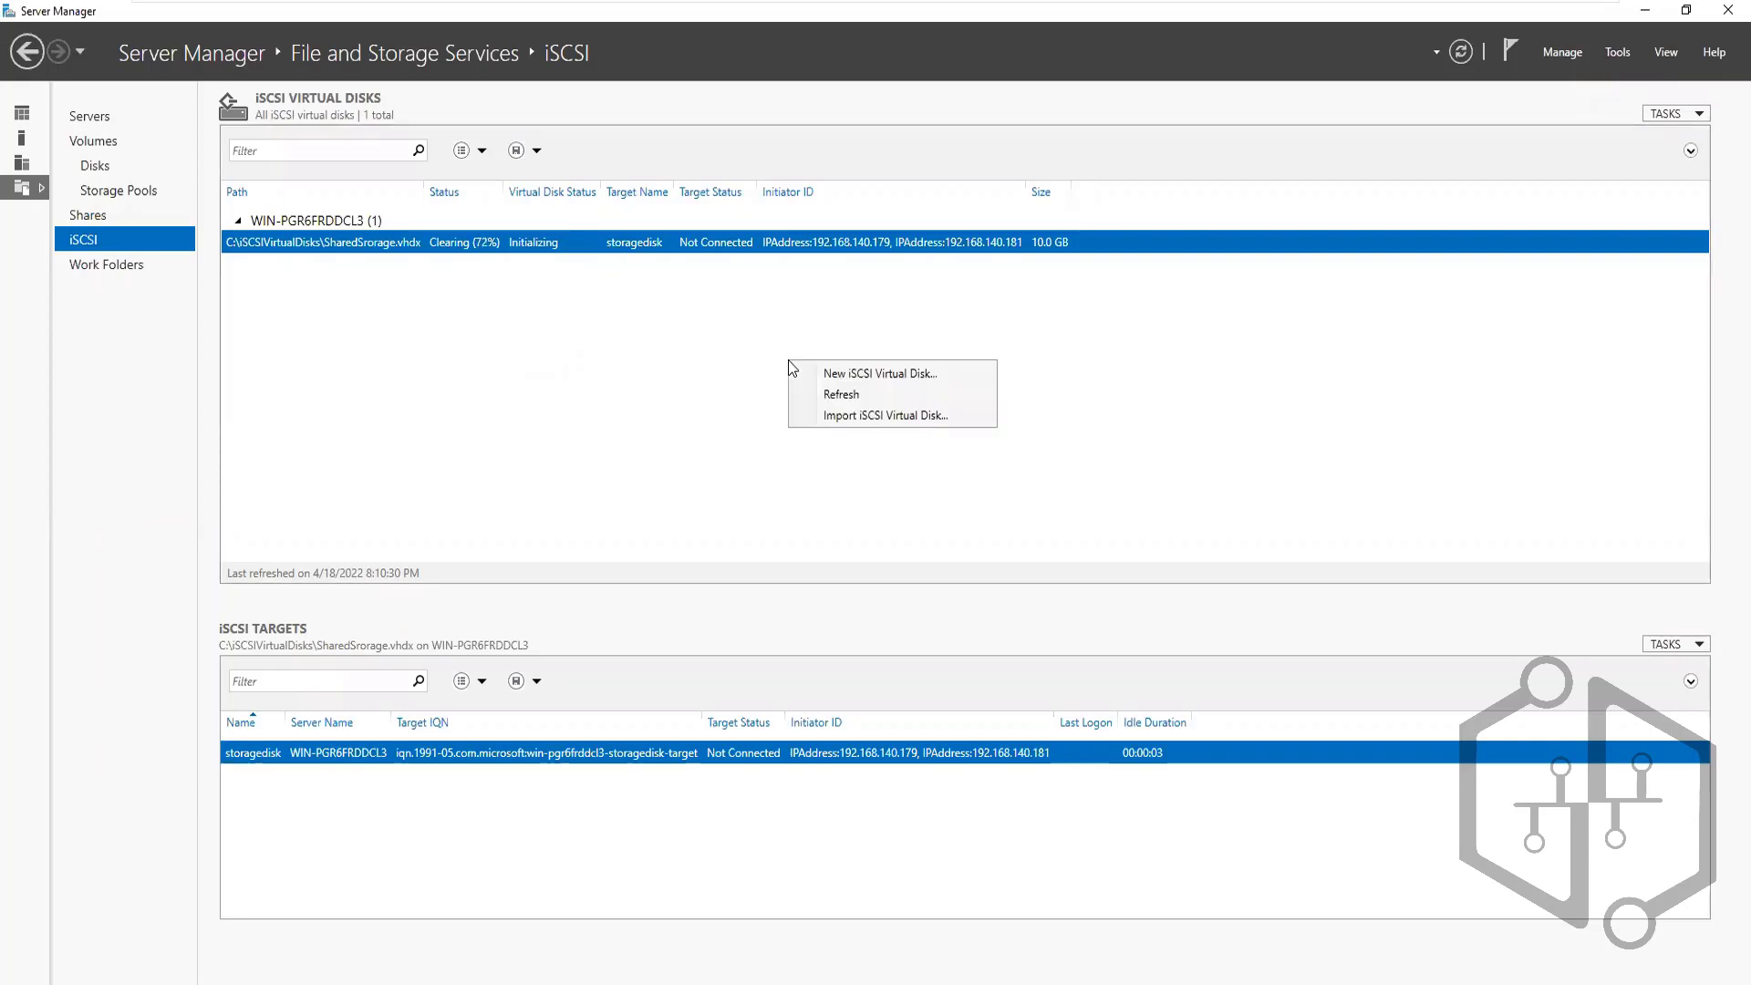
pyautogui.click(931, 367)
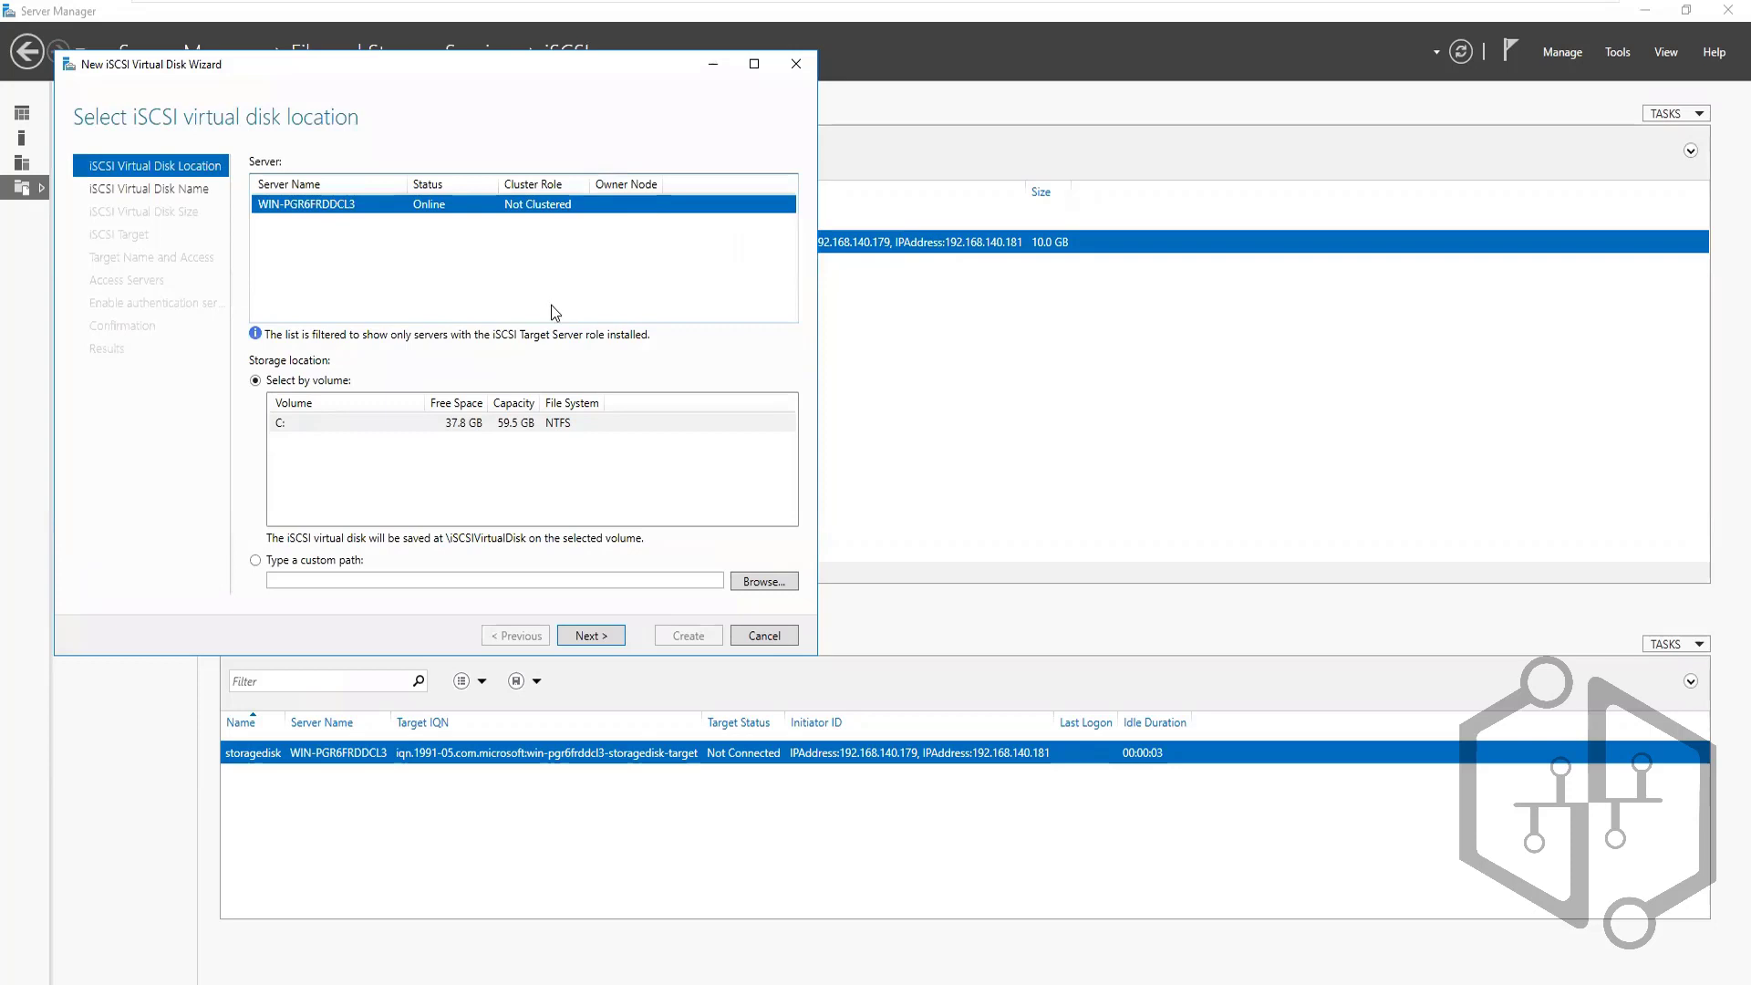
pyautogui.click(591, 635)
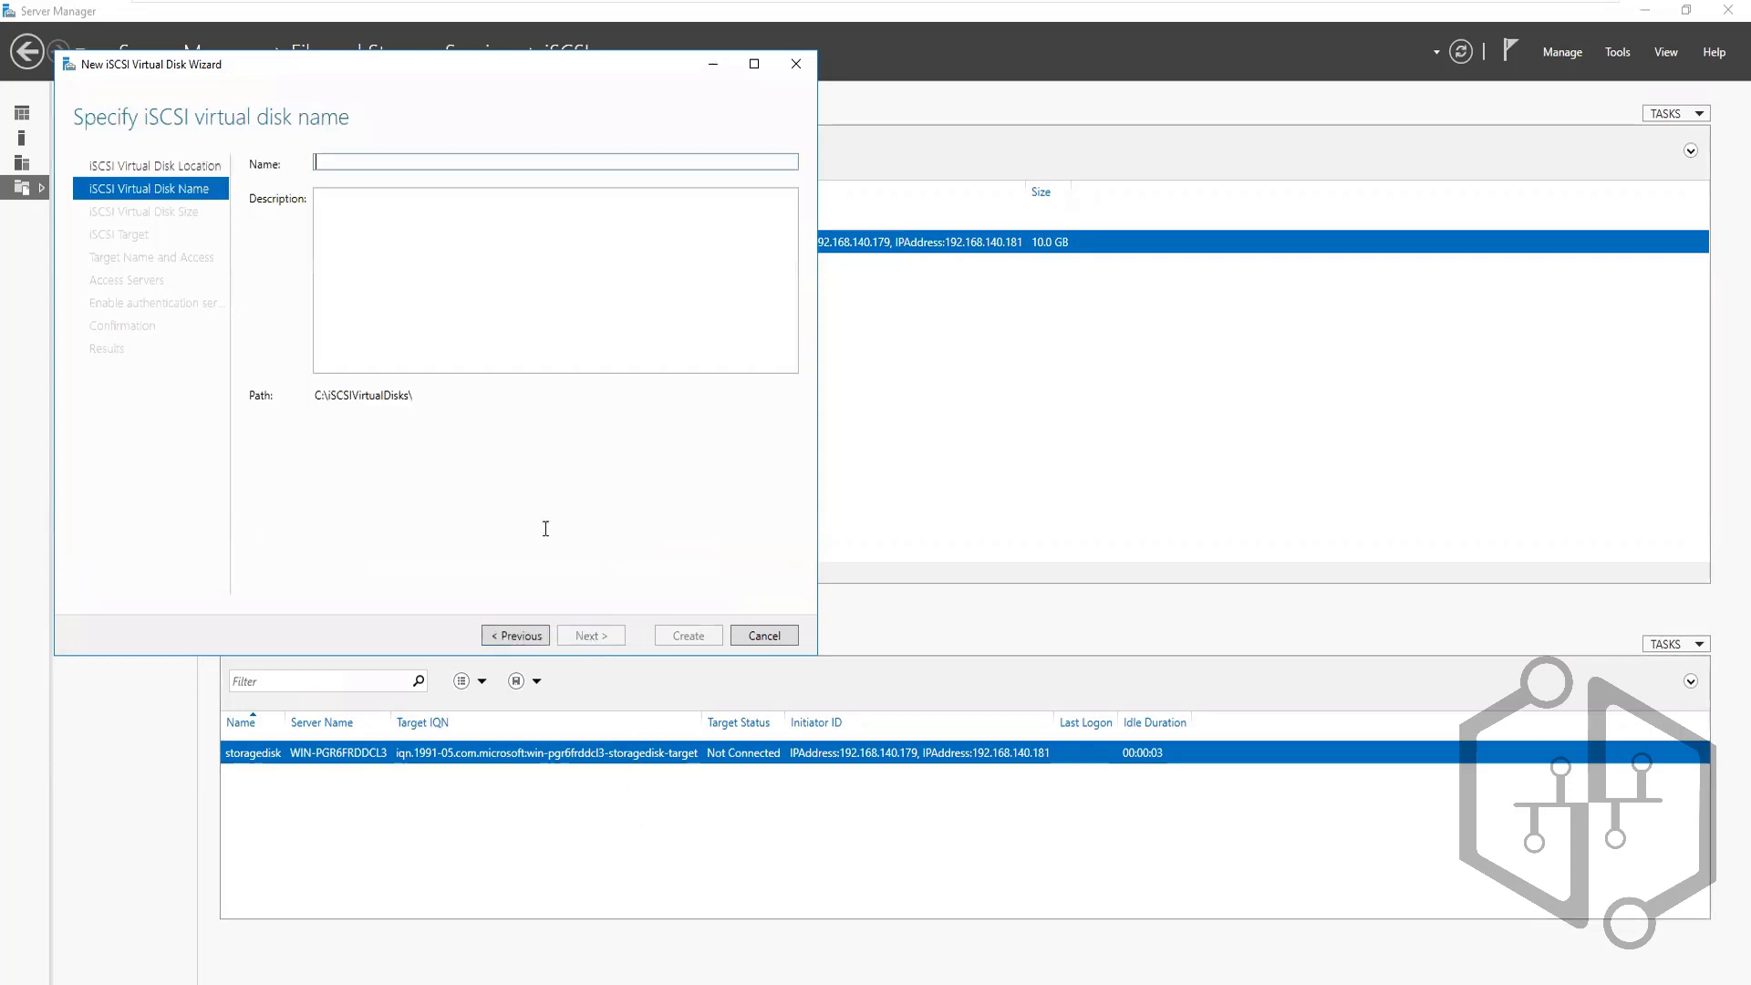
# Name the disk QUORUMDISK and make it 2 GB fixed size
pyautogui.click(344, 162)
pyautogui.write('QUORUM')
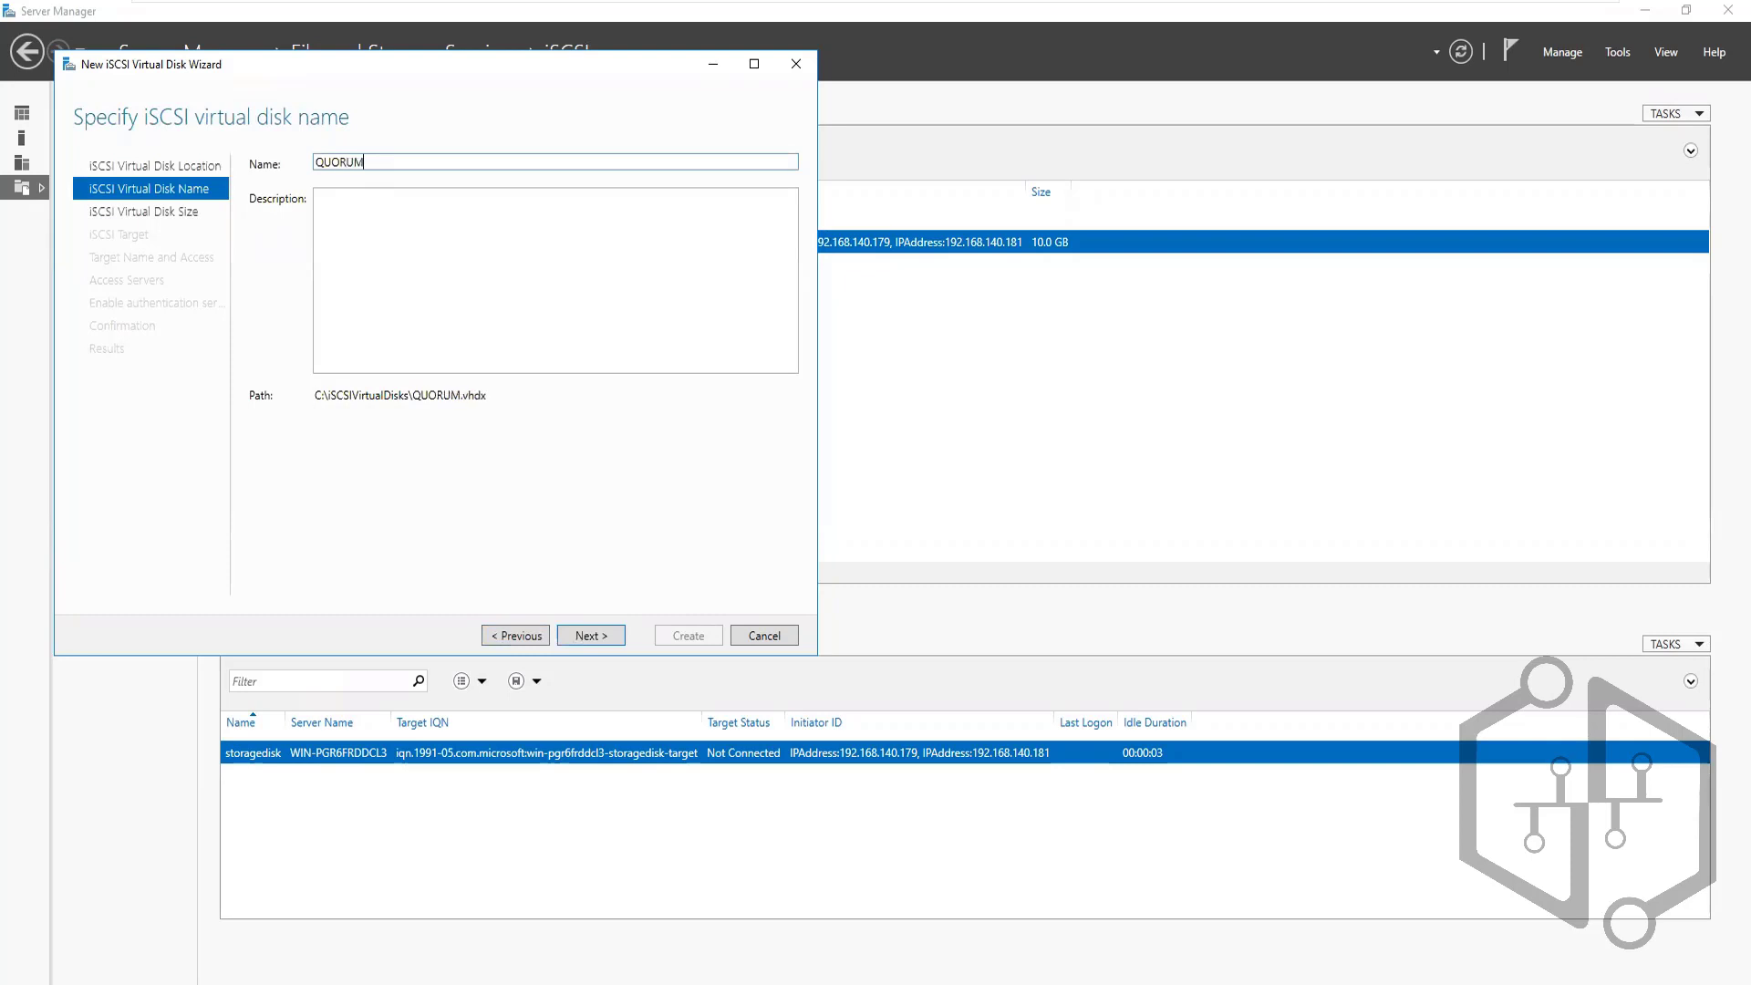
pyautogui.write('DISK')
pyautogui.click(599, 634)
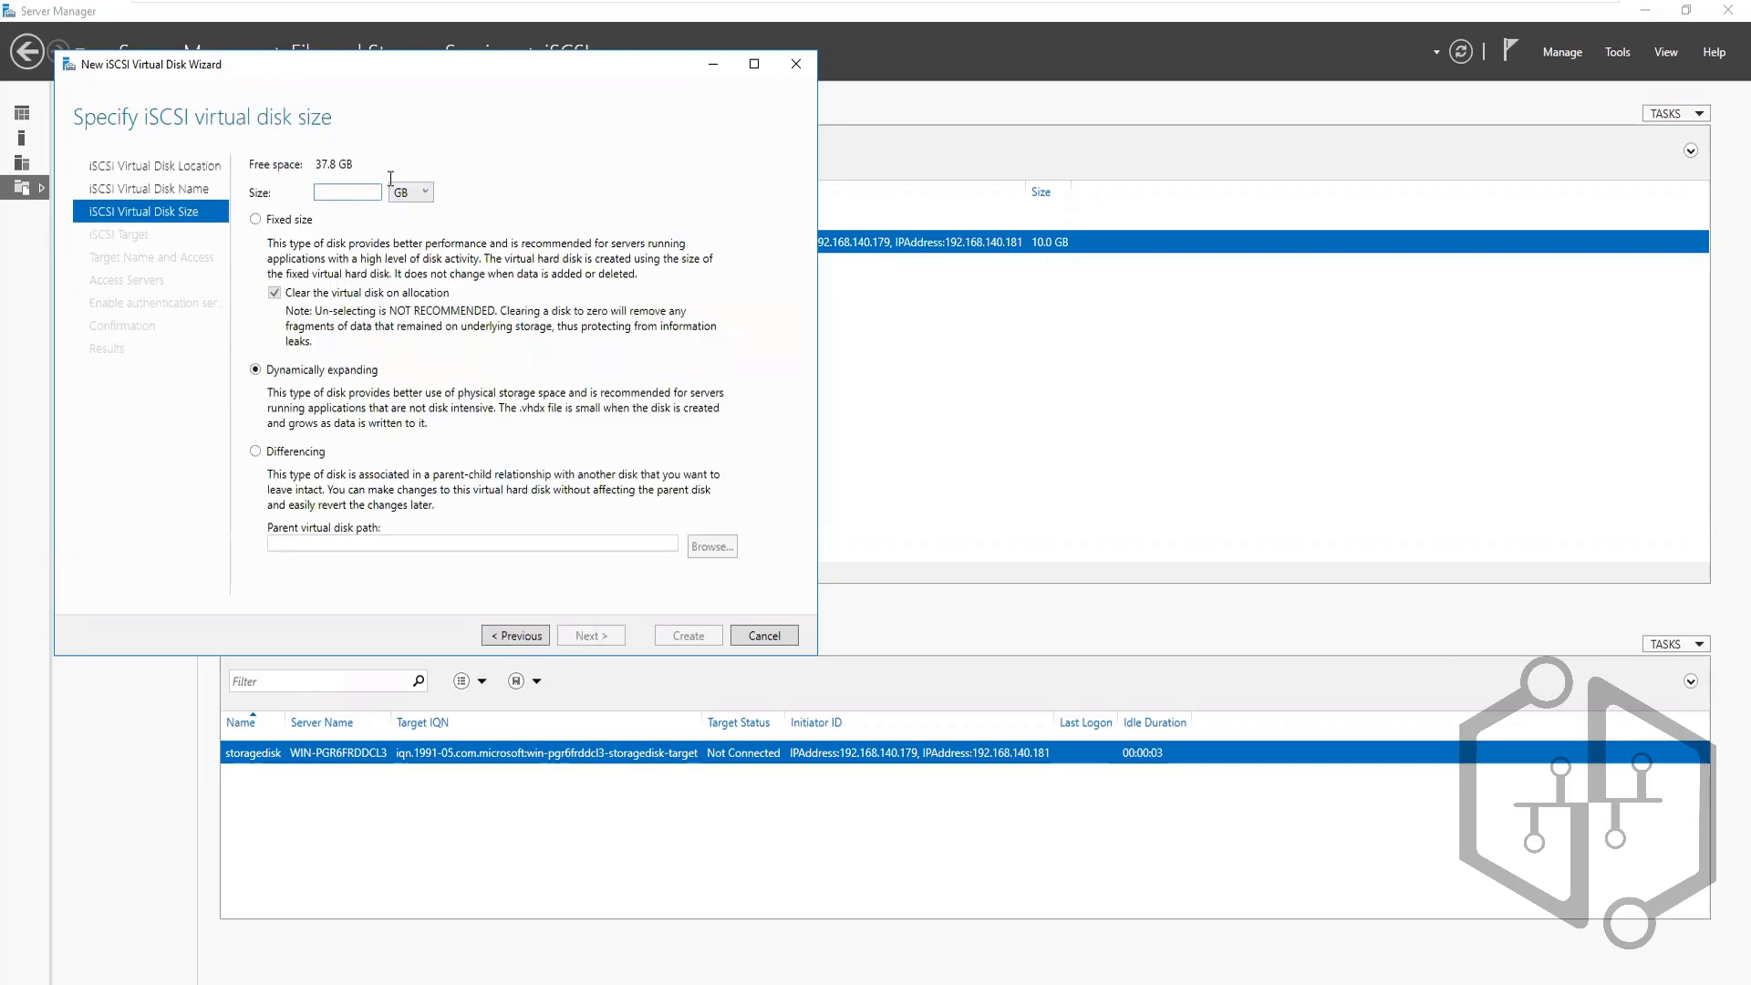
pyautogui.write('2')
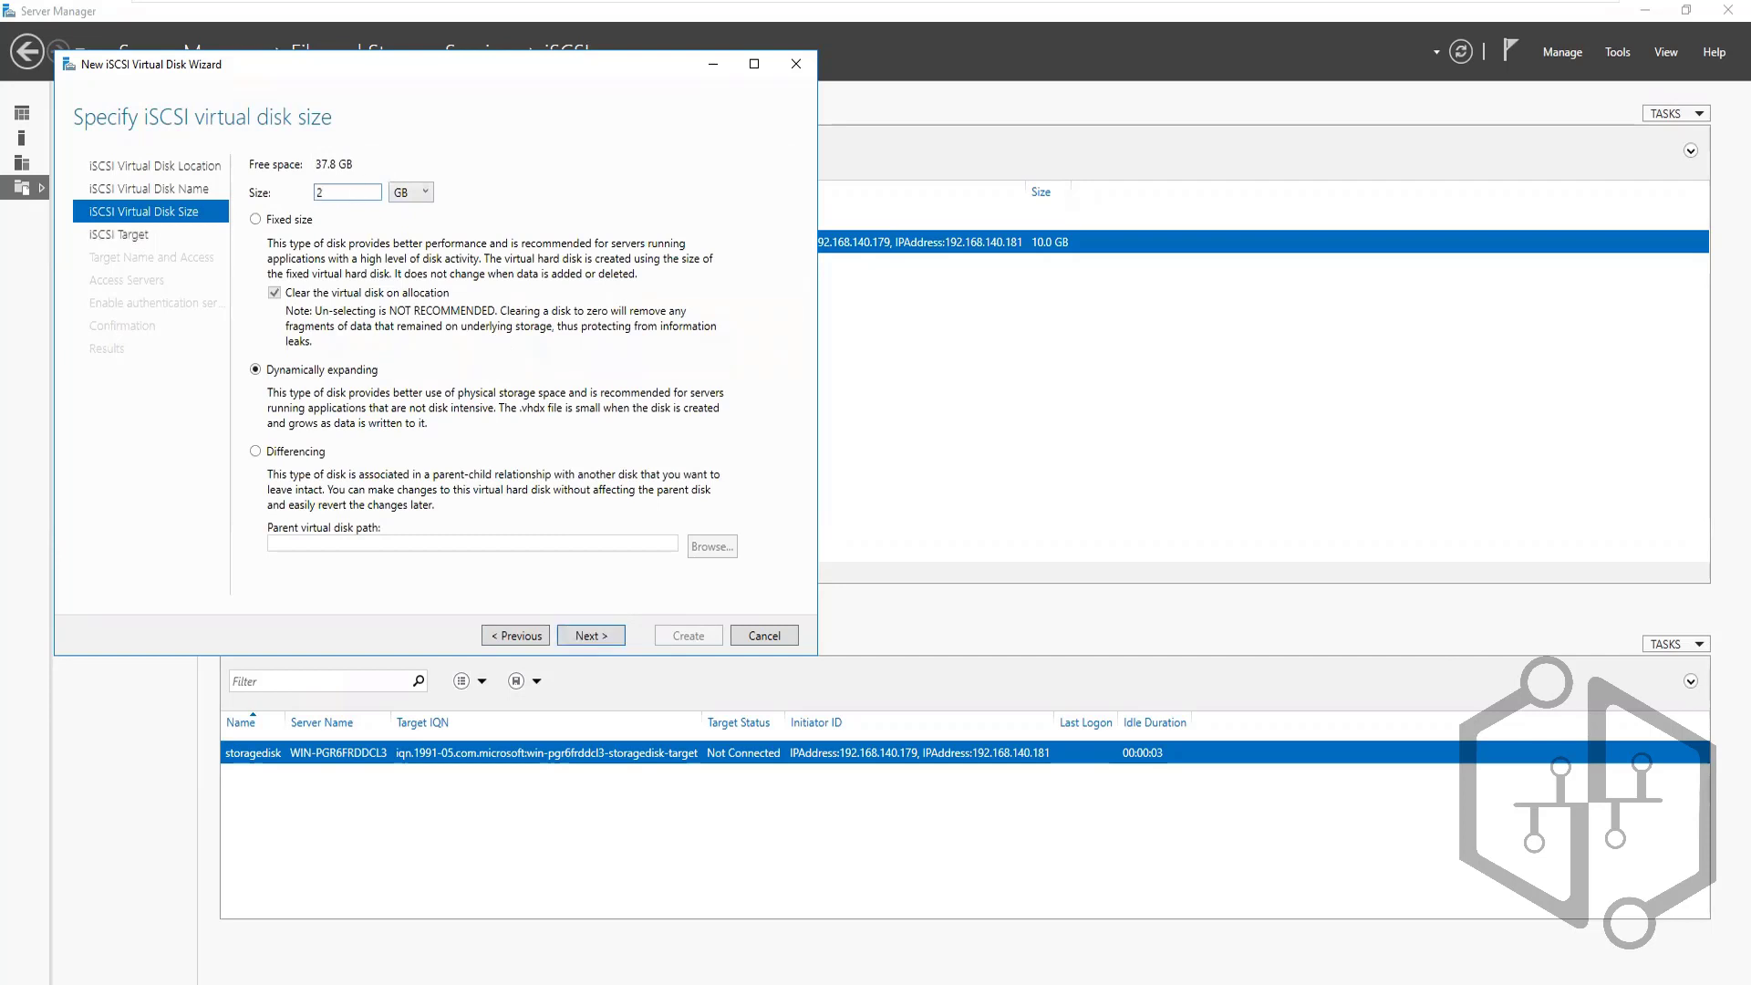
pyautogui.click(257, 219)
pyautogui.click(595, 635)
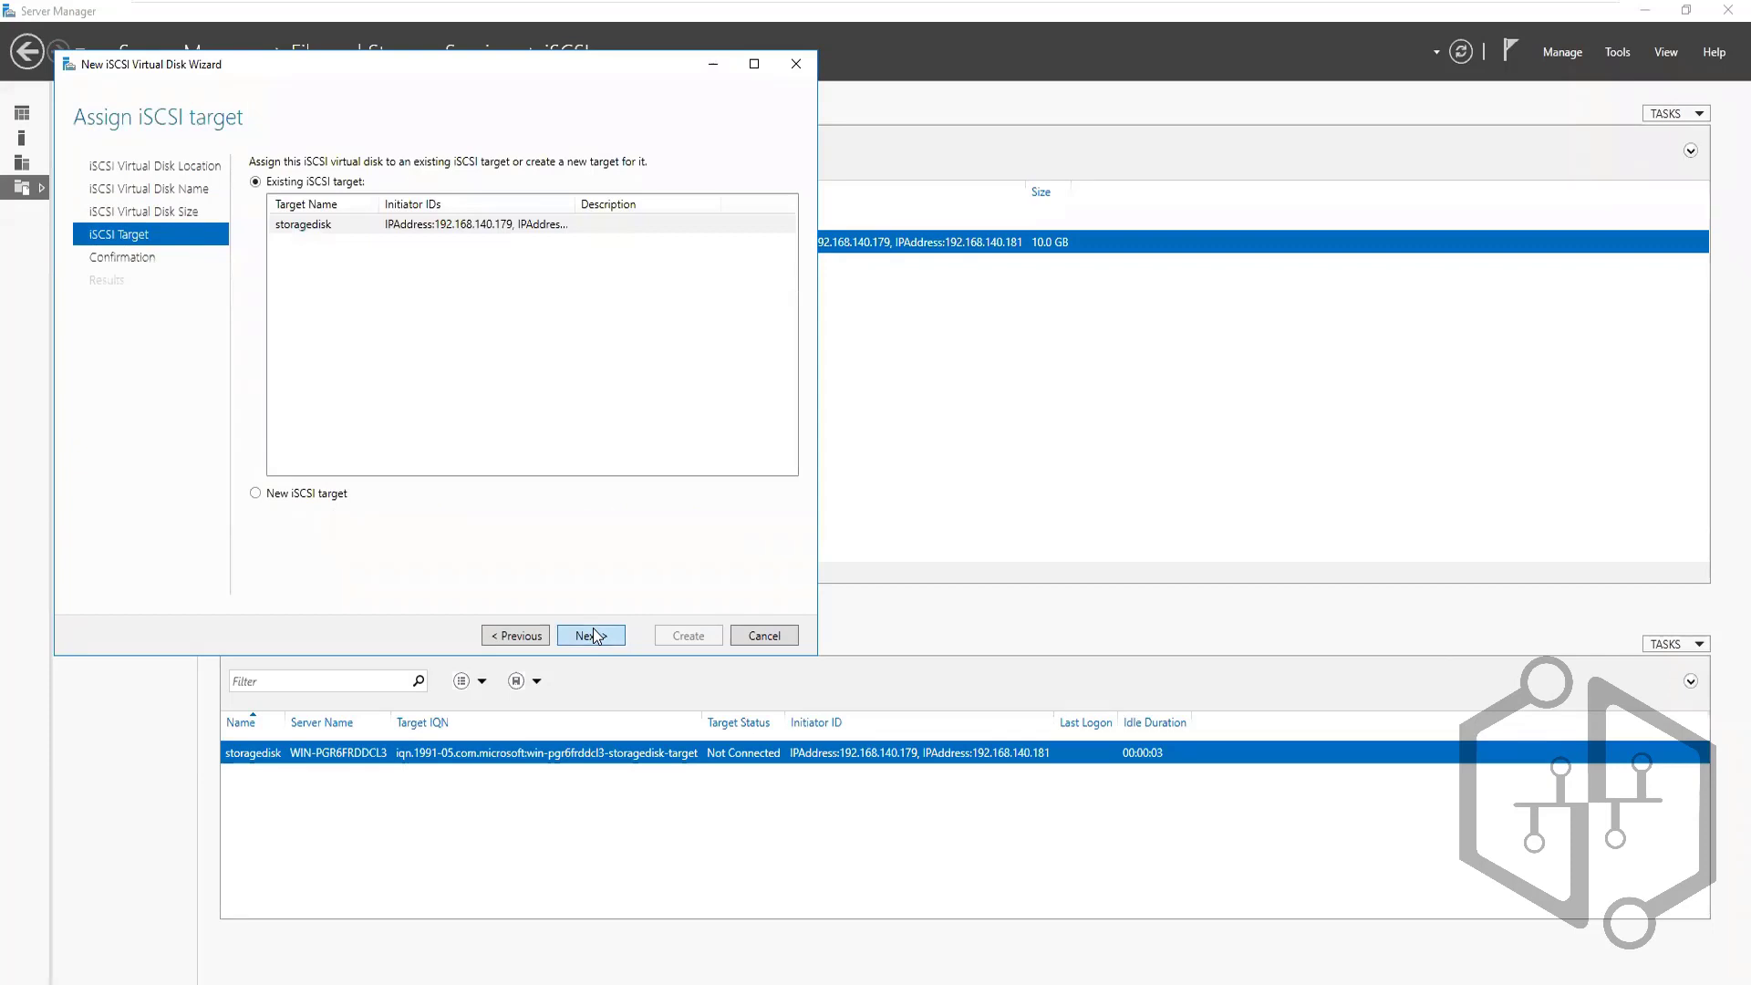
# Assign QUORUMDISK to the existing storagedisk target, create it, and close the wizard
pyautogui.click(257, 494)
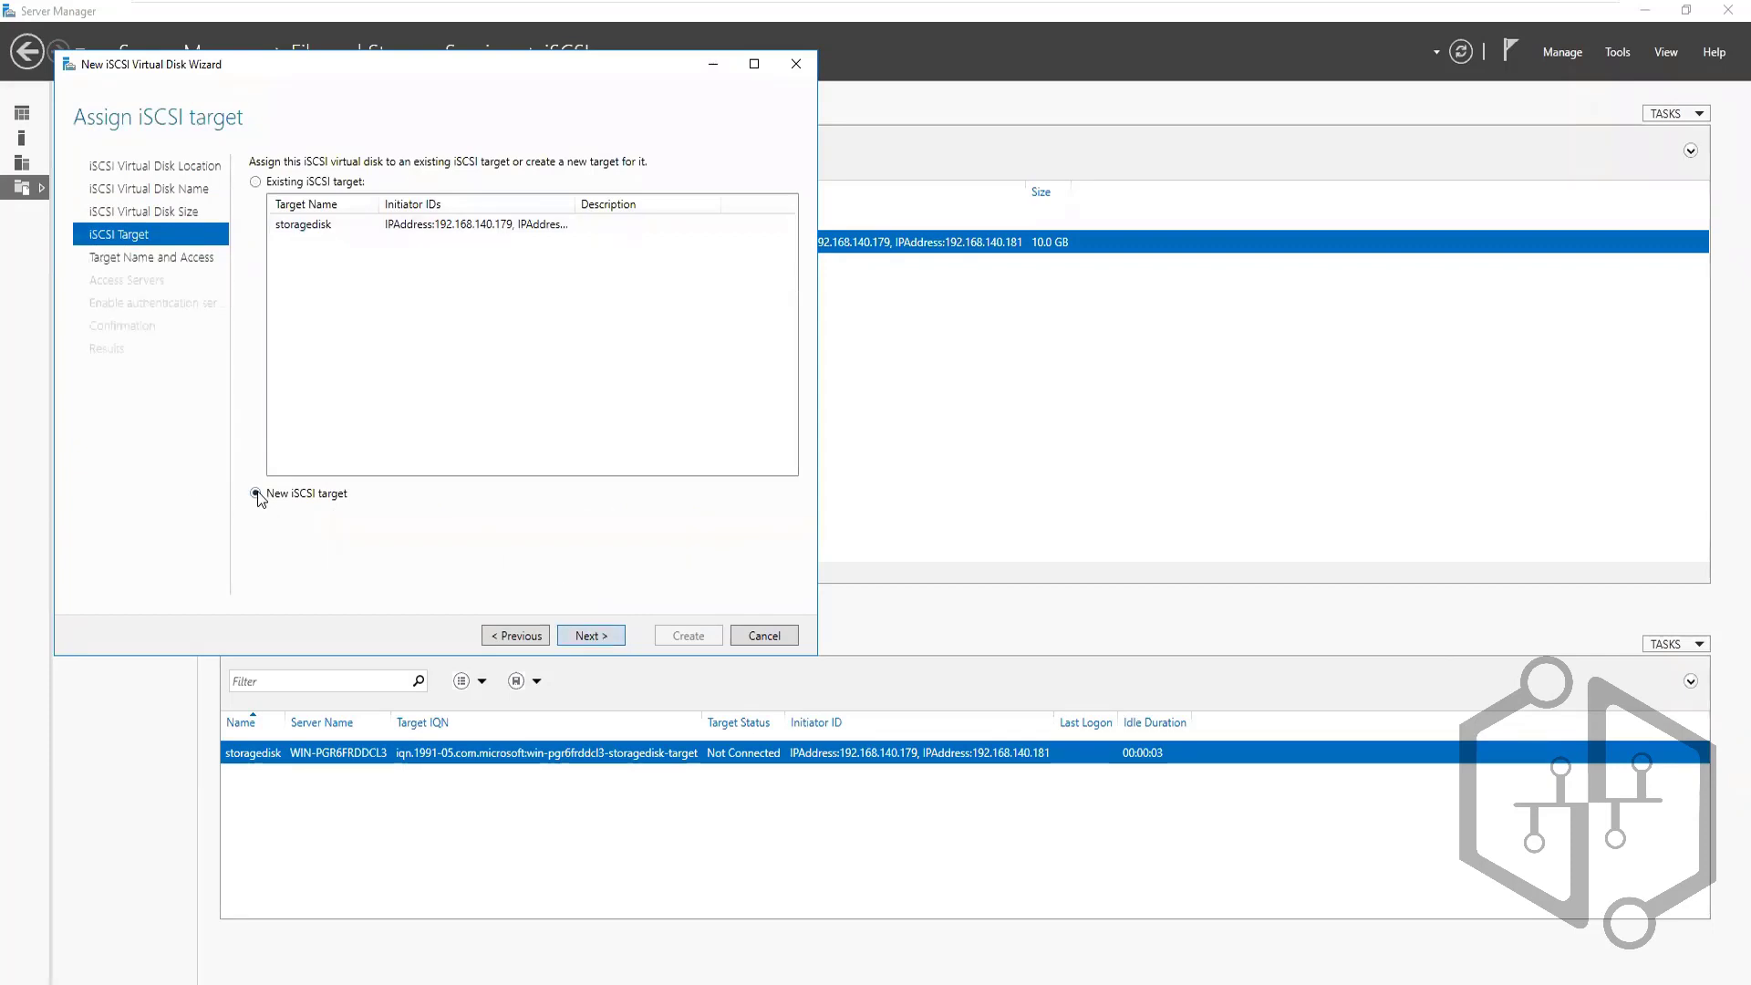
pyautogui.click(256, 183)
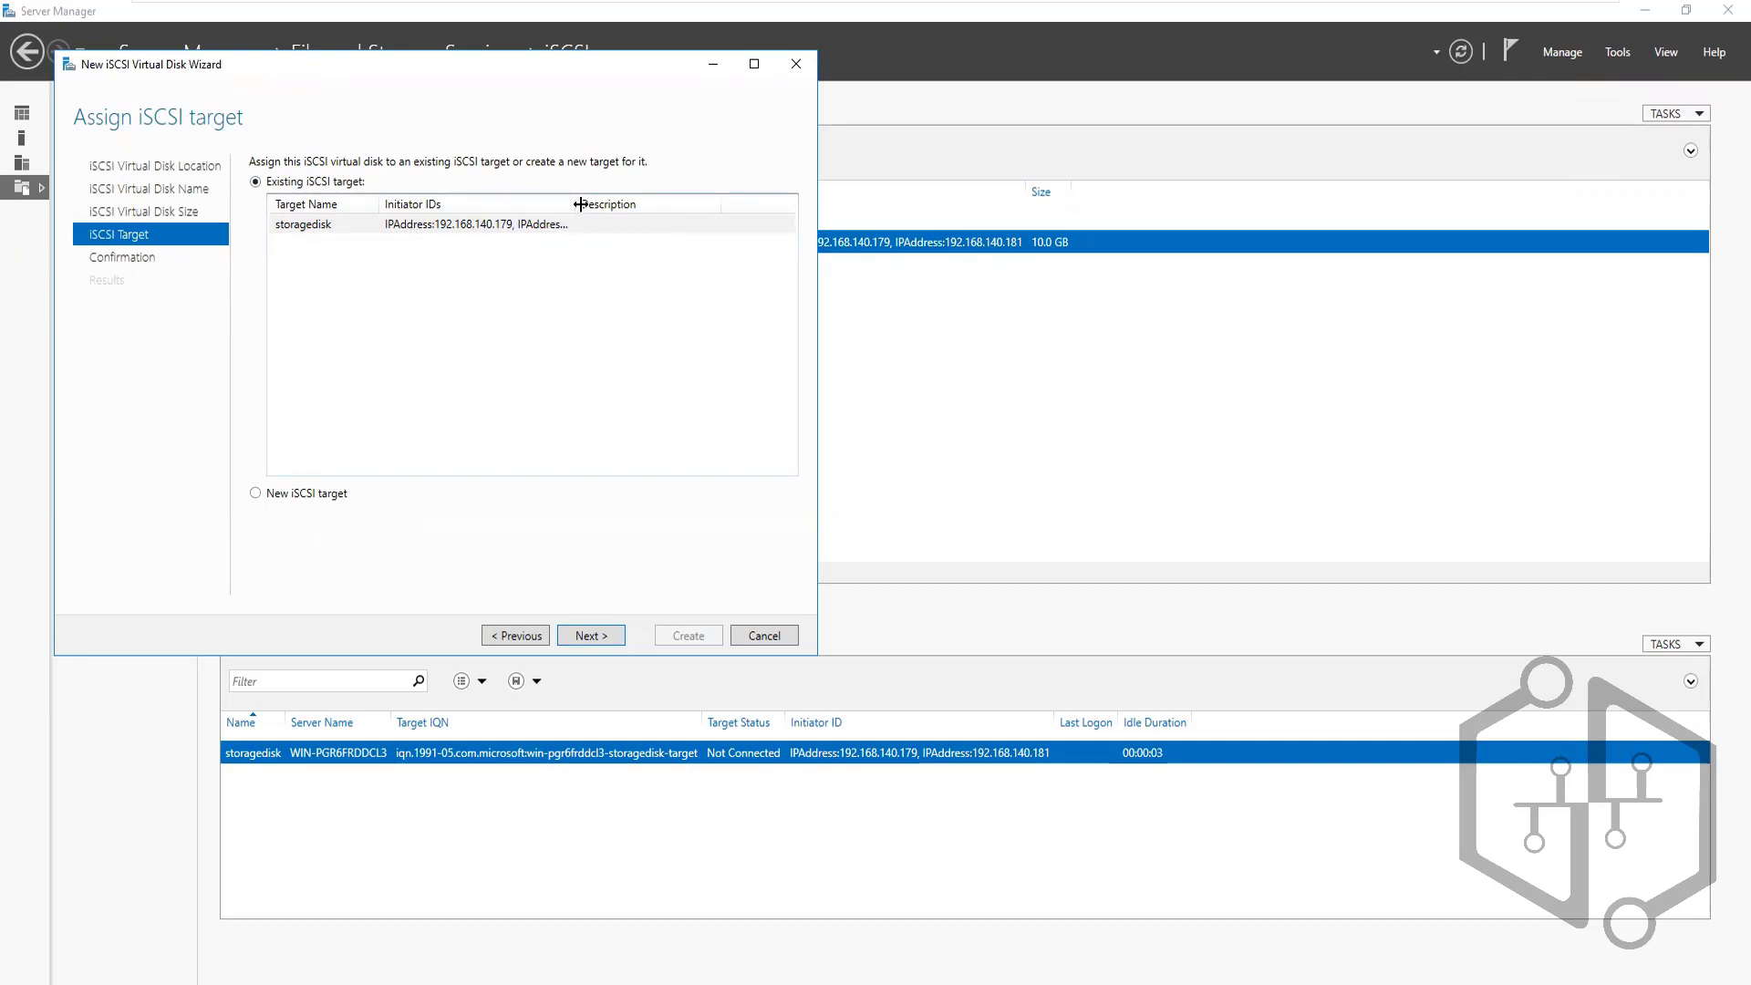
pyautogui.moveTo(580, 202); pyautogui.dragTo(719, 202)
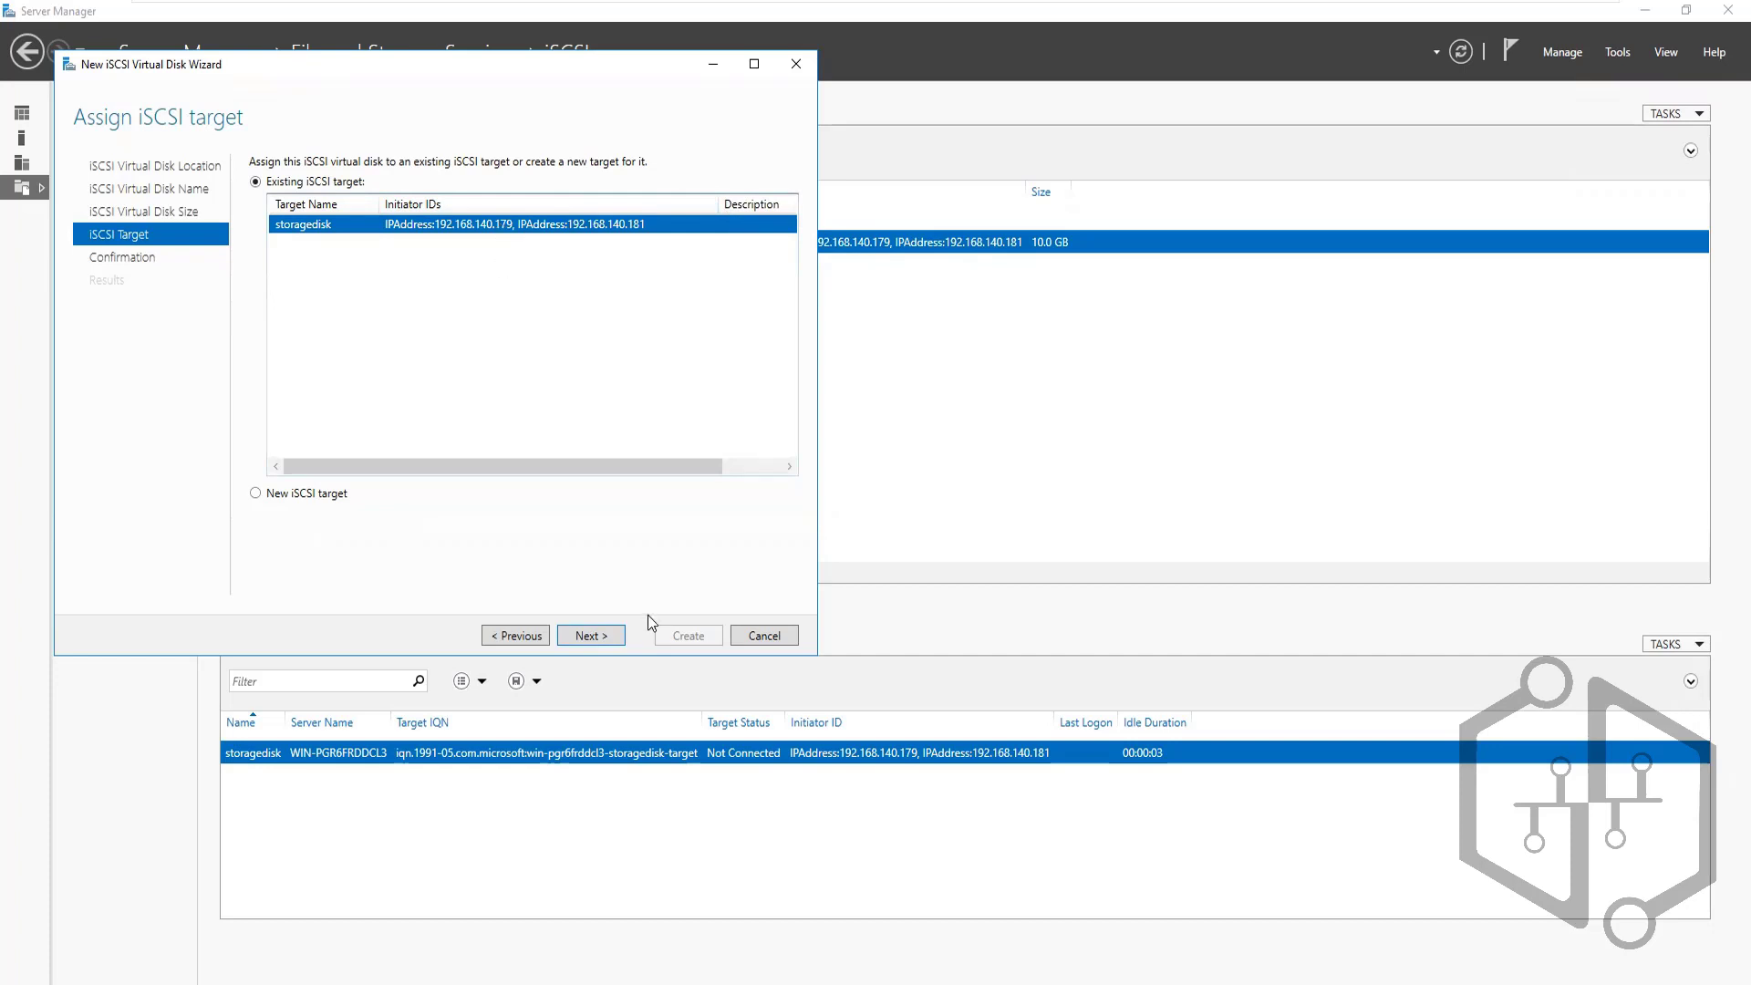
pyautogui.click(600, 644)
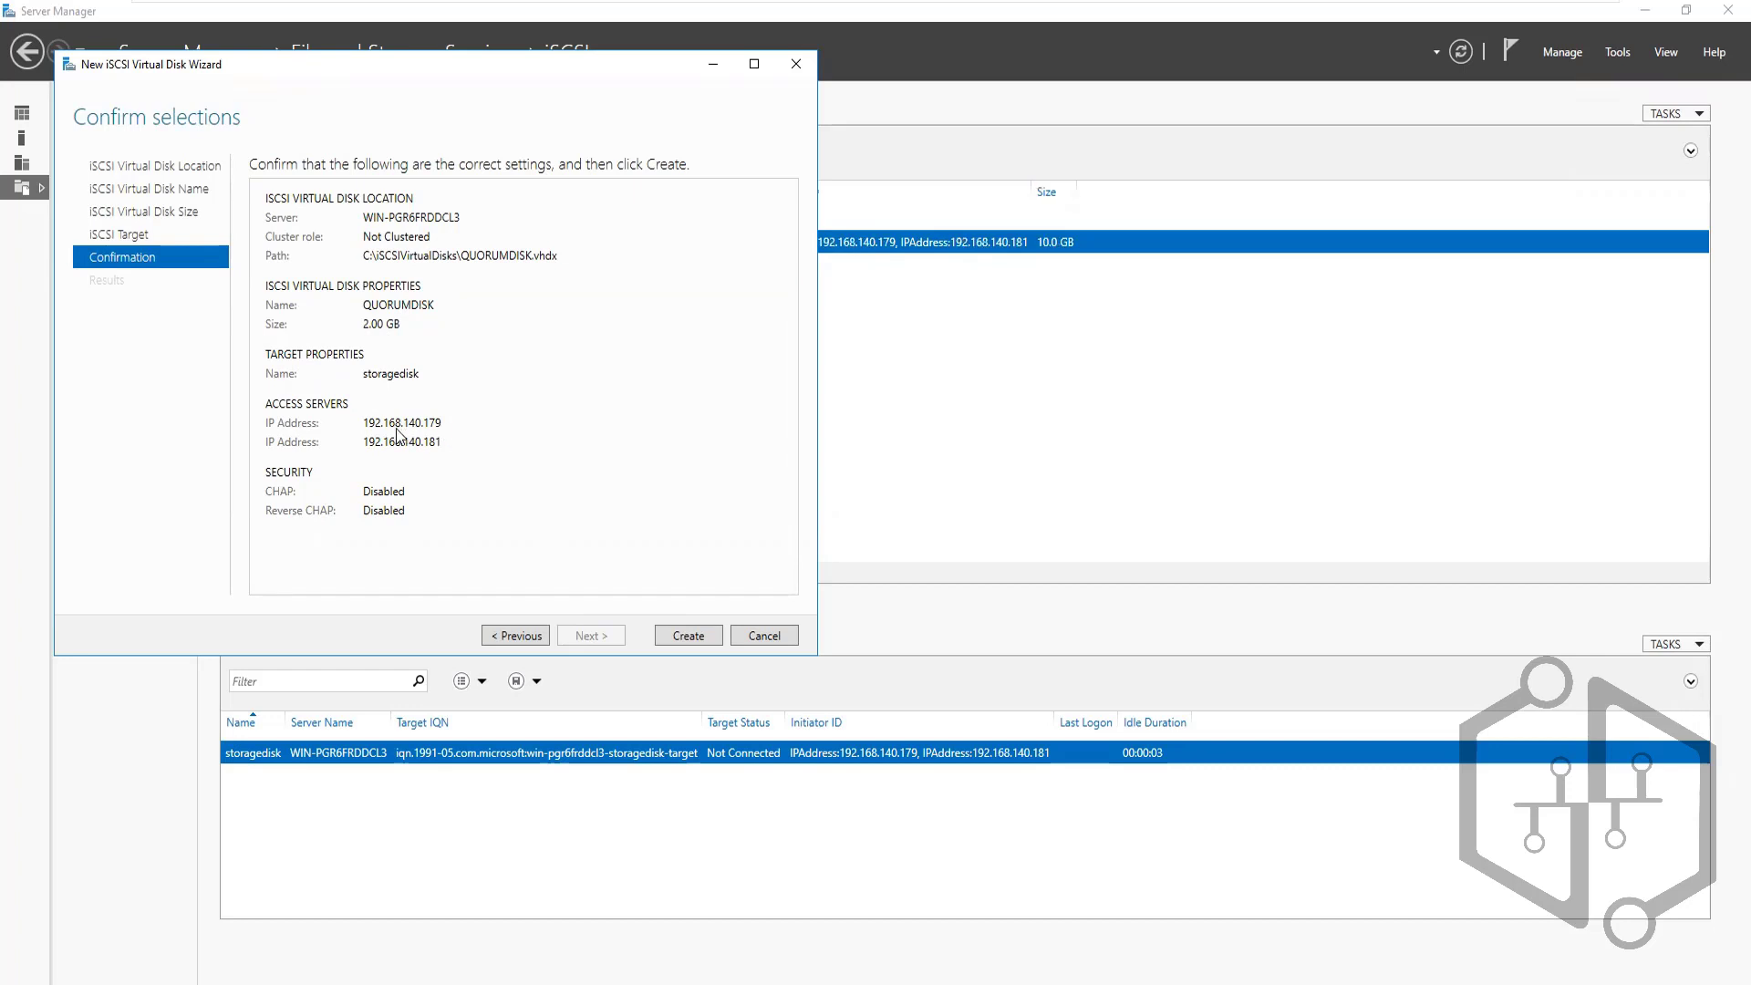
pyautogui.click(688, 636)
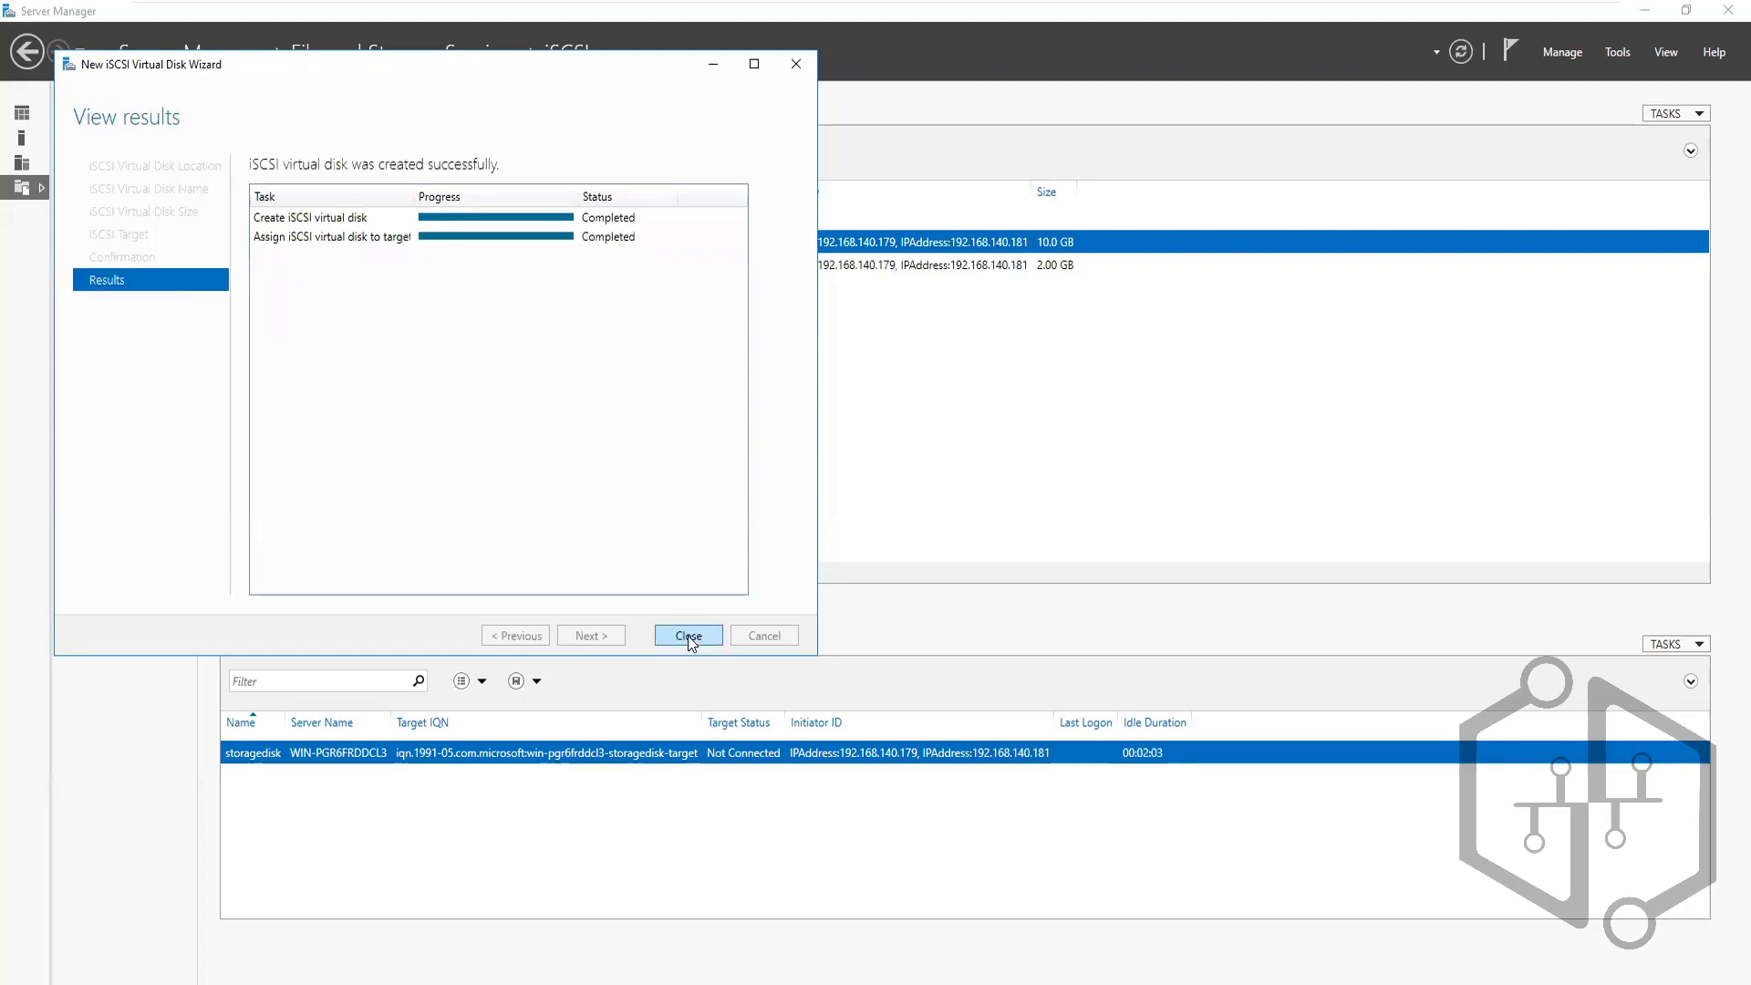
pyautogui.click(688, 636)
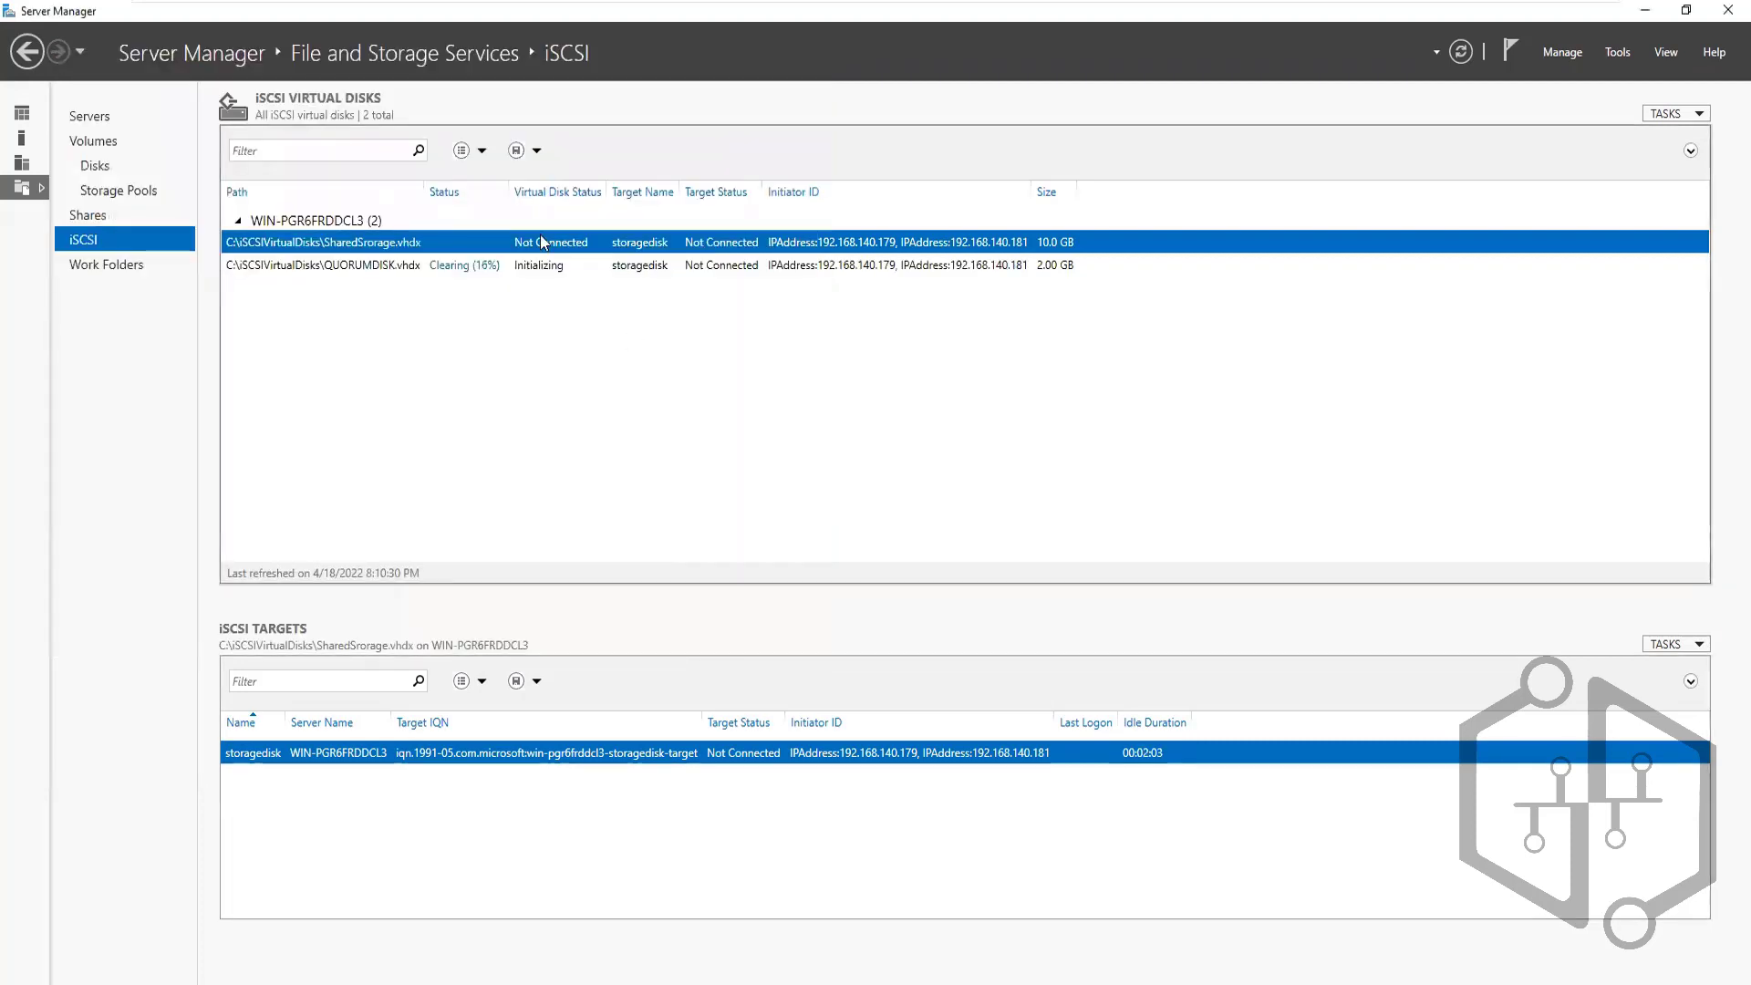
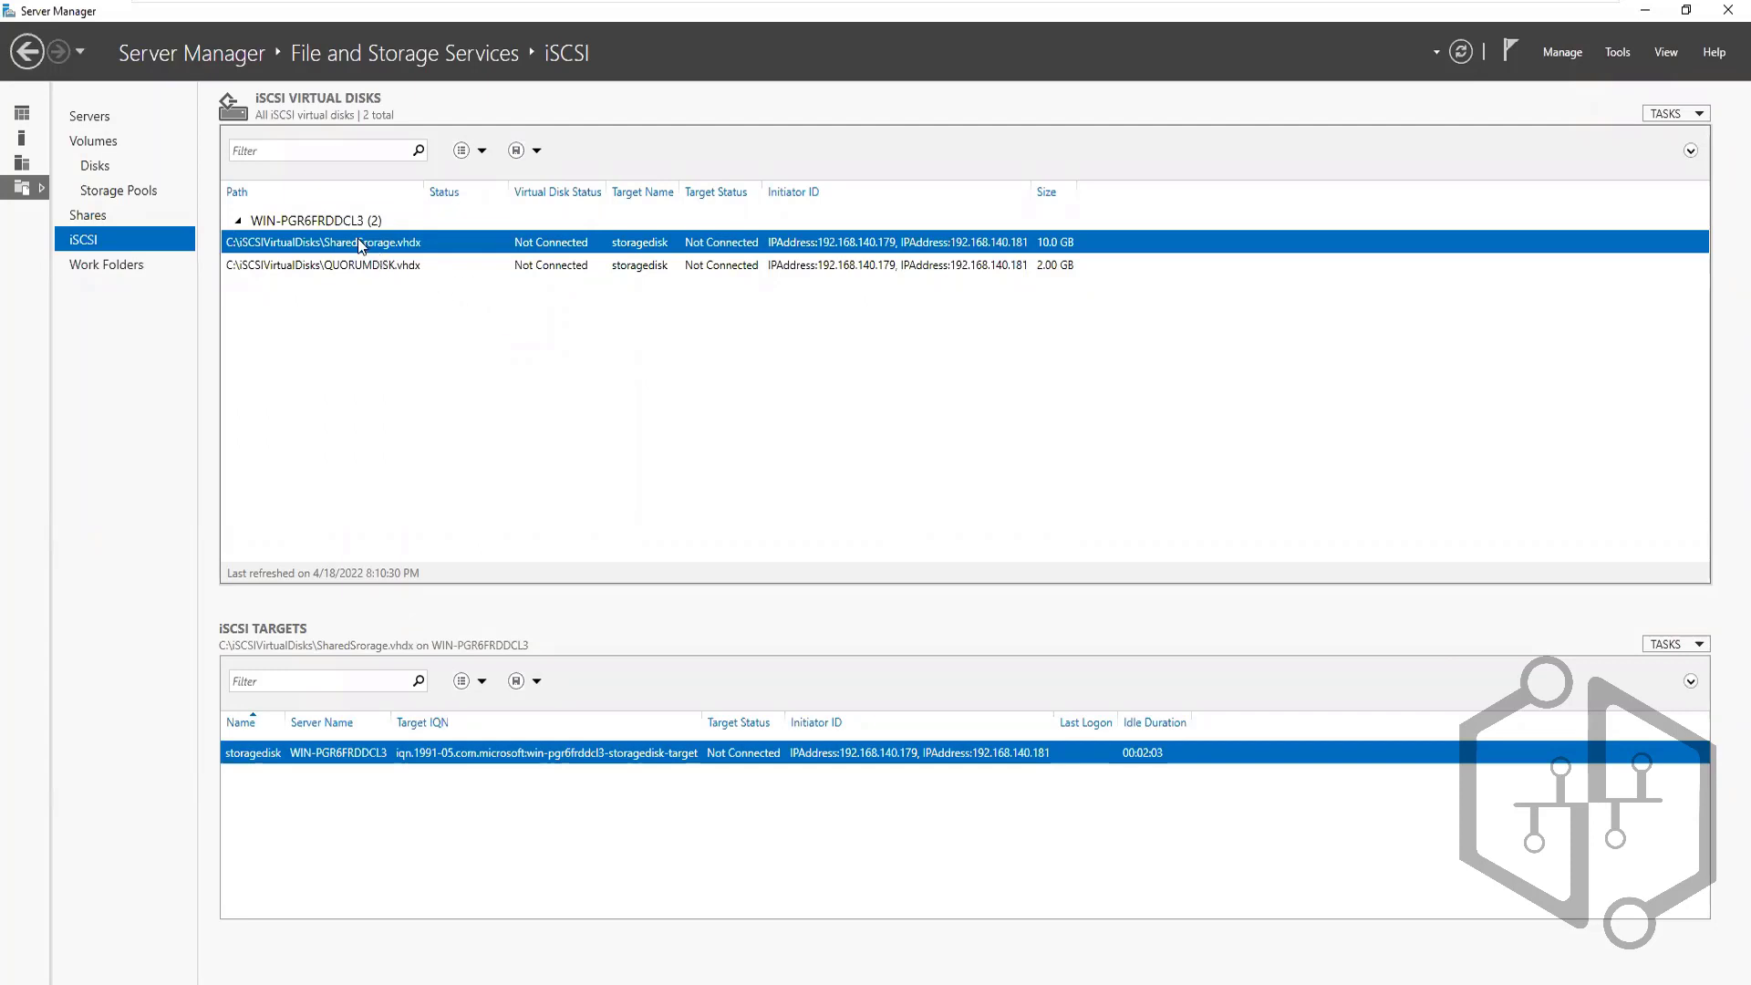
# Compare the QUORUMDISK and SharedSrorage virtual disks to confirm both use the storagedisk target
pyautogui.click(372, 271)
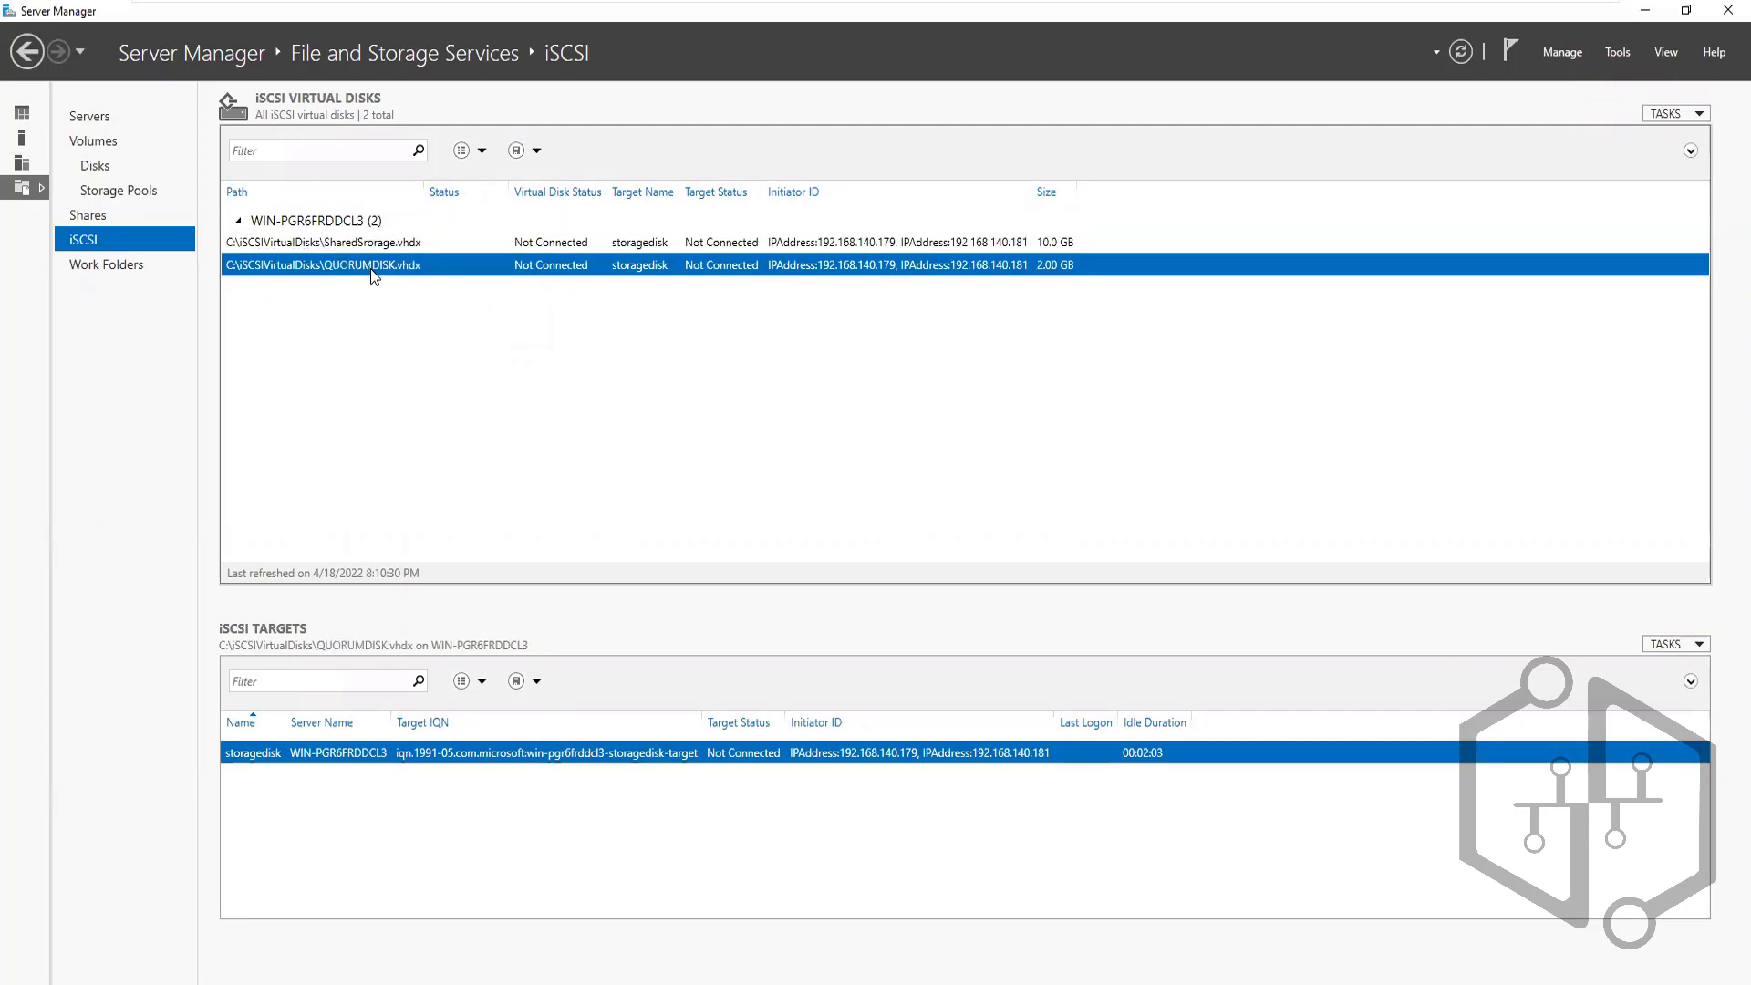
pyautogui.click(364, 242)
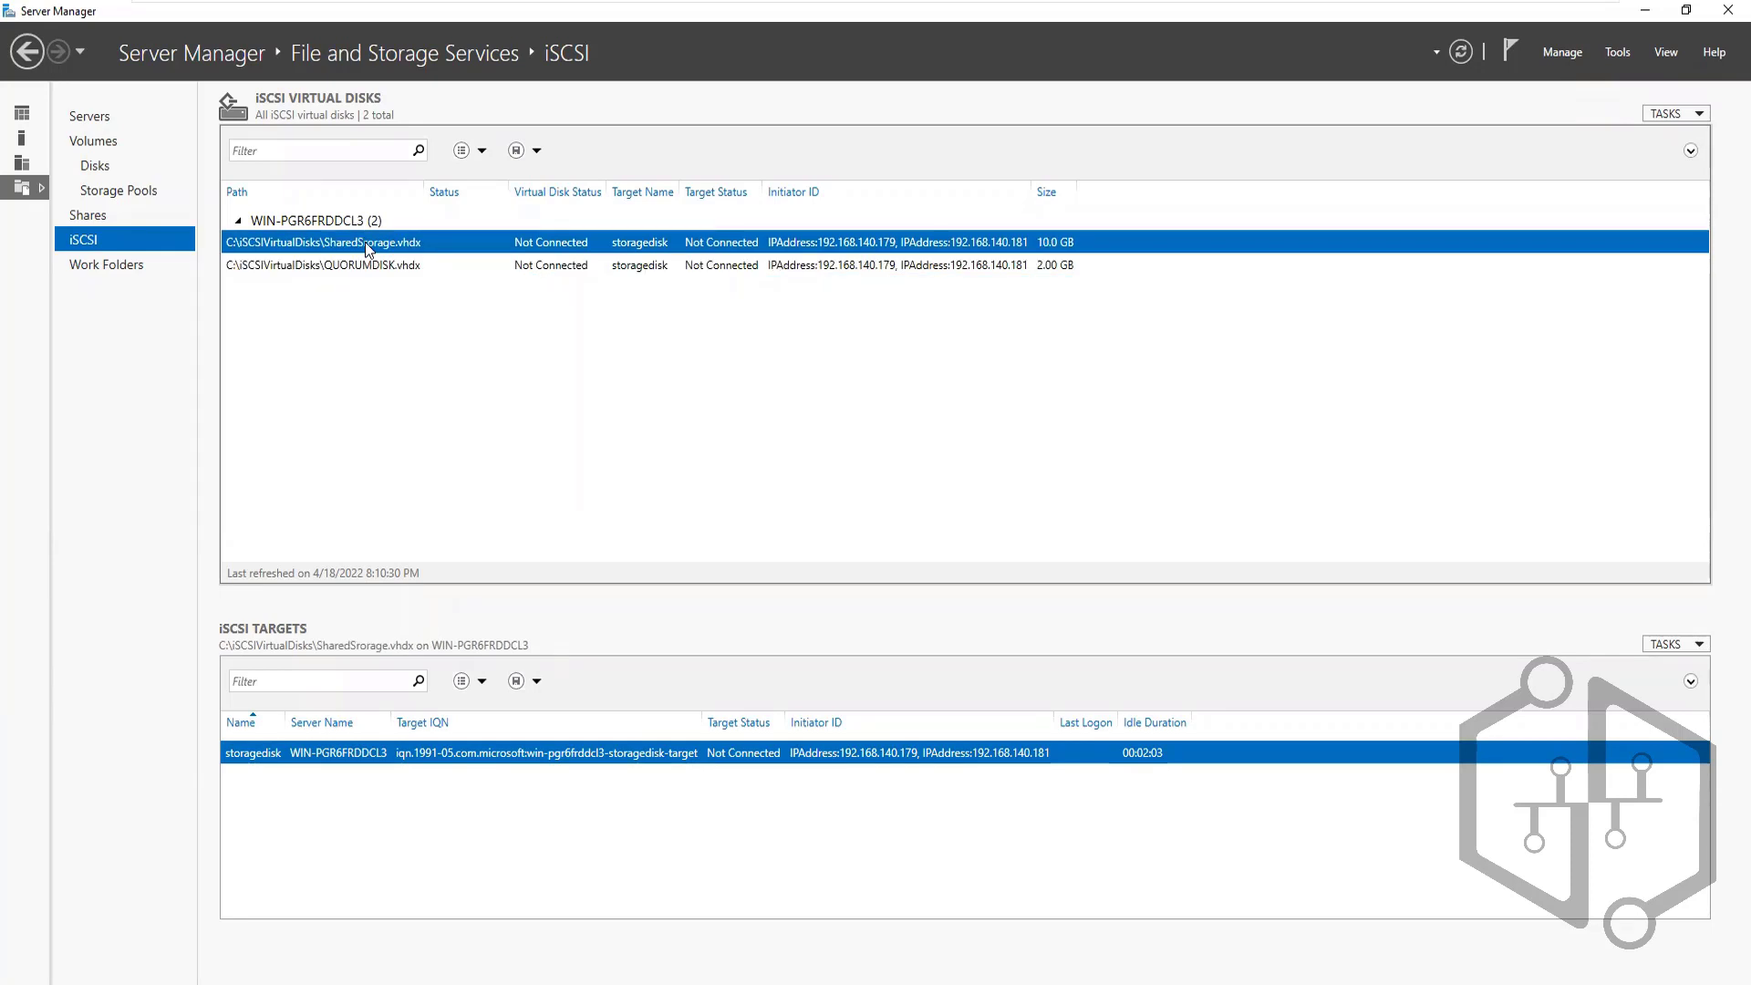
pyautogui.click(372, 262)
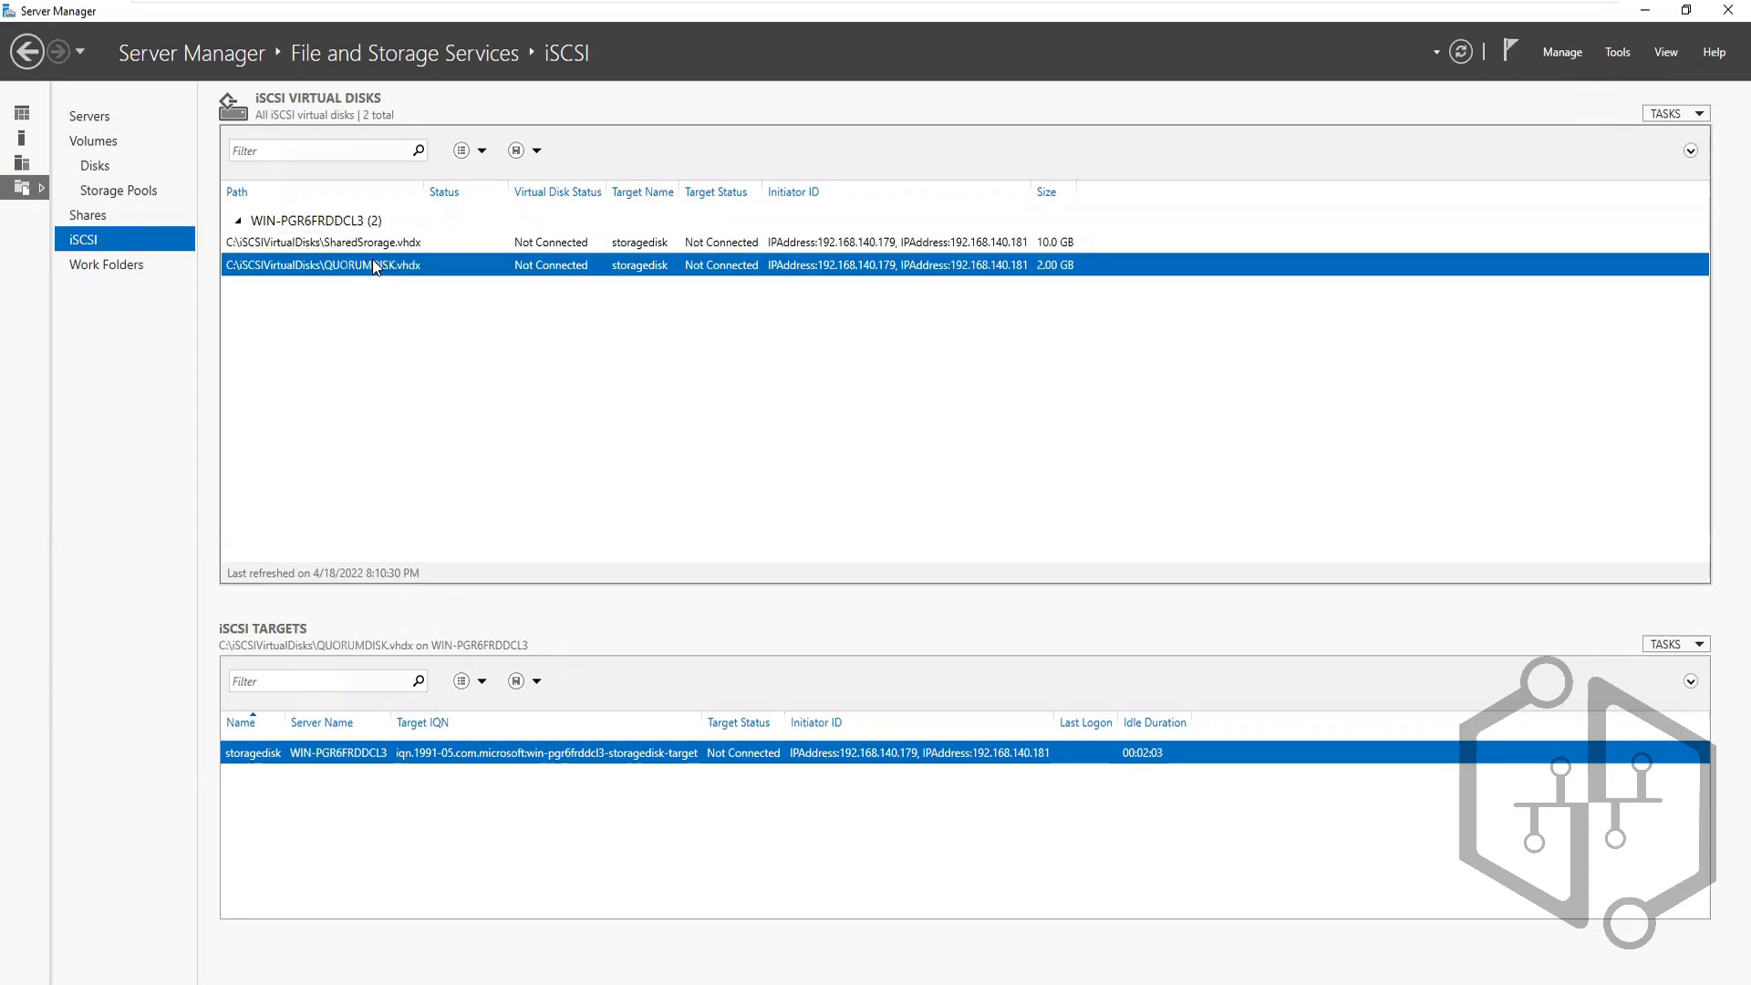
pyautogui.moveTo(1103, 4)
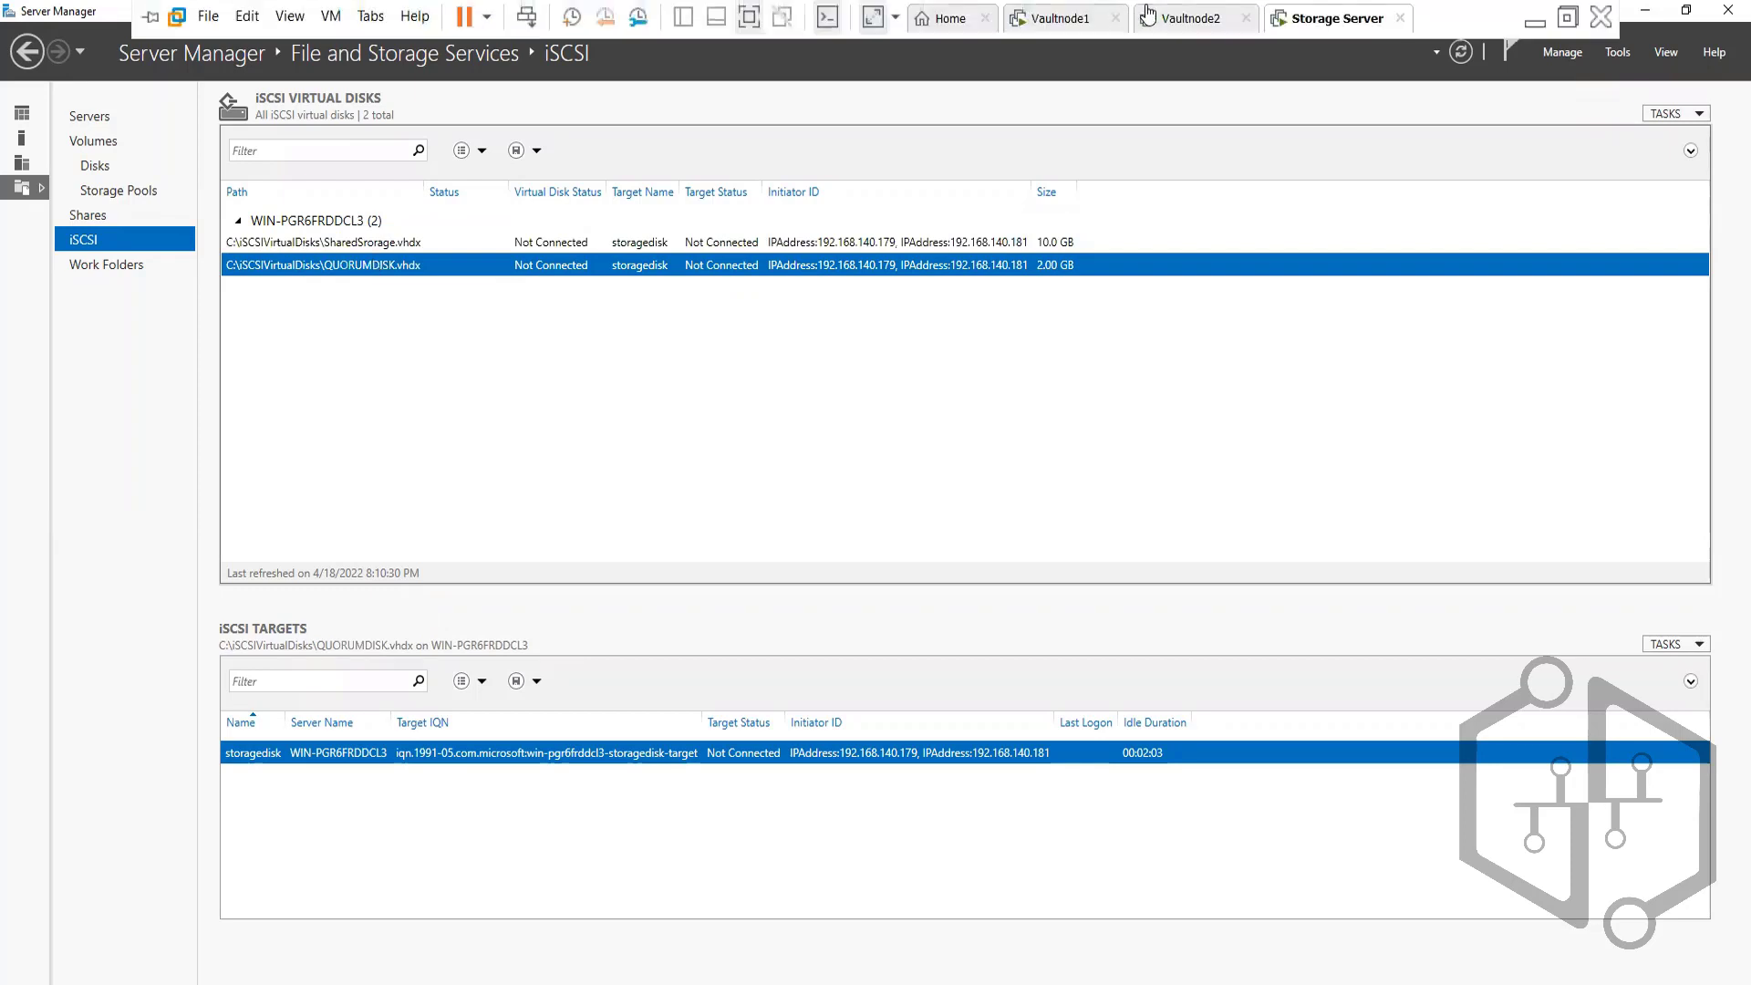
# On Vaultnode1, confirm This PC lists only Local Disk (C:) and the DVD drive, then open Server Manager Tools
pyautogui.click(1046, 18)
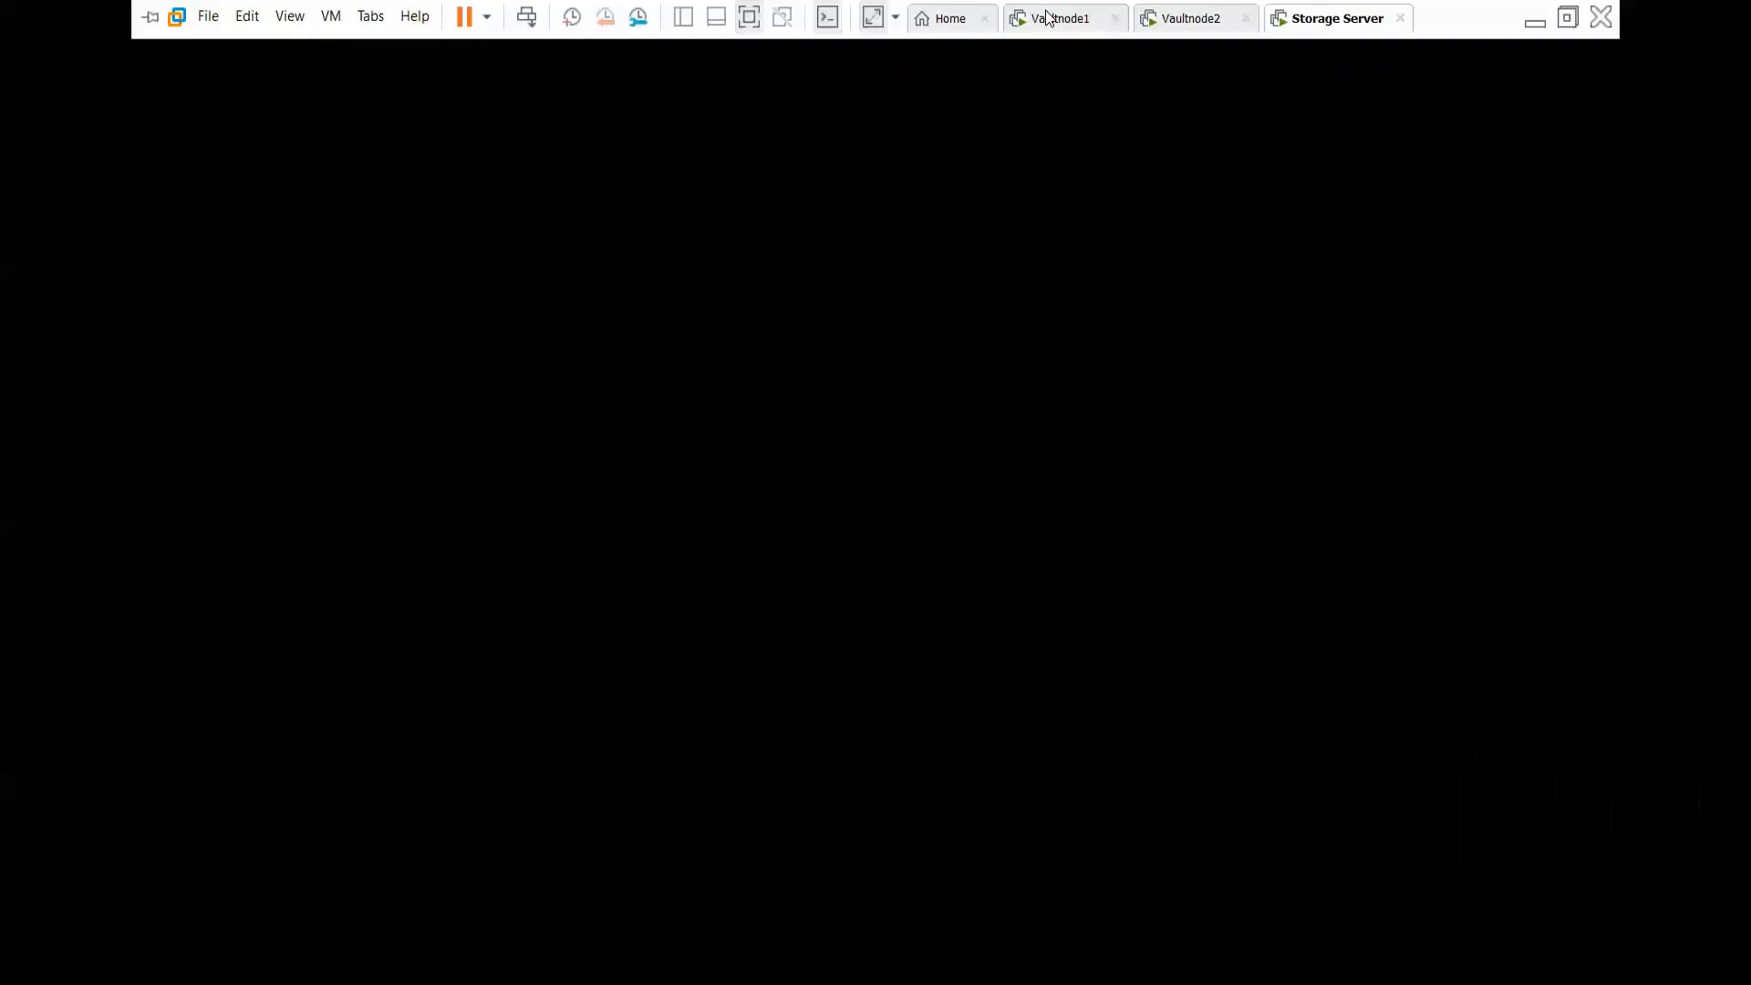
pyautogui.click(907, 51)
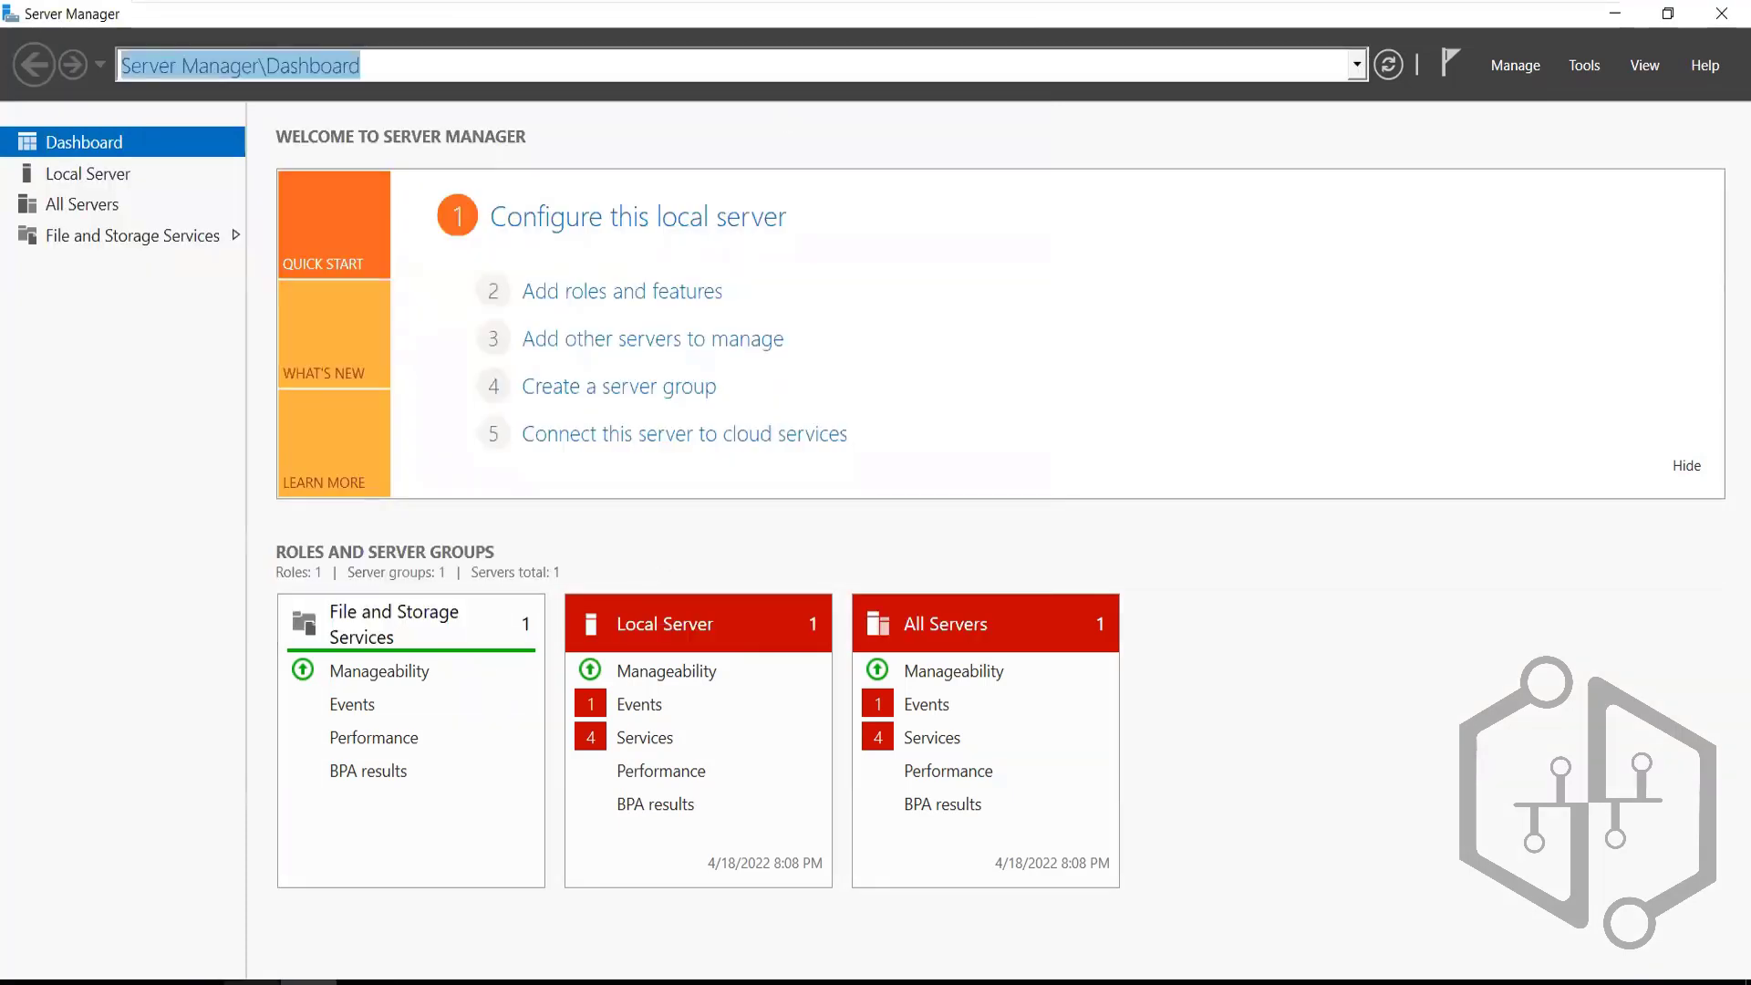
pyautogui.press('super+e')
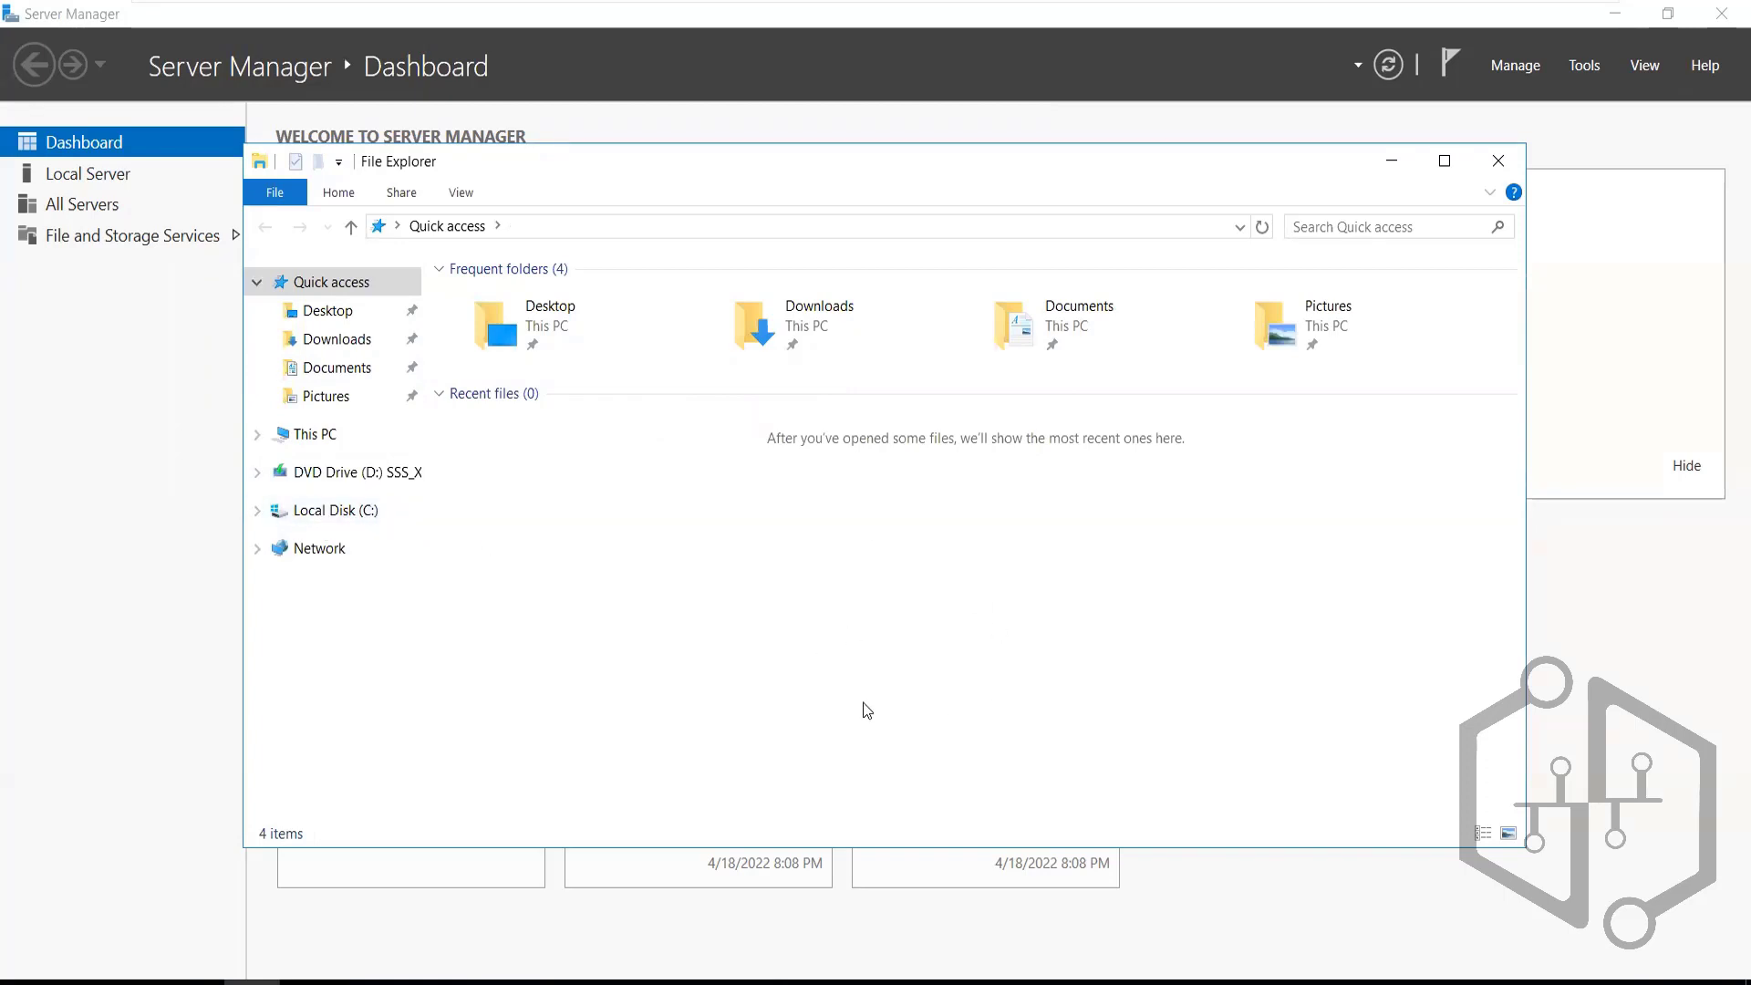
pyautogui.click(316, 437)
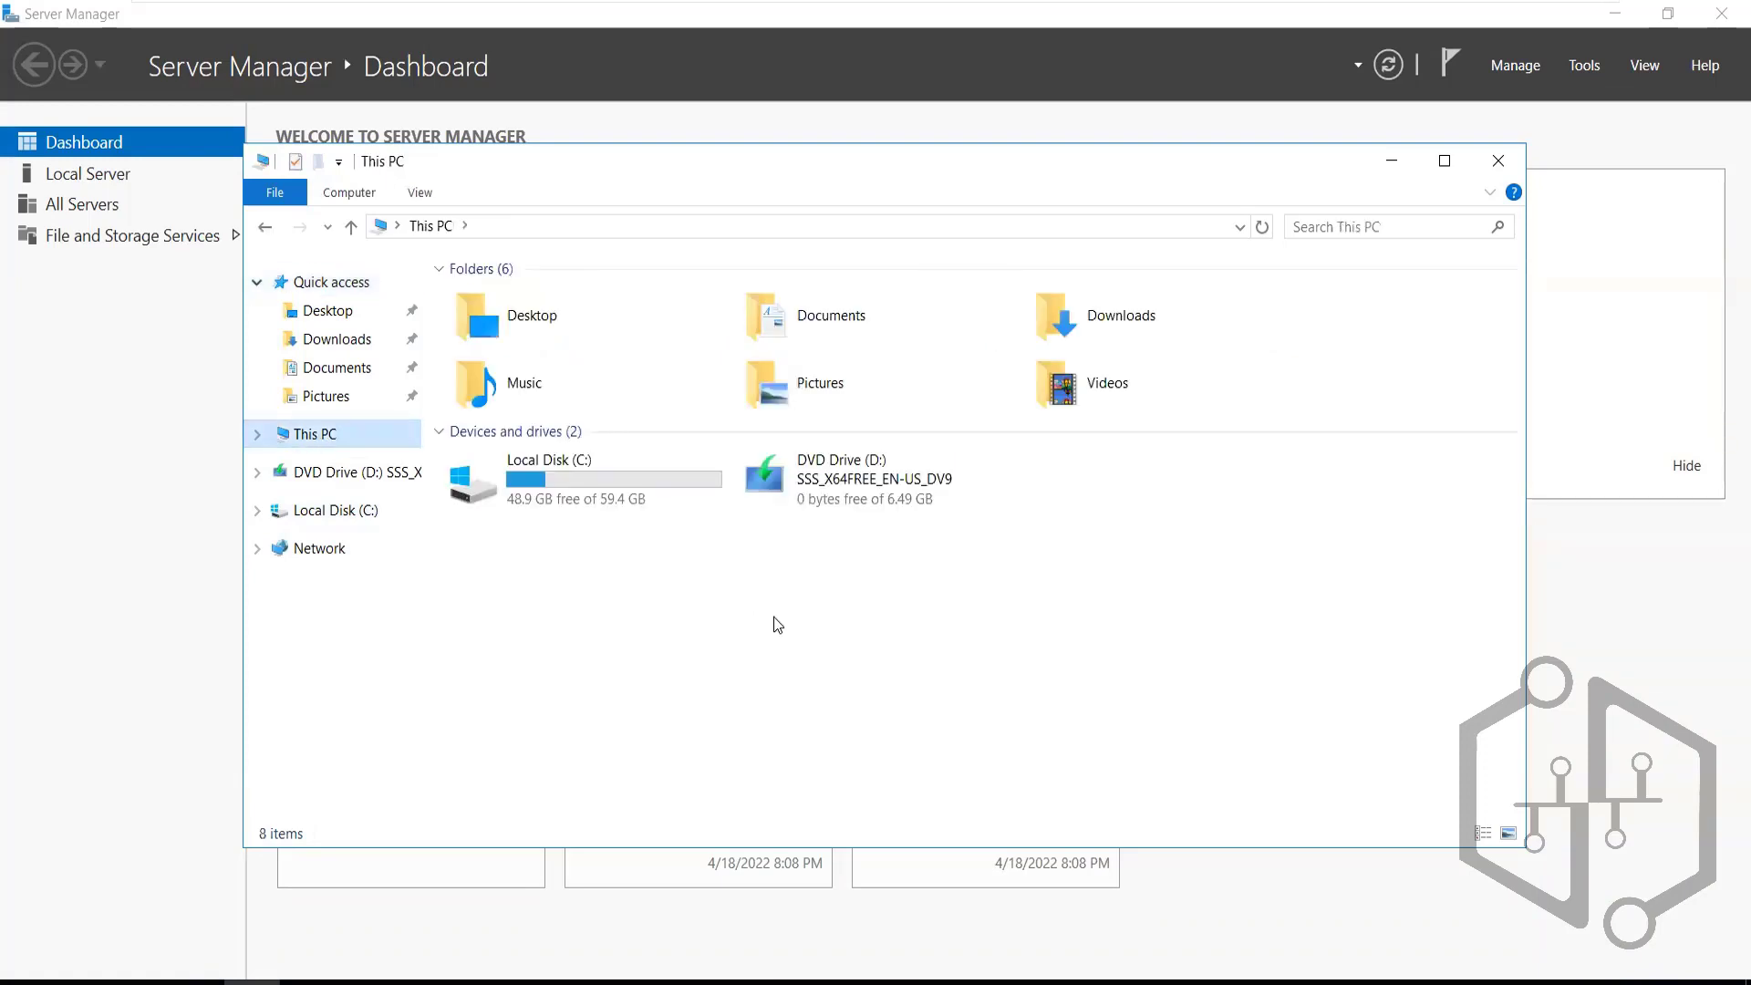
pyautogui.click(1388, 169)
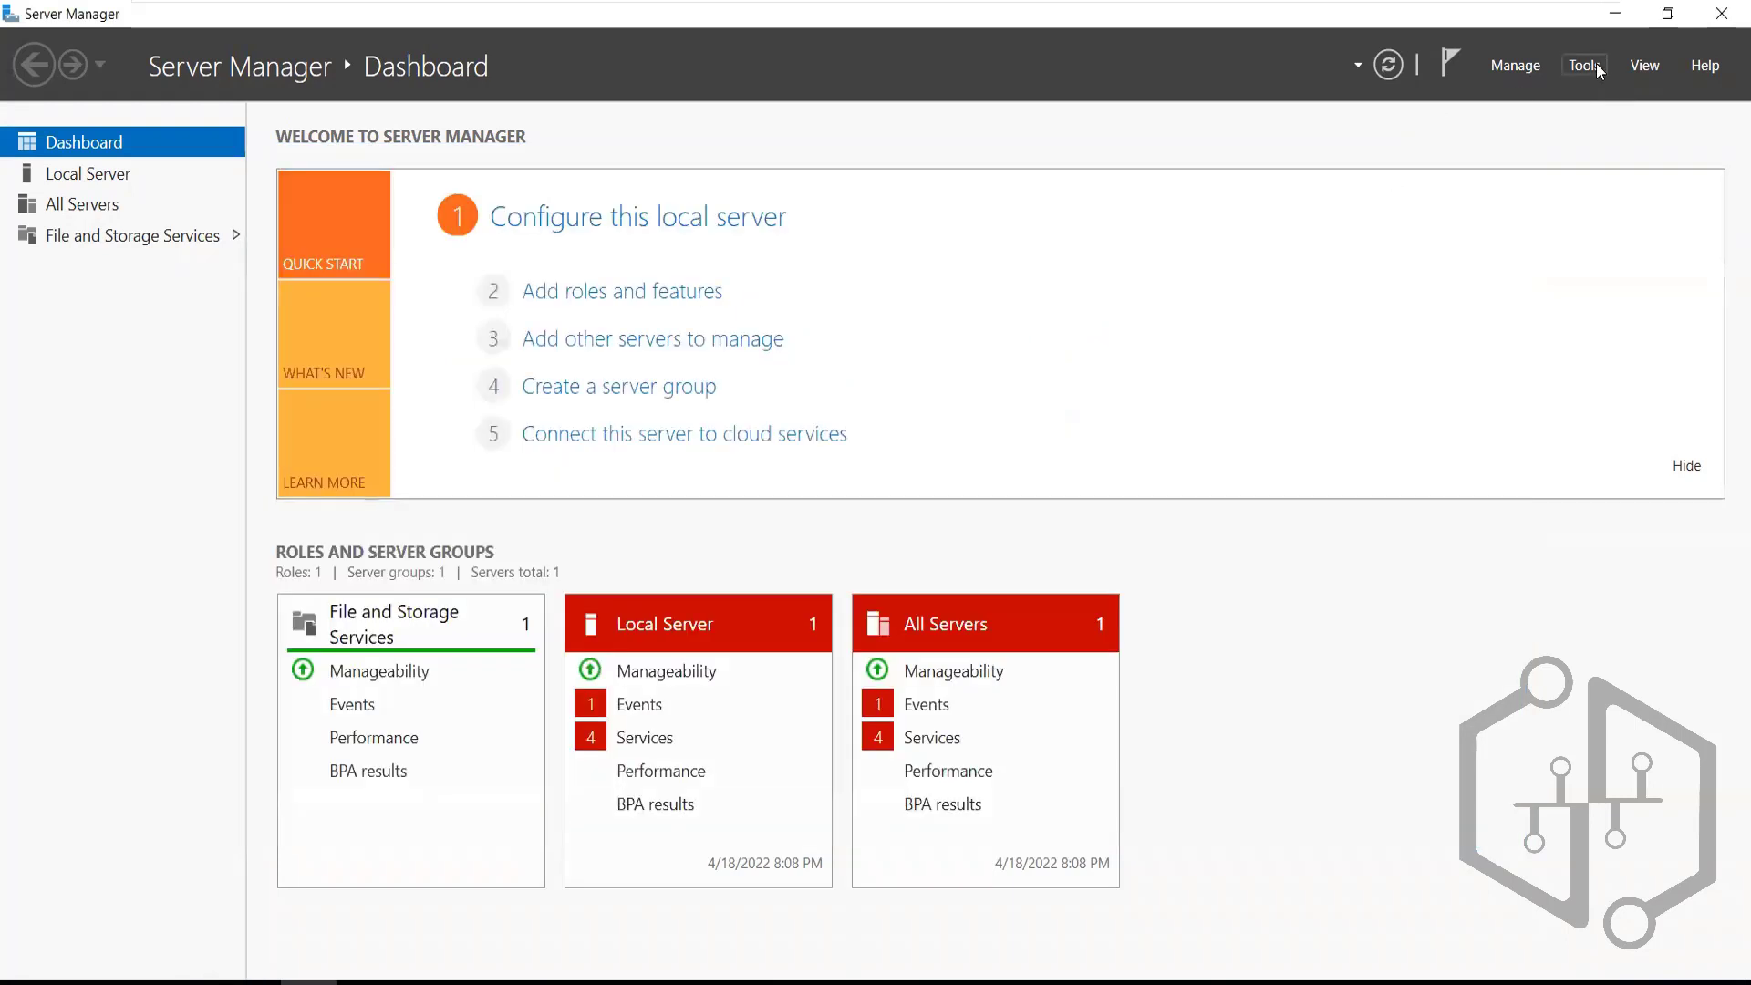
pyautogui.click(1596, 63)
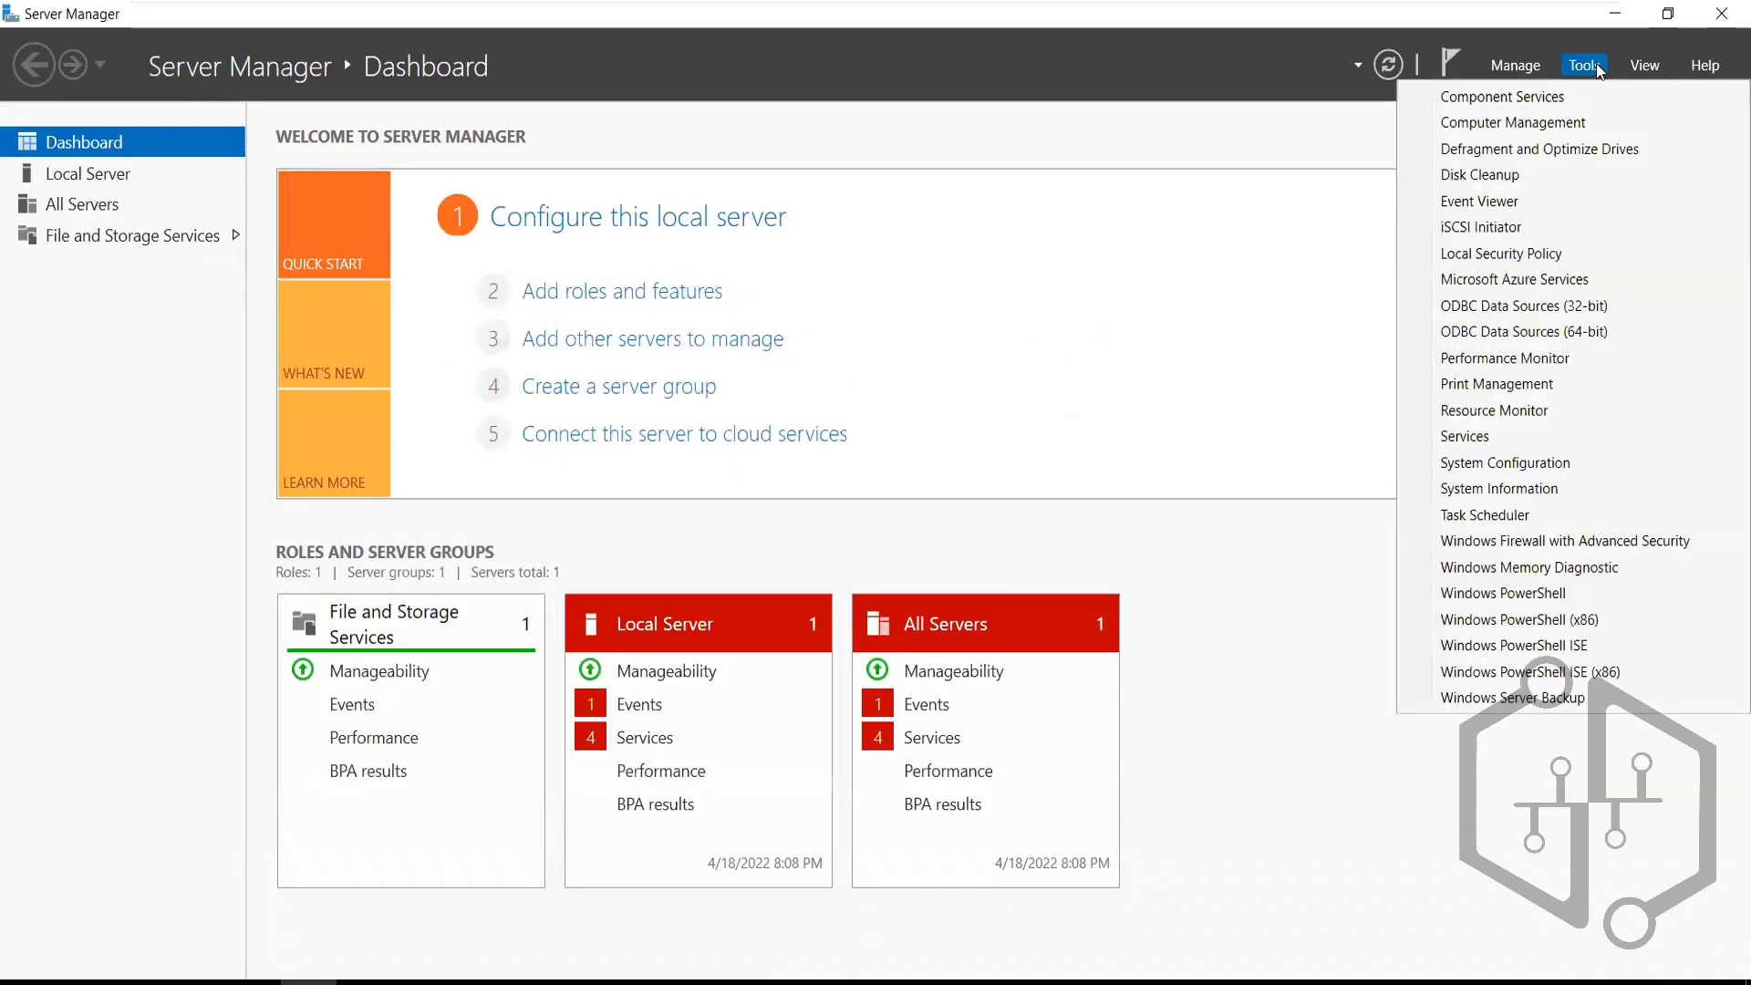
# Launch iSCSI Initiator and agree to start the Microsoft iSCSI service
pyautogui.click(1461, 228)
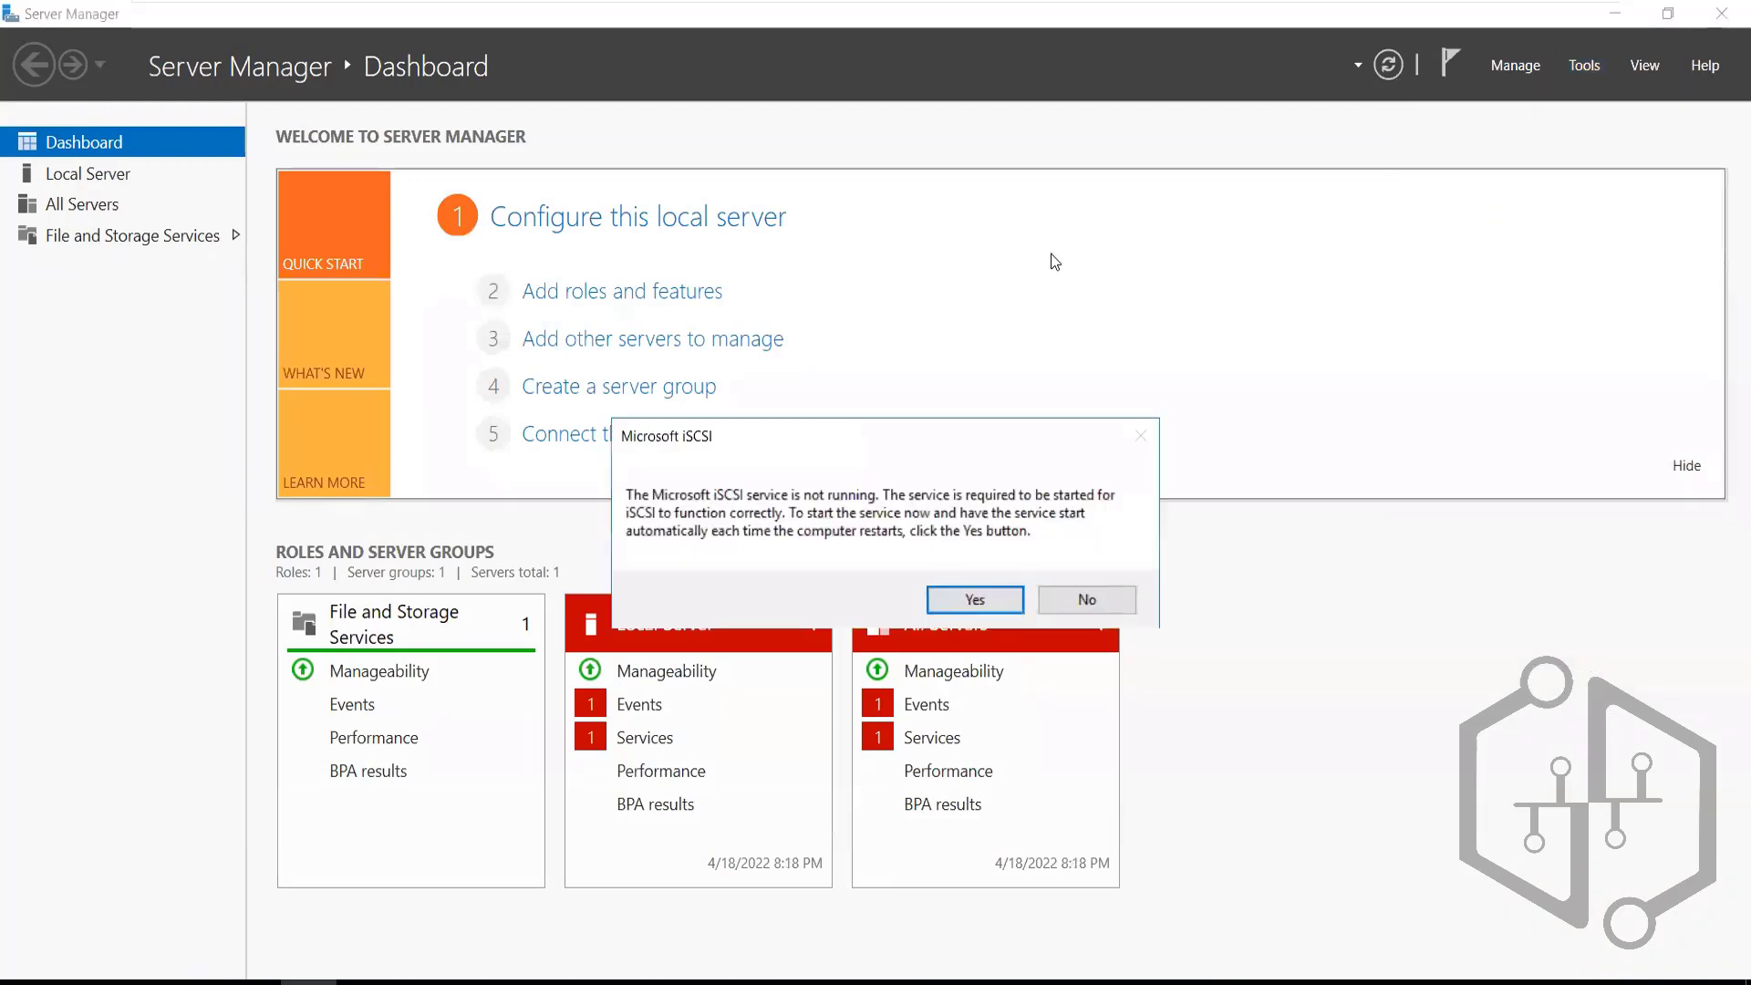
pyautogui.click(955, 599)
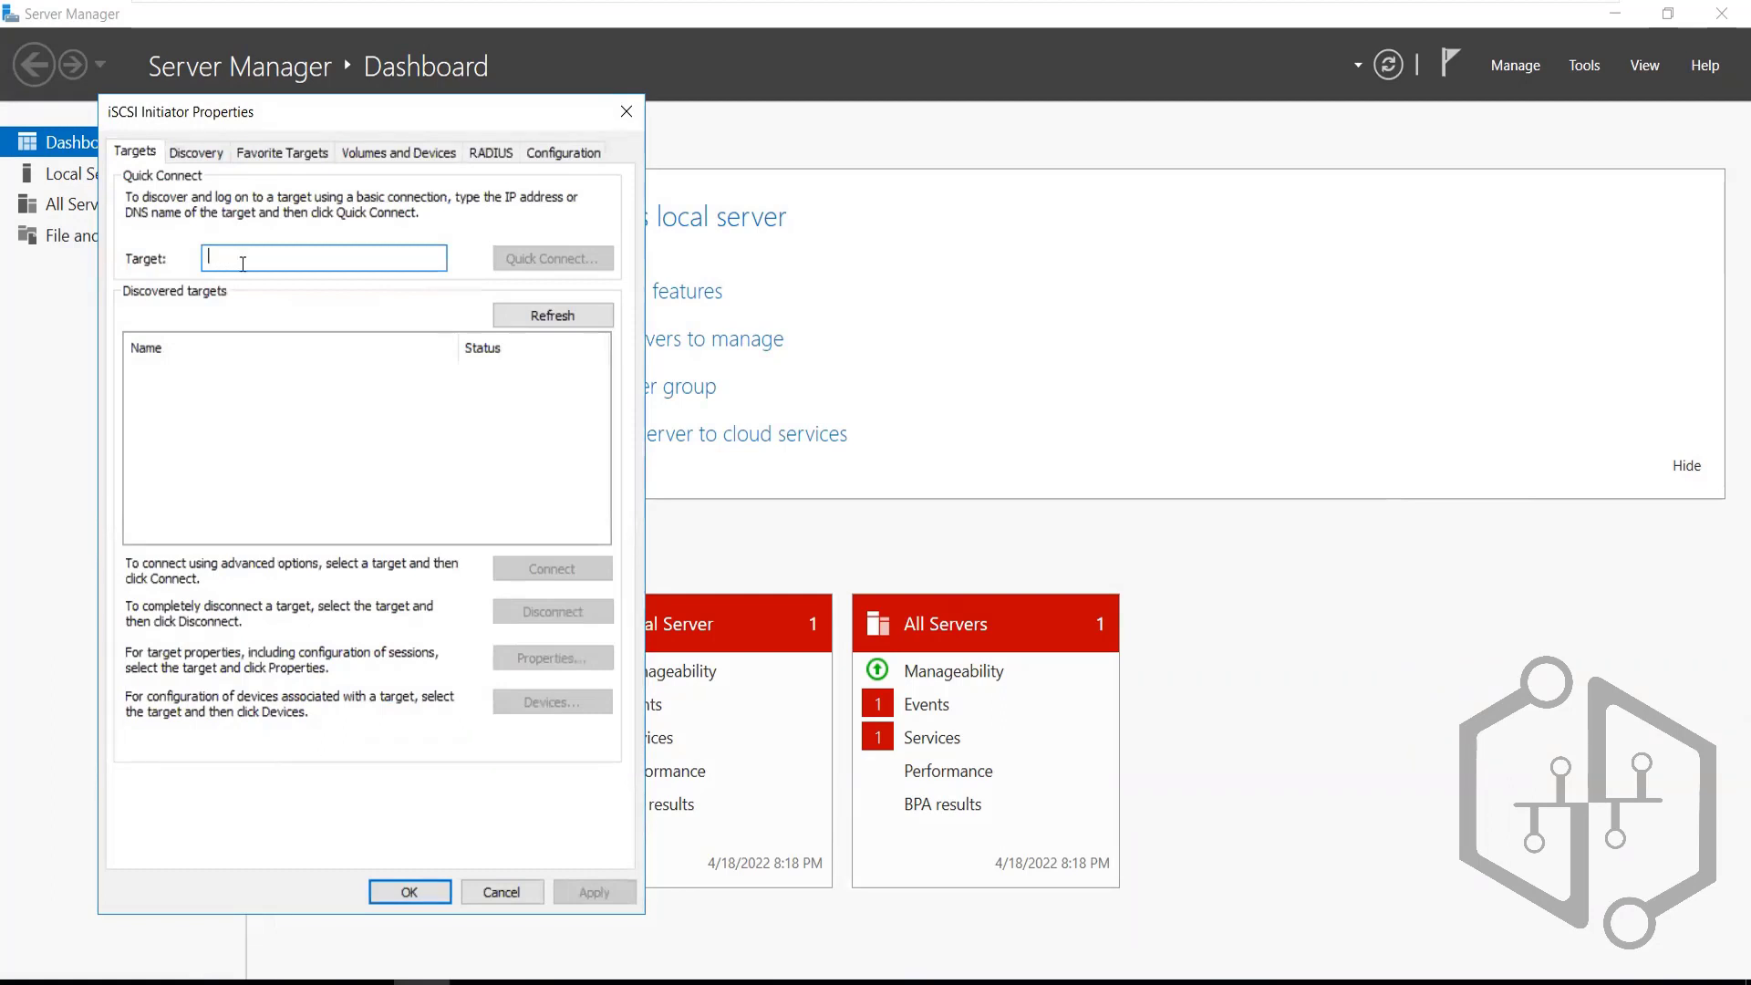
# On the Storage Server, open Ethernet0's automatic IPv4 properties and bring up the Run dialog
pyautogui.moveTo(928, 4)
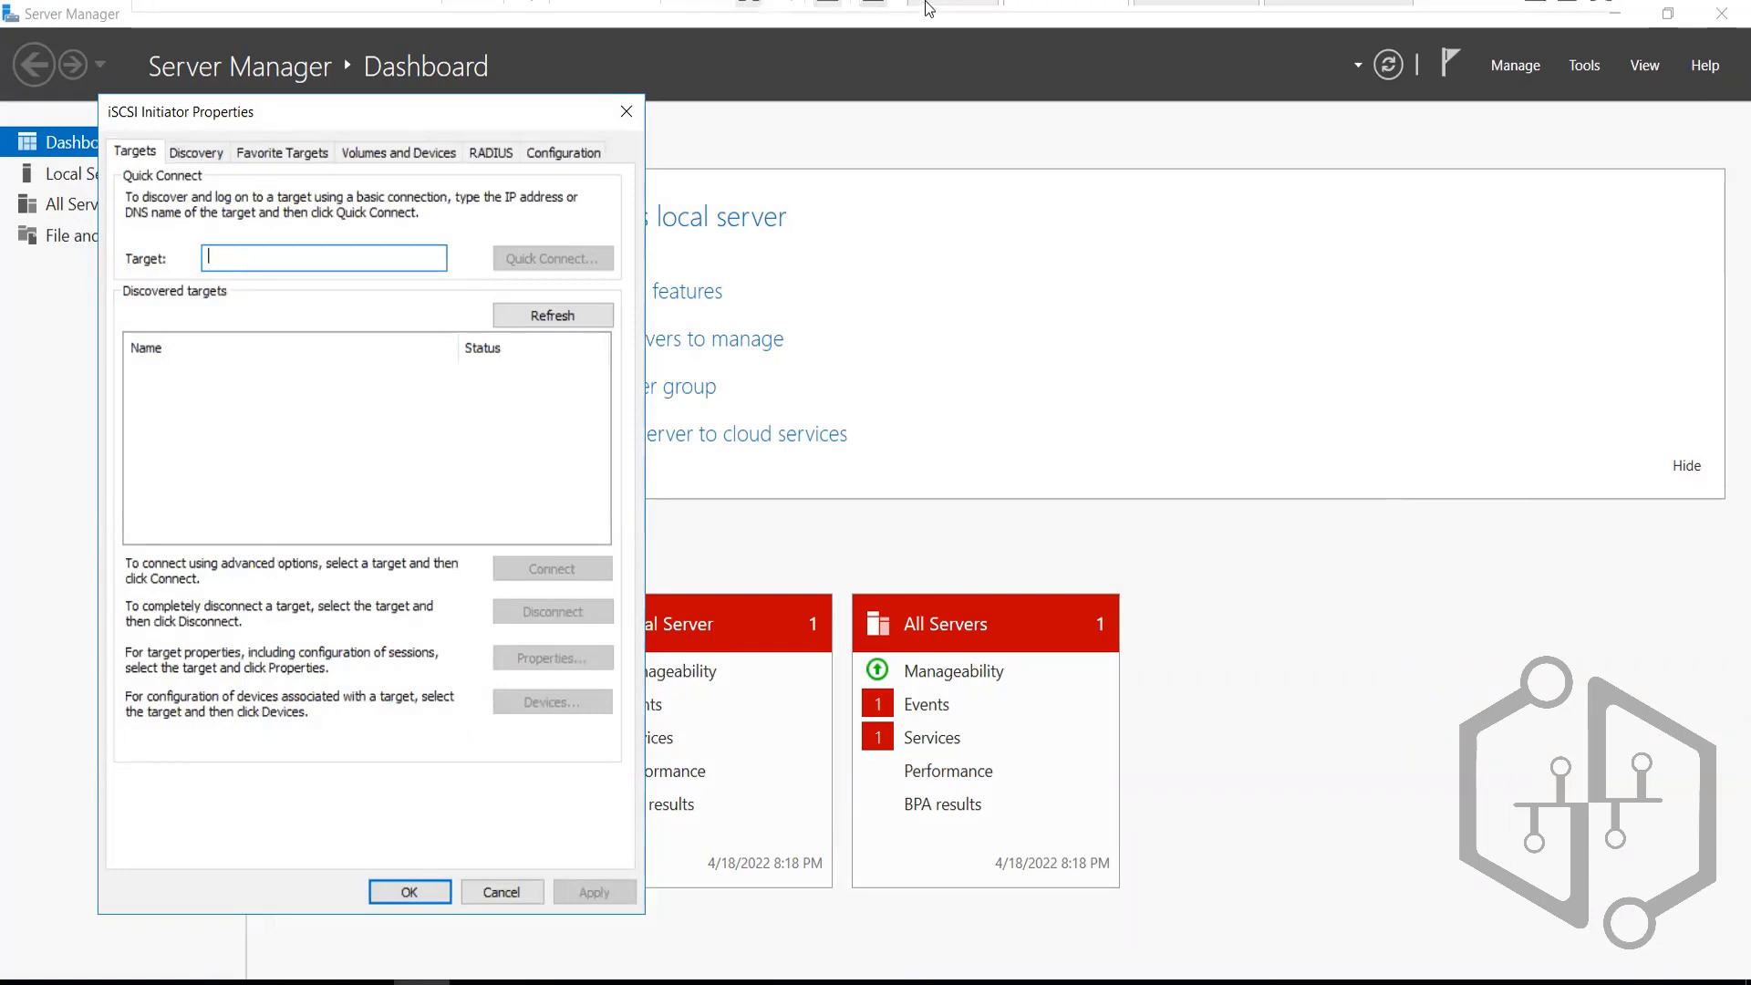
pyautogui.click(1311, 25)
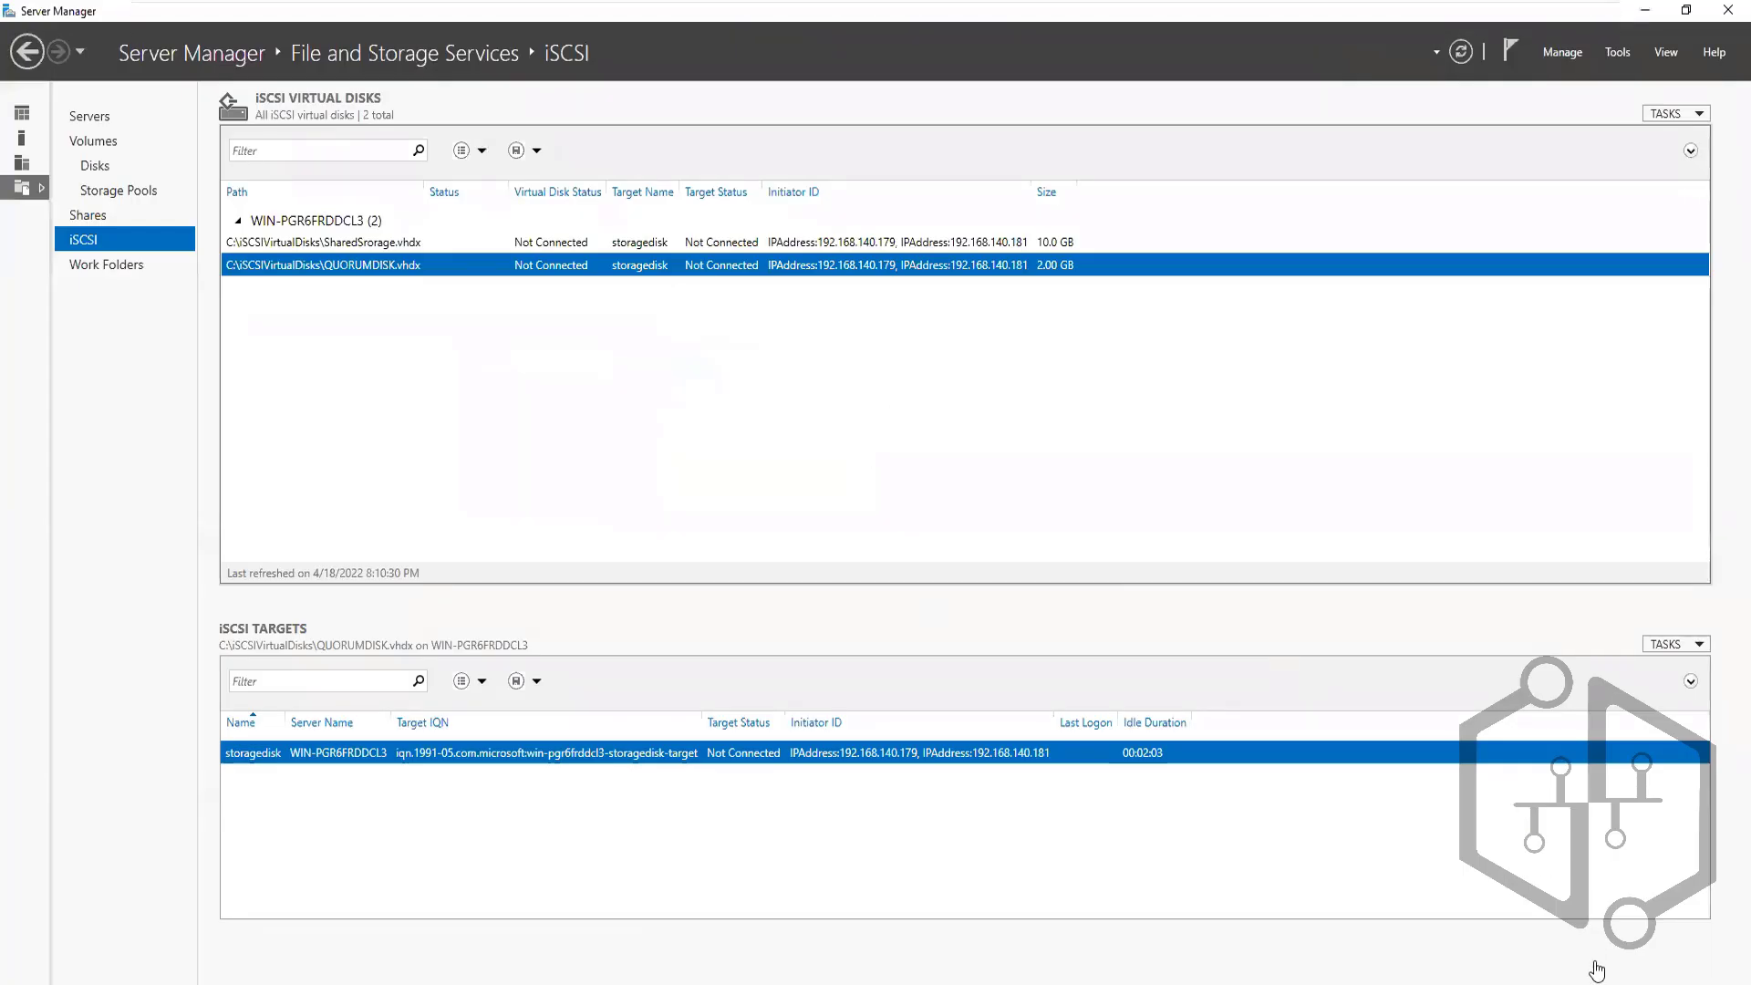
pyautogui.click(878, 8)
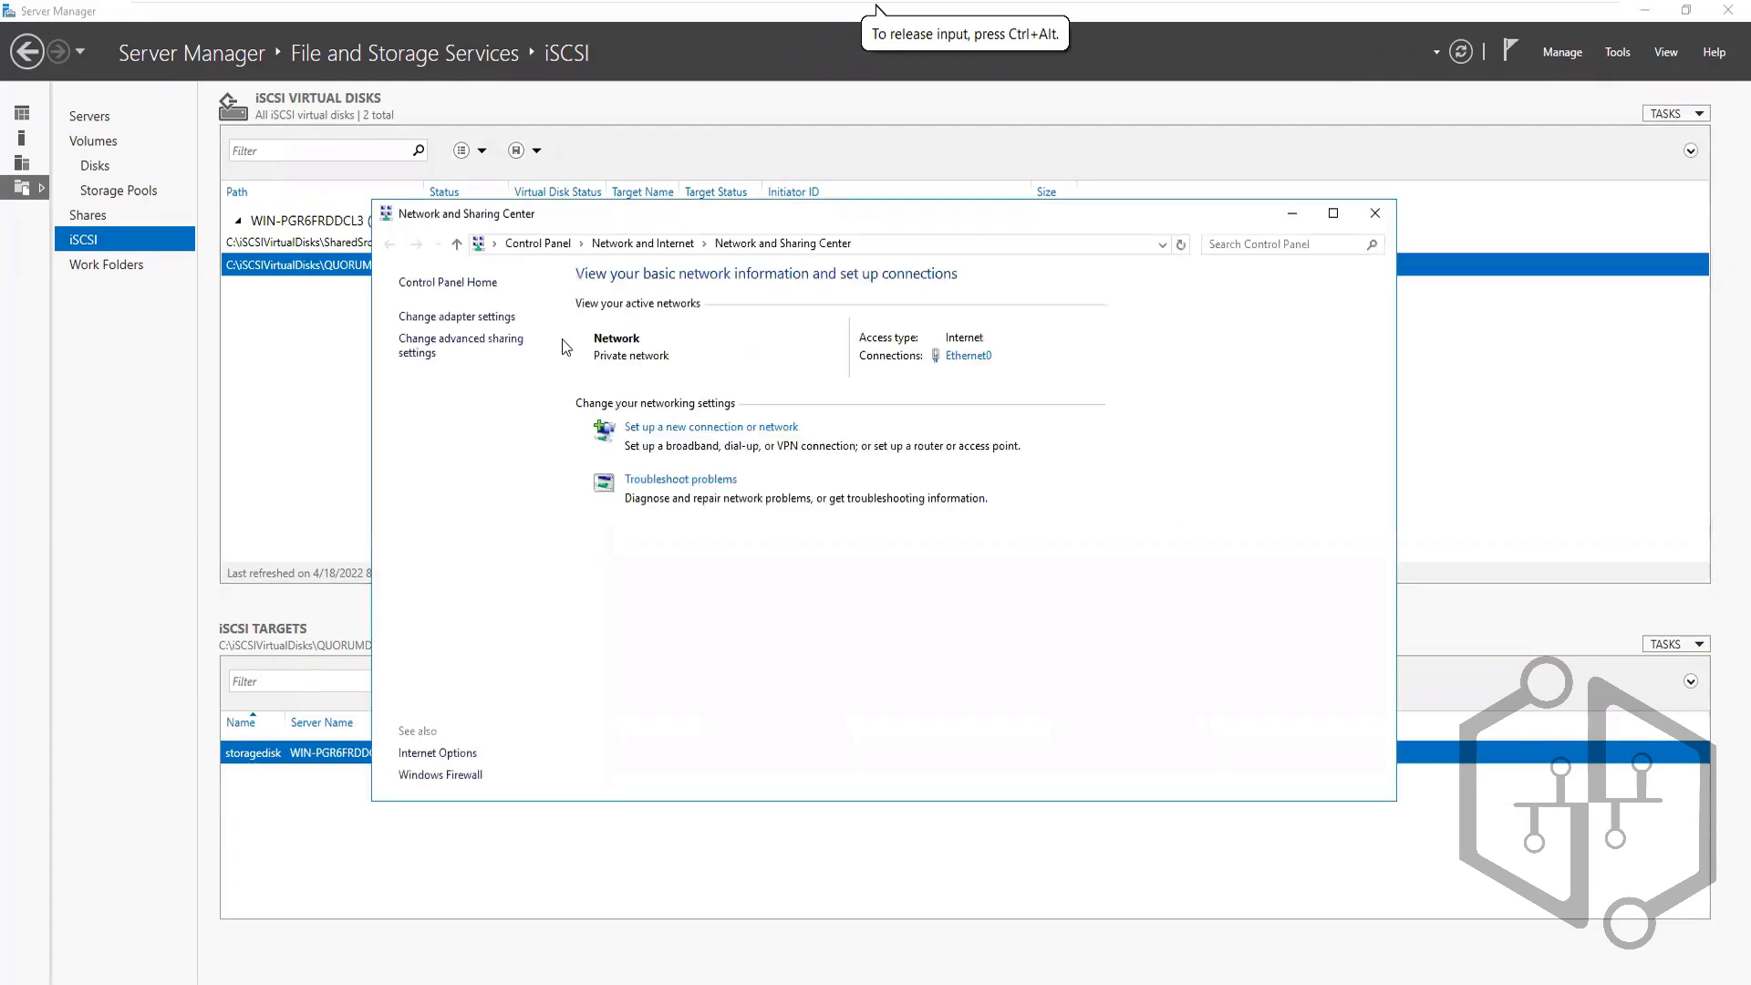
pyautogui.click(483, 322)
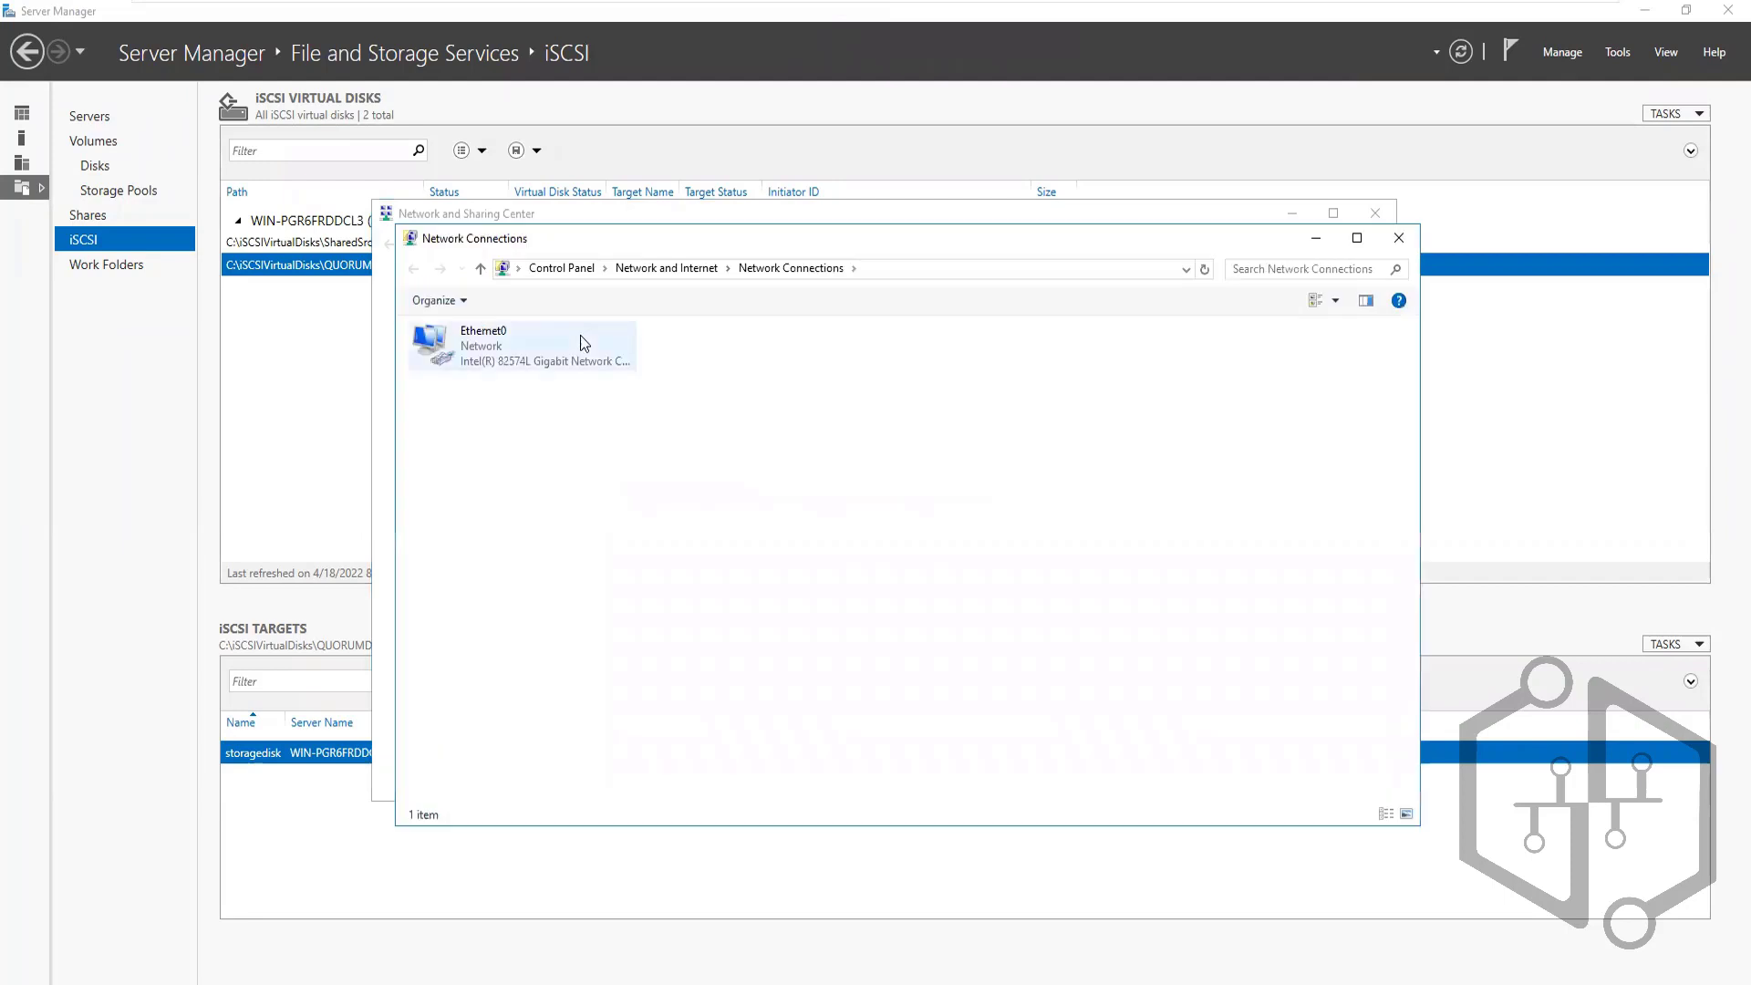
pyautogui.rightClick(463, 348)
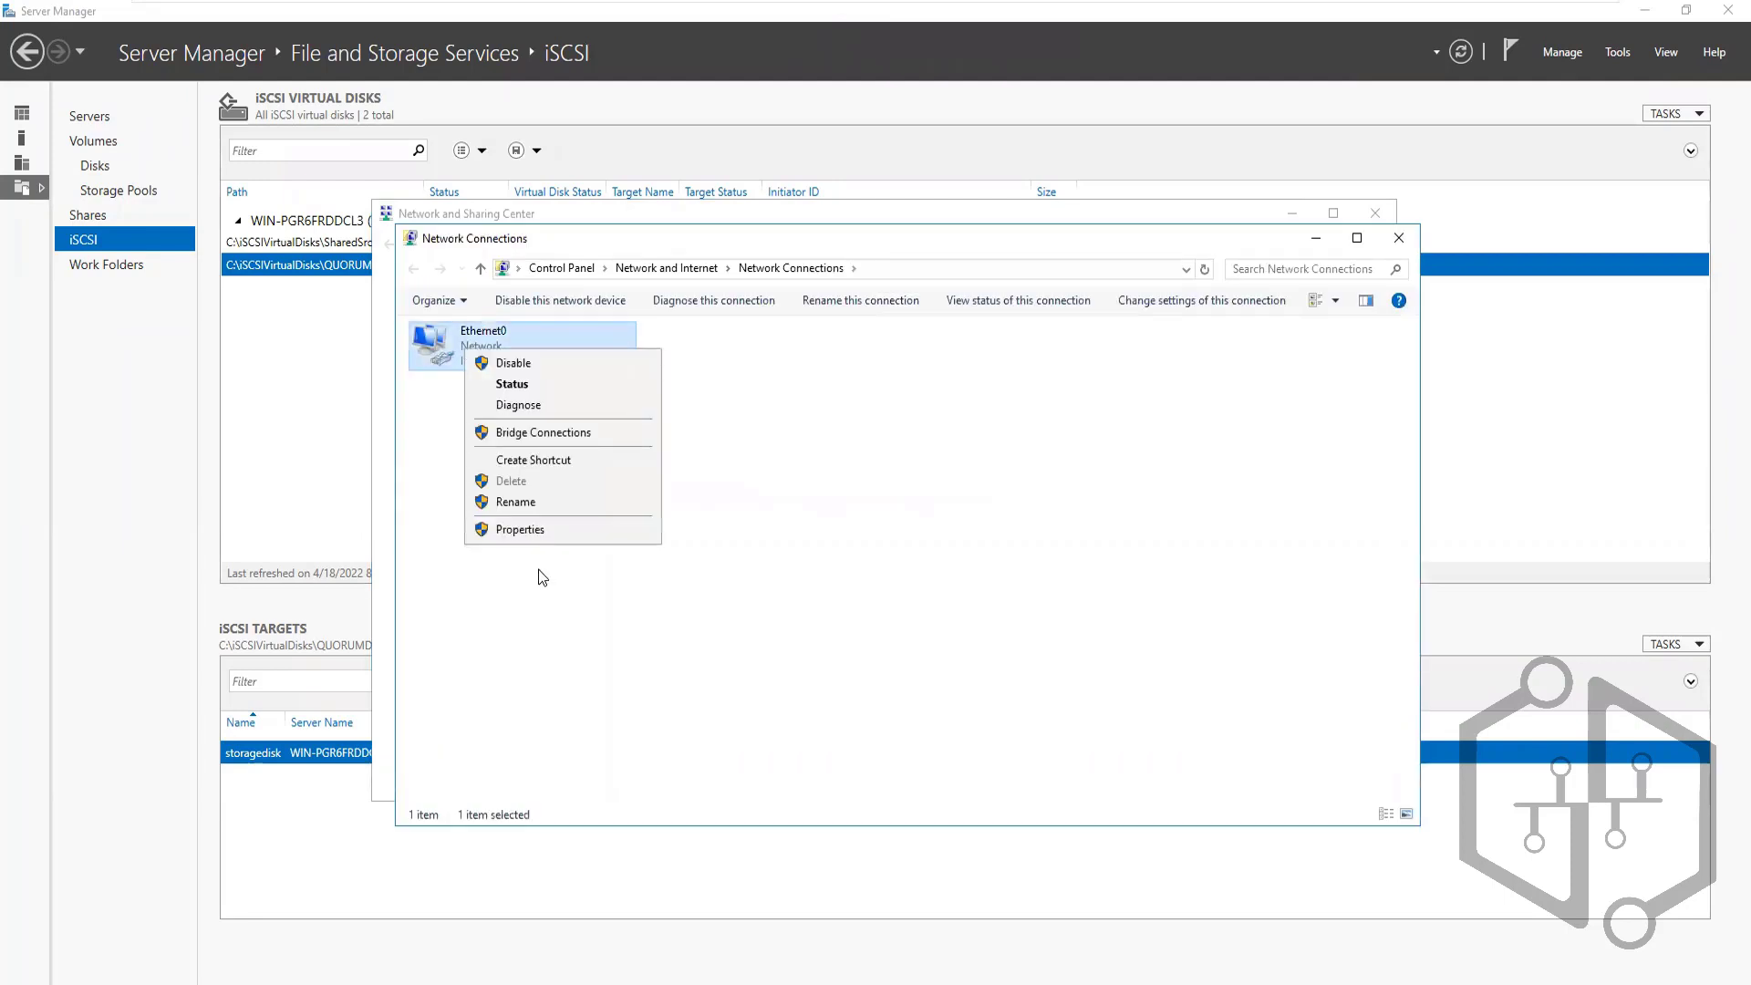
pyautogui.click(518, 531)
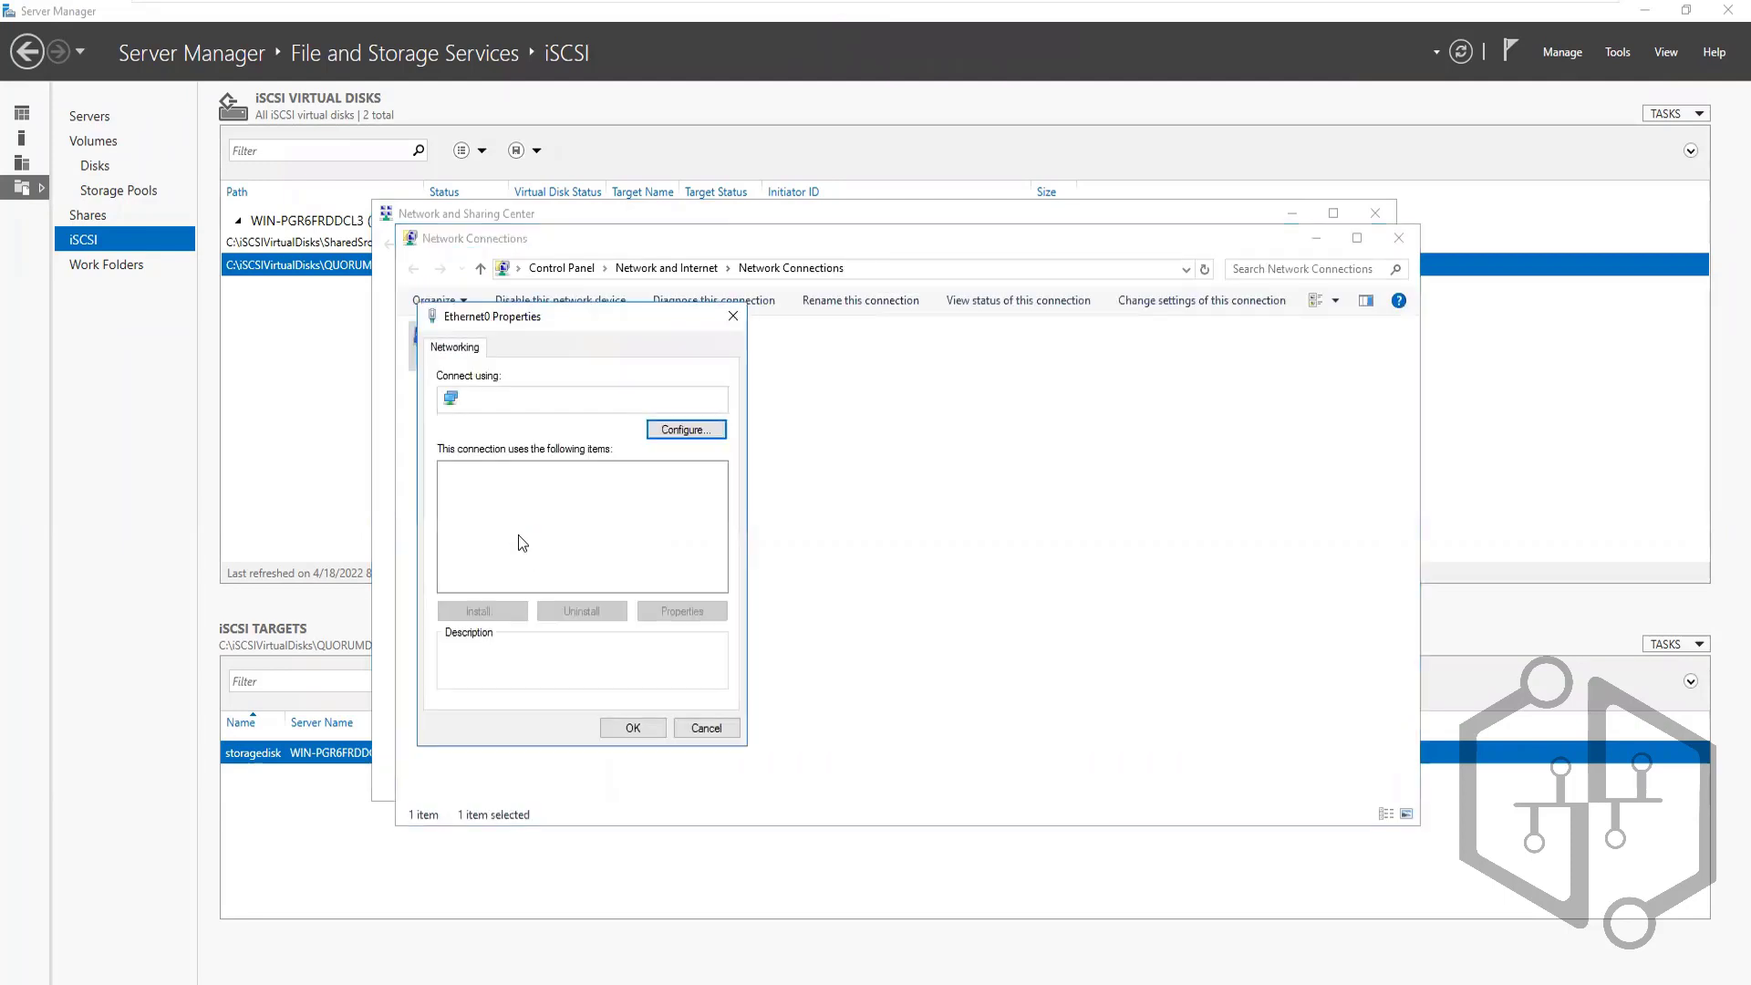
pyautogui.click(553, 520)
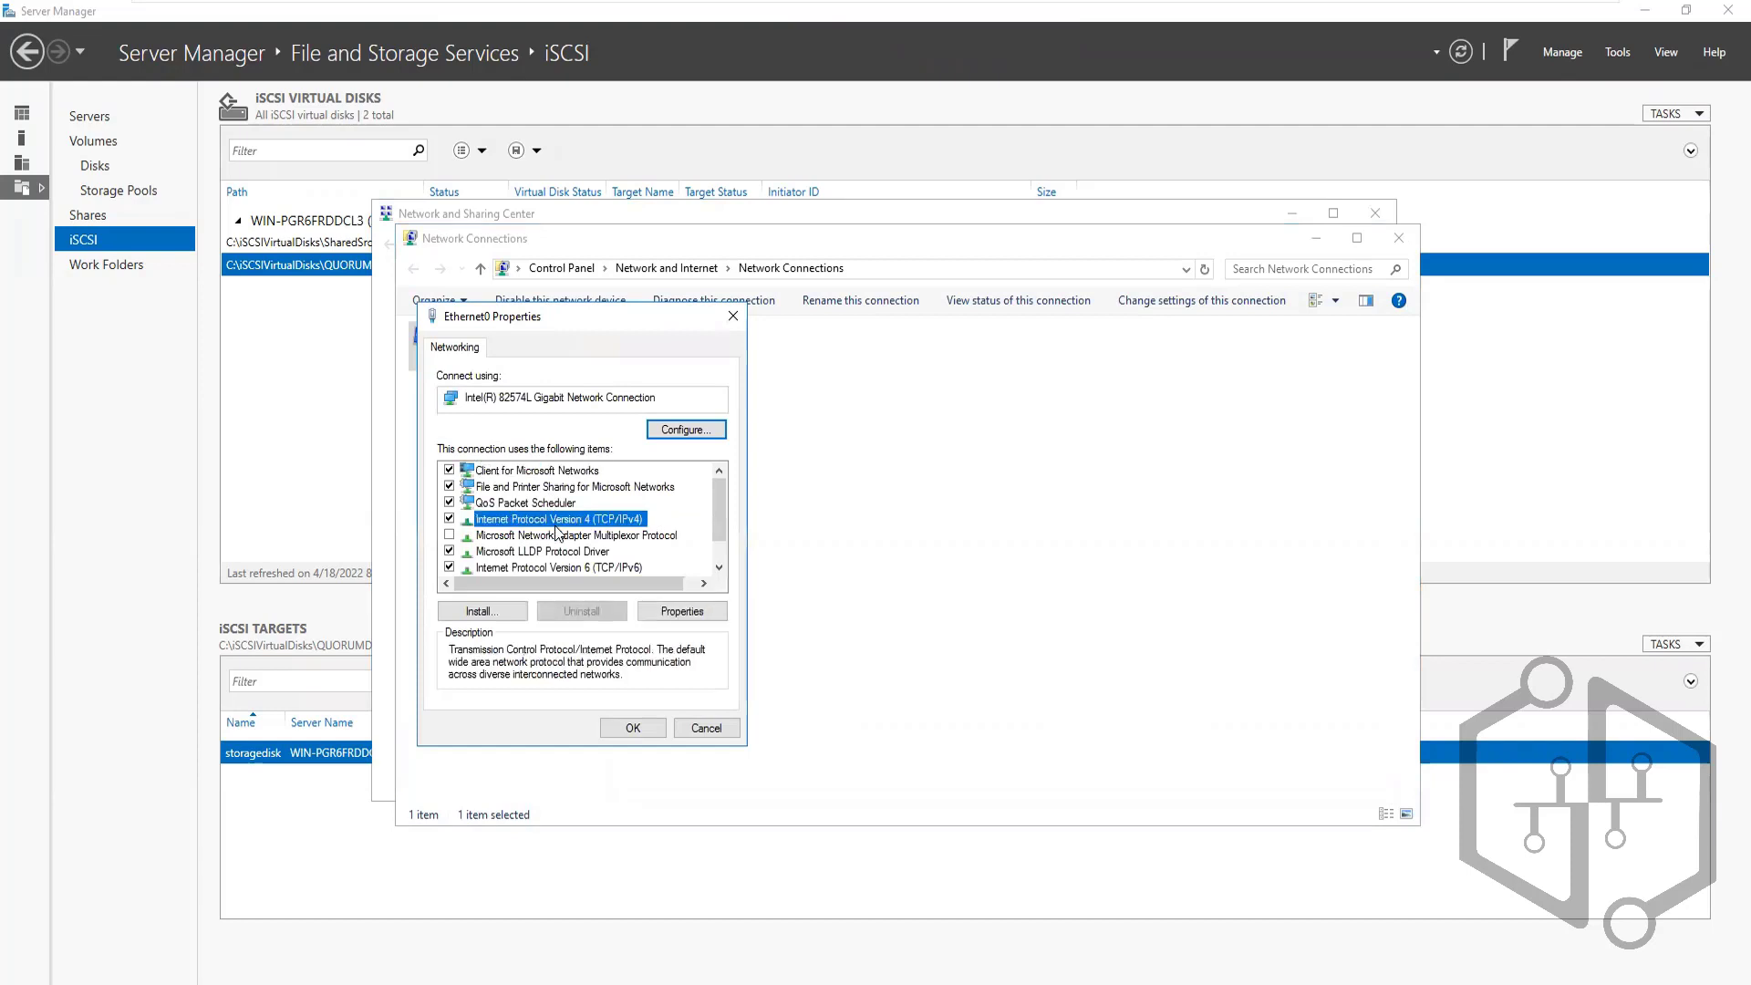
pyautogui.click(663, 612)
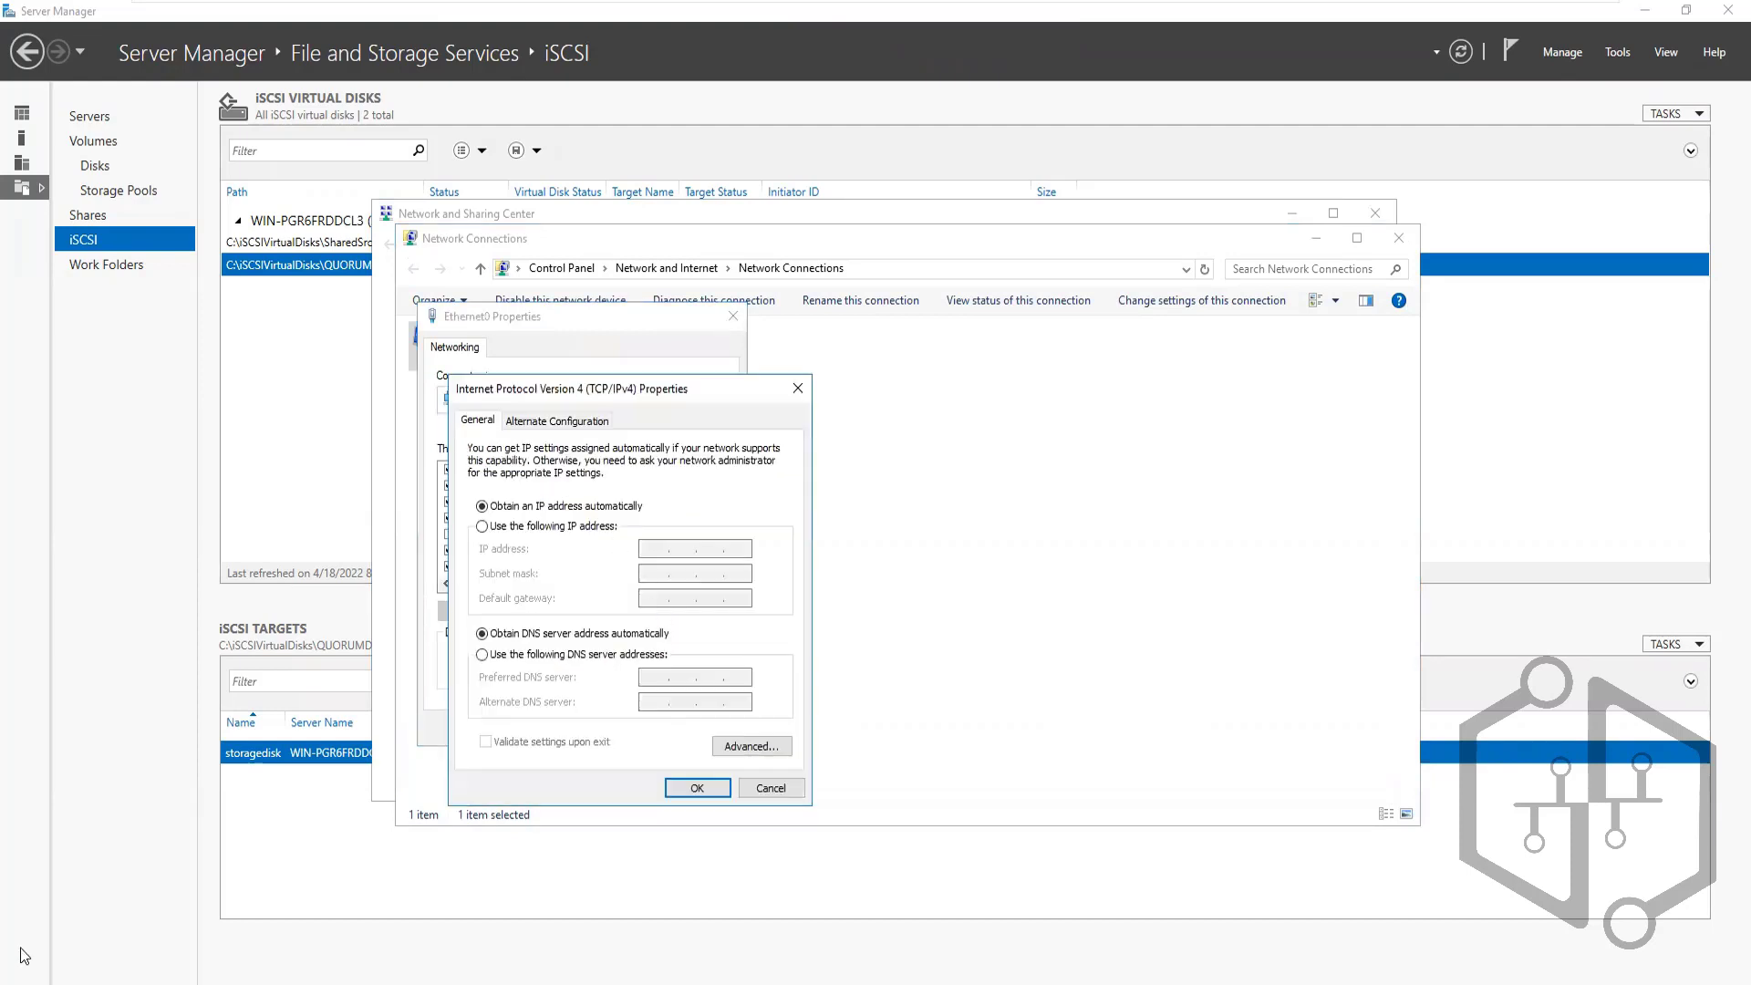
pyautogui.press('super+x')
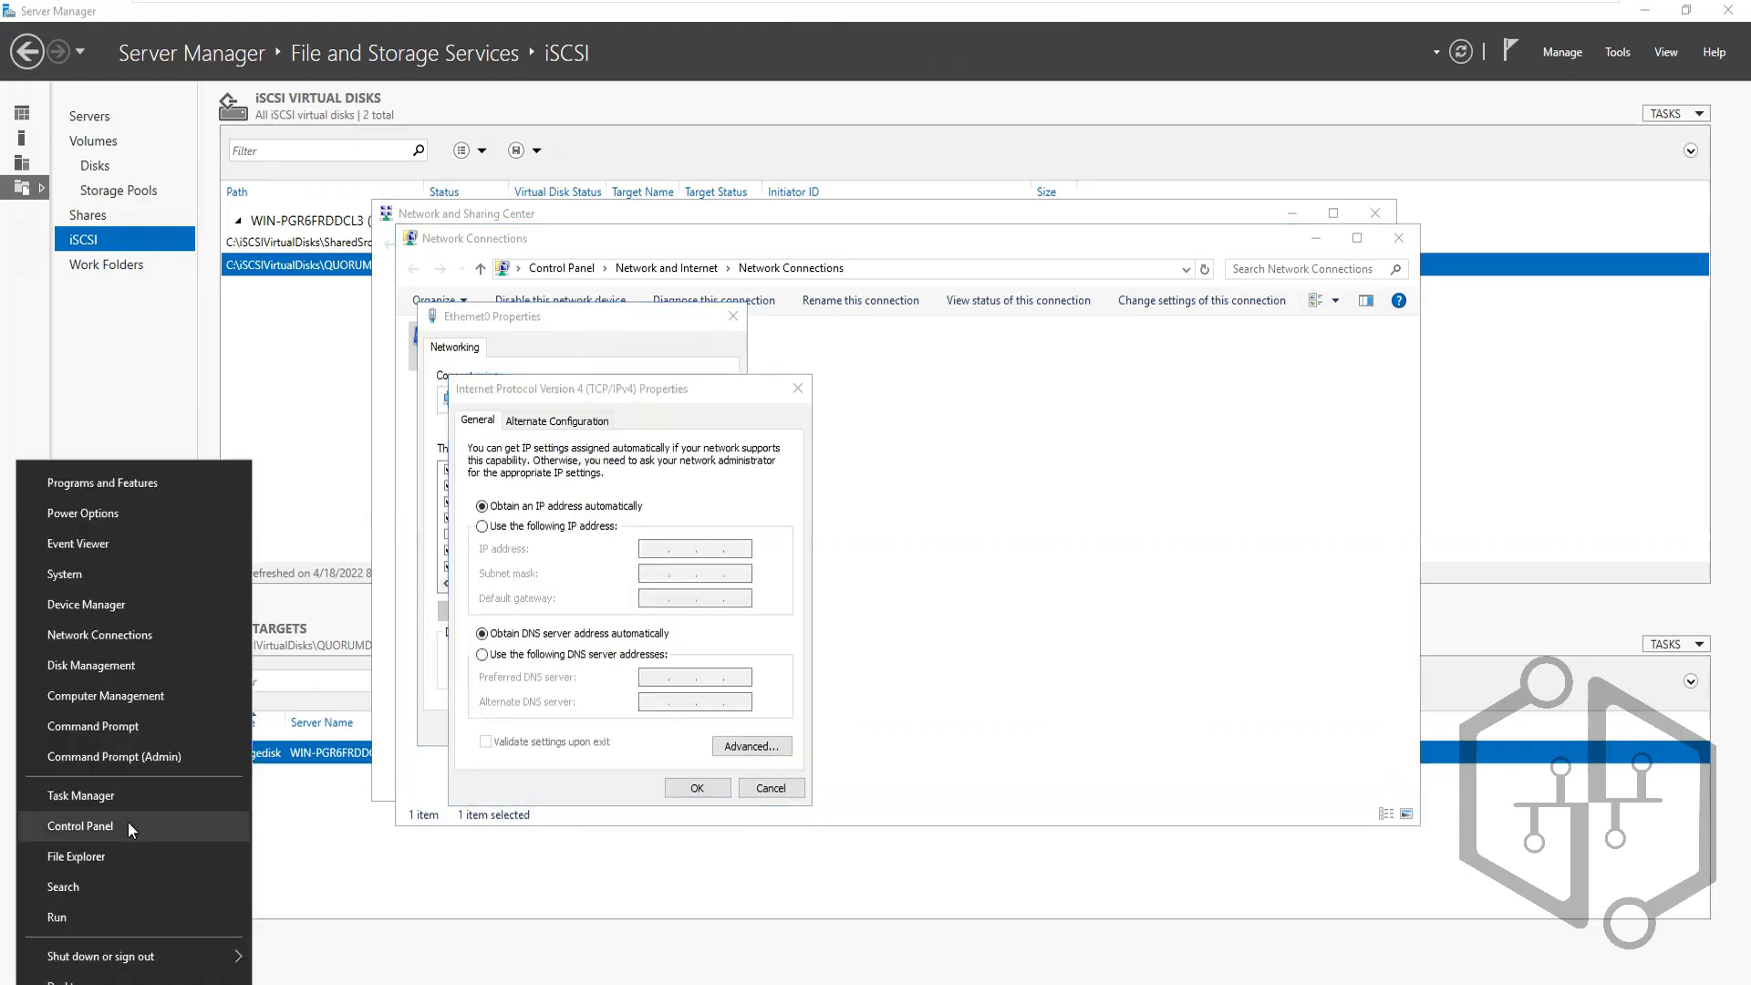
pyautogui.click(69, 917)
# Open an administrator Command Prompt with CMD and run ipconfig
pyautogui.write('CMD')
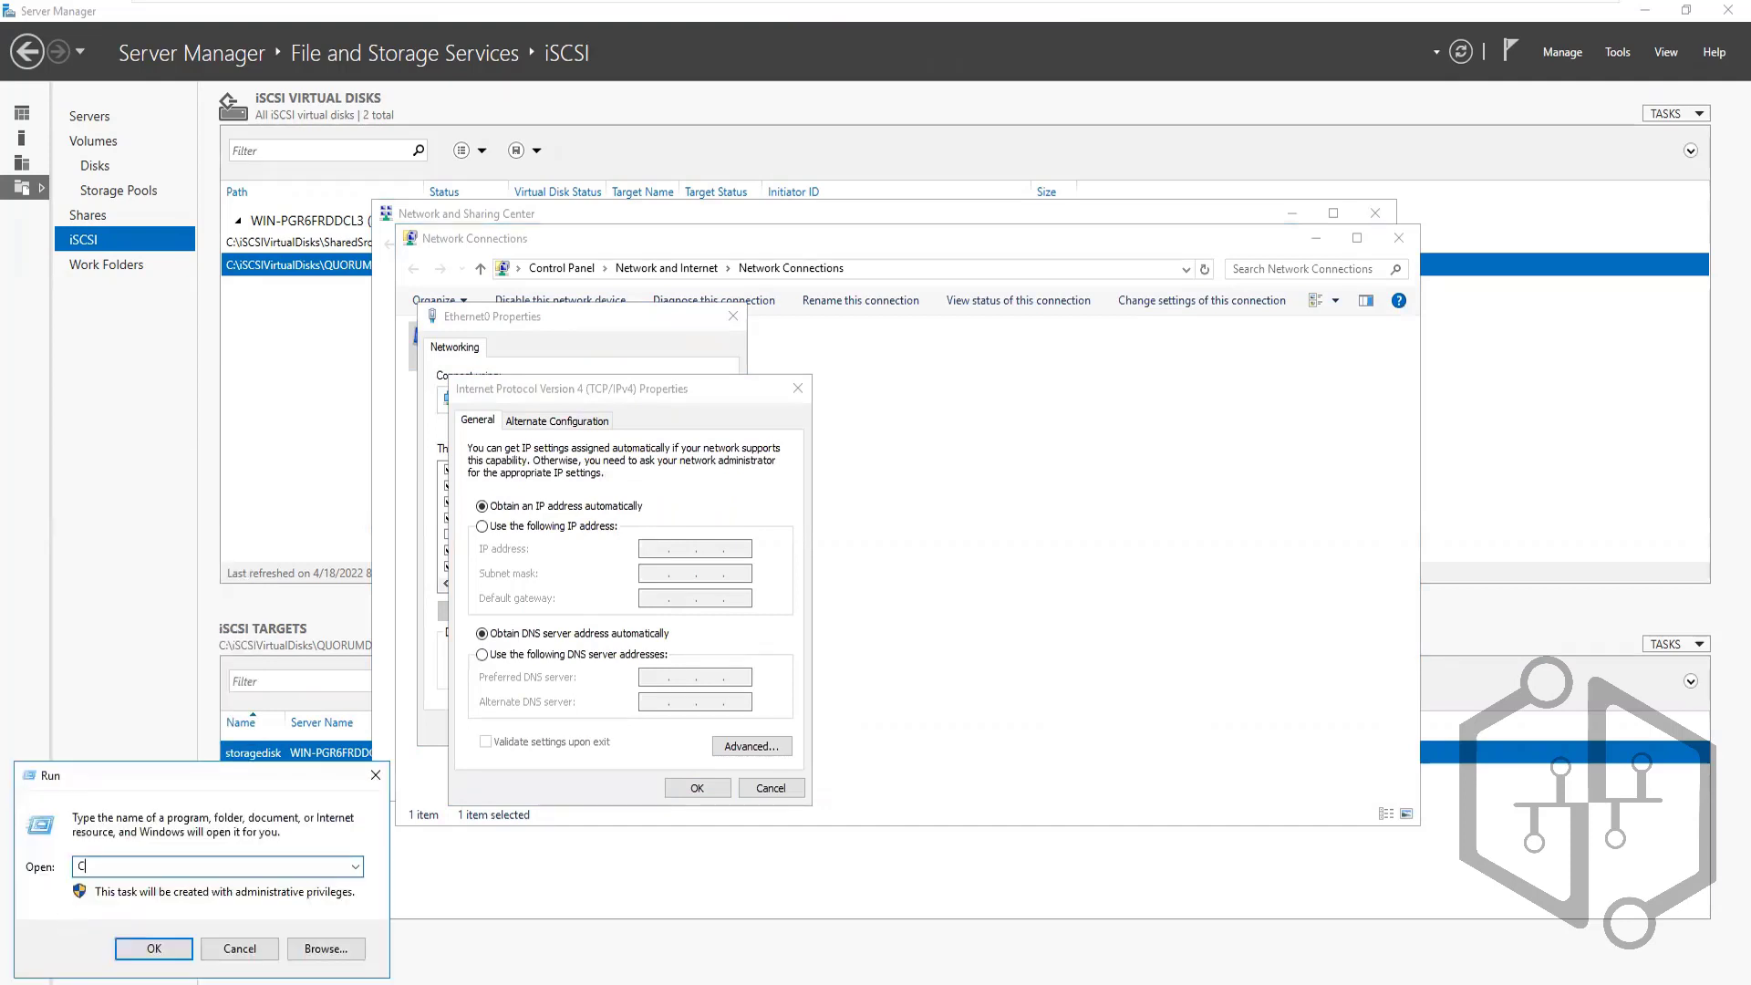
pyautogui.press('Return')
pyautogui.write('ipcon')
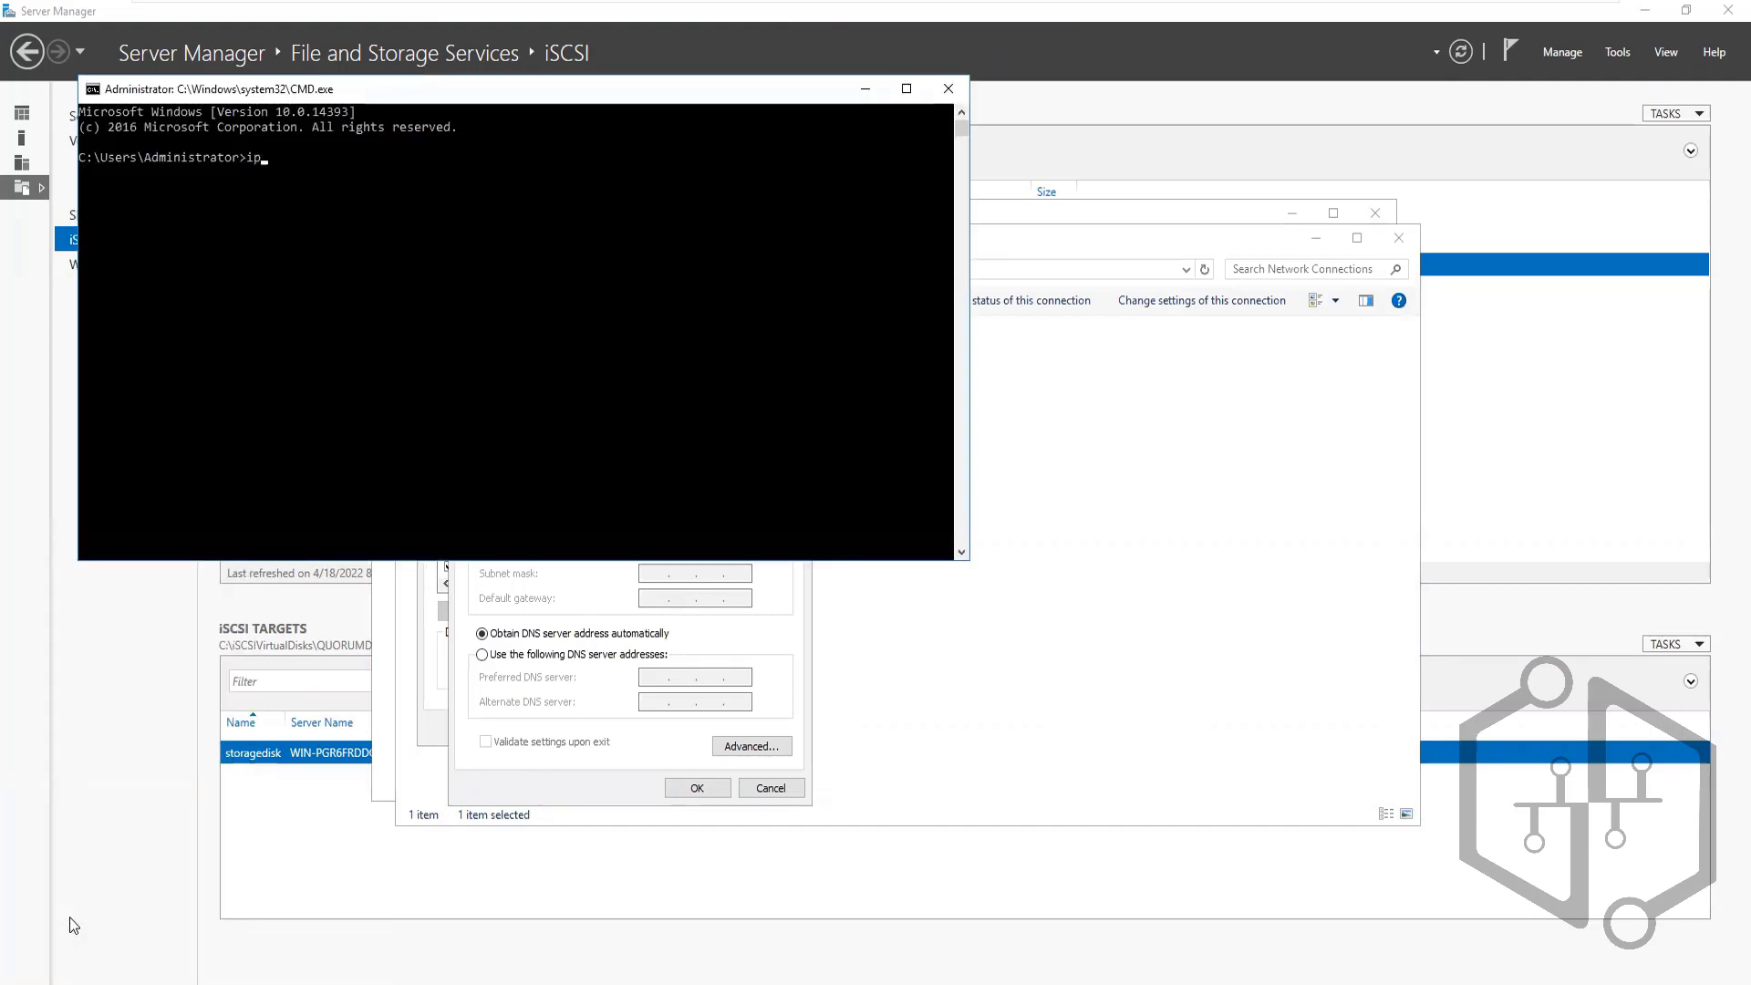
pyautogui.write('fig')
pyautogui.press('Return')
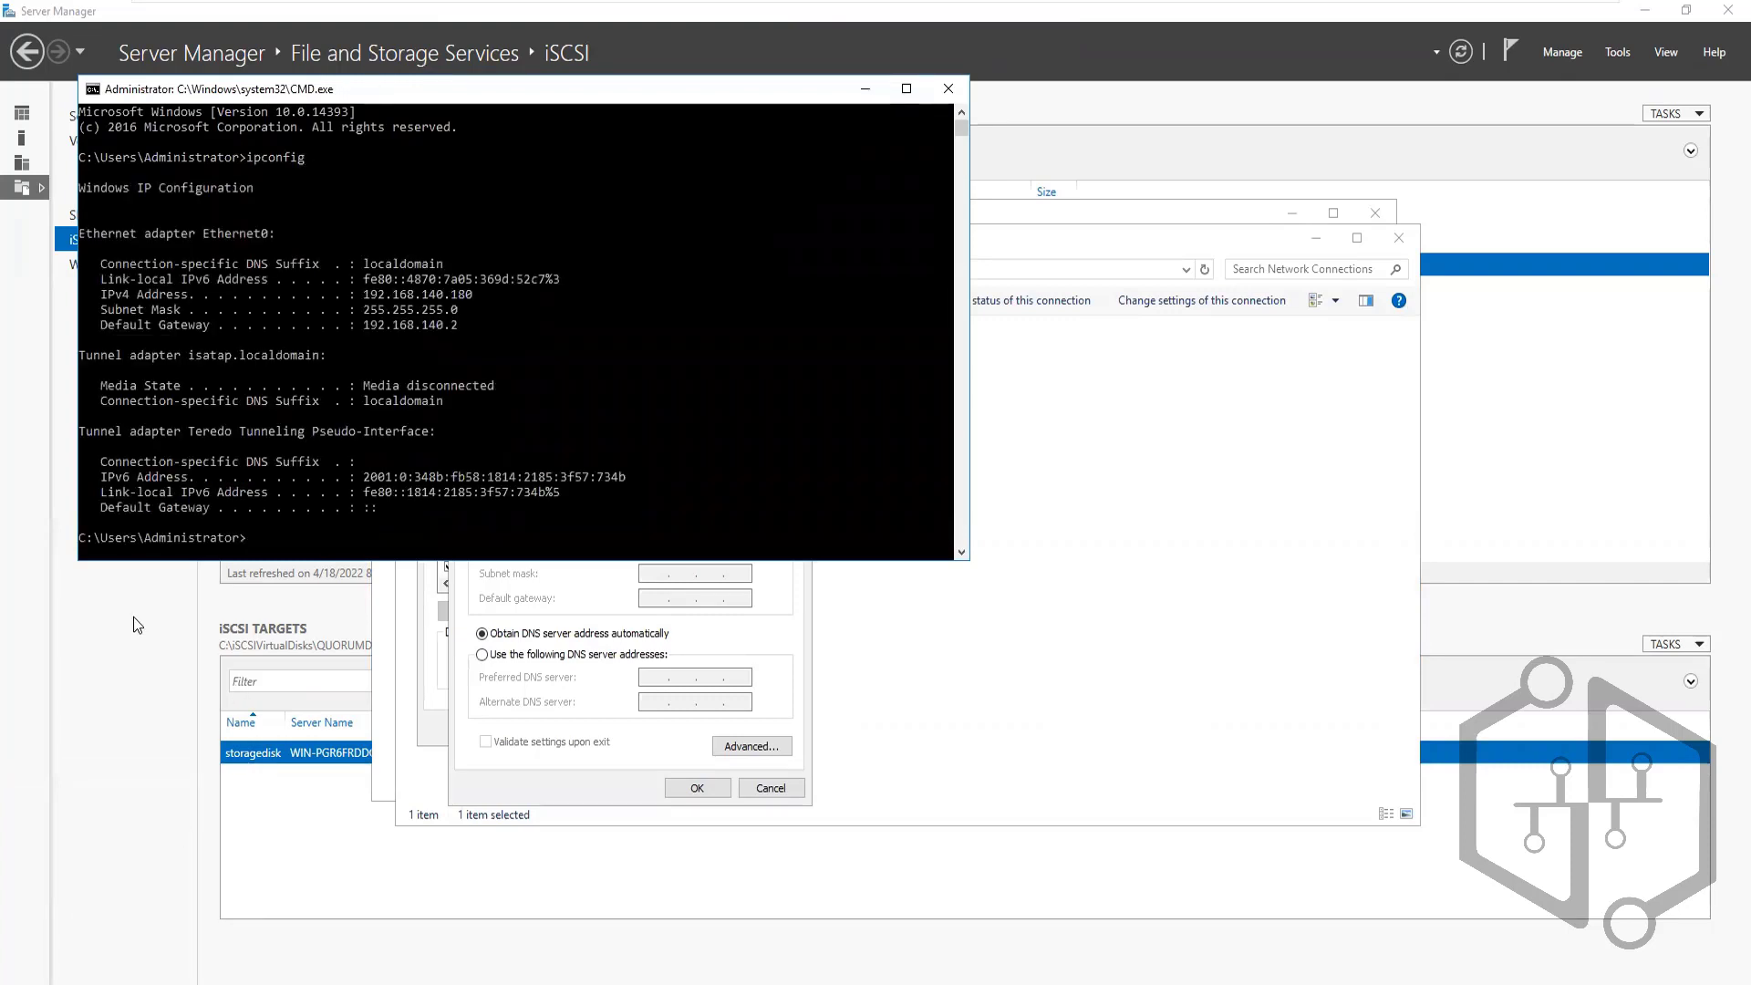
# Copy the IPv4 address 192.168.140.180 and return to the IPv4 Properties dialog
pyautogui.doubleClick(402, 296)
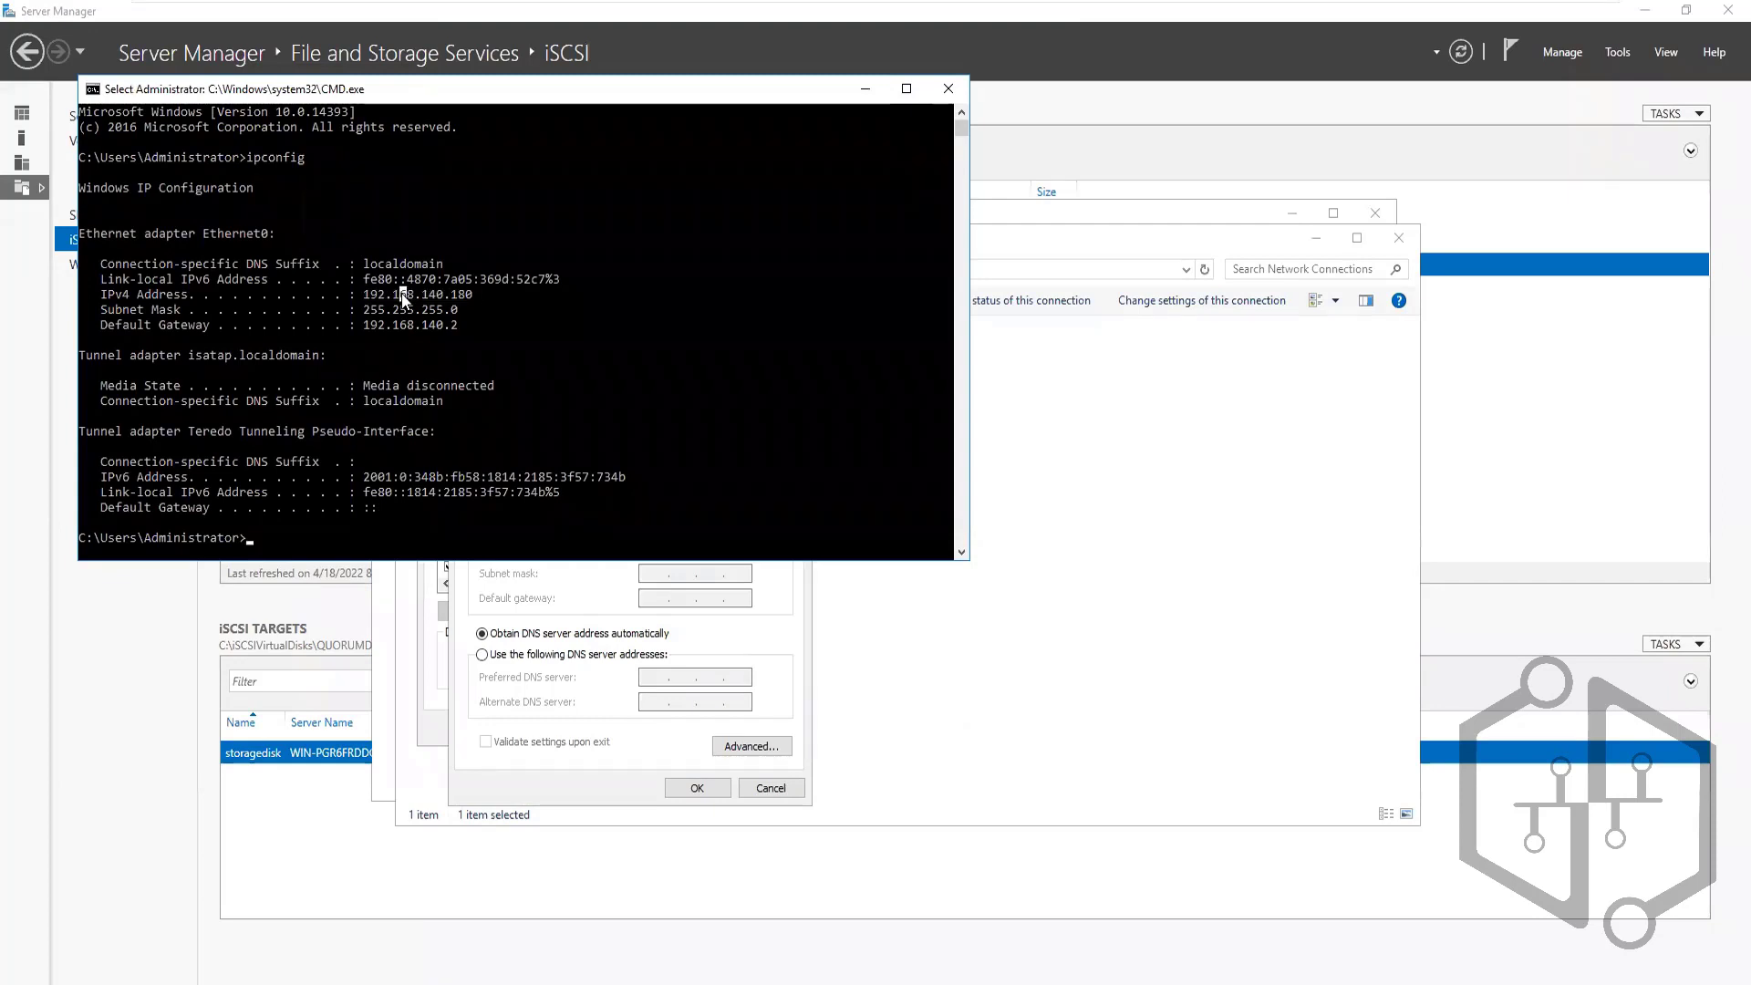
pyautogui.doubleClick(404, 297)
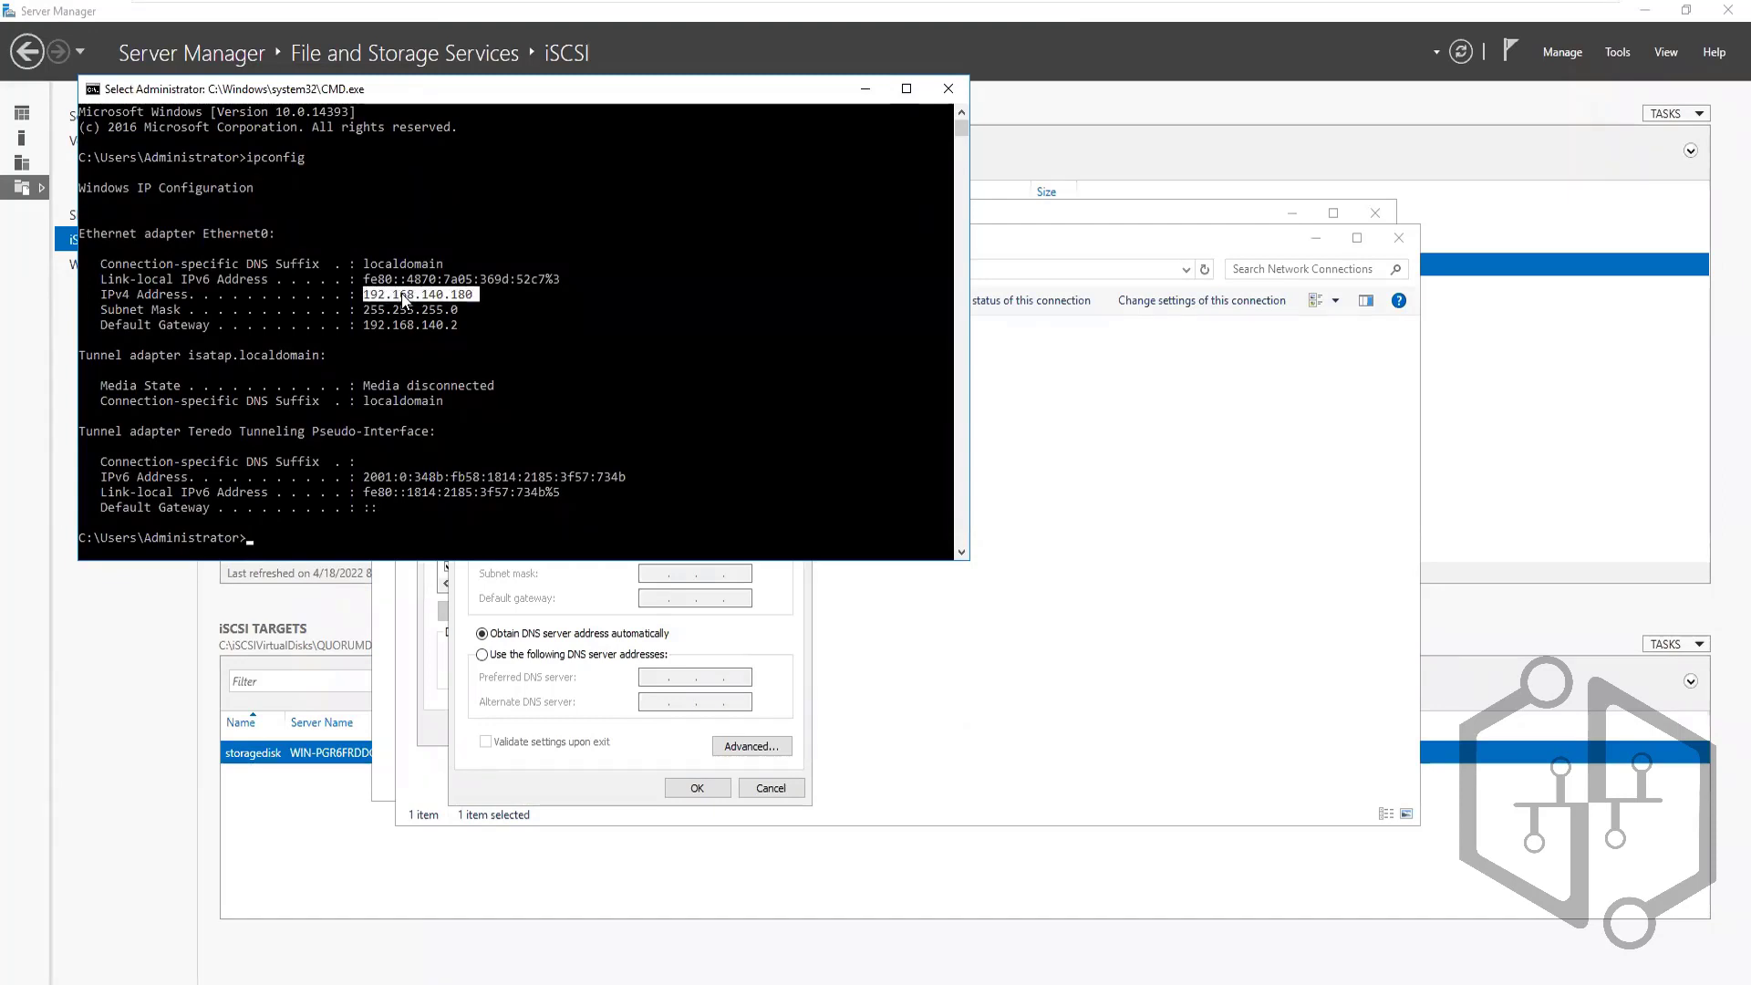
pyautogui.rightClick(436, 298)
pyautogui.click(593, 749)
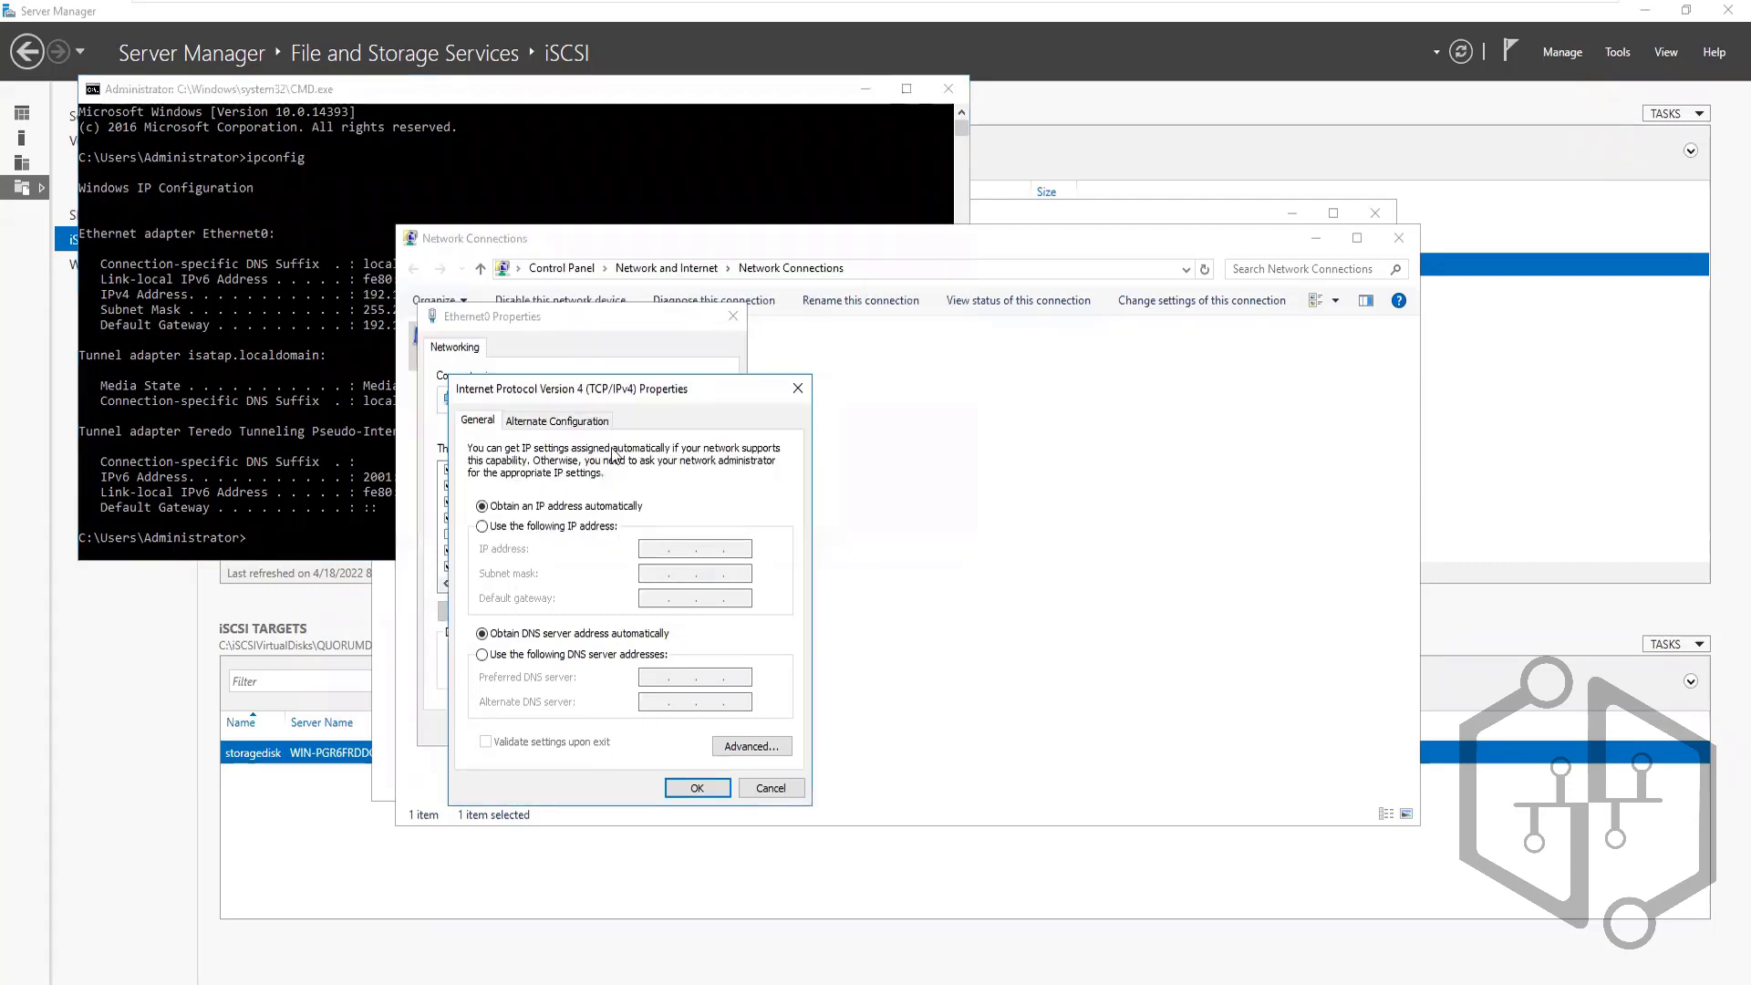
# Give Ethernet0 static IP 192.168.140.185, mask 255.255.255.0 and gateway 192.168.140.2
pyautogui.click(550, 527)
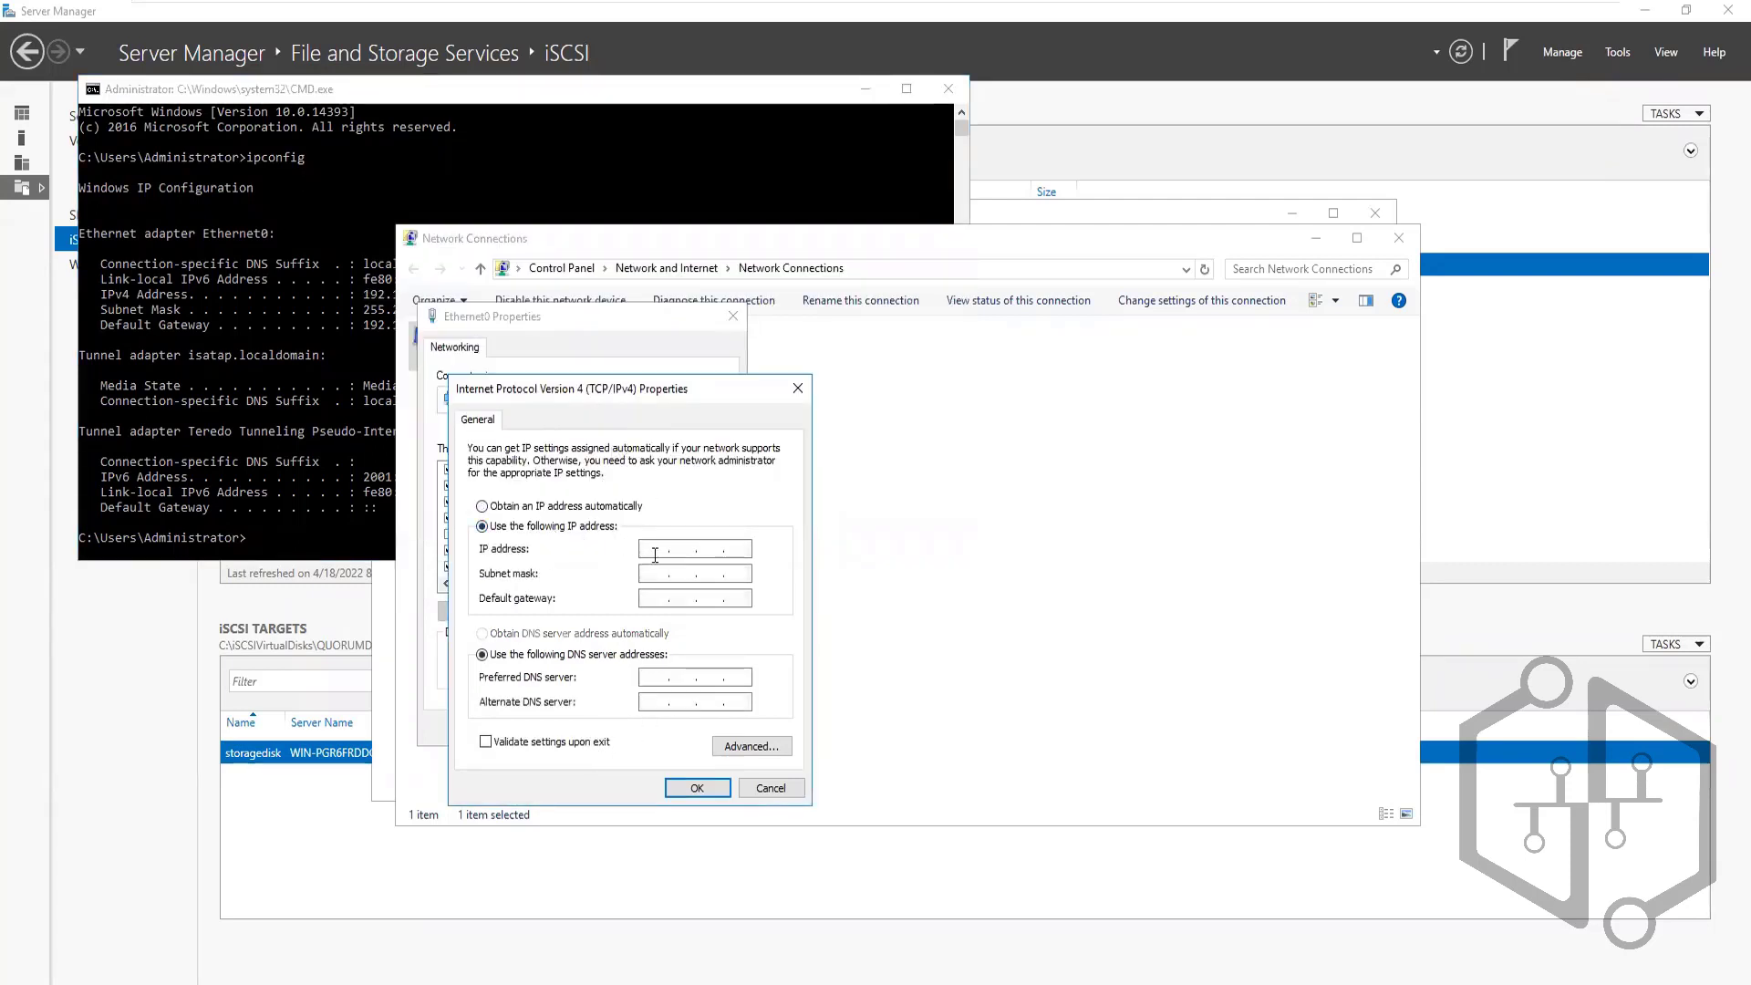
pyautogui.click(654, 548)
pyautogui.hotkey('ctrl', 'v')
pyautogui.hotkey('ctrl', 'a')
pyautogui.click(748, 548)
pyautogui.press('BackSpace')
pyautogui.write('5')
pyautogui.press('Tab')
pyautogui.press('Tab')
pyautogui.hotkey('ctrl', 'v')
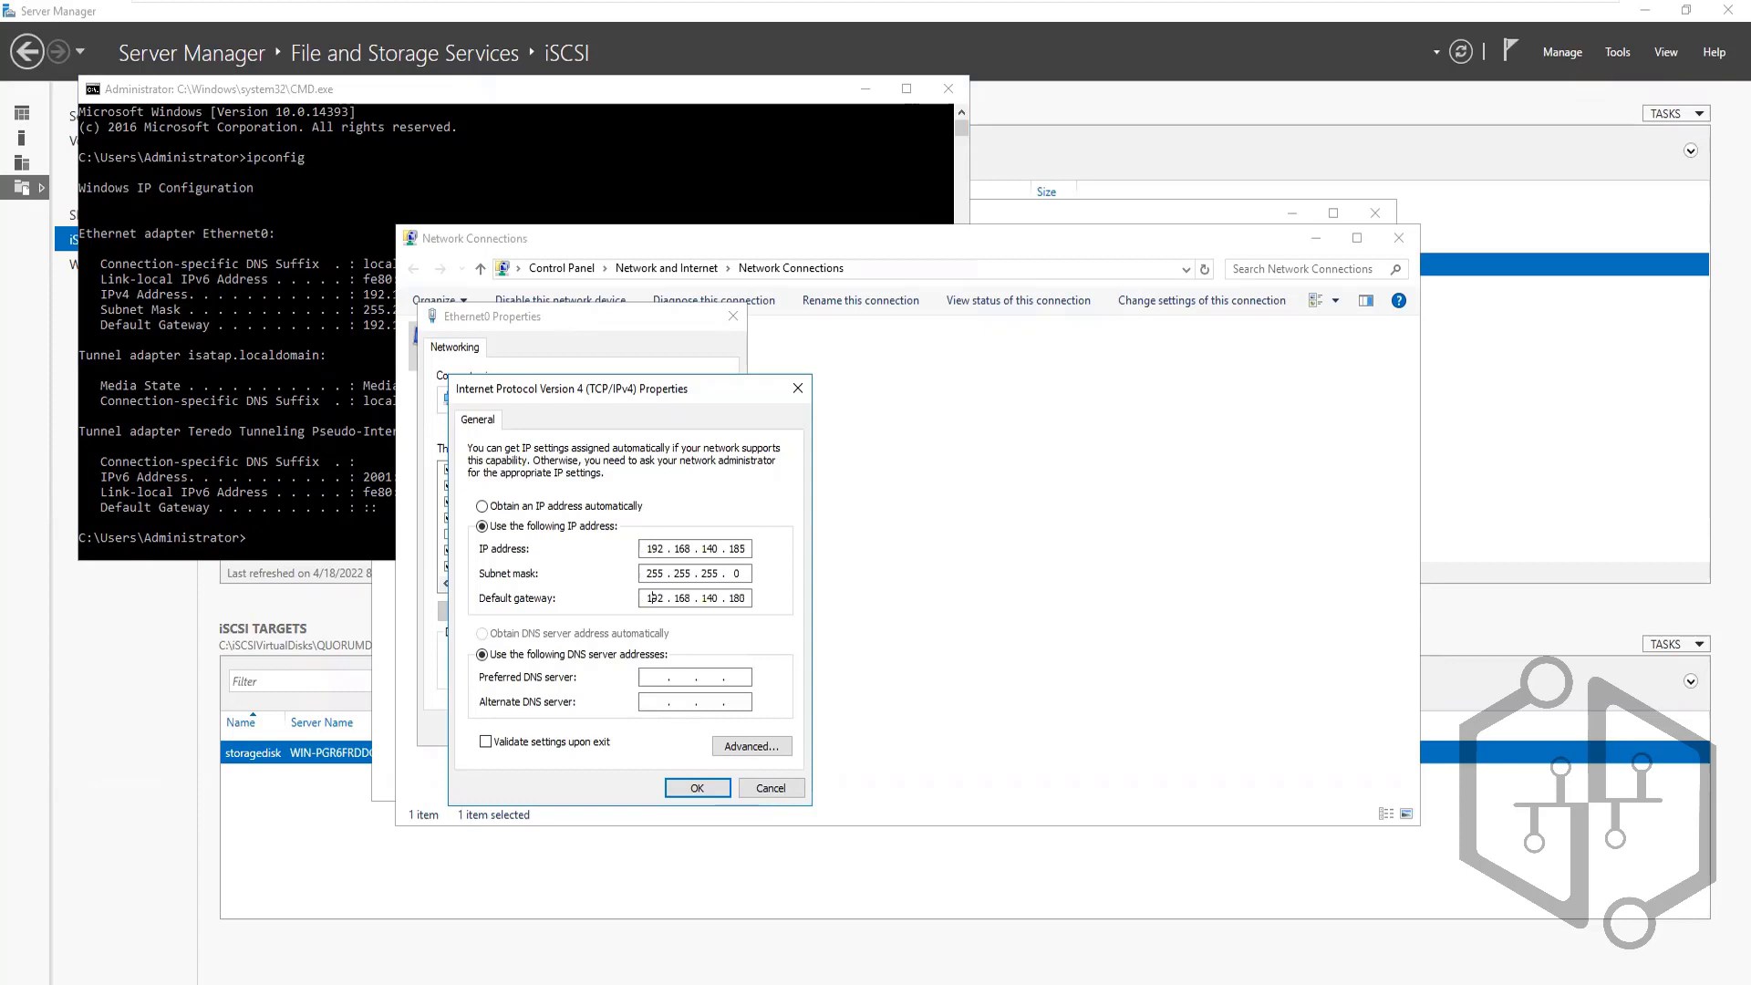
pyautogui.press('BackSpace')
pyautogui.press('BackSpace')
pyautogui.press('BackSpace')
pyautogui.click(697, 788)
# Close the adapter properties and rerun ipconfig to confirm 192.168.140.185
pyautogui.click(634, 730)
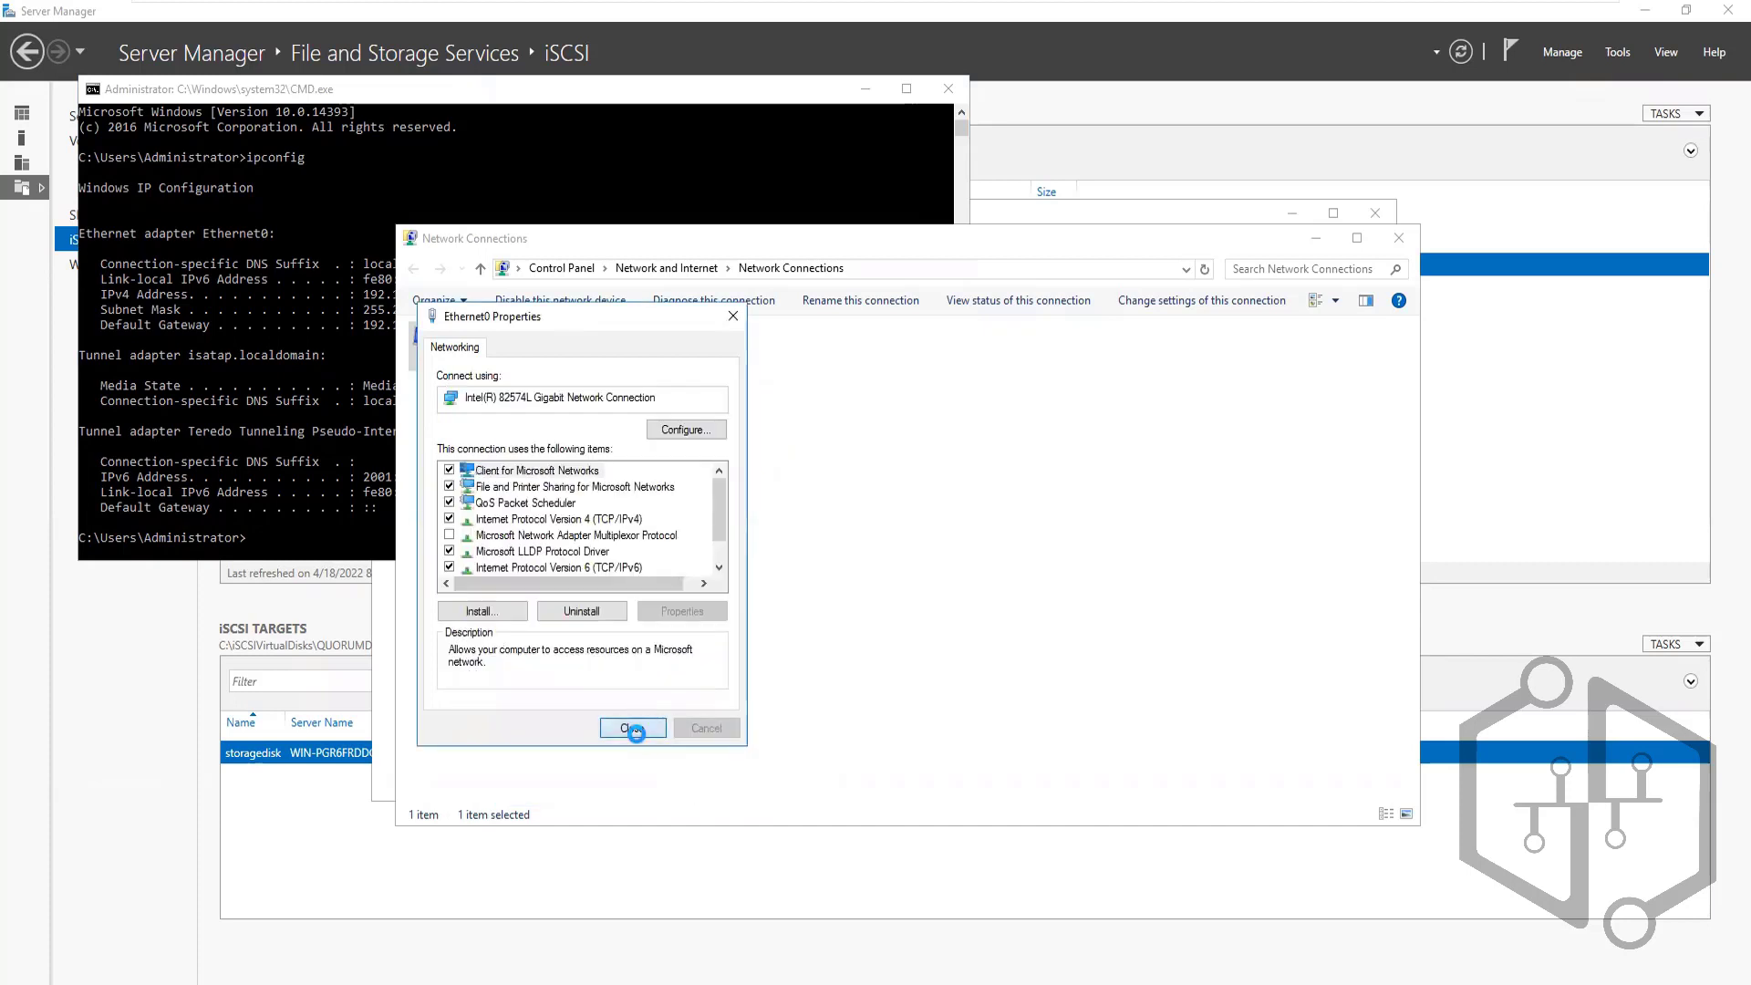
pyautogui.click(230, 342)
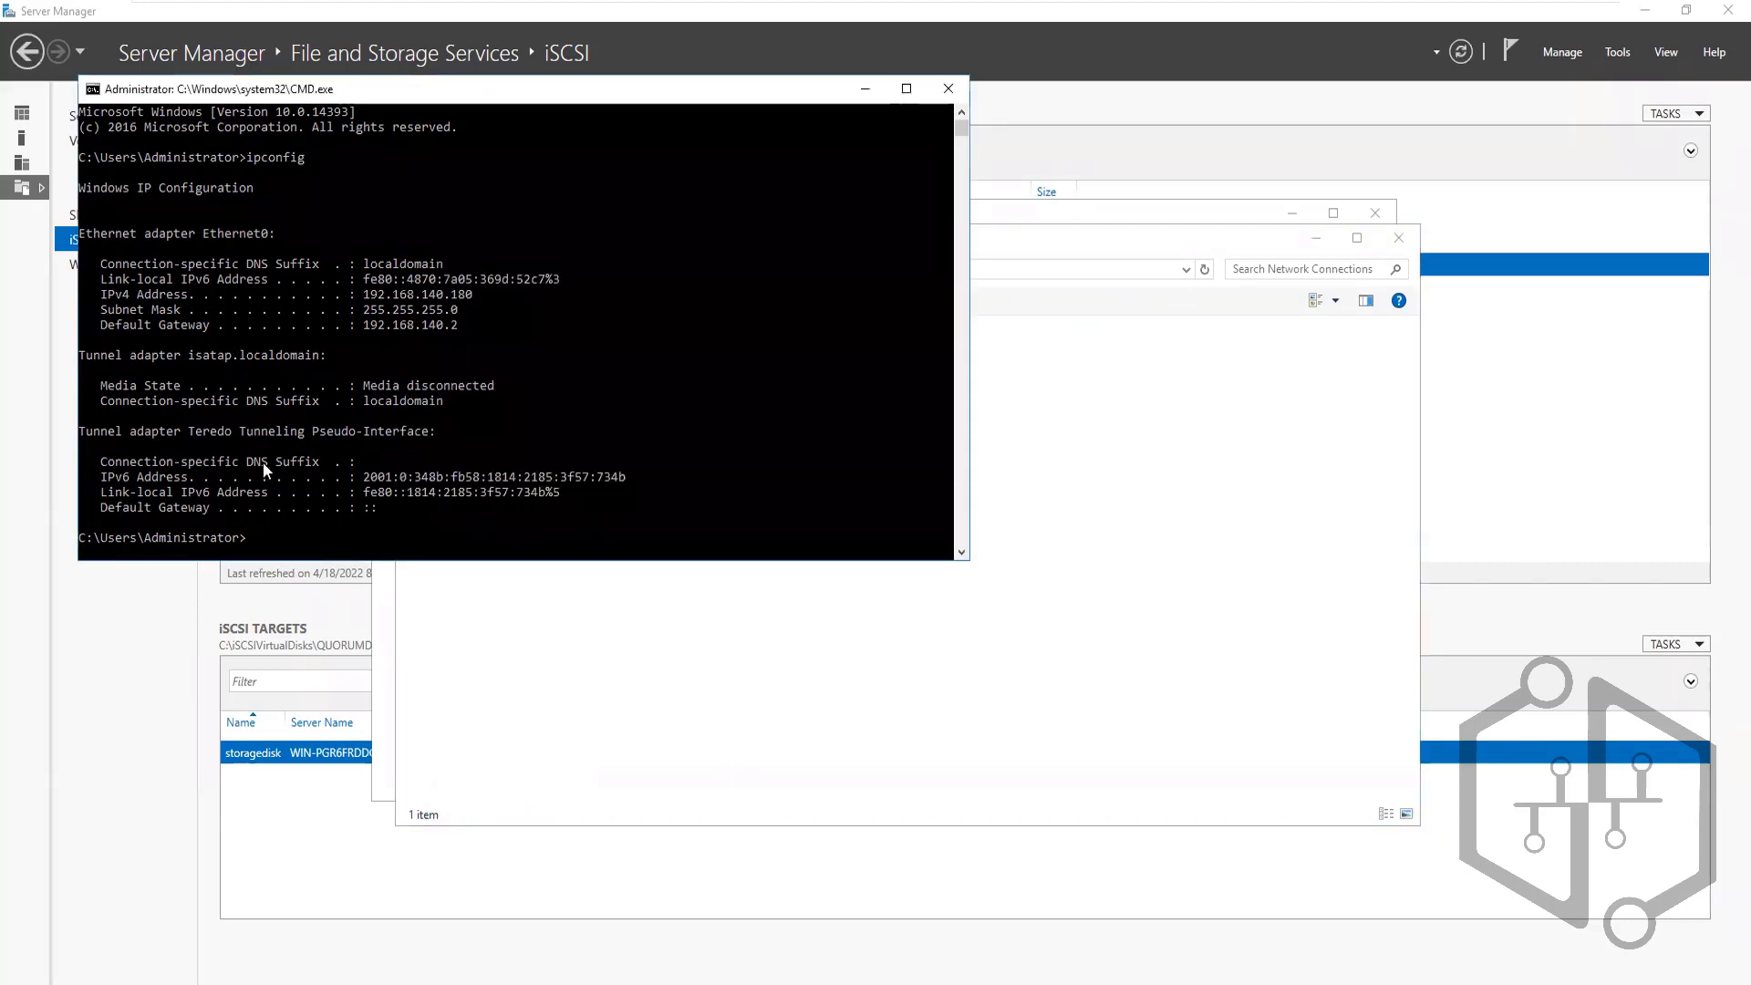
pyautogui.click(274, 552)
pyautogui.press('Up')
pyautogui.press('Return')
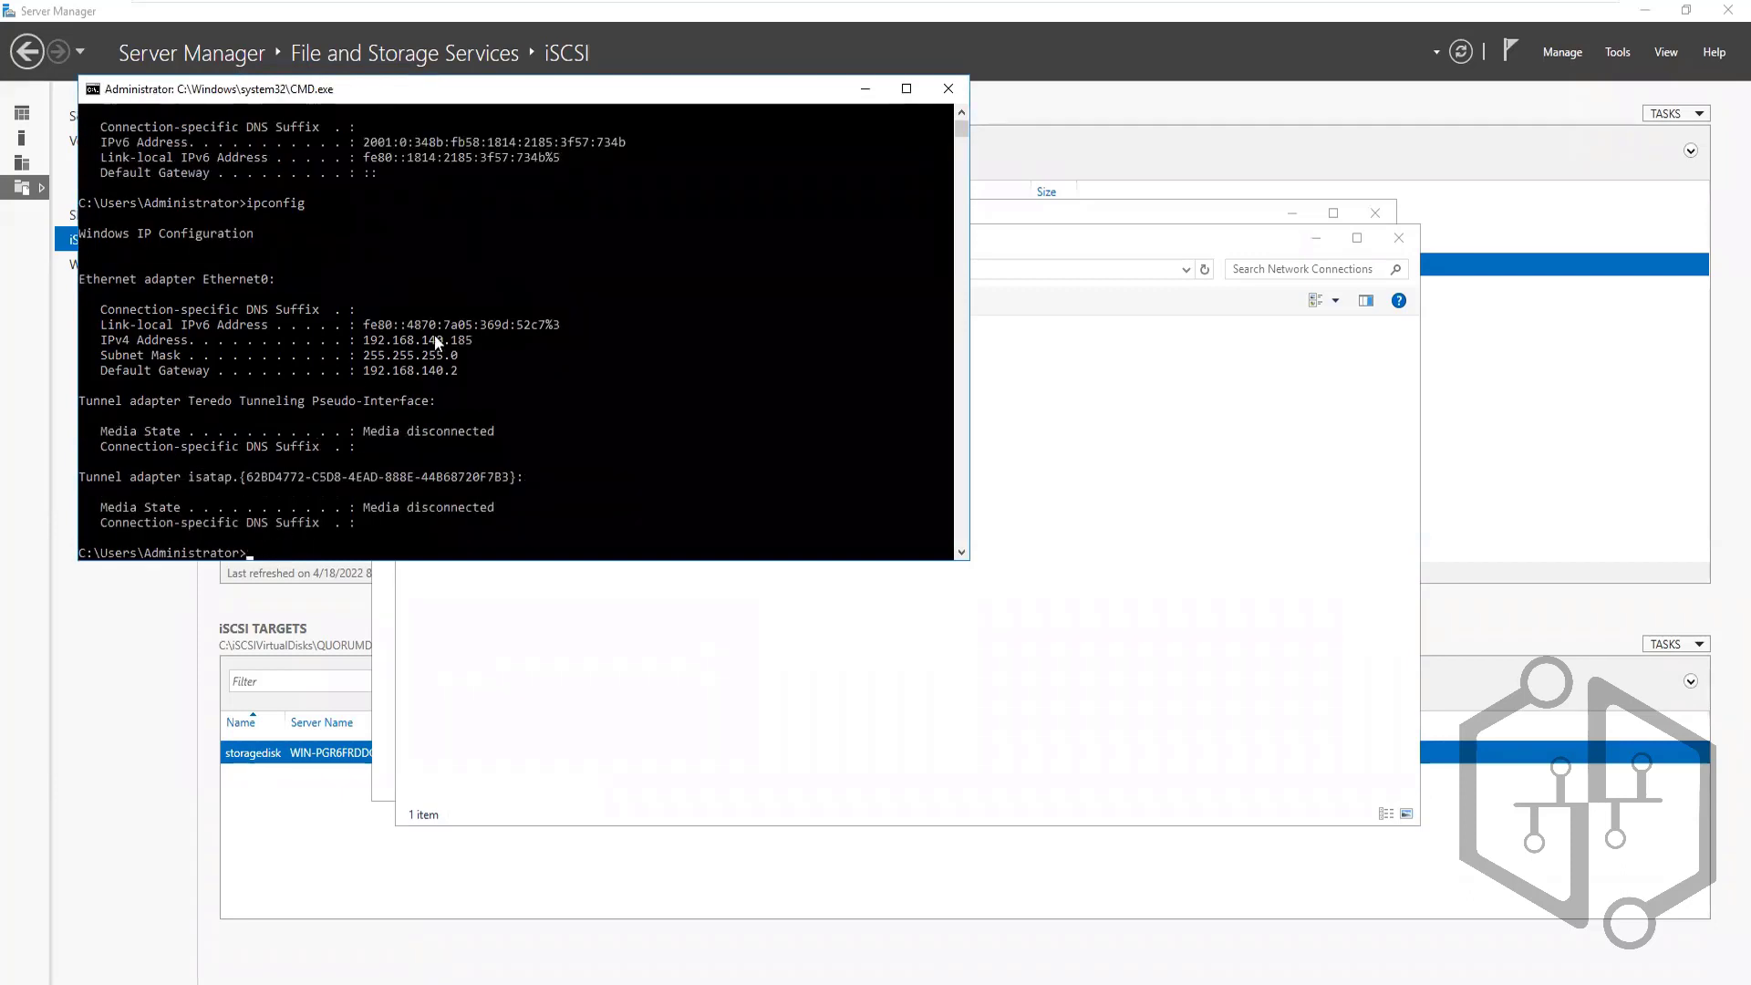
pyautogui.click(426, 341)
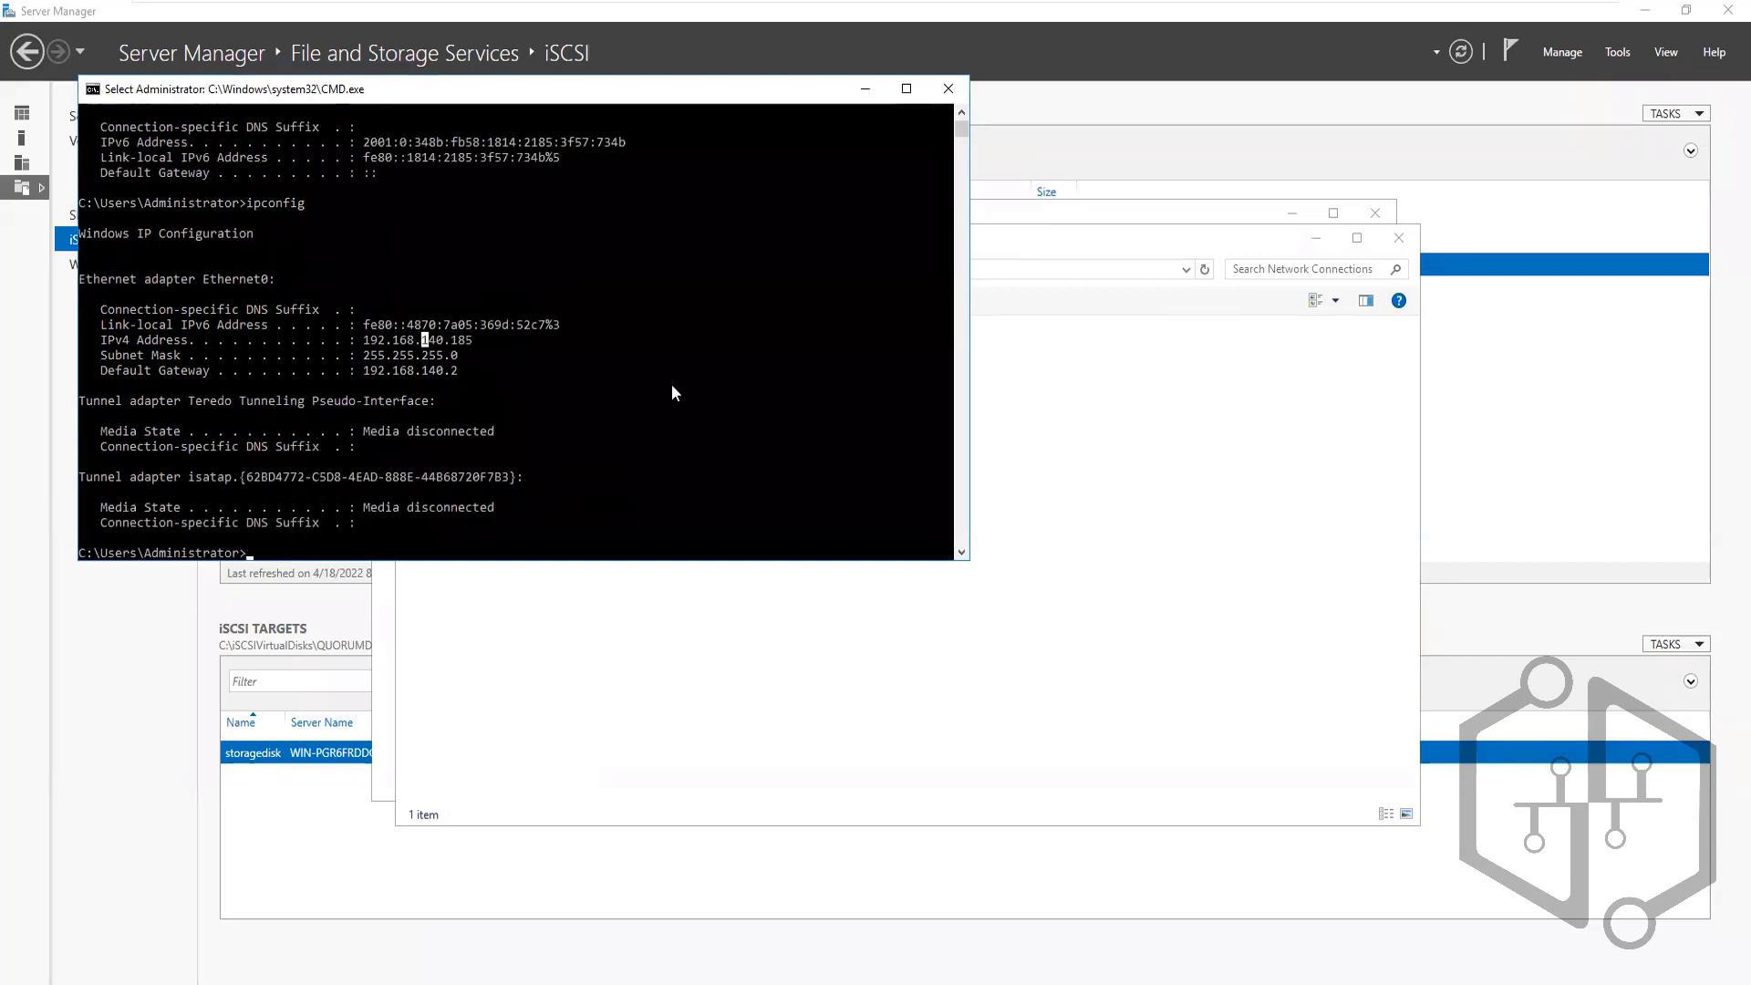
# On Vaultnode1, Quick Connect the iSCSI Initiator to target 192.168.140.185 until login succeeds
pyautogui.moveTo(786, 7)
pyautogui.click(1075, 20)
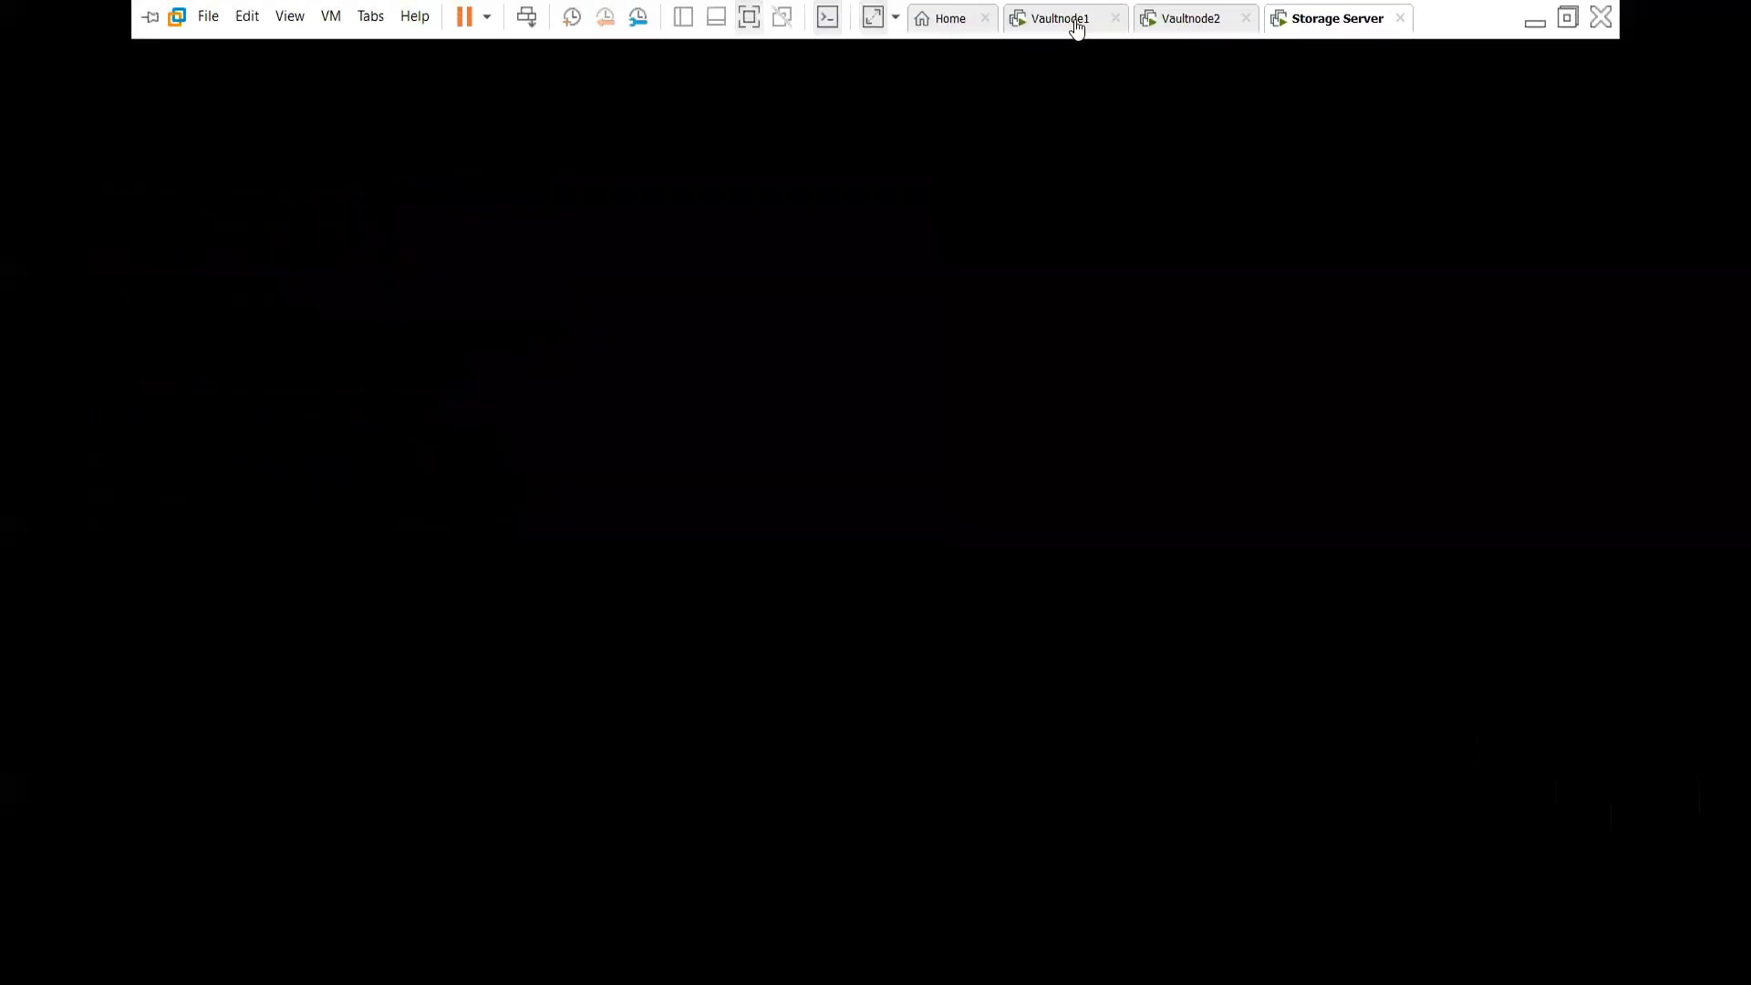
pyautogui.click(244, 262)
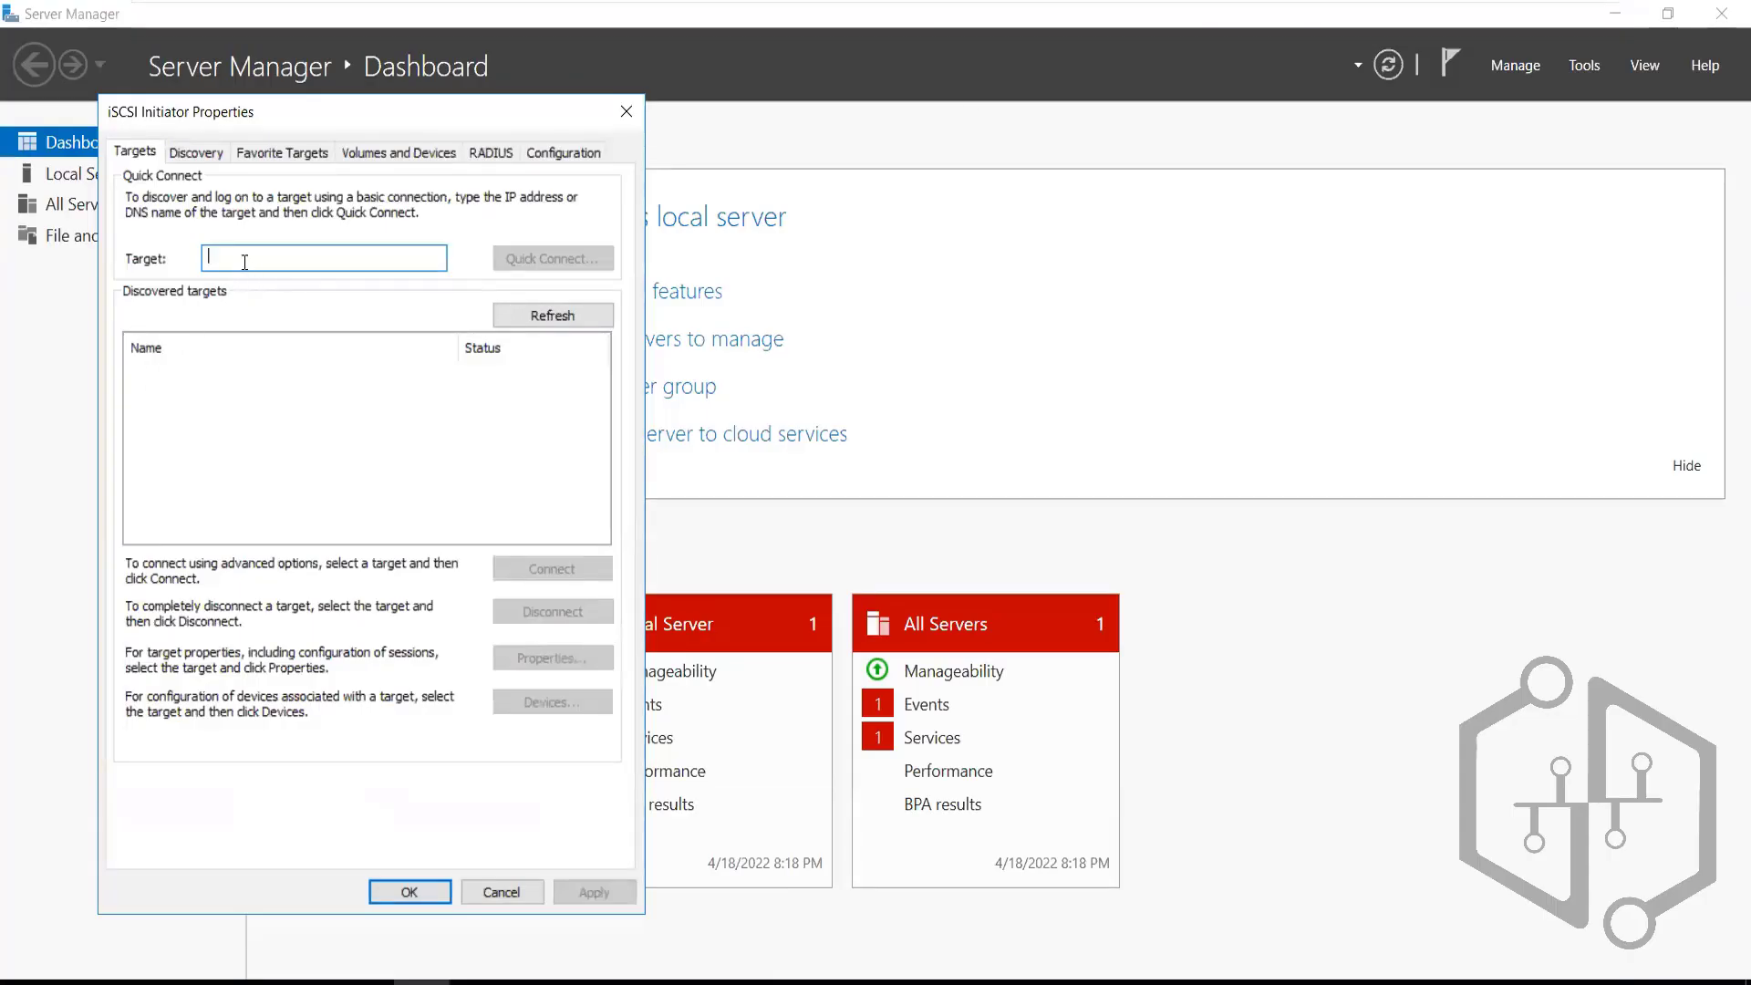
pyautogui.write('192.16')
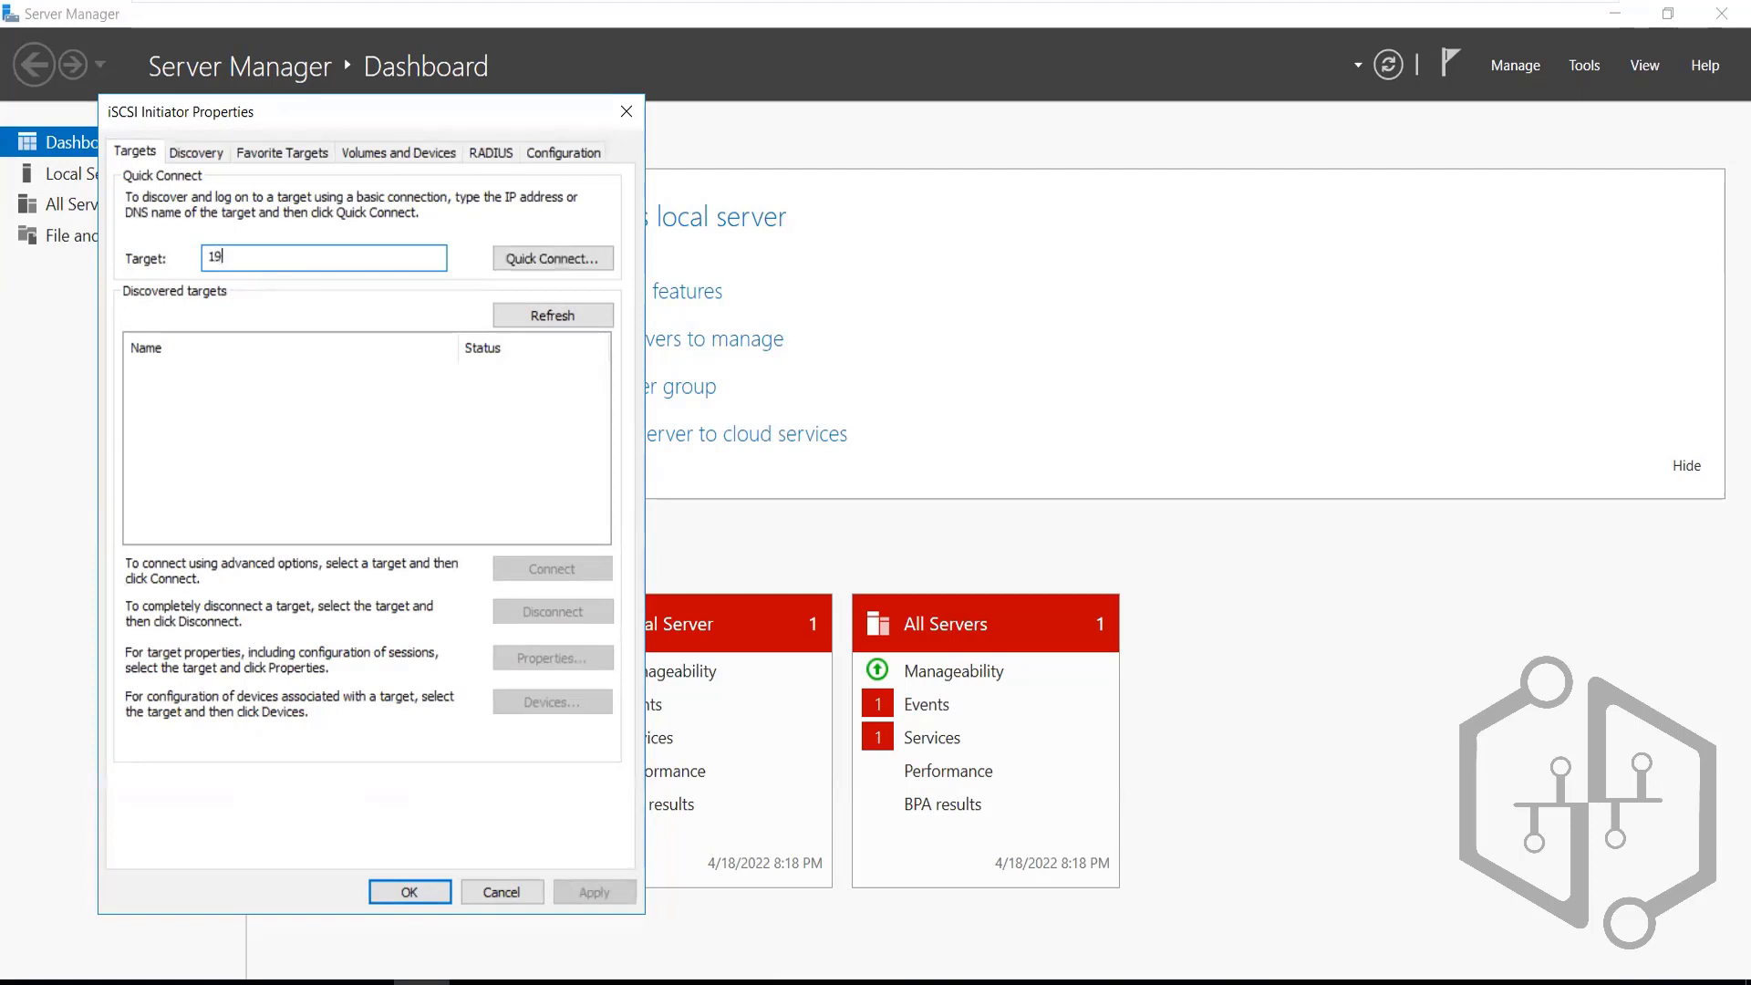
pyautogui.write('8.140.185')
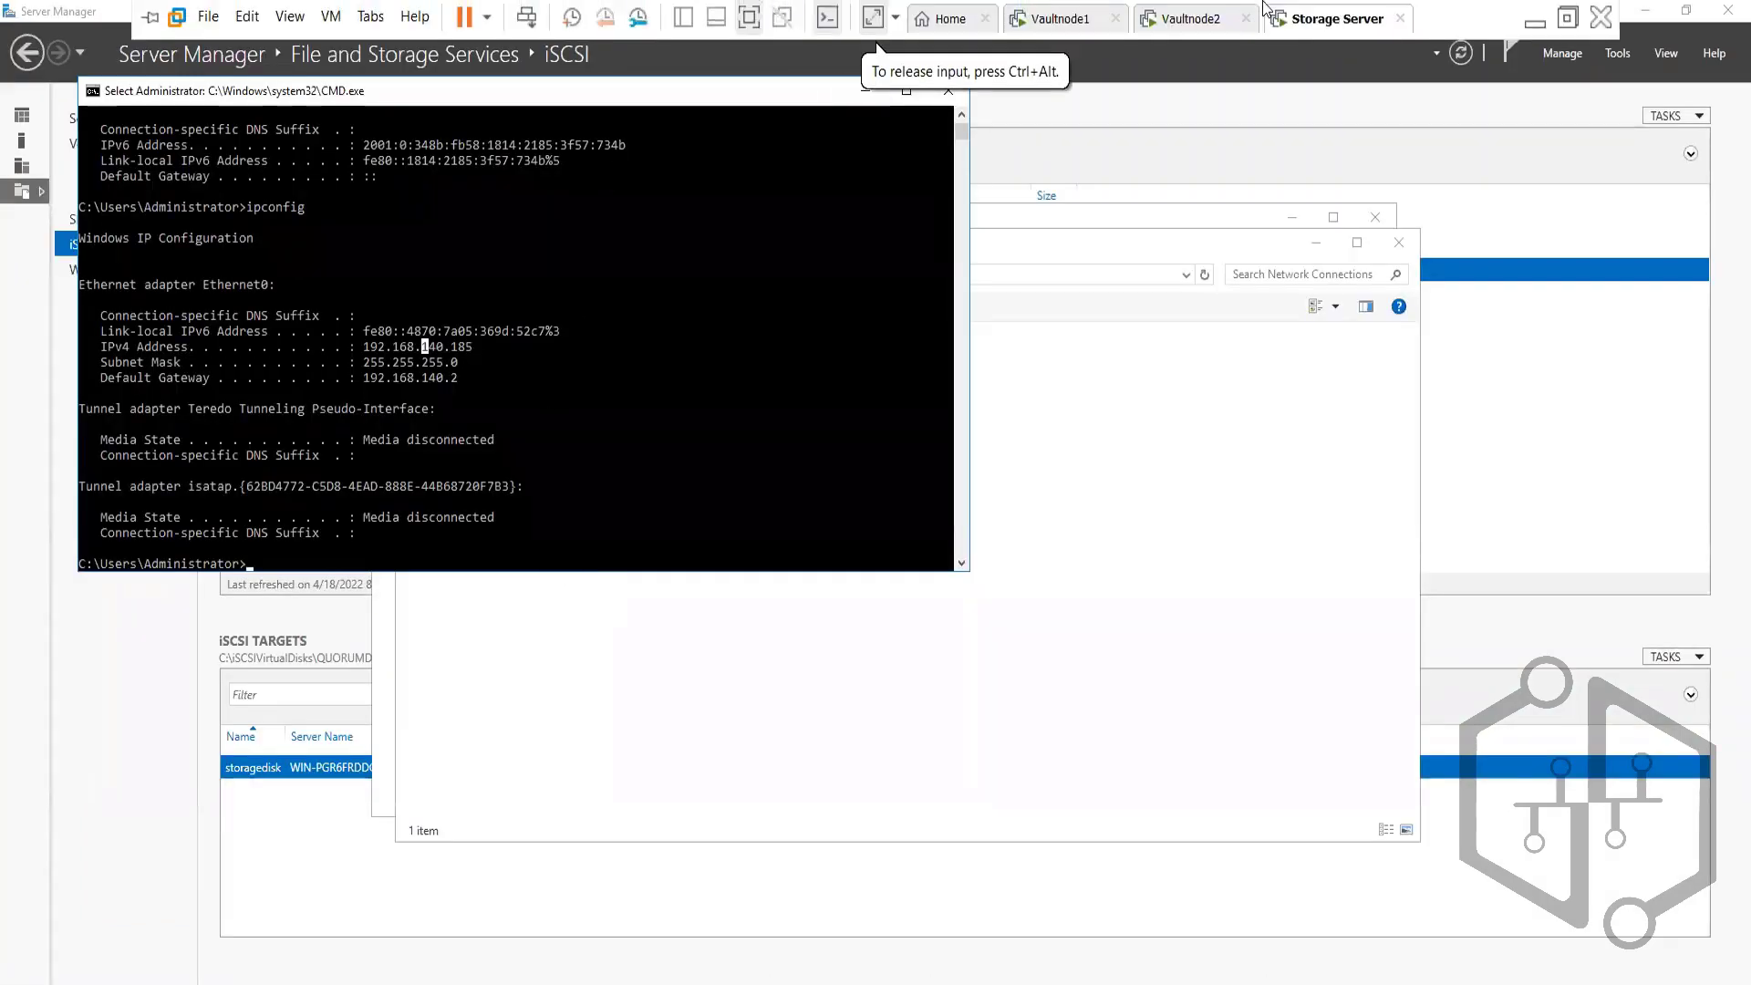
pyautogui.click(1066, 32)
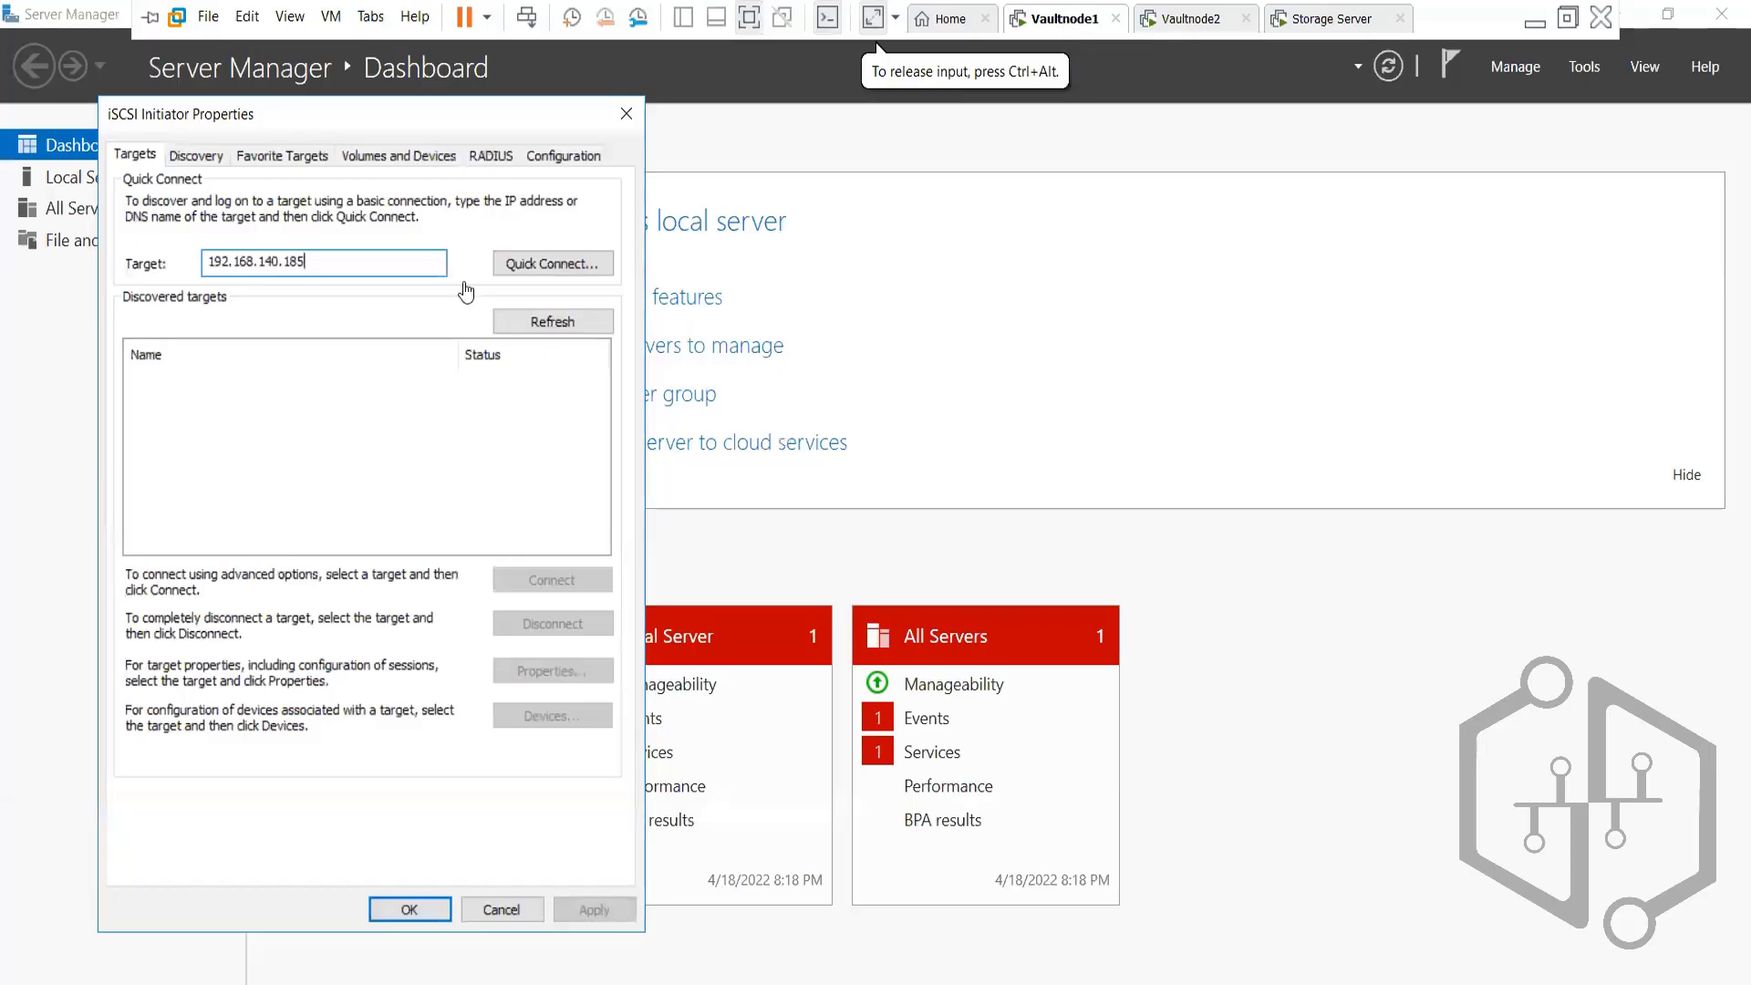
pyautogui.doubleClick(305, 264)
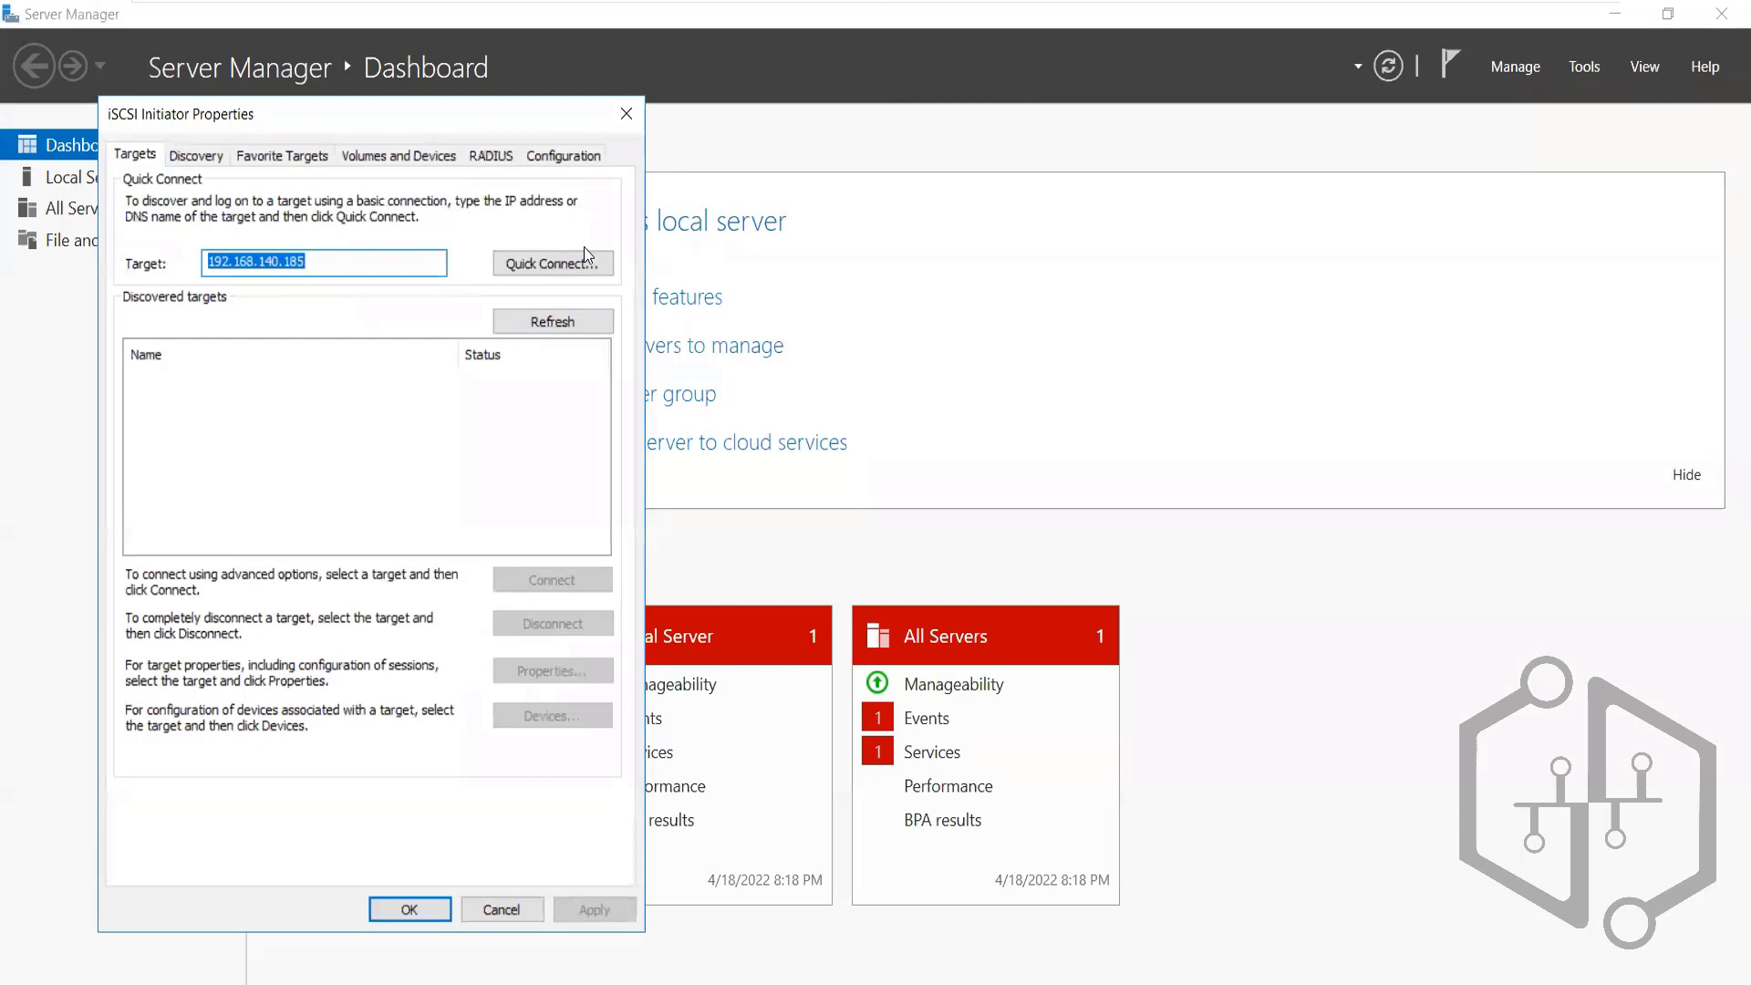
pyautogui.click(556, 265)
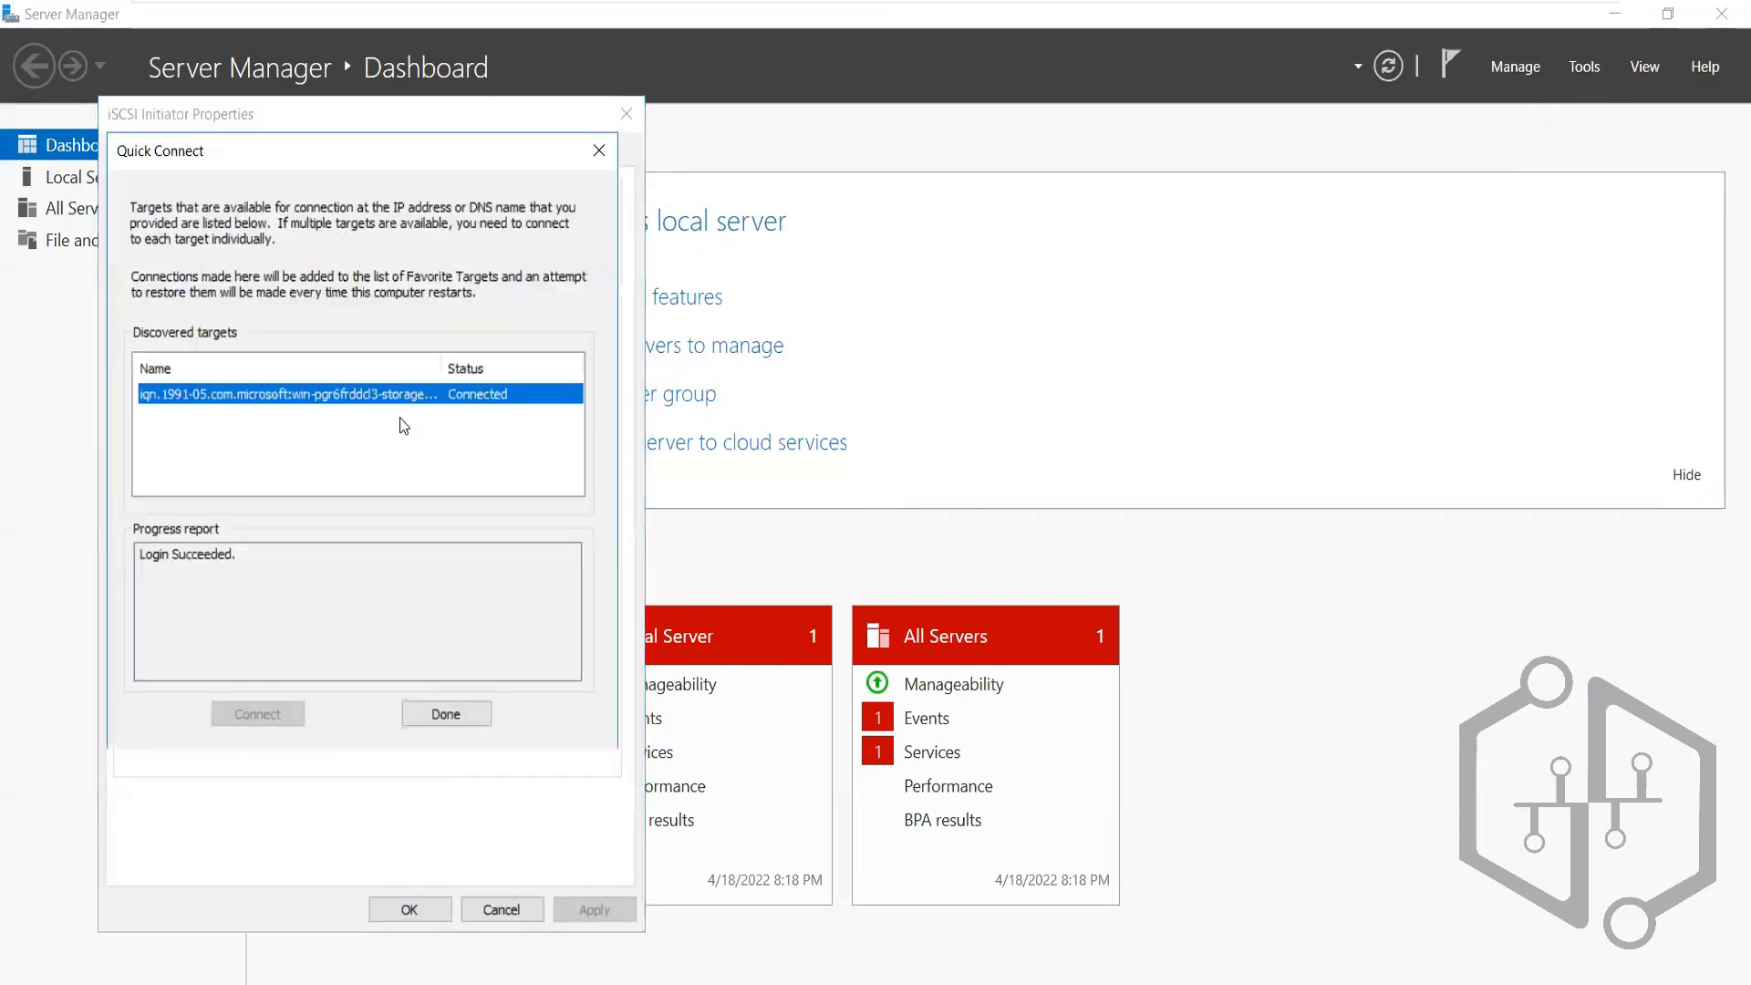
pyautogui.click(446, 714)
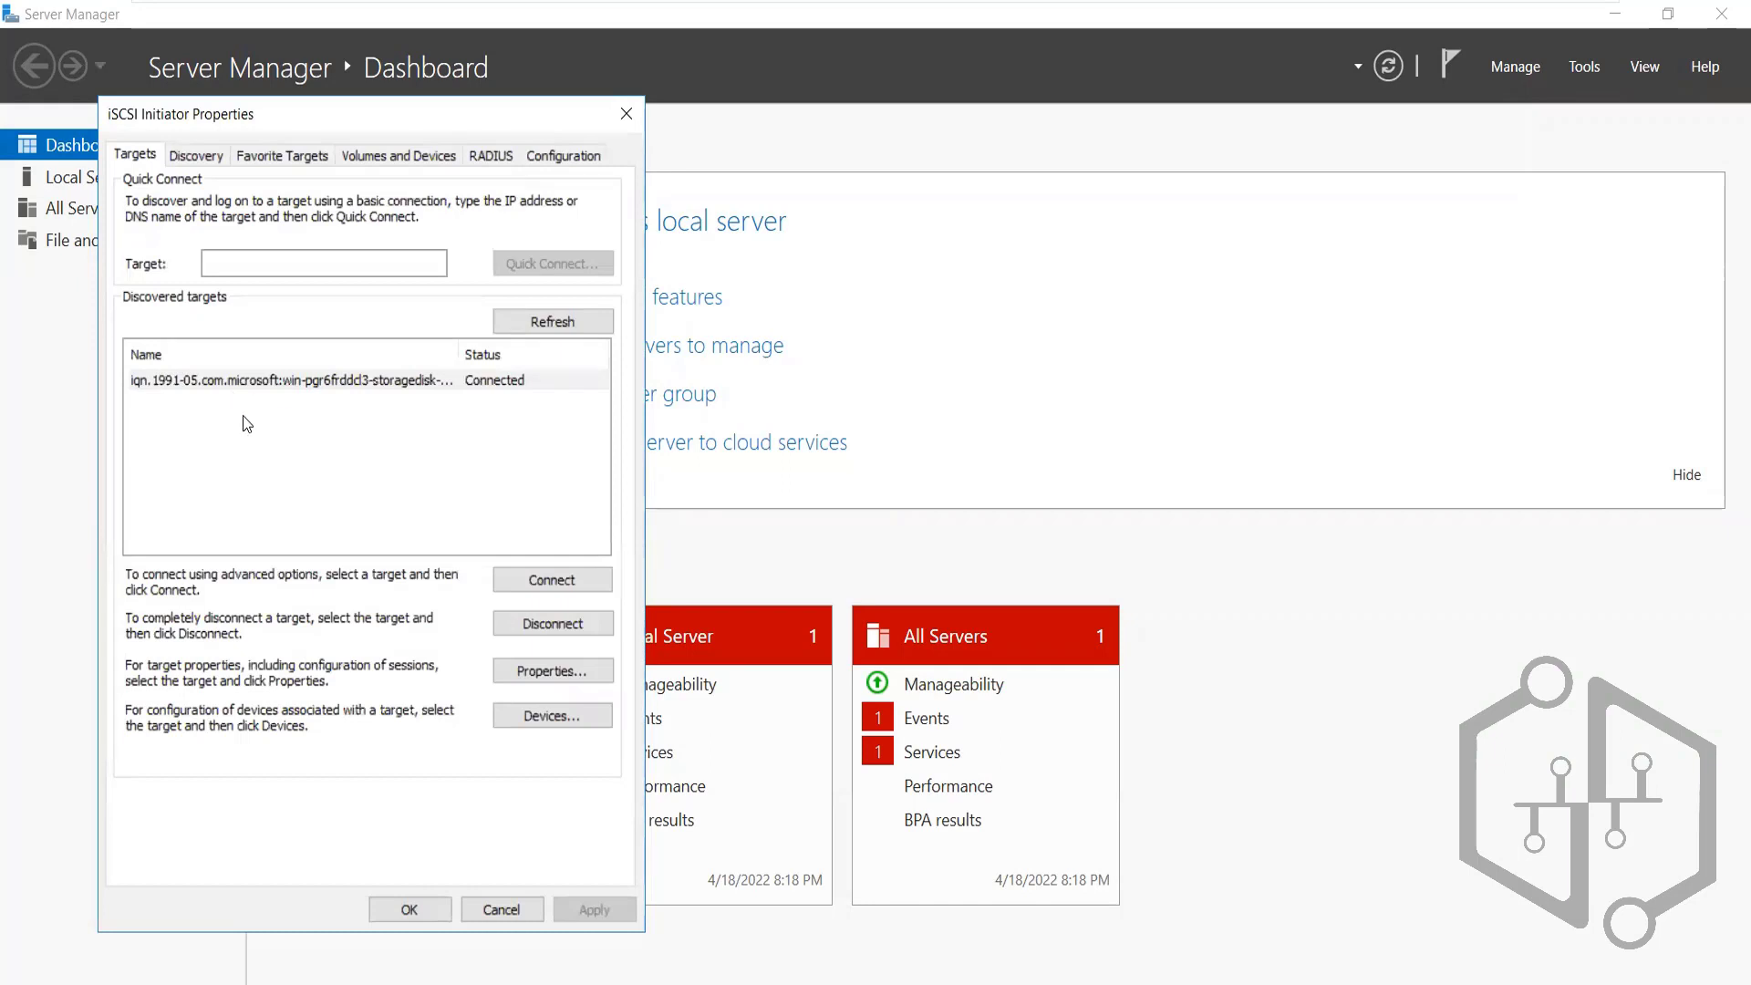
# Auto Configure the iSCSI volumes, reconnect storagedisk (already logged in), and close the initiator with OK
pyautogui.click(419, 154)
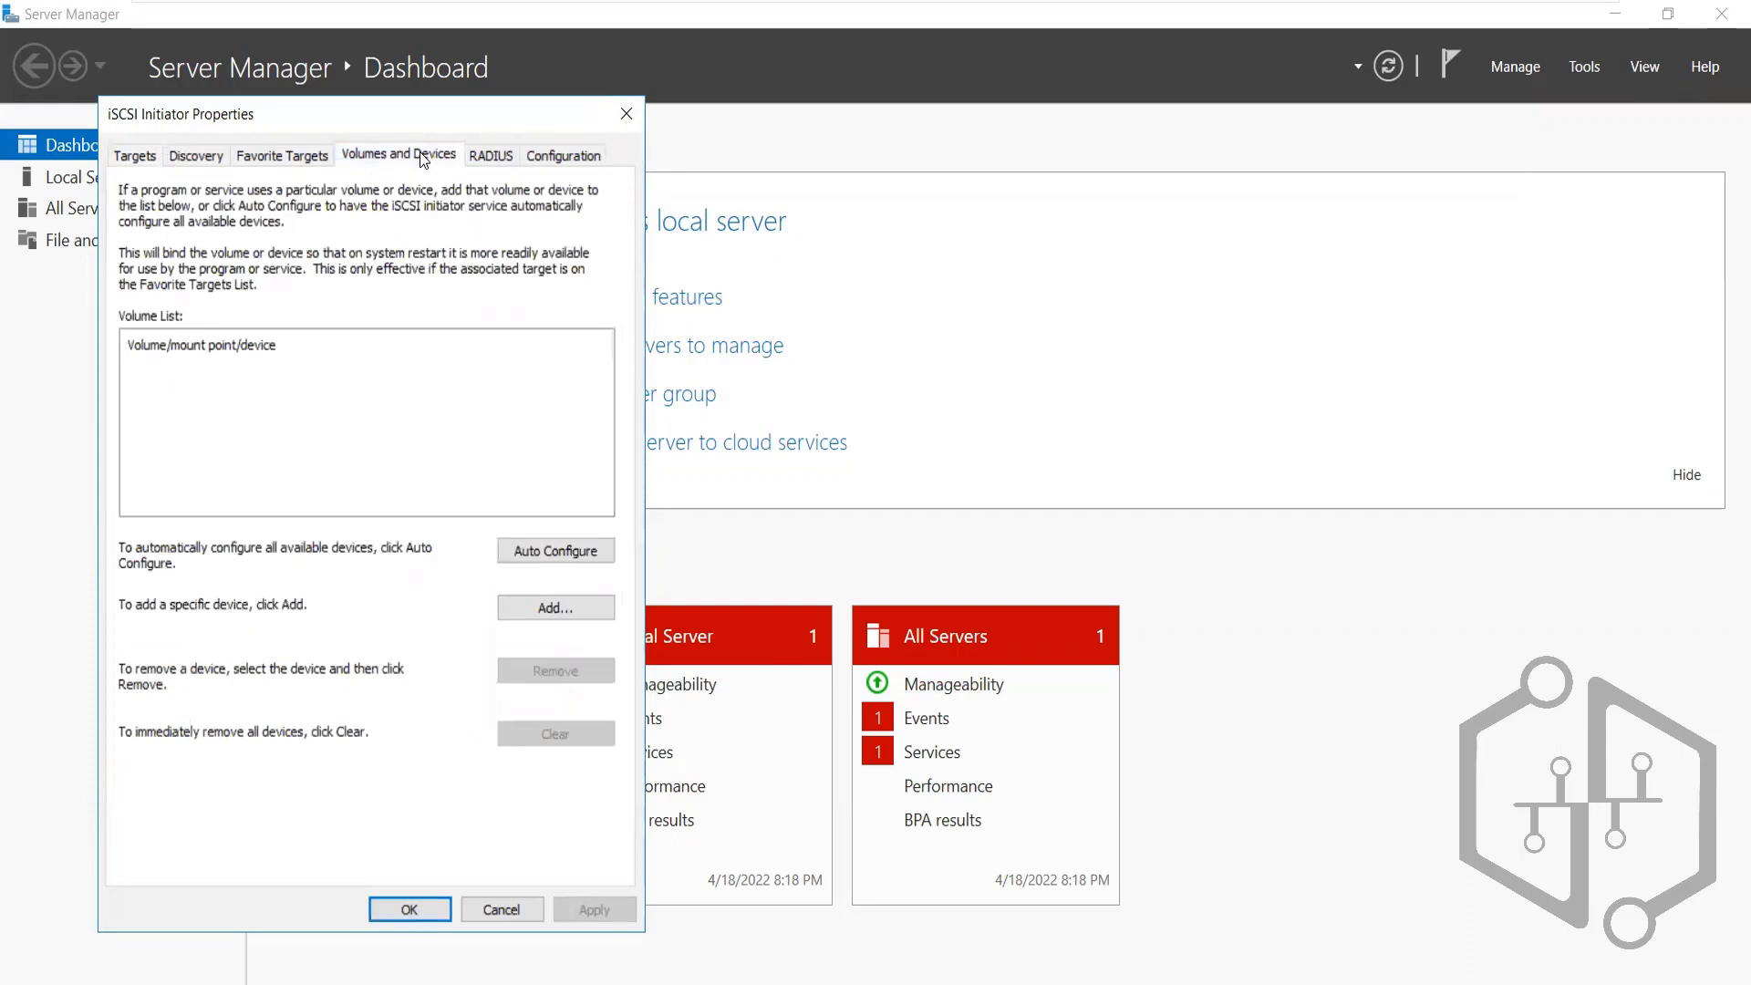
pyautogui.click(560, 565)
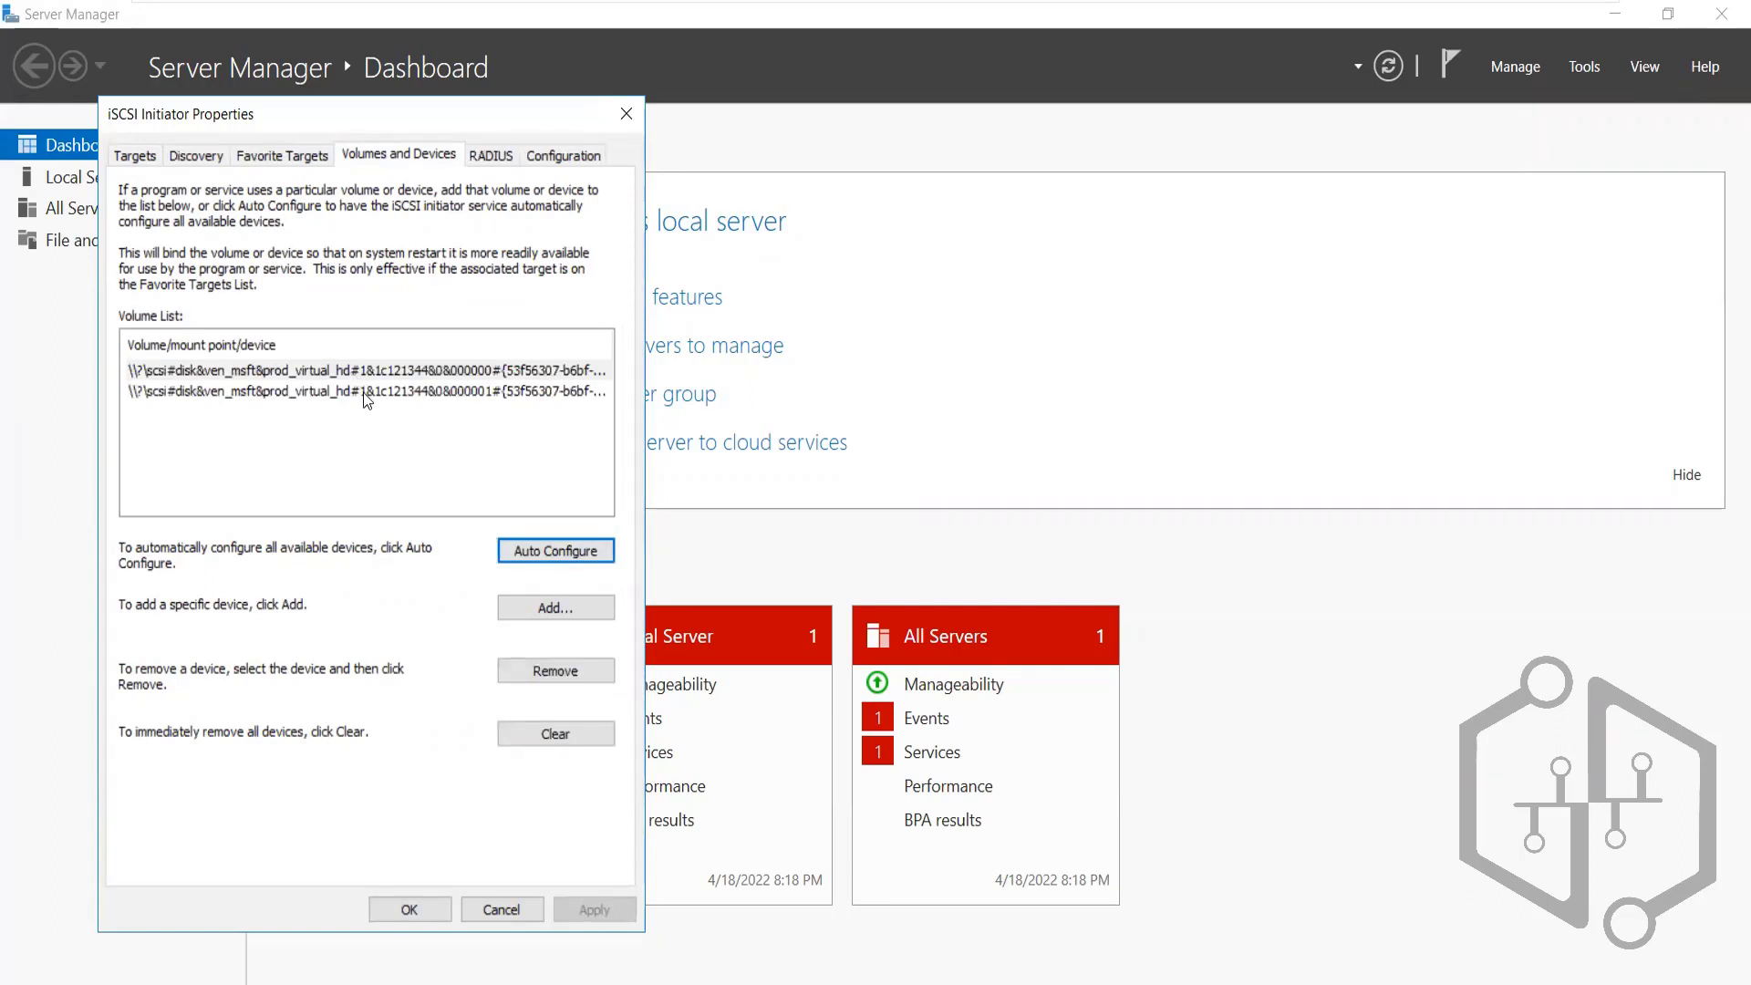
pyautogui.click(139, 161)
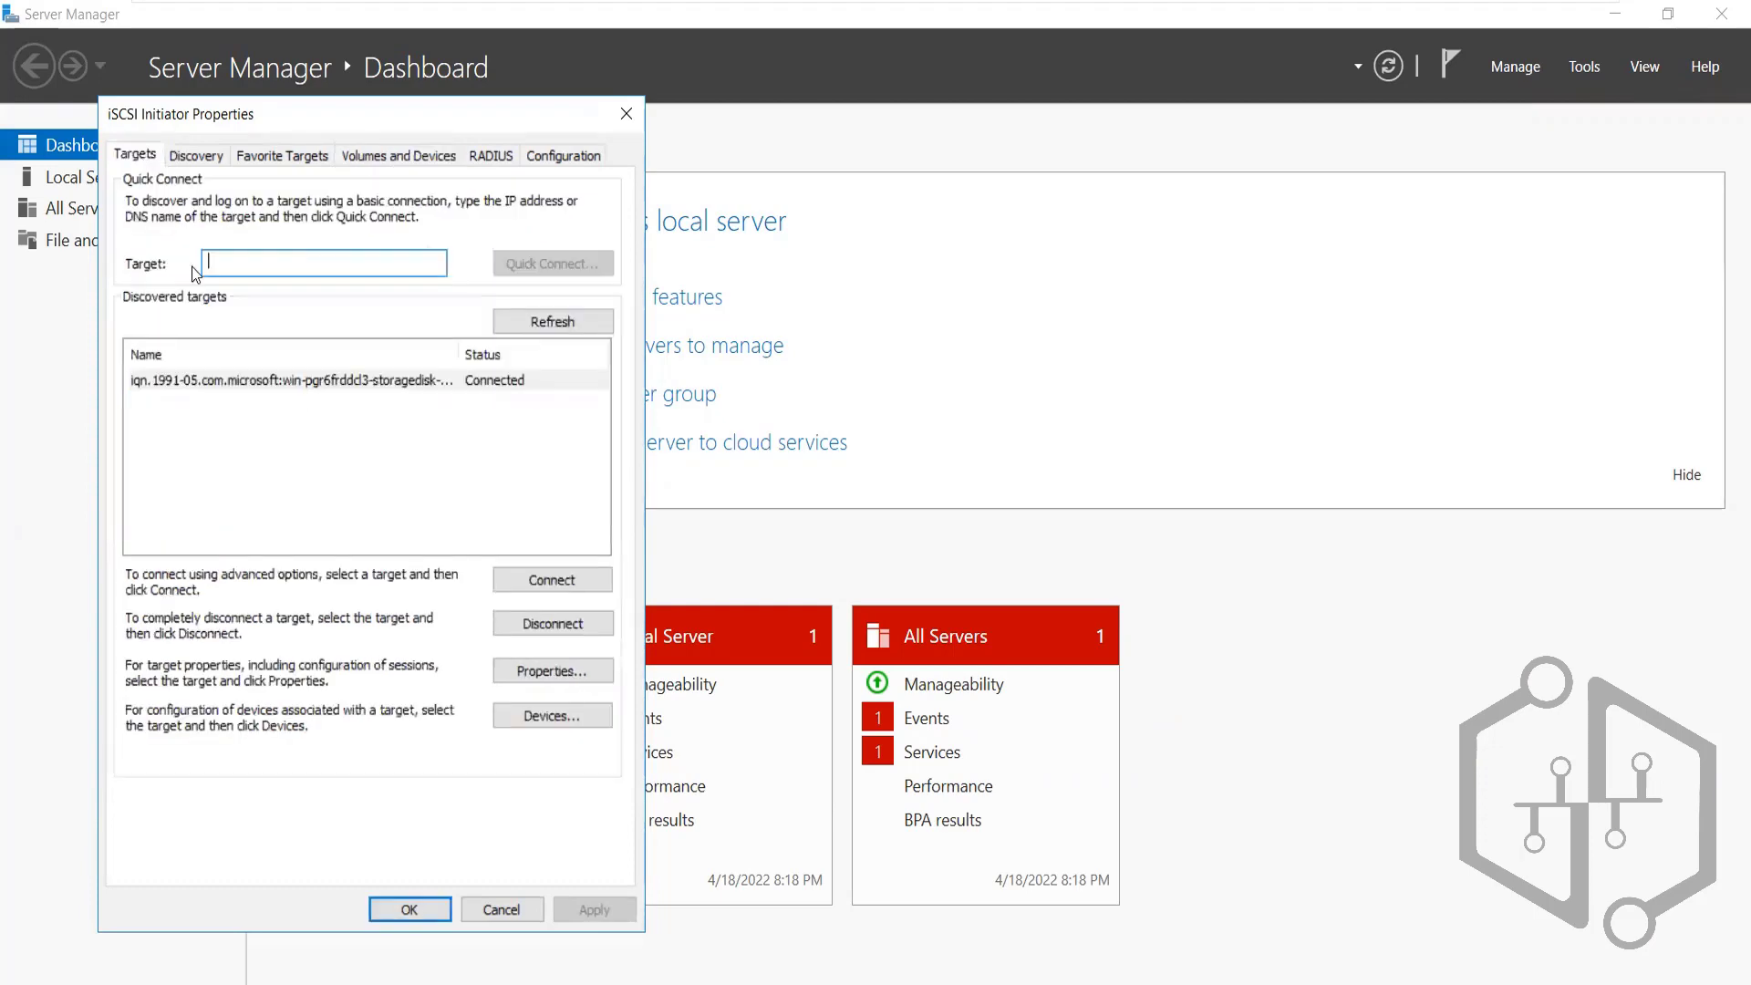
pyautogui.click(542, 575)
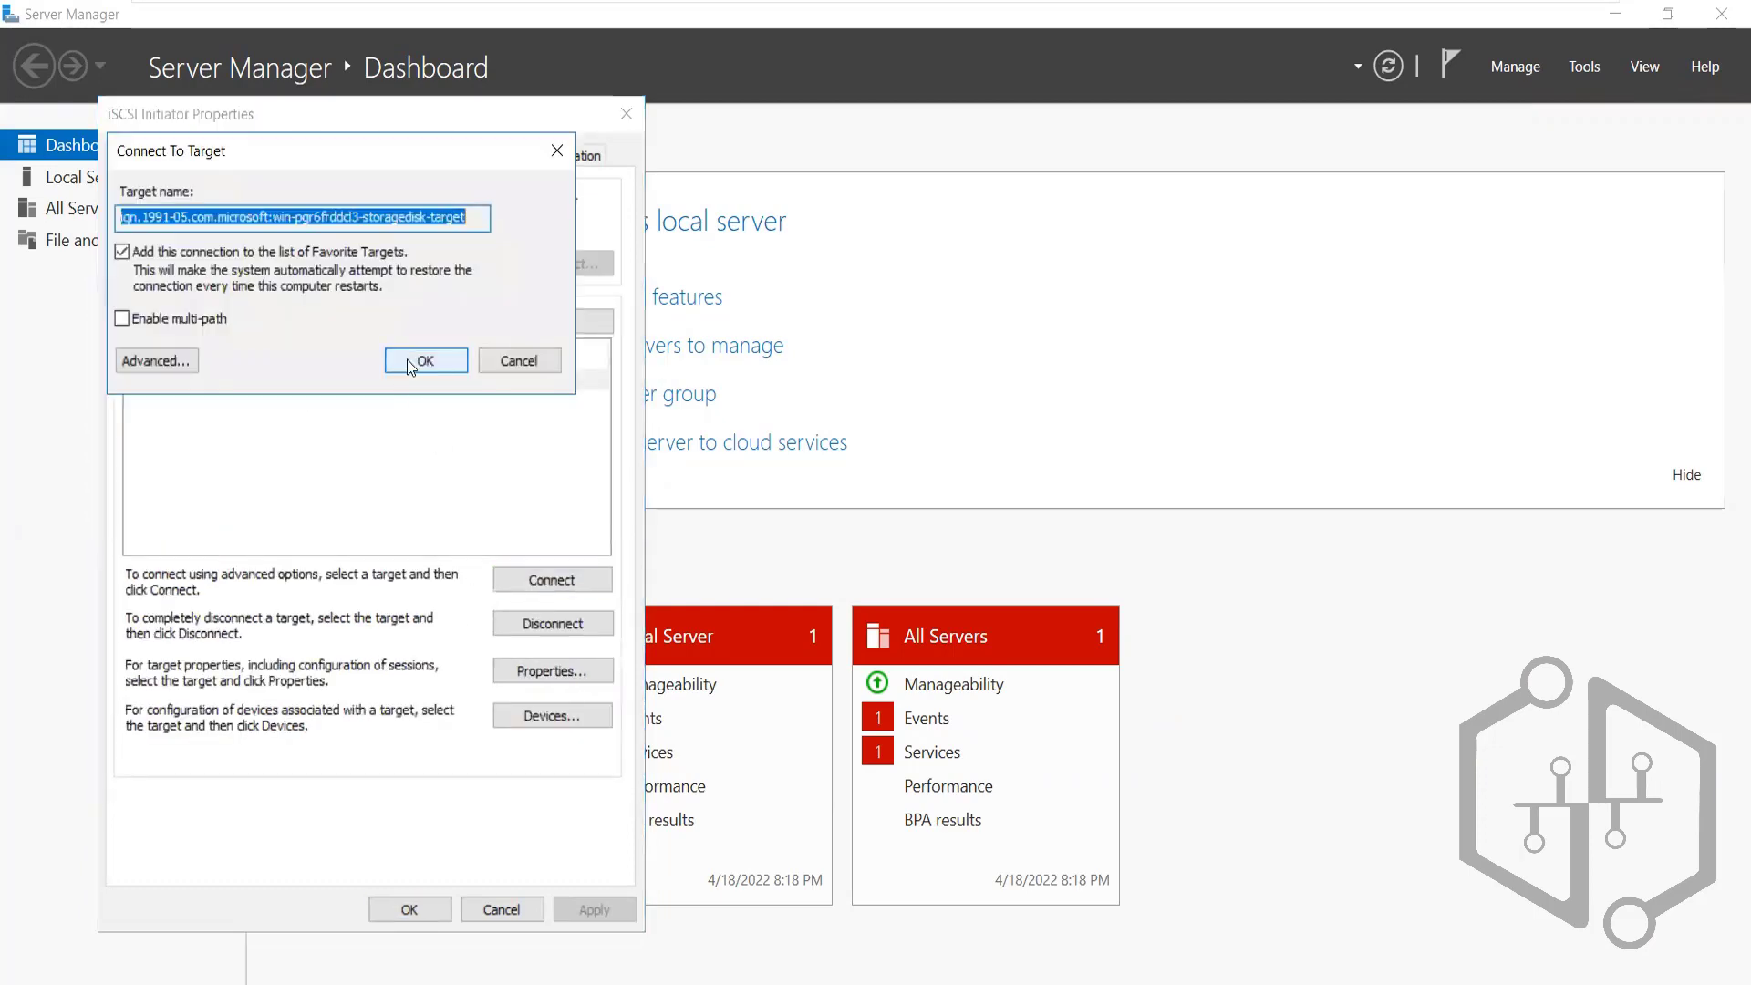
pyautogui.click(407, 359)
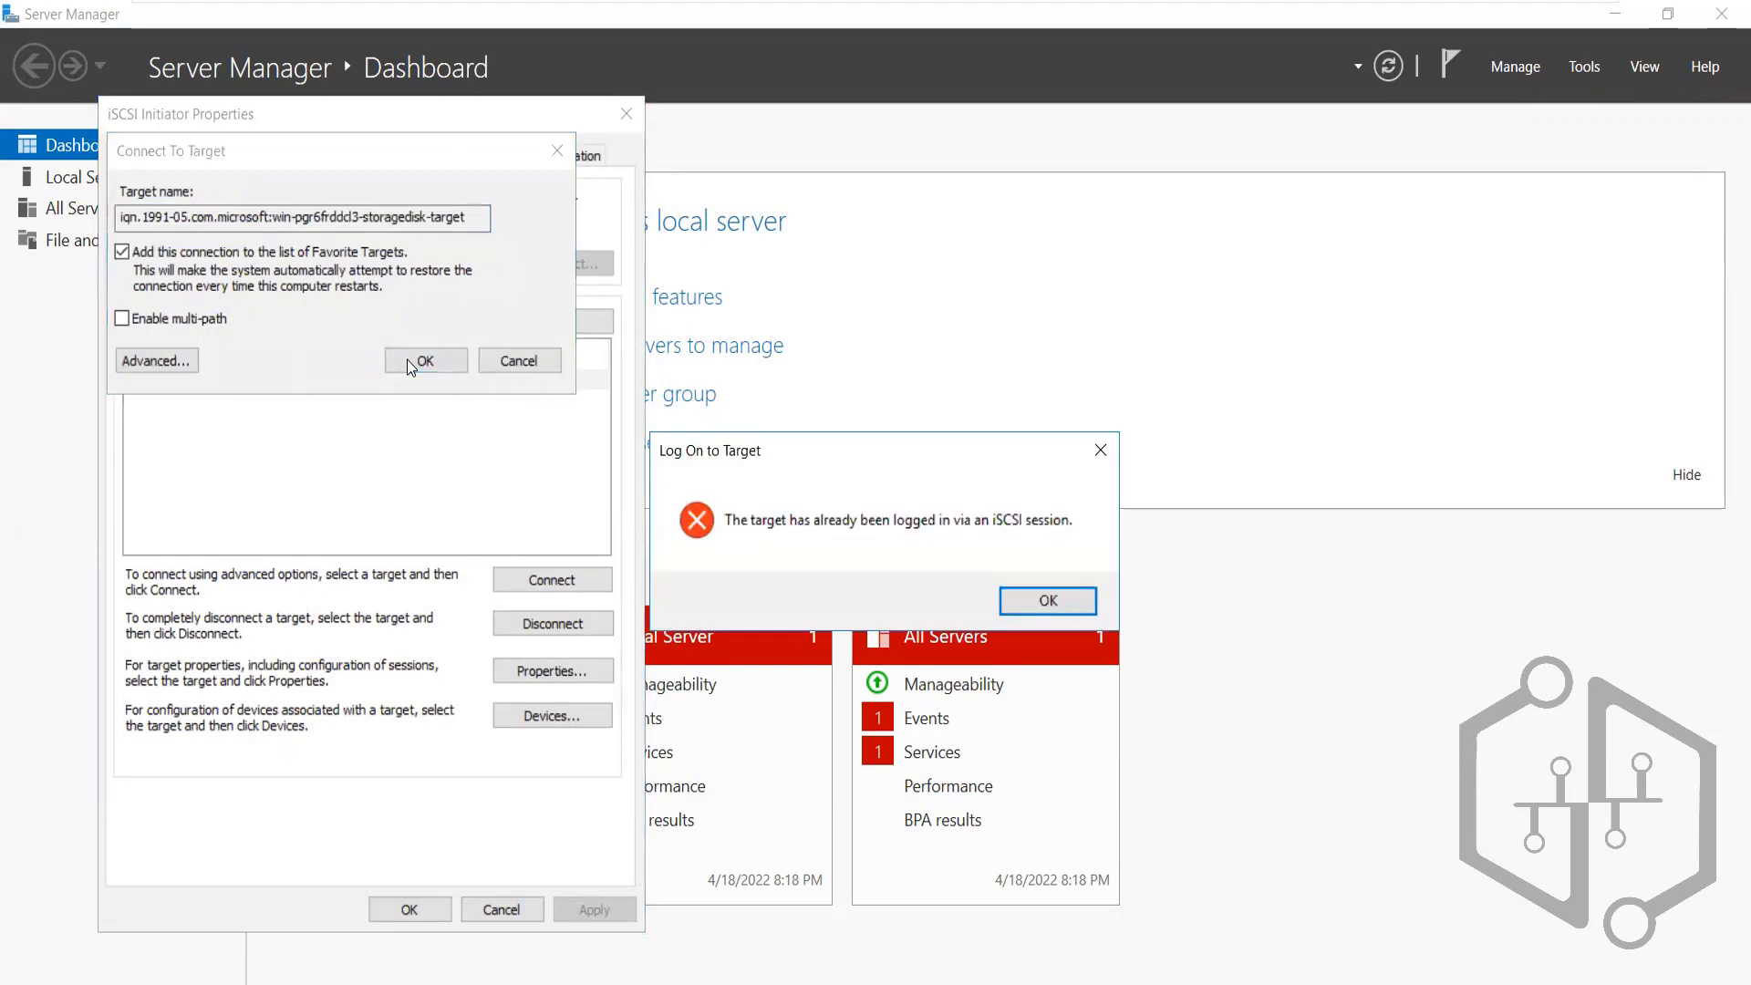
pyautogui.click(1073, 598)
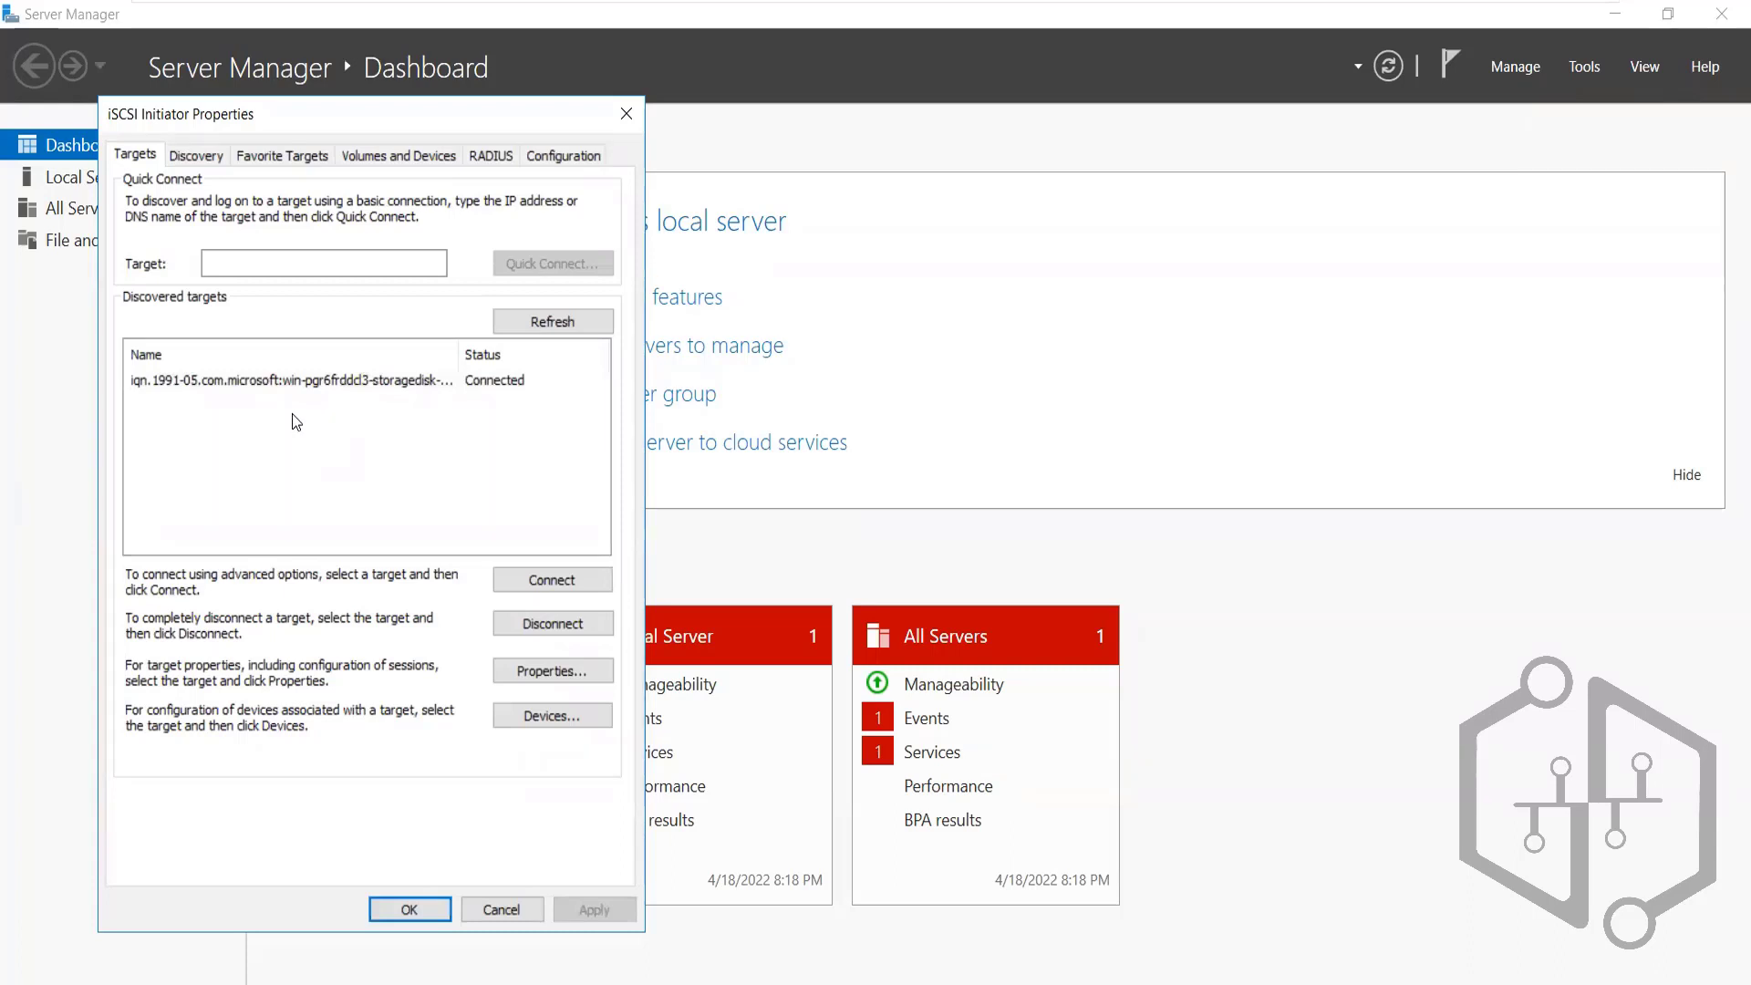
pyautogui.click(264, 383)
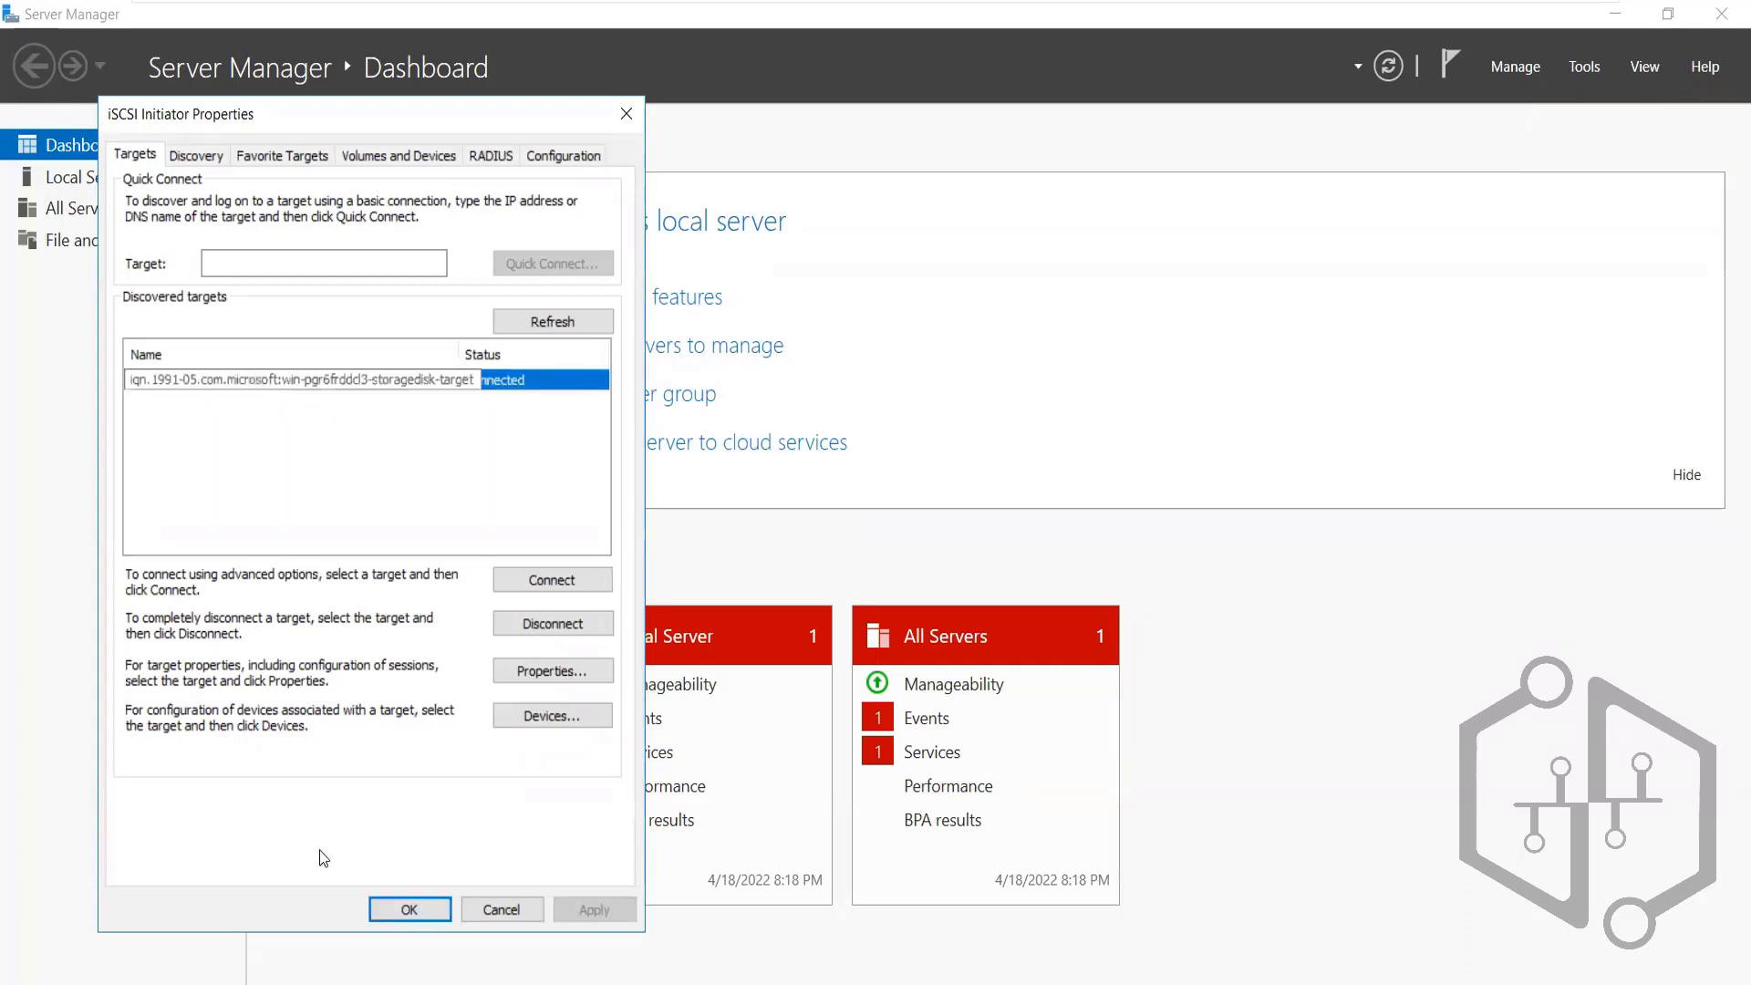
pyautogui.click(408, 909)
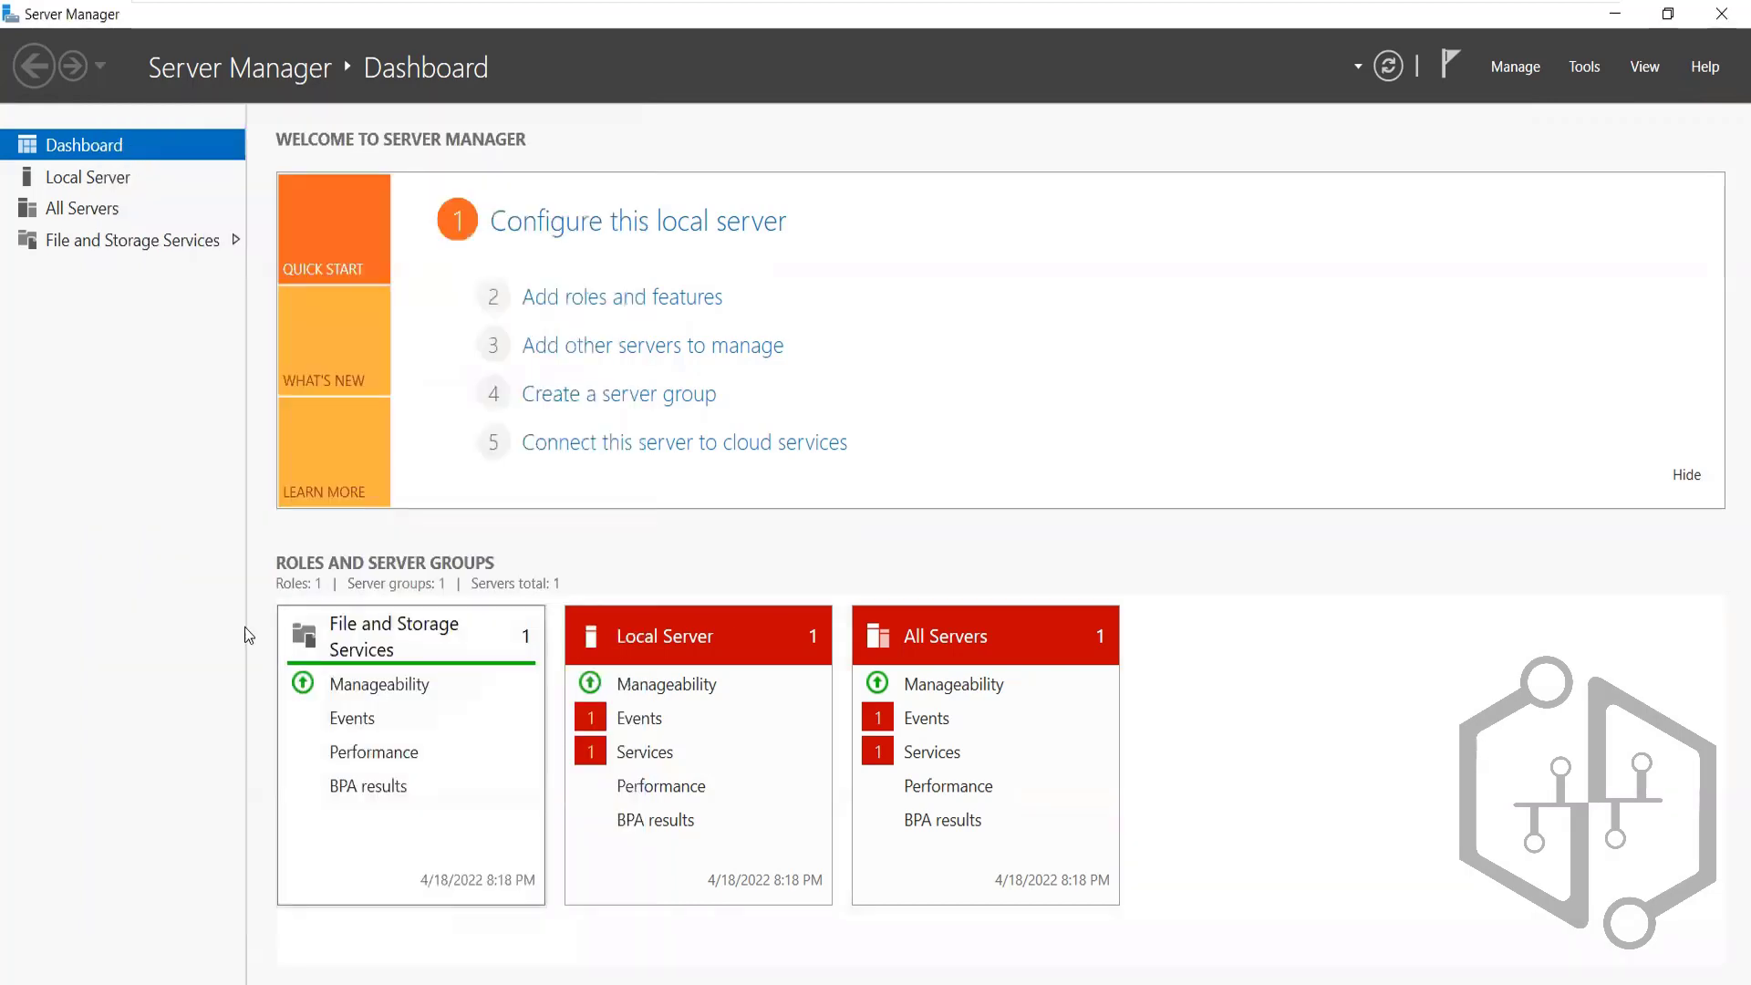
pyautogui.press('super+e')
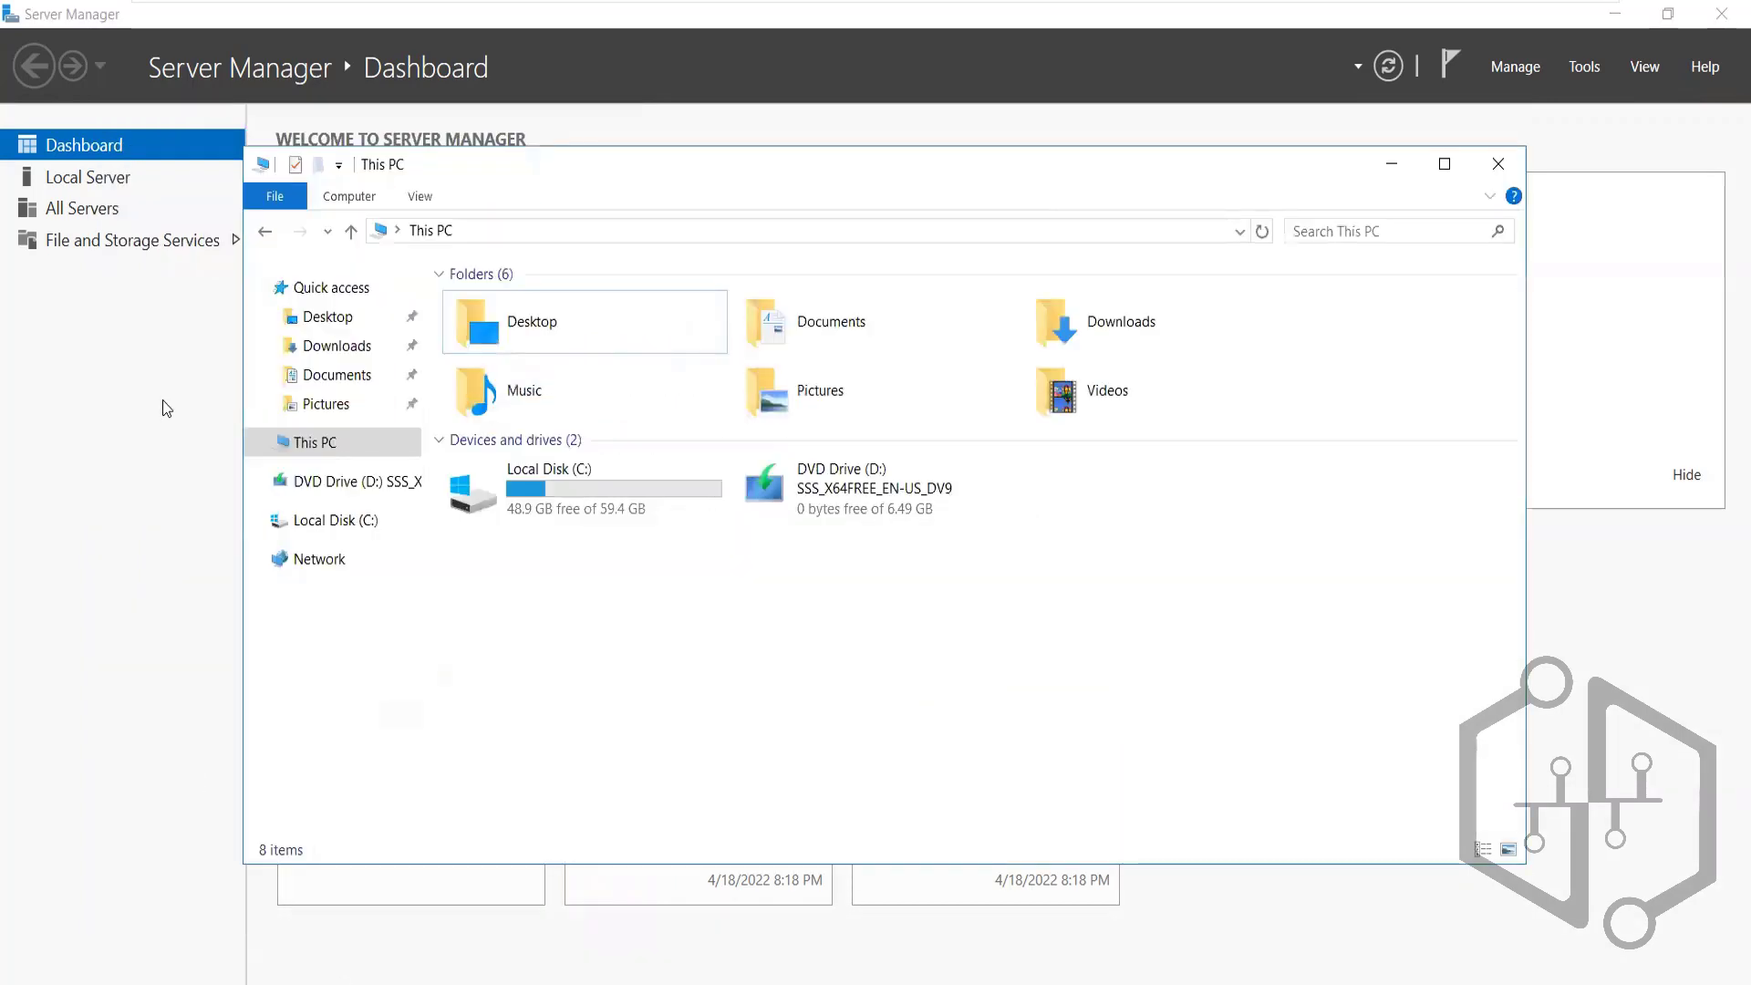
pyautogui.click(1262, 230)
pyautogui.click(1497, 164)
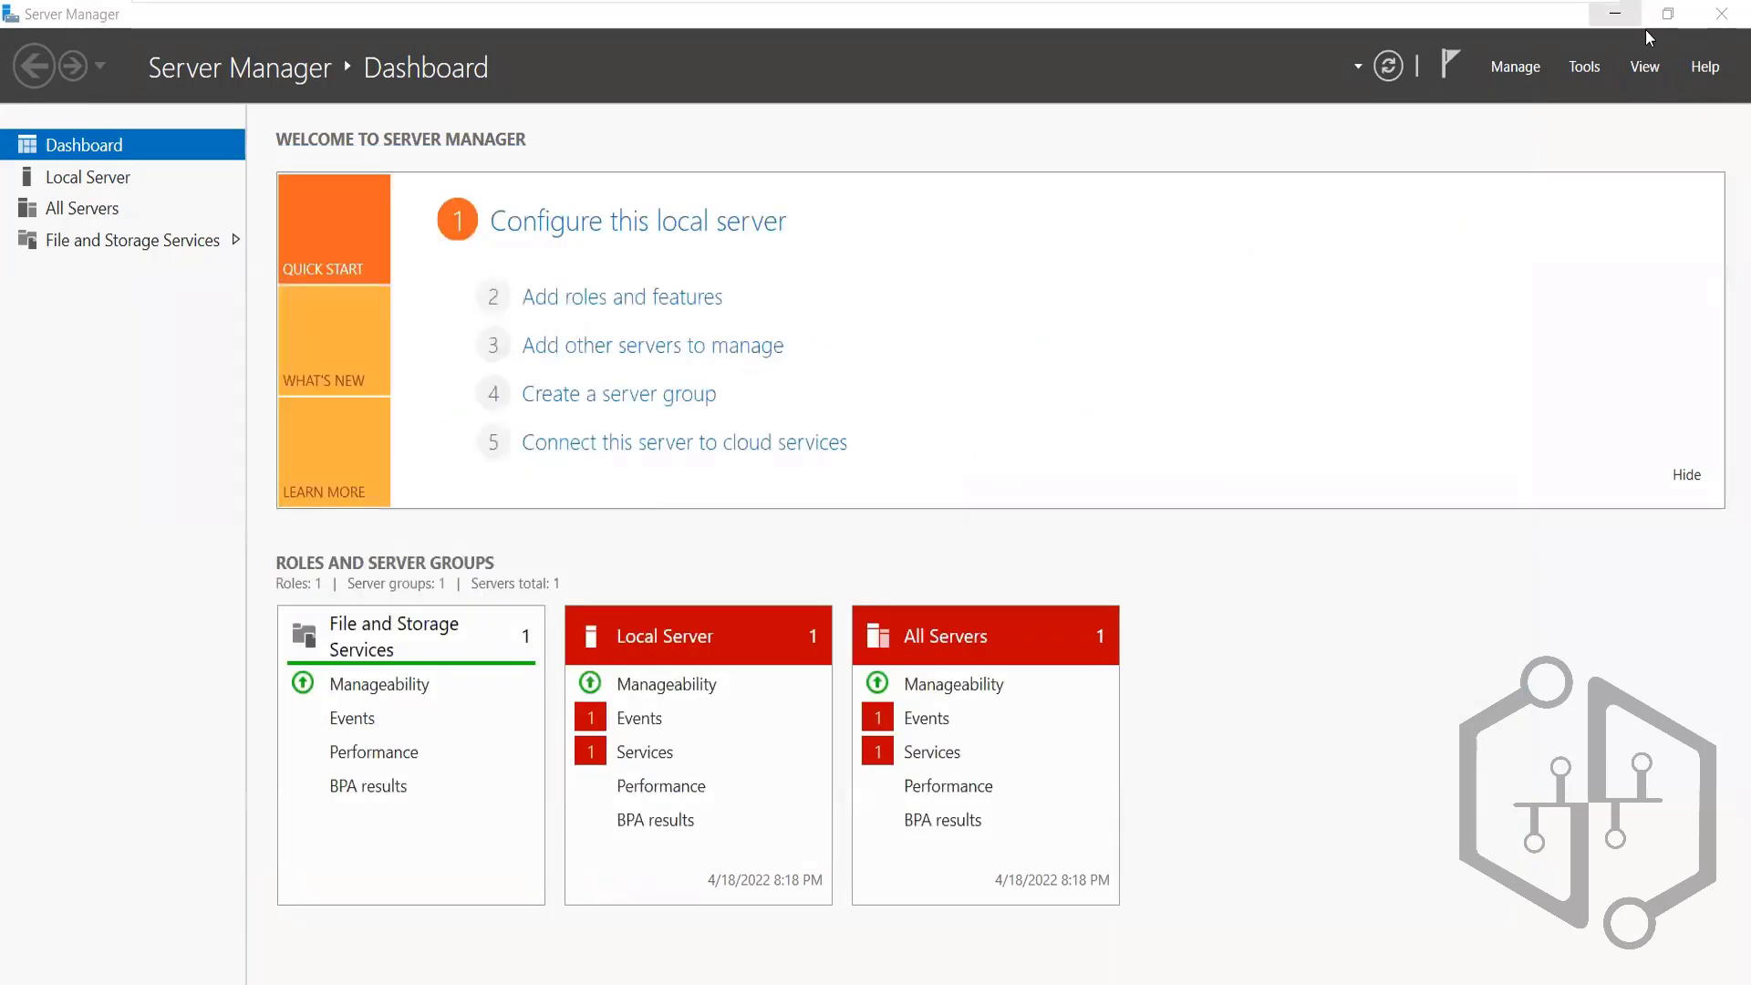
pyautogui.click(1583, 69)
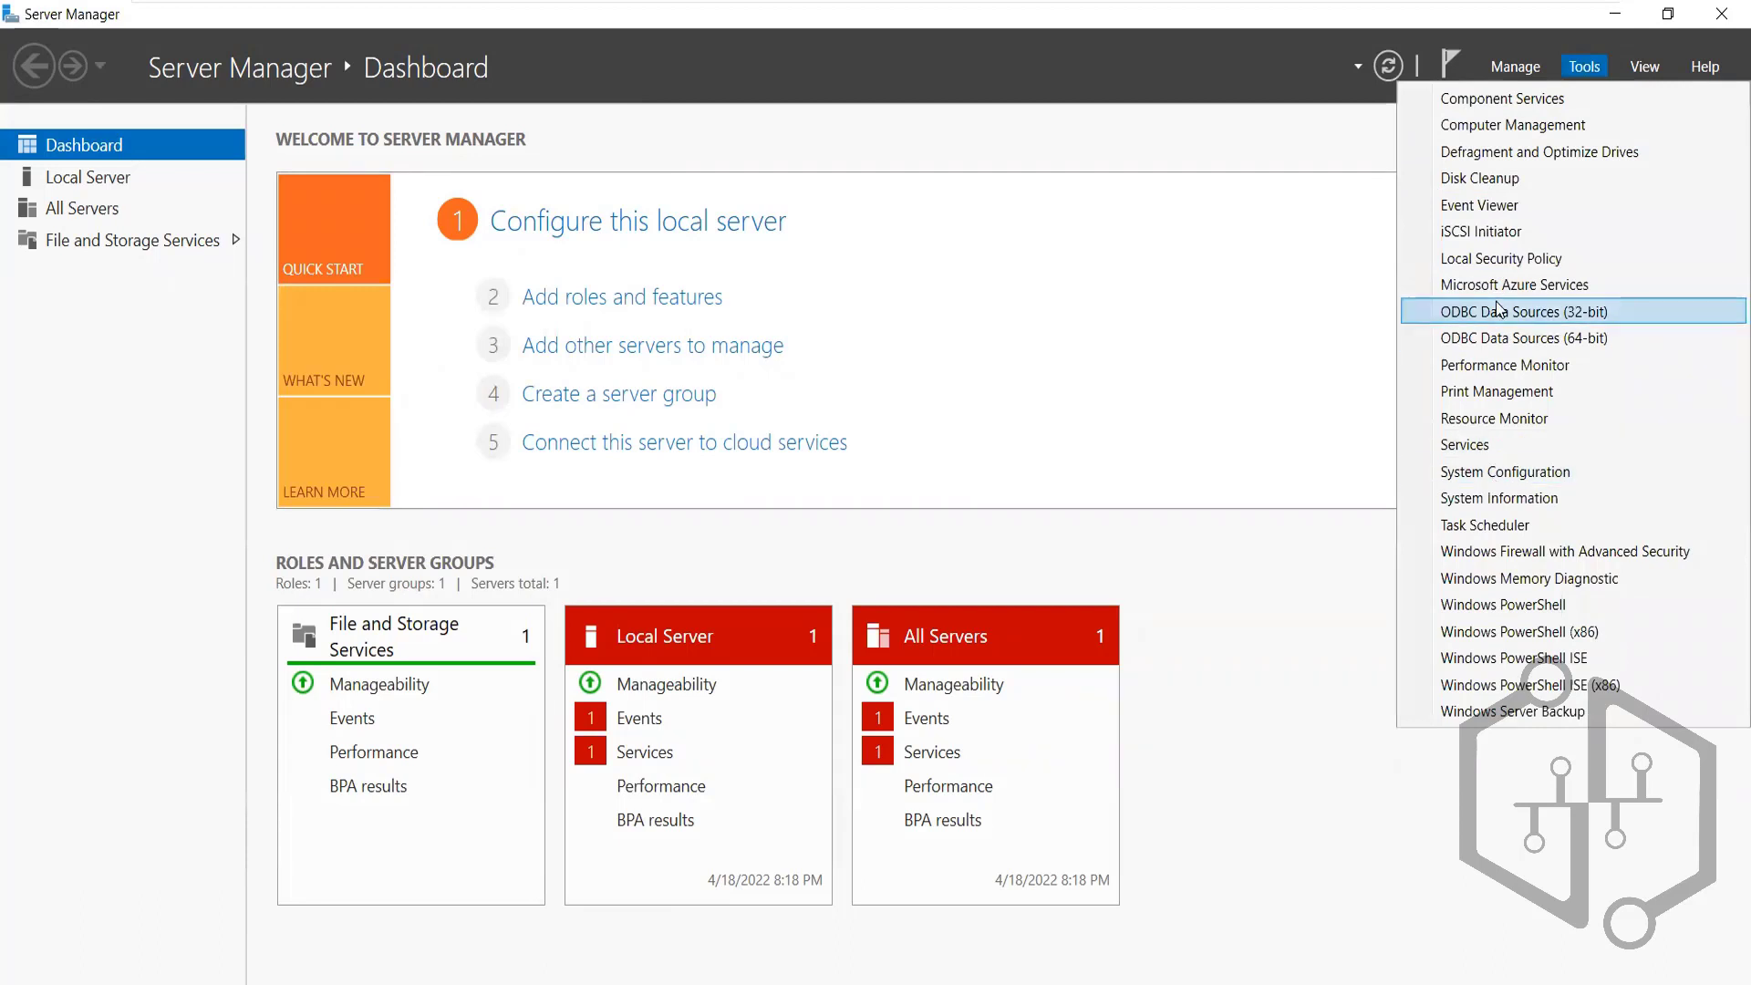
pyautogui.click(1481, 169)
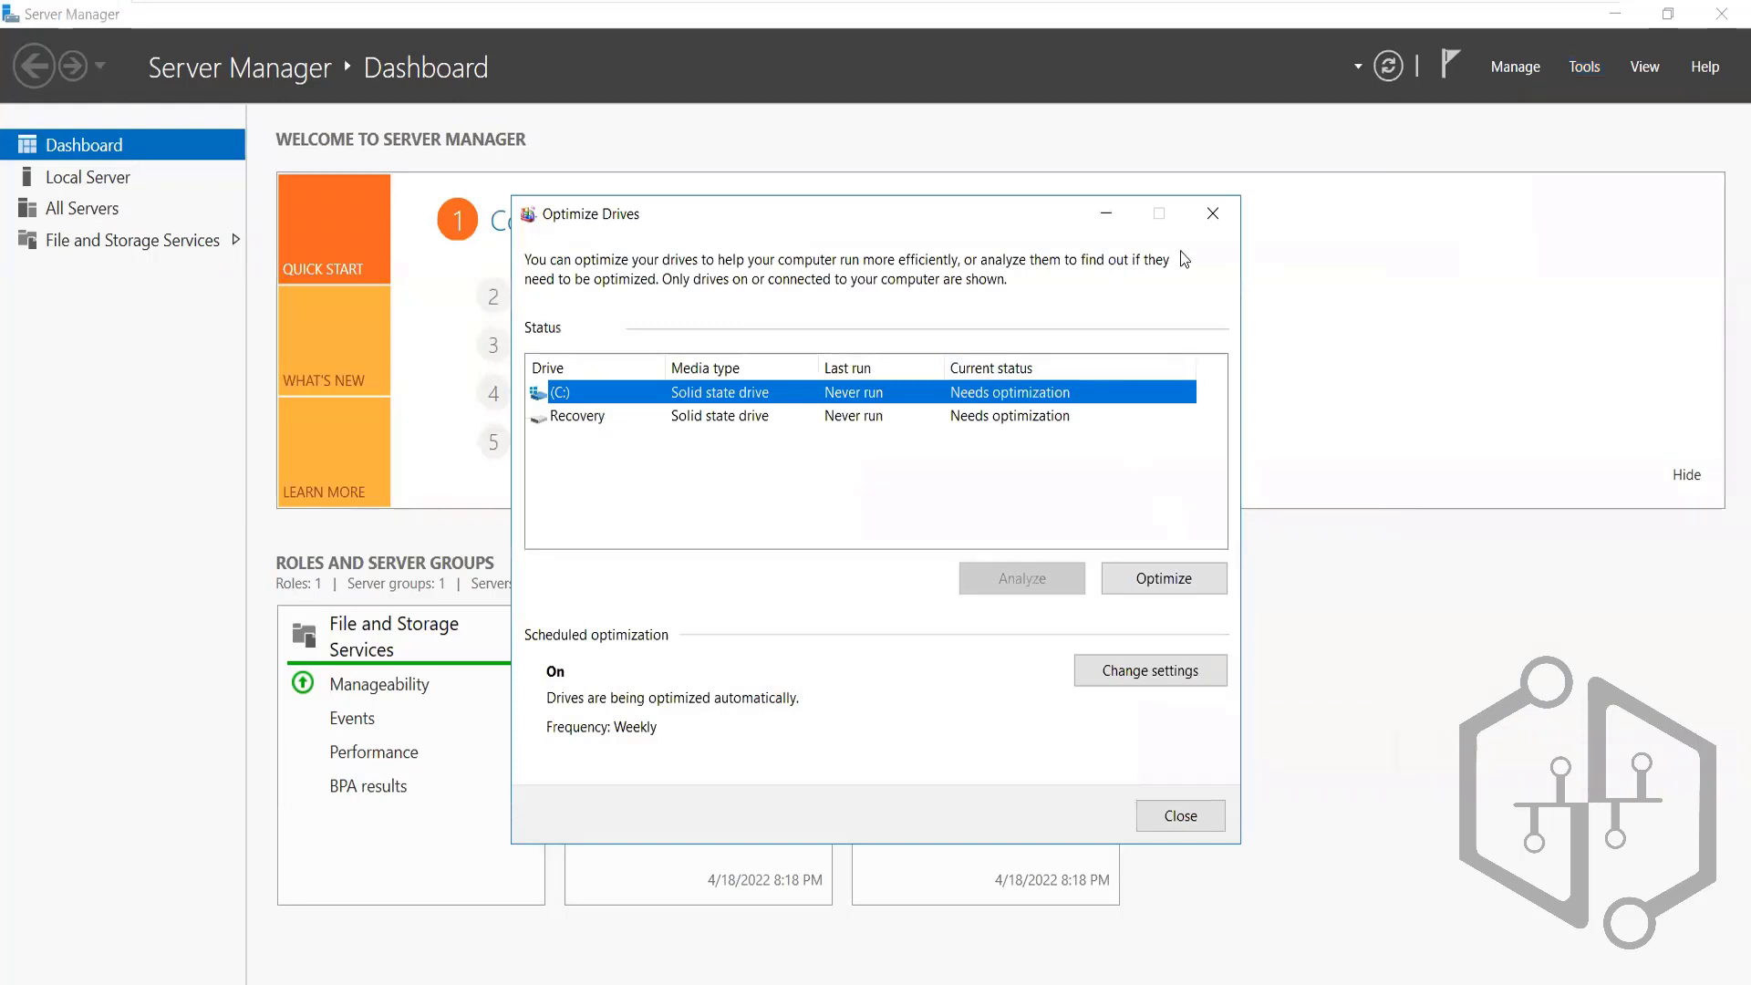
pyautogui.click(1209, 217)
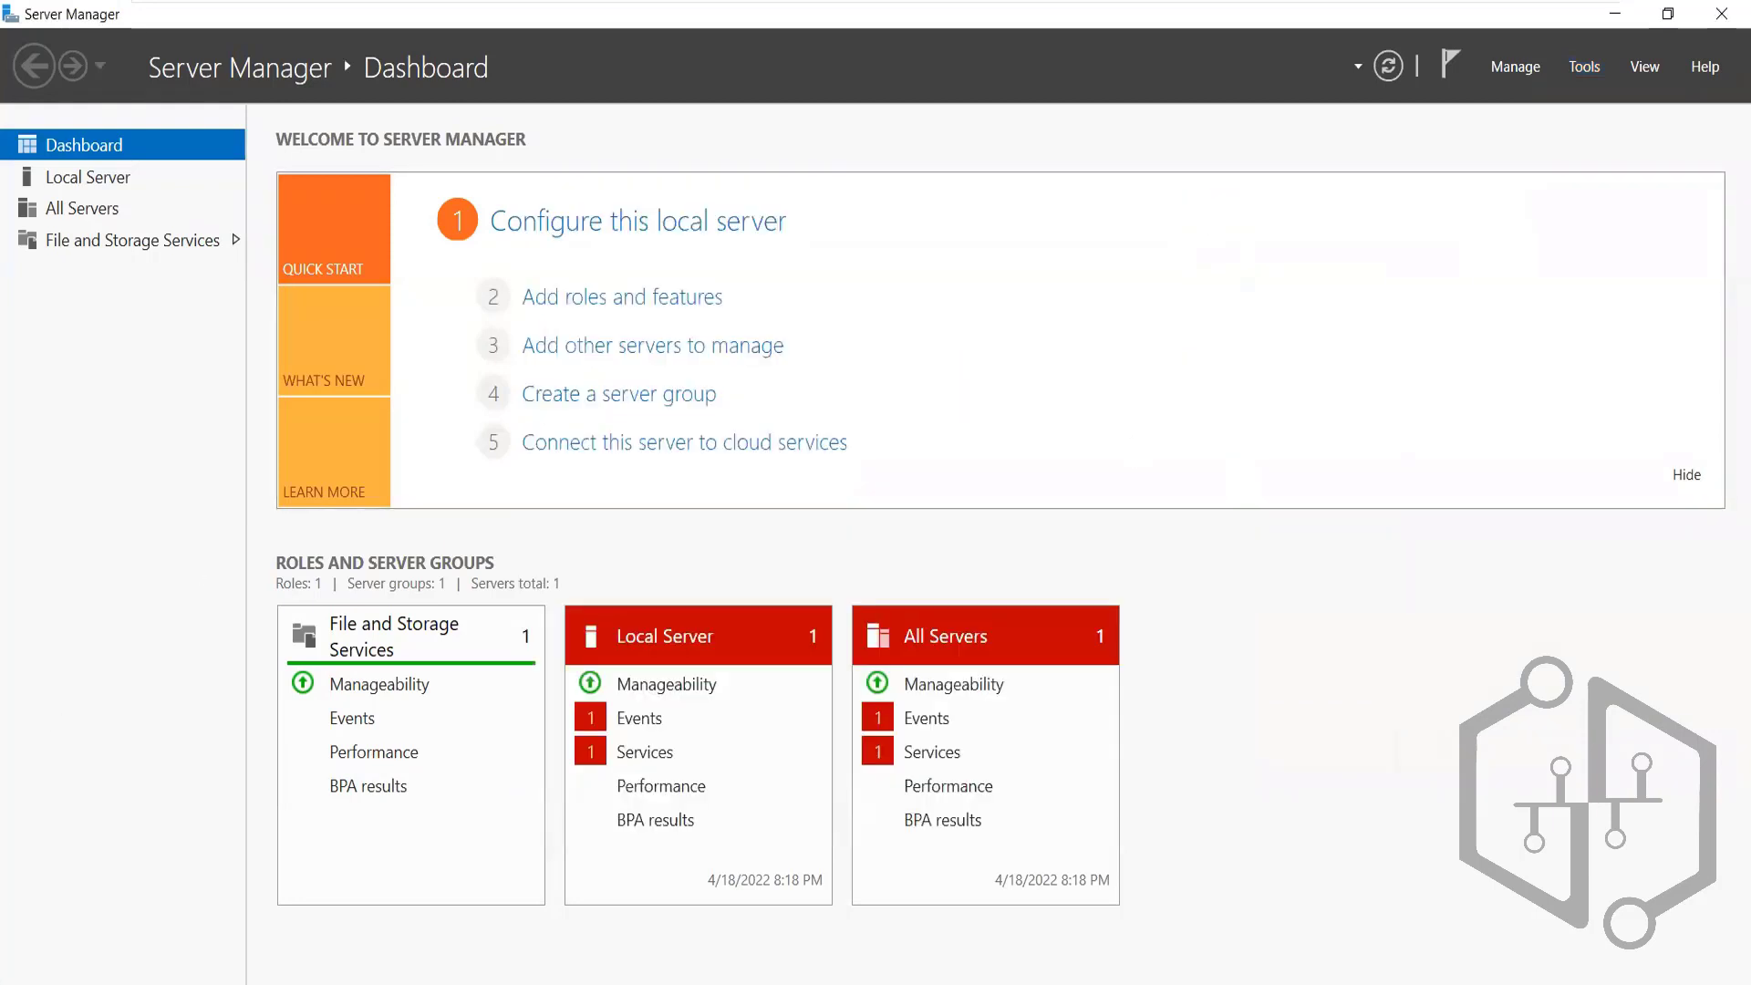
# Run the mistyped 'diskmgr.msc' from the Run dialog and dismiss the cannot-find error
pyautogui.press('super+x')
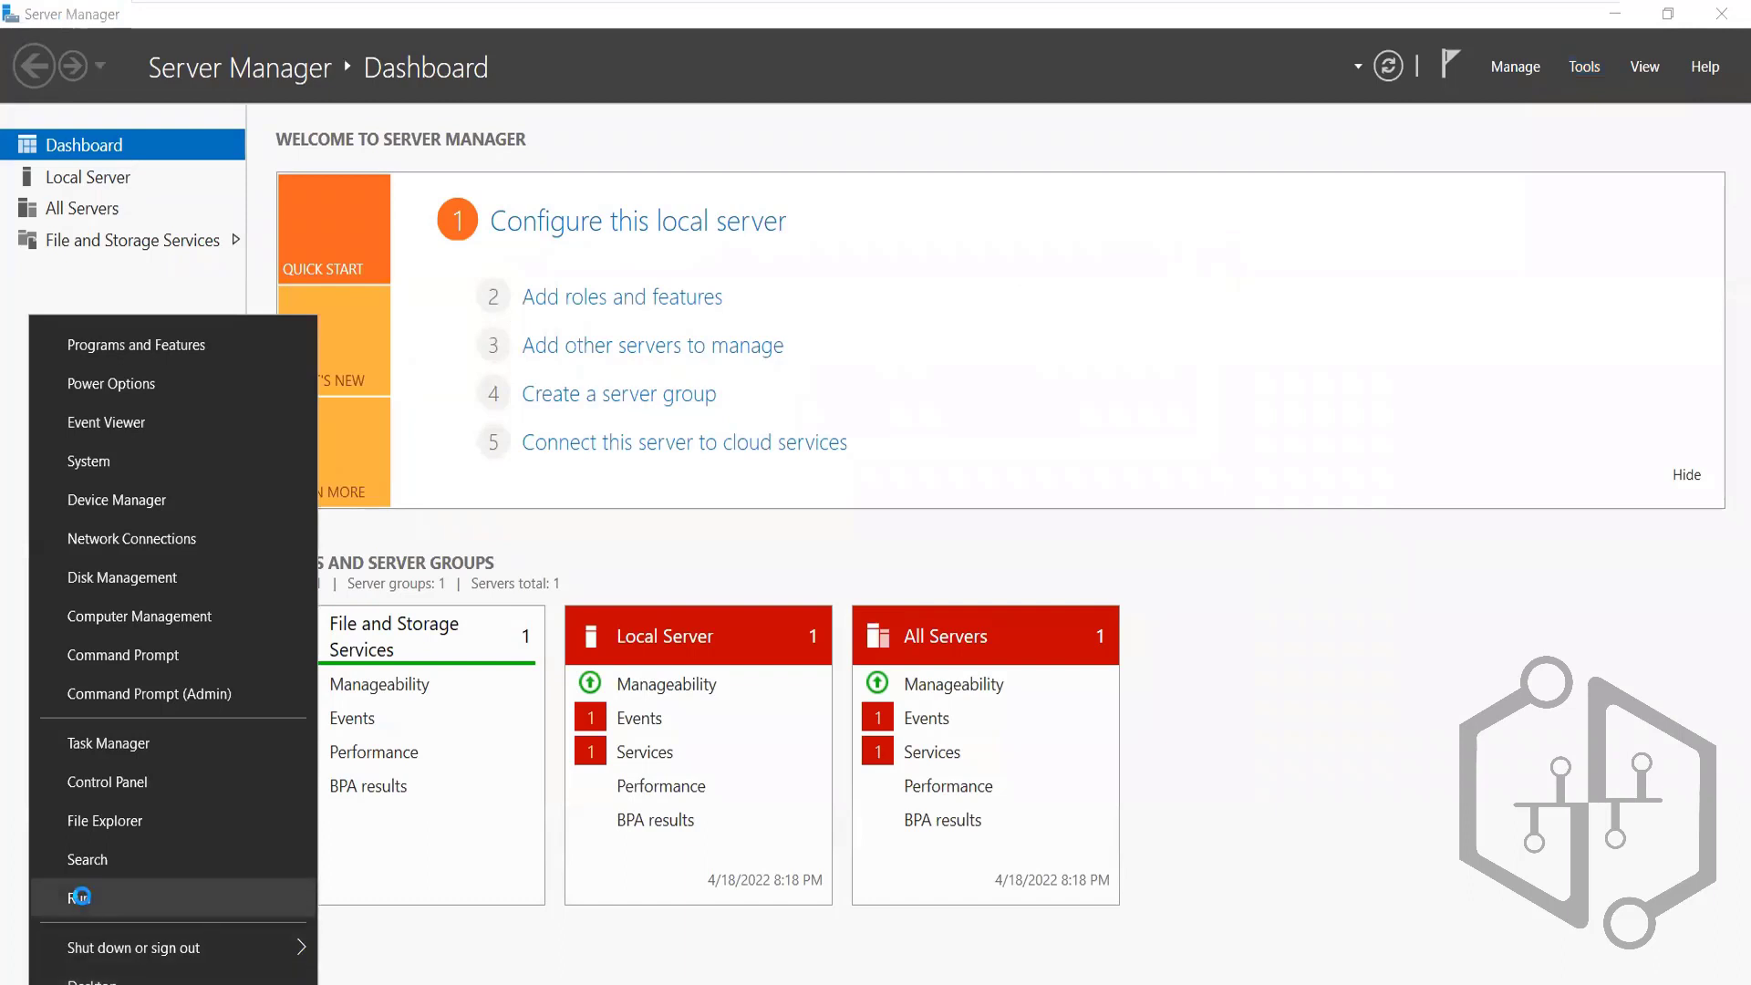
pyautogui.click(82, 894)
pyautogui.write('did')
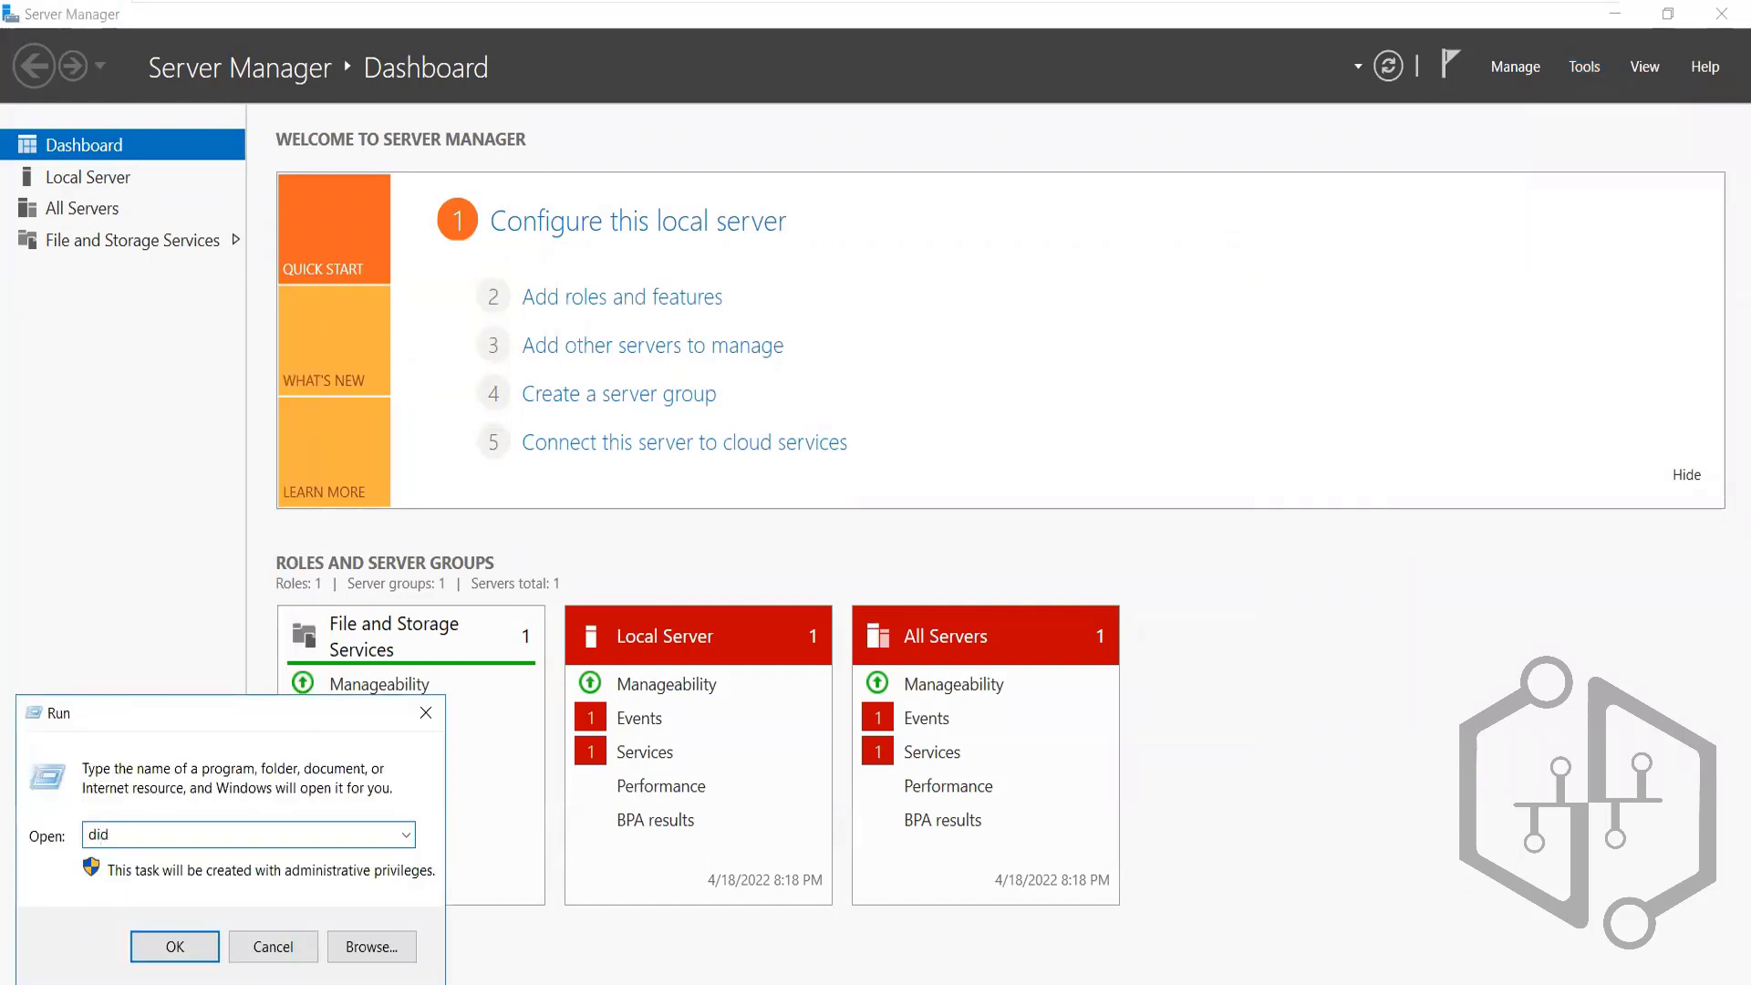
pyautogui.press('BackSpace')
pyautogui.write('skmgr.msc')
pyautogui.press('Return')
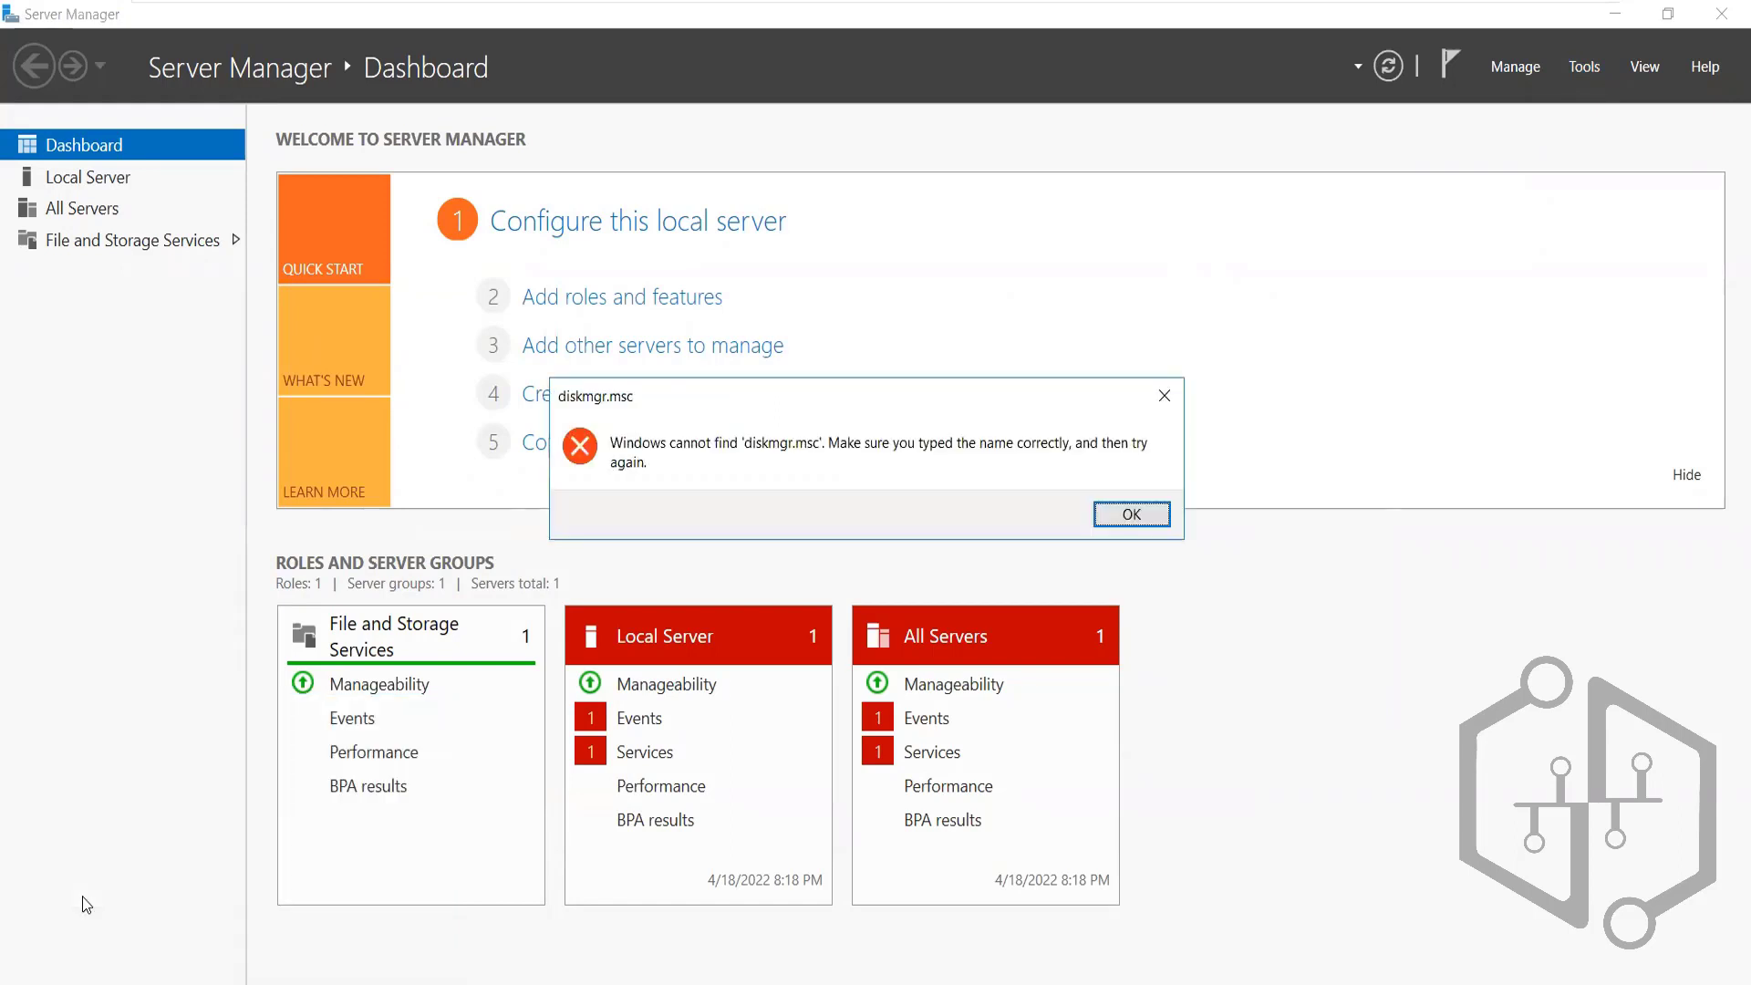
pyautogui.click(1123, 512)
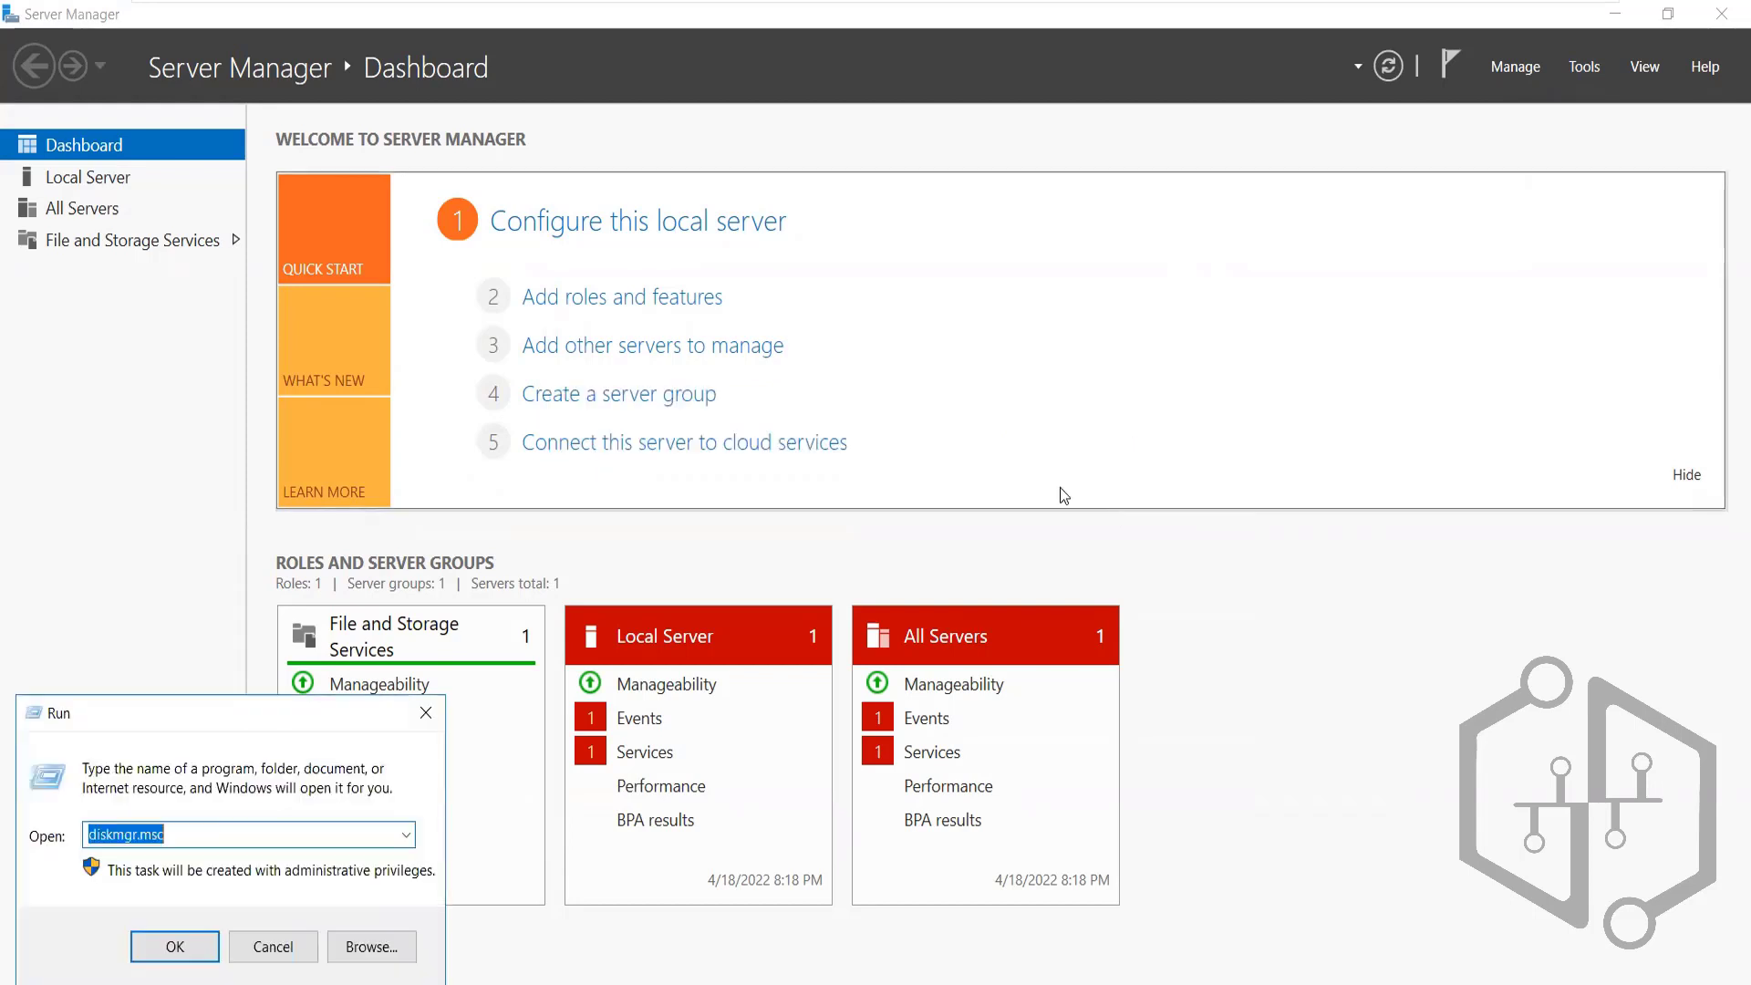
# Correct the command to diskmgmt.msc and launch Disk Management
pyautogui.click(175, 839)
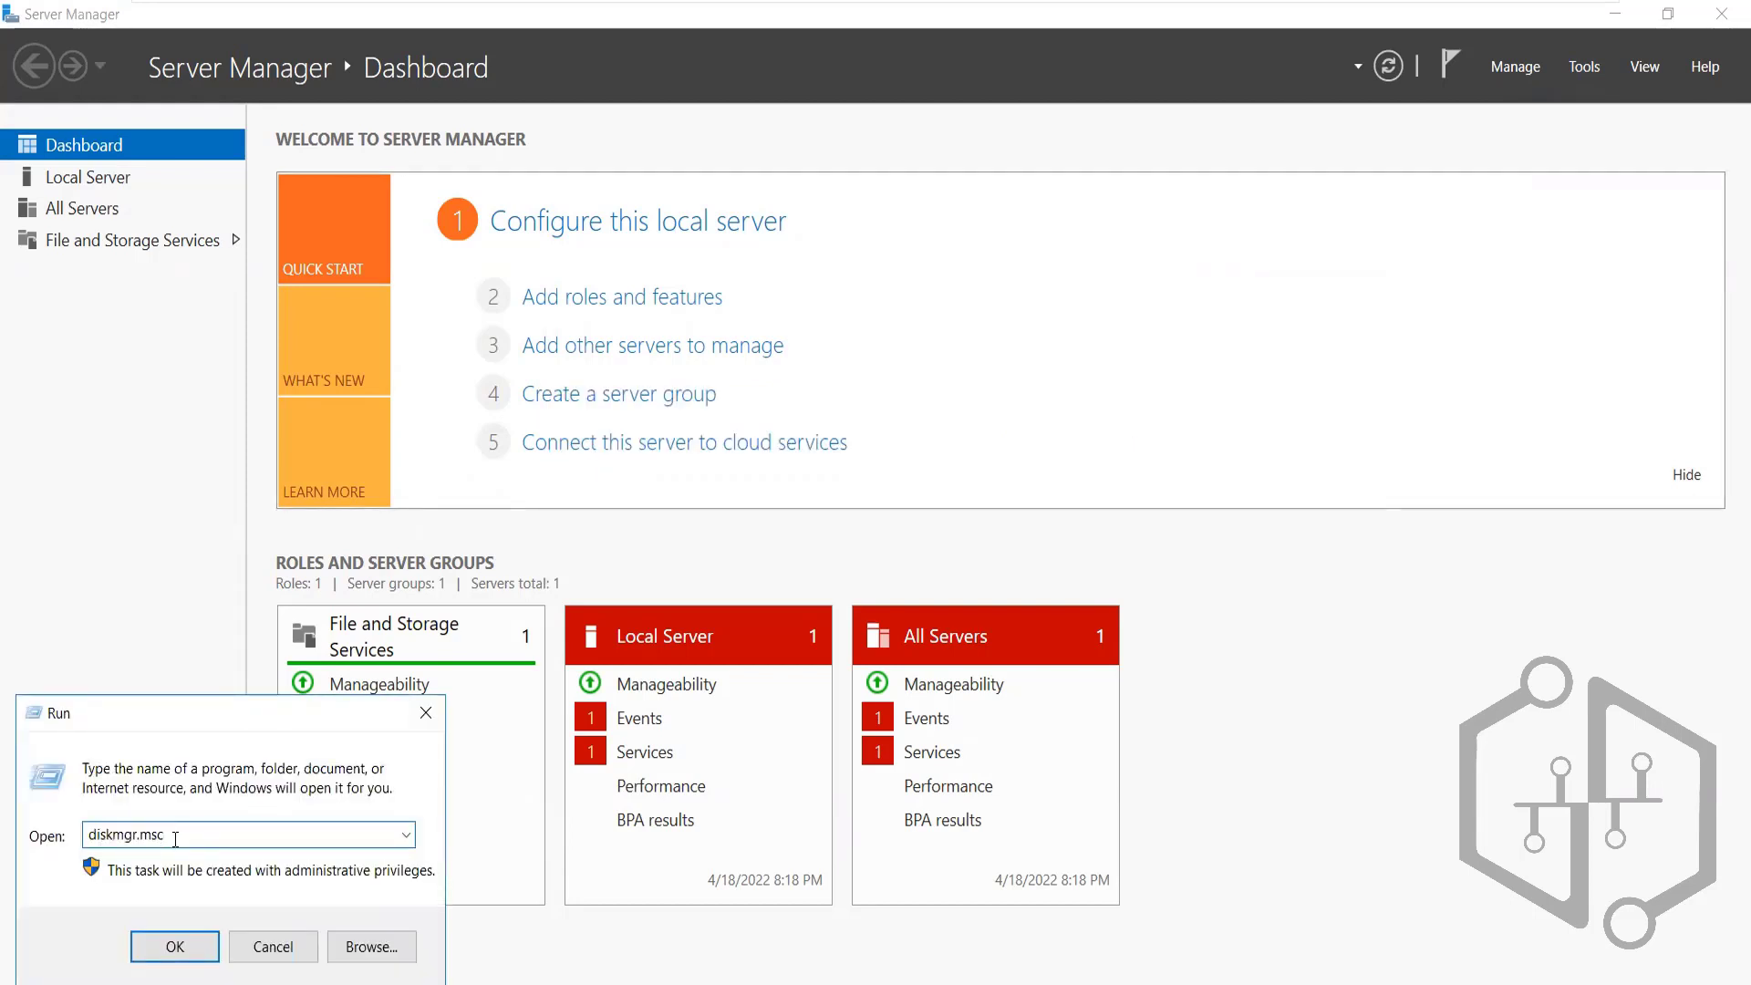
pyautogui.press('BackSpace')
pyautogui.press('BackSpace')
pyautogui.press('BackSpace')
pyautogui.press('BackSpace')
pyautogui.press('BackSpace')
pyautogui.write('mt.msc')
pyautogui.press('Return')
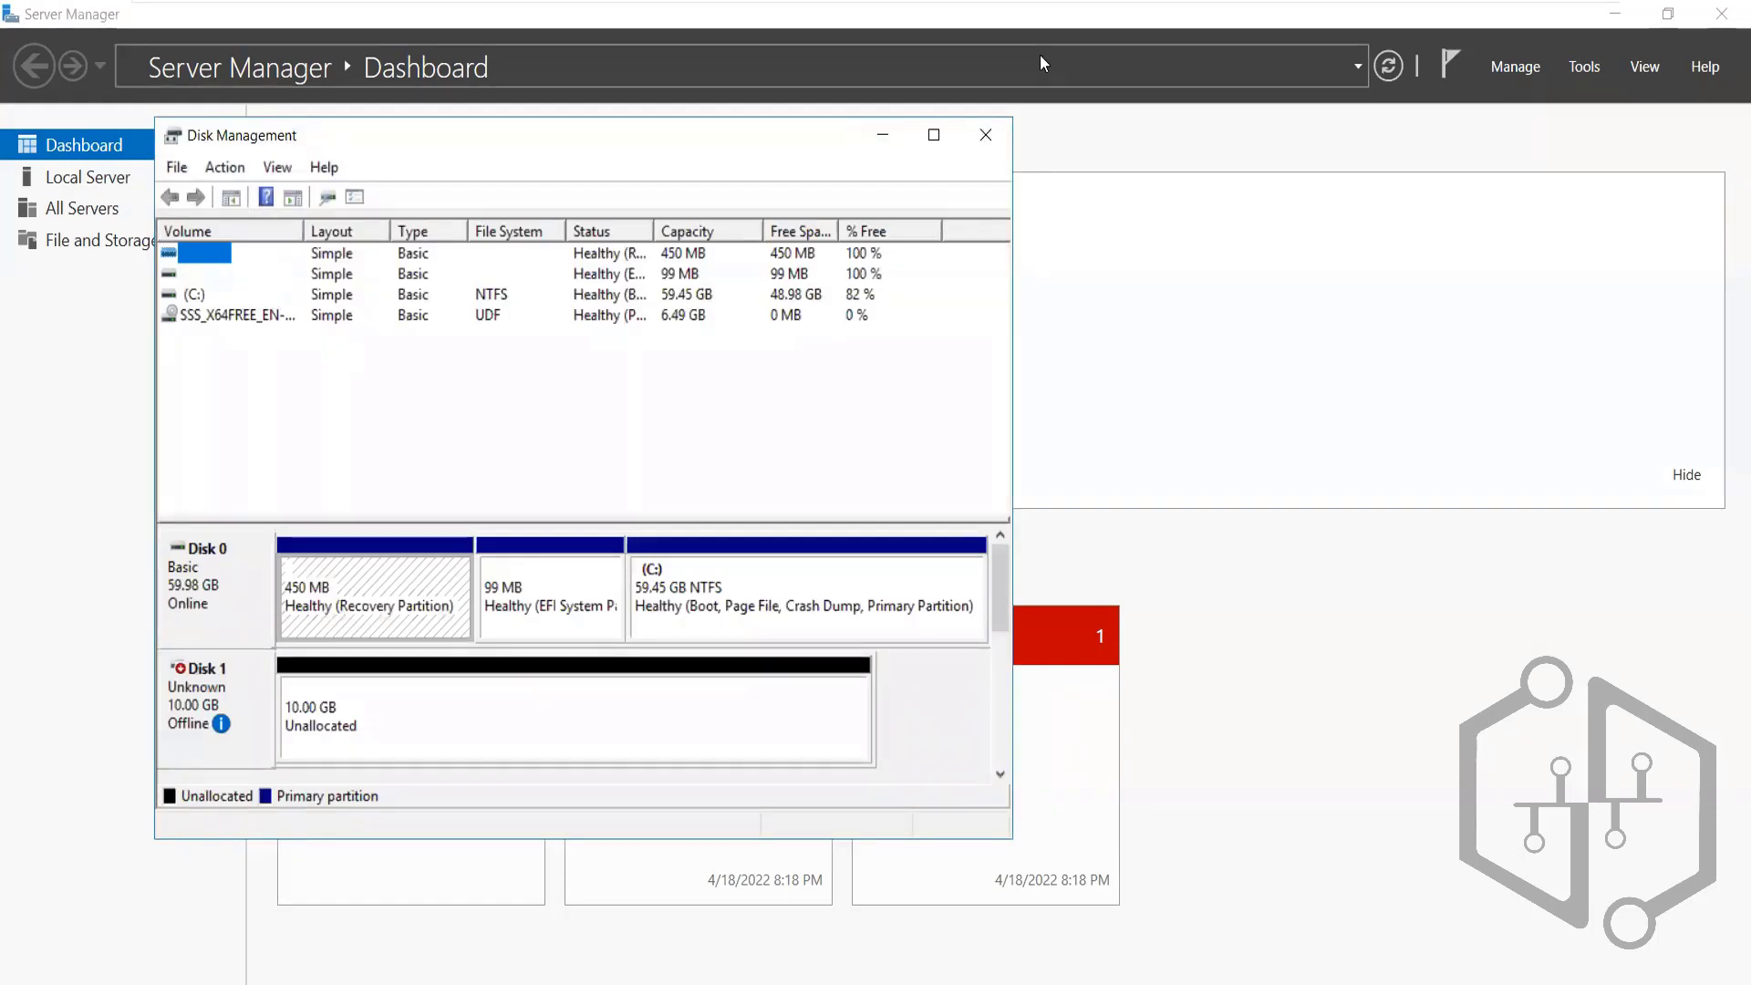
# Maximize Disk Management and bring Disk 1 and Disk 2 online
pyautogui.click(940, 139)
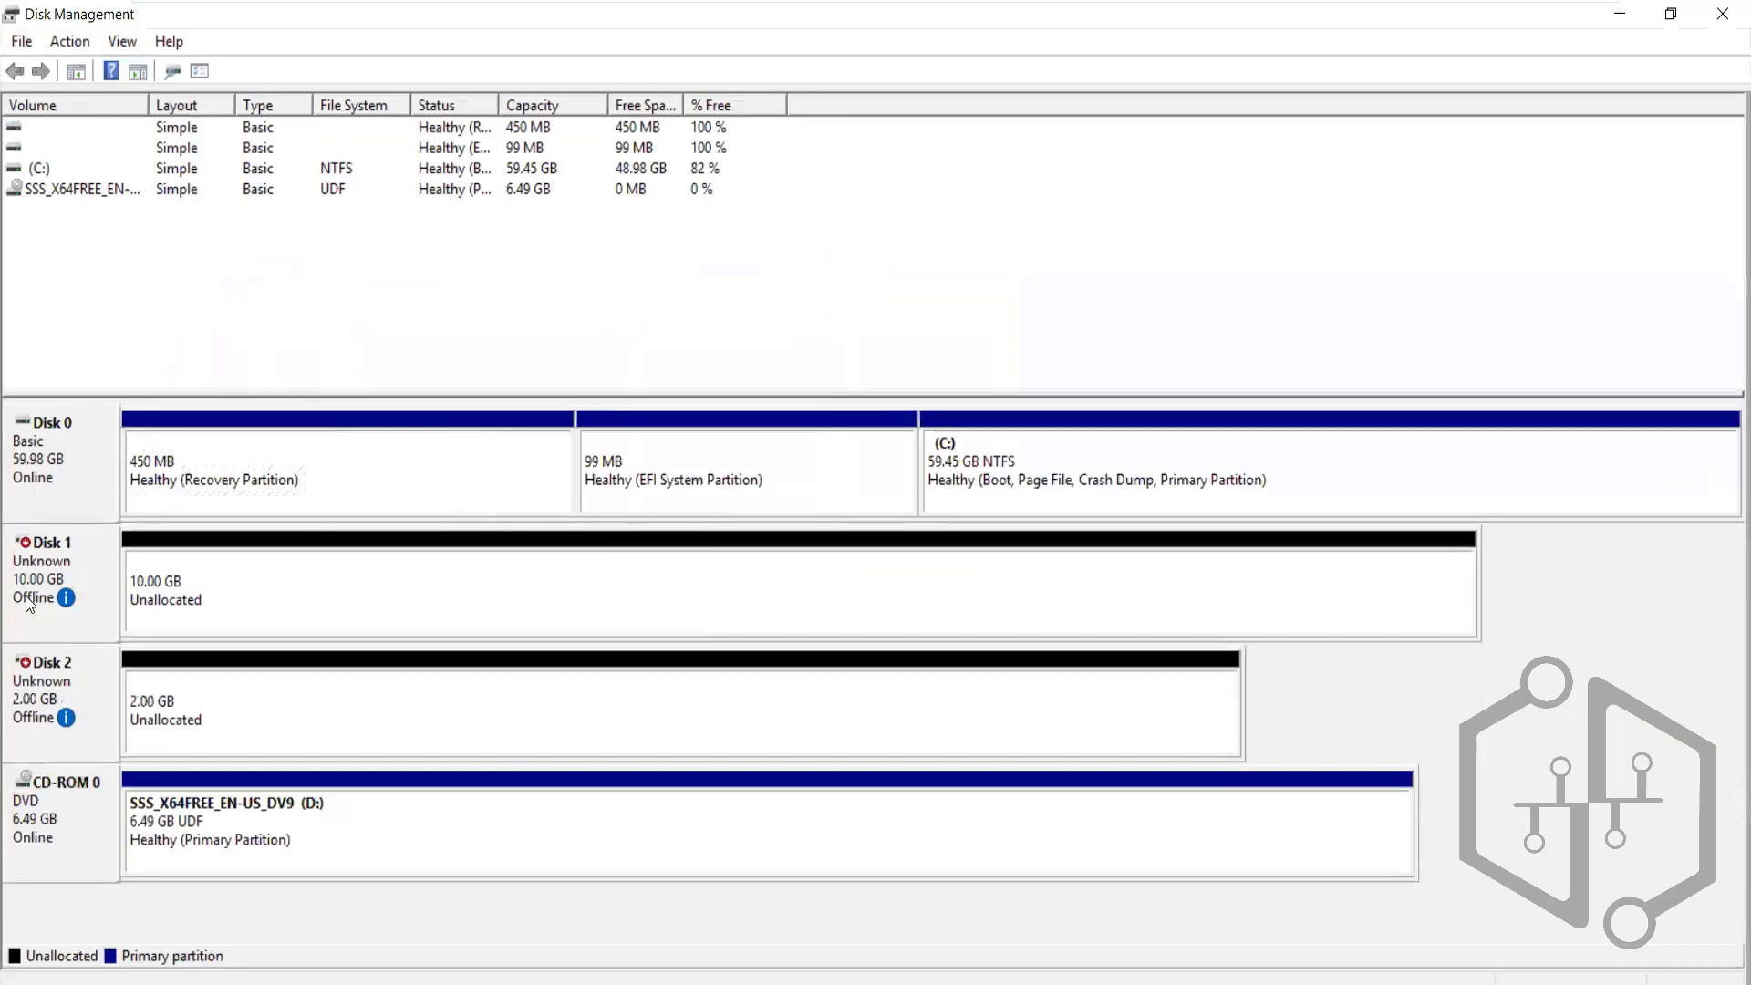
pyautogui.moveTo(36, 597)
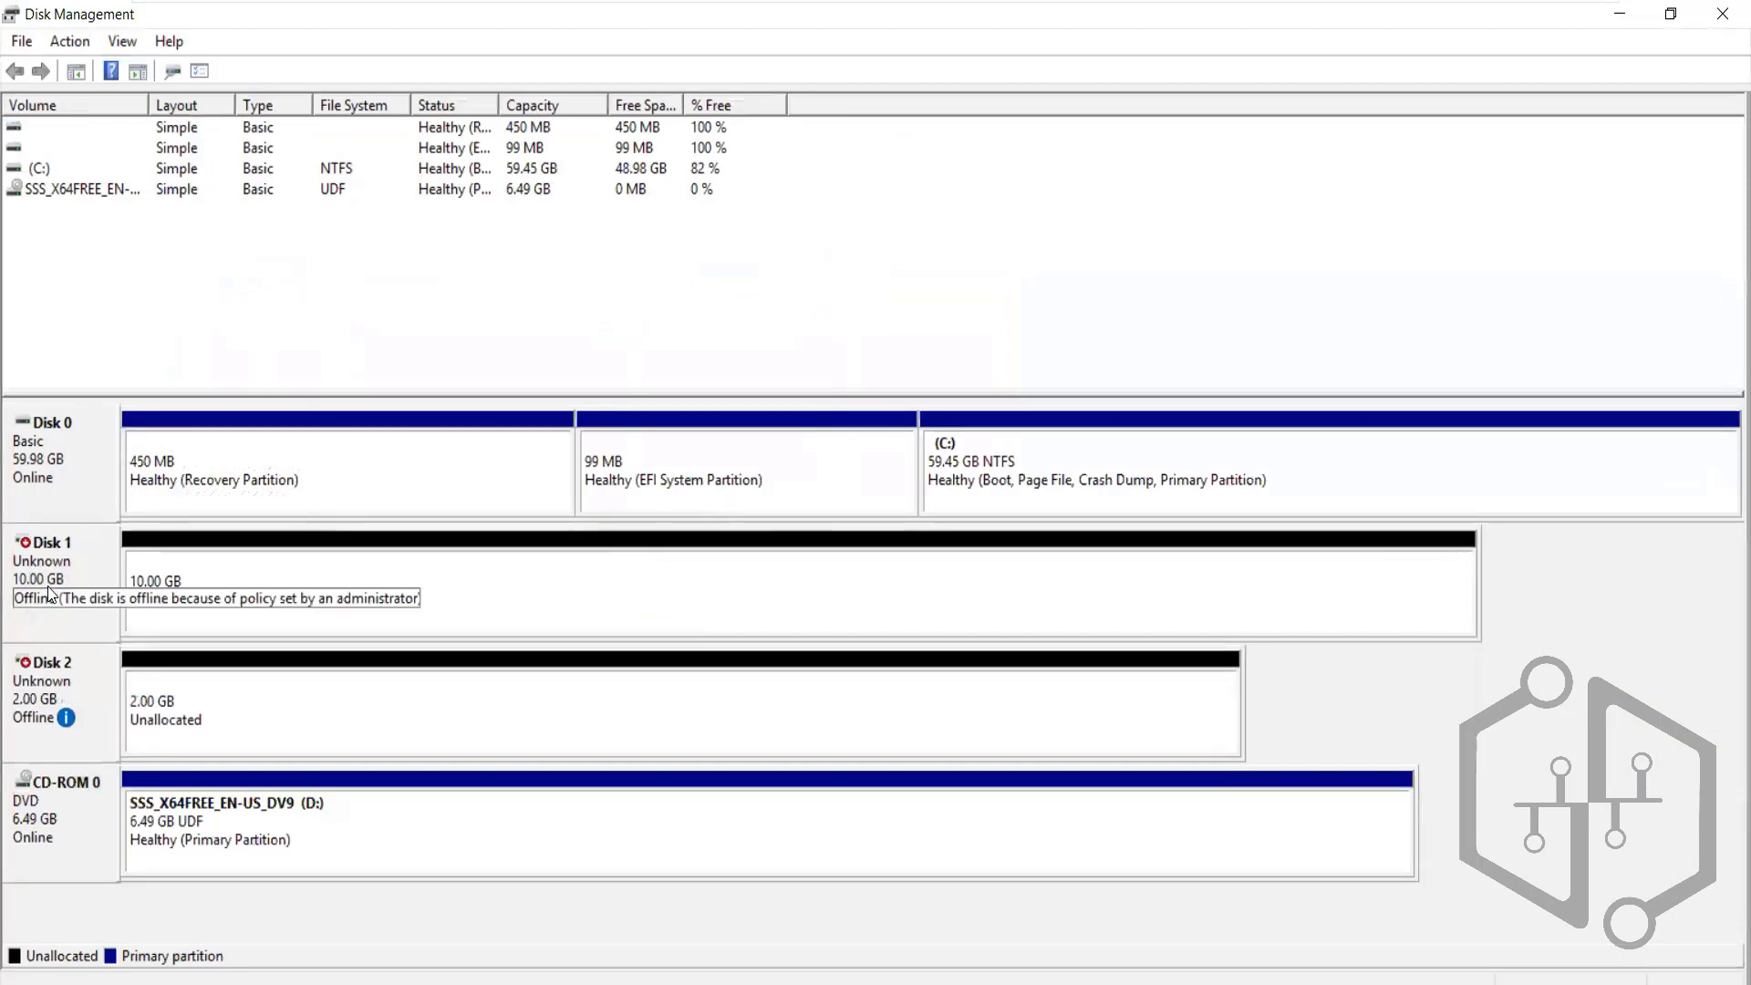
pyautogui.moveTo(39, 712)
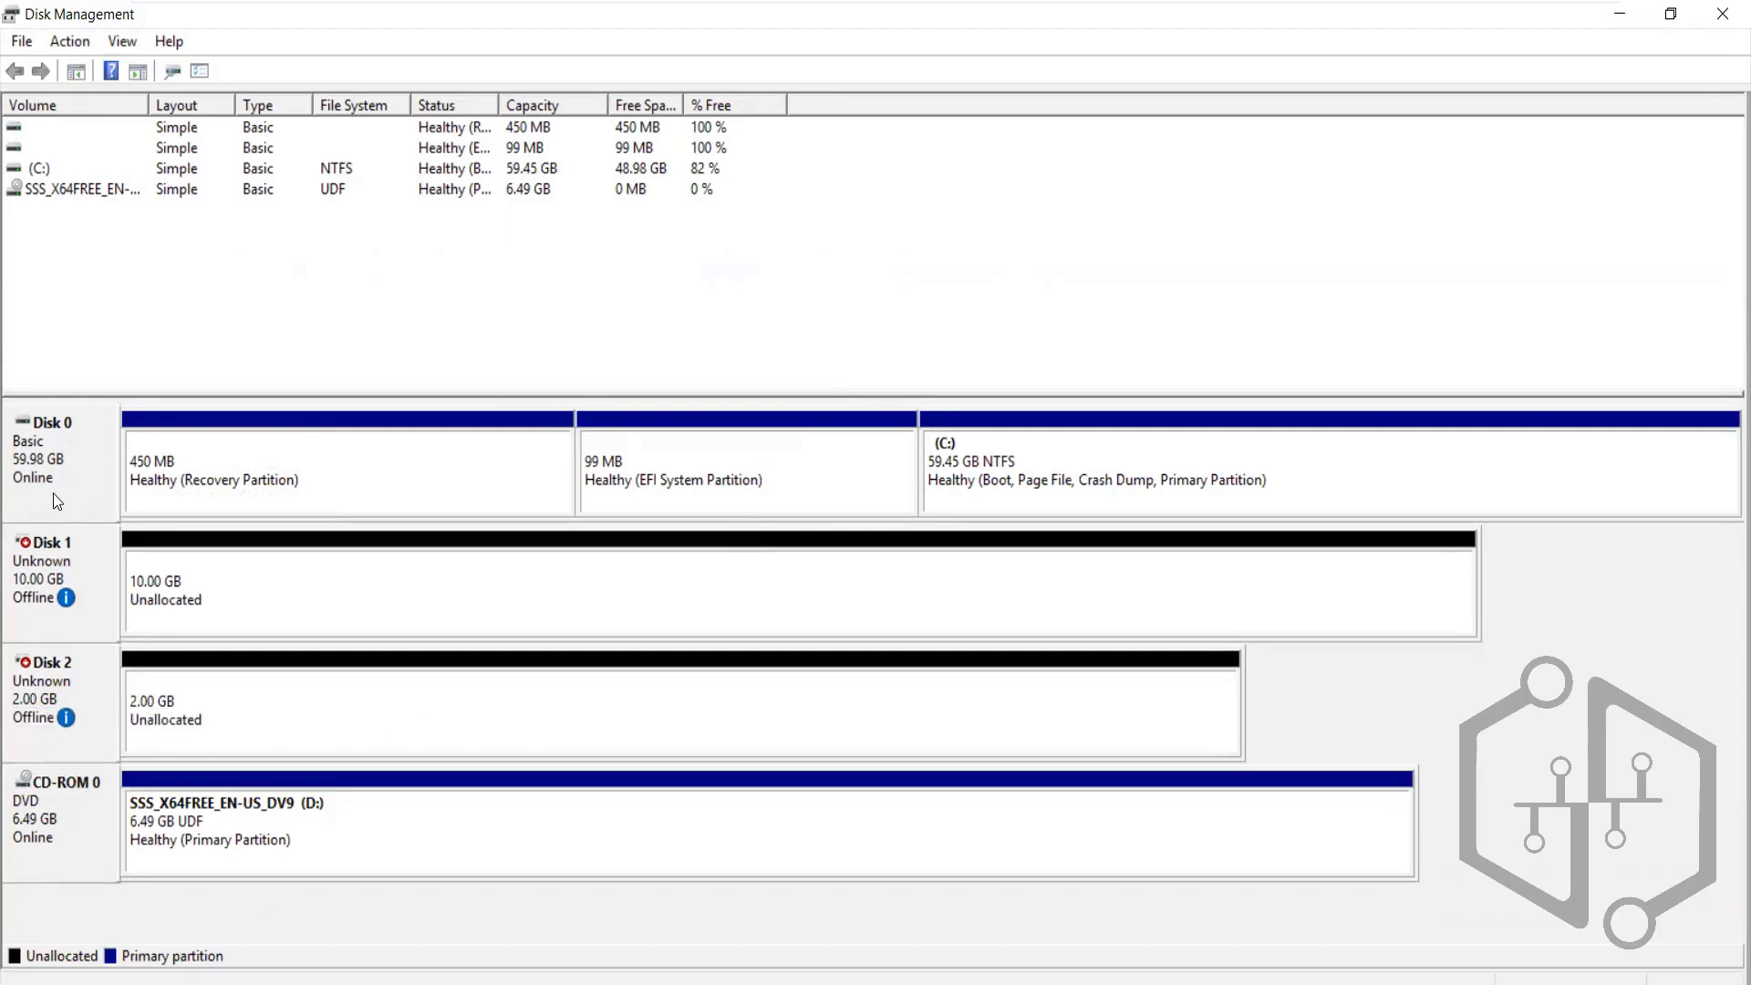
pyautogui.rightClick(32, 567)
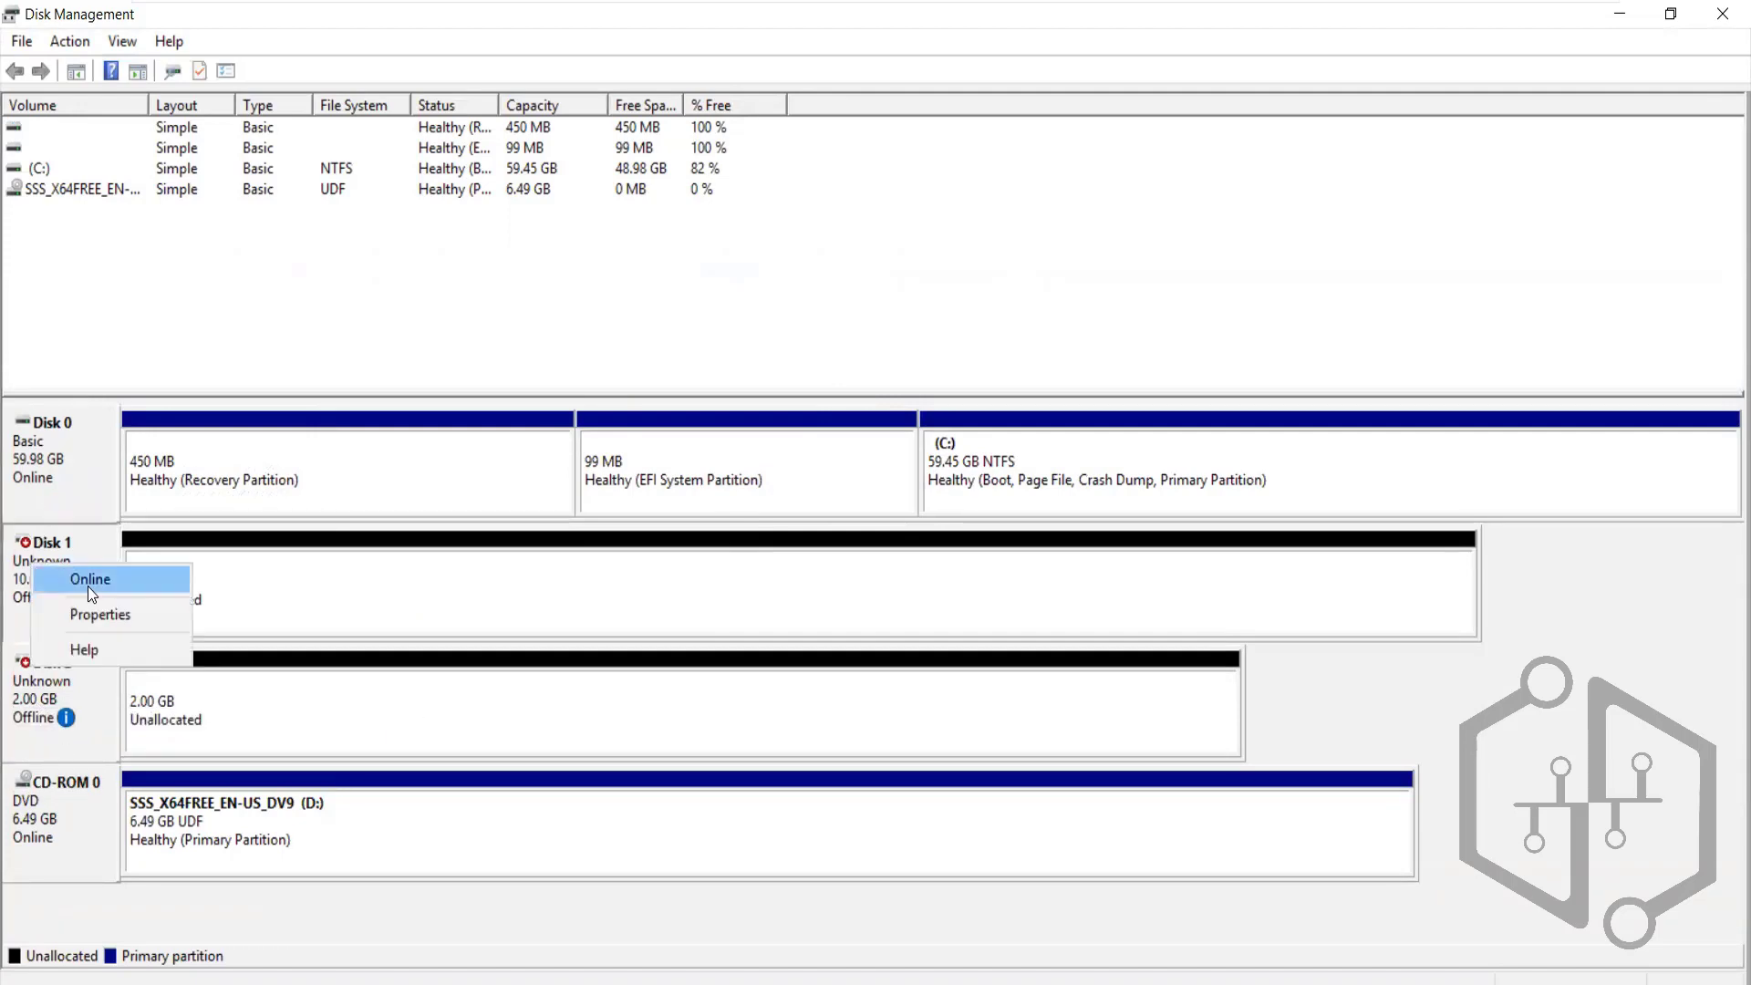
pyautogui.click(87, 586)
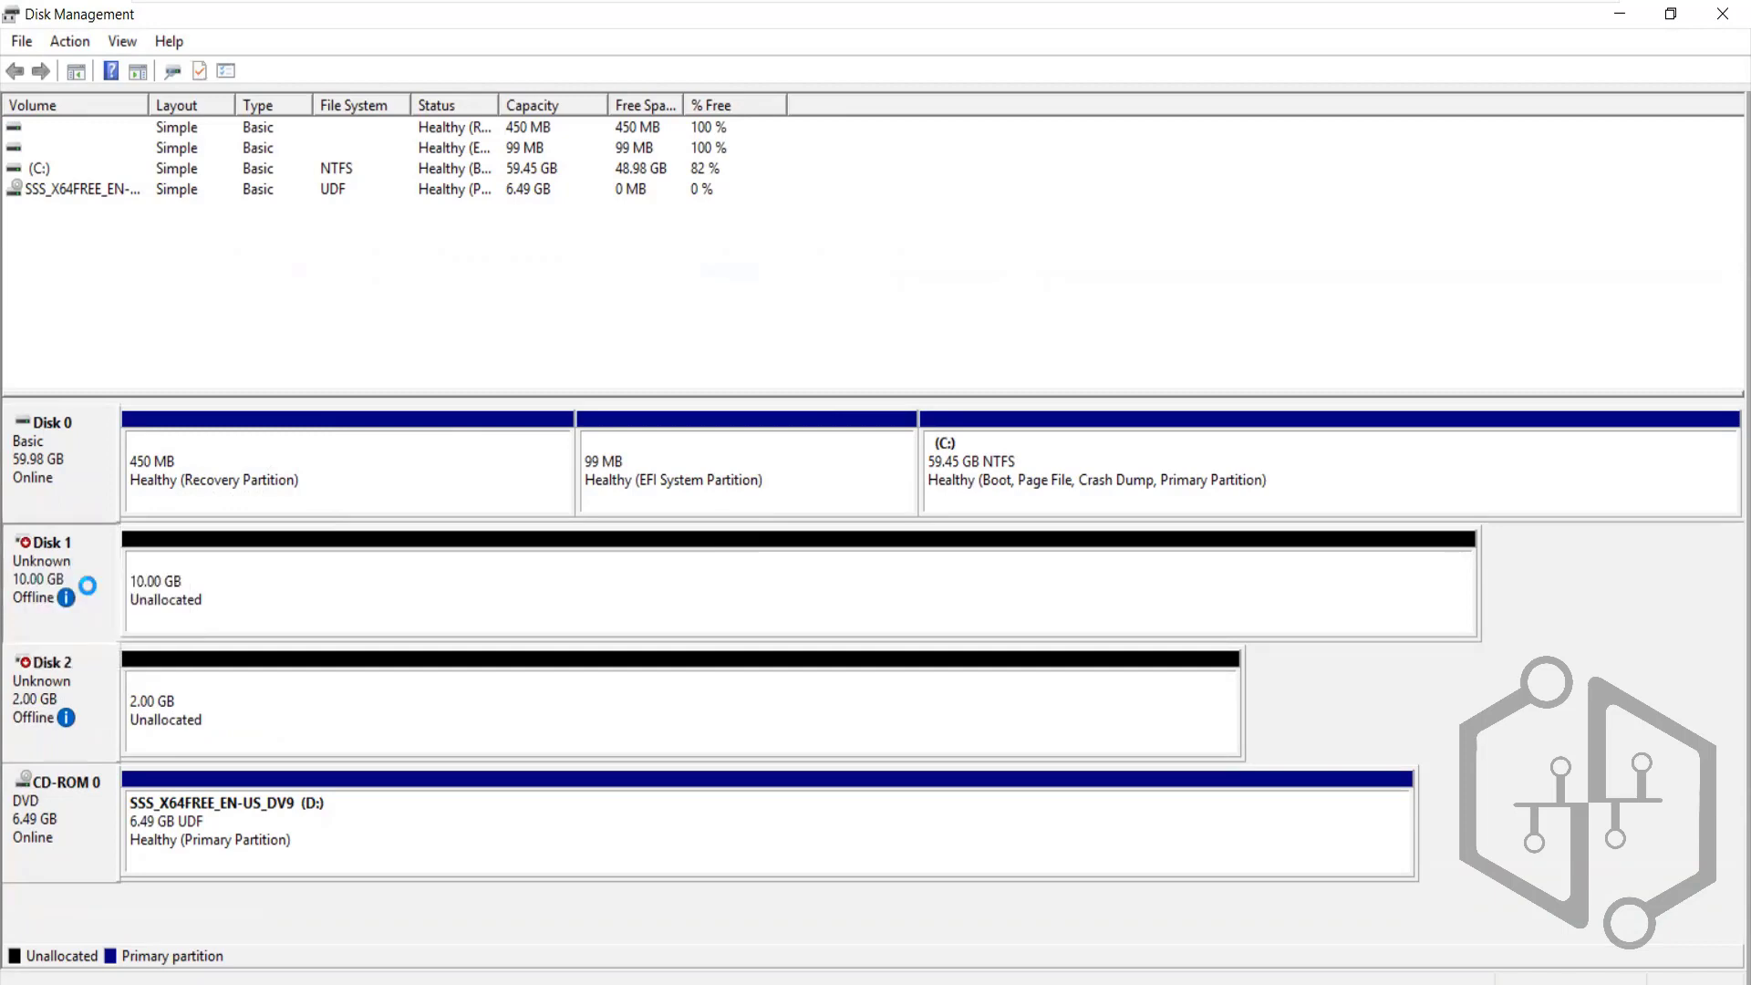
pyautogui.rightClick(18, 731)
pyautogui.click(82, 746)
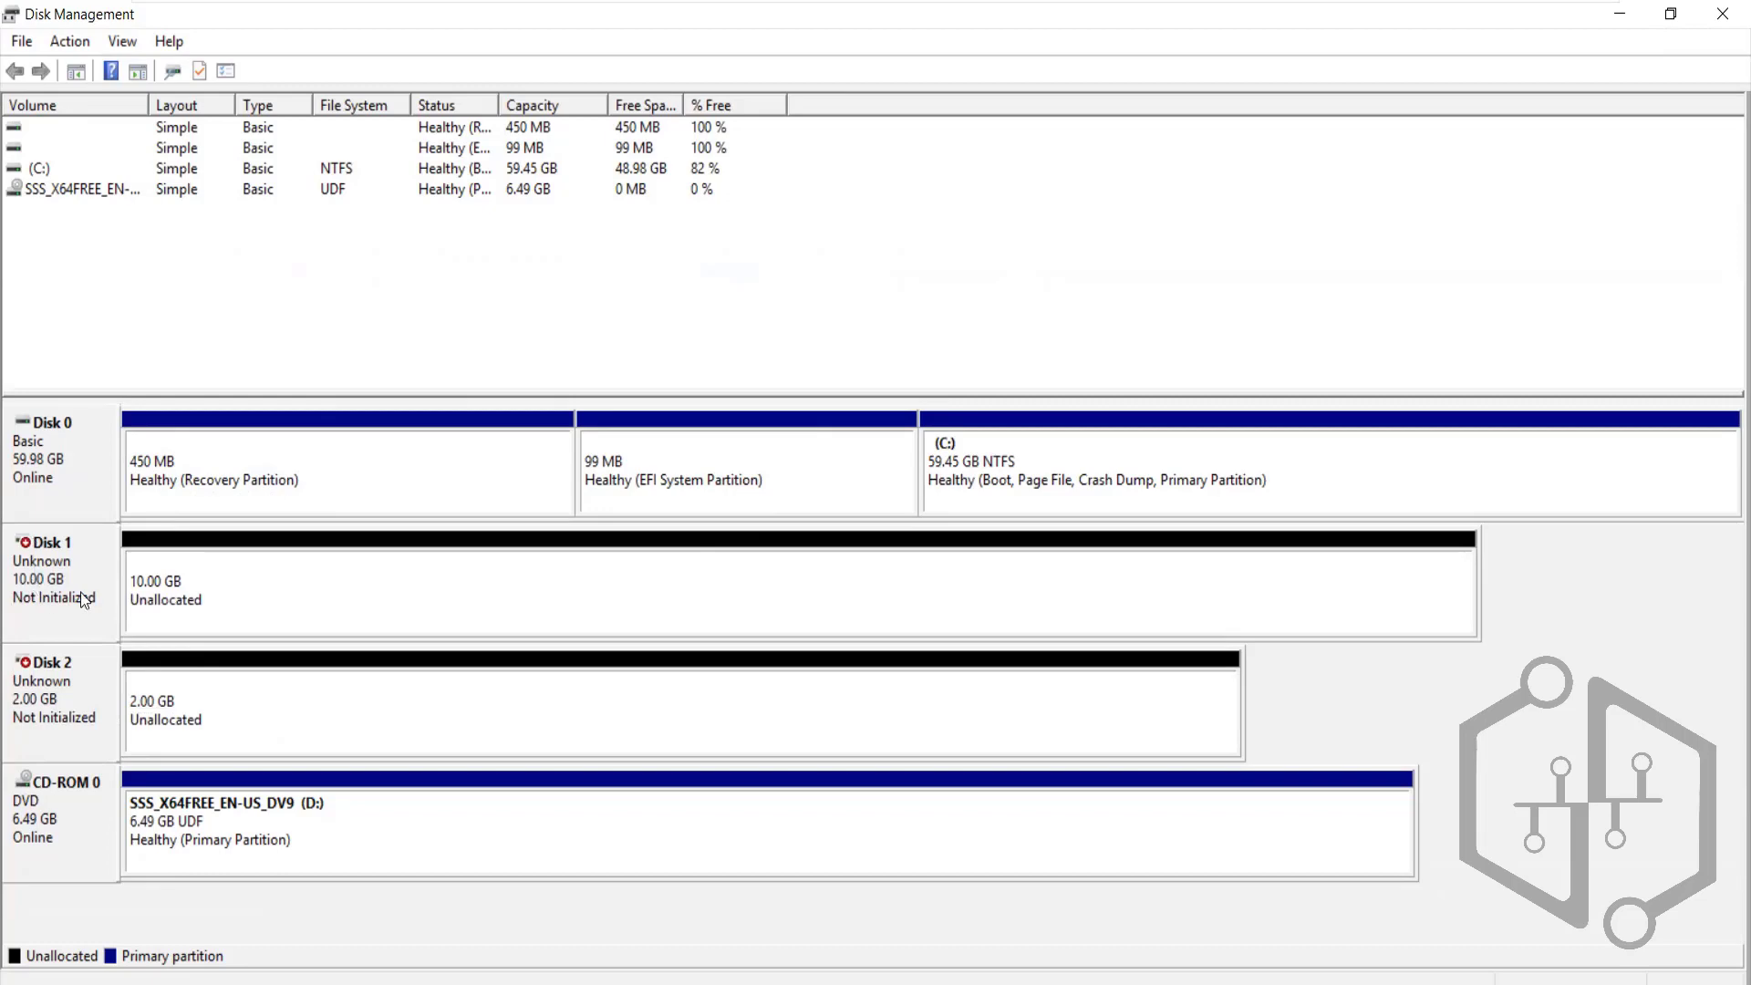
# Start initializing Disk 1, cancel it, and return to the Vaultnode1 window
pyautogui.rightClick(44, 593)
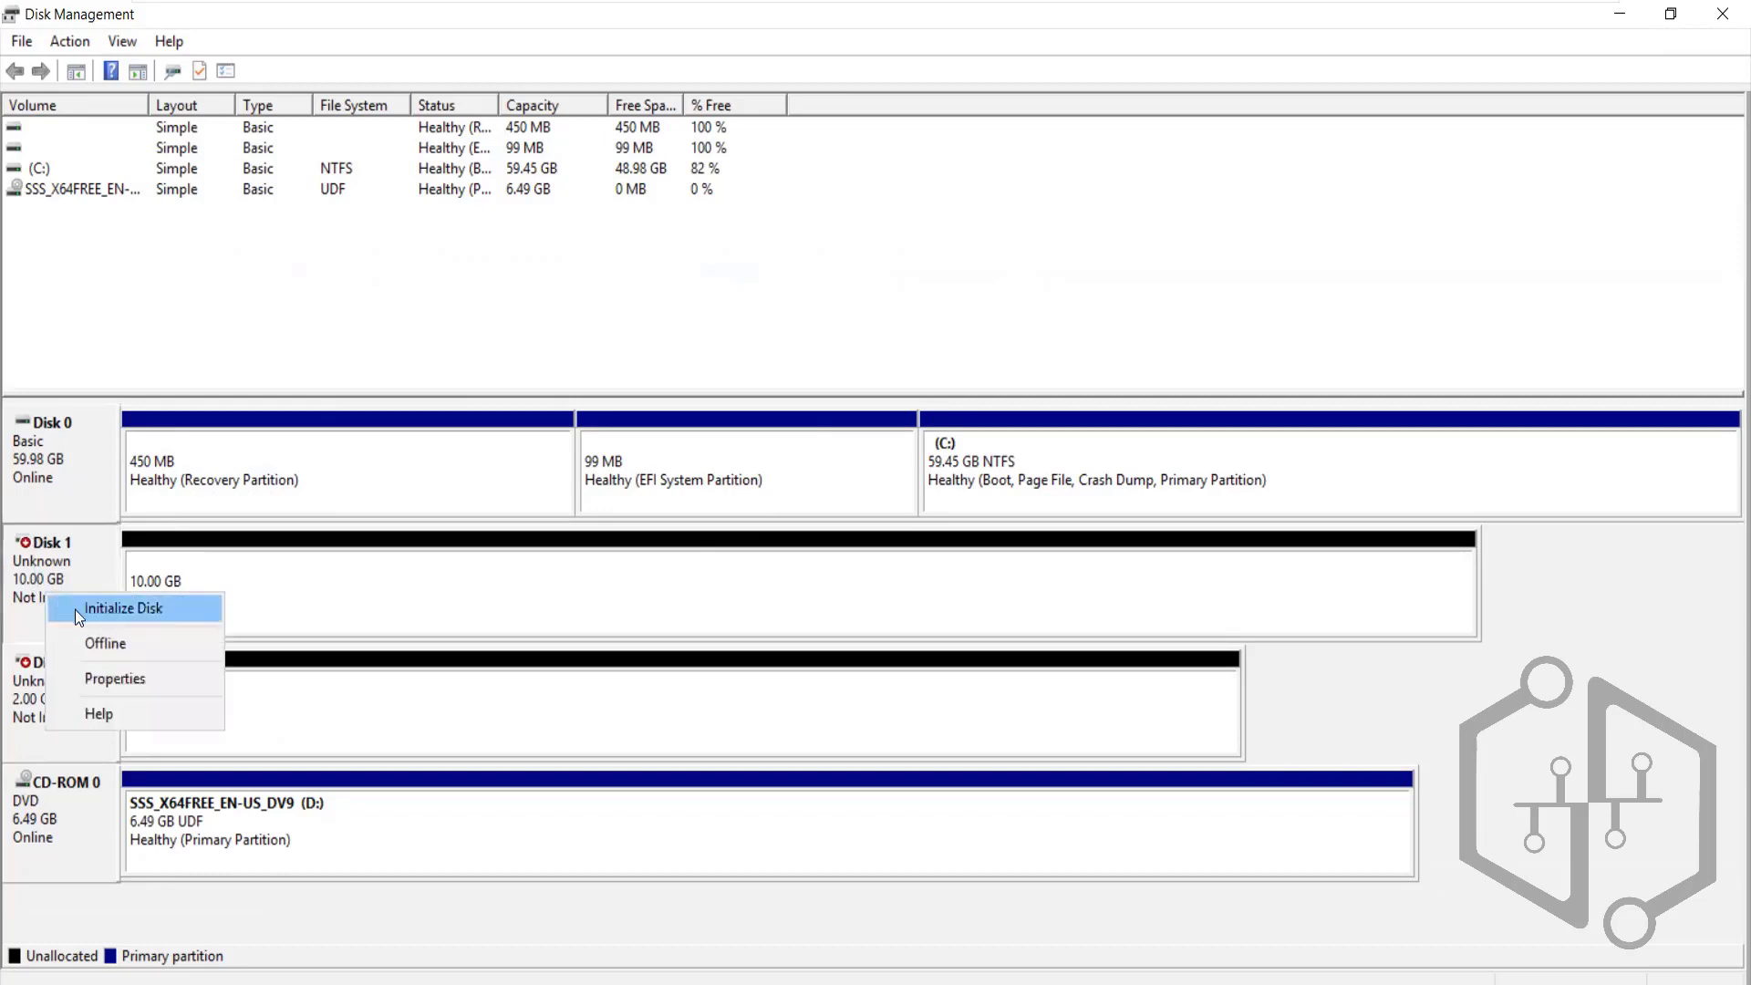
pyautogui.click(74, 610)
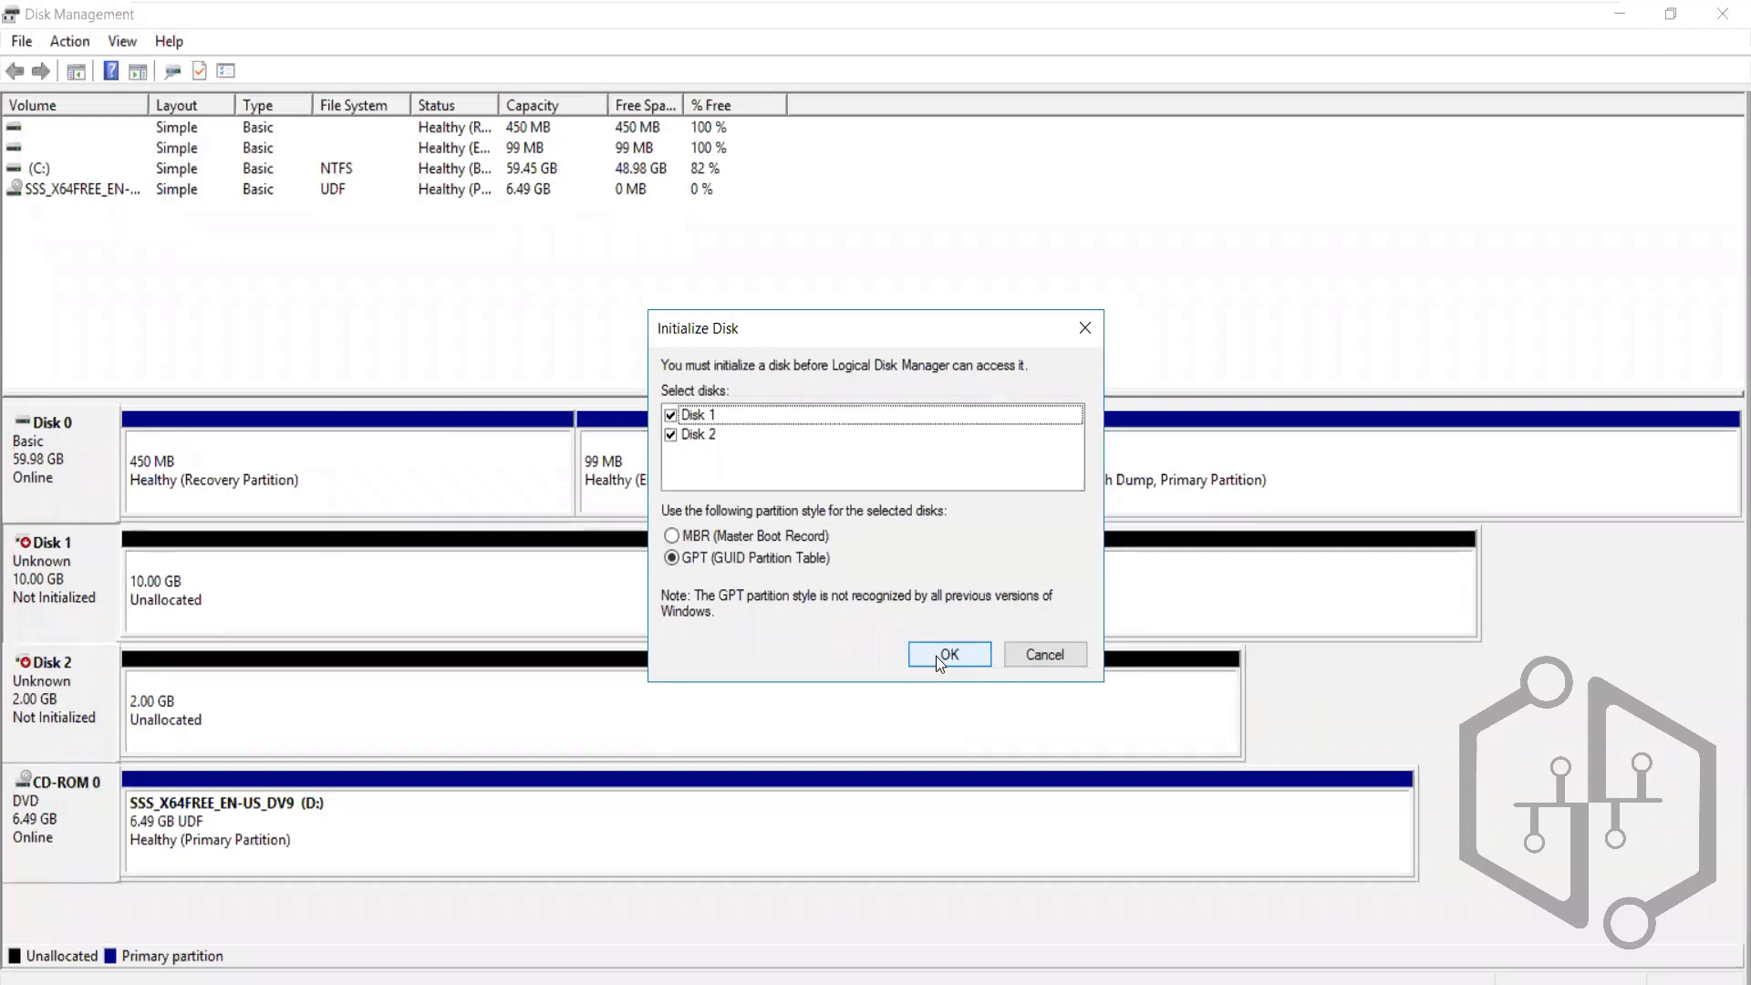
pyautogui.click(1052, 654)
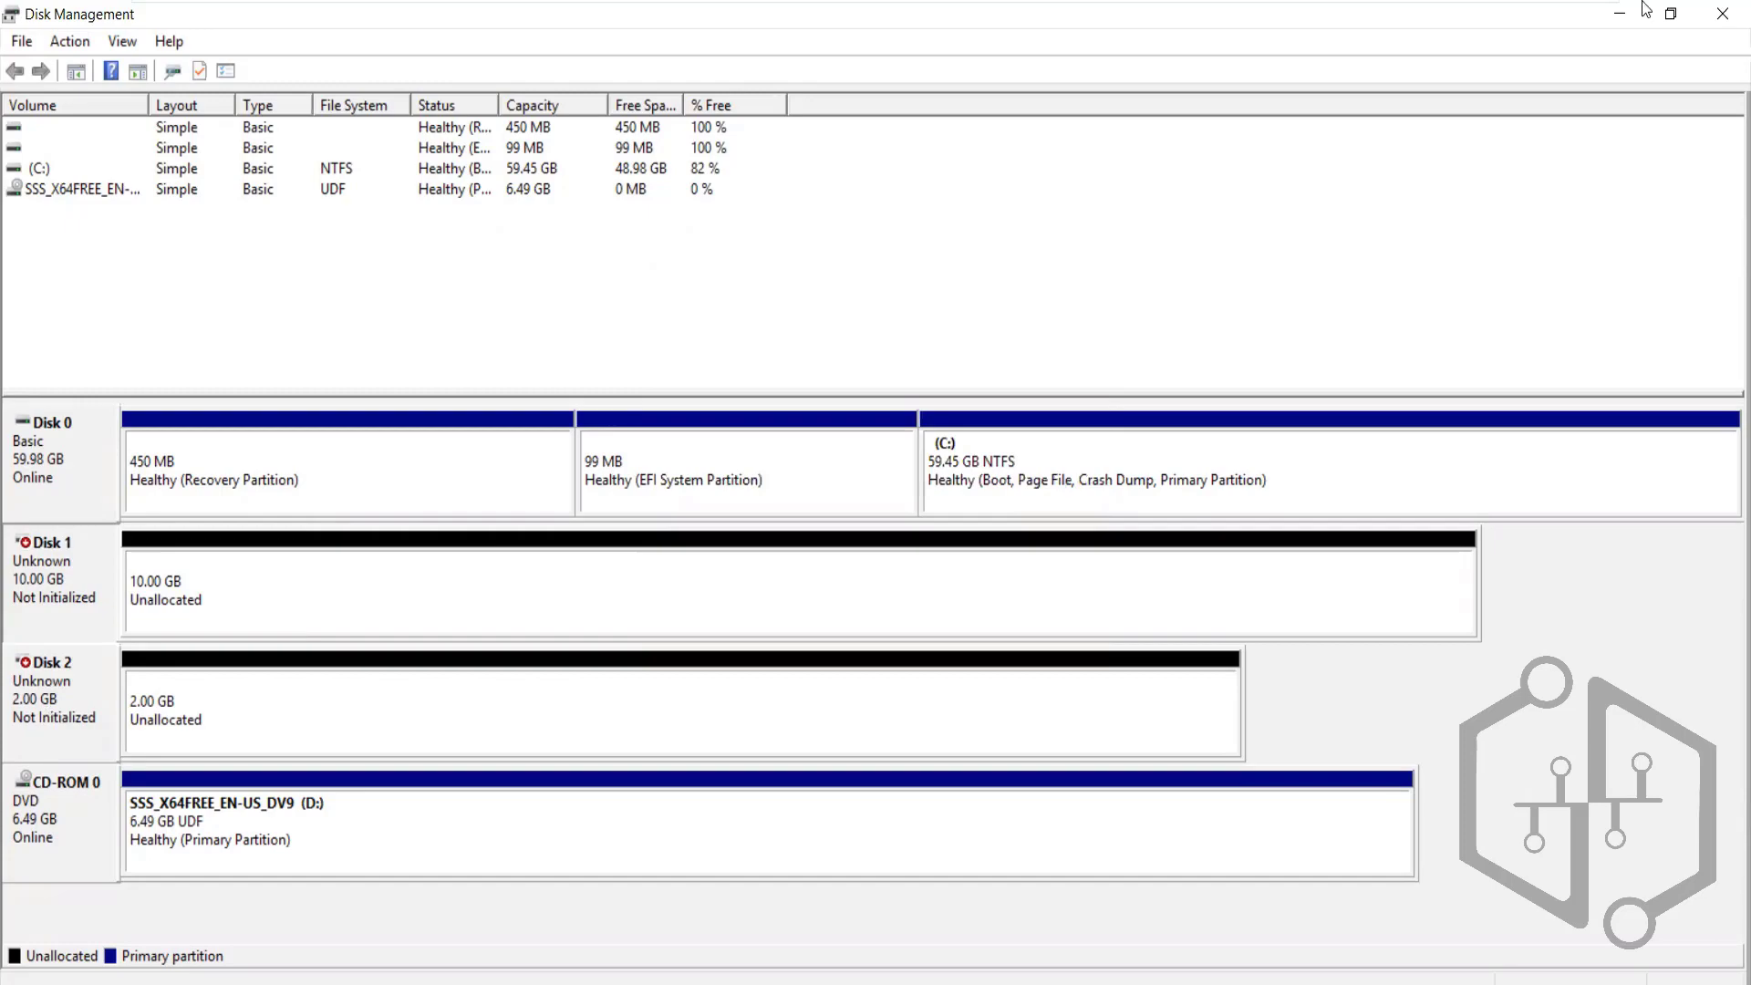
pyautogui.click(1569, 19)
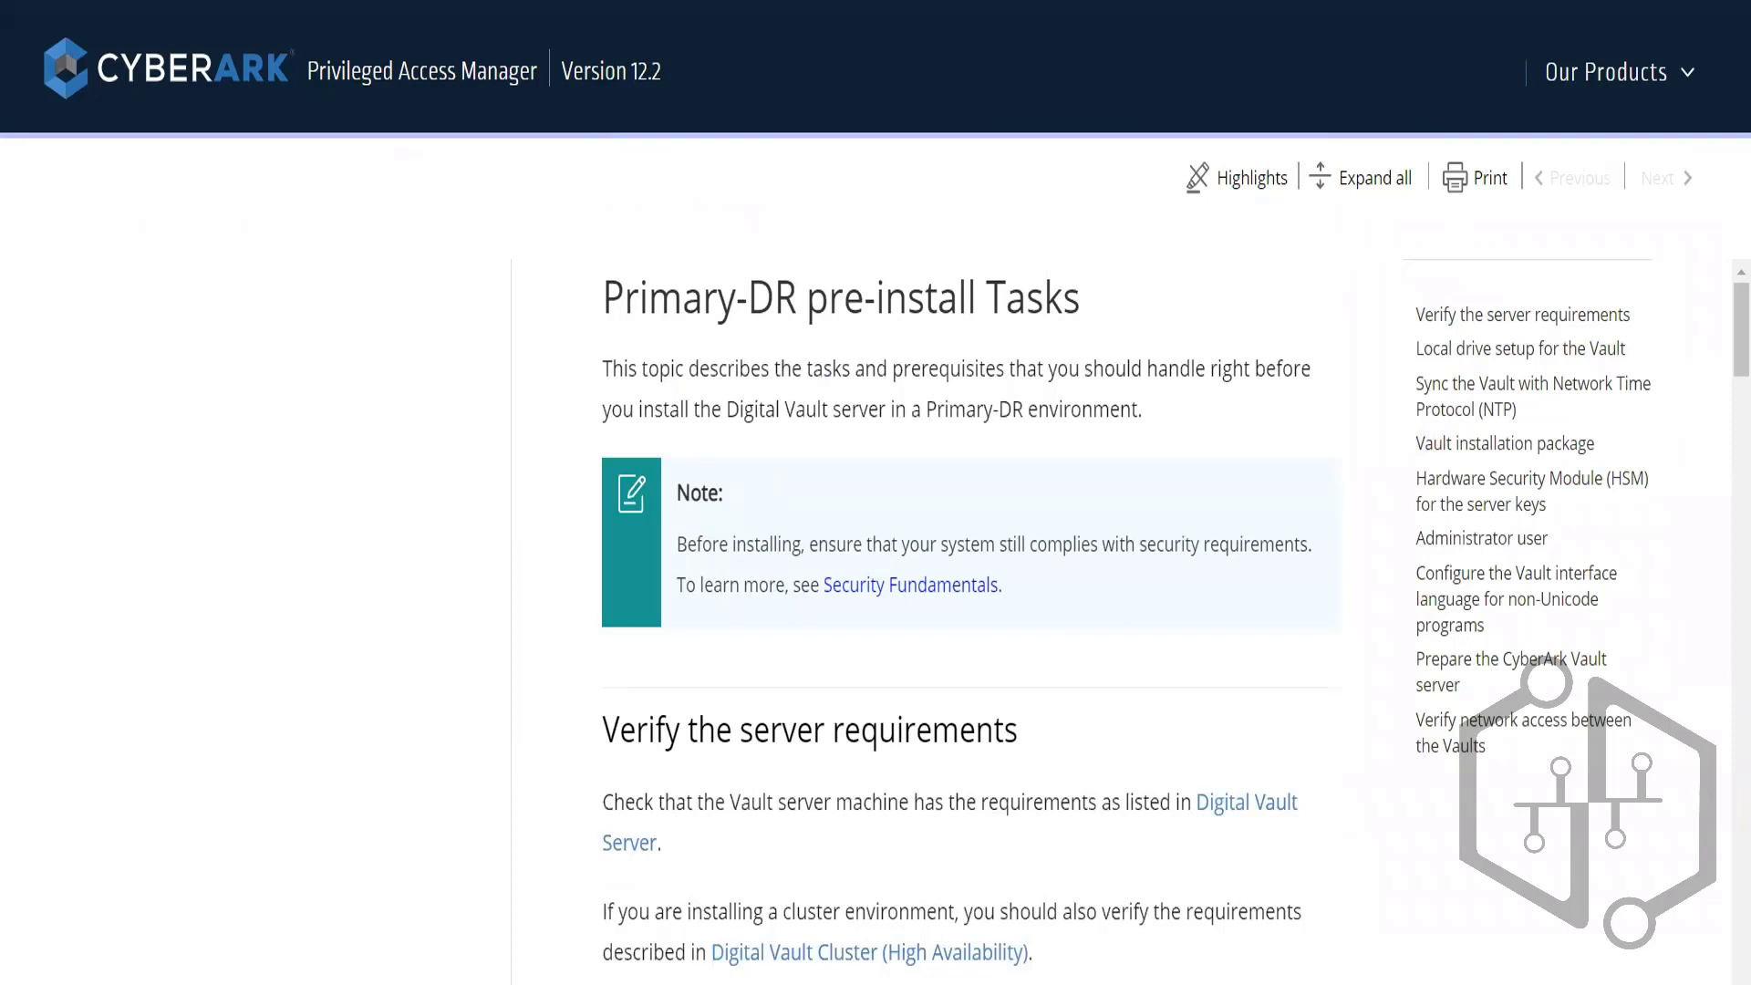
pyautogui.moveTo(700, 859)
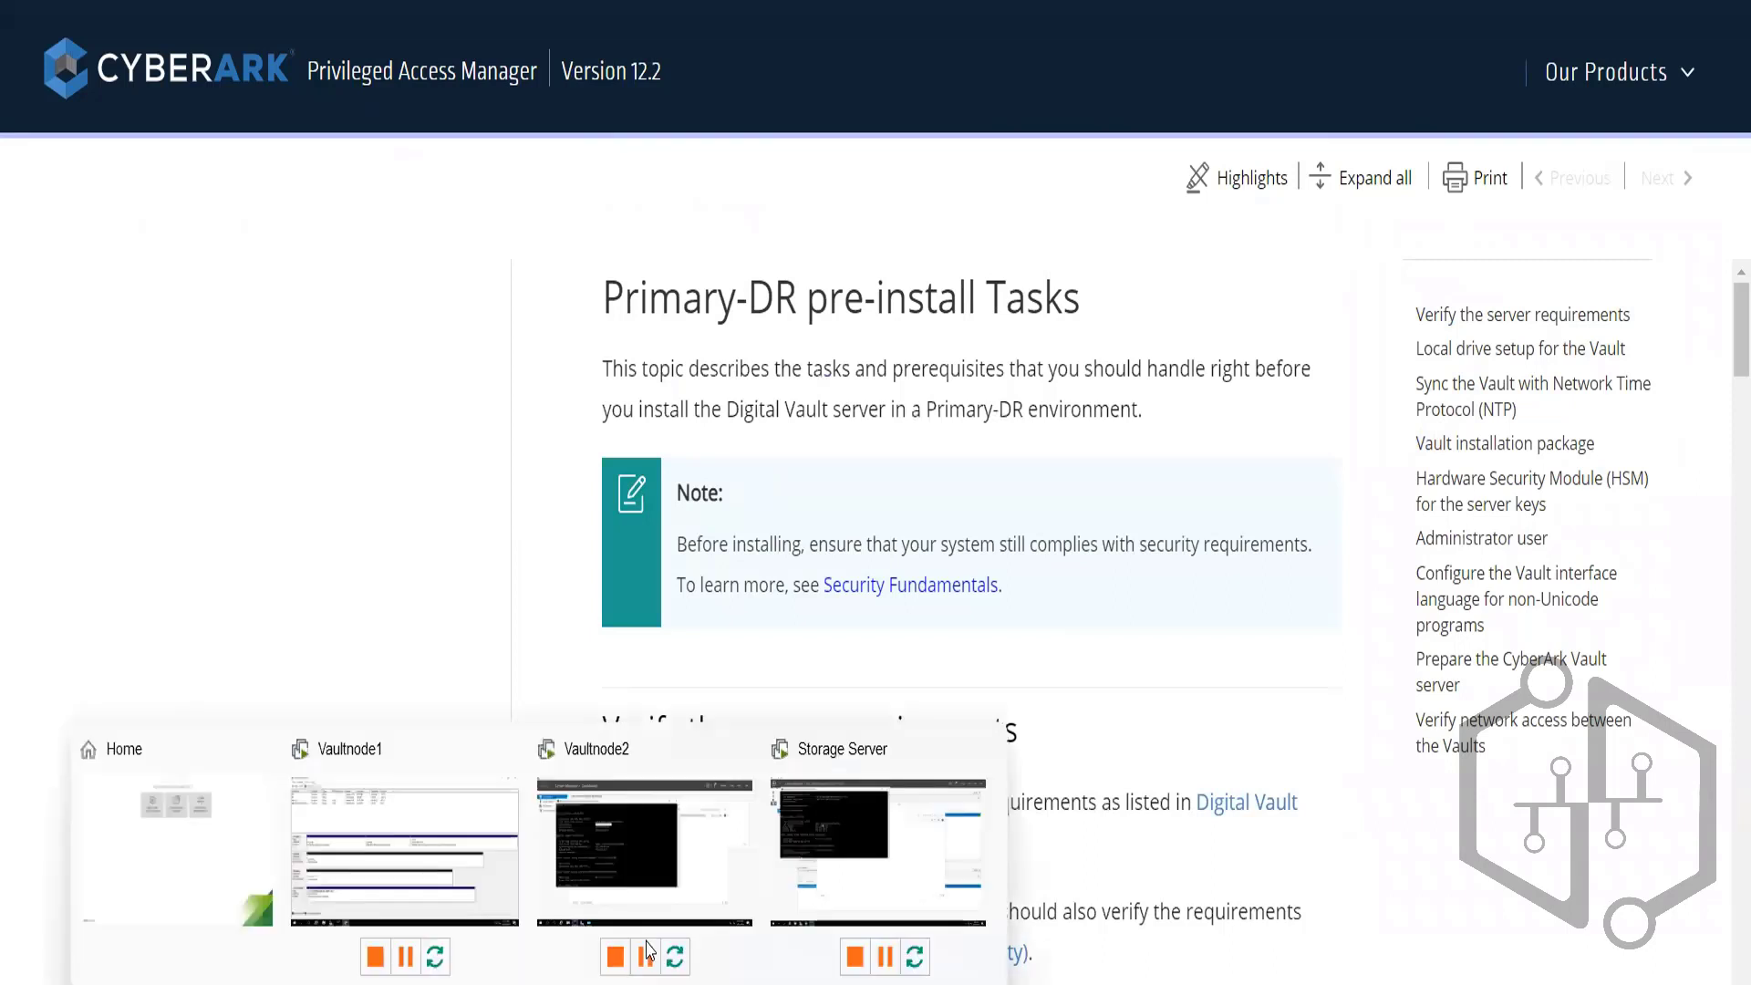
pyautogui.click(467, 839)
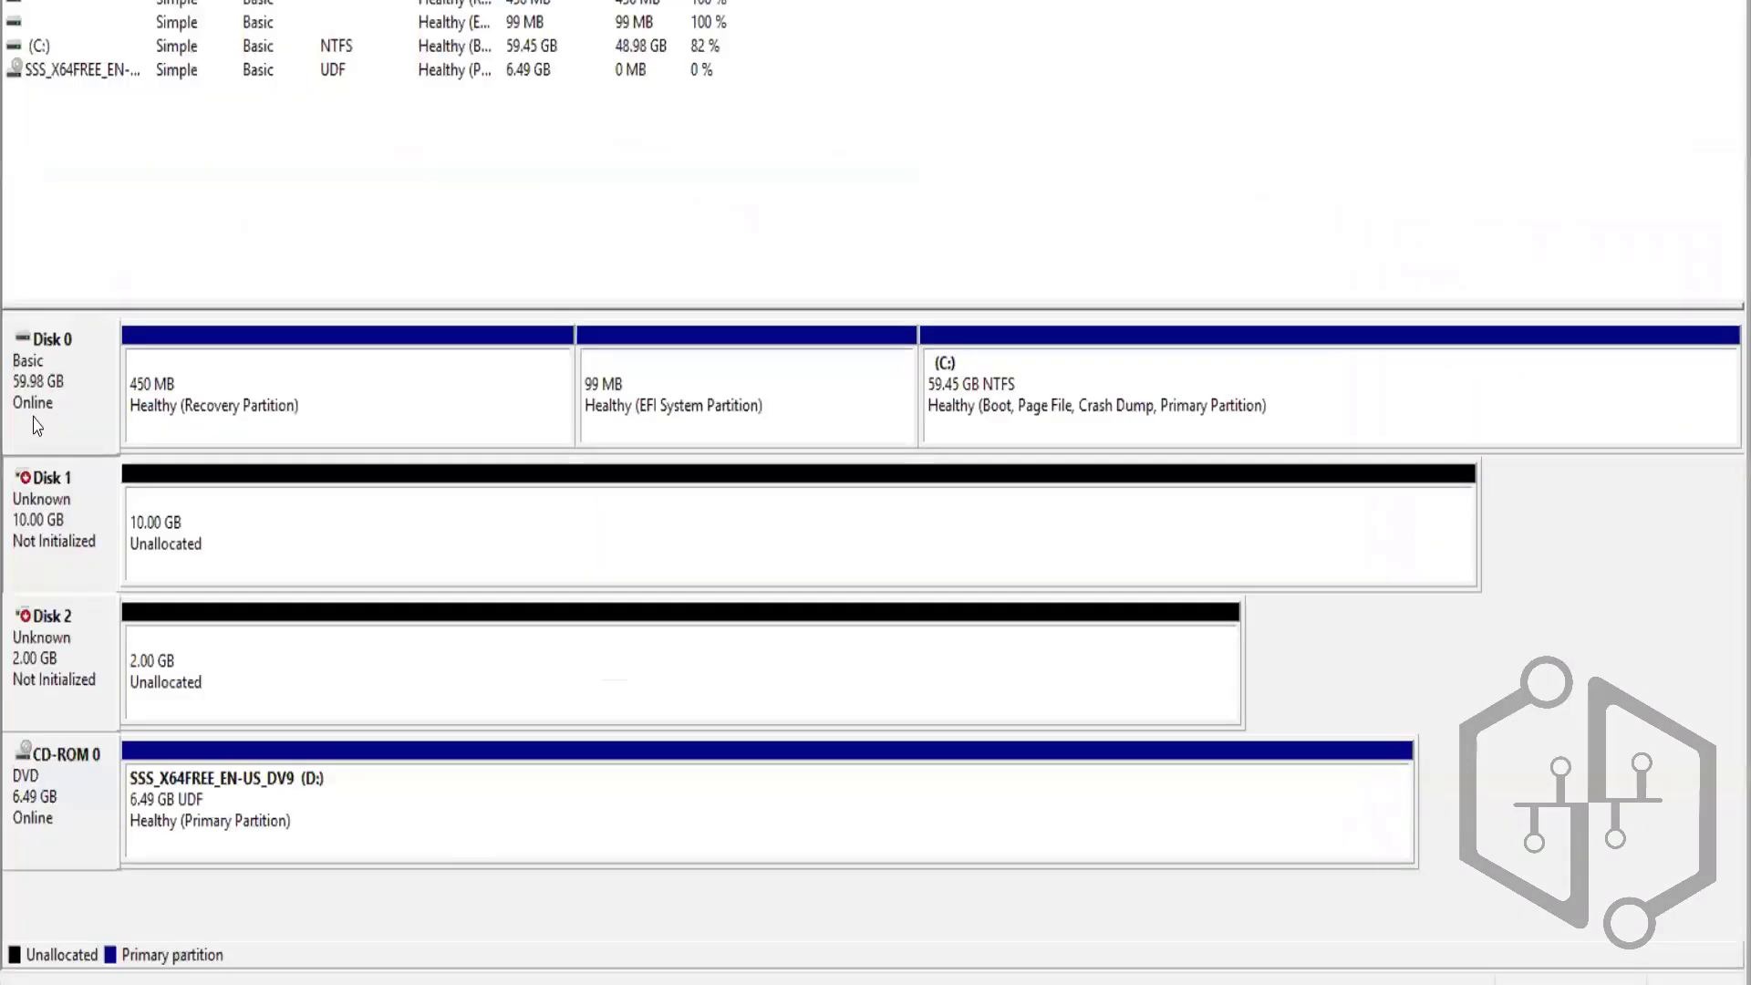
# Initialize Disk 1 and Disk 2 as GPT, then check Disk 2's unallocated space
pyautogui.rightClick(49, 512)
pyautogui.click(103, 524)
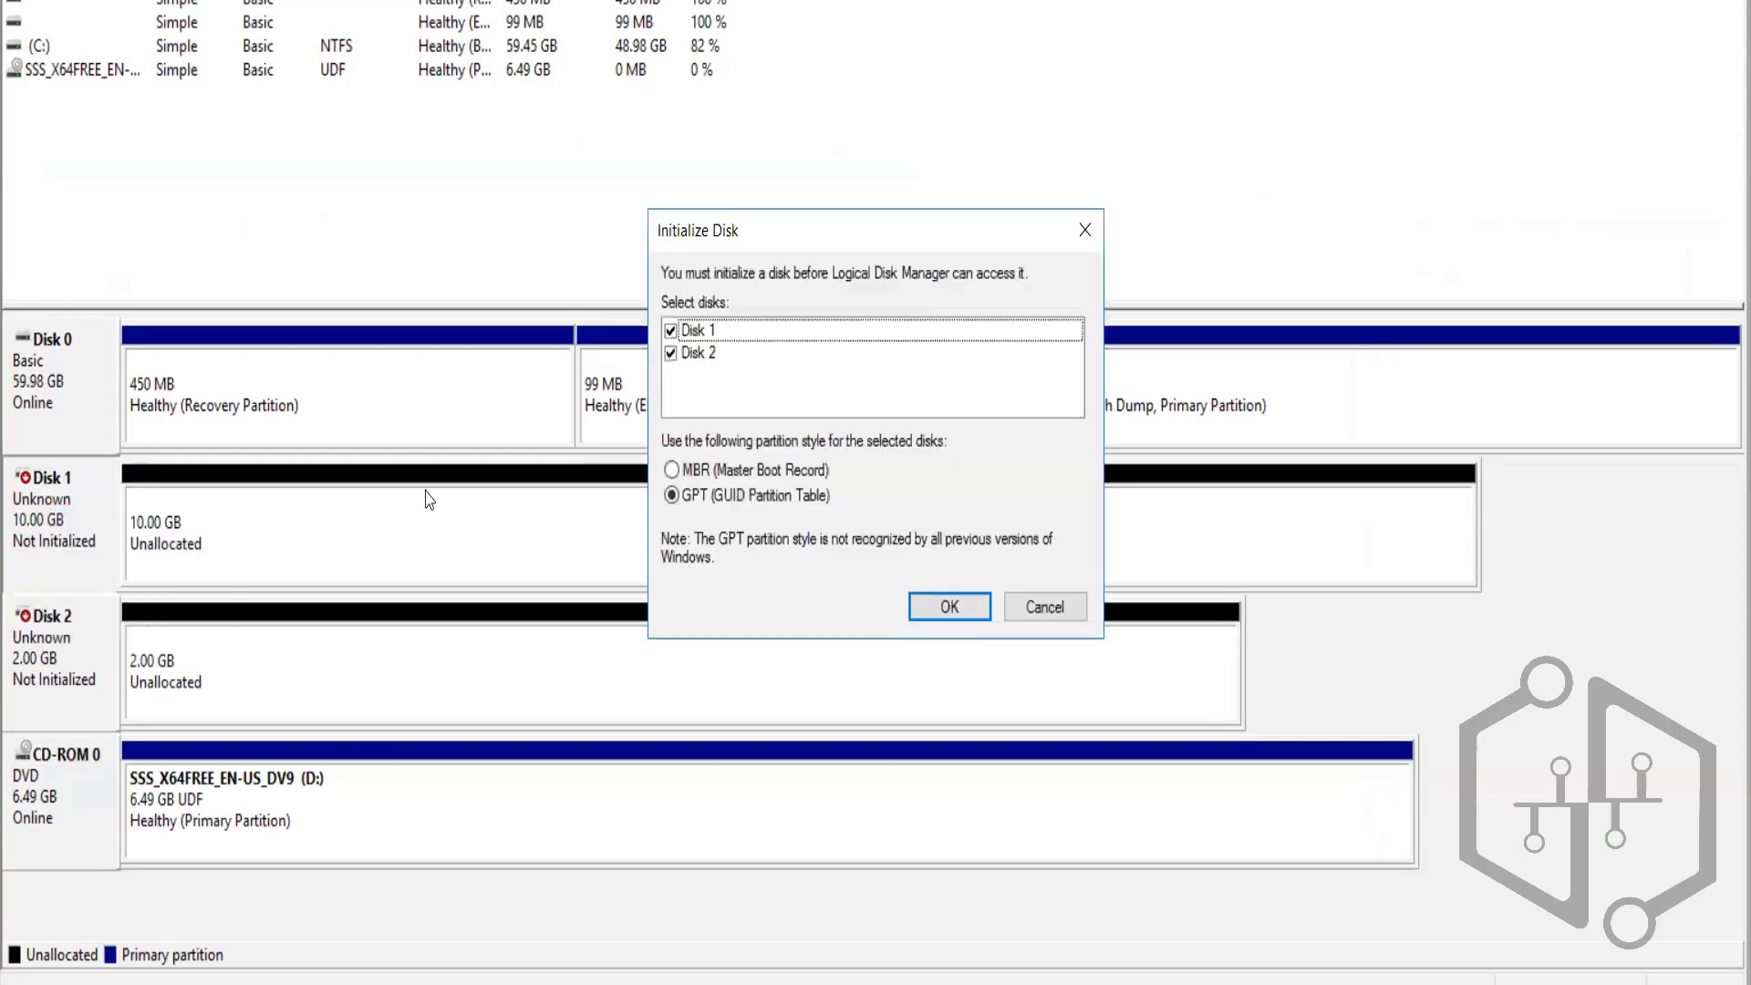
pyautogui.click(926, 608)
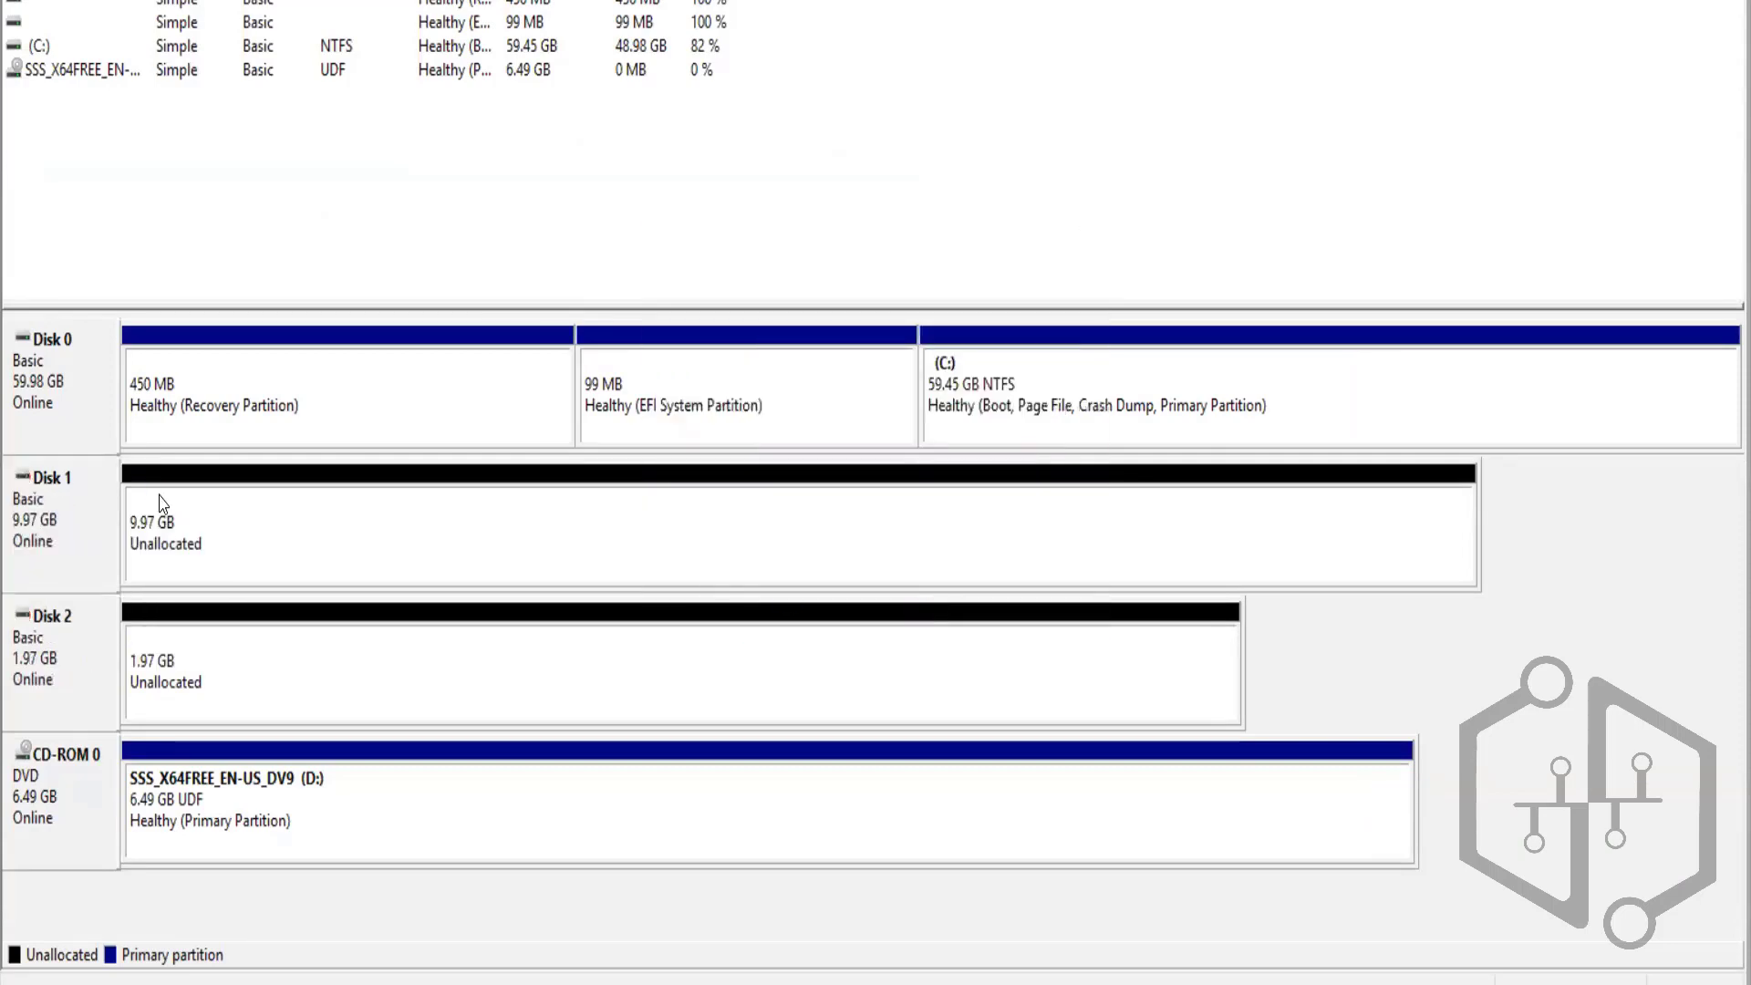
pyautogui.rightClick(53, 704)
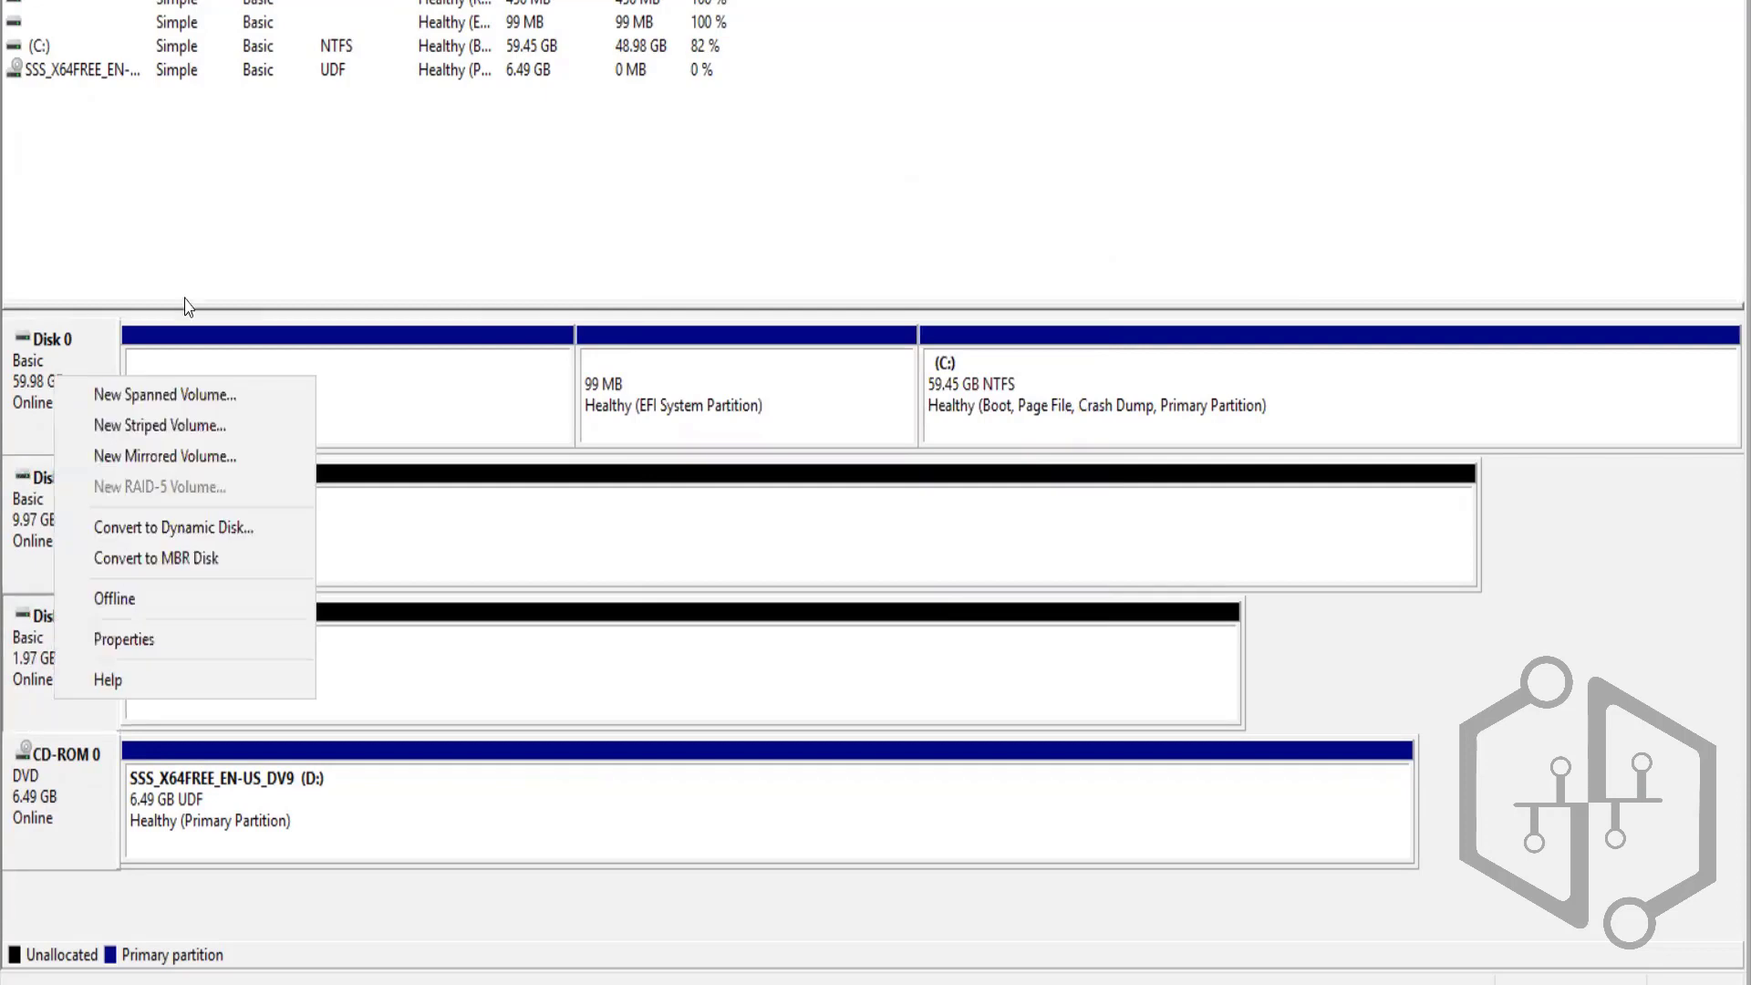
pyautogui.click(398, 699)
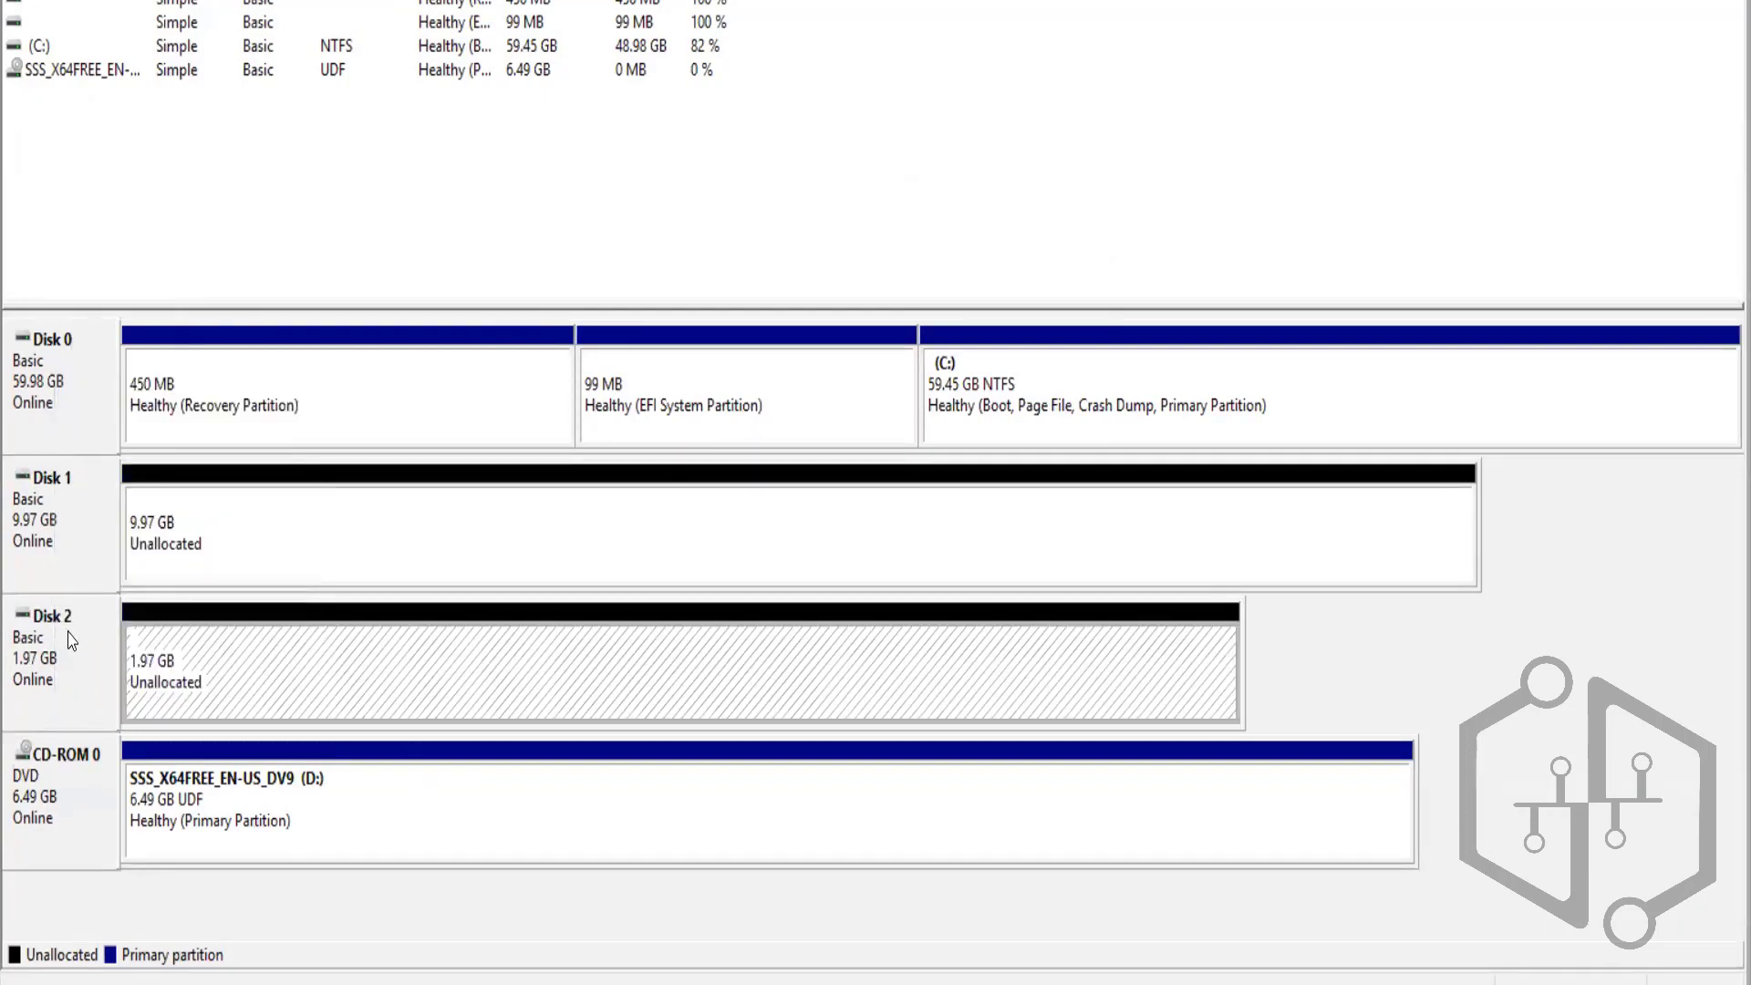
pyautogui.rightClick(52, 676)
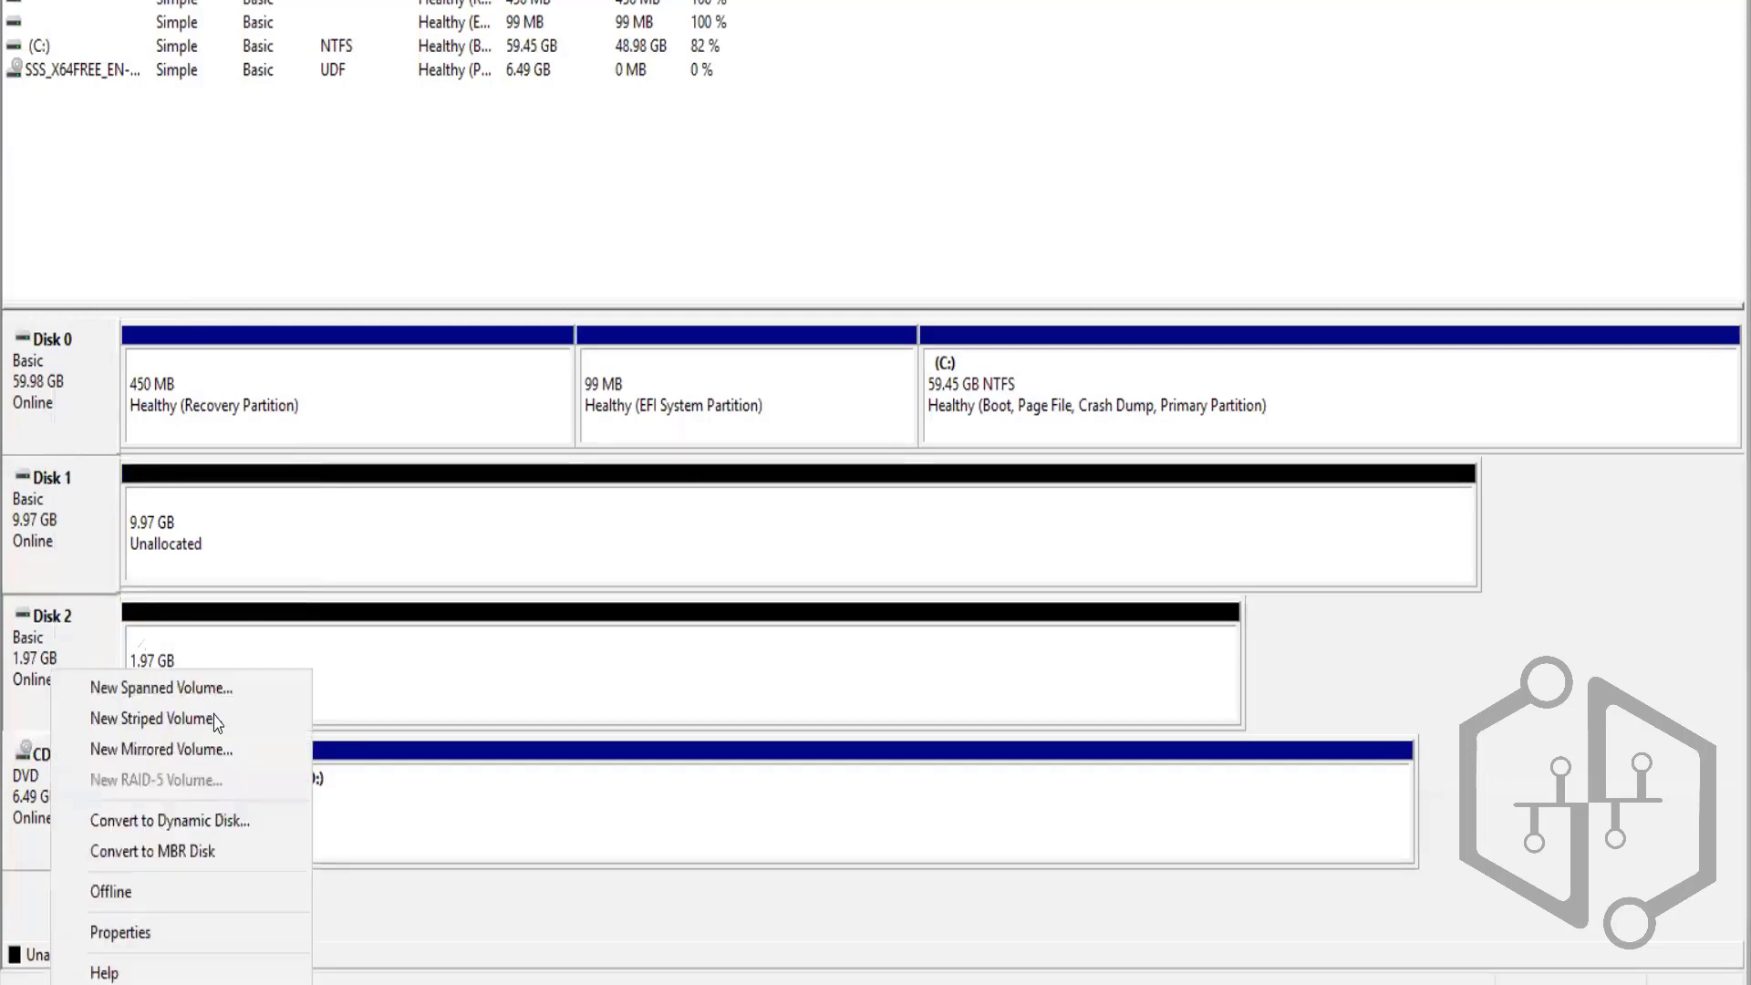
pyautogui.click(168, 690)
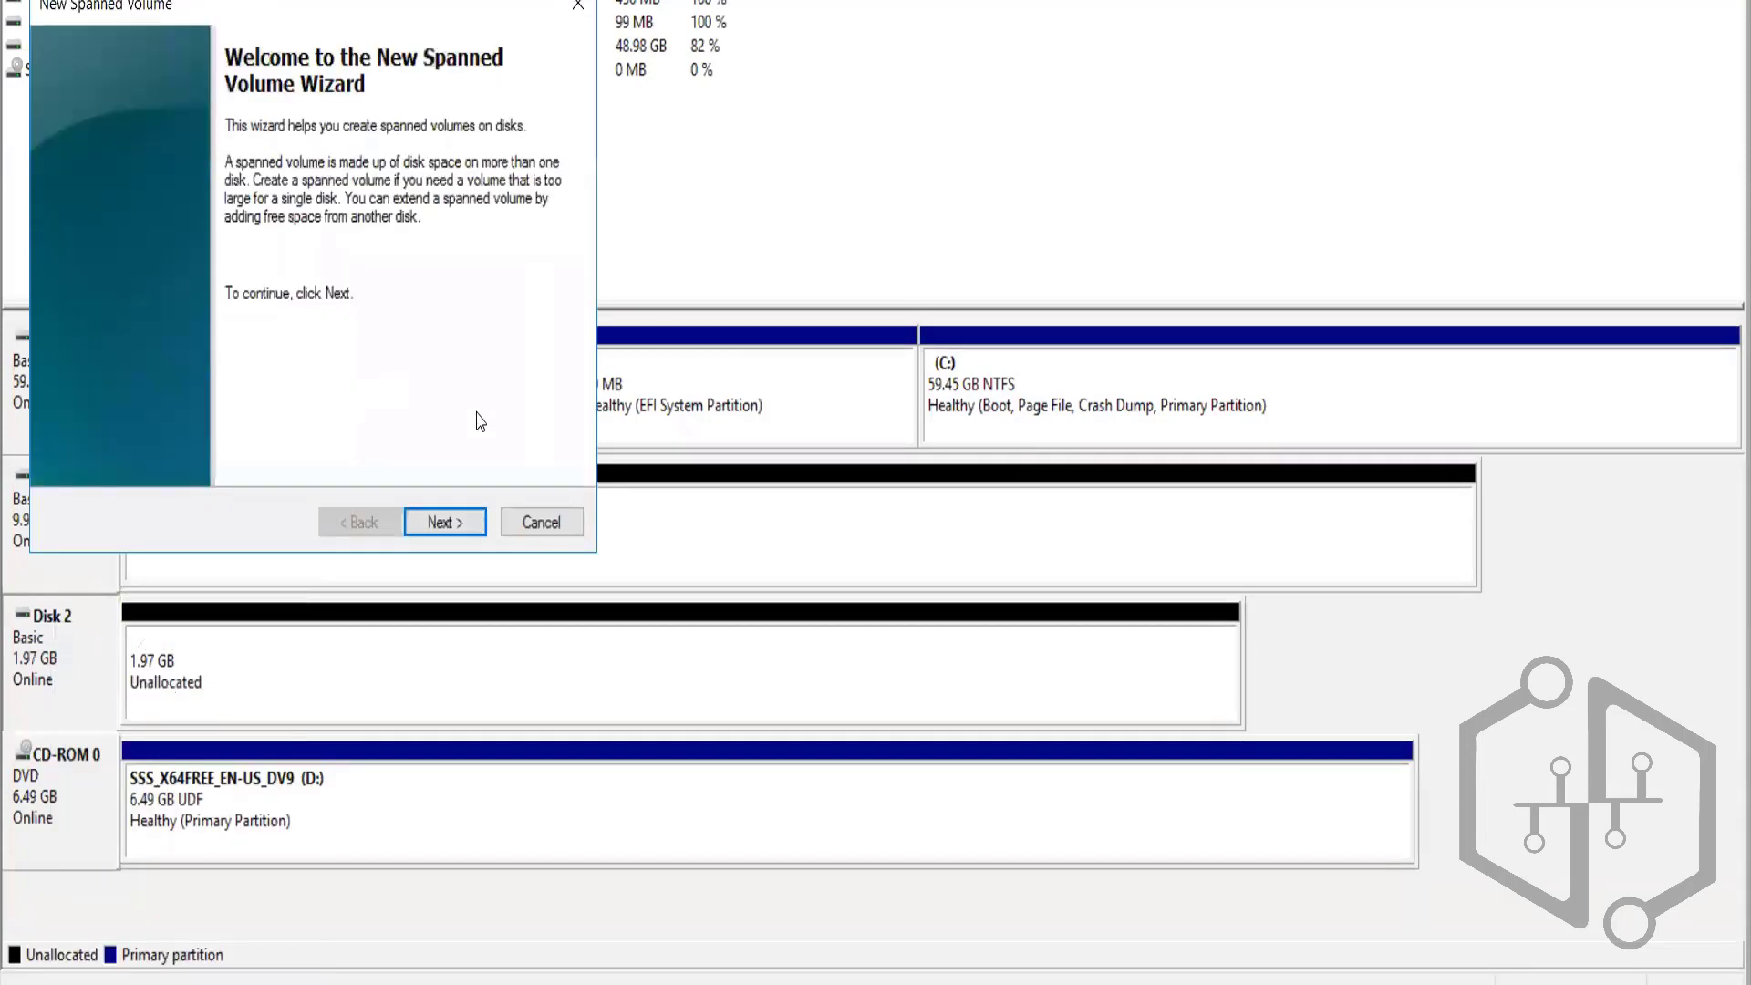
pyautogui.click(456, 528)
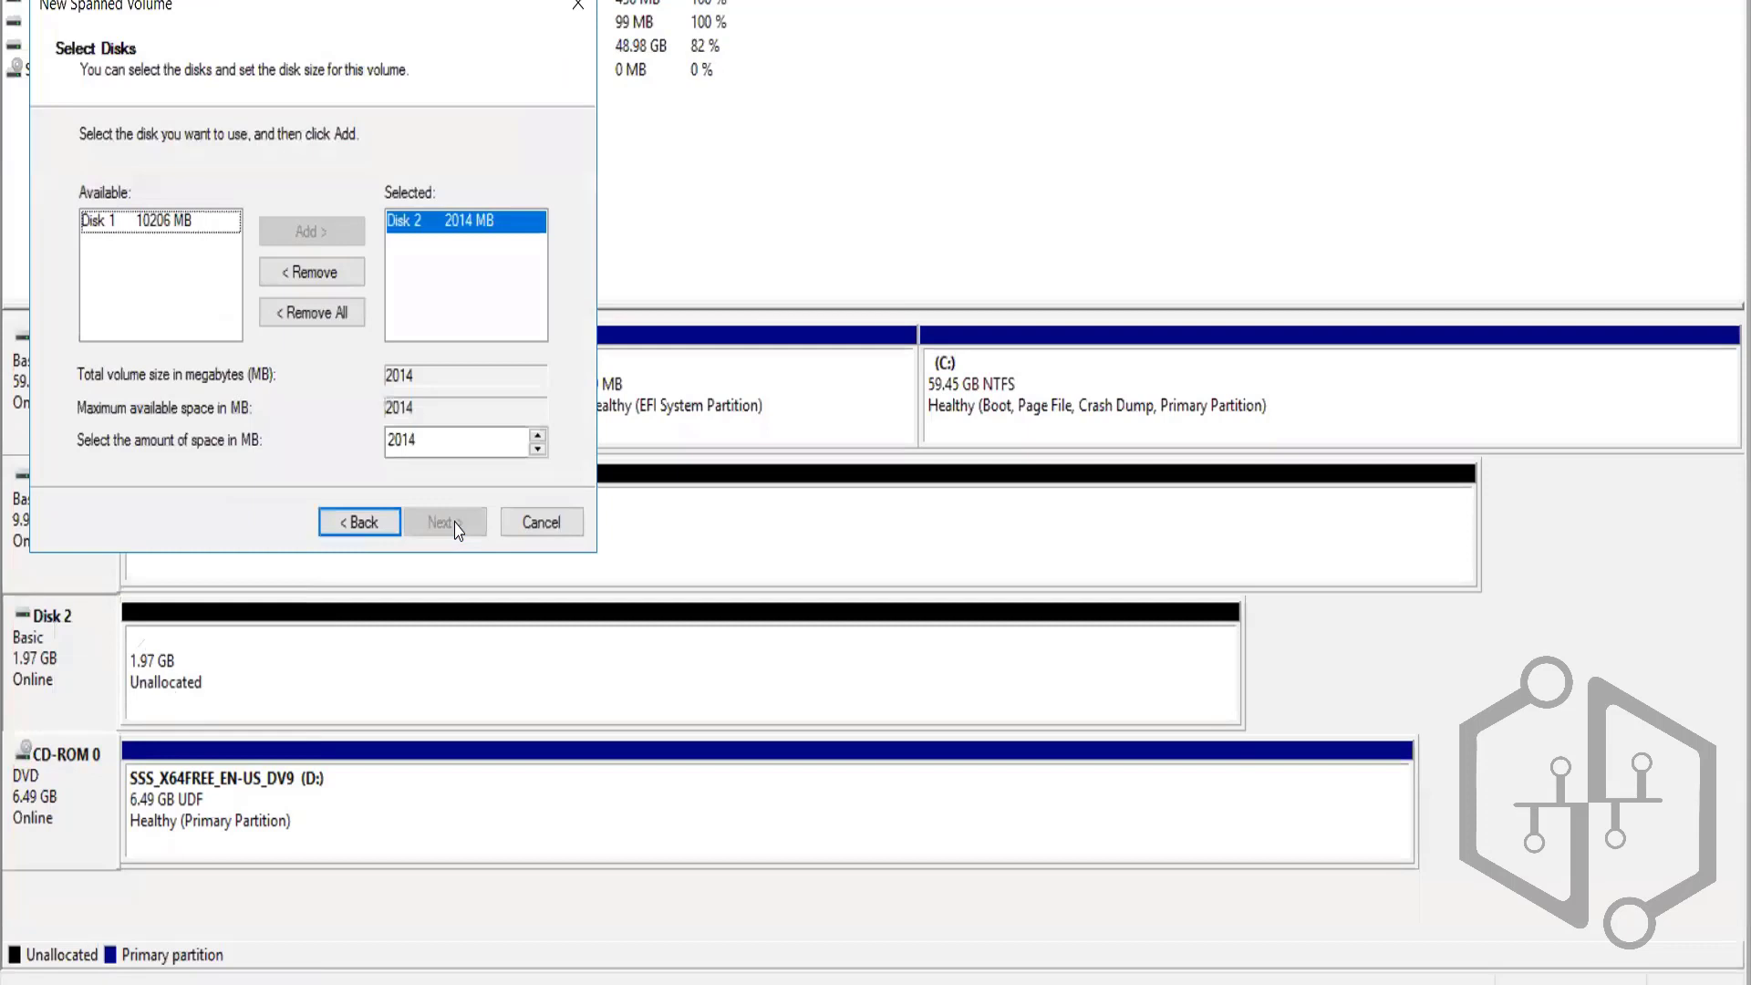
pyautogui.click(542, 522)
pyautogui.rightClick(37, 660)
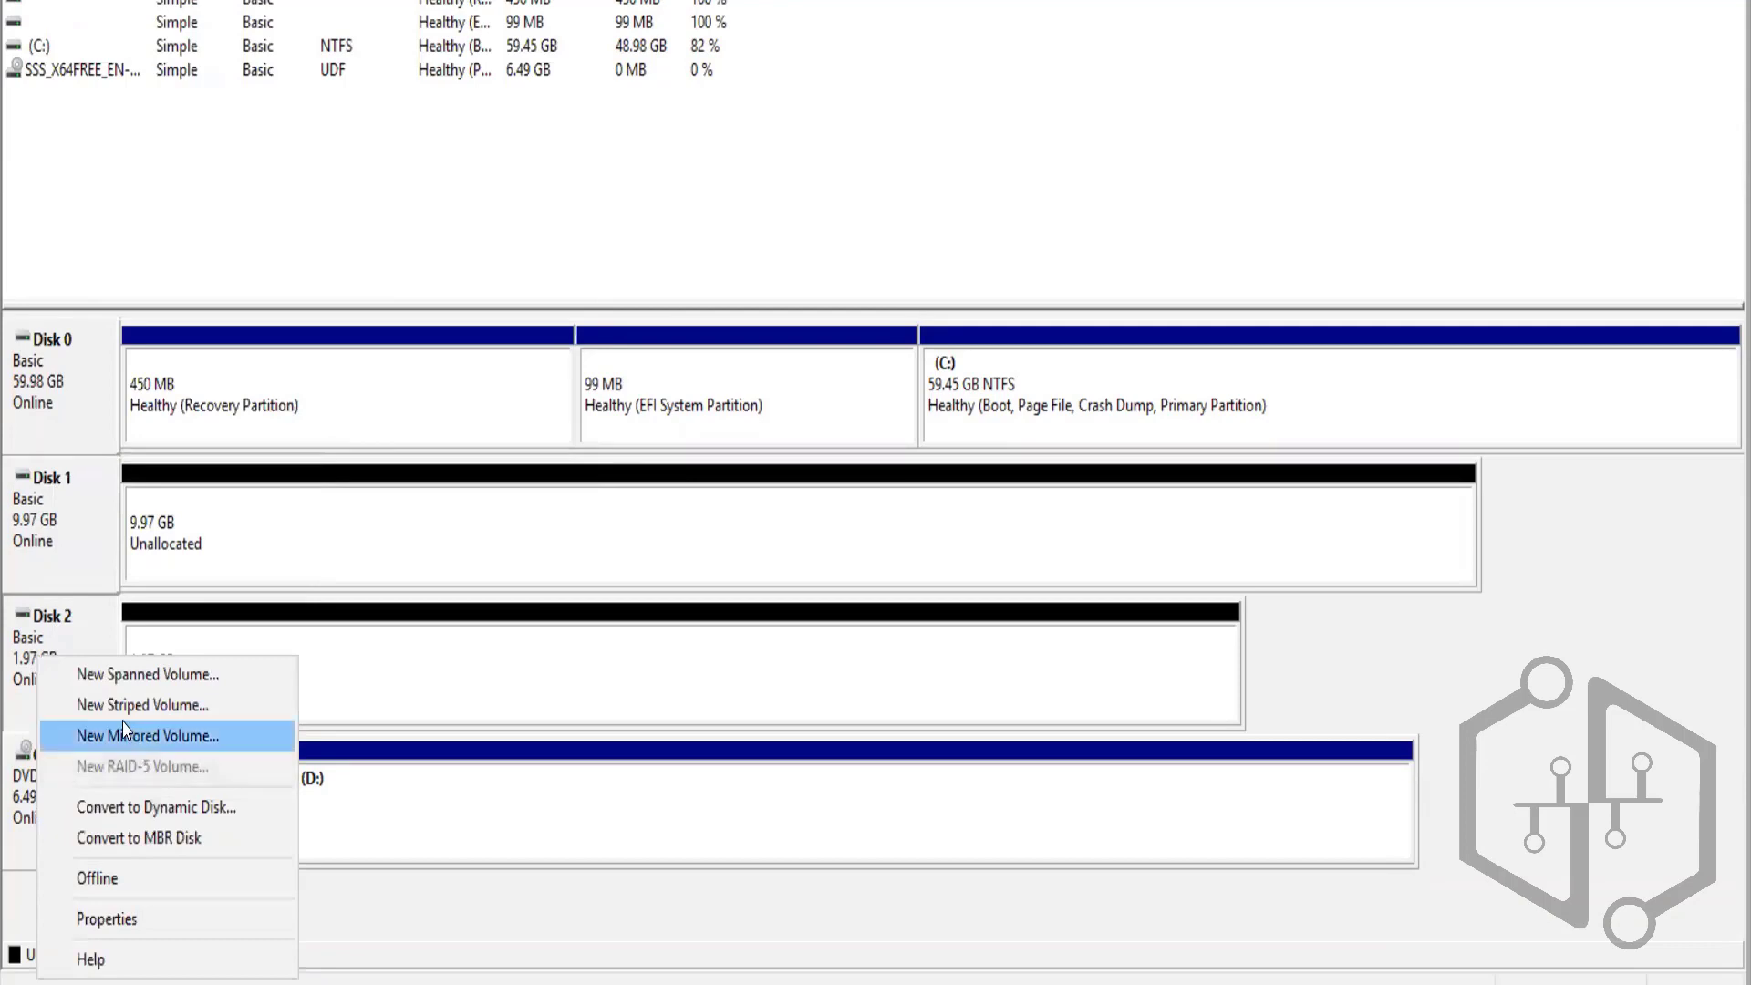
pyautogui.click(137, 674)
pyautogui.click(456, 527)
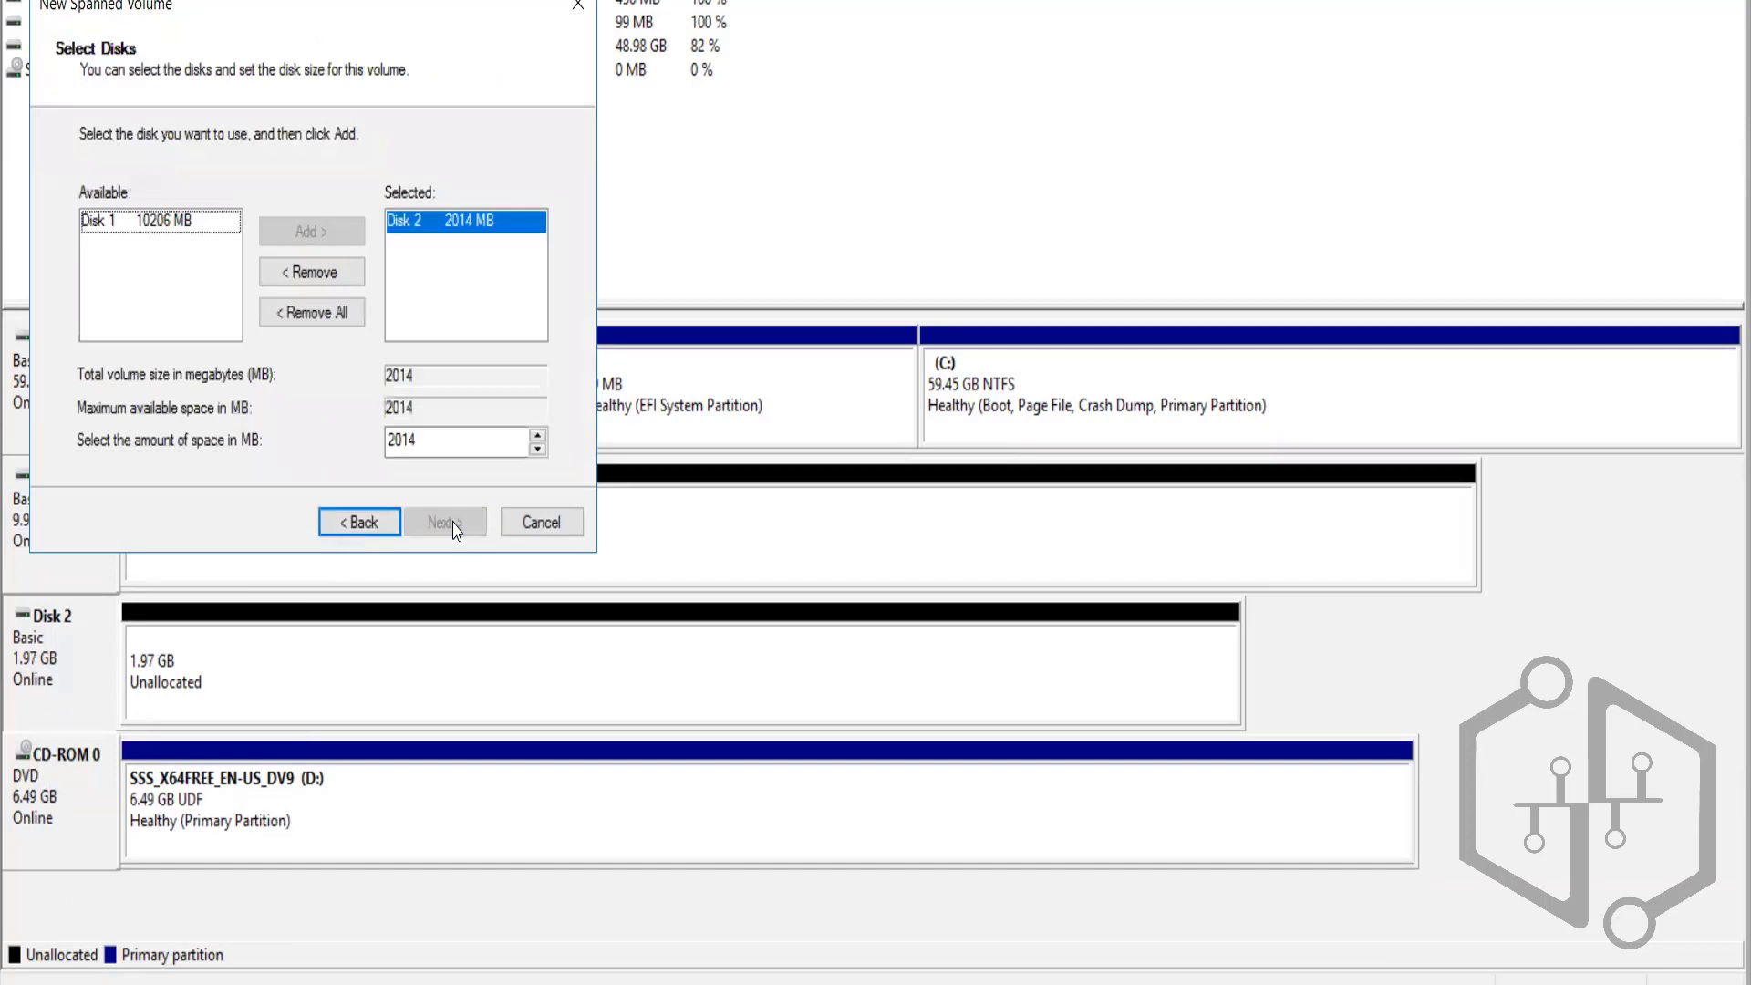
pyautogui.click(544, 524)
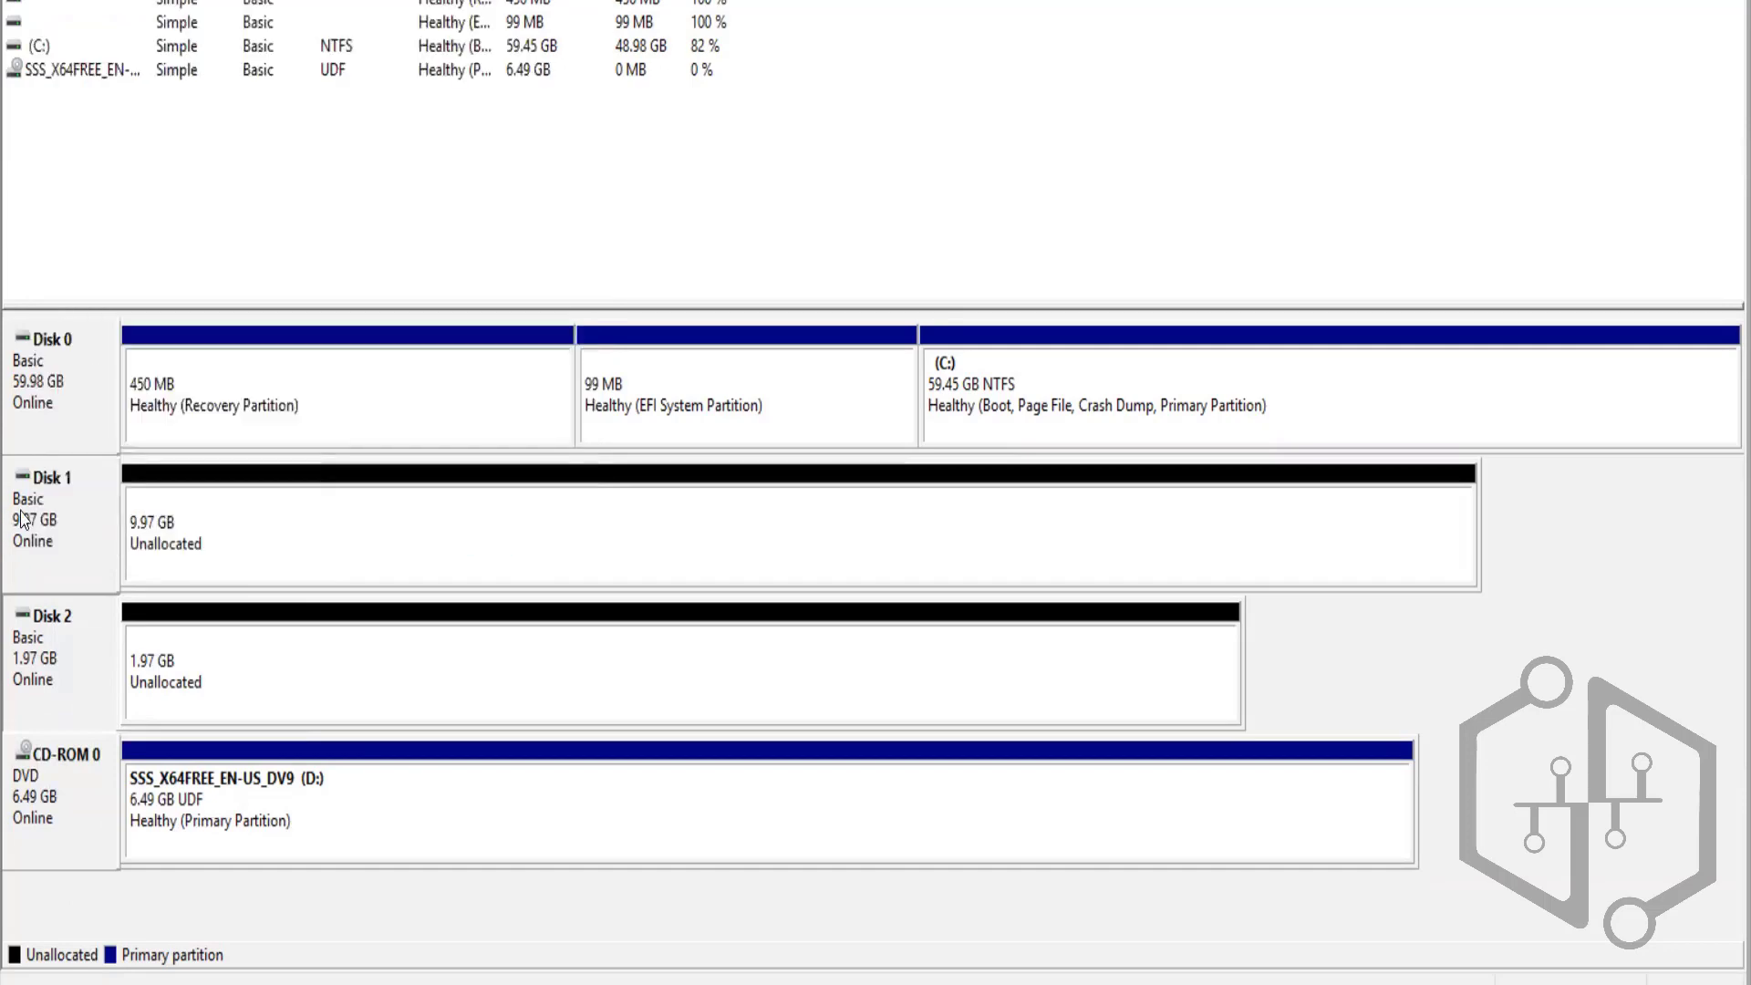
pyautogui.rightClick(23, 519)
pyautogui.click(98, 531)
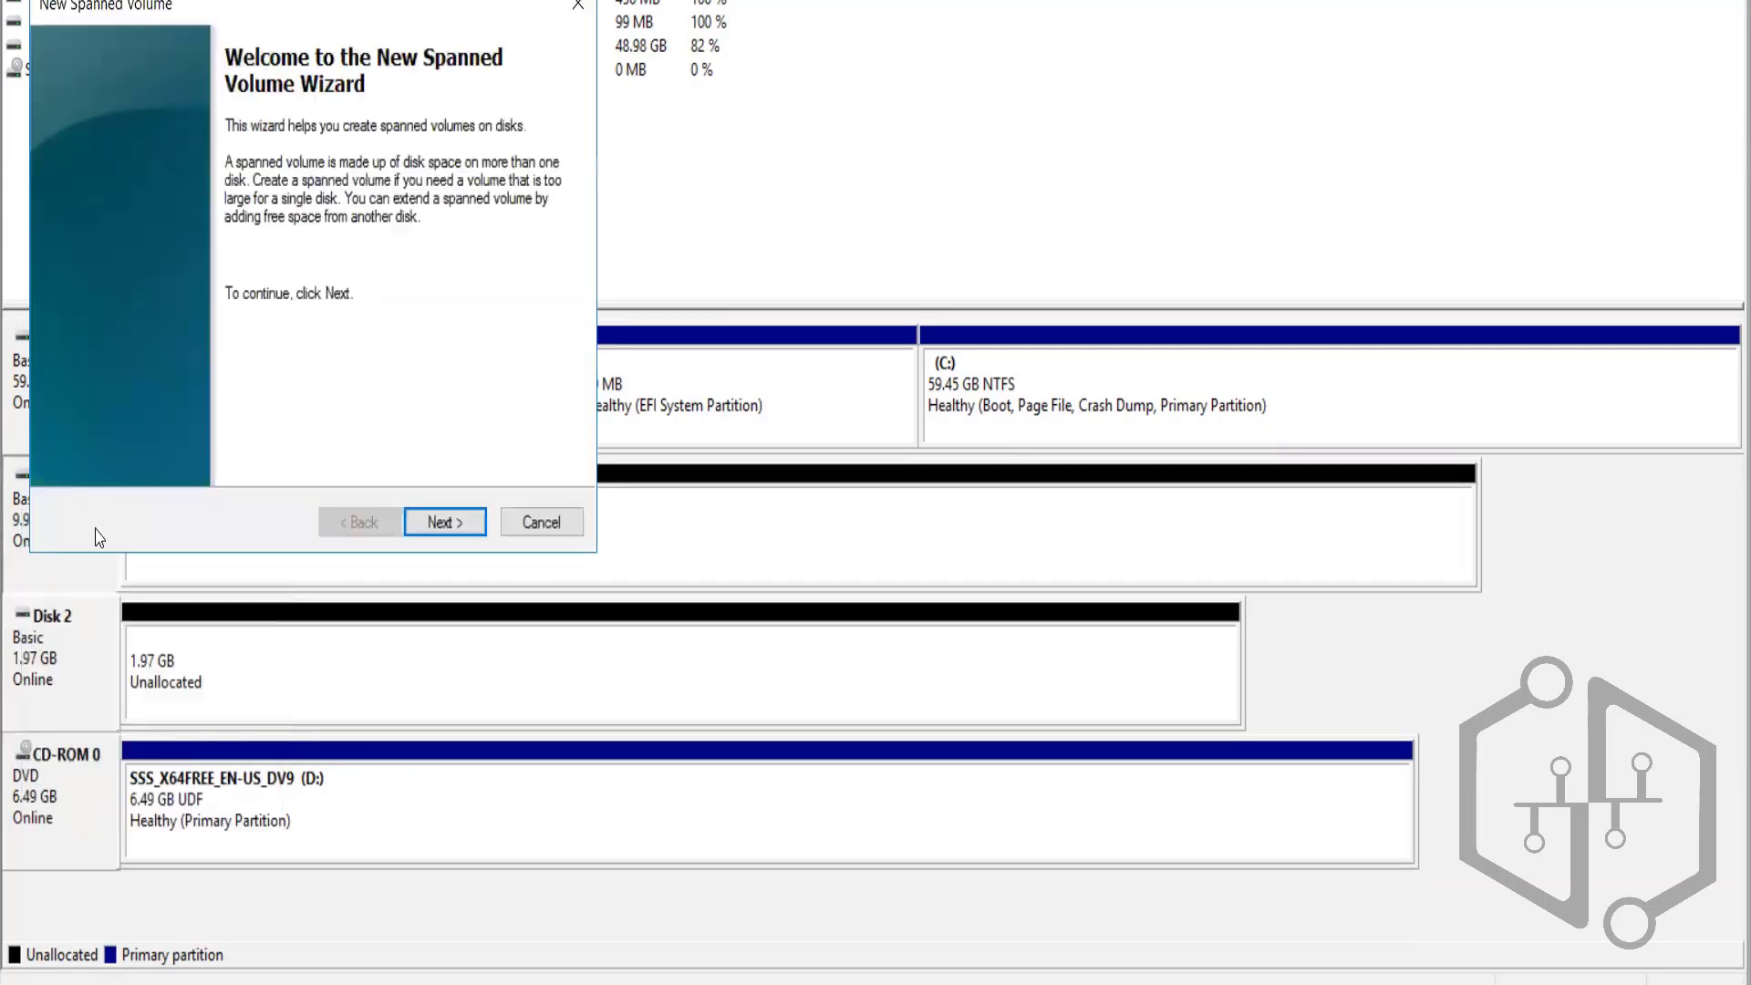
pyautogui.click(444, 520)
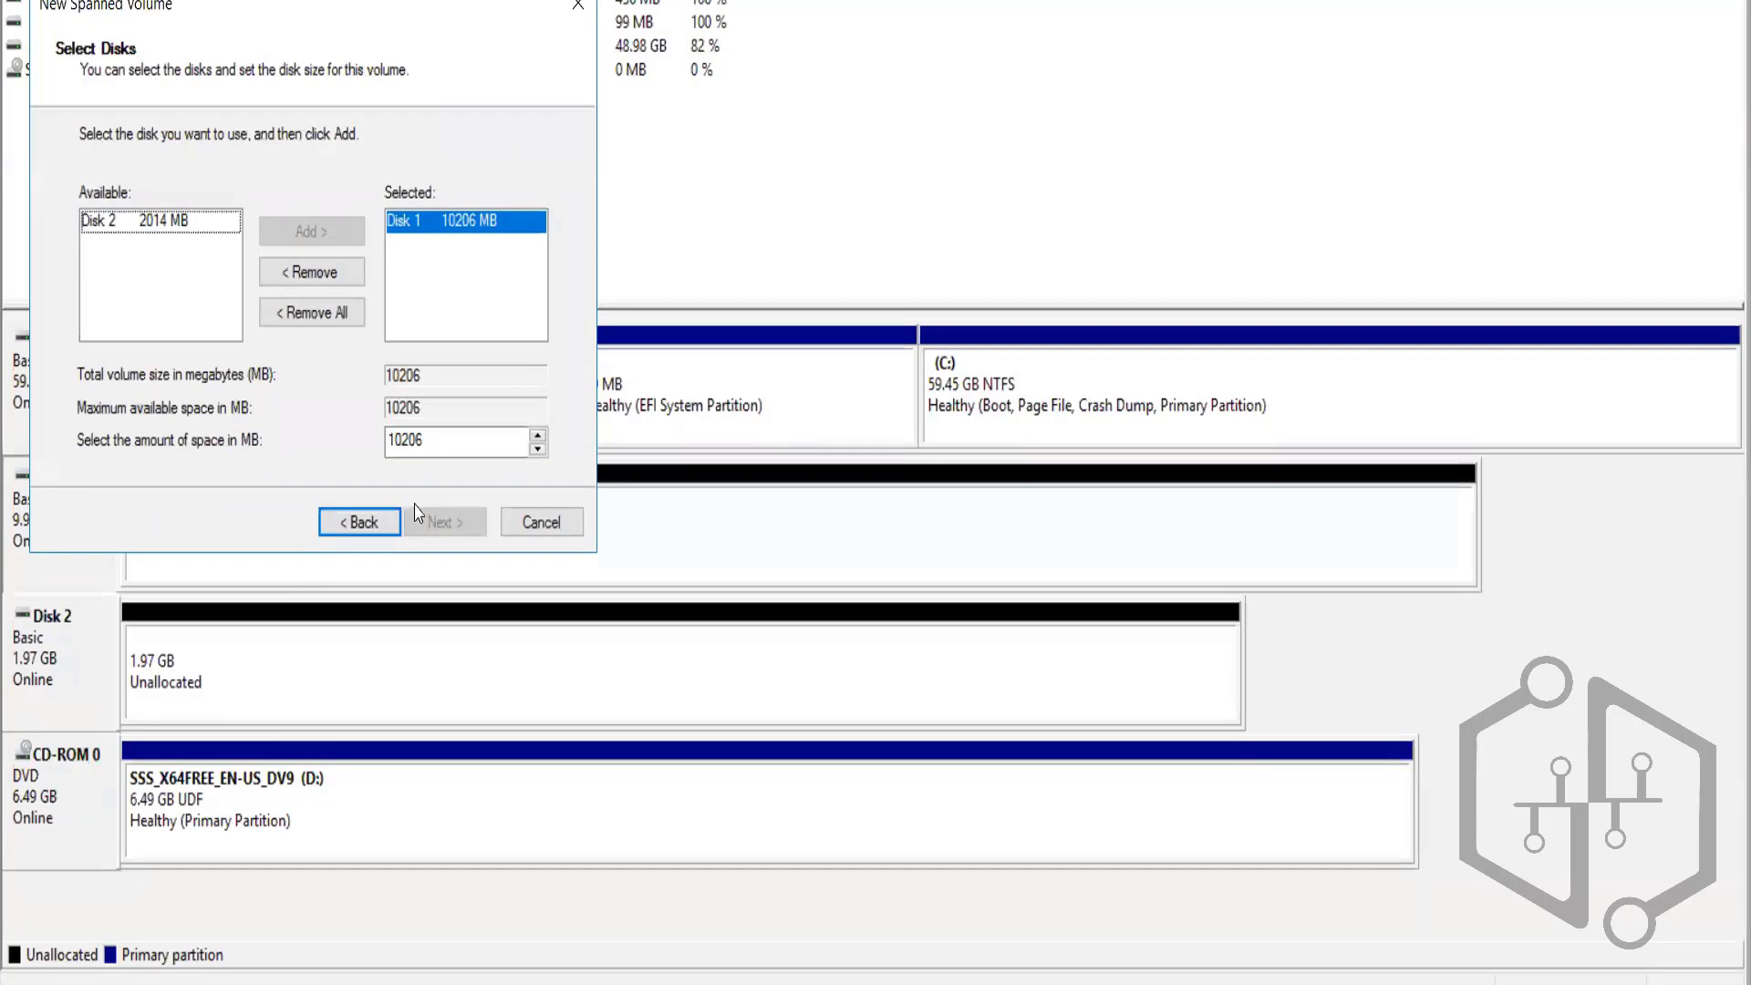
pyautogui.click(541, 521)
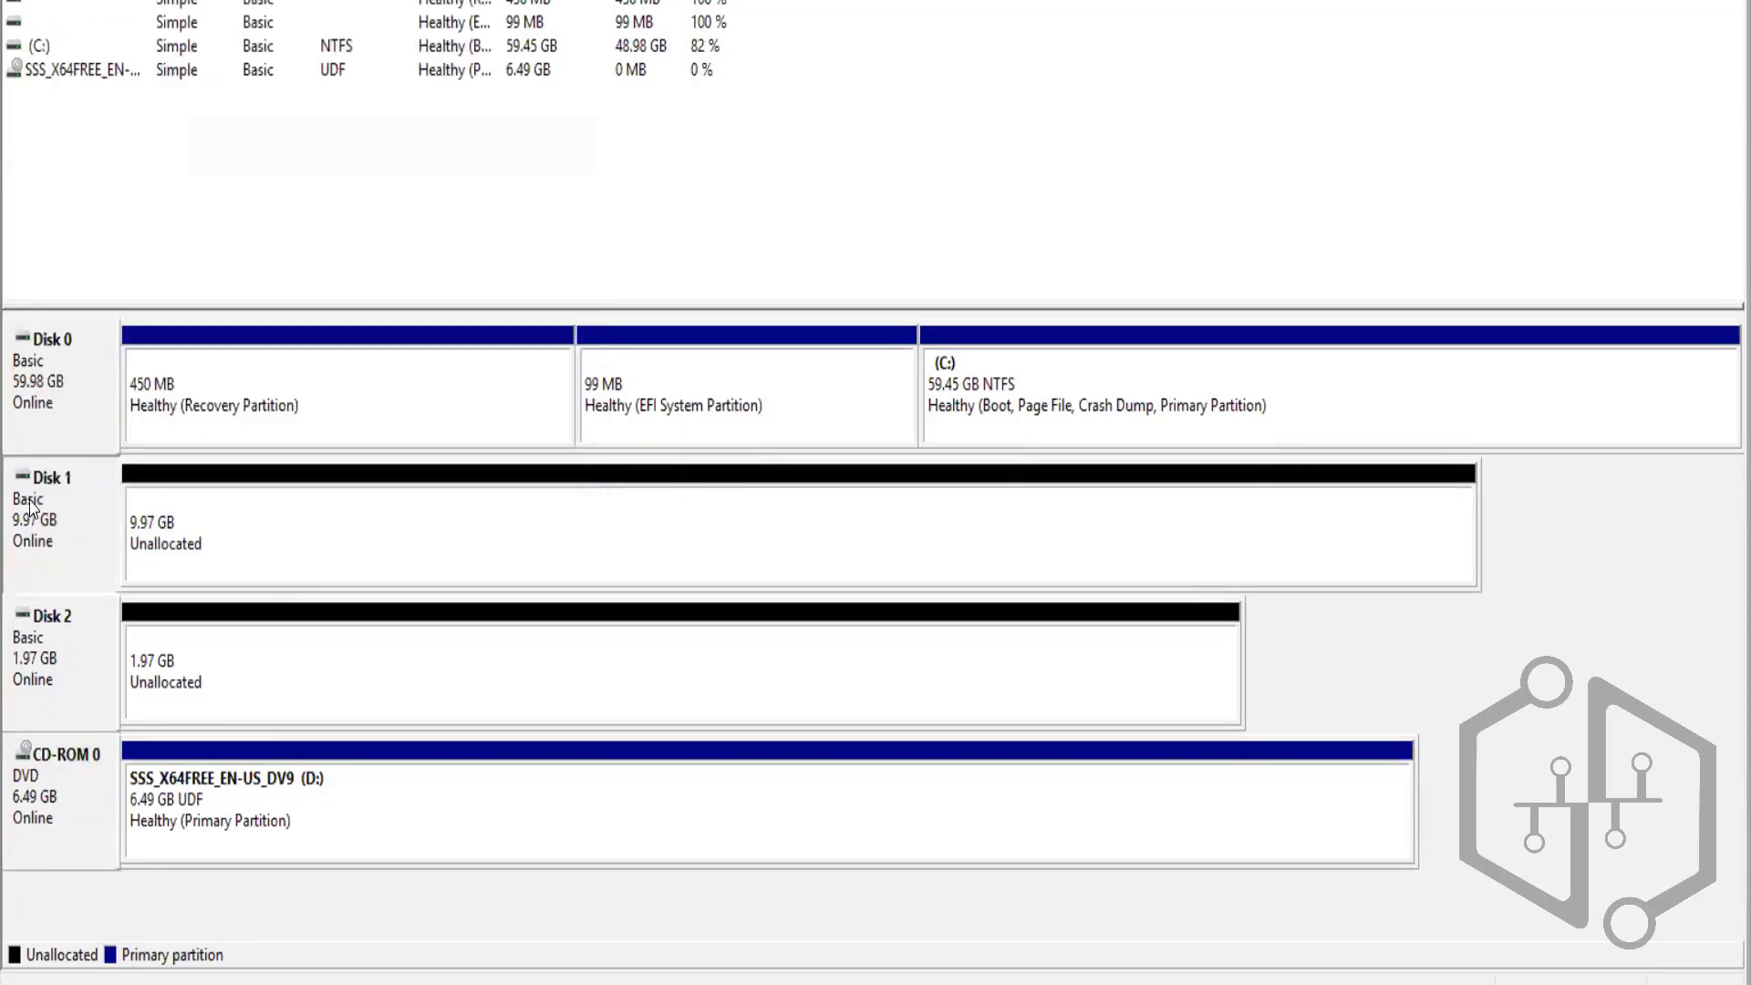
pyautogui.rightClick(30, 508)
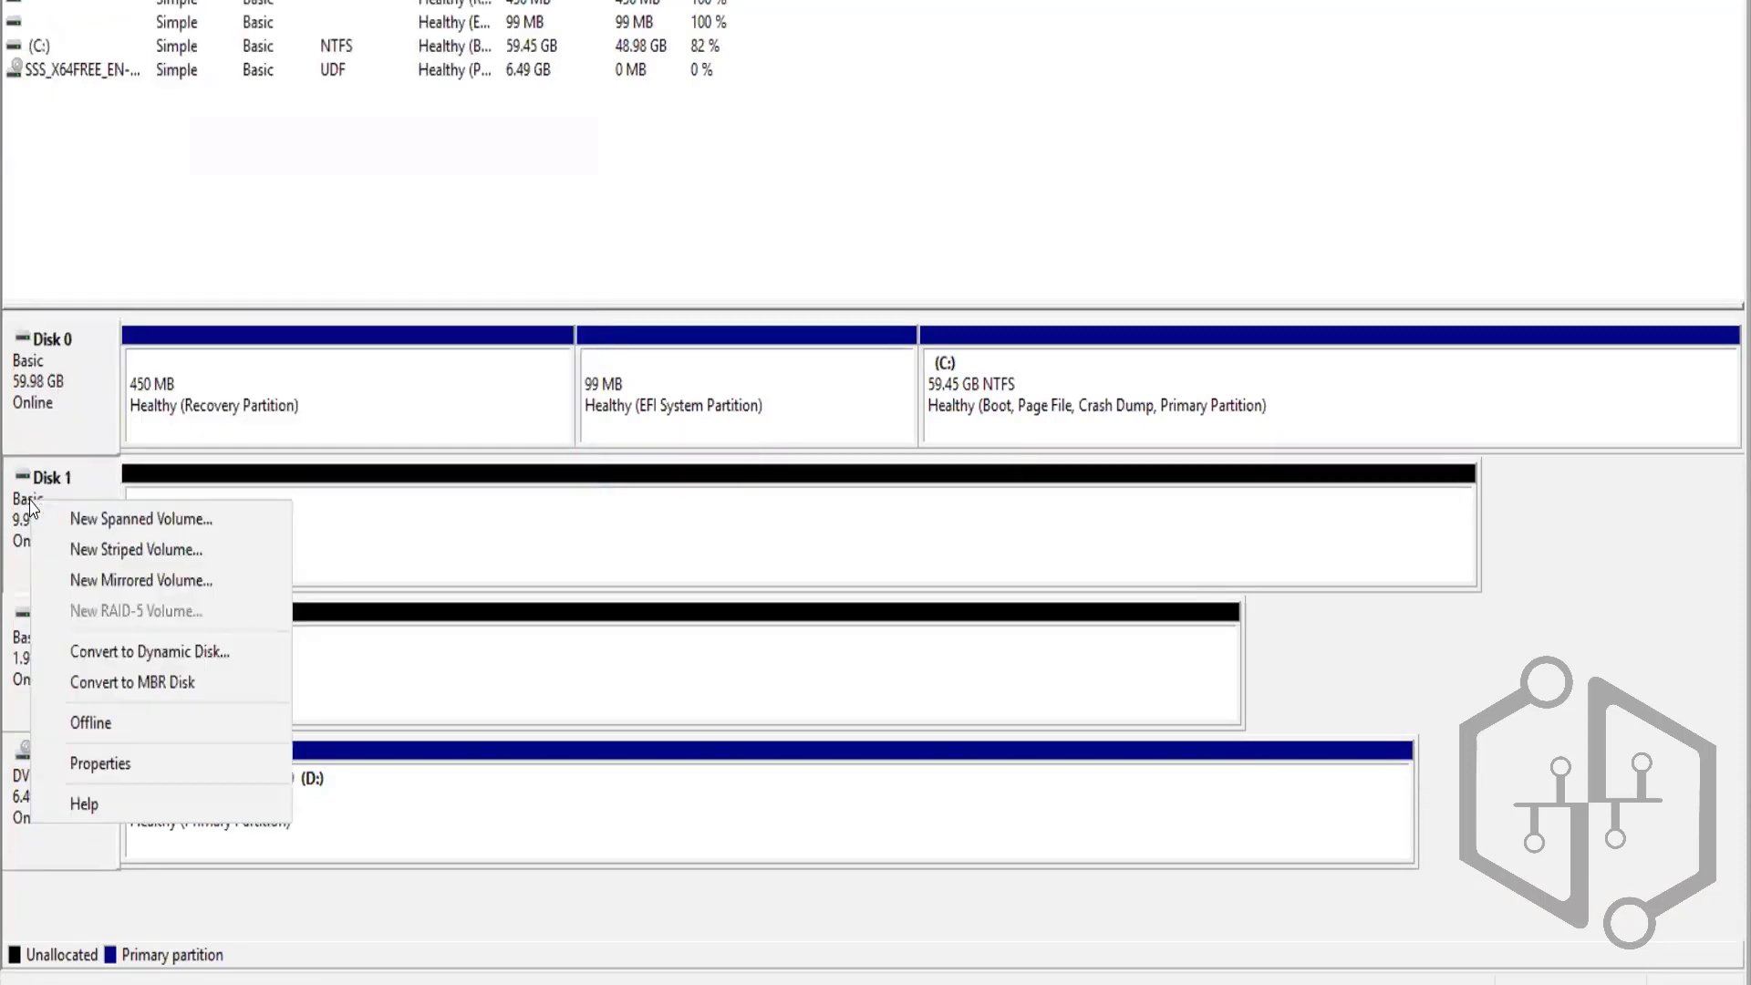
pyautogui.click(132, 761)
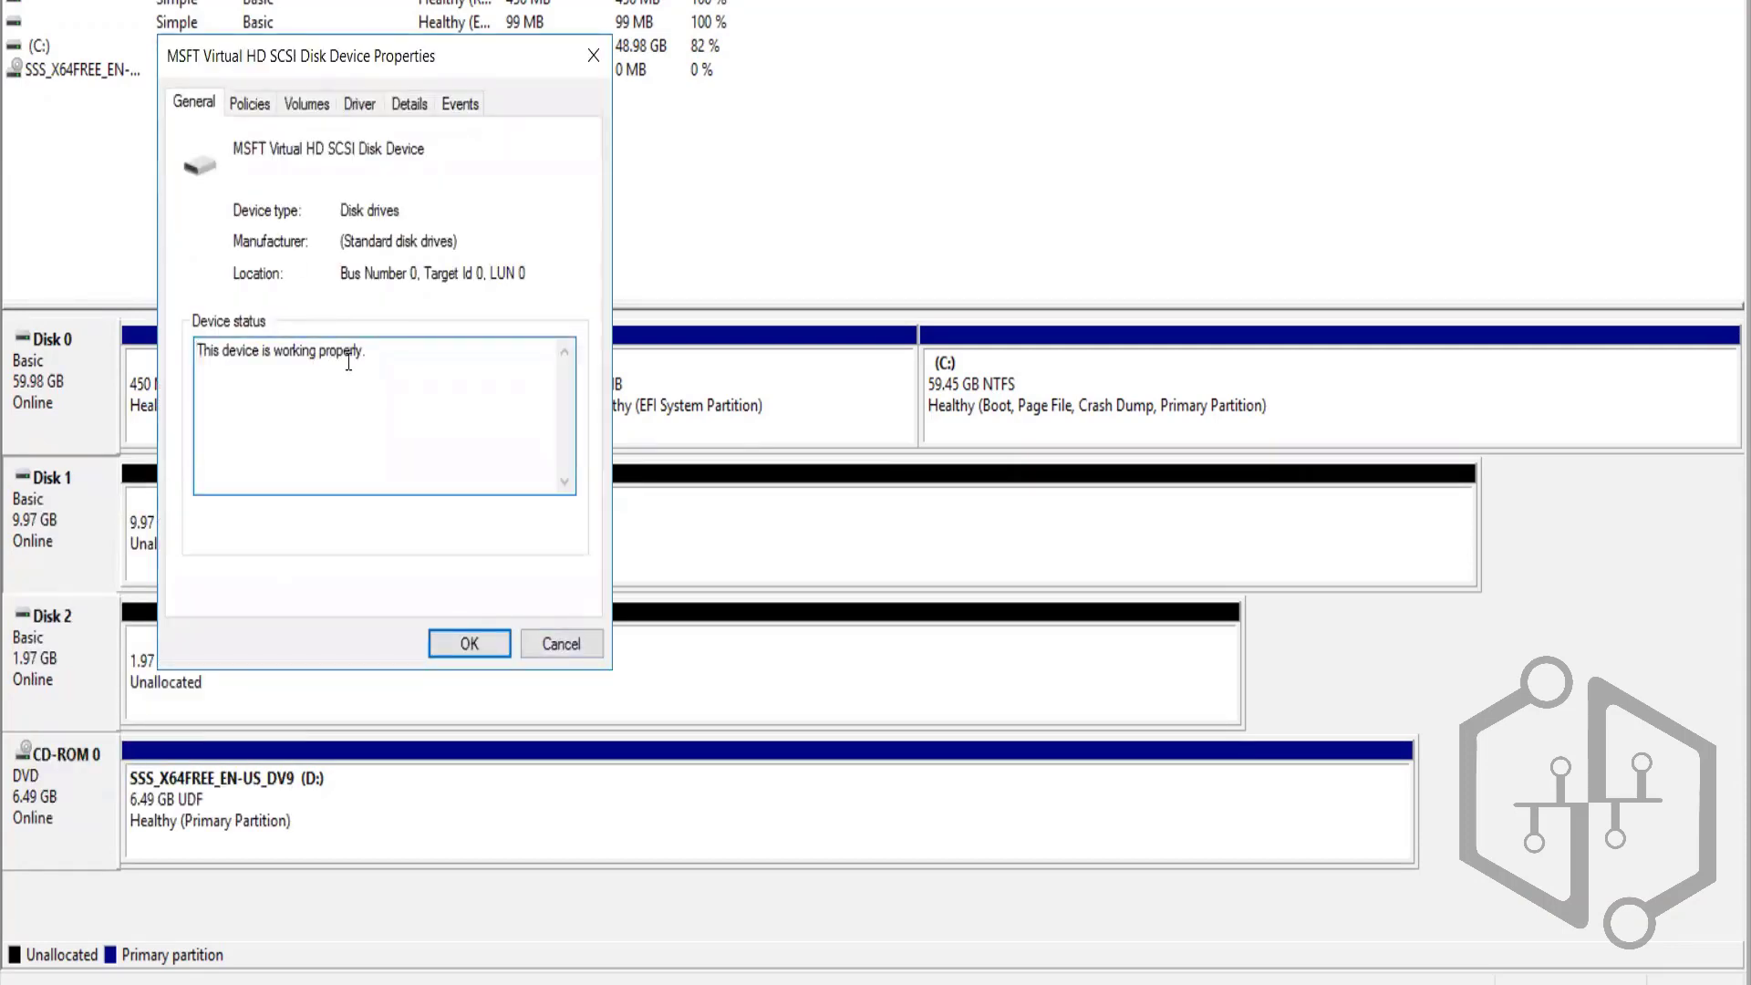
pyautogui.click(473, 639)
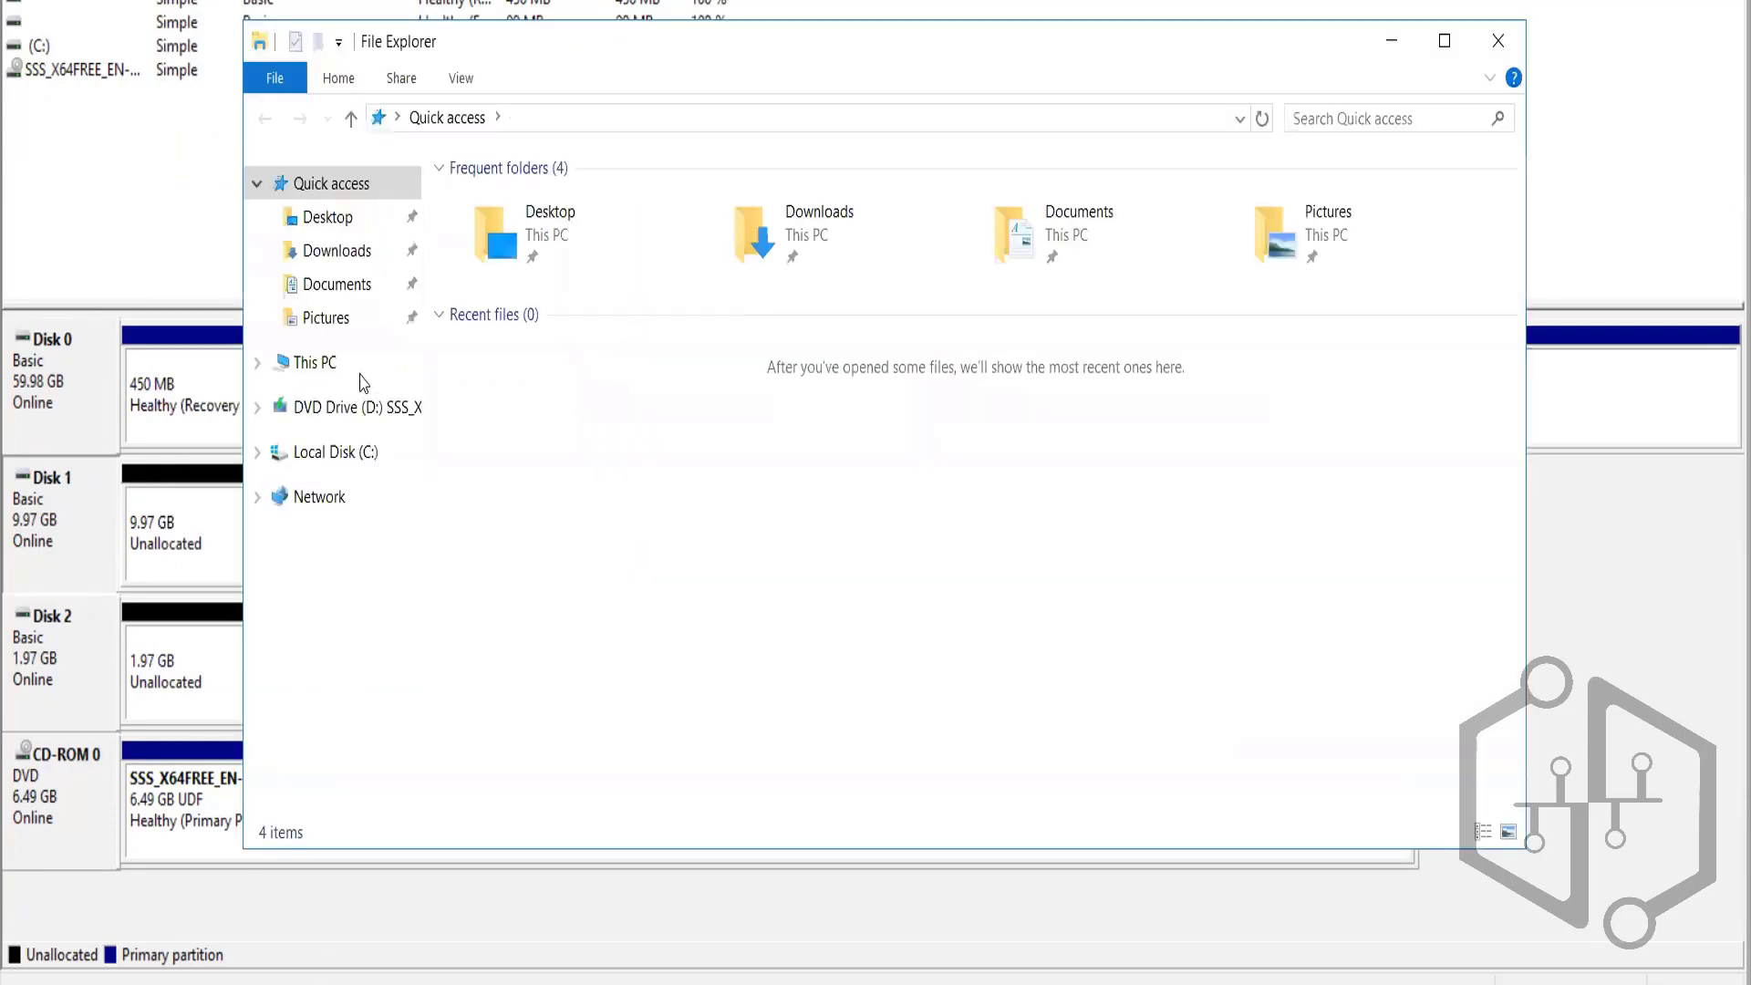
# Turn on network discovery and file sharing for all public networks from Explorer's Network view, then close Explorer
pyautogui.click(318, 374)
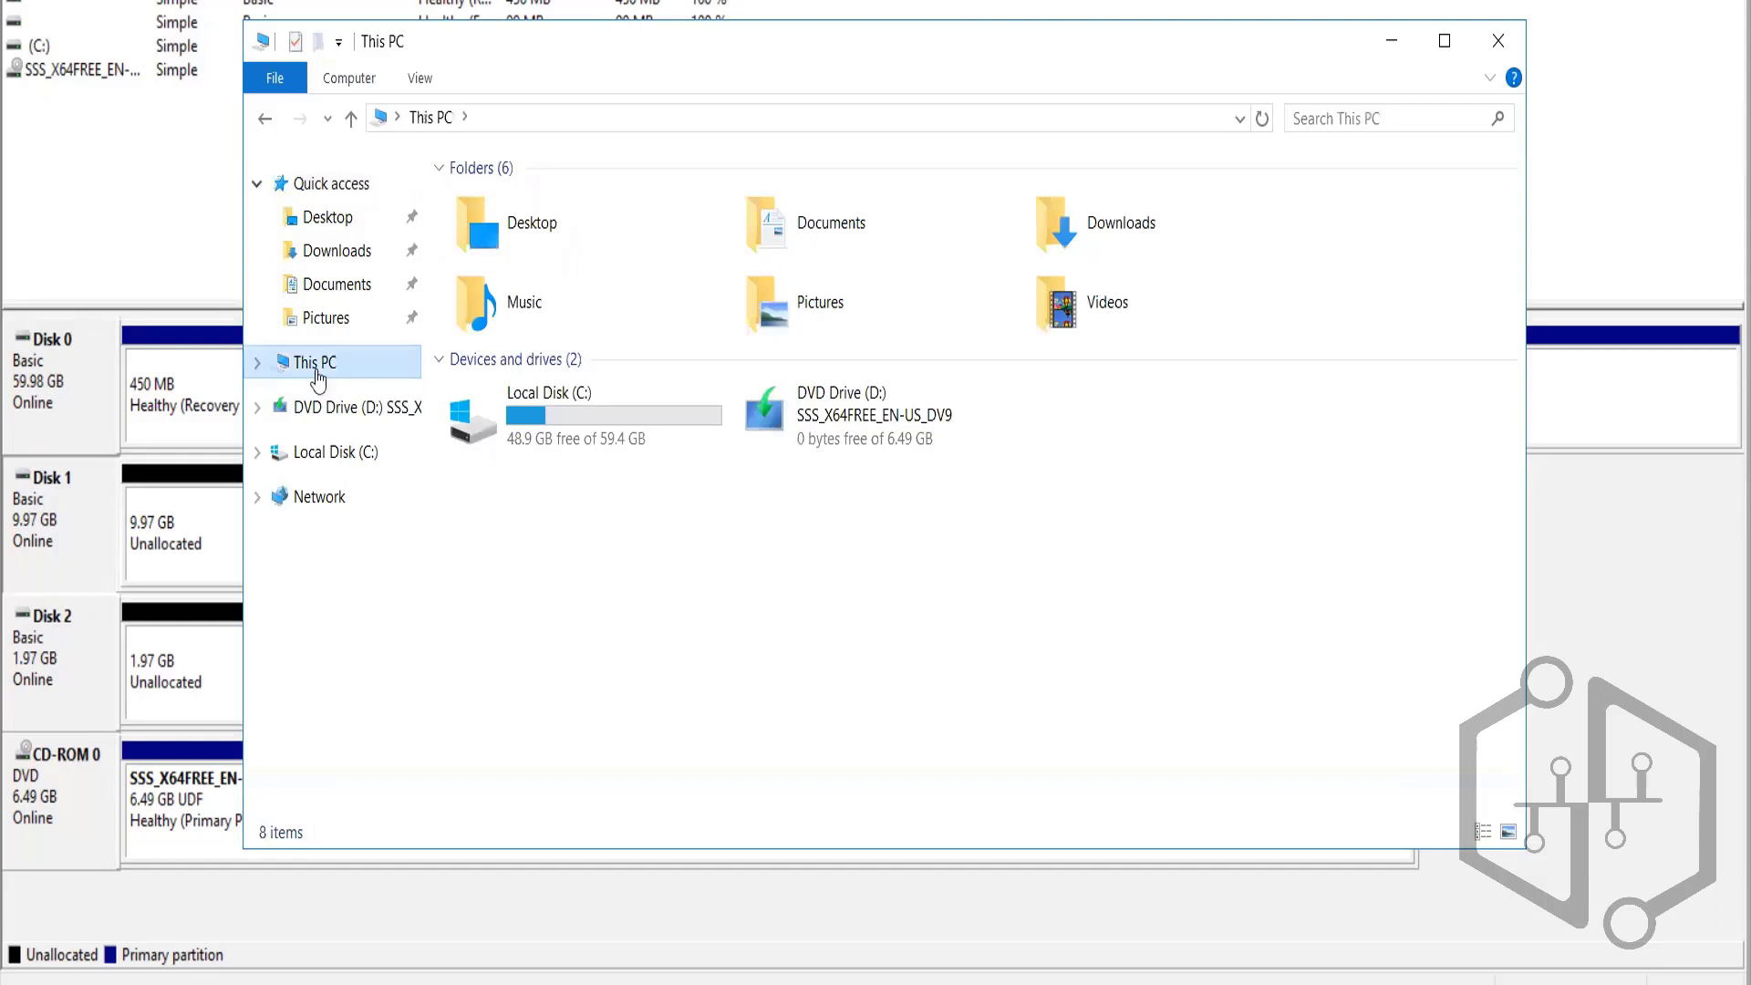
pyautogui.click(258, 365)
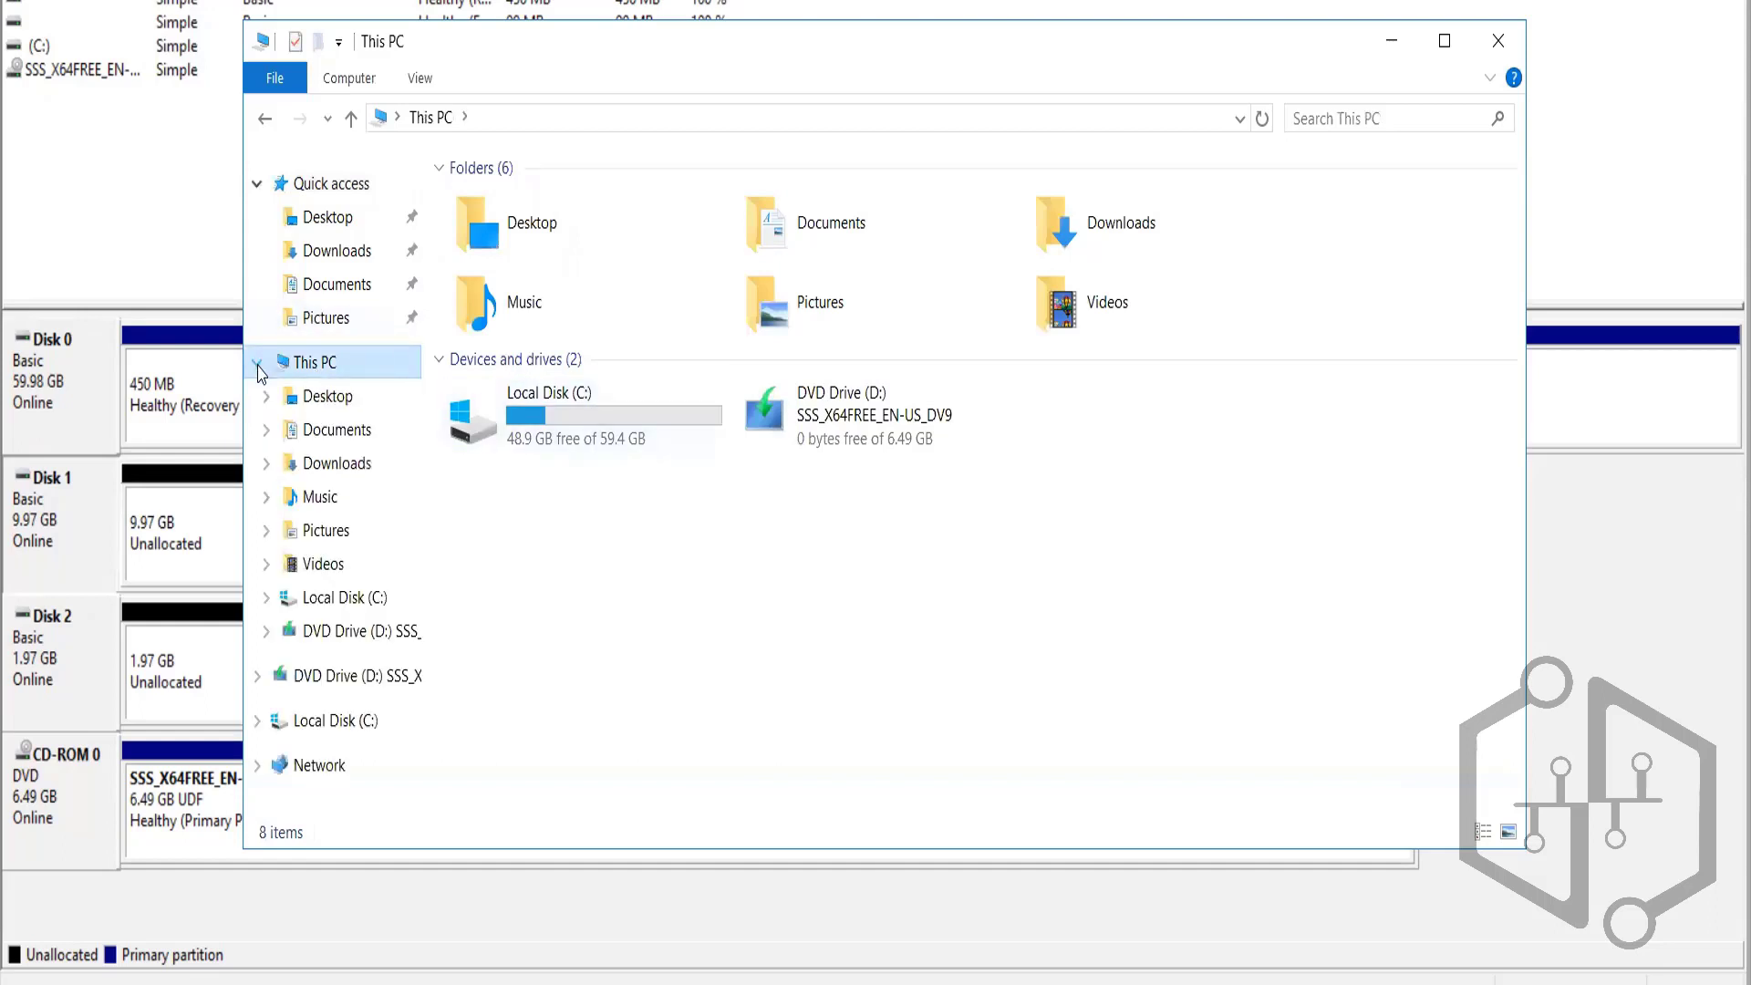
pyautogui.doubleClick(316, 374)
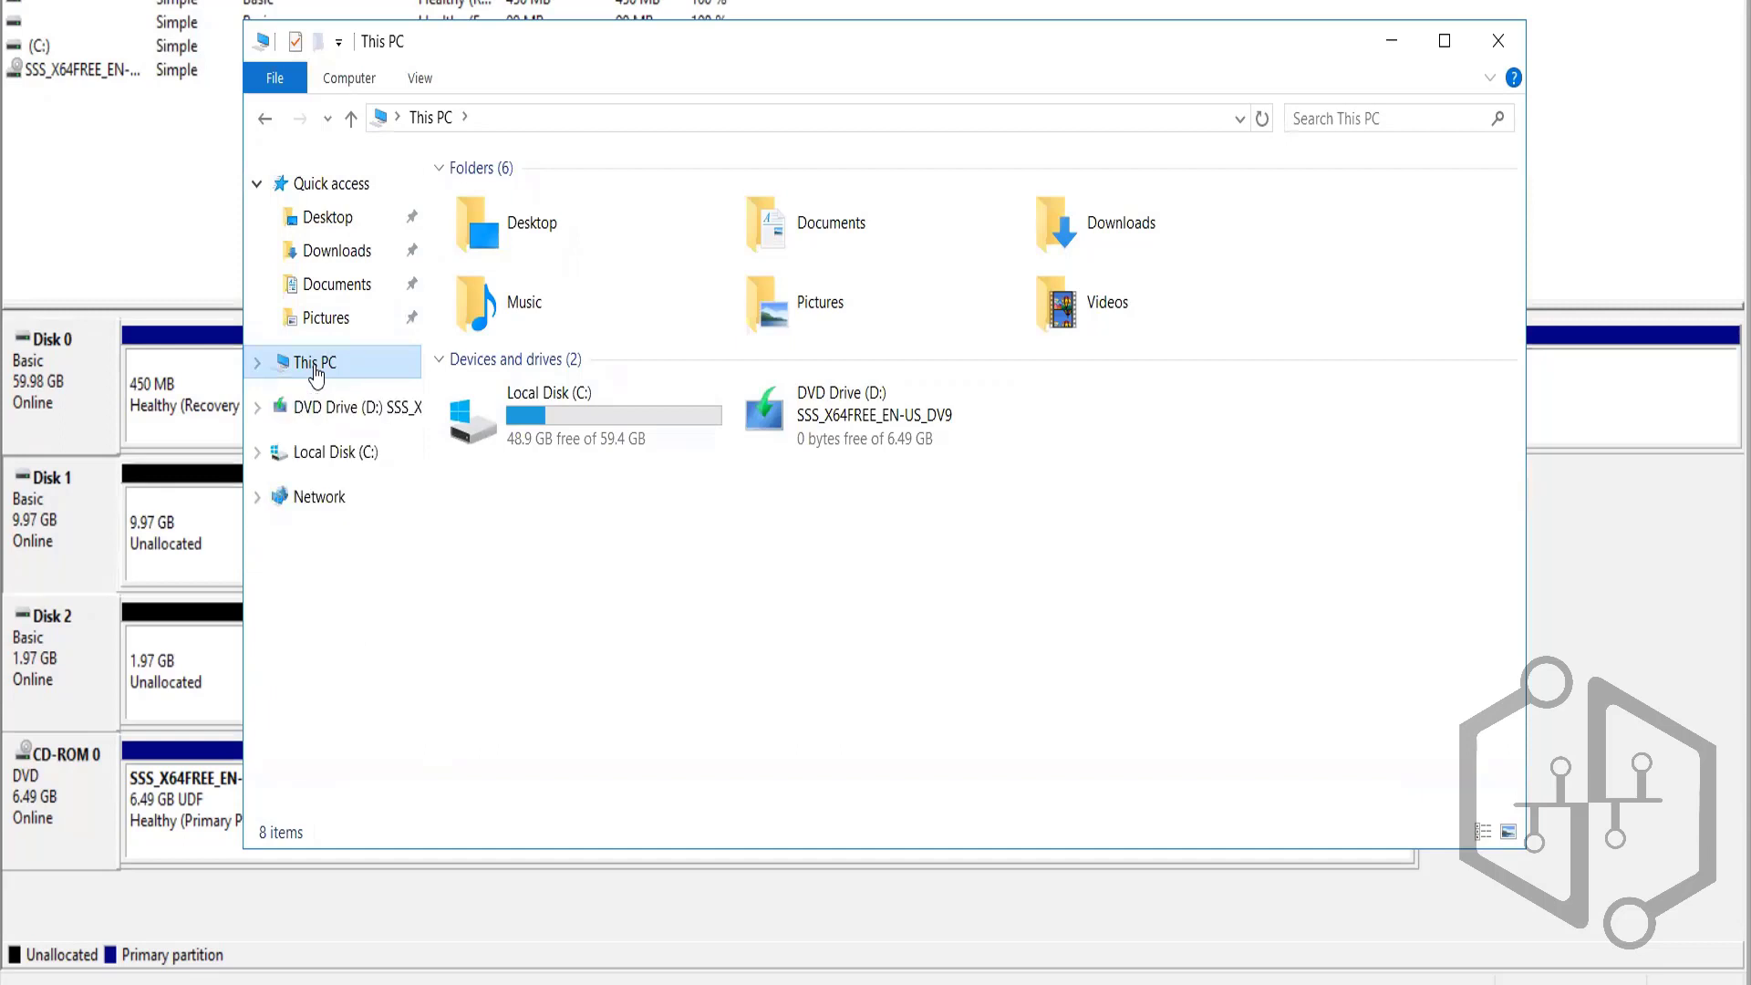
pyautogui.click(339, 507)
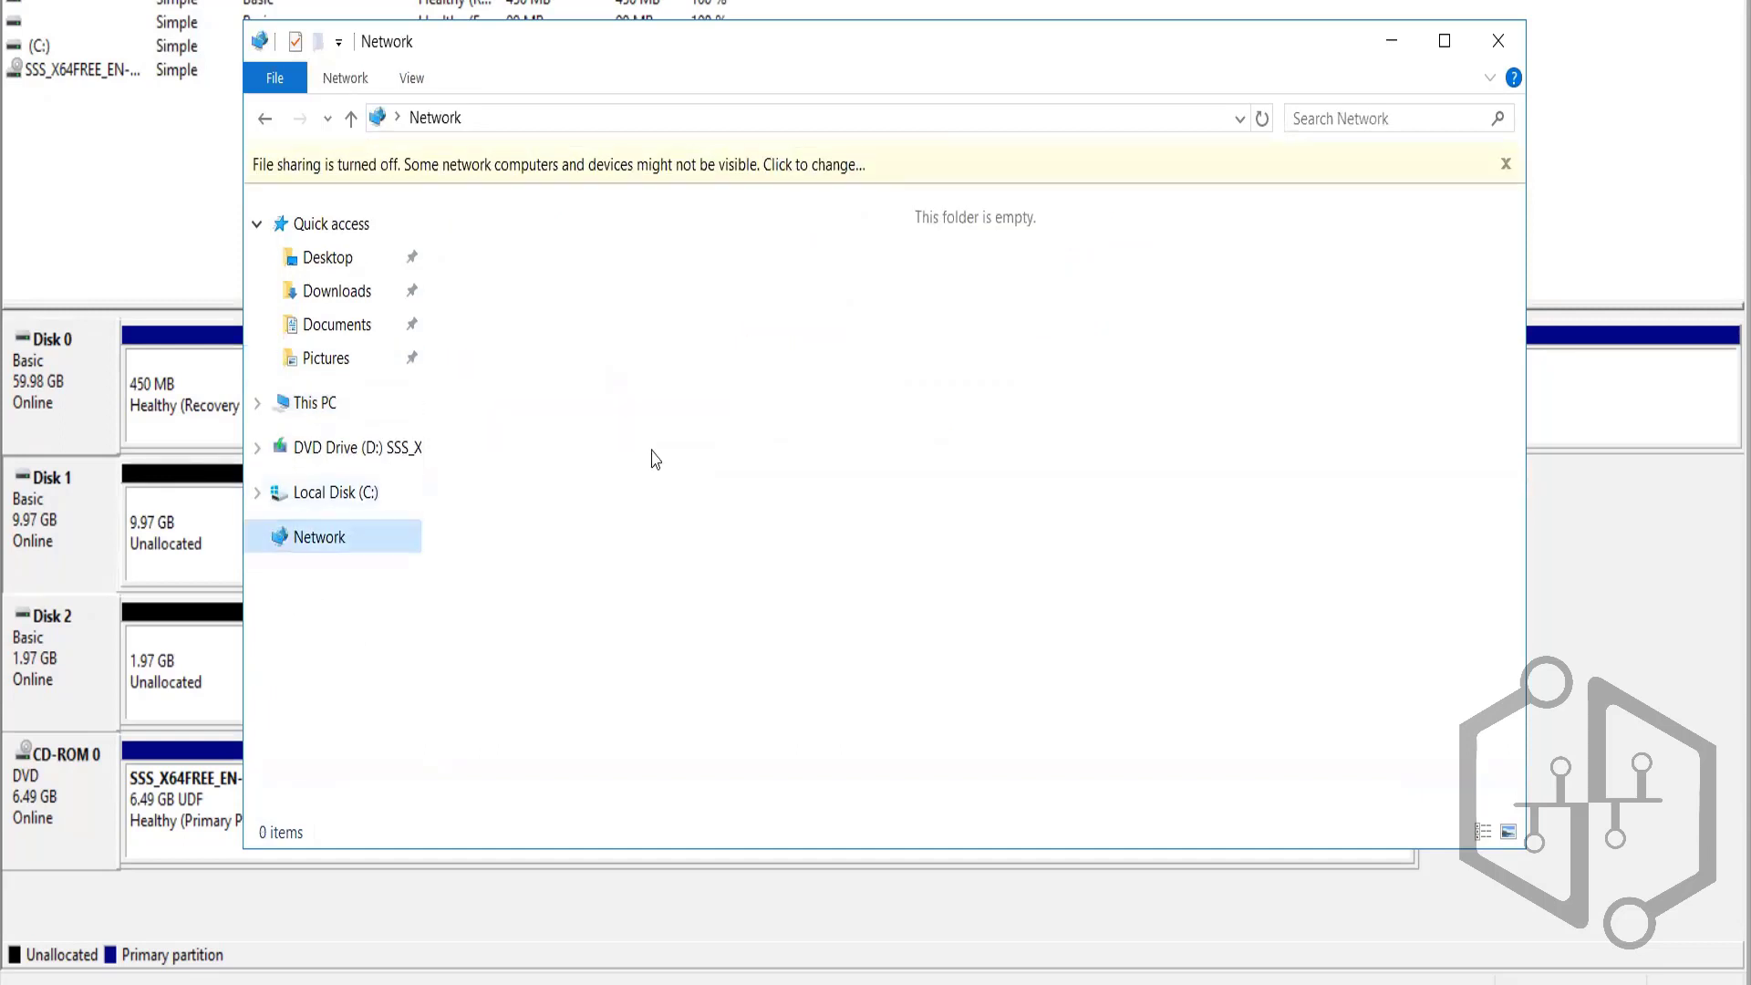
pyautogui.click(825, 164)
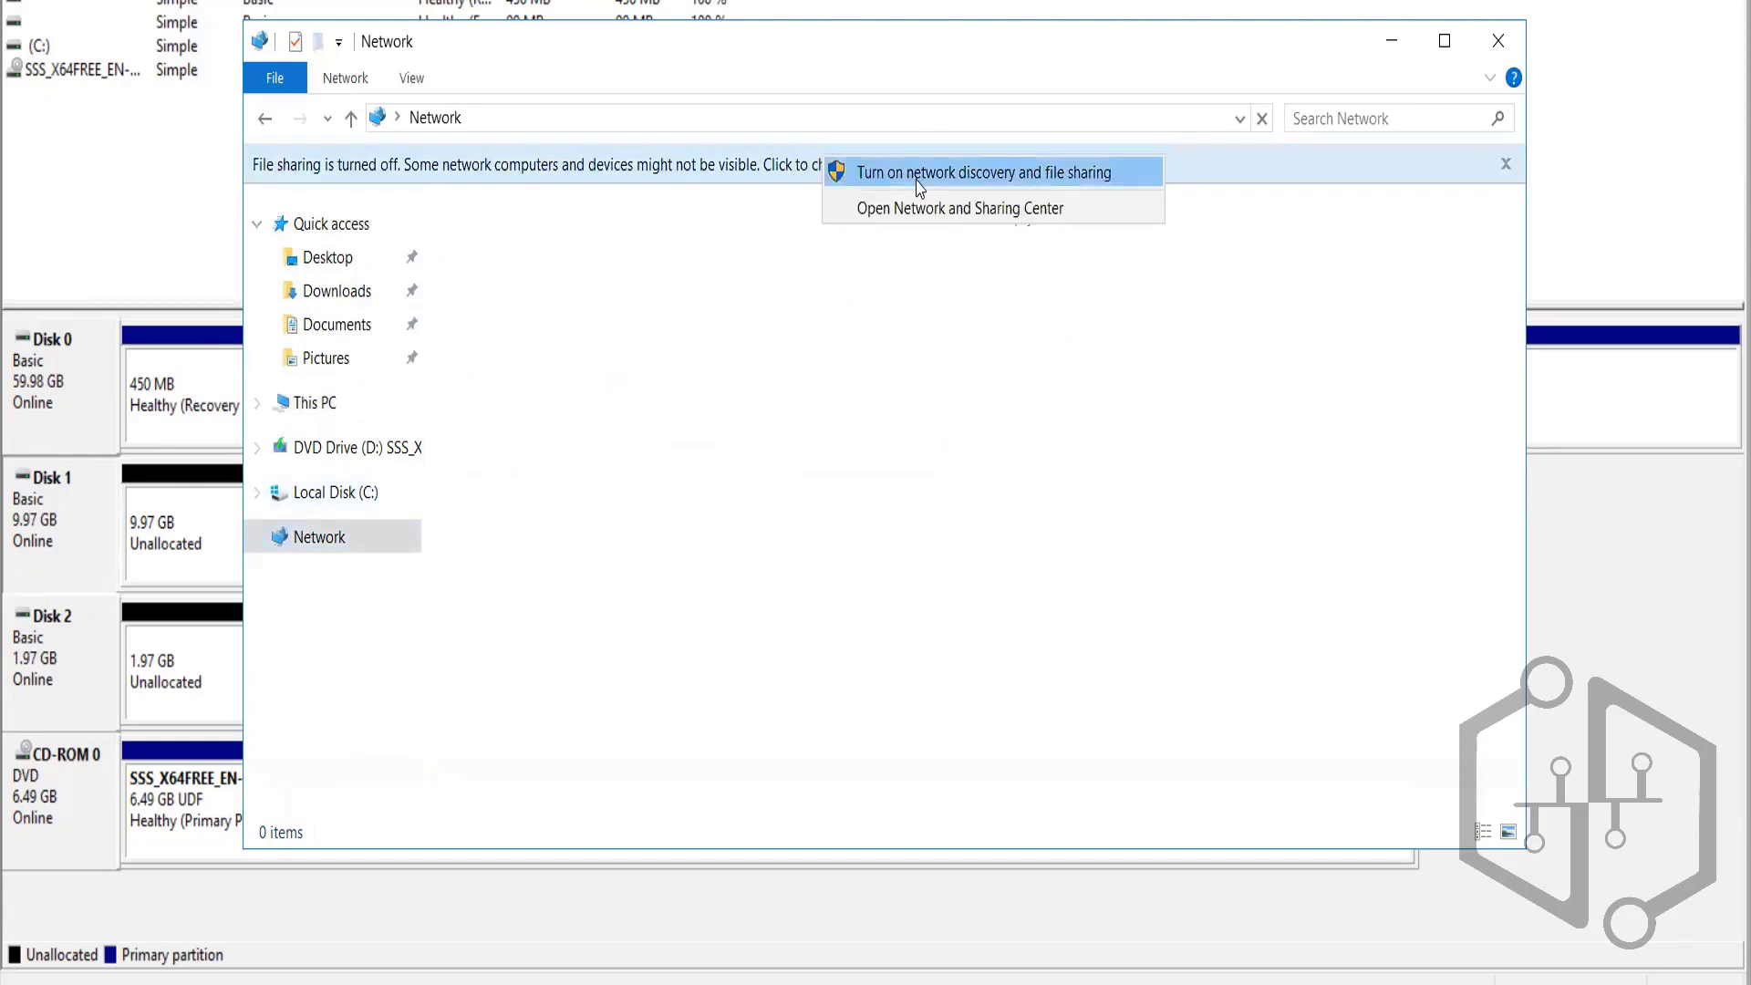
pyautogui.click(916, 183)
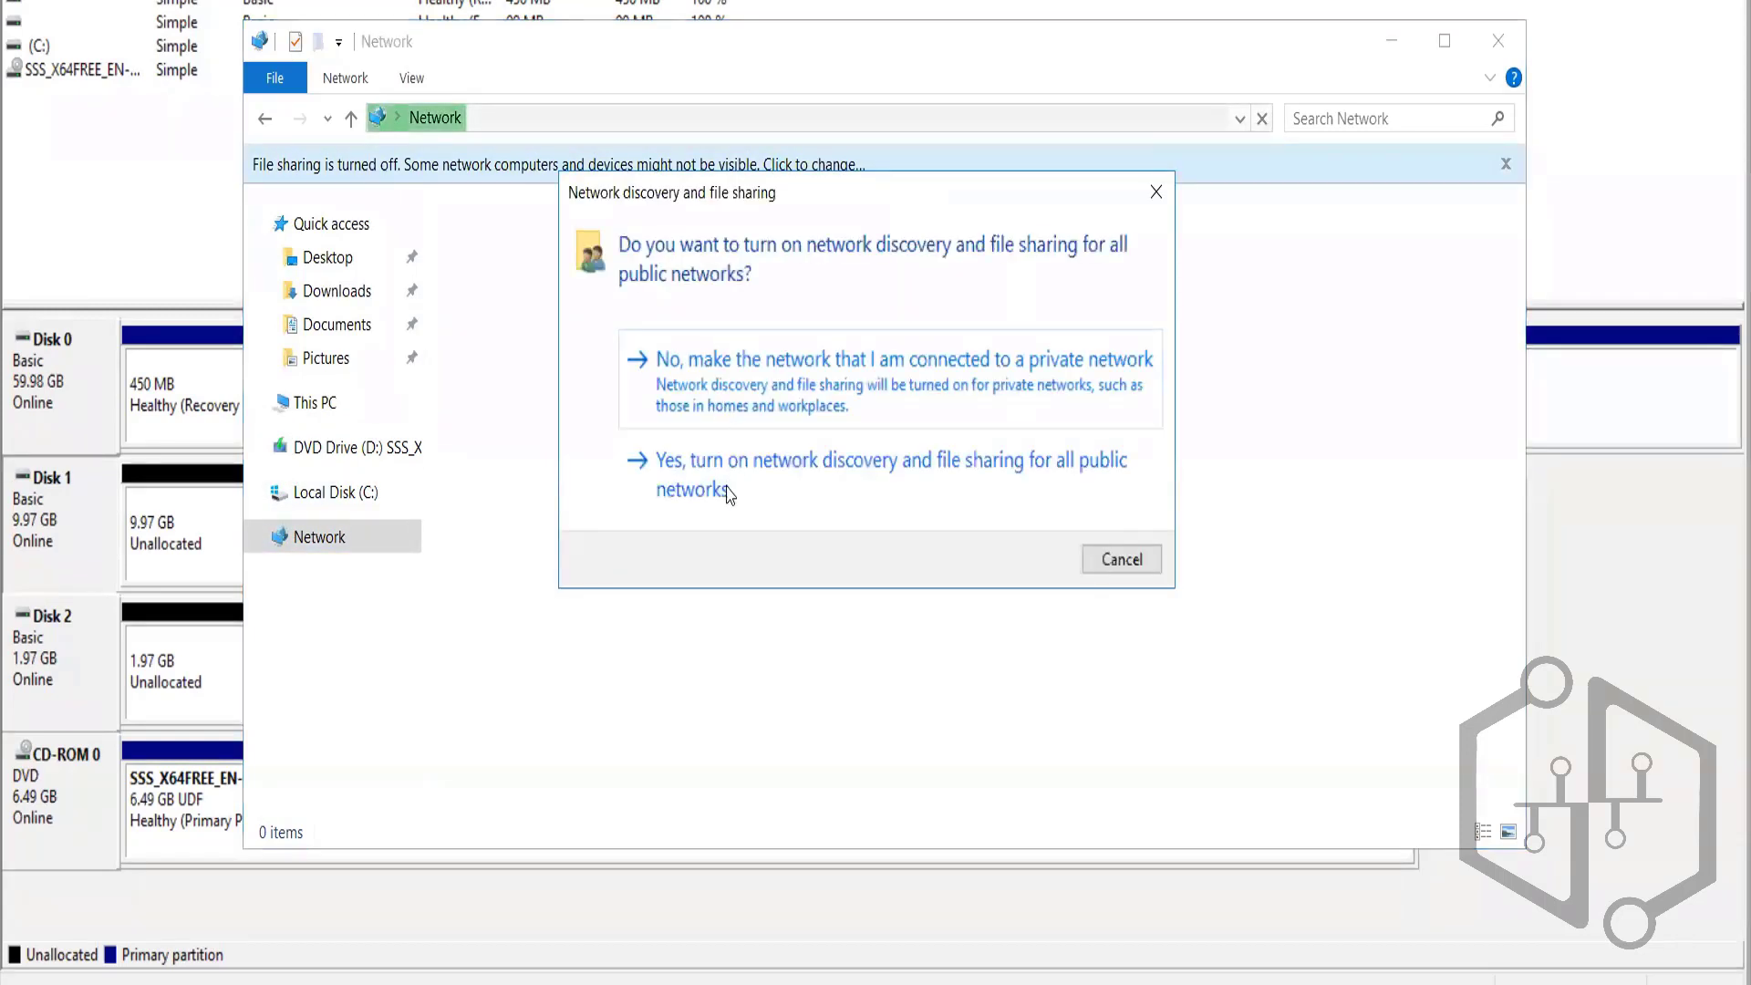
pyautogui.click(728, 491)
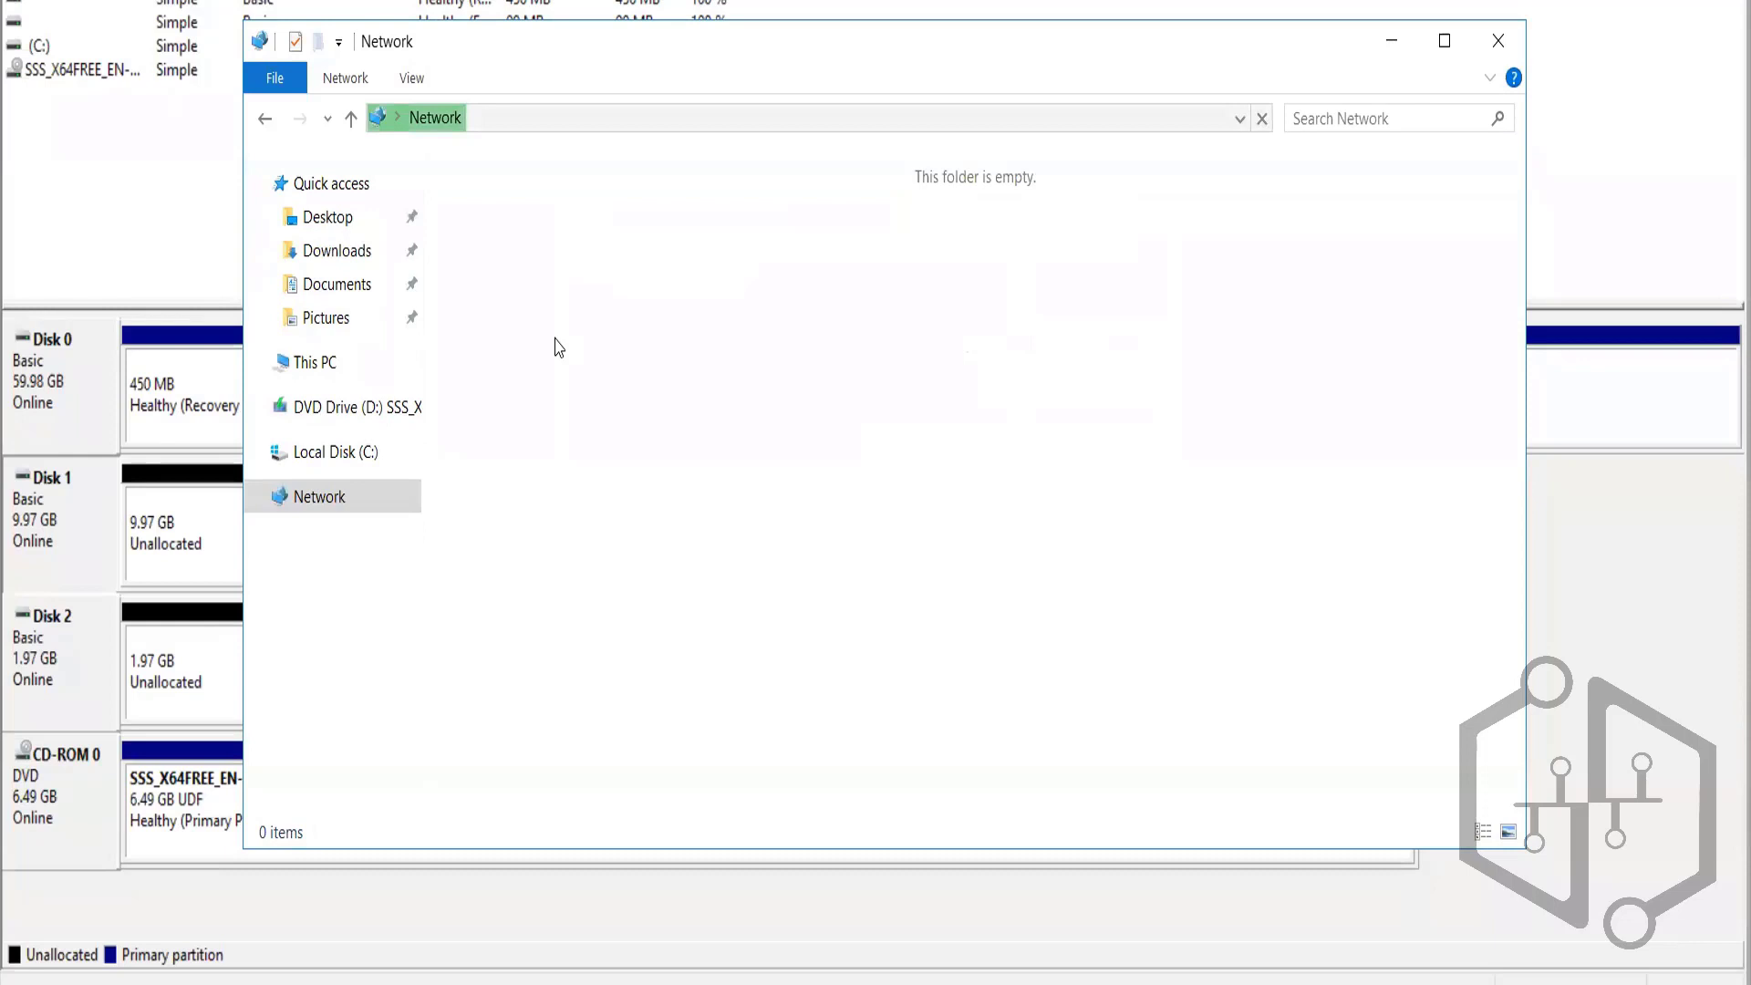
pyautogui.click(310, 362)
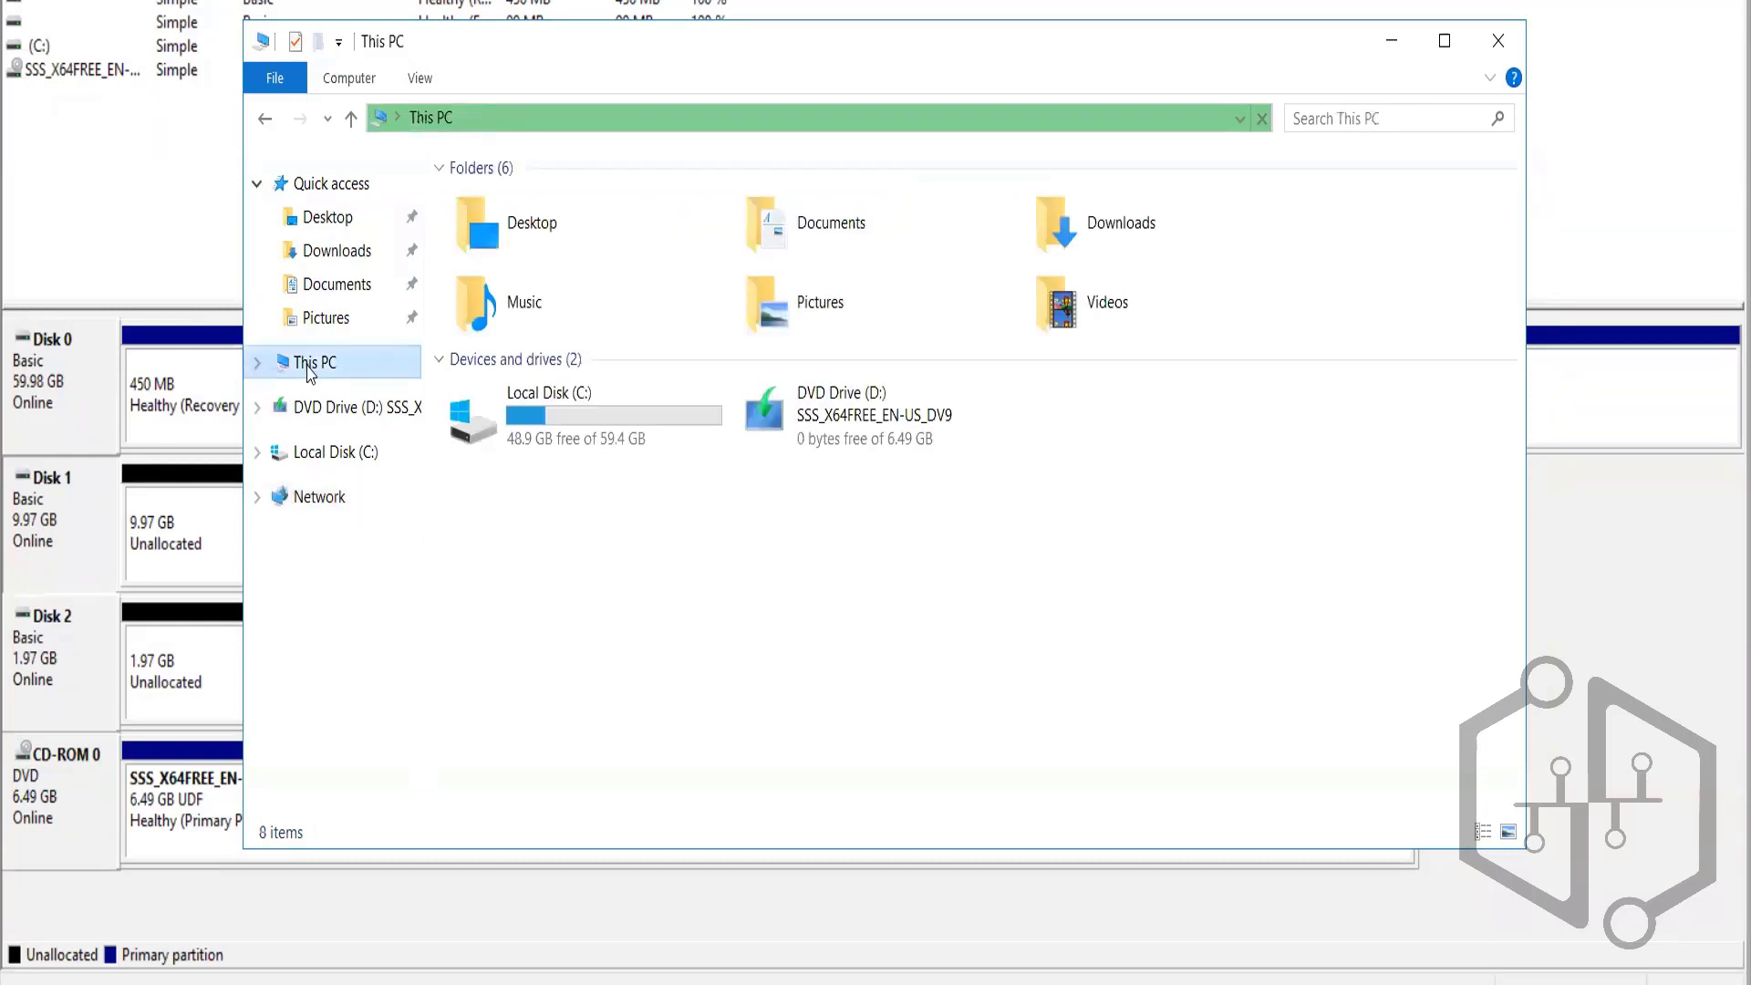
pyautogui.click(1495, 43)
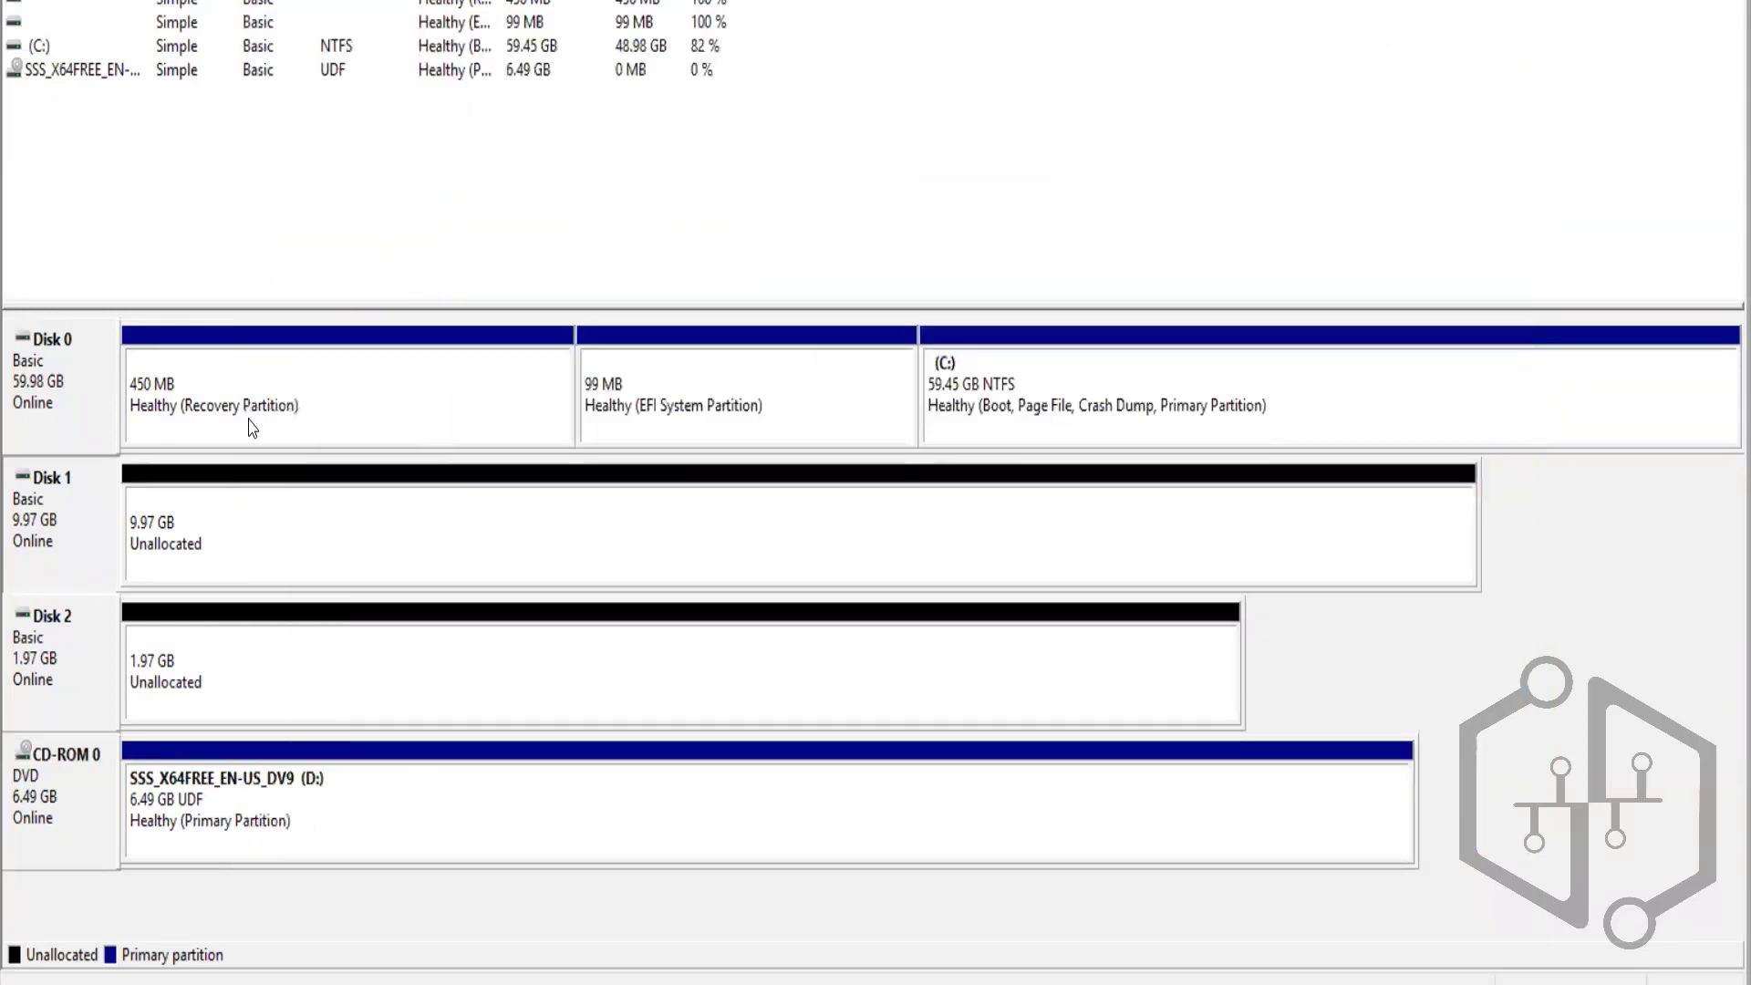
# Convert Disk 1 and Disk 2 to MBR disks, now showing 10.00 GB and 2.00 GB
pyautogui.rightClick(48, 658)
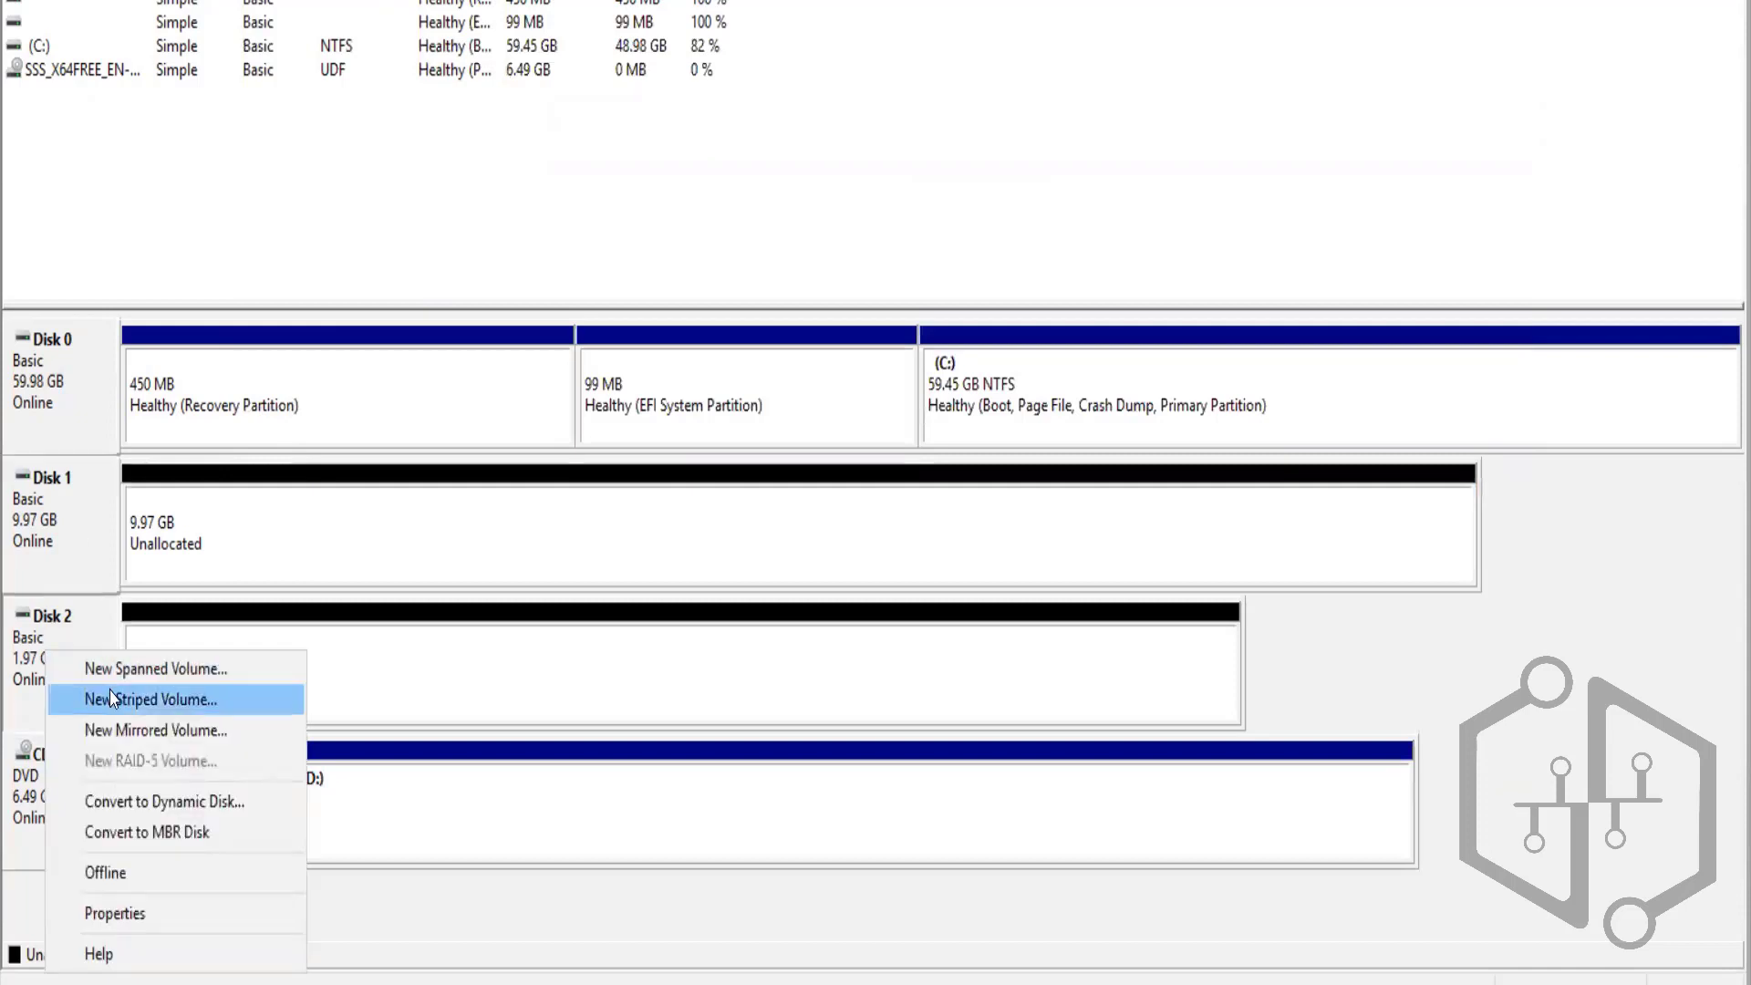
pyautogui.rightClick(35, 498)
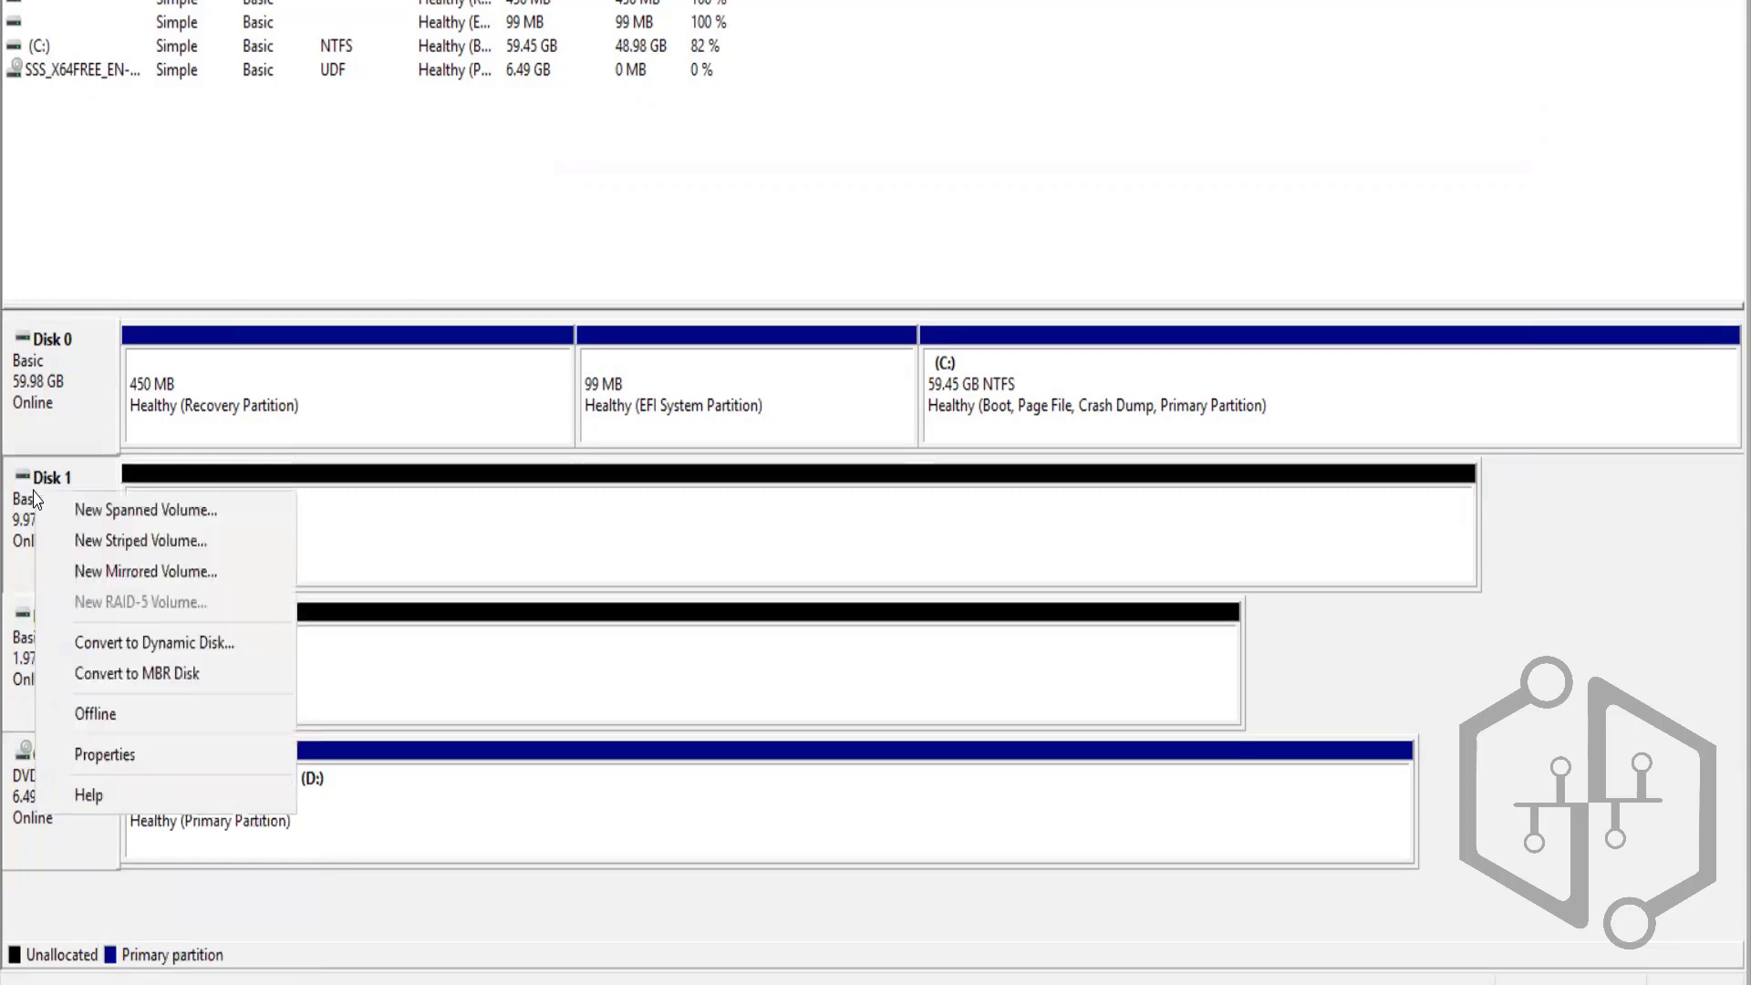
pyautogui.click(132, 686)
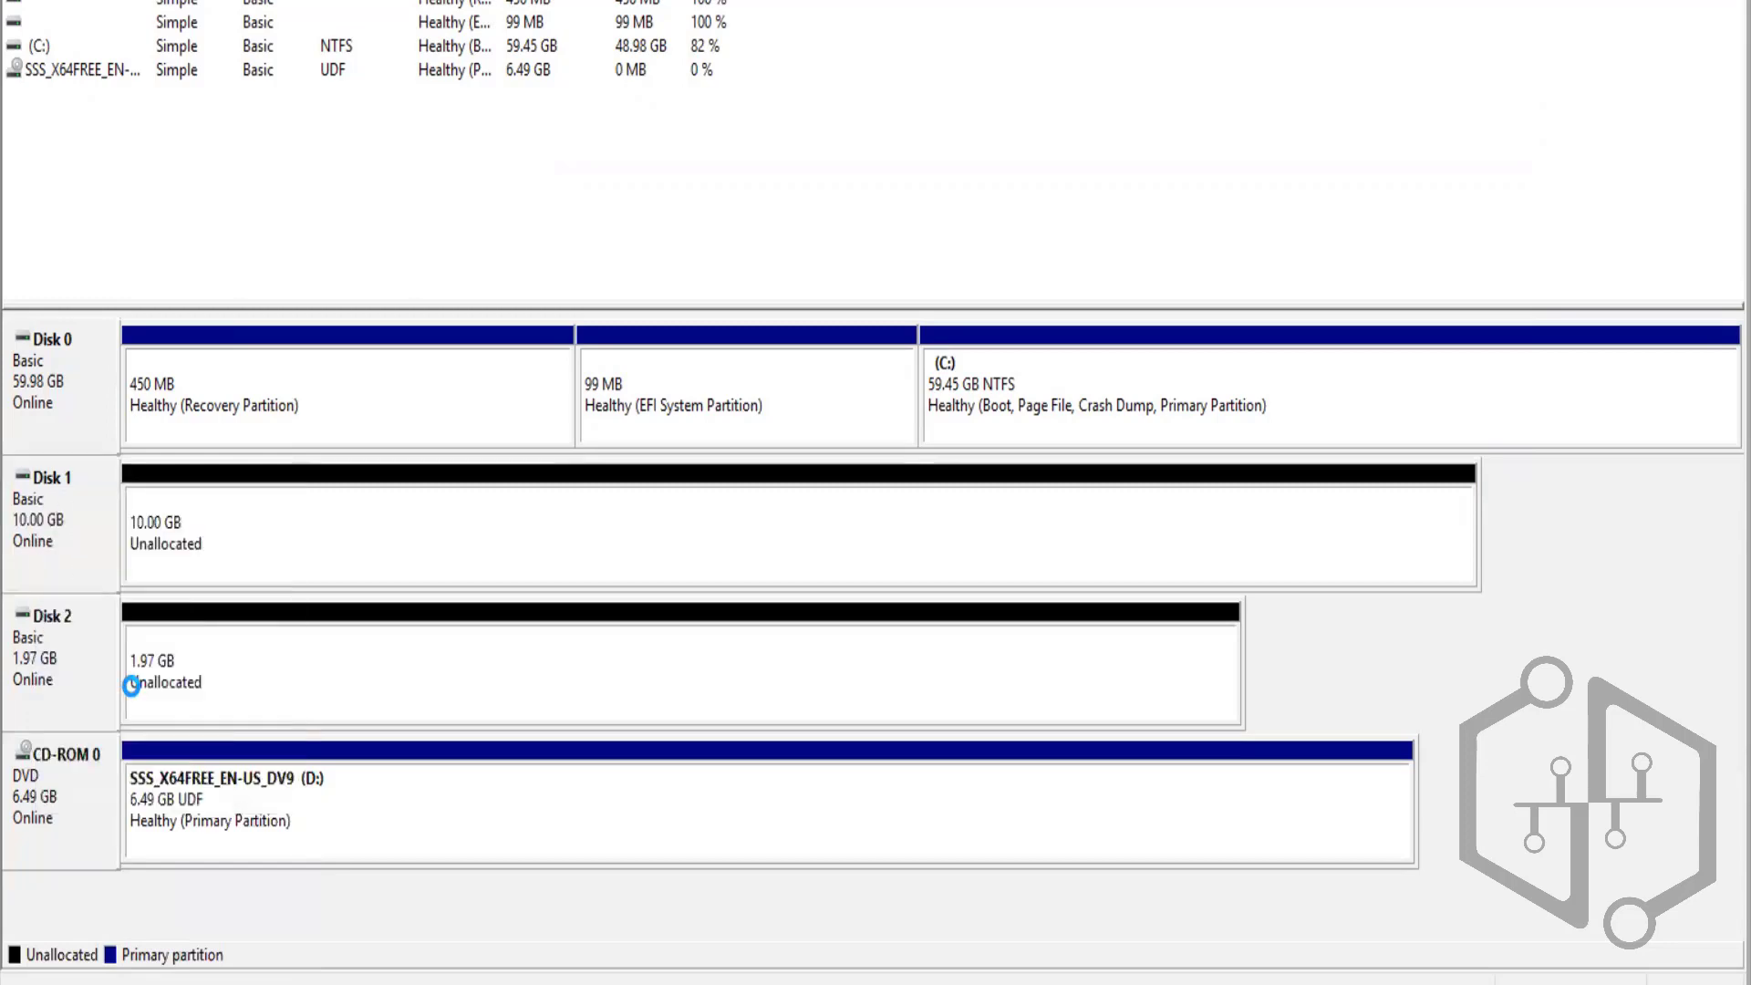
pyautogui.rightClick(32, 692)
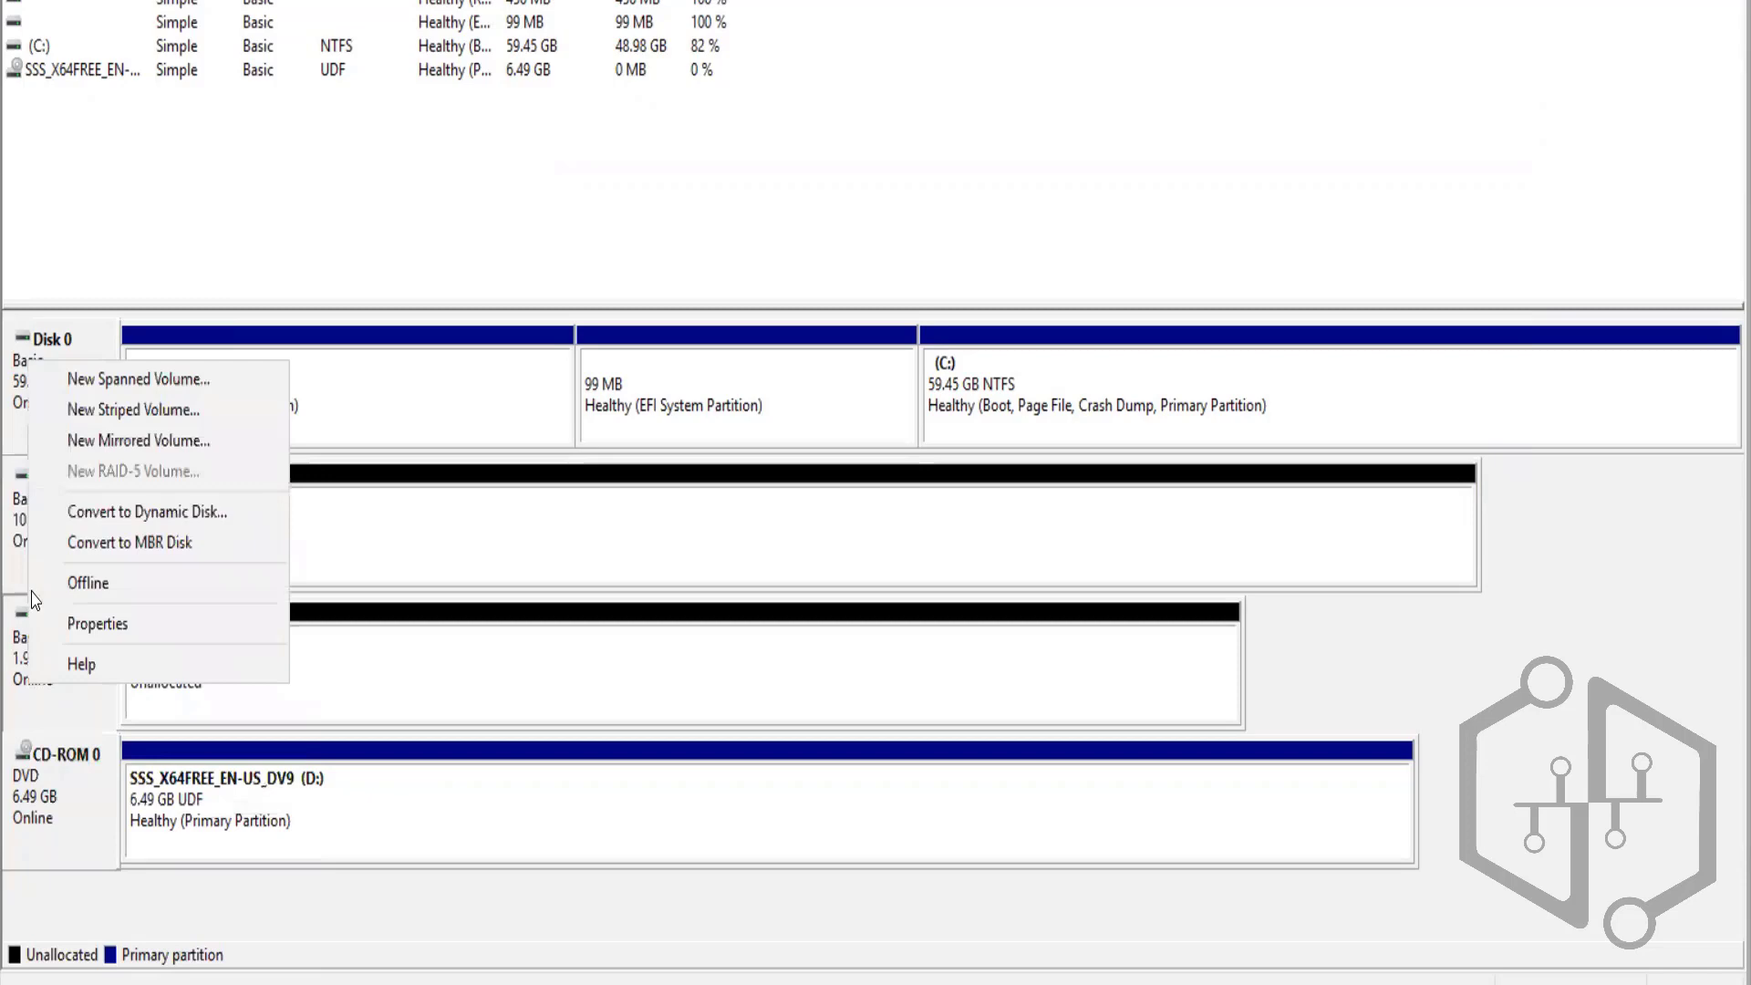
pyautogui.click(113, 544)
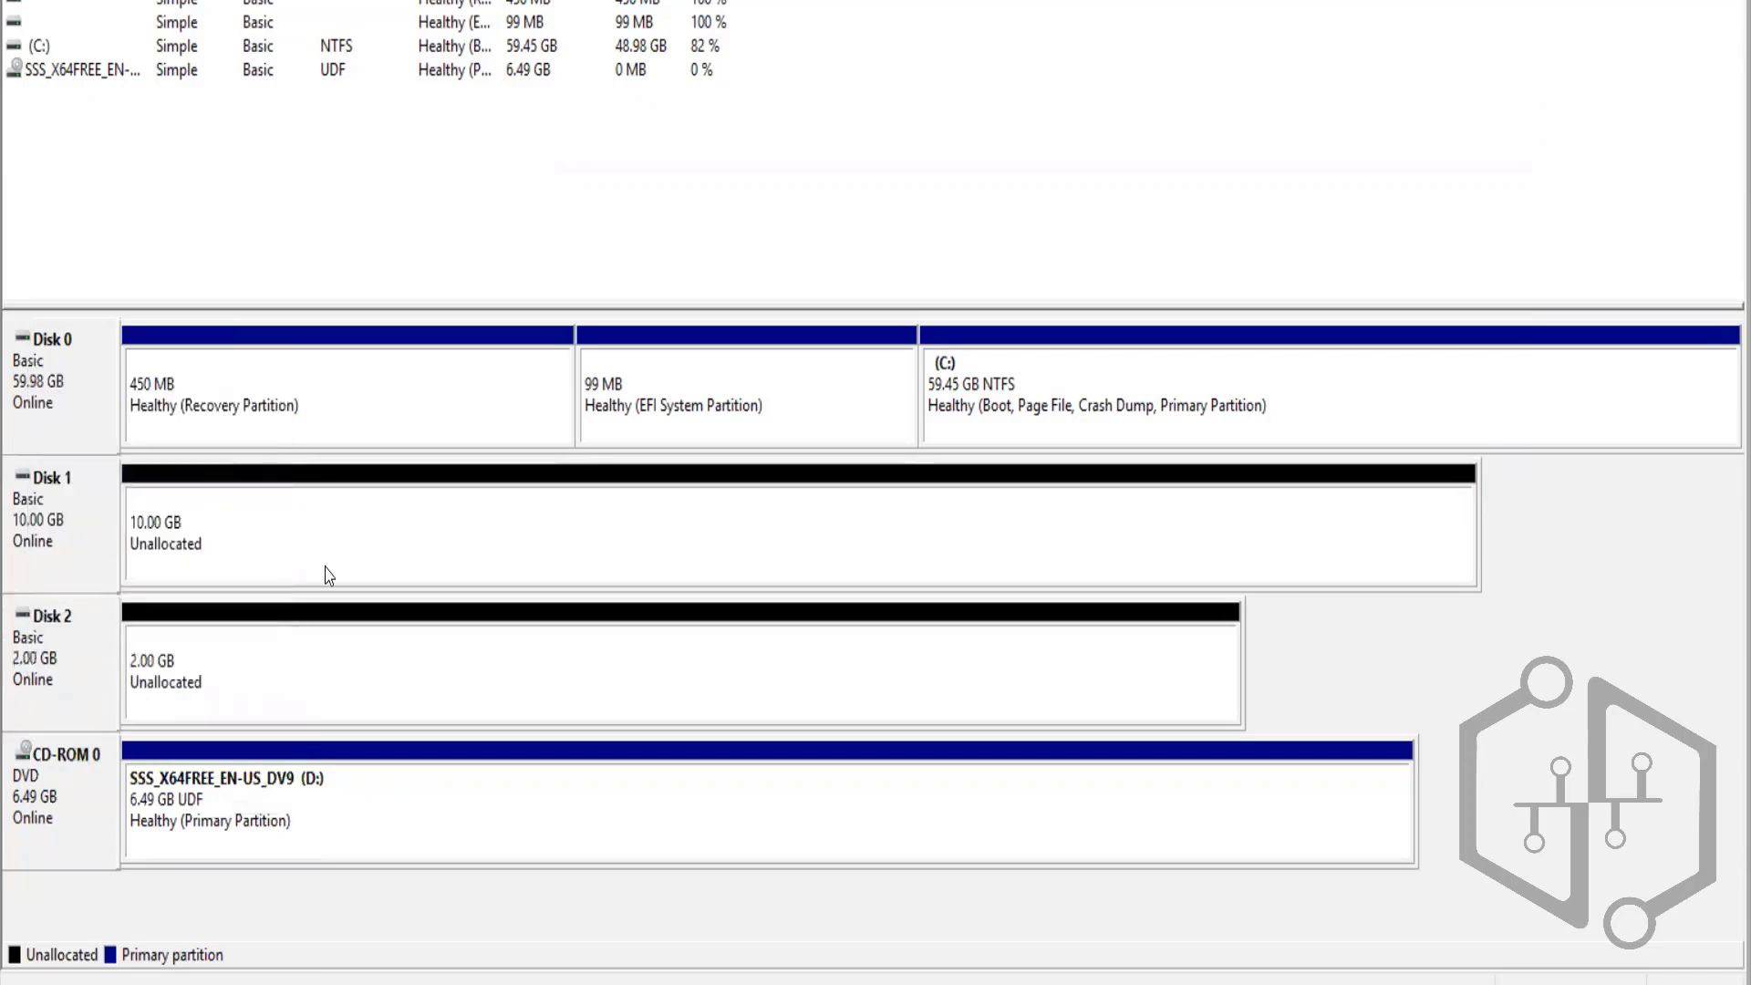
pyautogui.rightClick(44, 544)
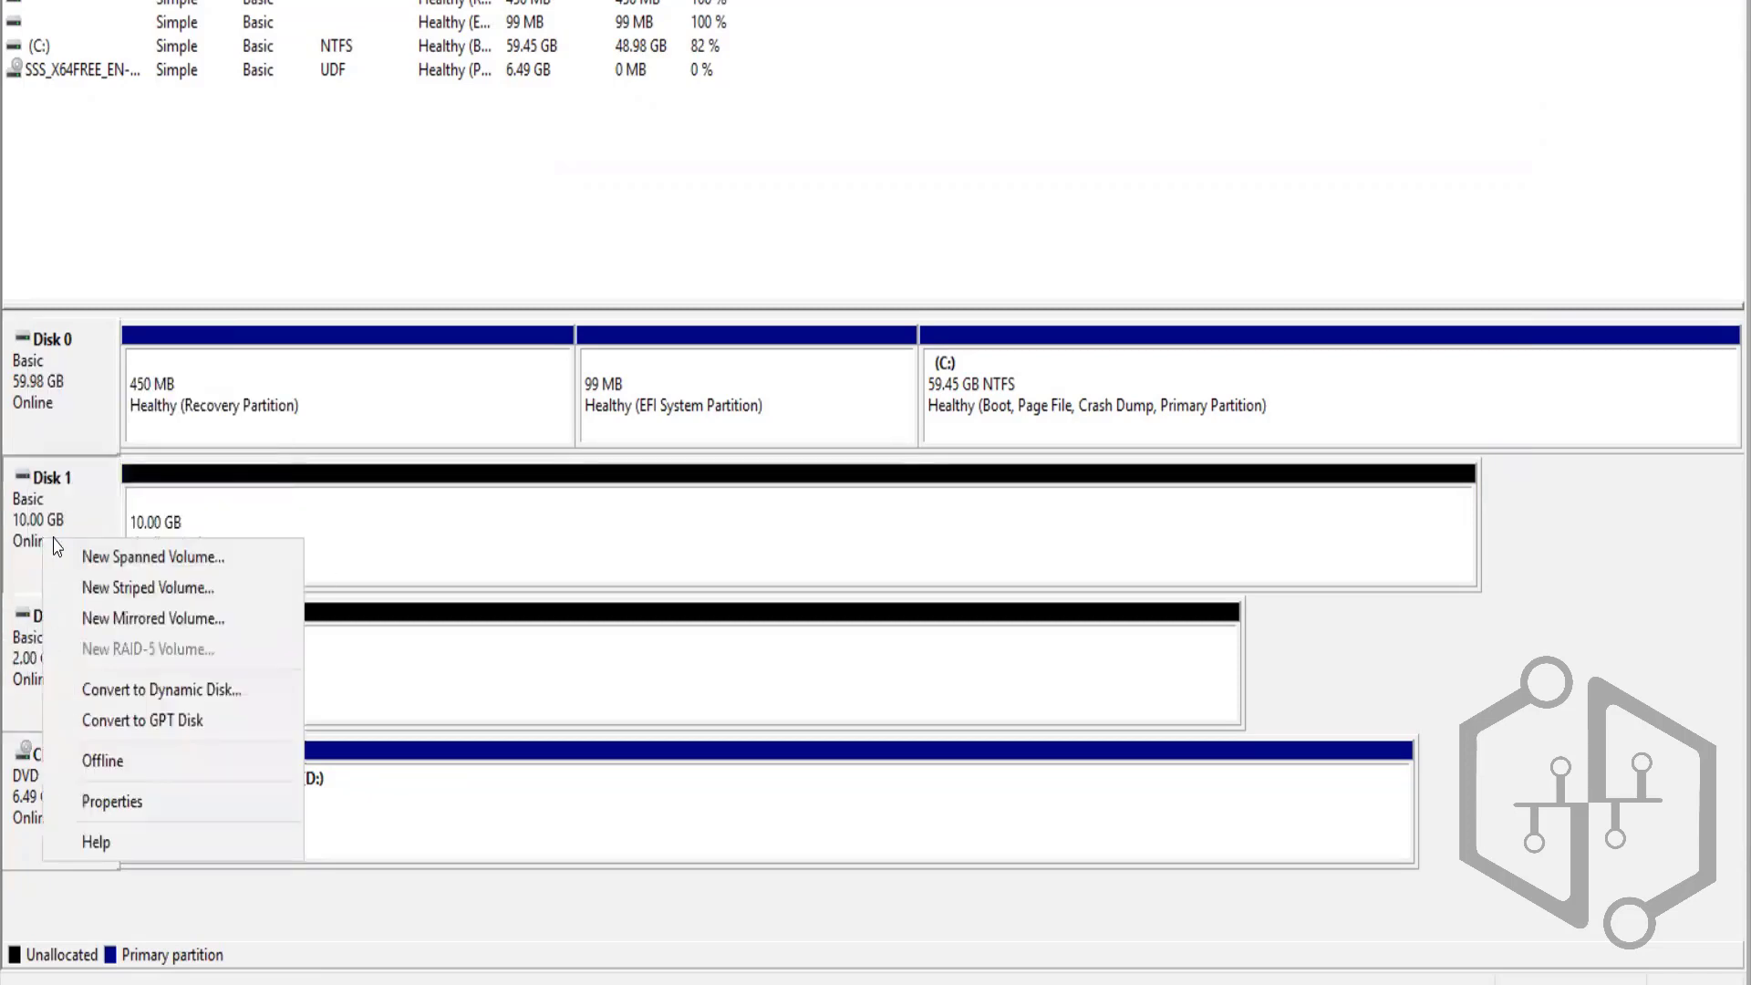
pyautogui.click(97, 552)
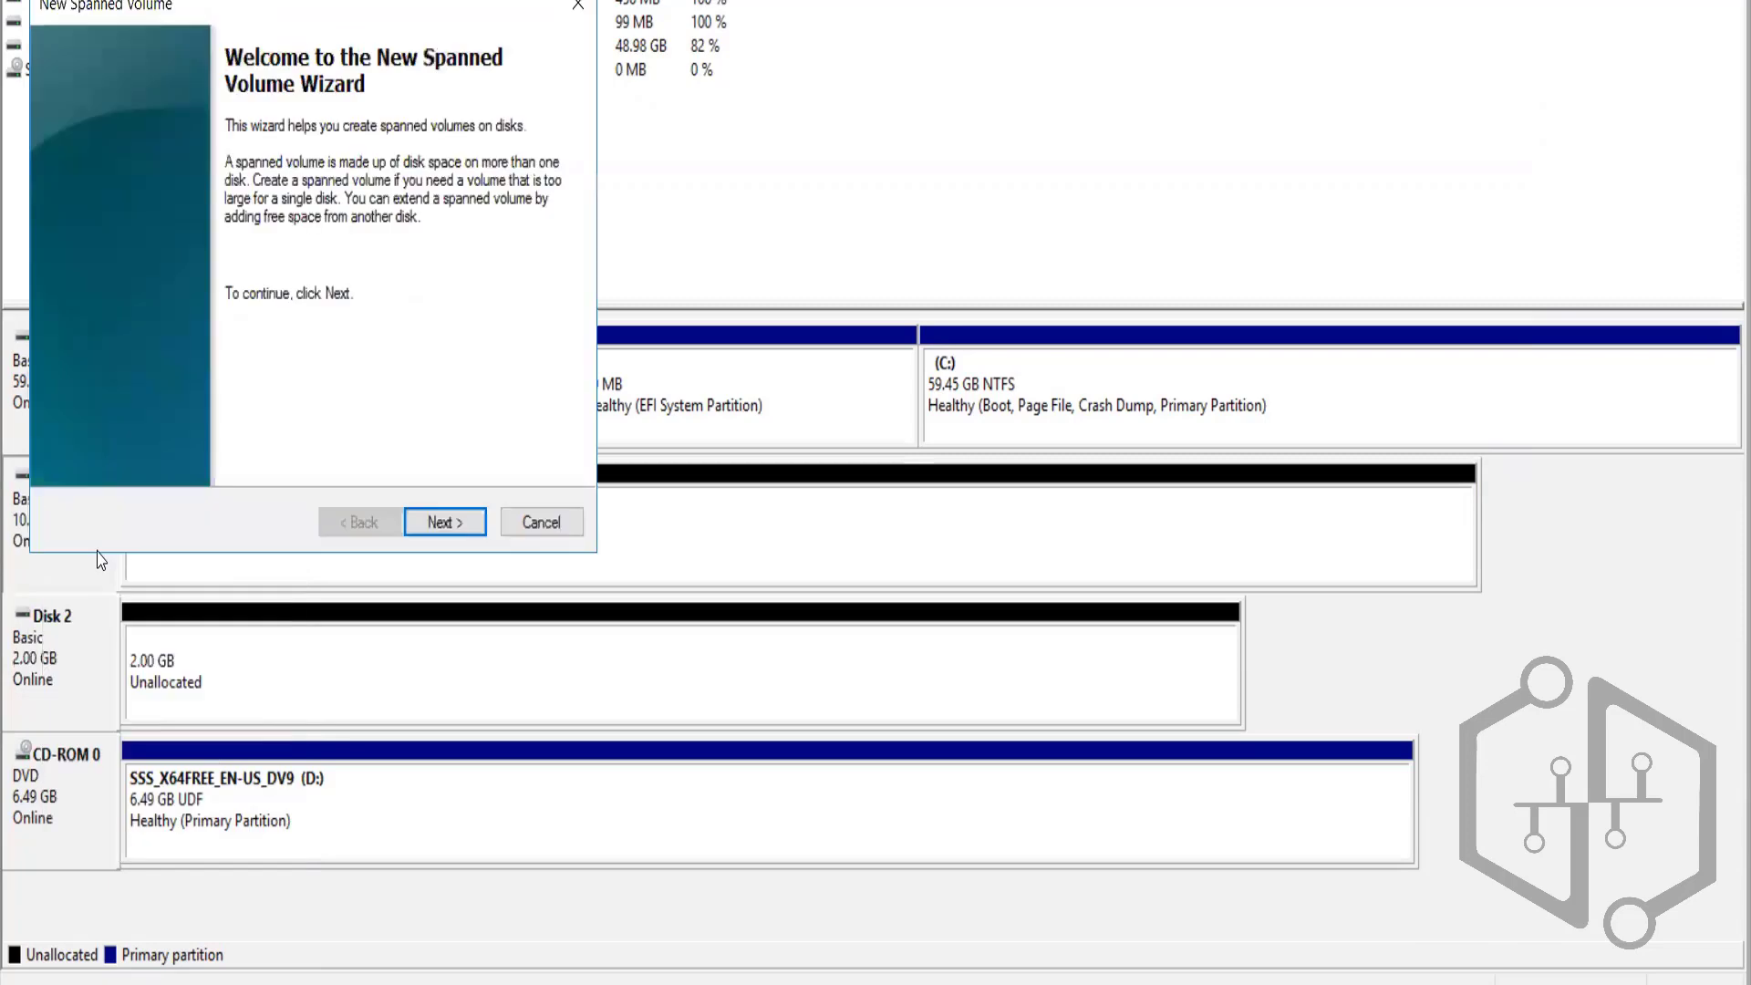
pyautogui.click(445, 525)
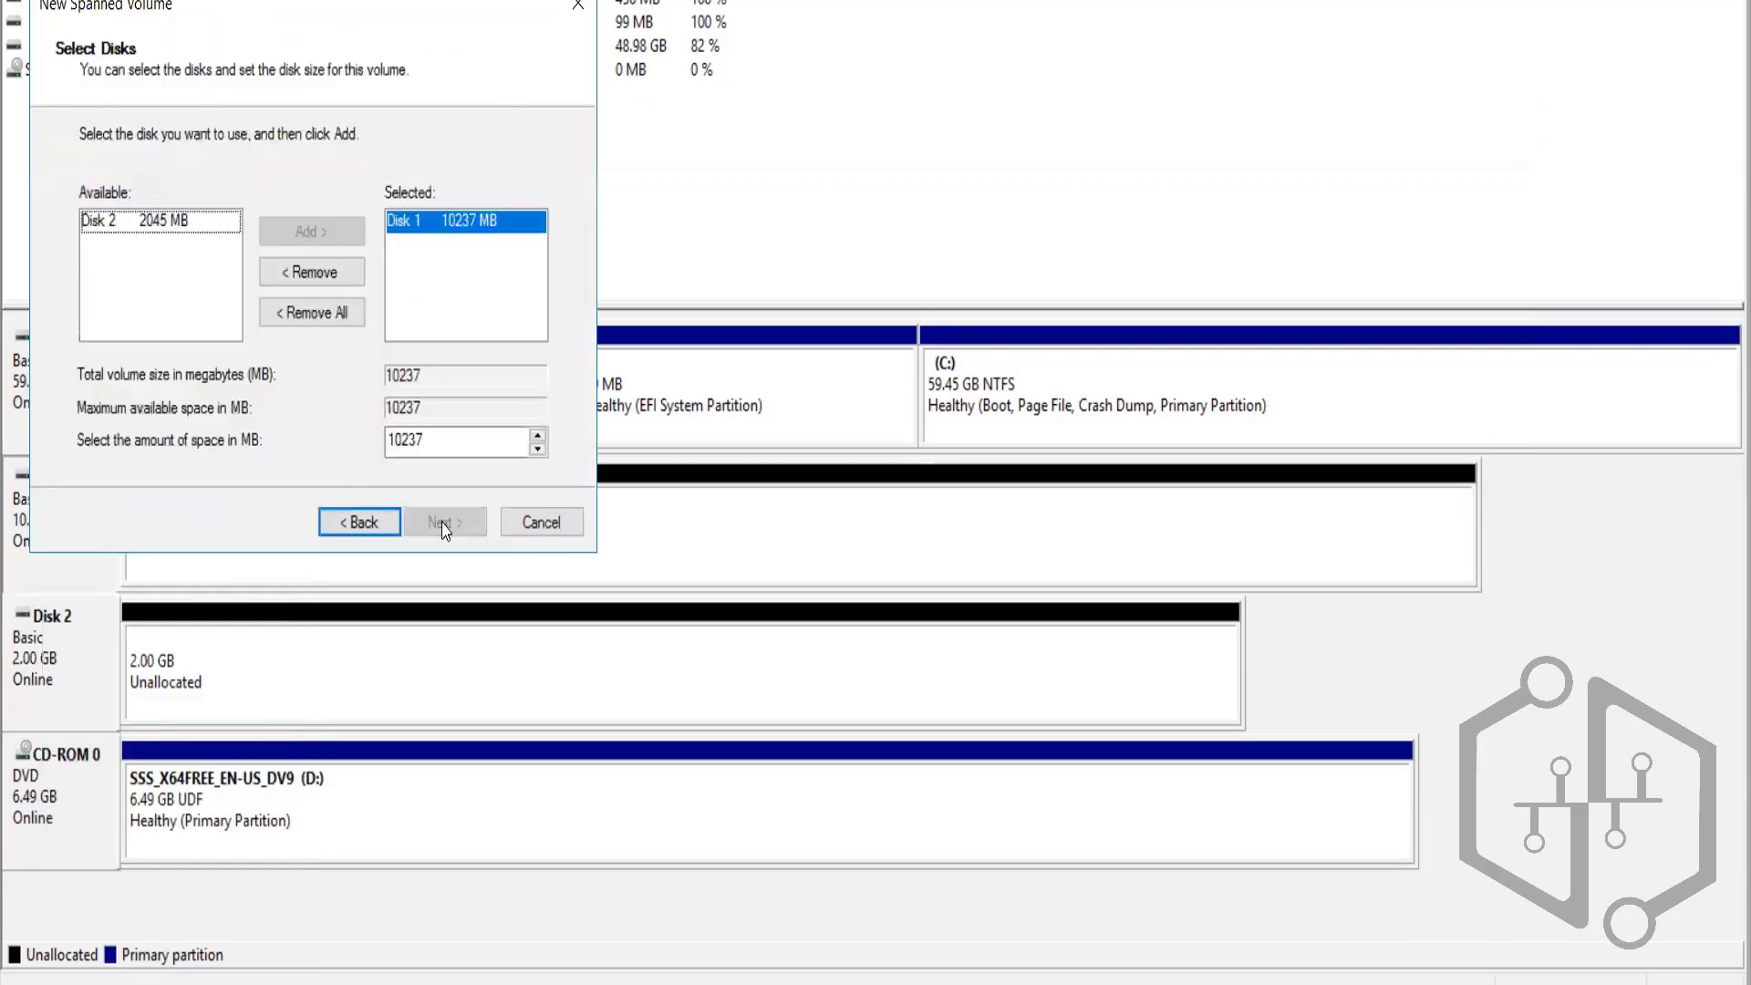
pyautogui.click(520, 527)
pyautogui.rightClick(34, 547)
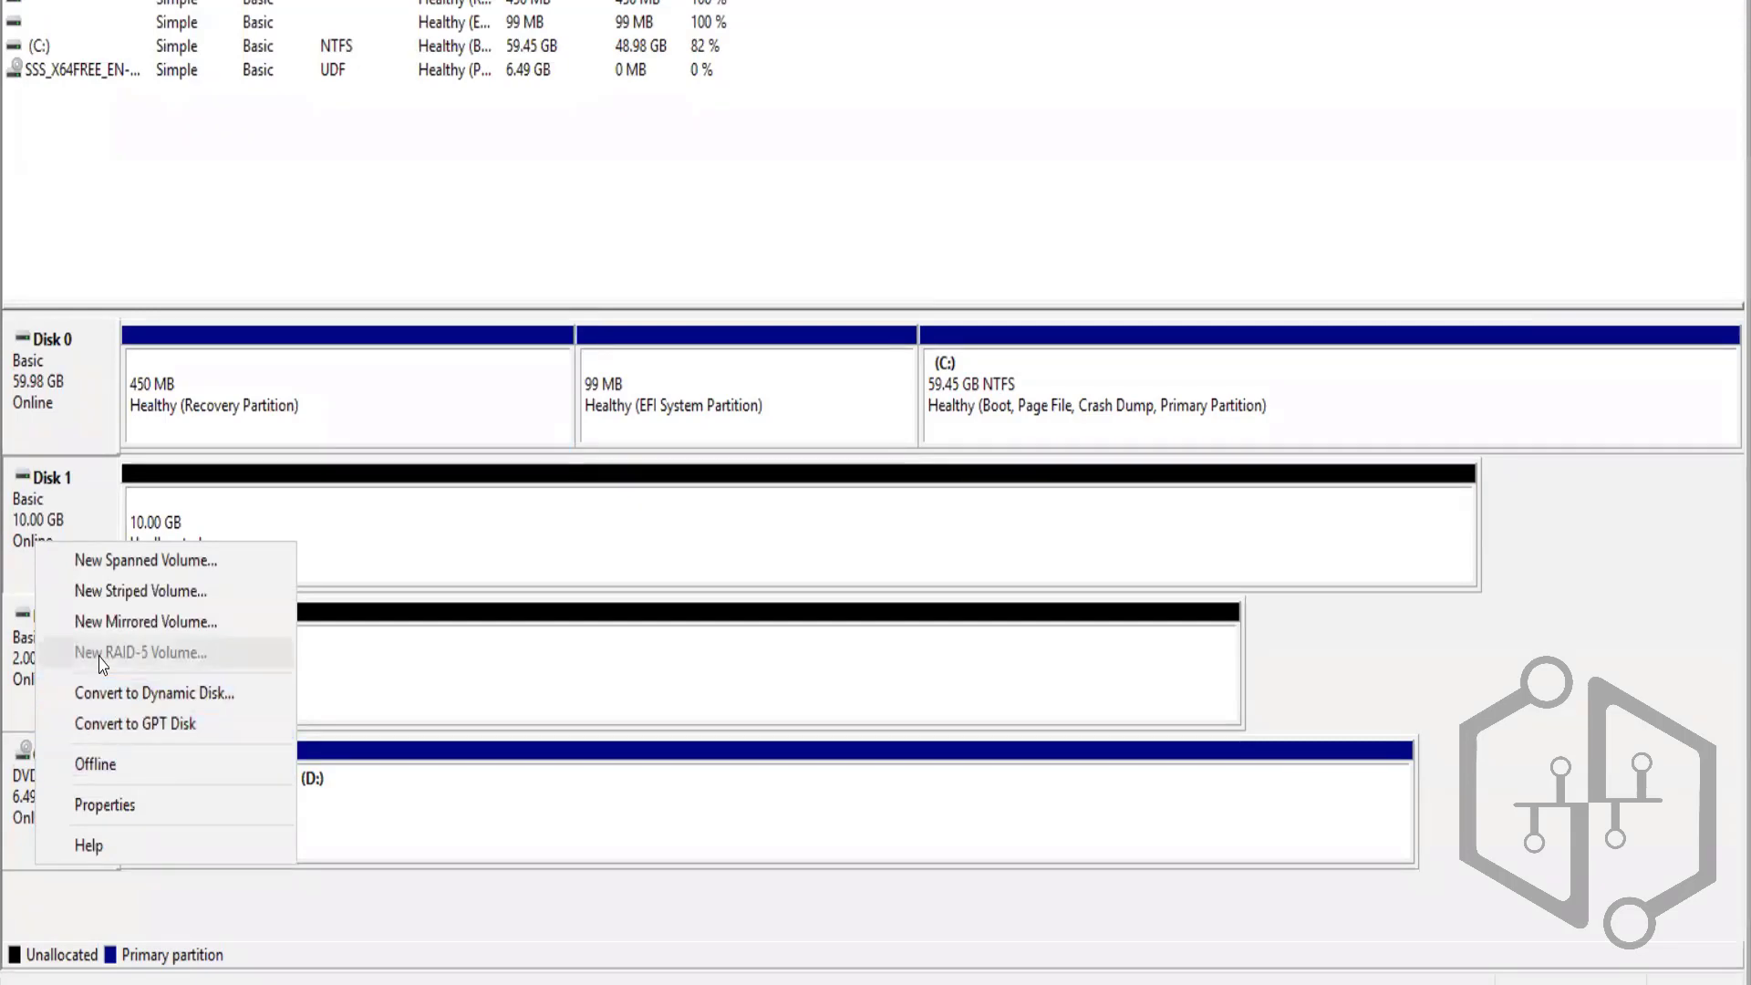
pyautogui.click(91, 591)
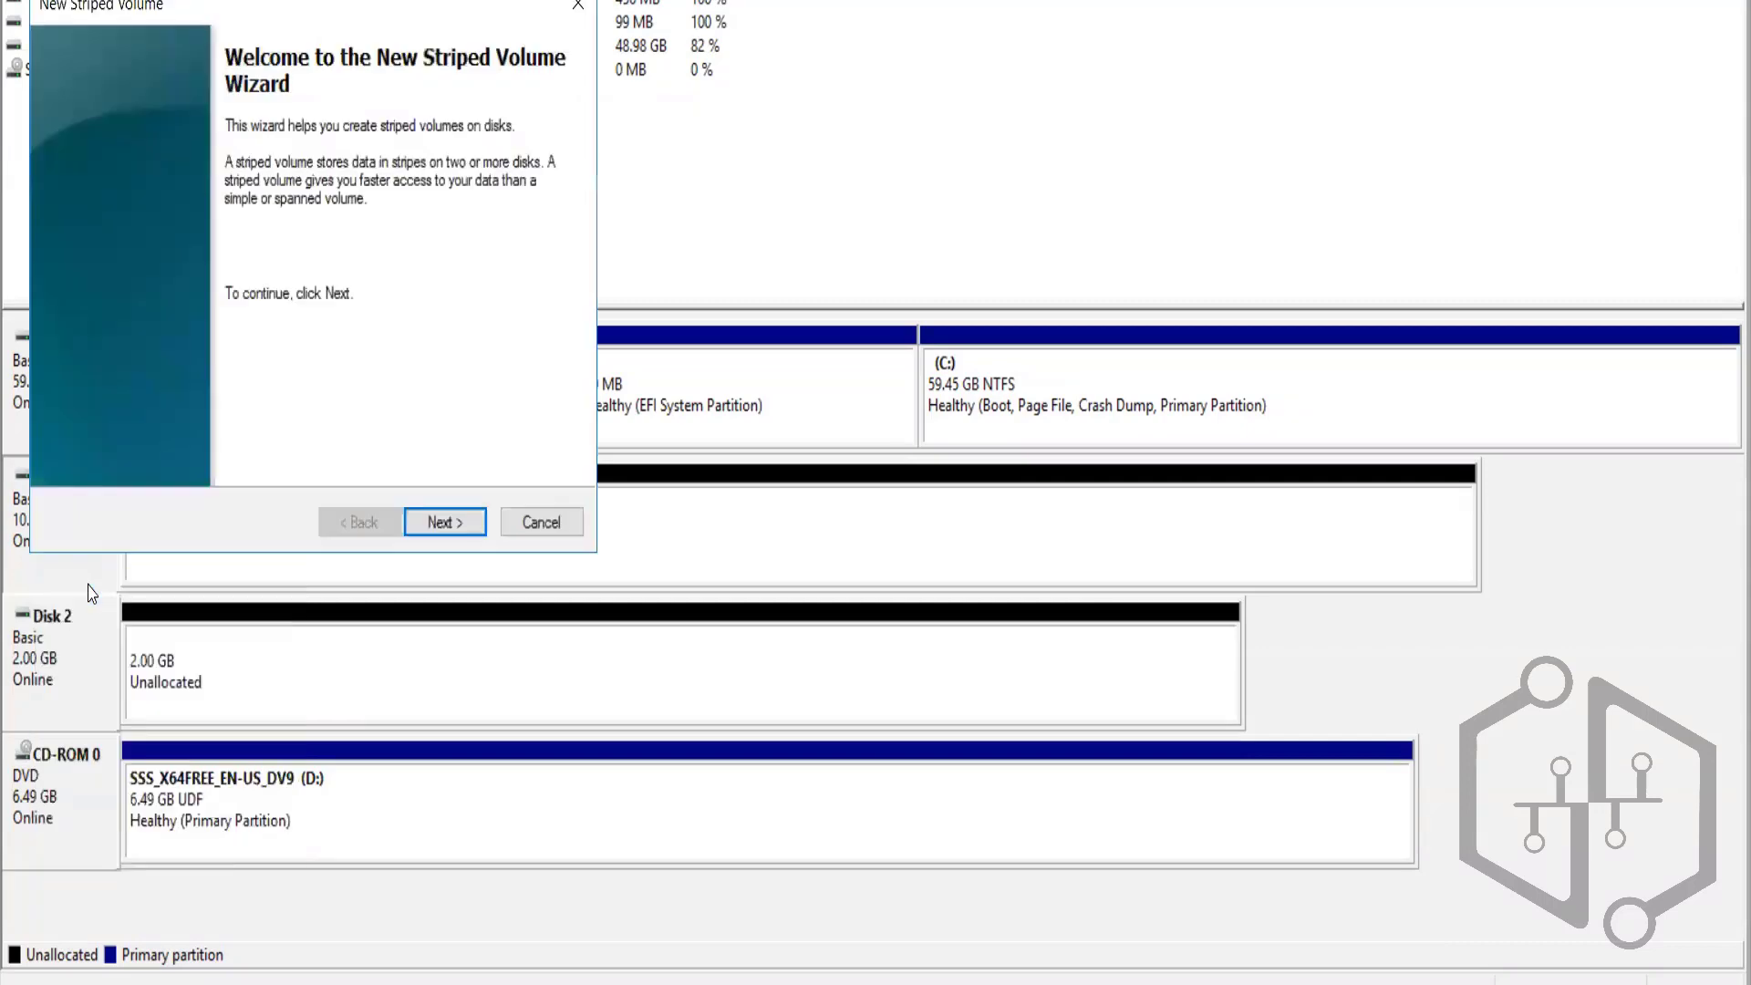
pyautogui.click(460, 521)
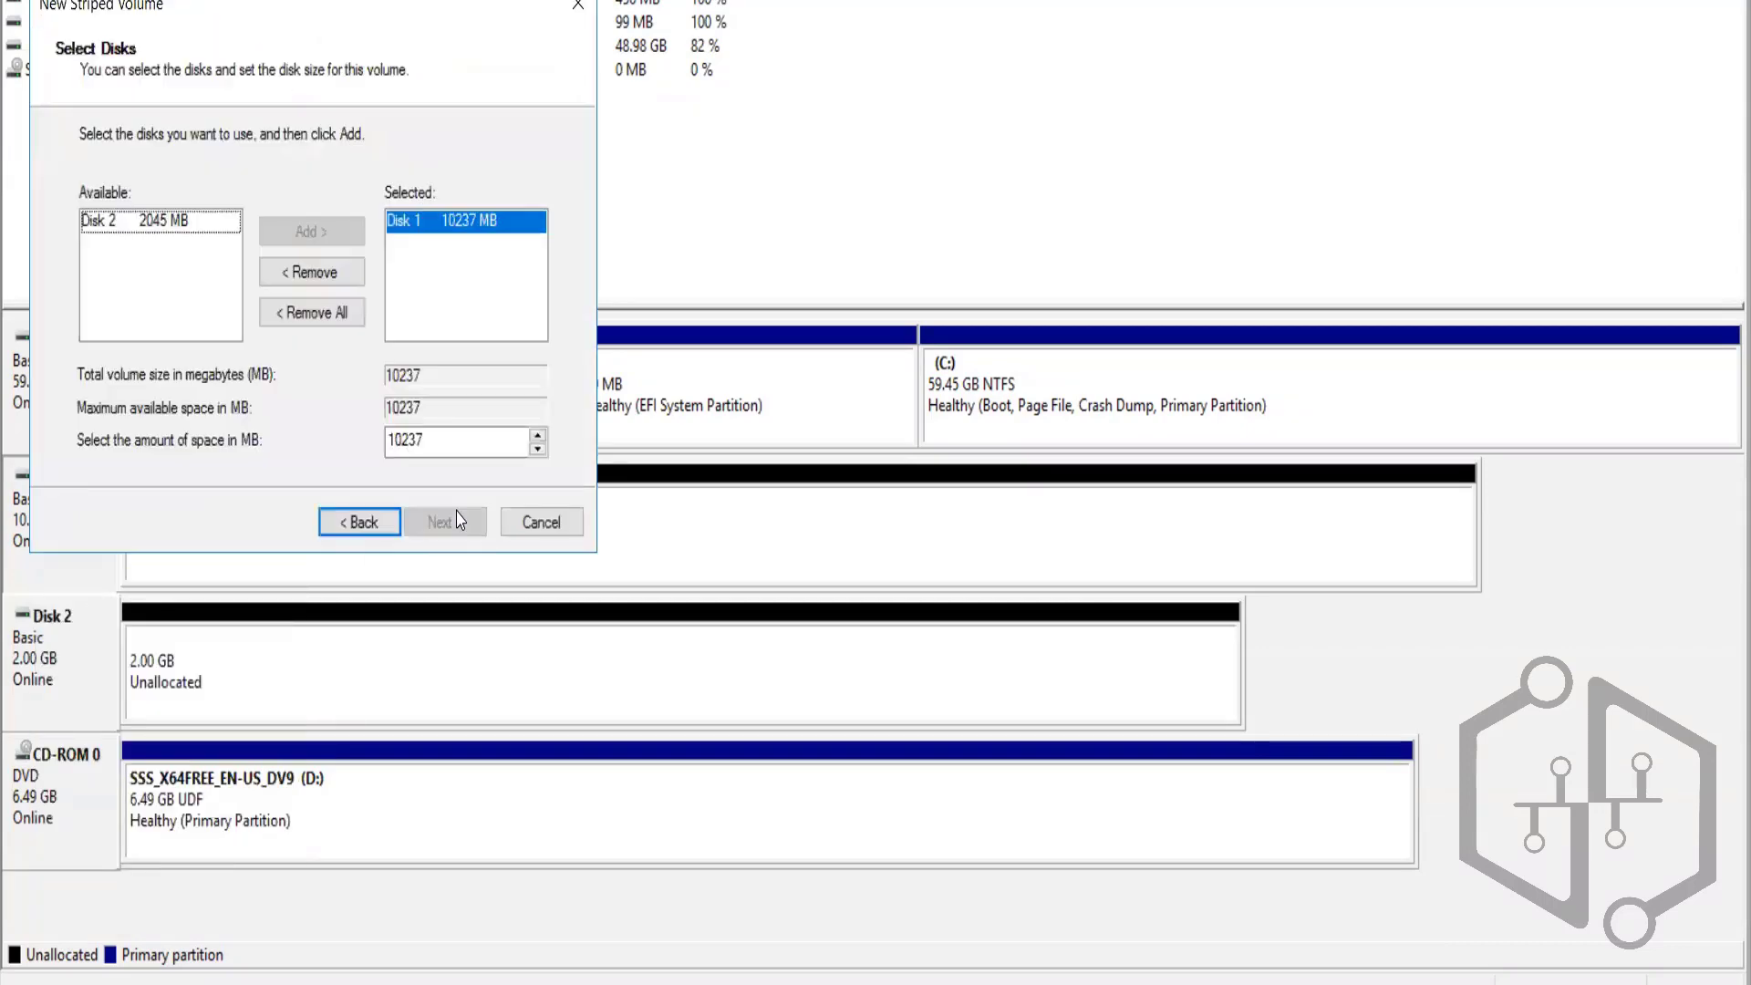
pyautogui.click(533, 521)
pyautogui.rightClick(48, 536)
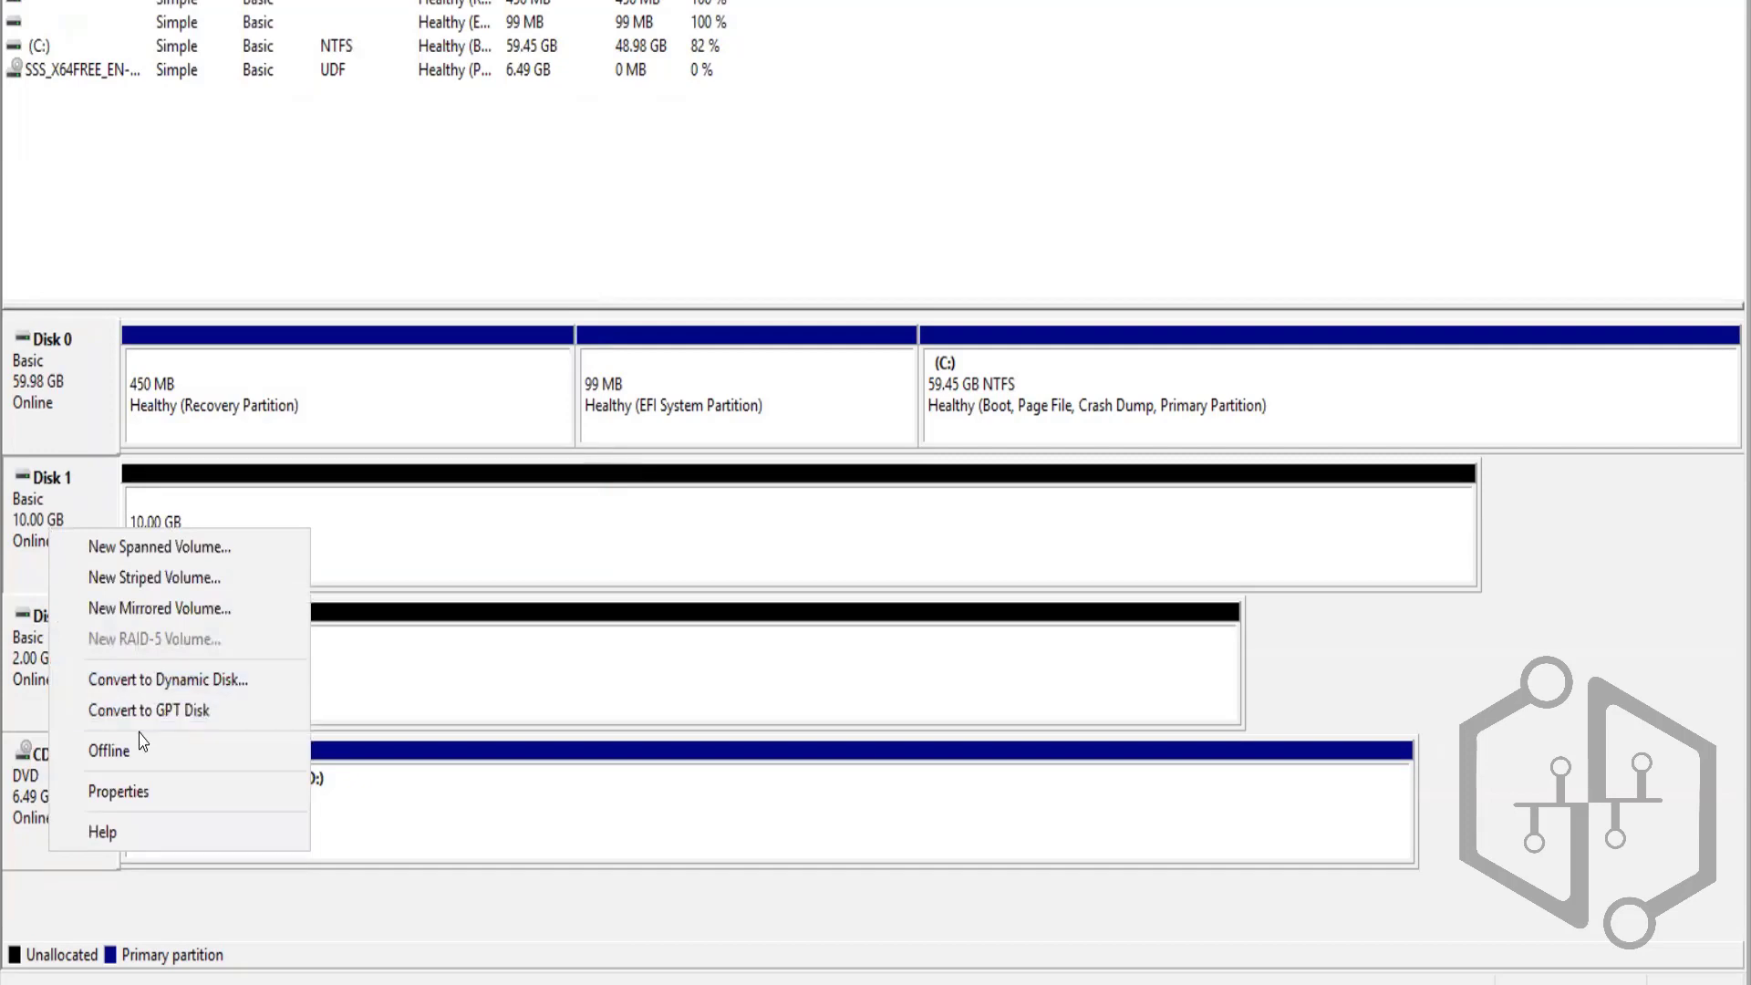
pyautogui.click(450, 508)
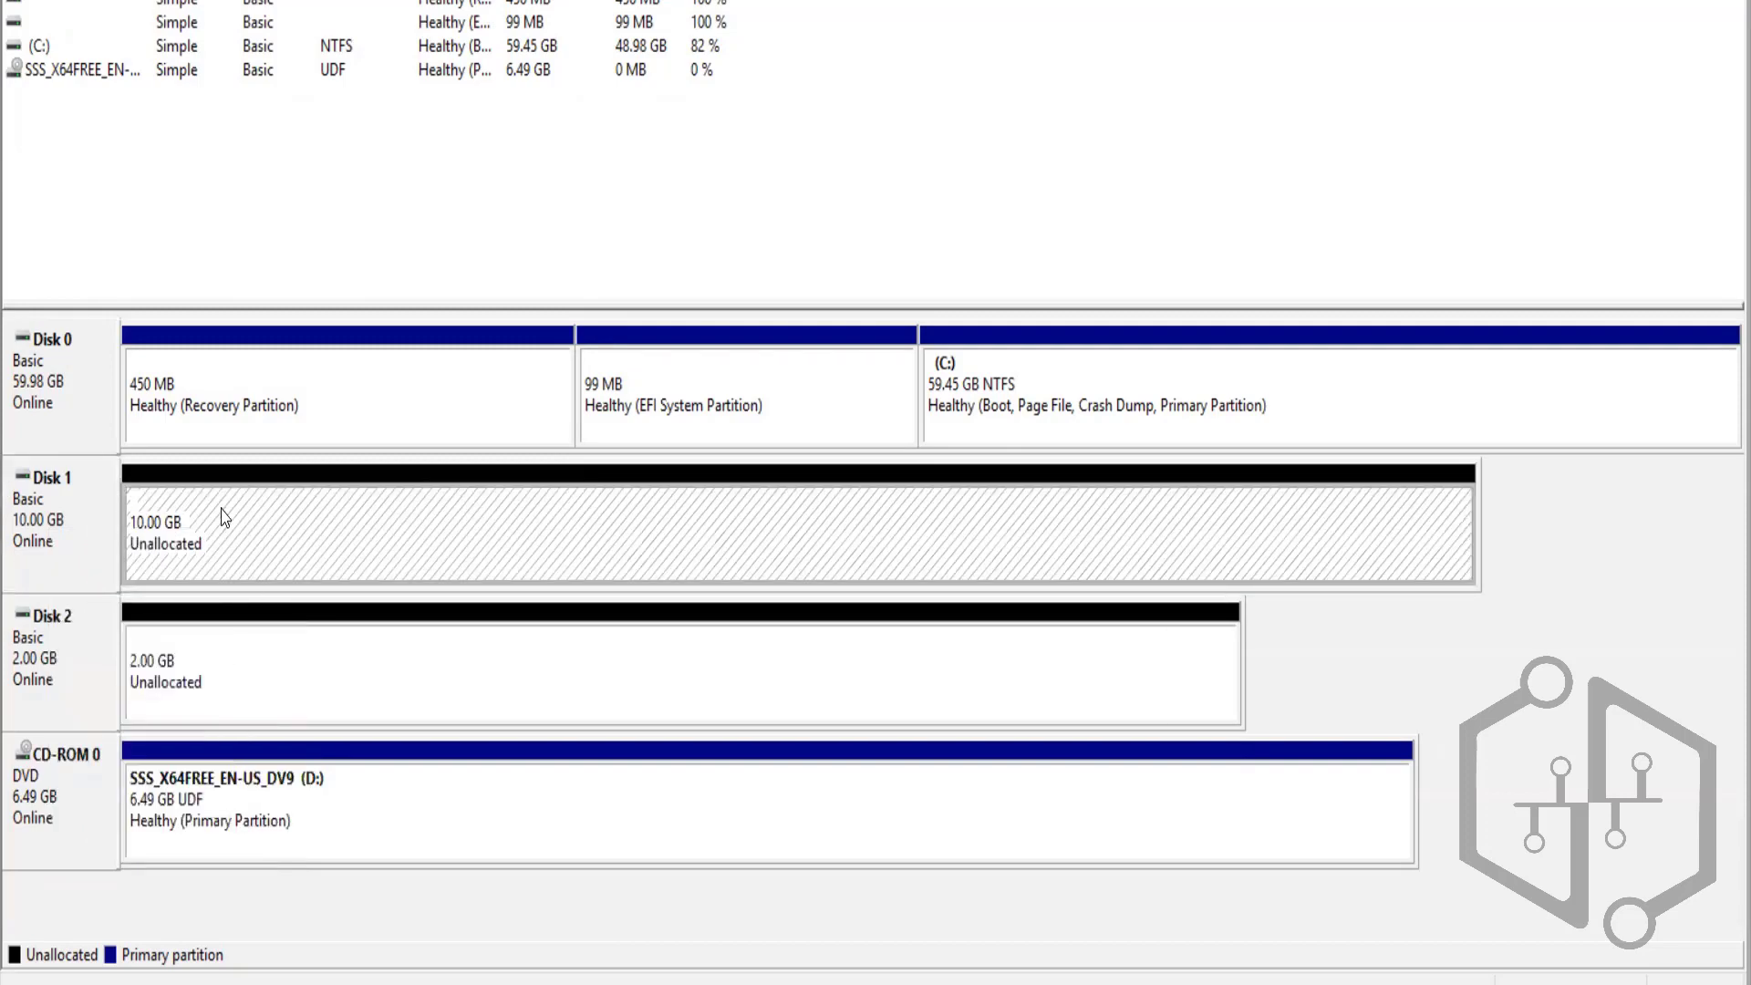
# Start a New Simple Volume on Disk 1 using the full 10237 MB and drive letter S
pyautogui.rightClick(224, 517)
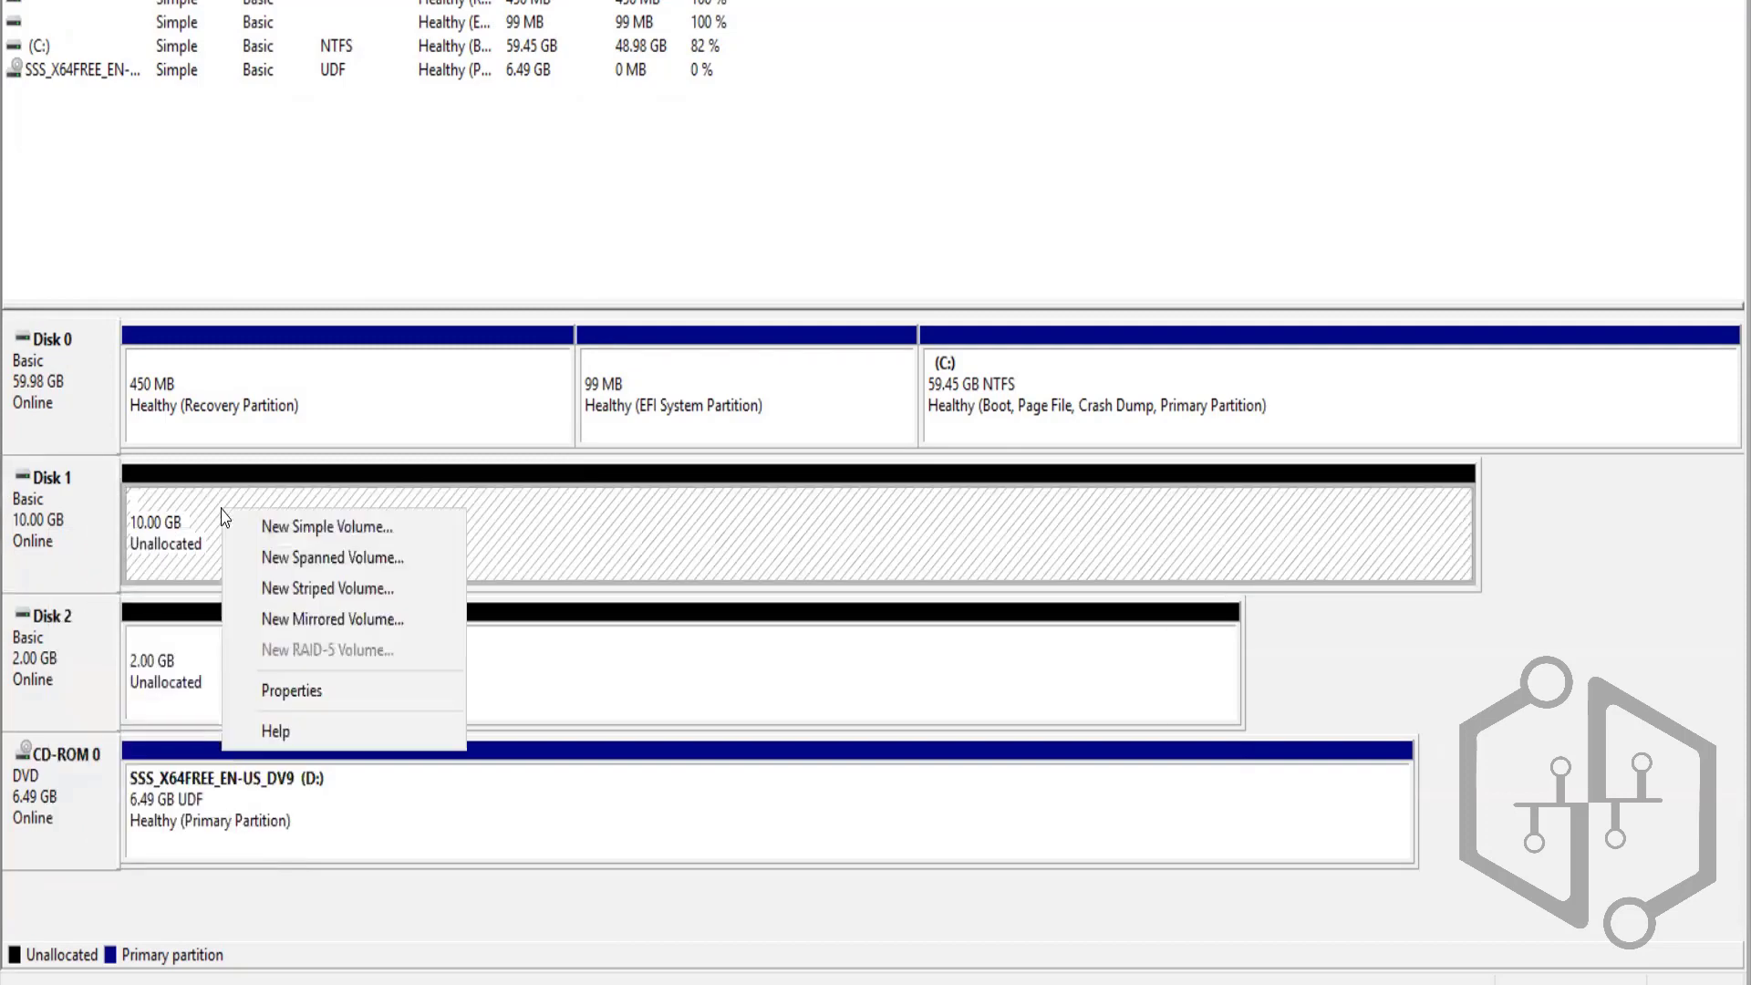
pyautogui.click(322, 526)
pyautogui.click(427, 505)
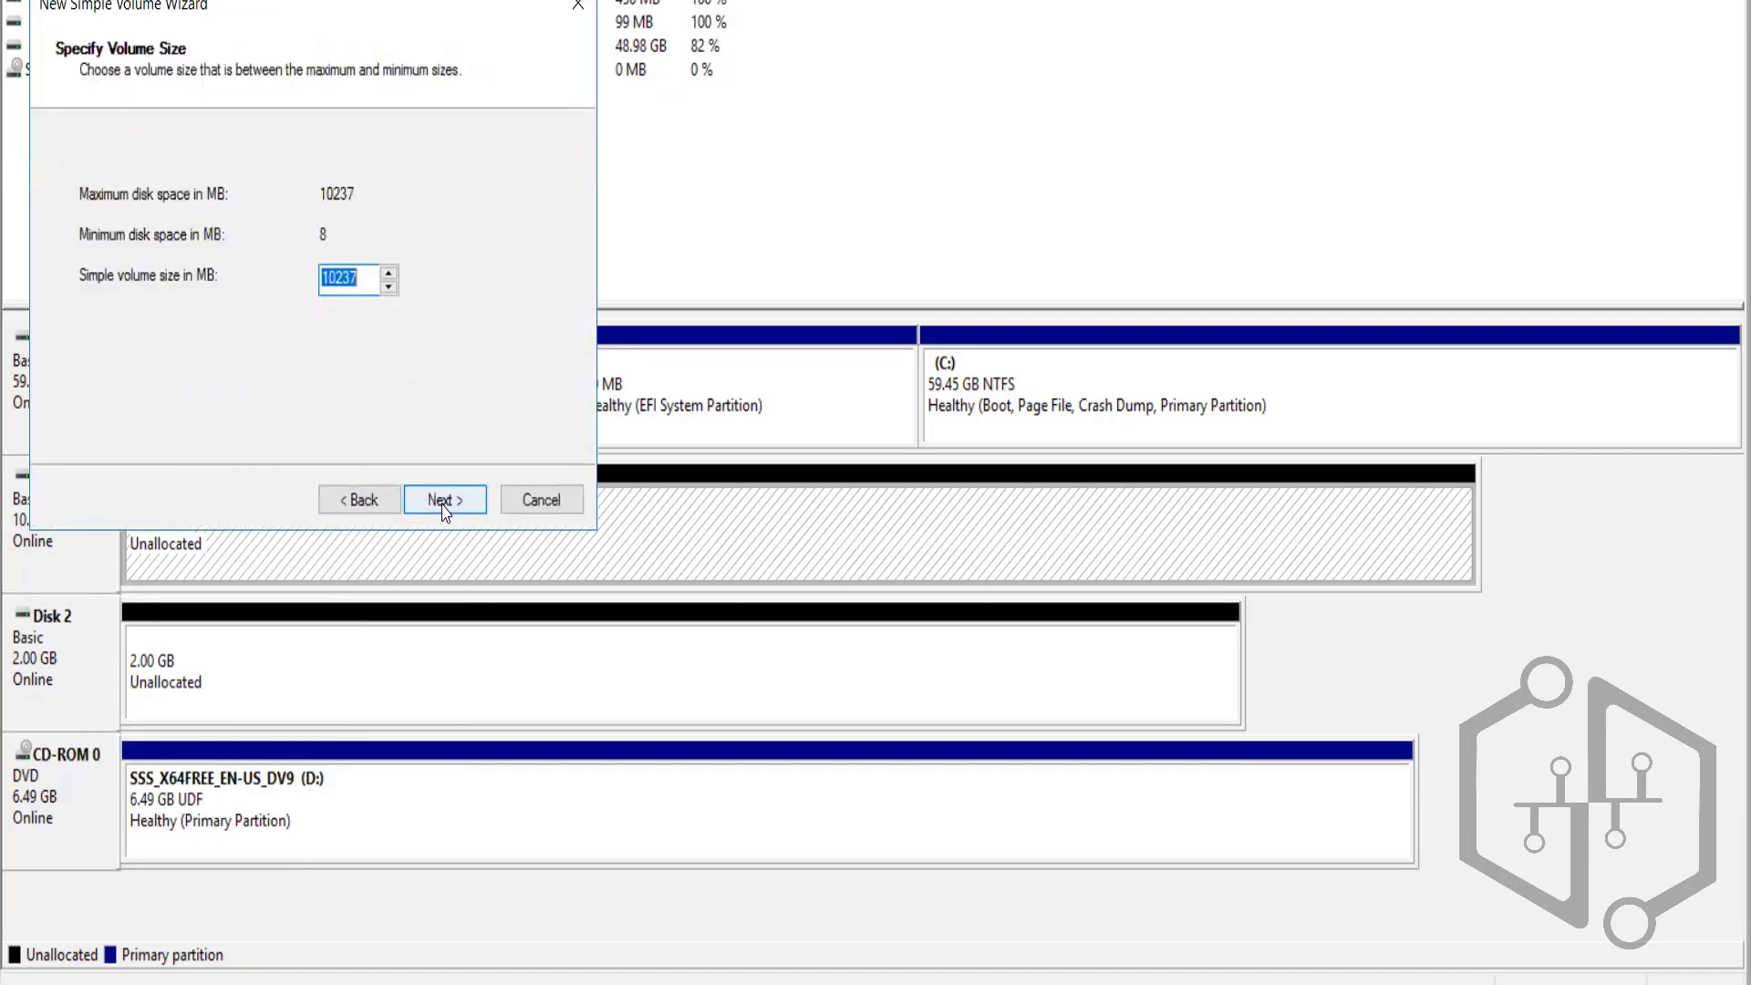
pyautogui.click(443, 502)
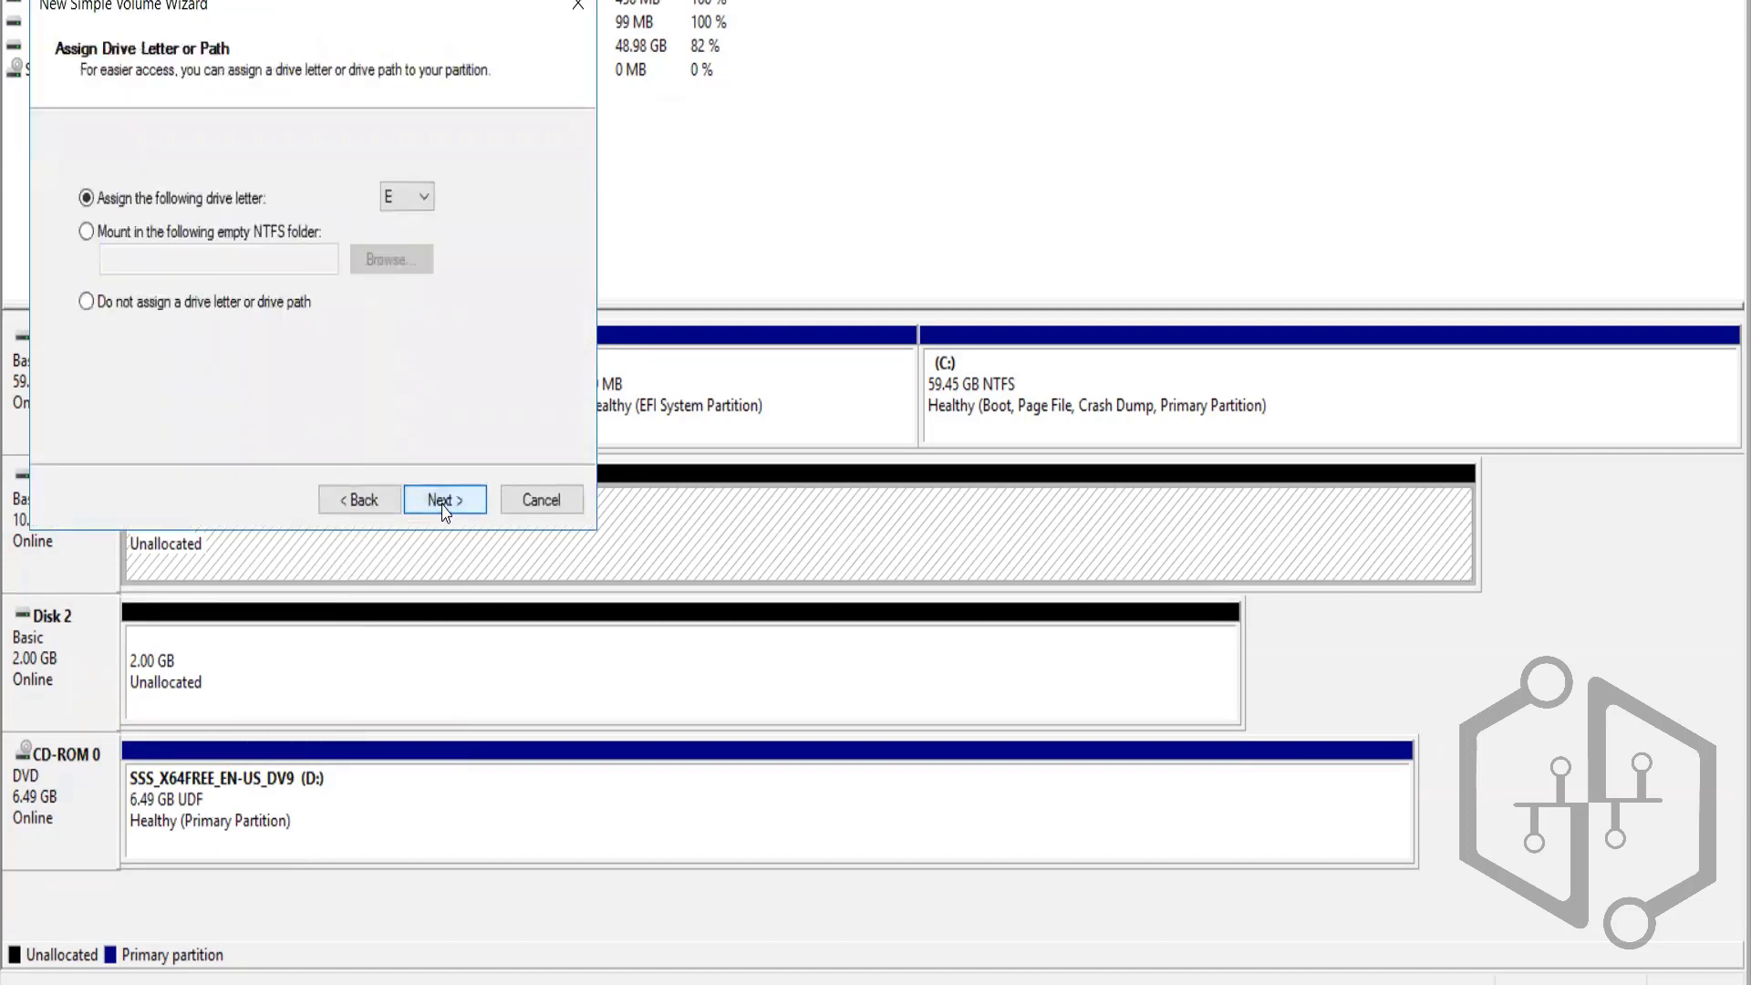
pyautogui.click(418, 204)
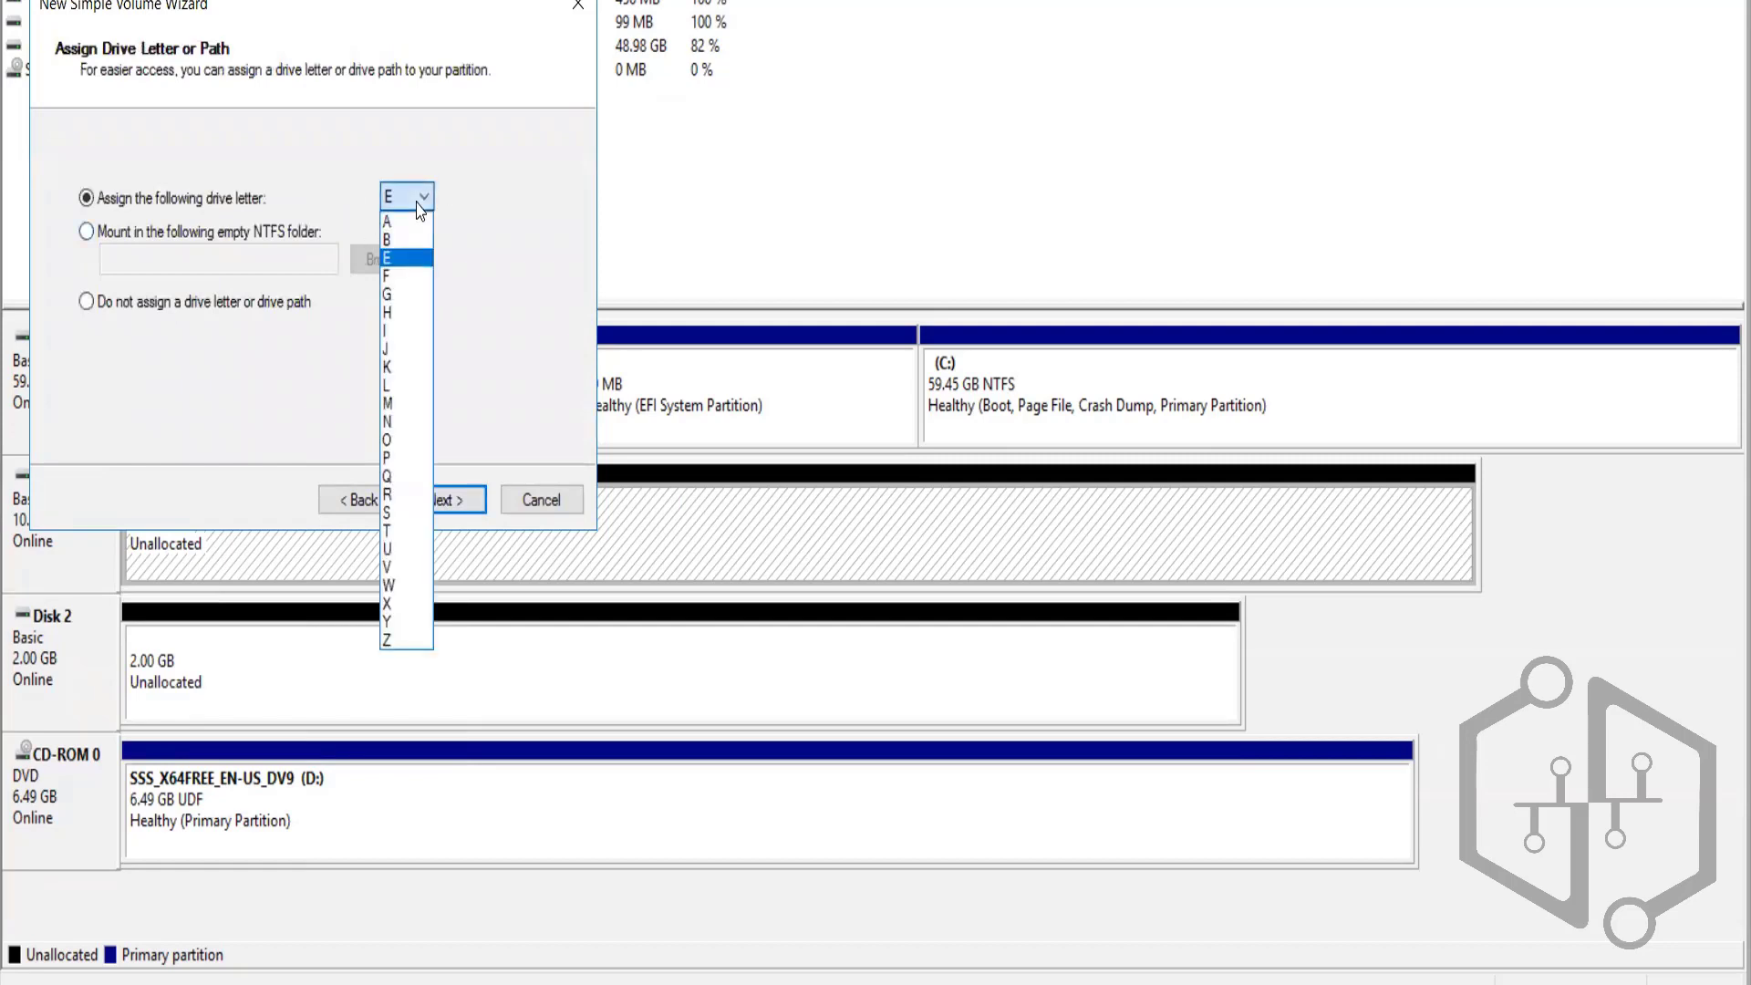
pyautogui.click(388, 513)
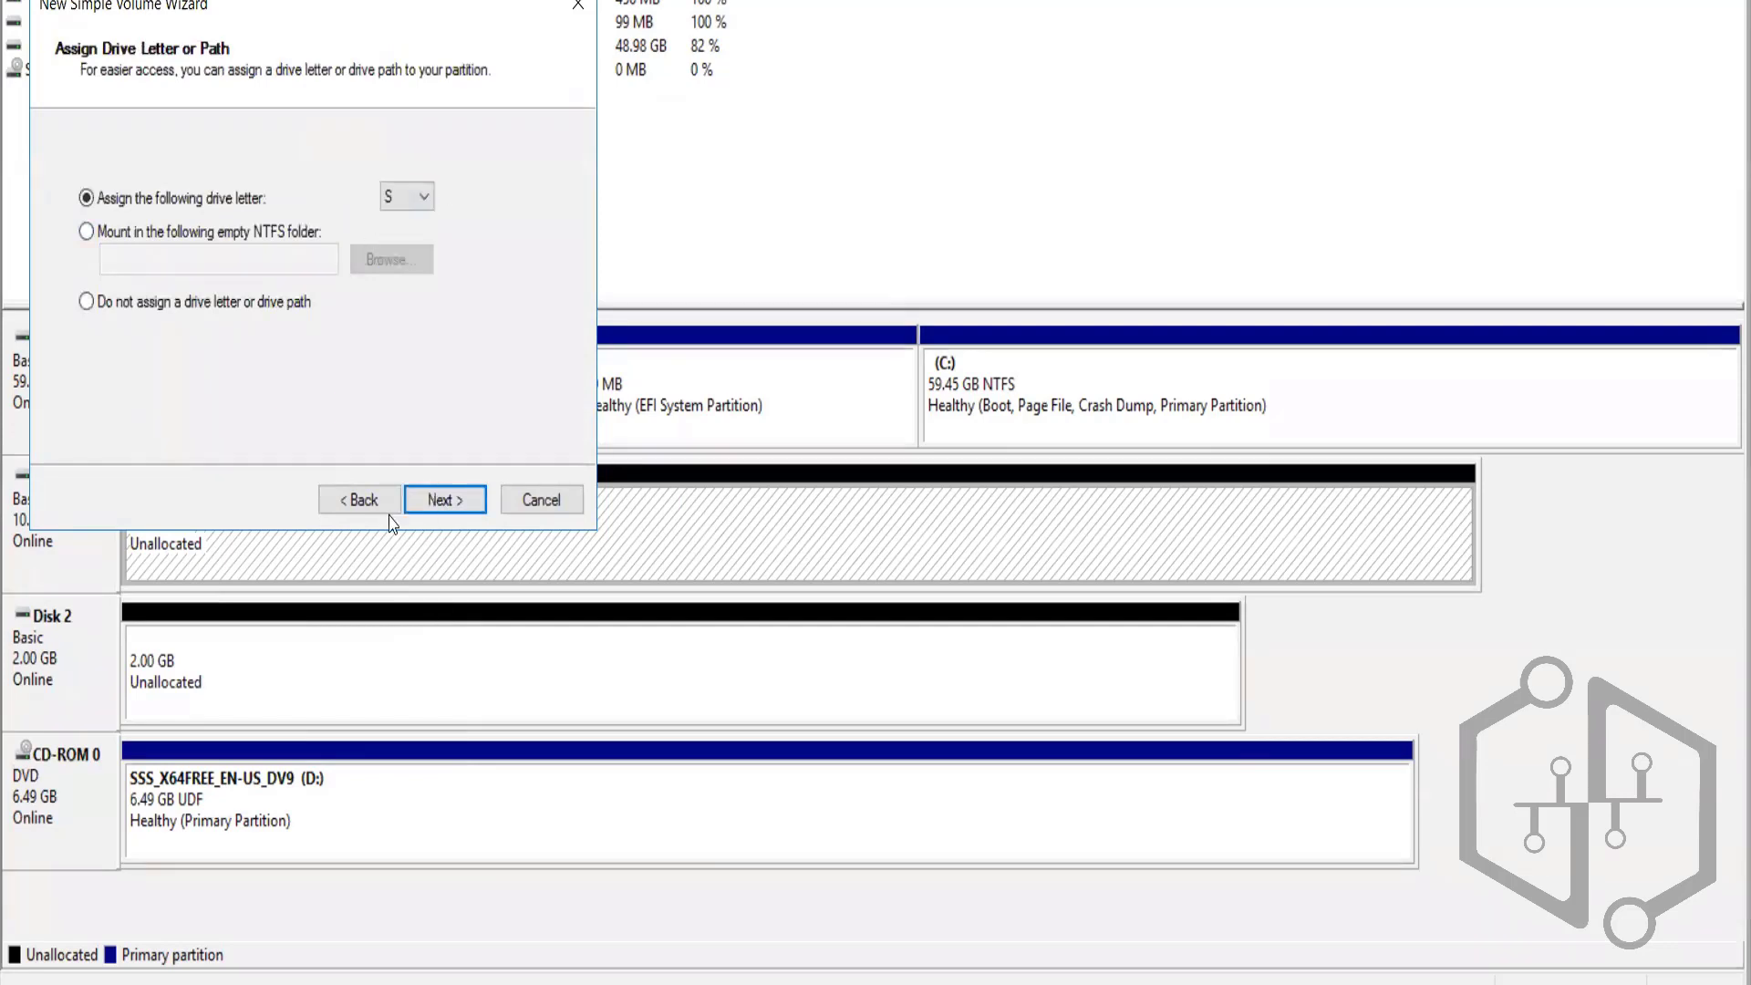
pyautogui.click(445, 502)
# Format the volume as NTFS with the label 'Shared' and finish the wizard
pyautogui.click(372, 338)
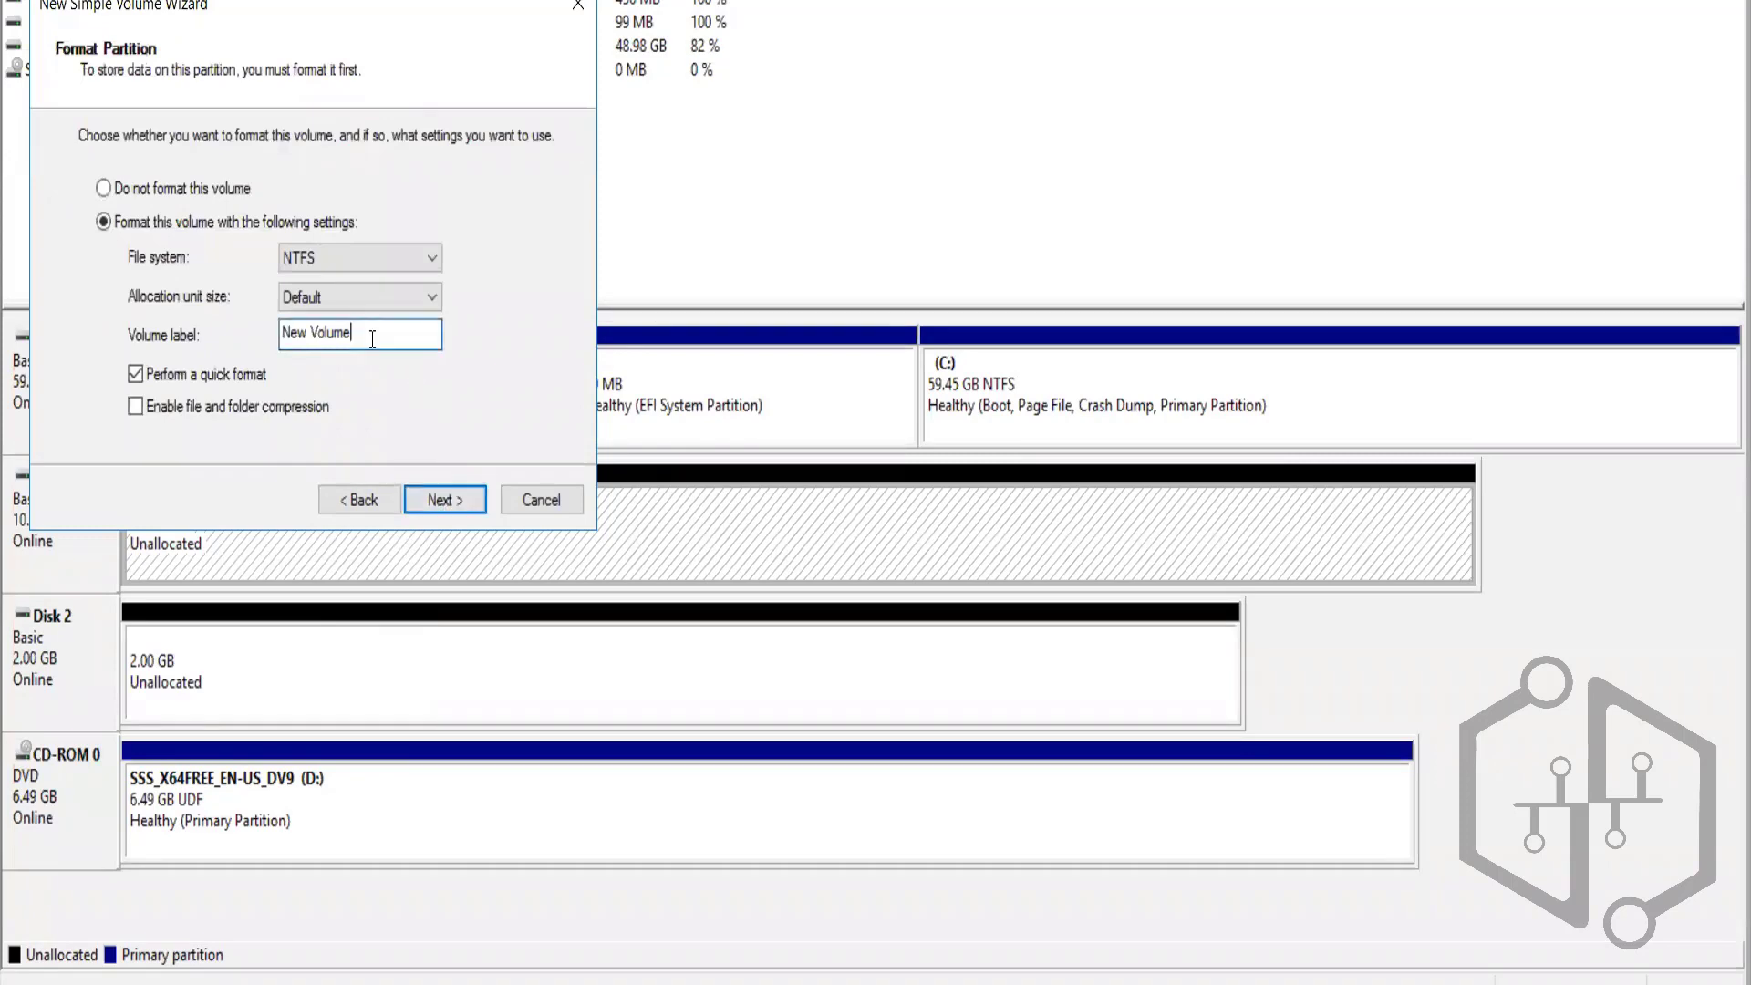
pyautogui.press('BackSpace')
pyautogui.press('BackSpace')
pyautogui.press('BackSpace')
pyautogui.press('BackSpace')
pyautogui.press('BackSpace')
pyautogui.press('BackSpace')
pyautogui.press('BackSpace')
pyautogui.press('BackSpace')
pyautogui.press('BackSpace')
pyautogui.press('BackSpace')
pyautogui.write('Shard')
pyautogui.press('BackSpace')
pyautogui.write('ed')
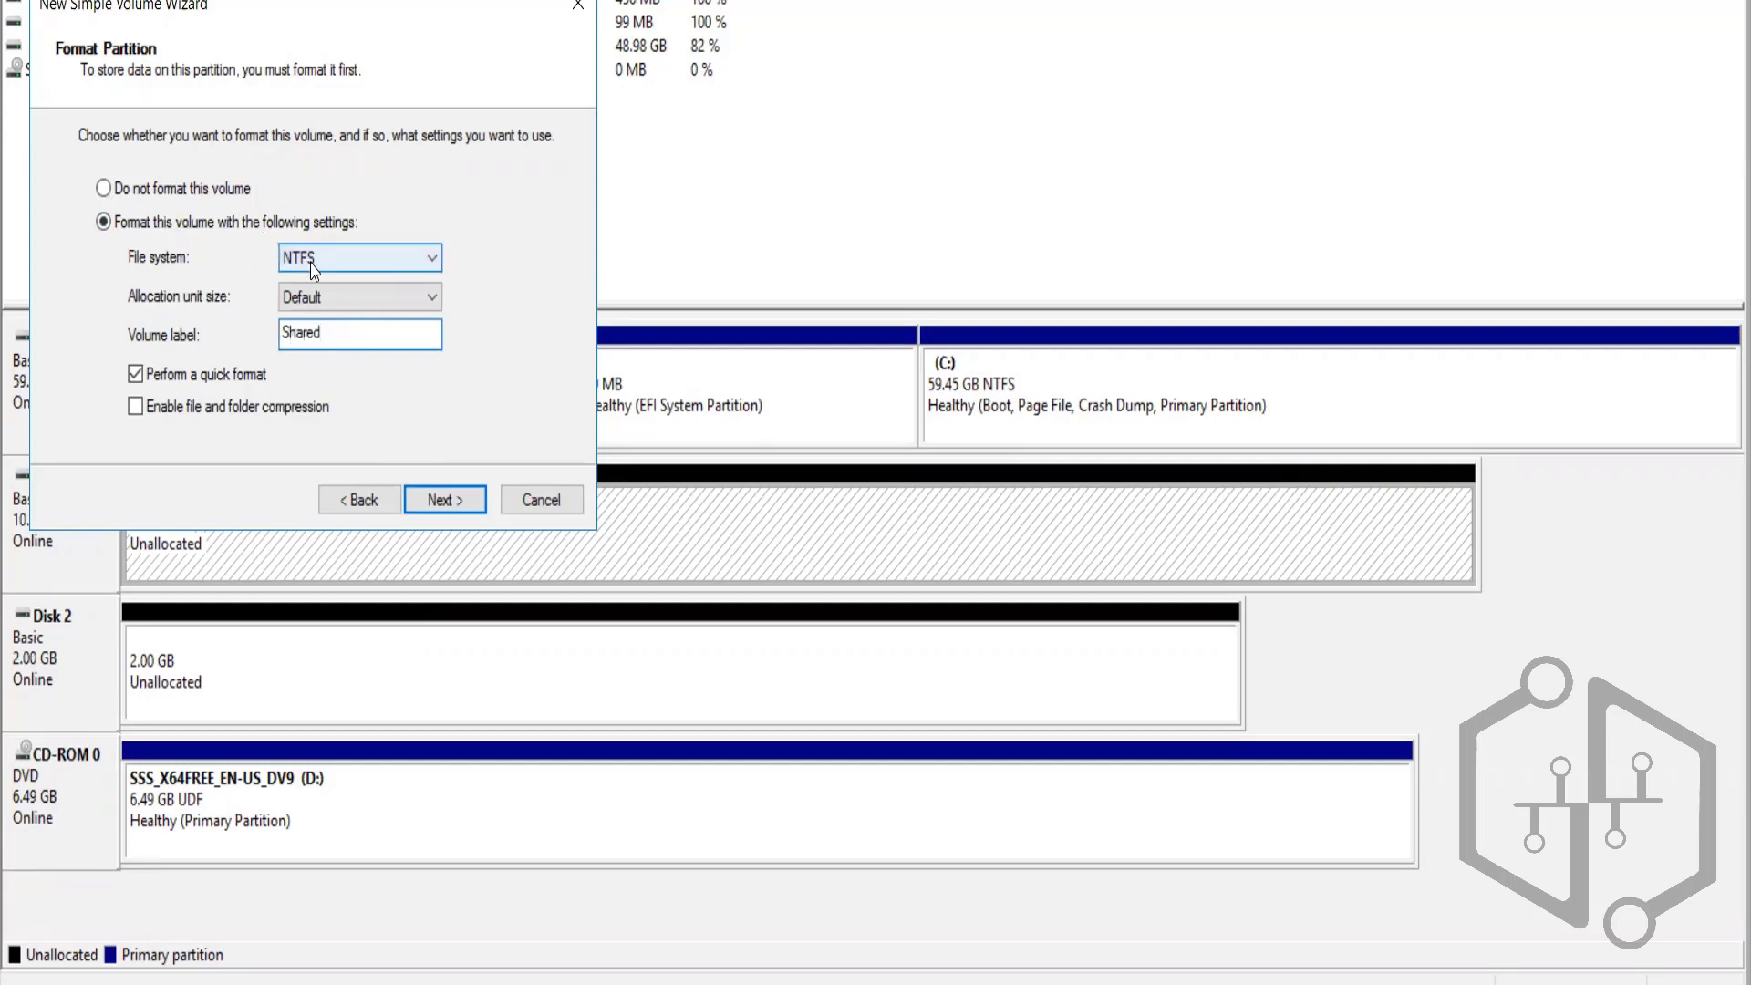
pyautogui.click(441, 504)
pyautogui.click(442, 501)
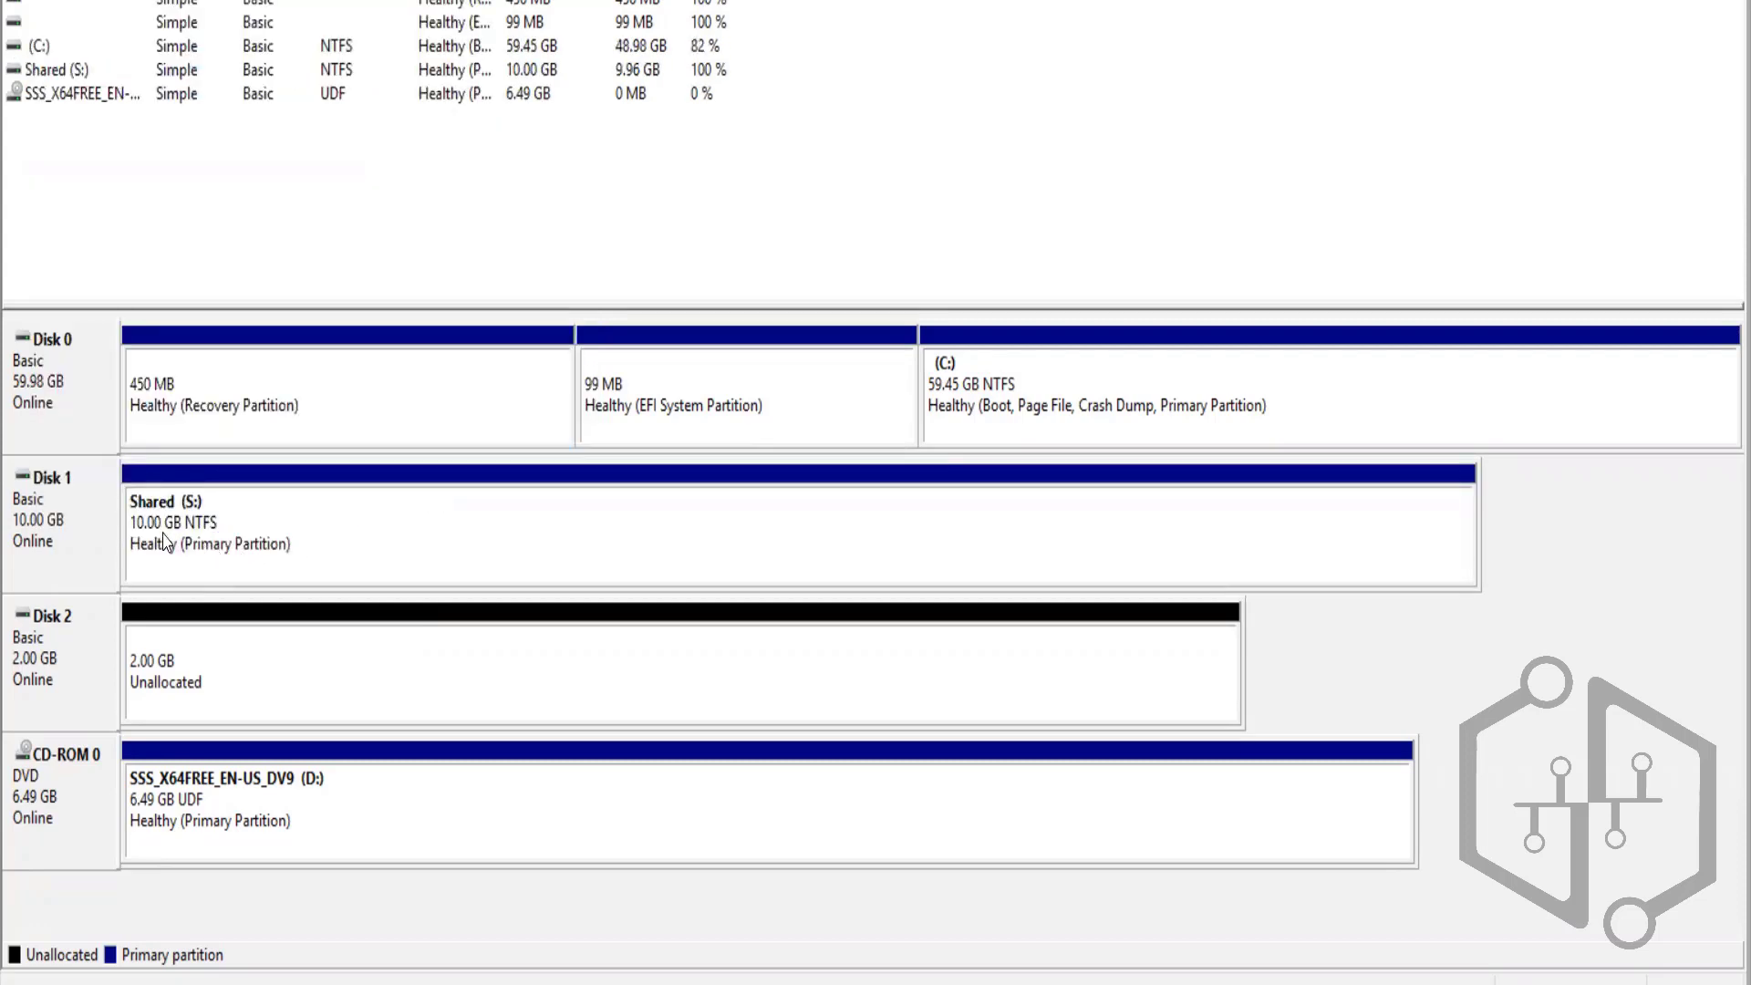
# Start a New Simple Volume on Disk 2 keeping the full 2045 MB and drive letter Q
pyautogui.rightClick(222, 691)
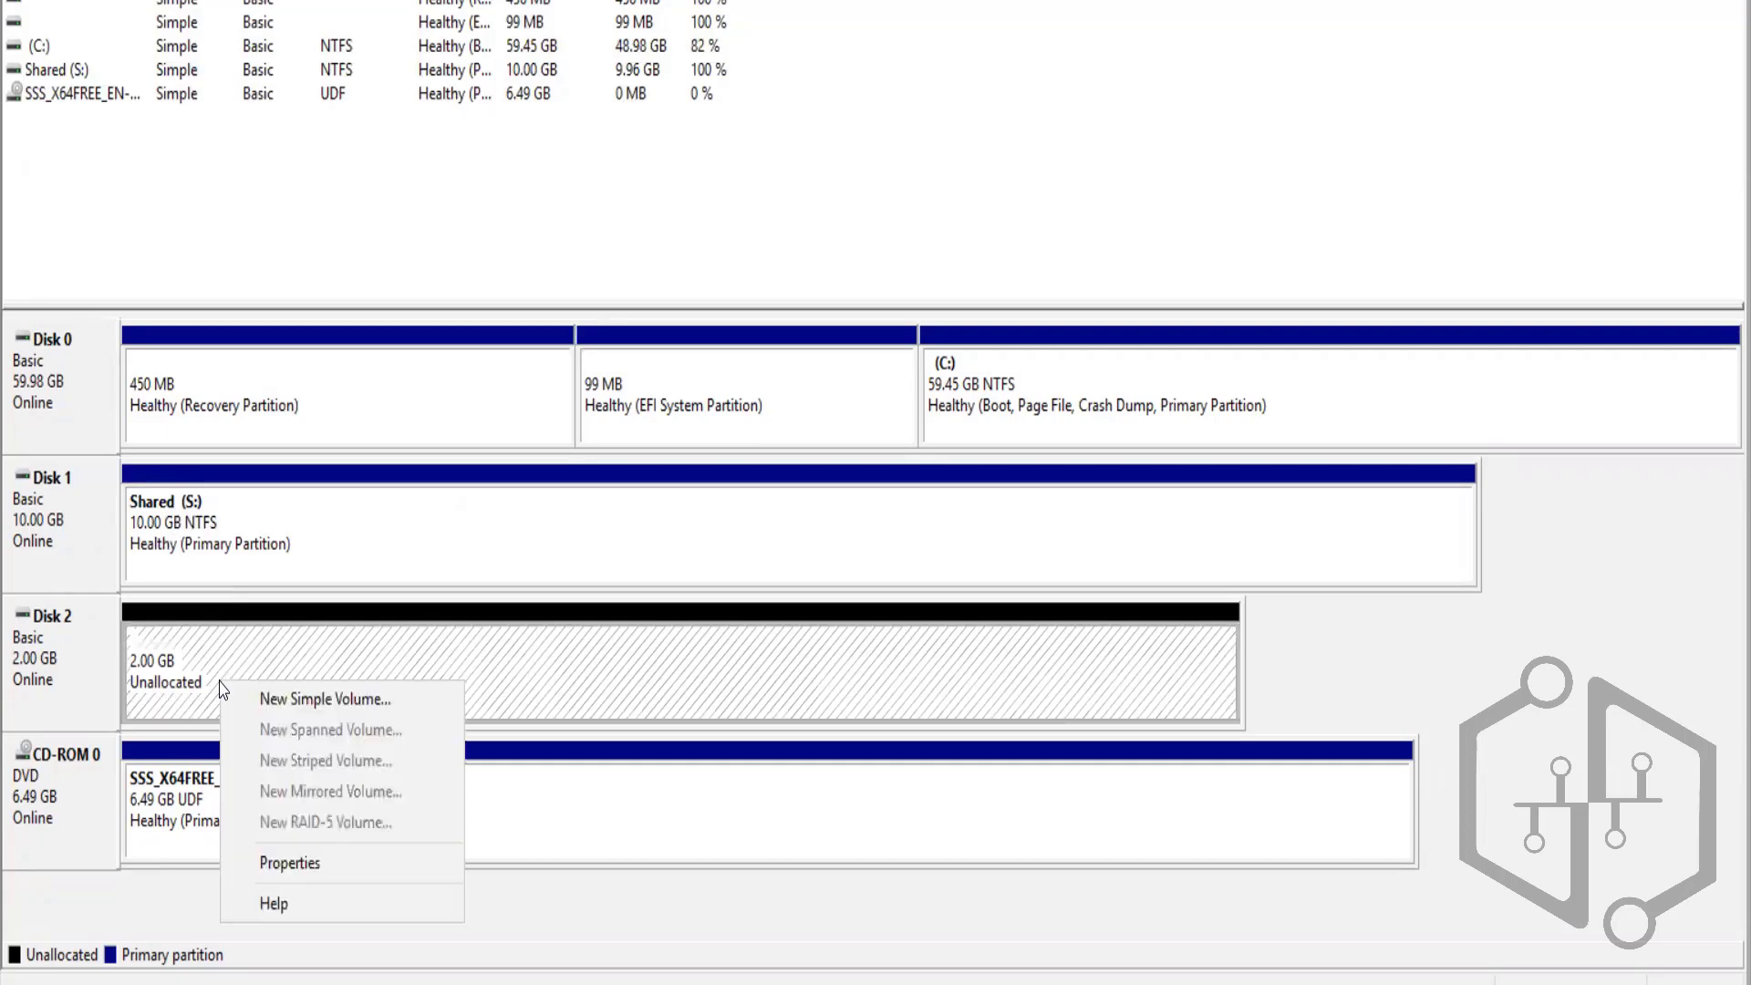
pyautogui.click(310, 716)
pyautogui.click(450, 503)
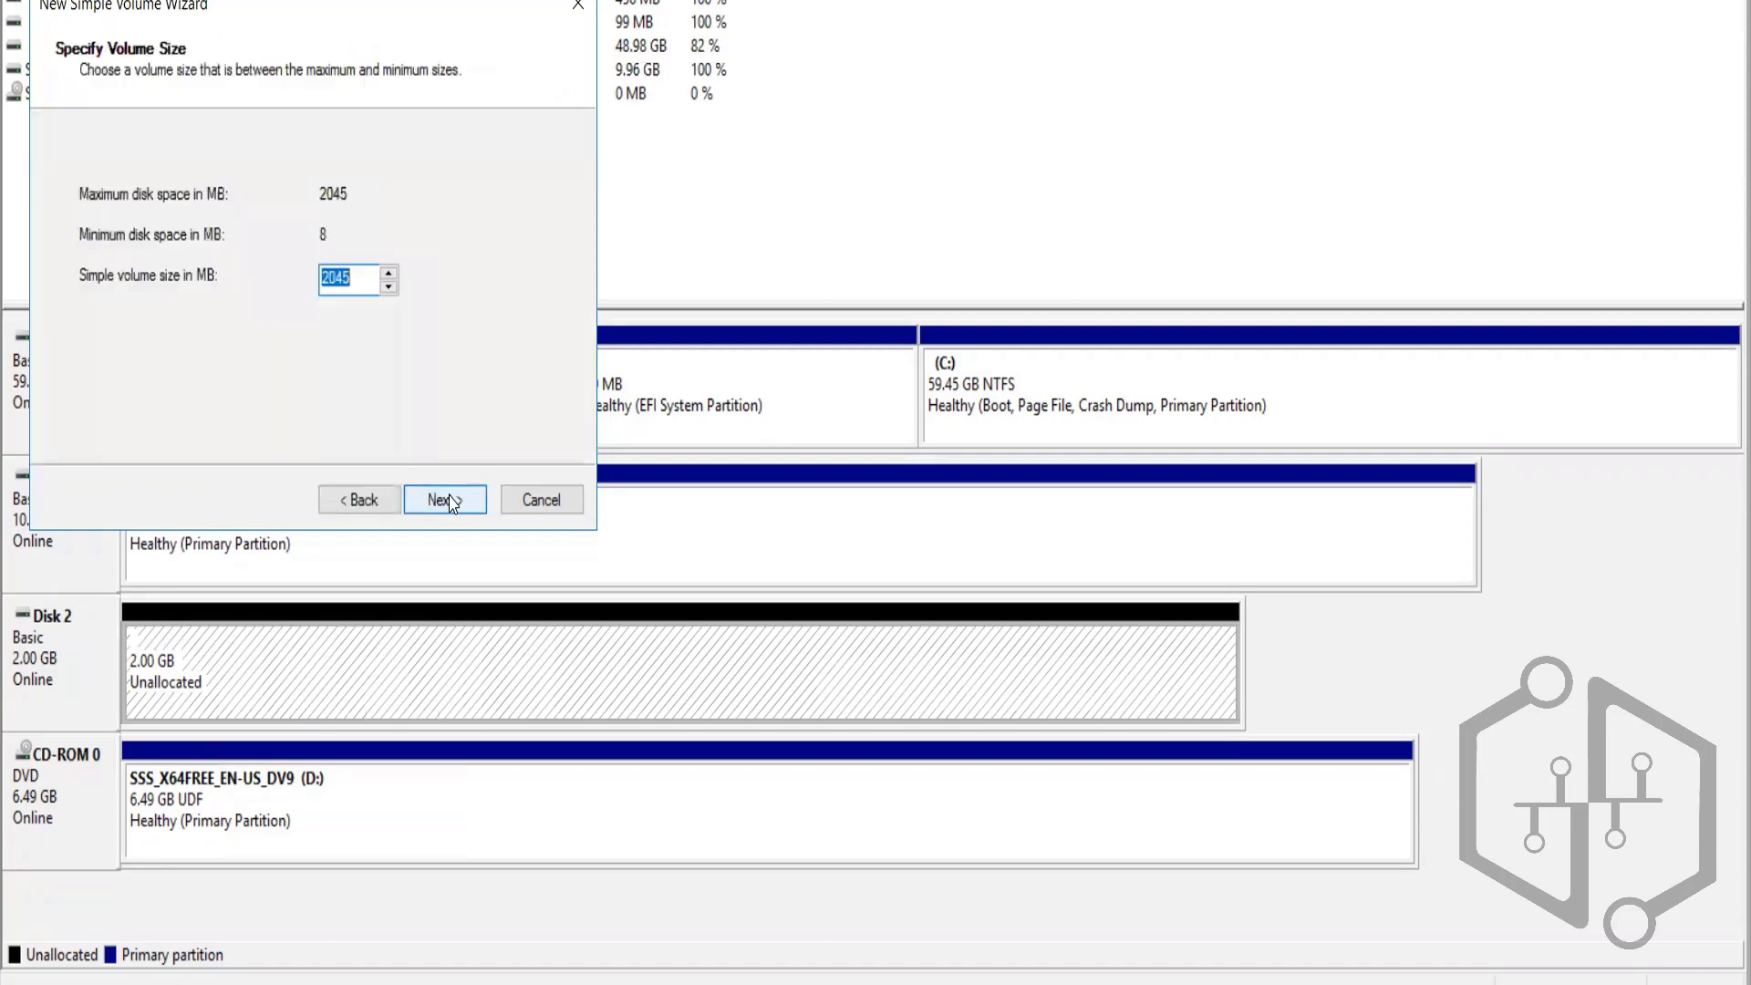
pyautogui.click(442, 498)
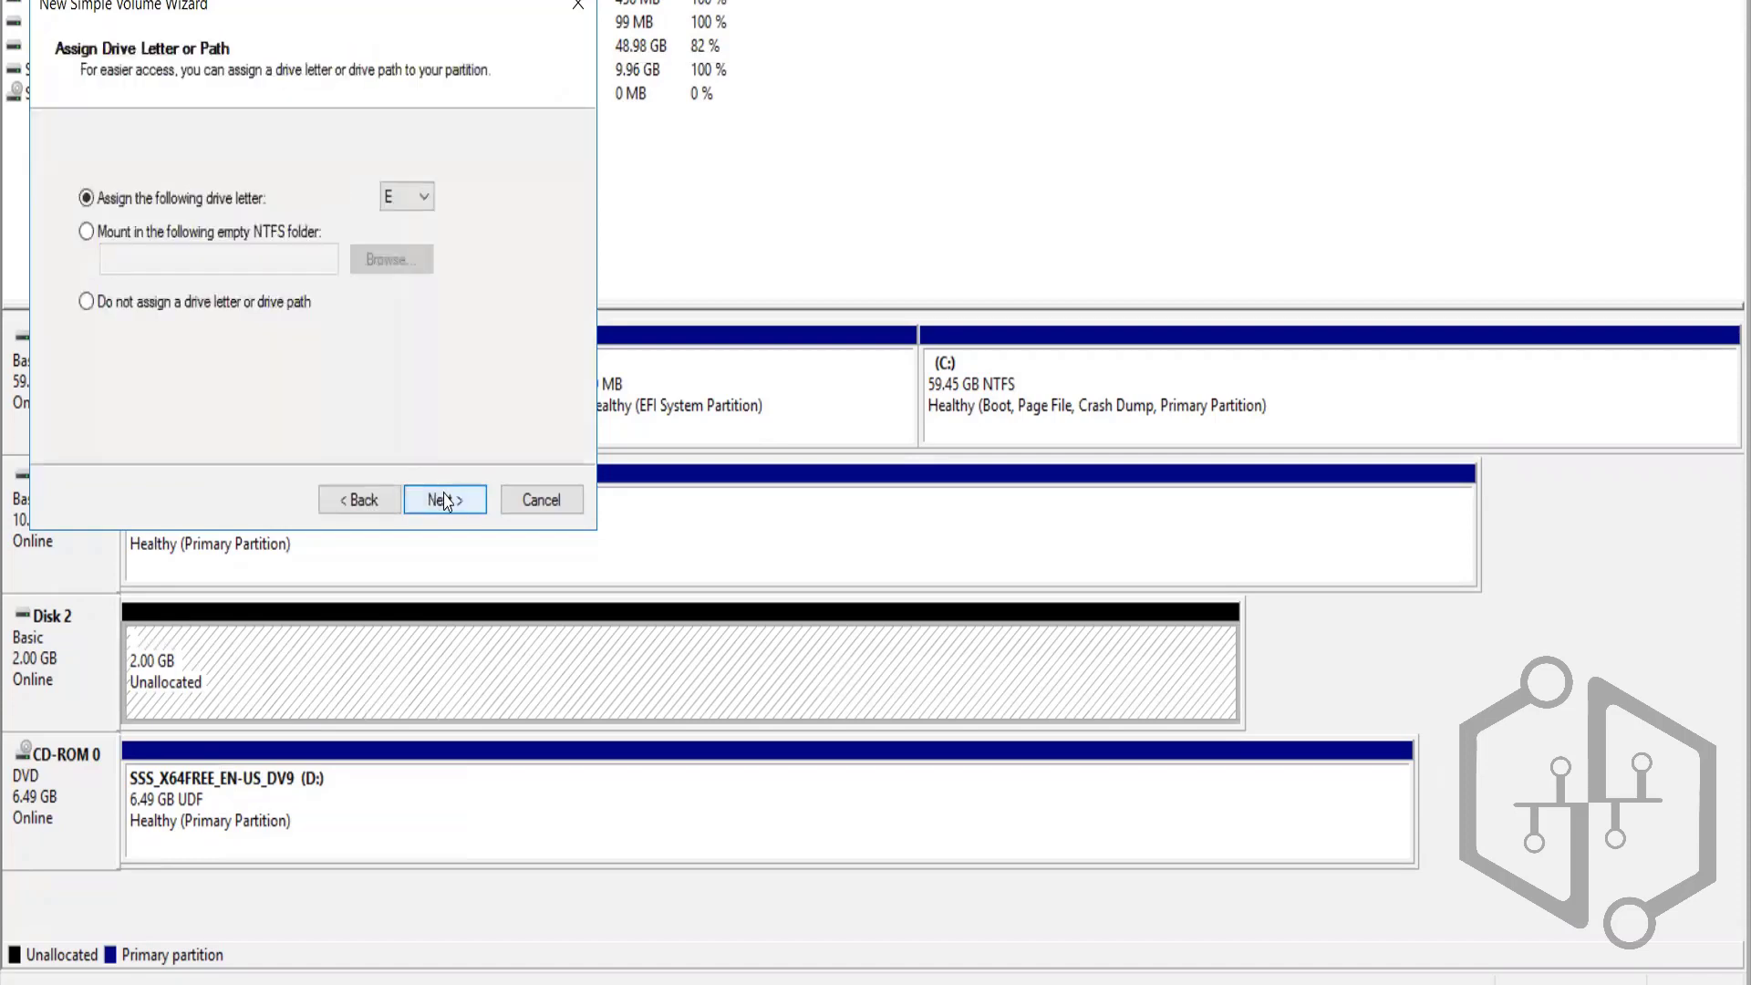
pyautogui.click(425, 199)
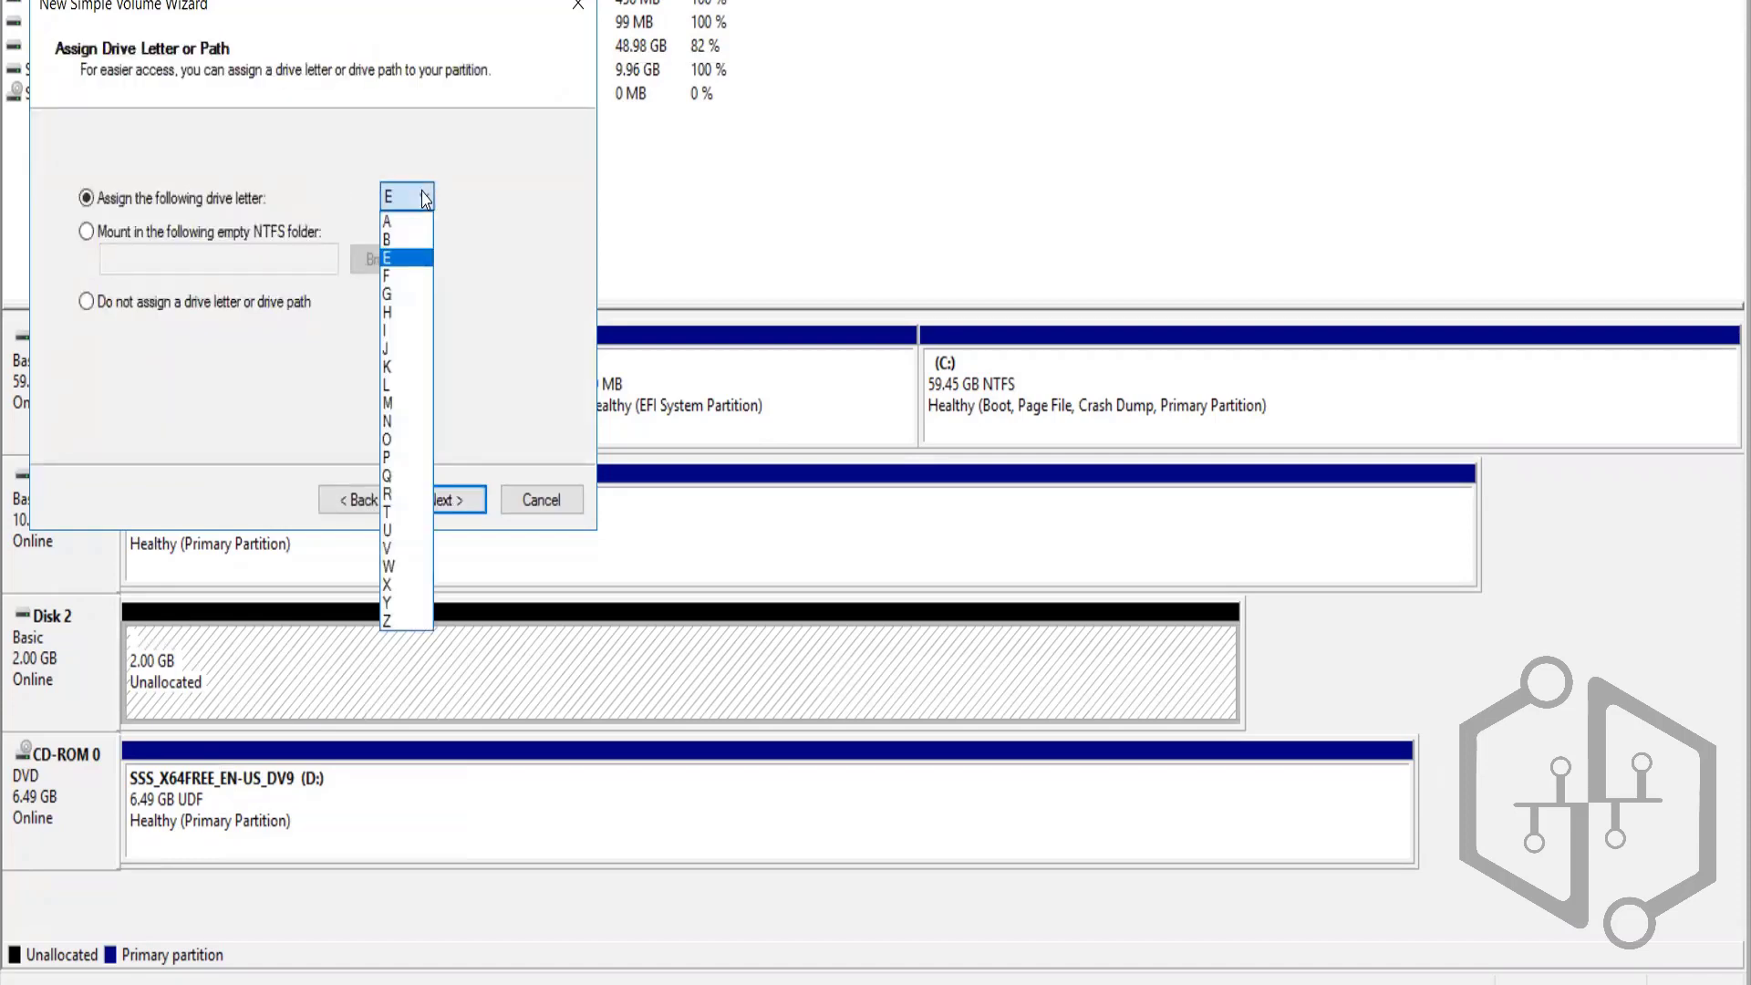
pyautogui.click(392, 475)
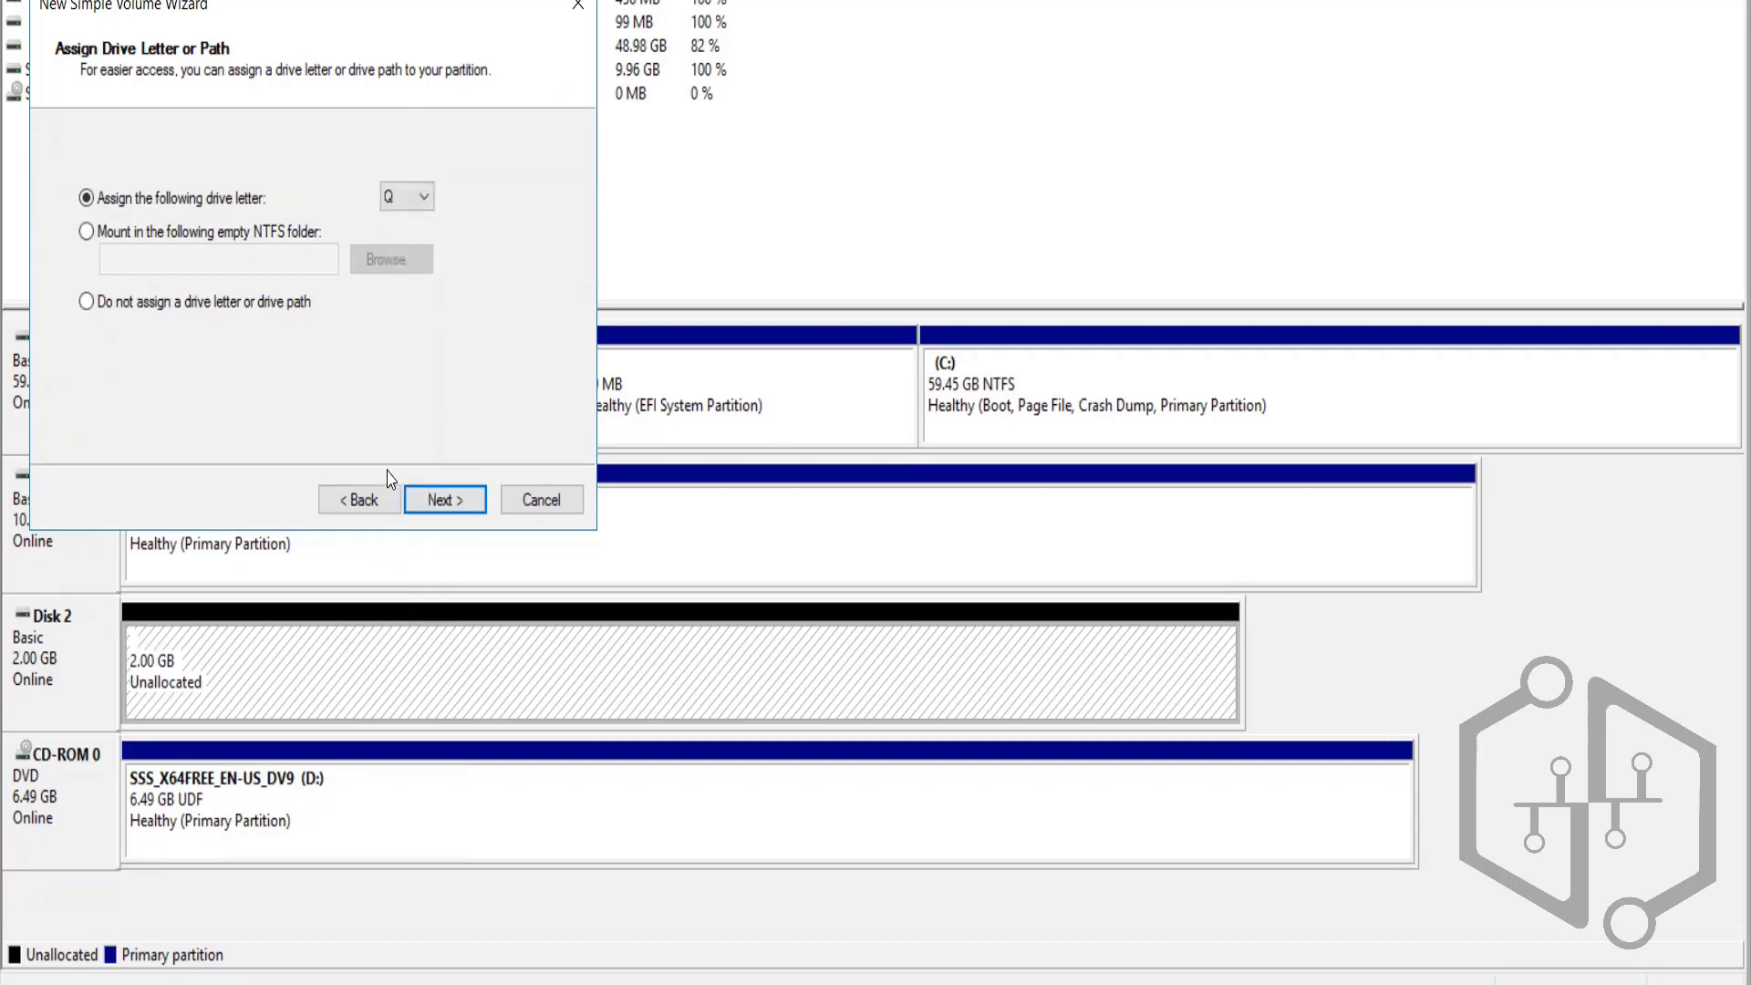
# Format the volume as NTFS labelled 'QUORUM' and finish creating it
pyautogui.click(435, 515)
pyautogui.click(388, 335)
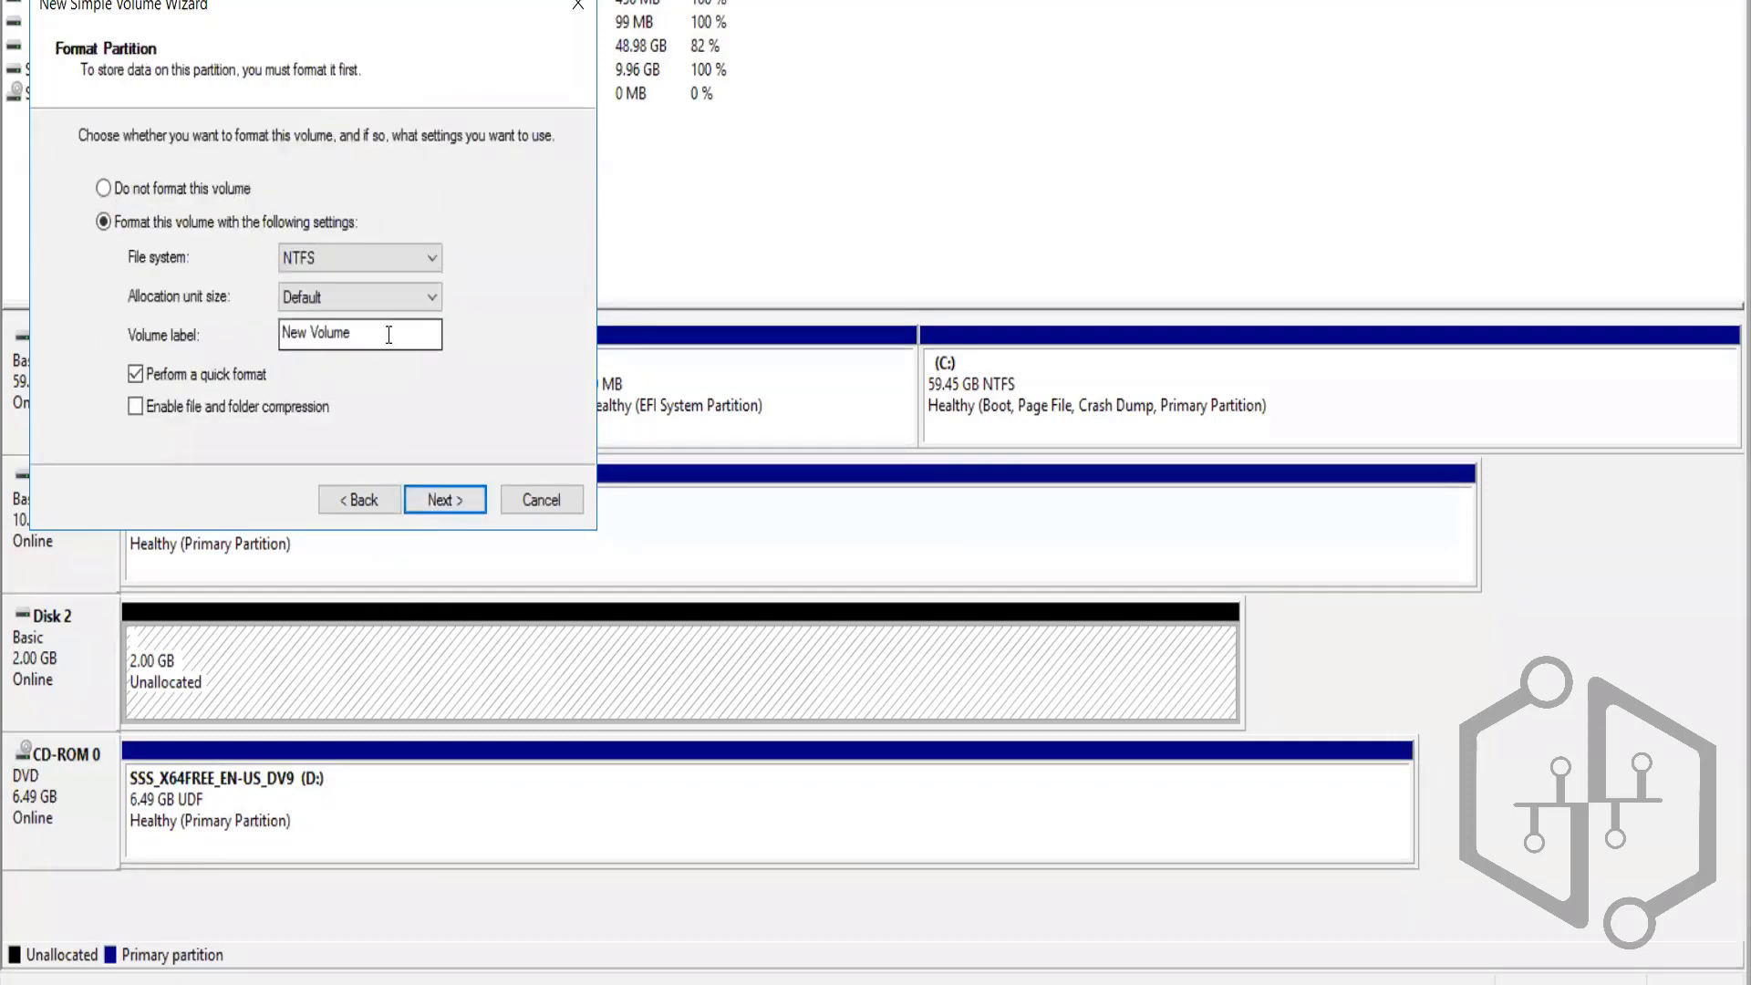
pyautogui.press('BackSpace')
pyautogui.press('BackSpace')
pyautogui.press('BackSpace')
pyautogui.press('BackSpace')
pyautogui.press('BackSpace')
pyautogui.press('BackSpace')
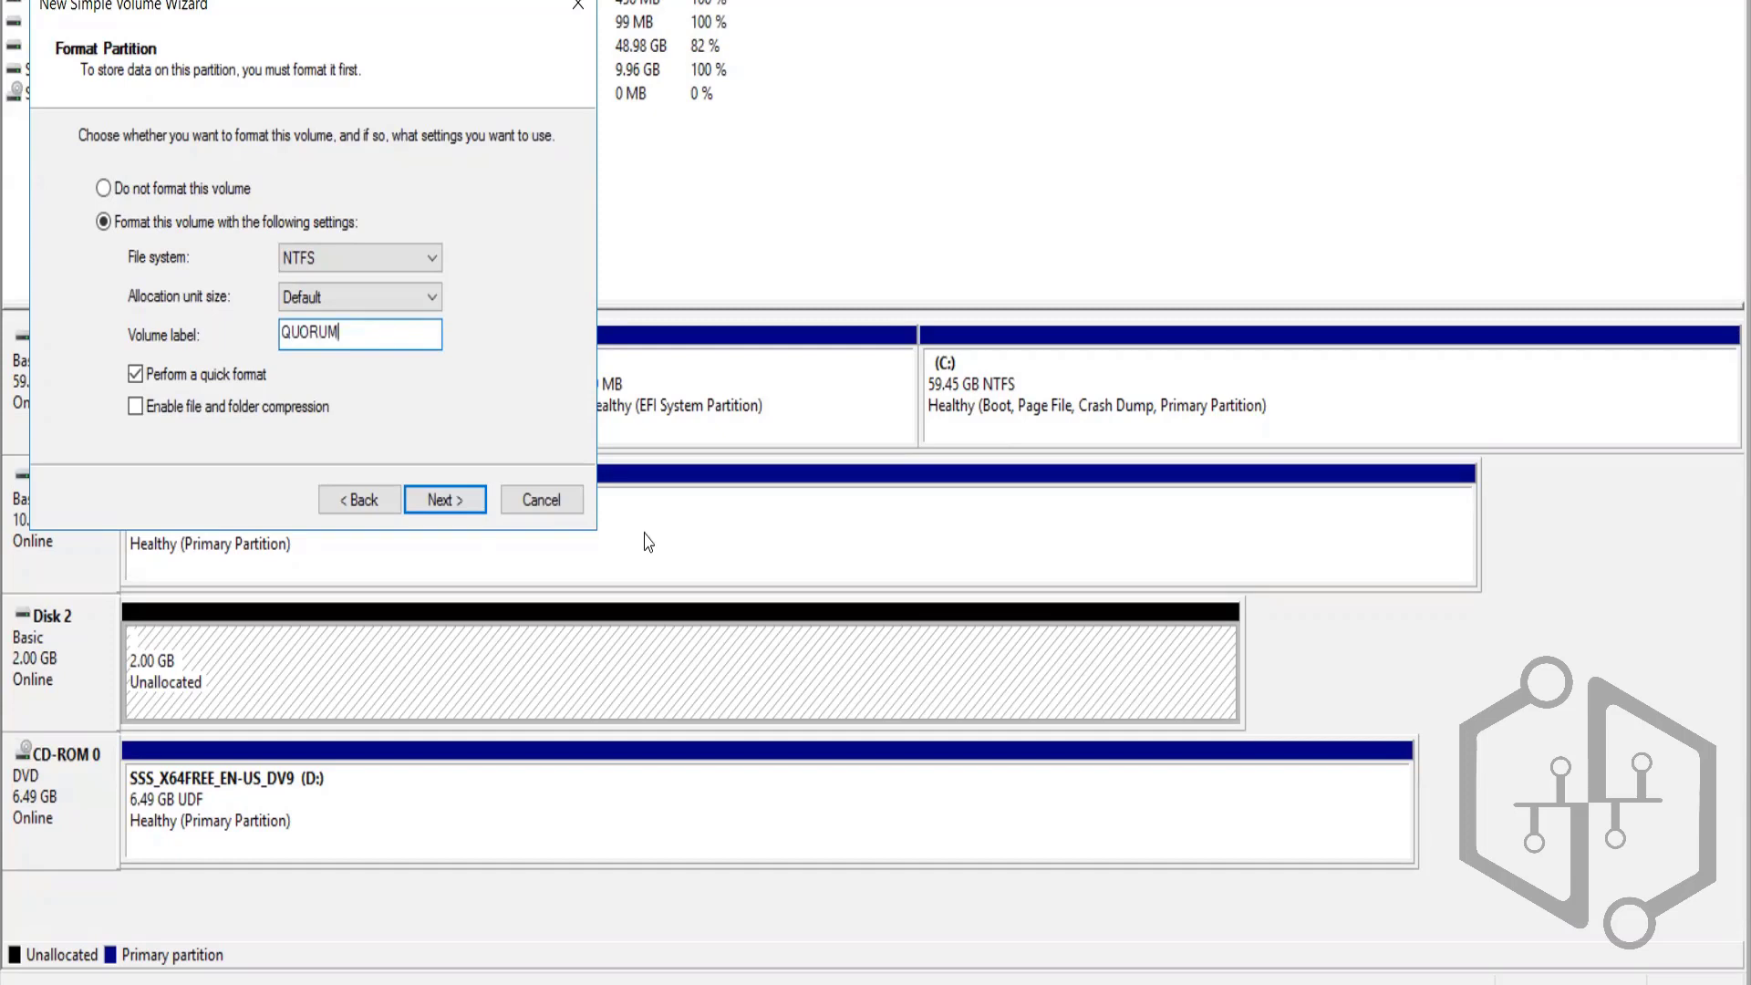
pyautogui.click(444, 500)
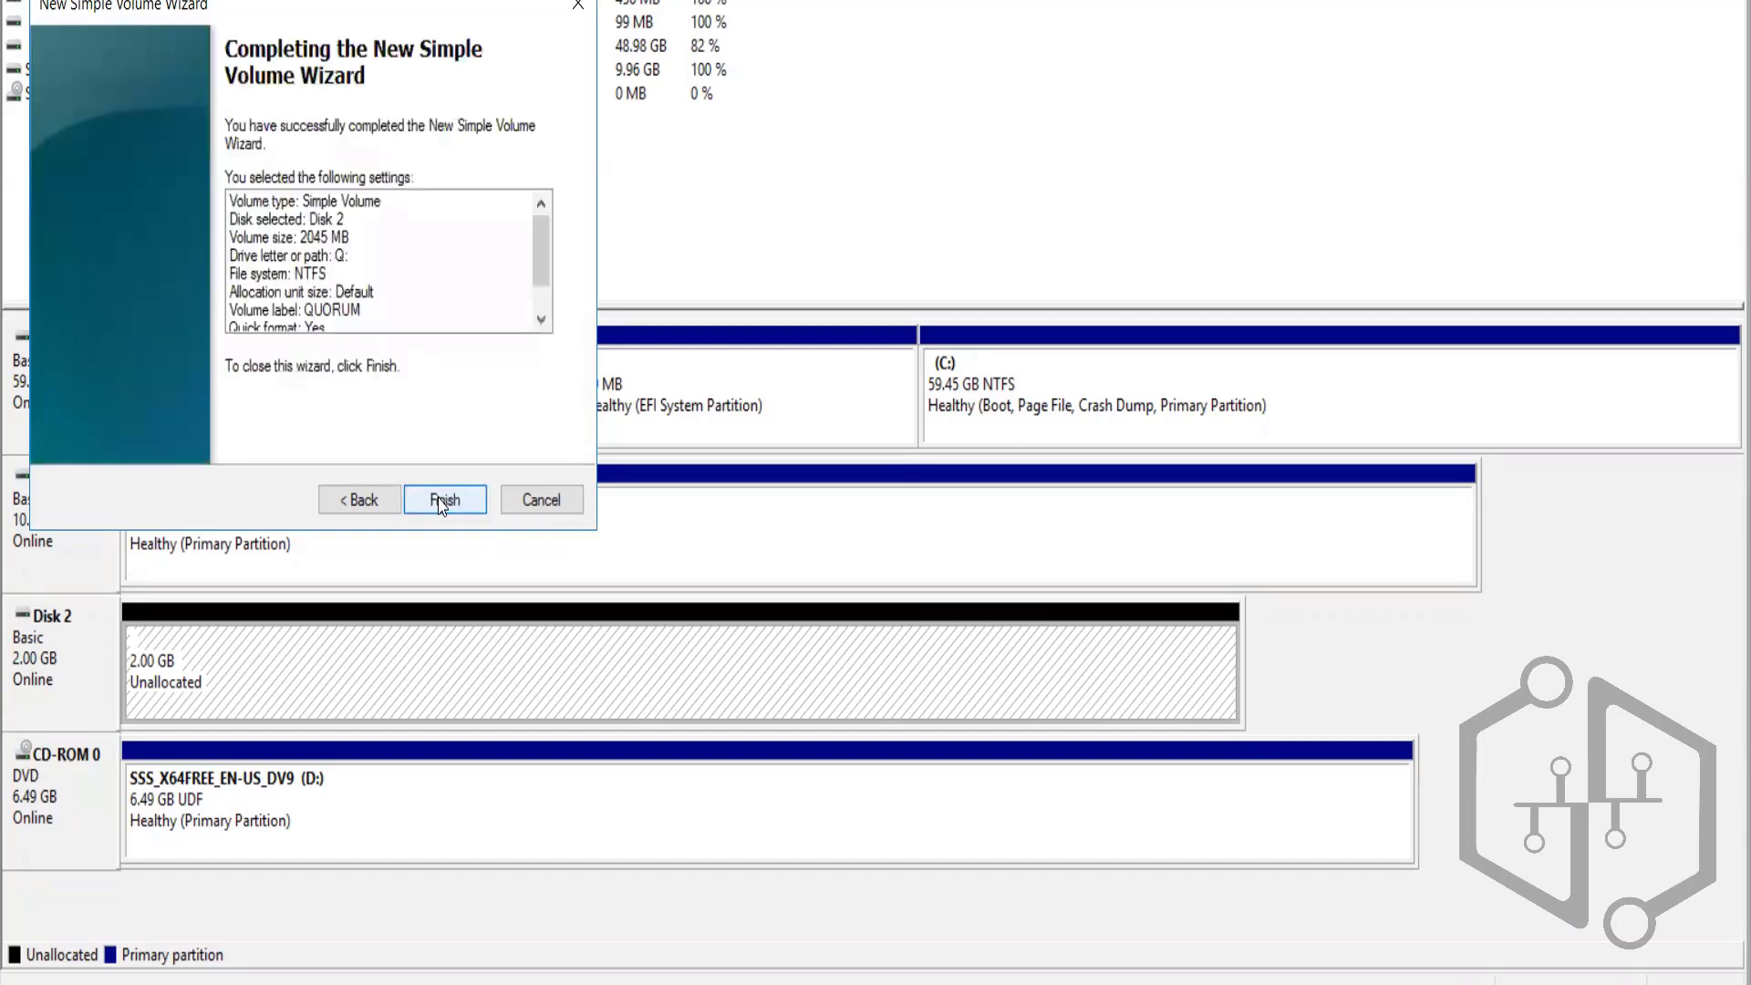
pyautogui.click(443, 499)
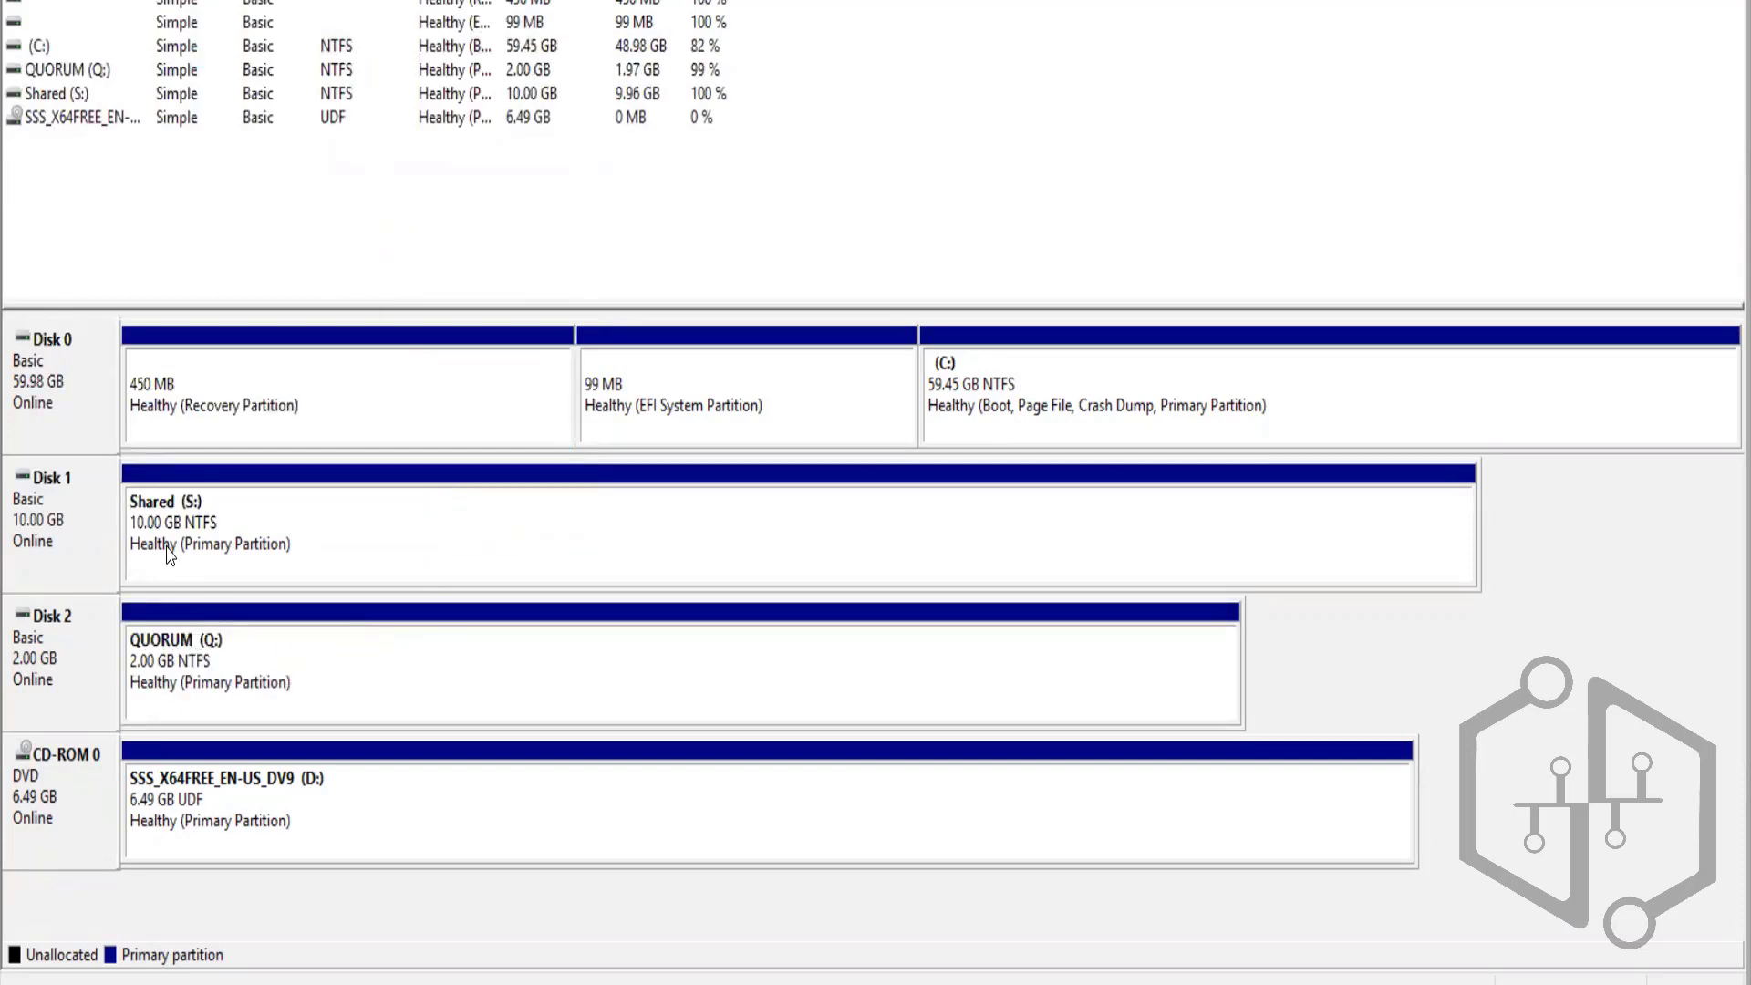
# Check in File Explorer's This PC that the Shared (S:) and QUORUM (Q:) drives appear
pyautogui.rightClick(63, 490)
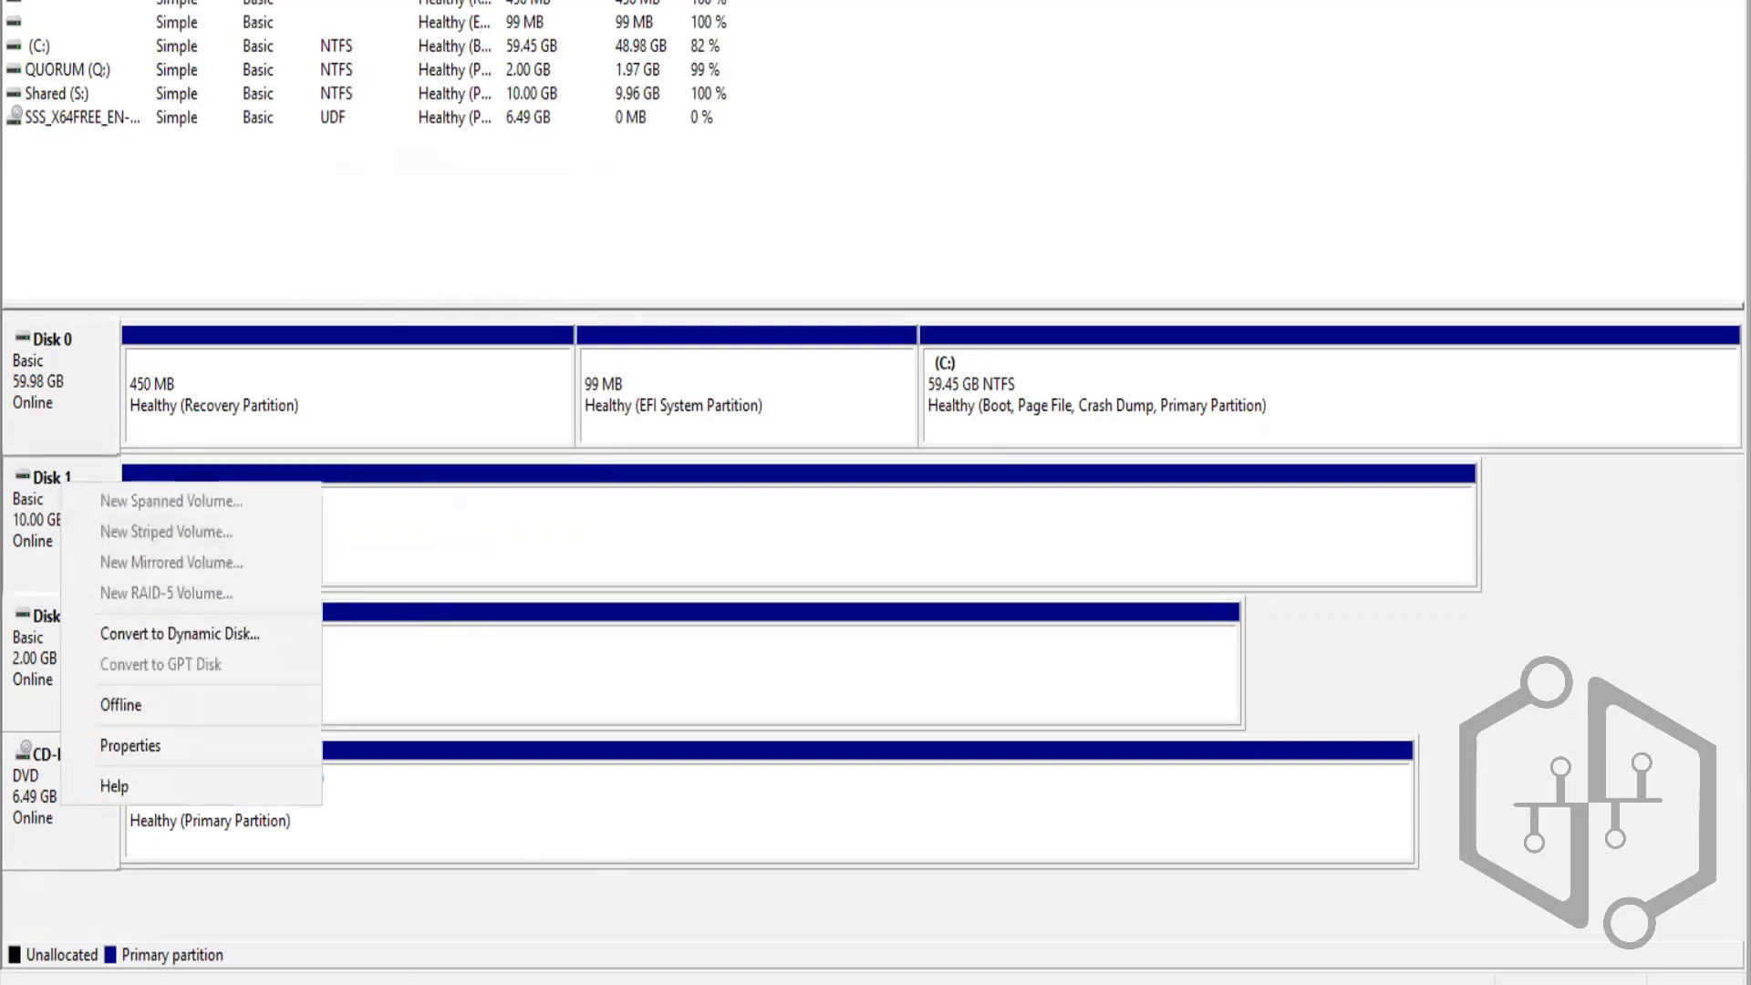
pyautogui.press('super+e')
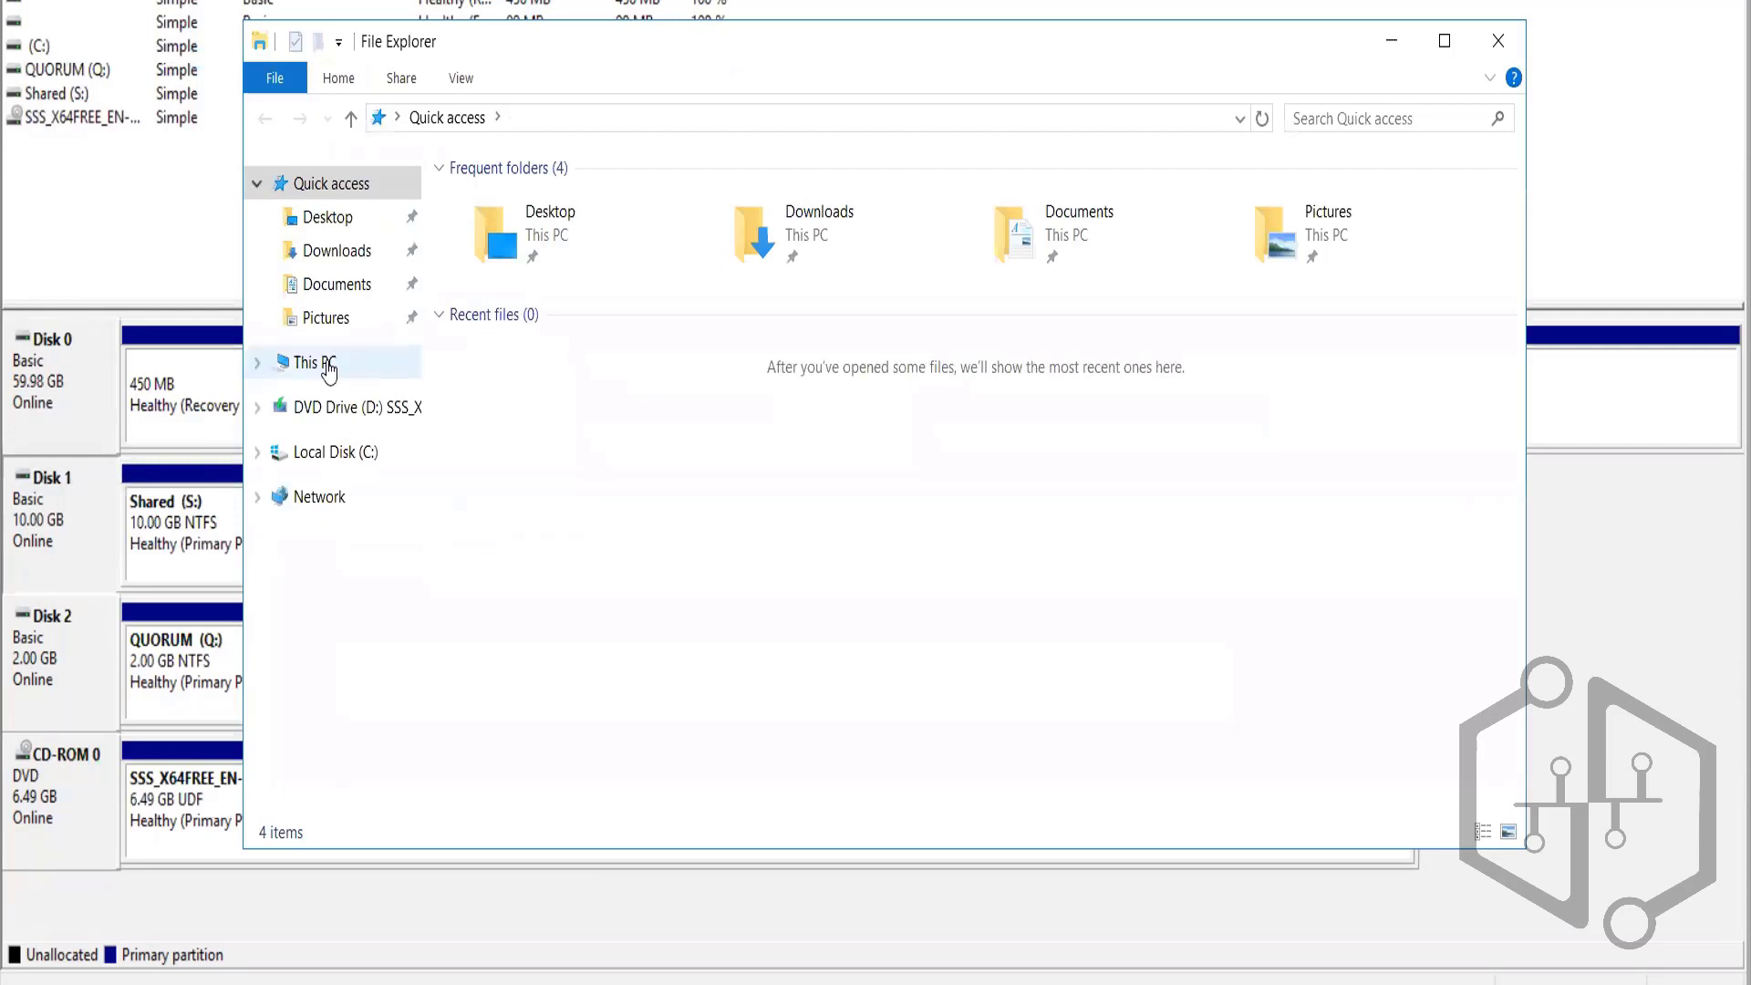
pyautogui.click(328, 365)
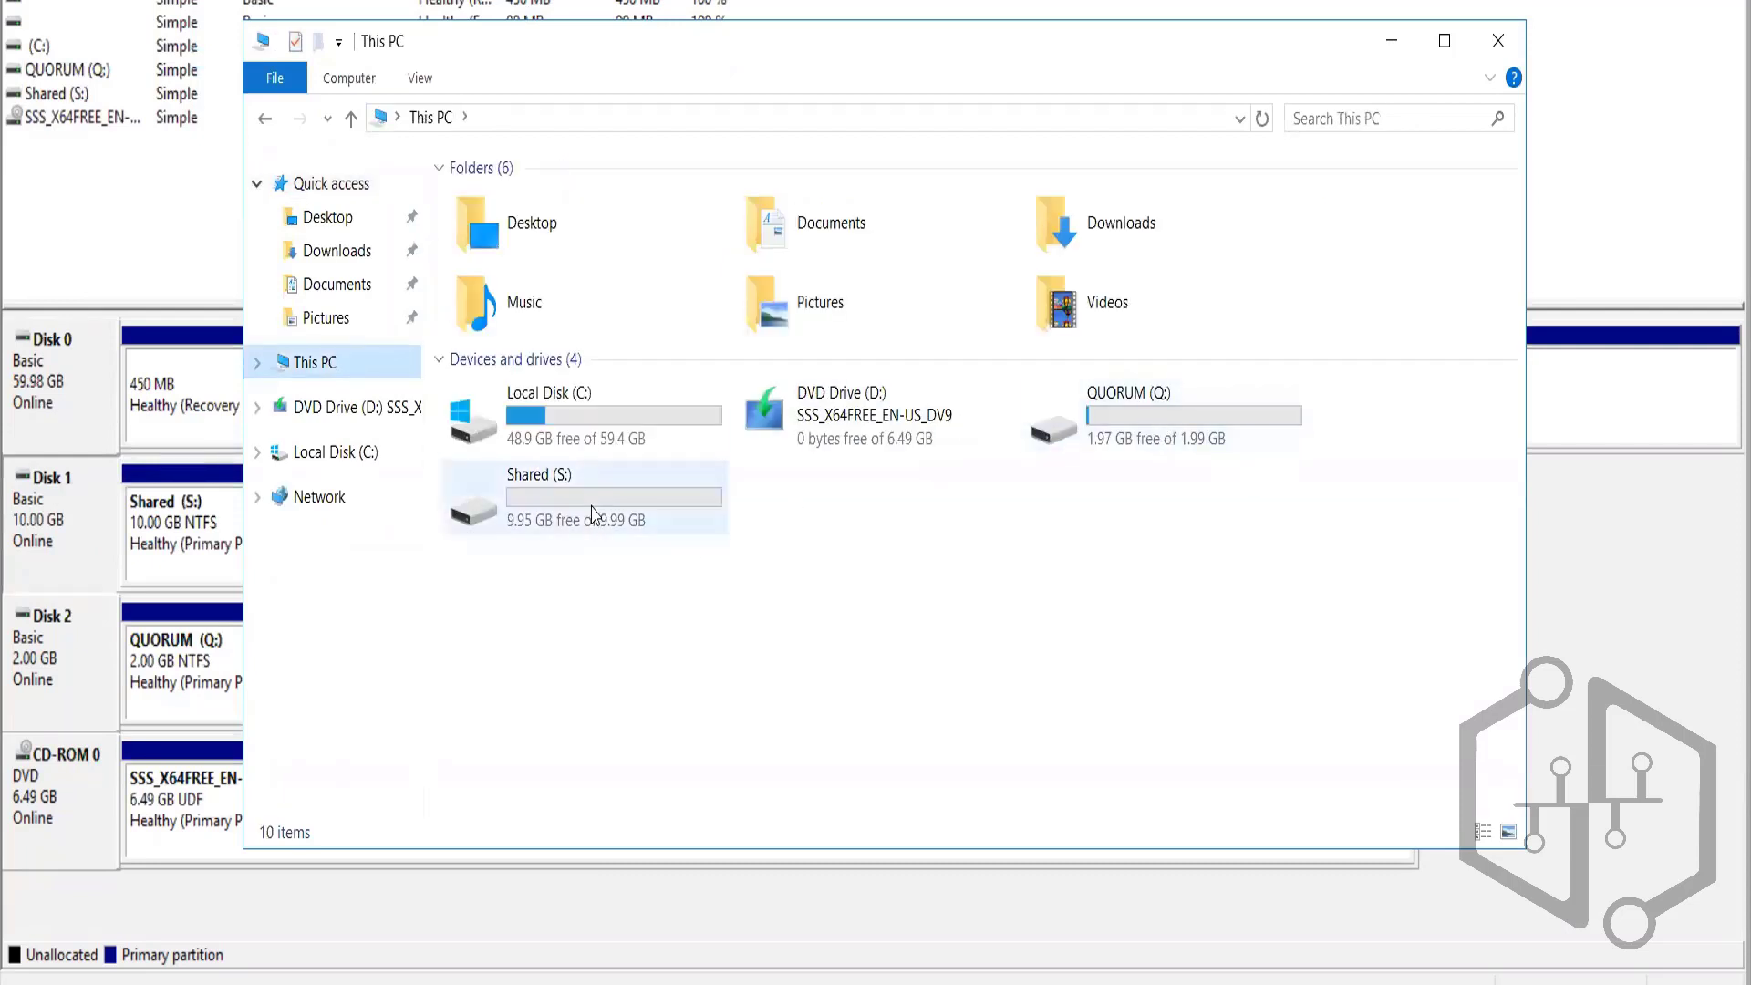
pyautogui.click(1497, 40)
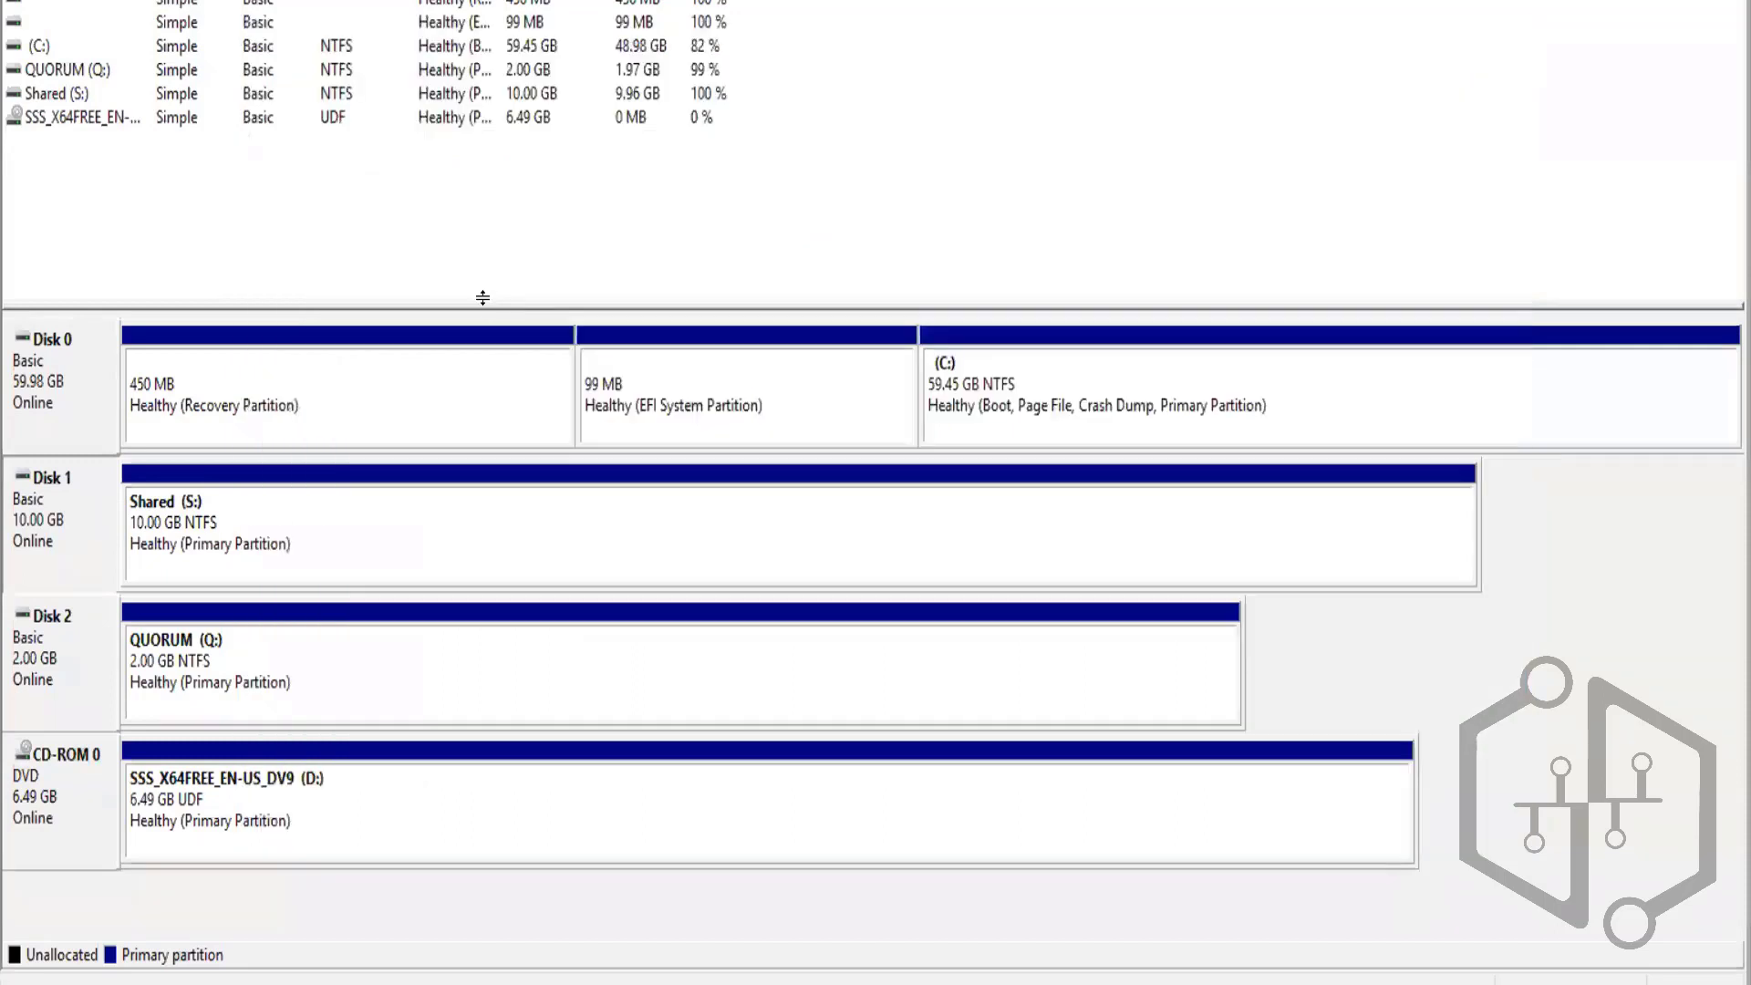
# Take Disk 1 and Disk 2 offline in Disk Management
pyautogui.rightClick(21, 528)
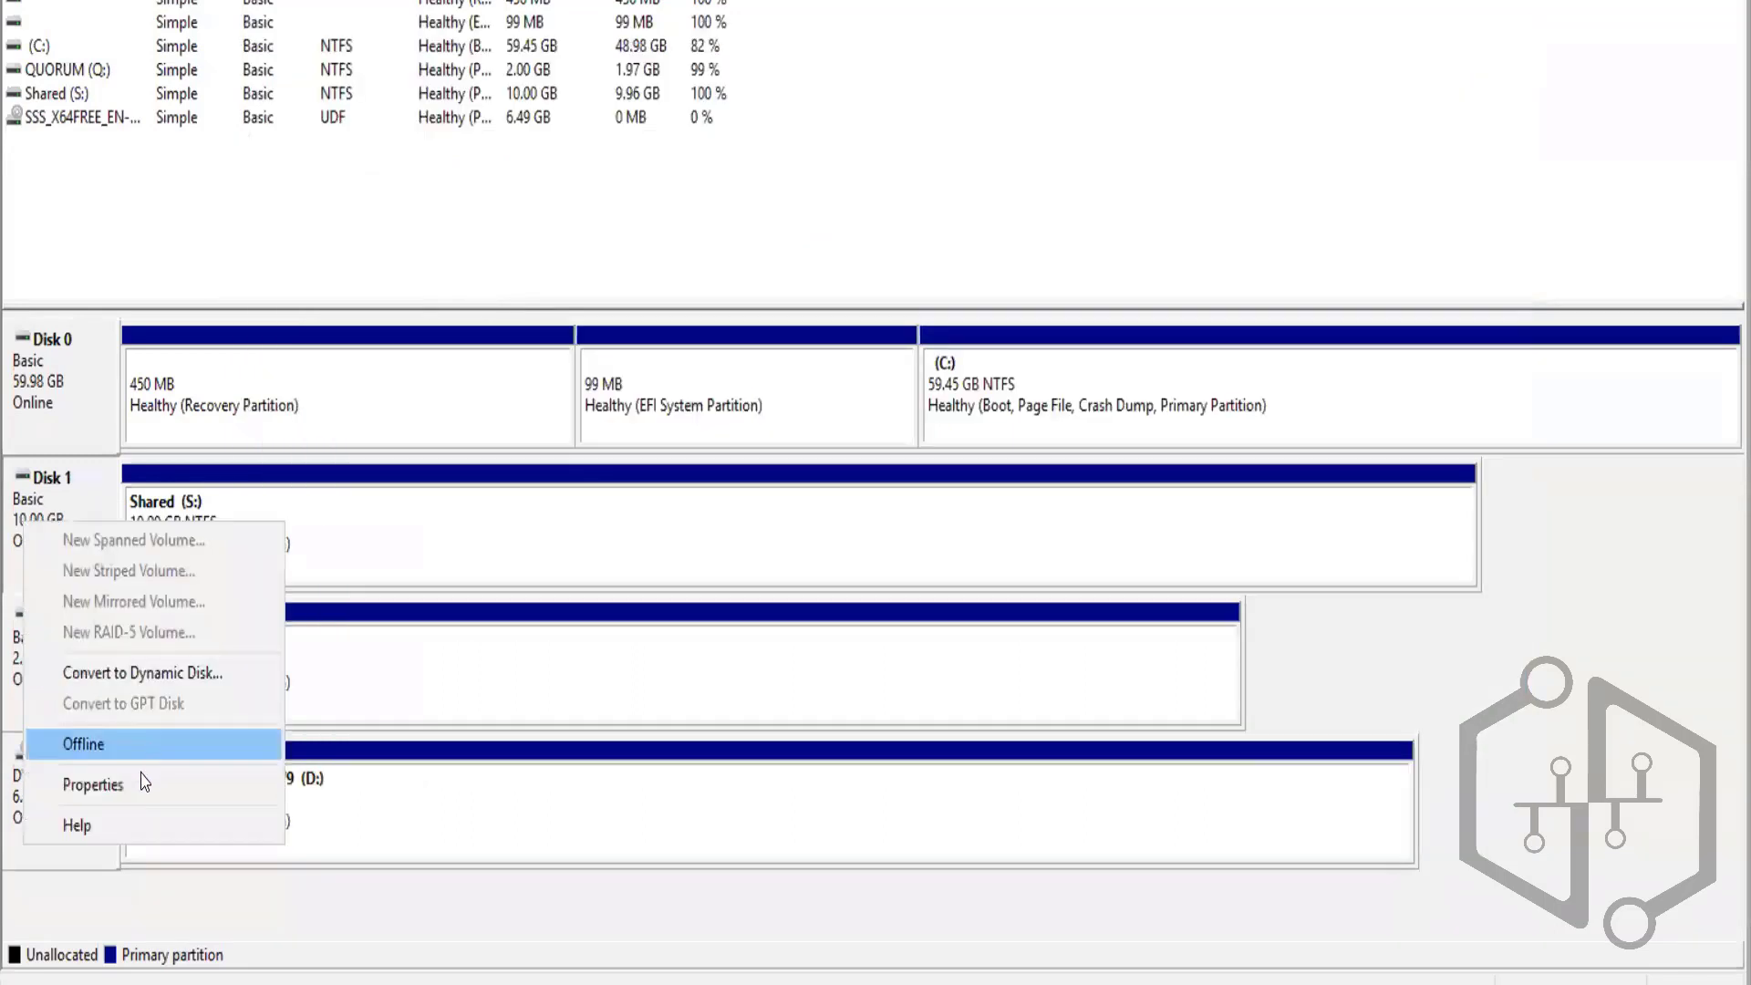
pyautogui.click(119, 749)
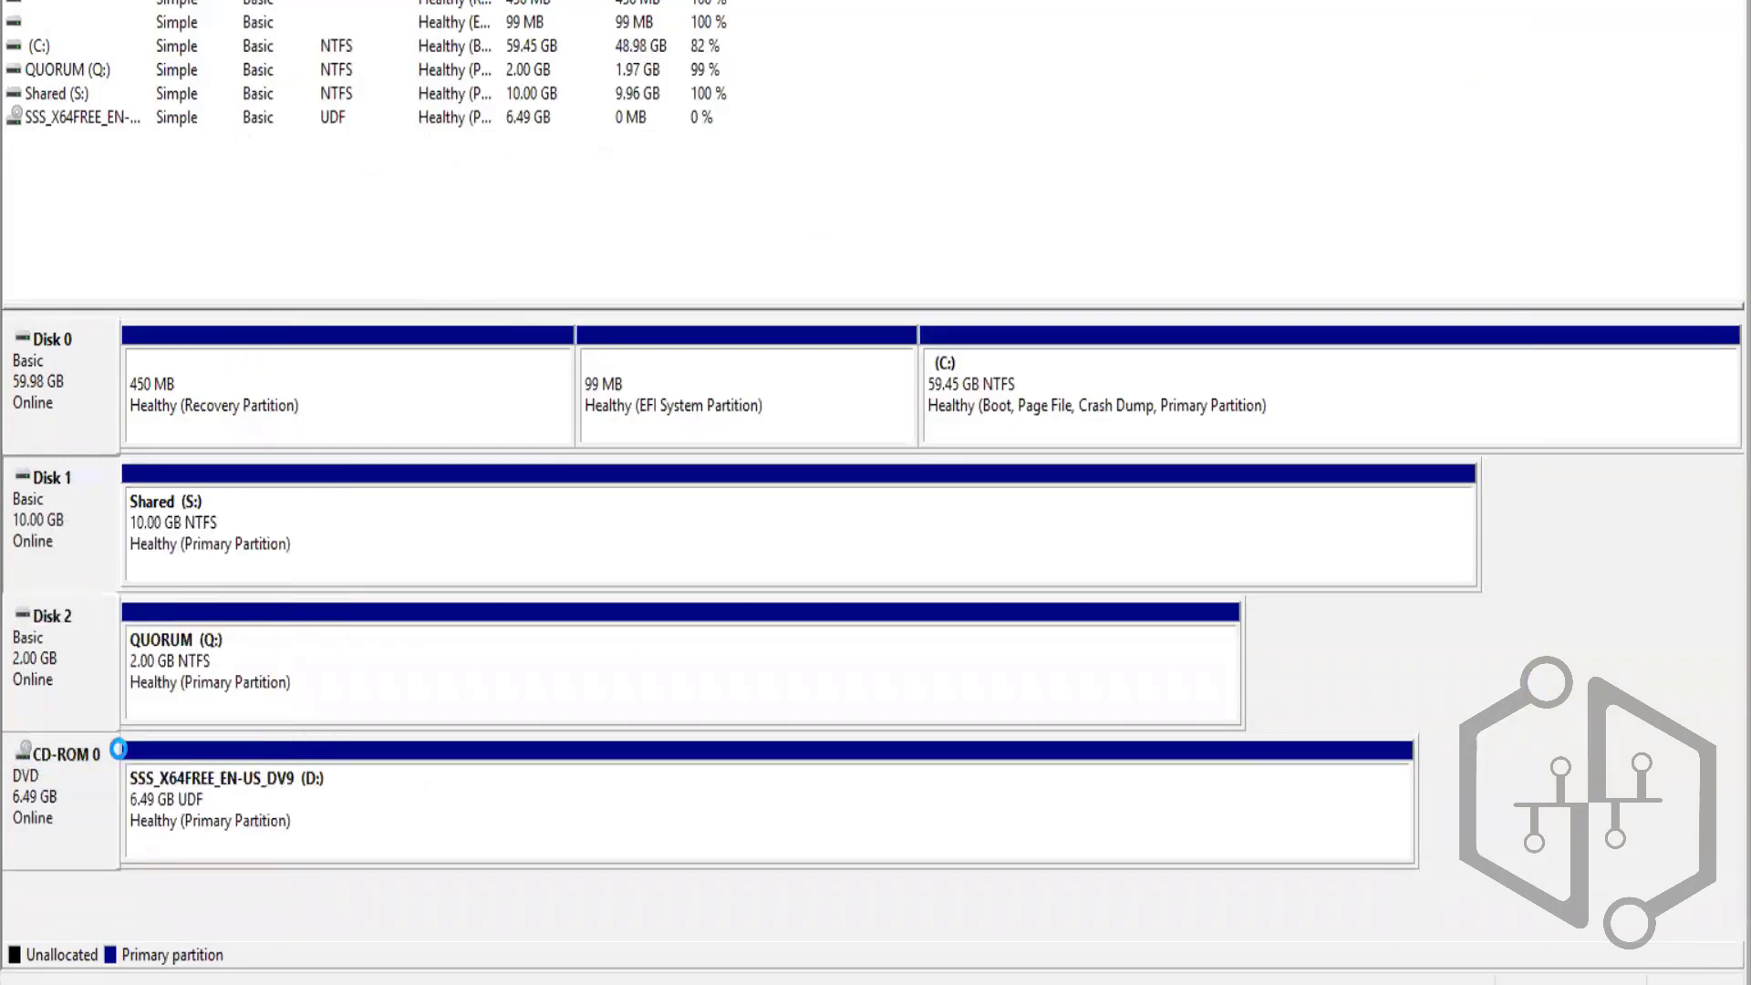
pyautogui.rightClick(72, 689)
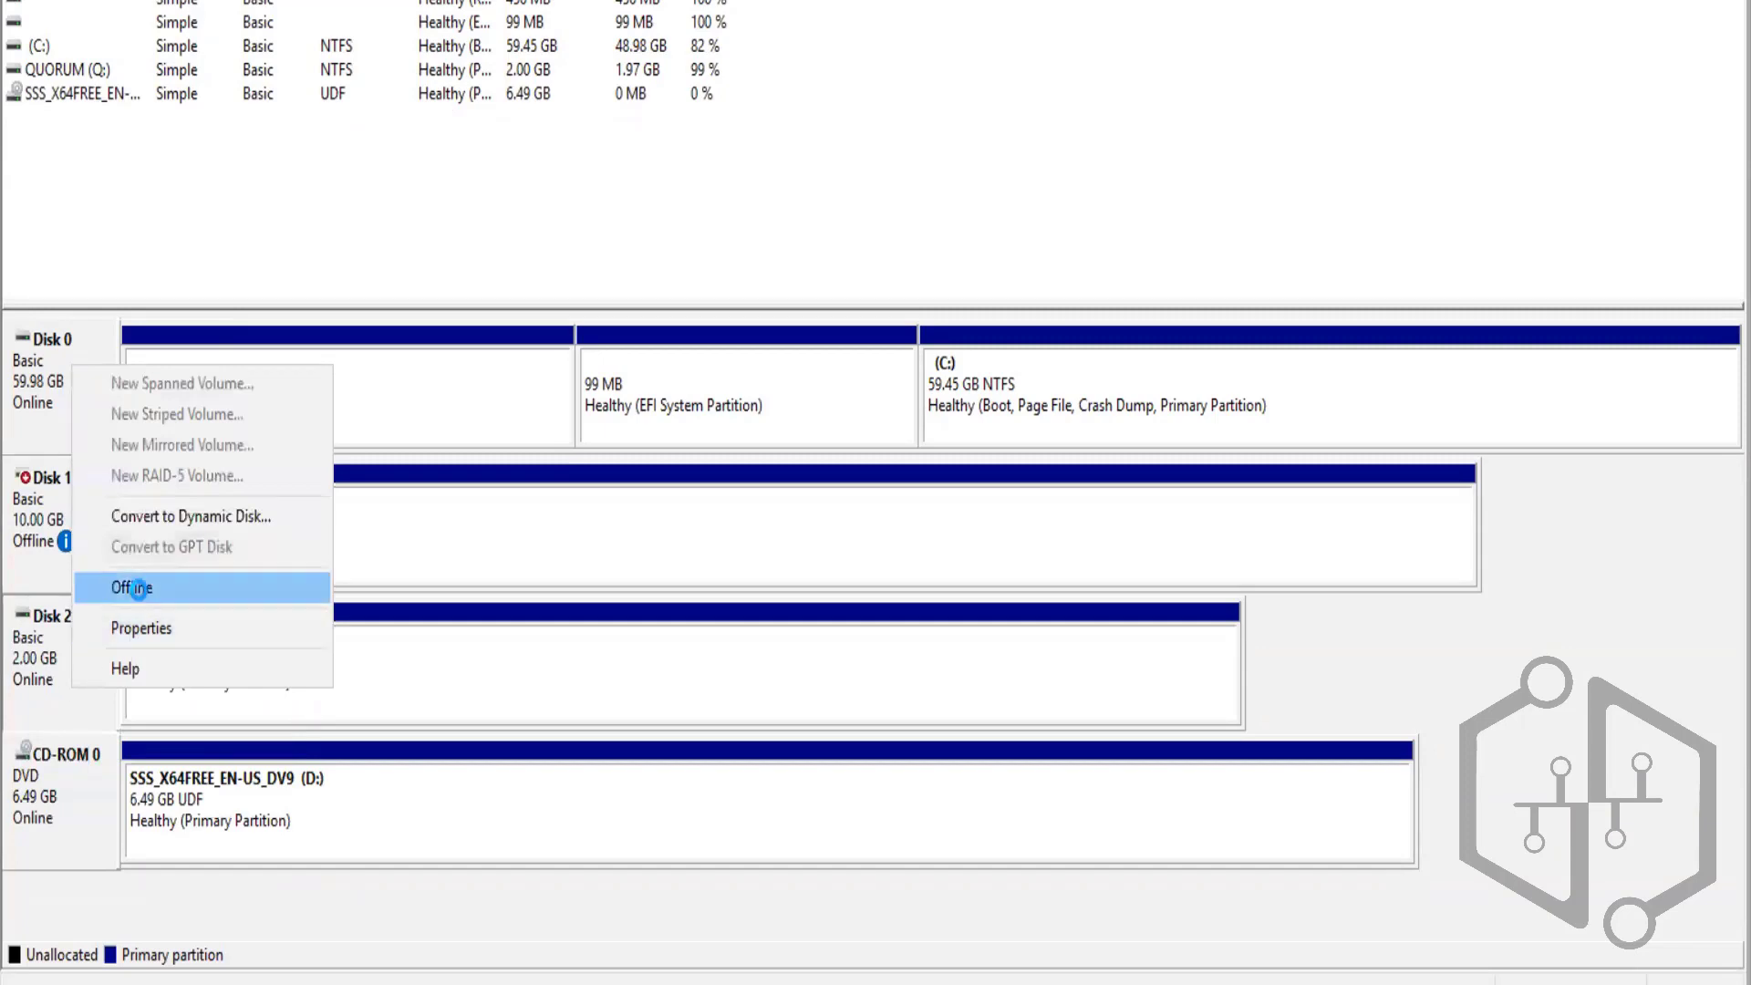
pyautogui.click(132, 588)
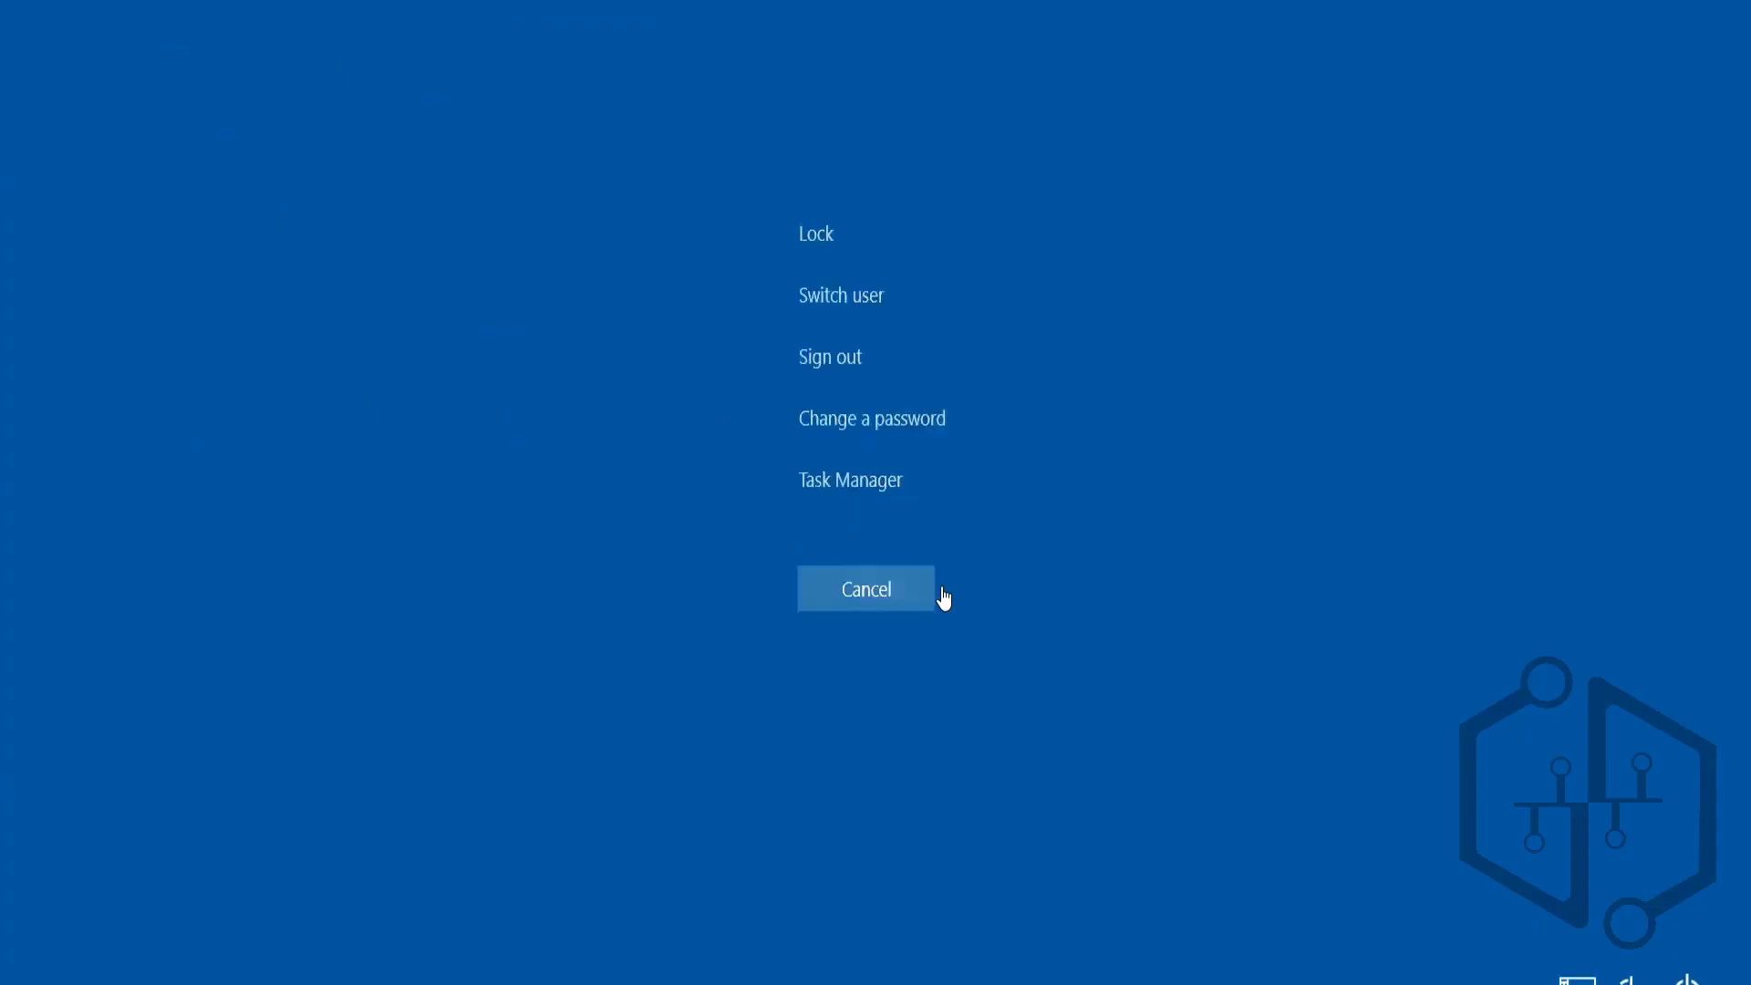
# Launch the iSCSI Initiator from Server Manager and allow the iSCSI service to start
pyautogui.click(881, 580)
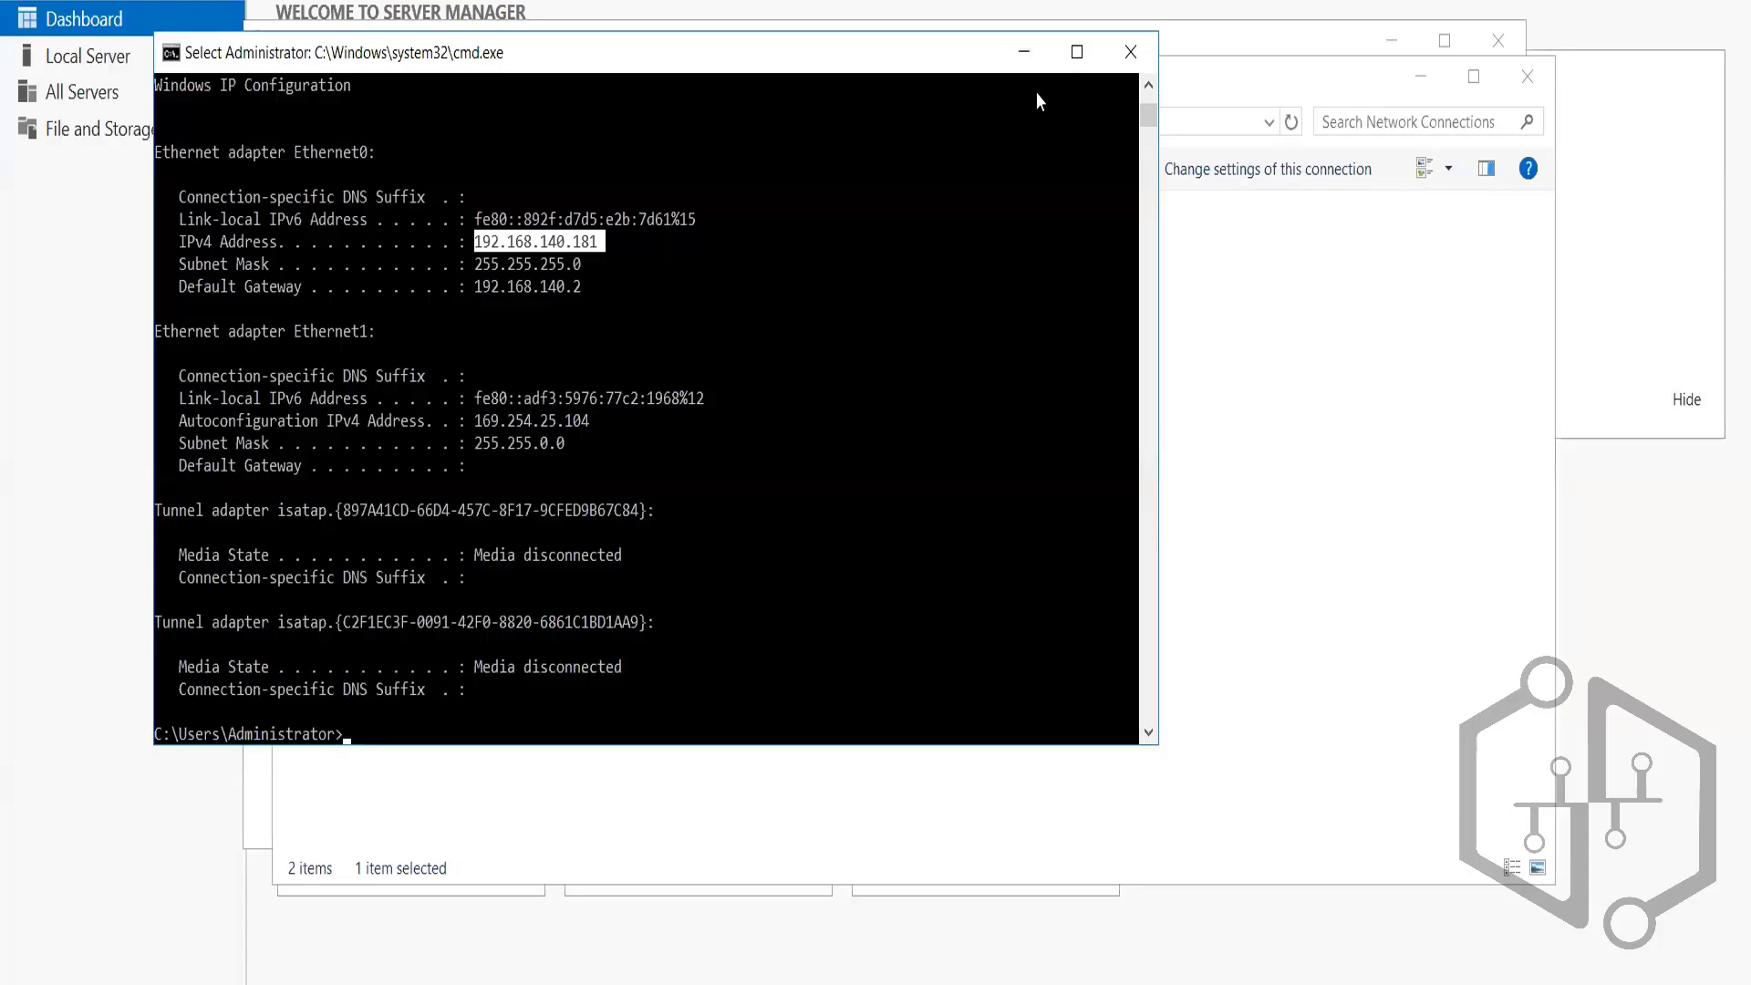
pyautogui.click(1024, 52)
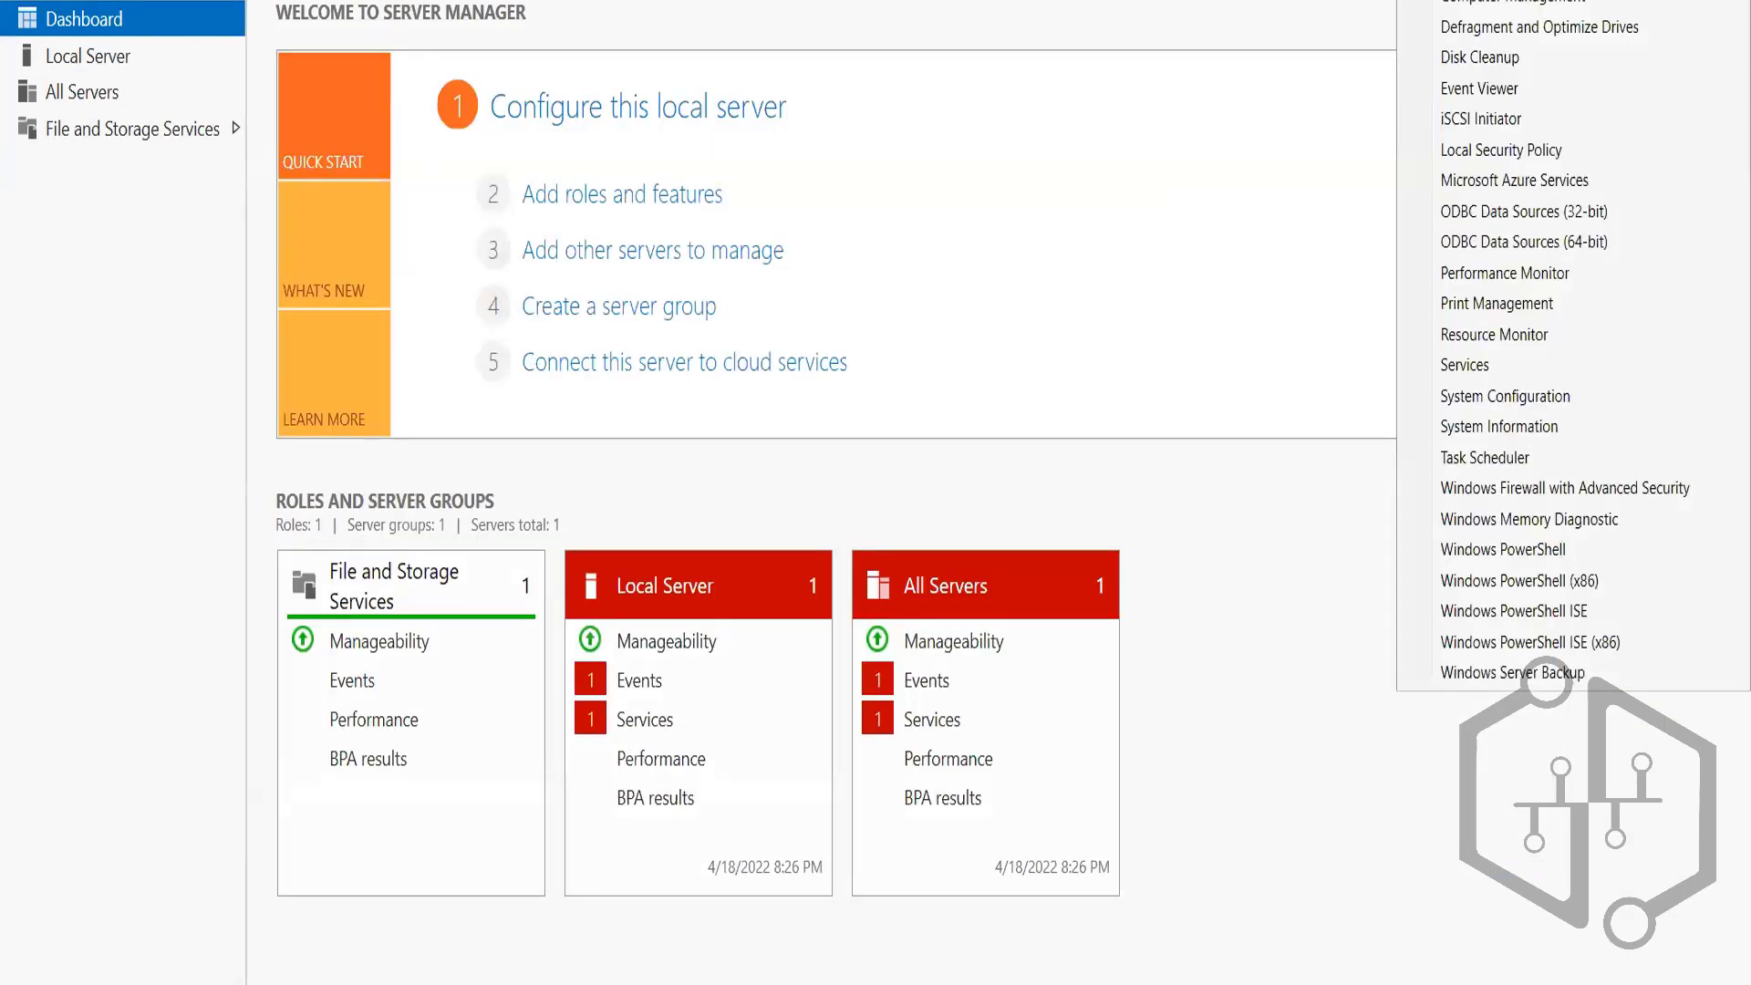
pyautogui.click(1512, 120)
pyautogui.click(970, 556)
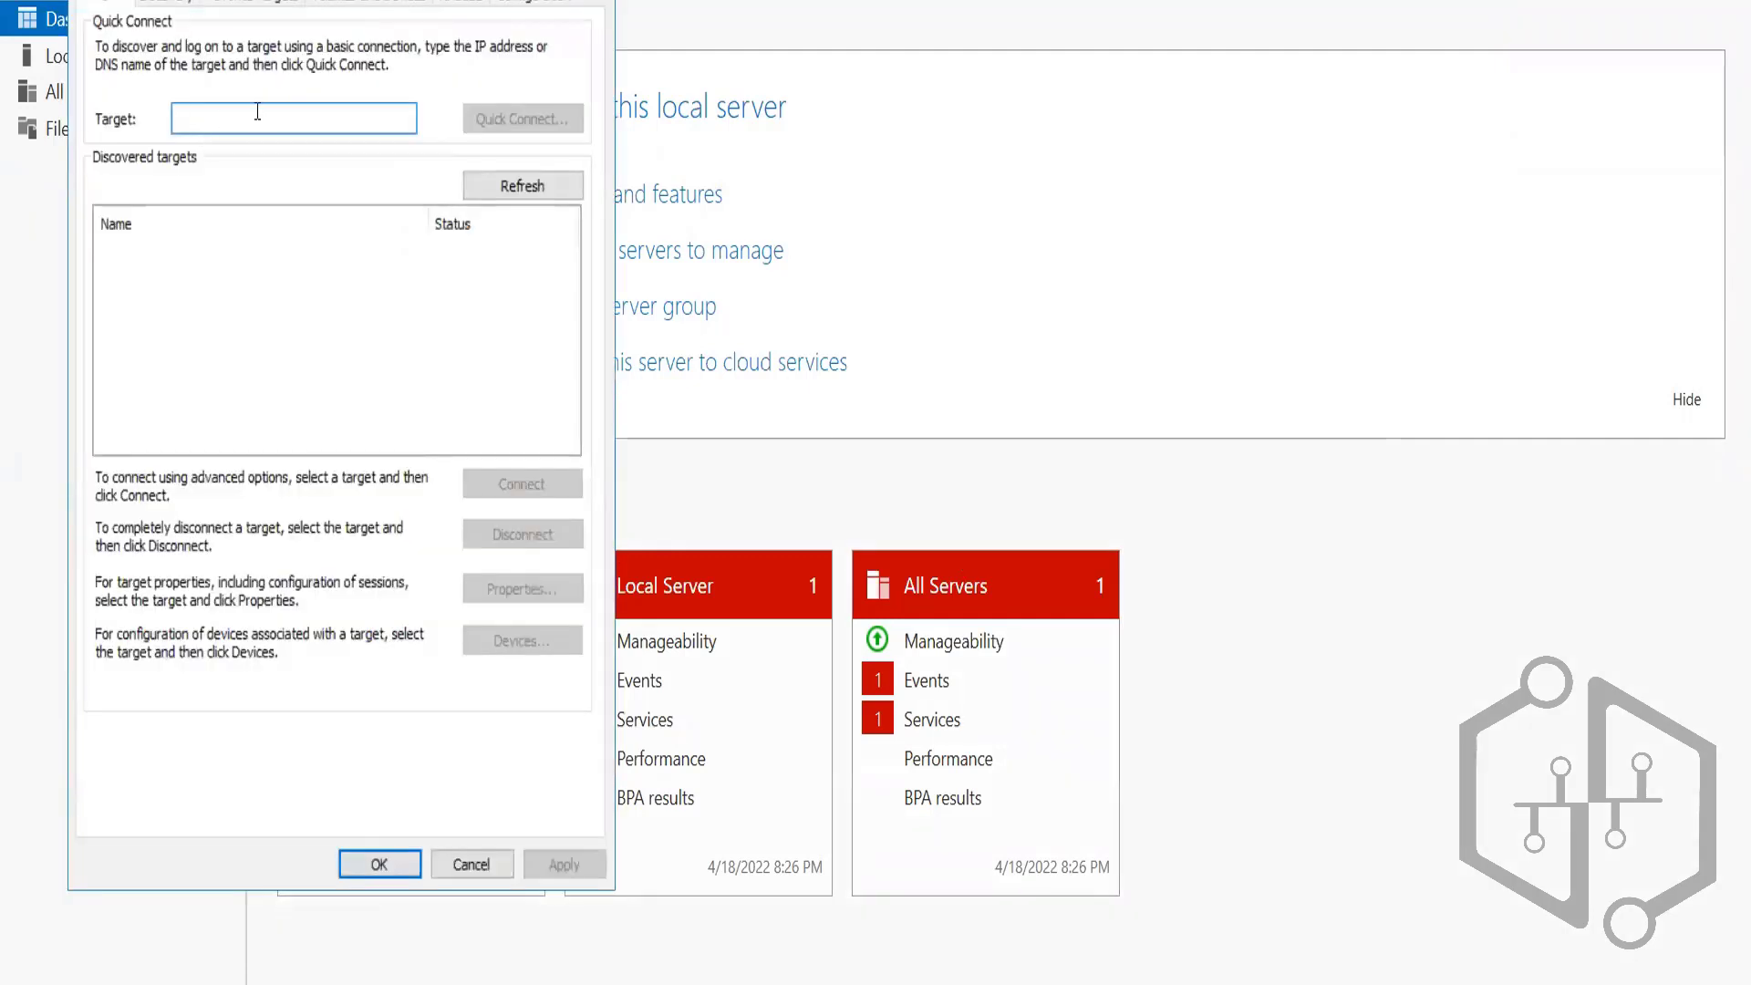
# Quick Connect to the storagedisk target at 192.168.140.185
pyautogui.click(257, 111)
pyautogui.write('192.')
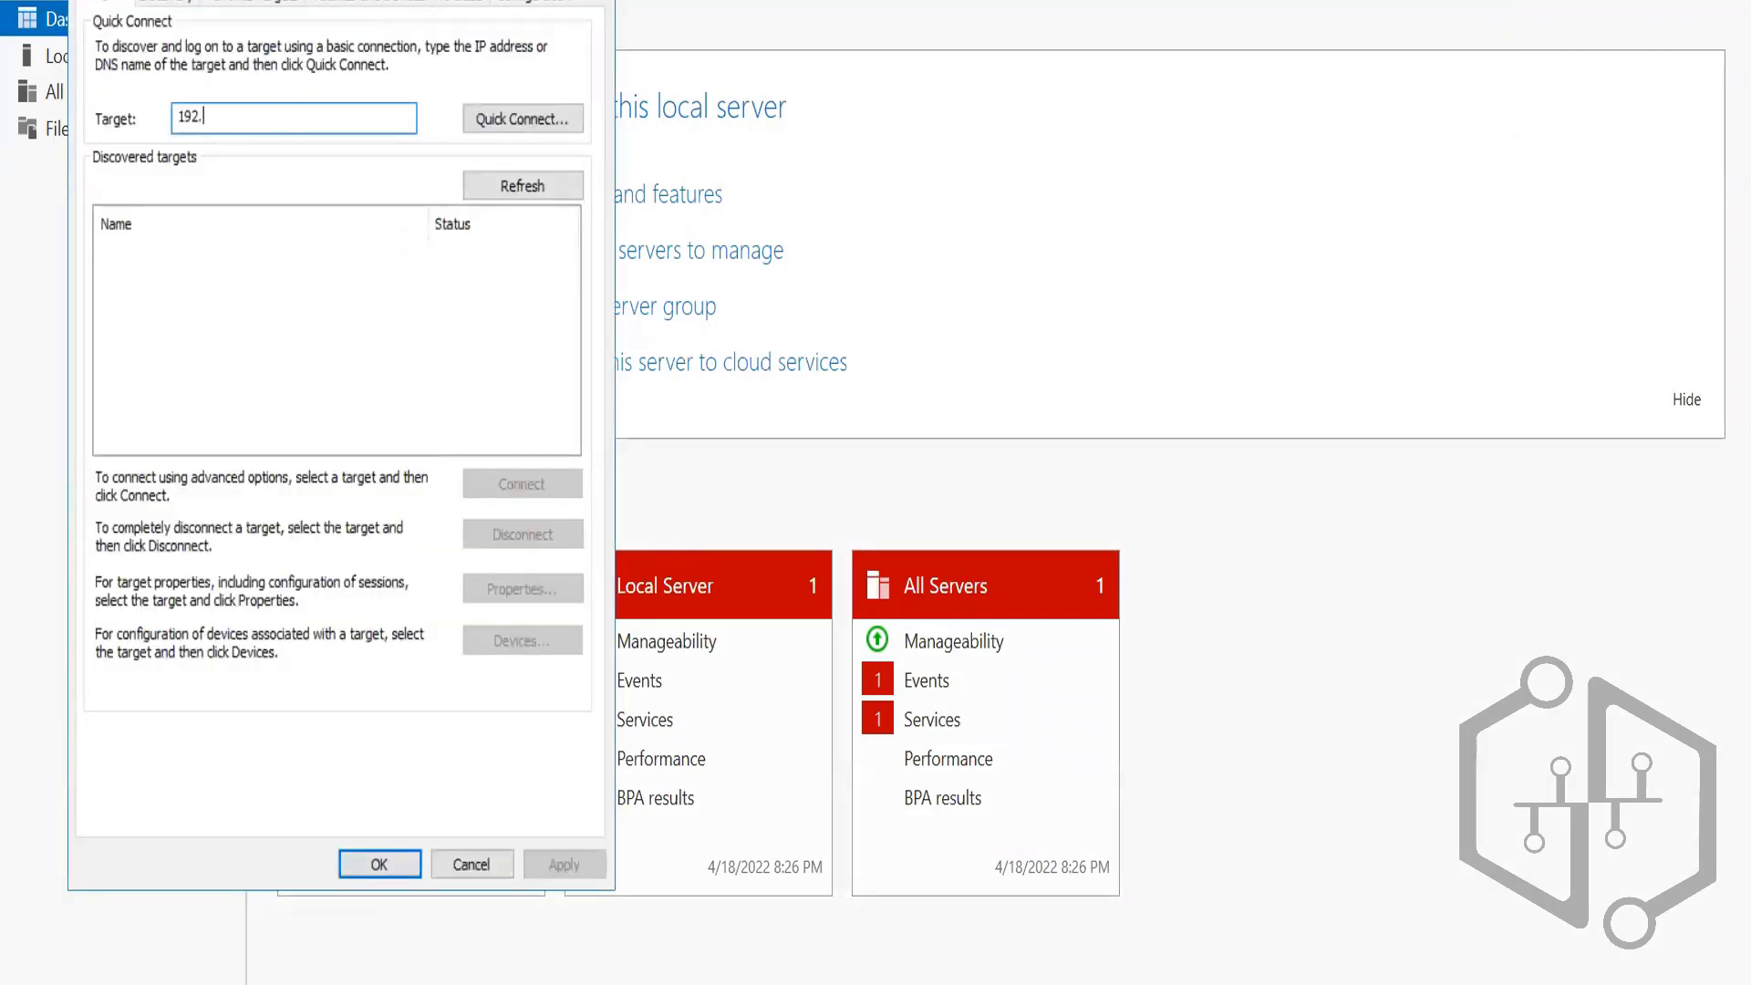
pyautogui.write('168.140.185')
pyautogui.click(507, 123)
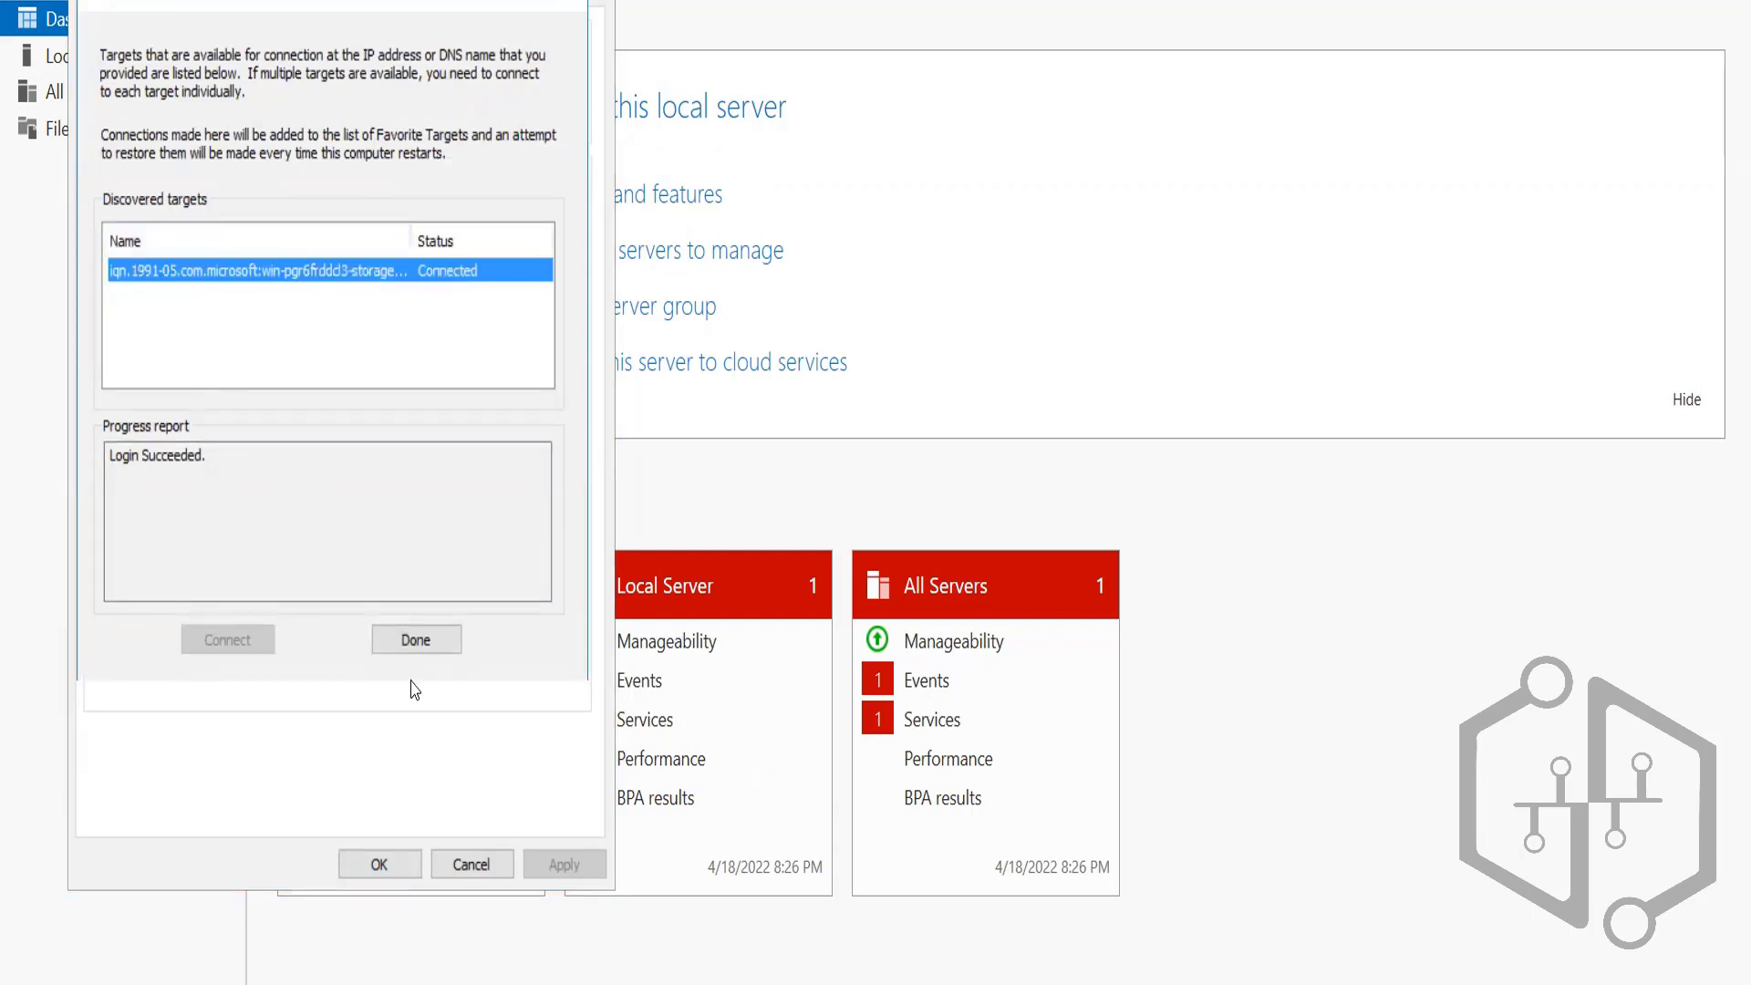
pyautogui.click(413, 641)
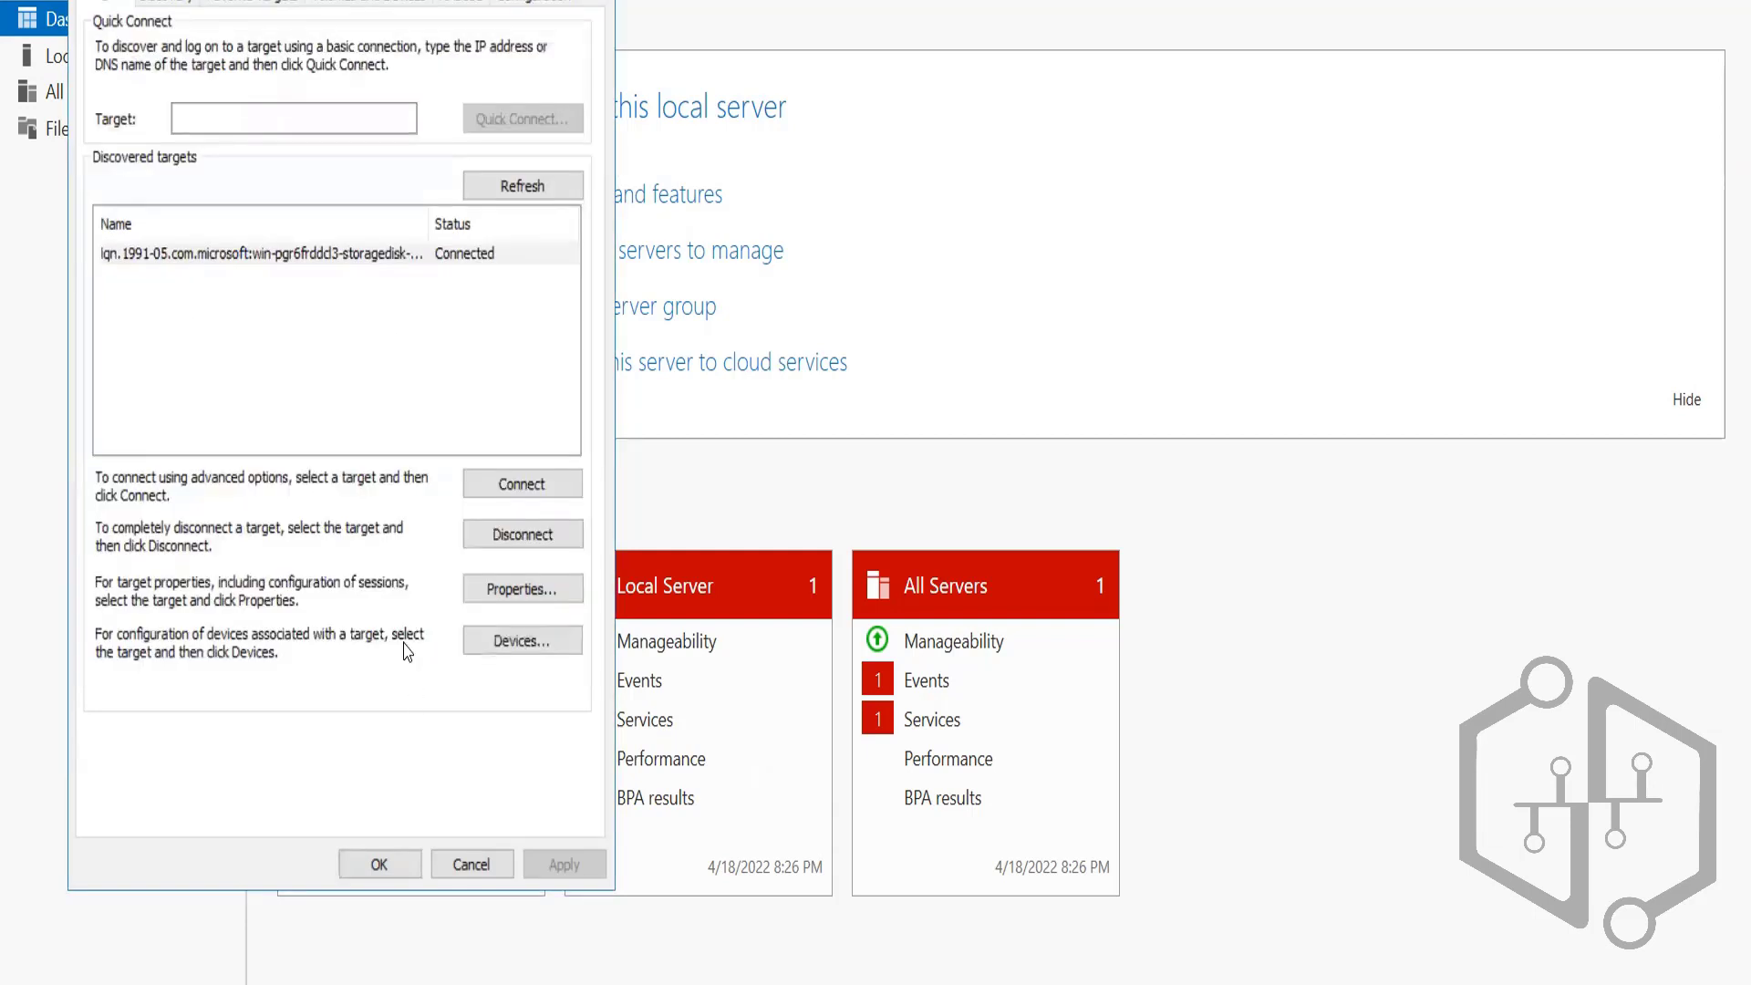
# Auto-configure both iSCSI disks as bound devices and save the settings
pyautogui.click(349, 3)
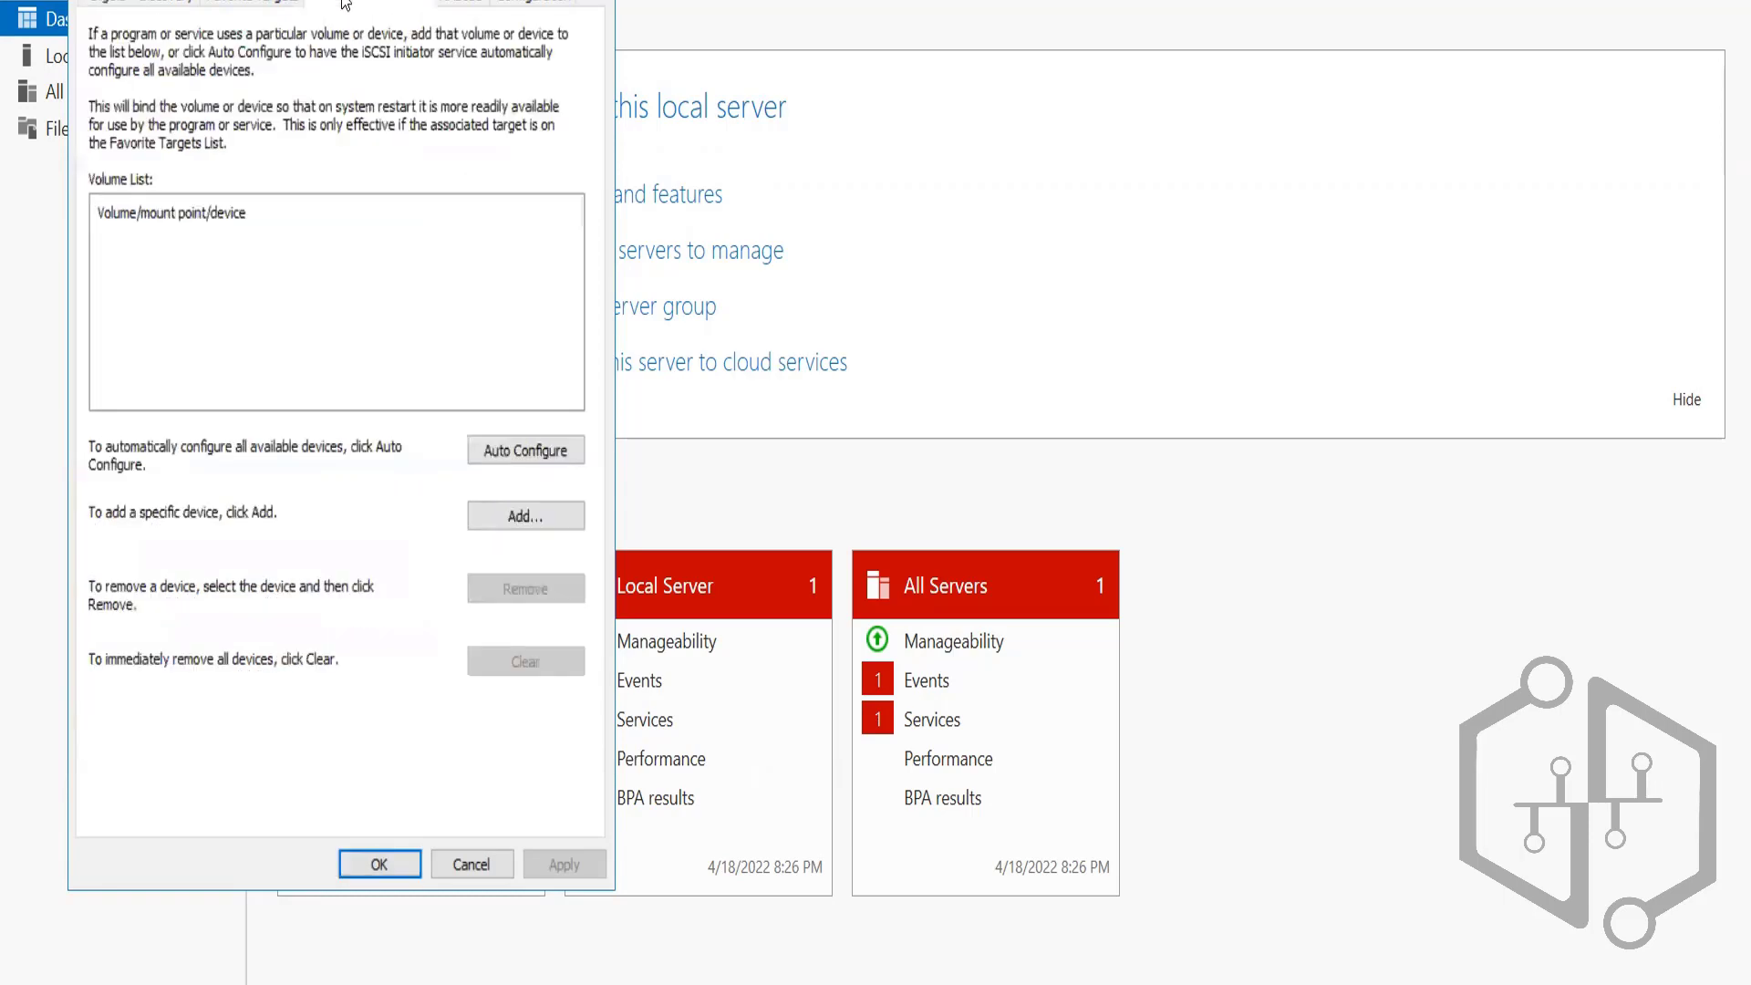
pyautogui.click(504, 452)
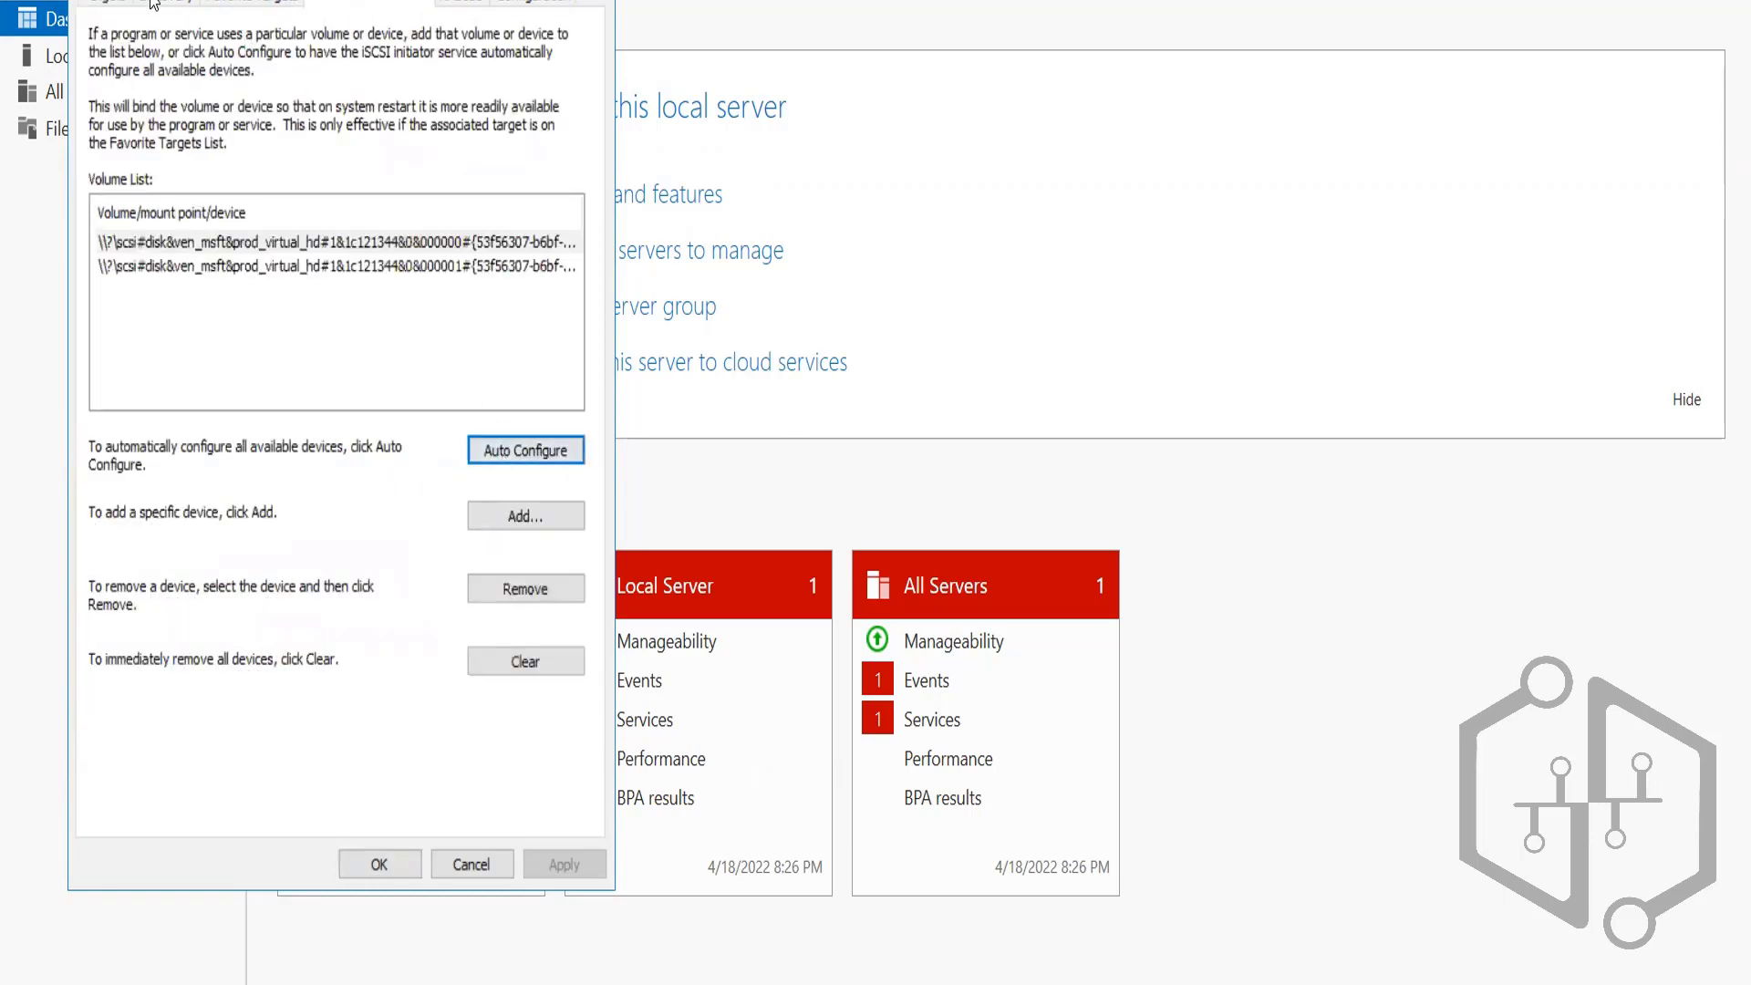
pyautogui.click(88, 3)
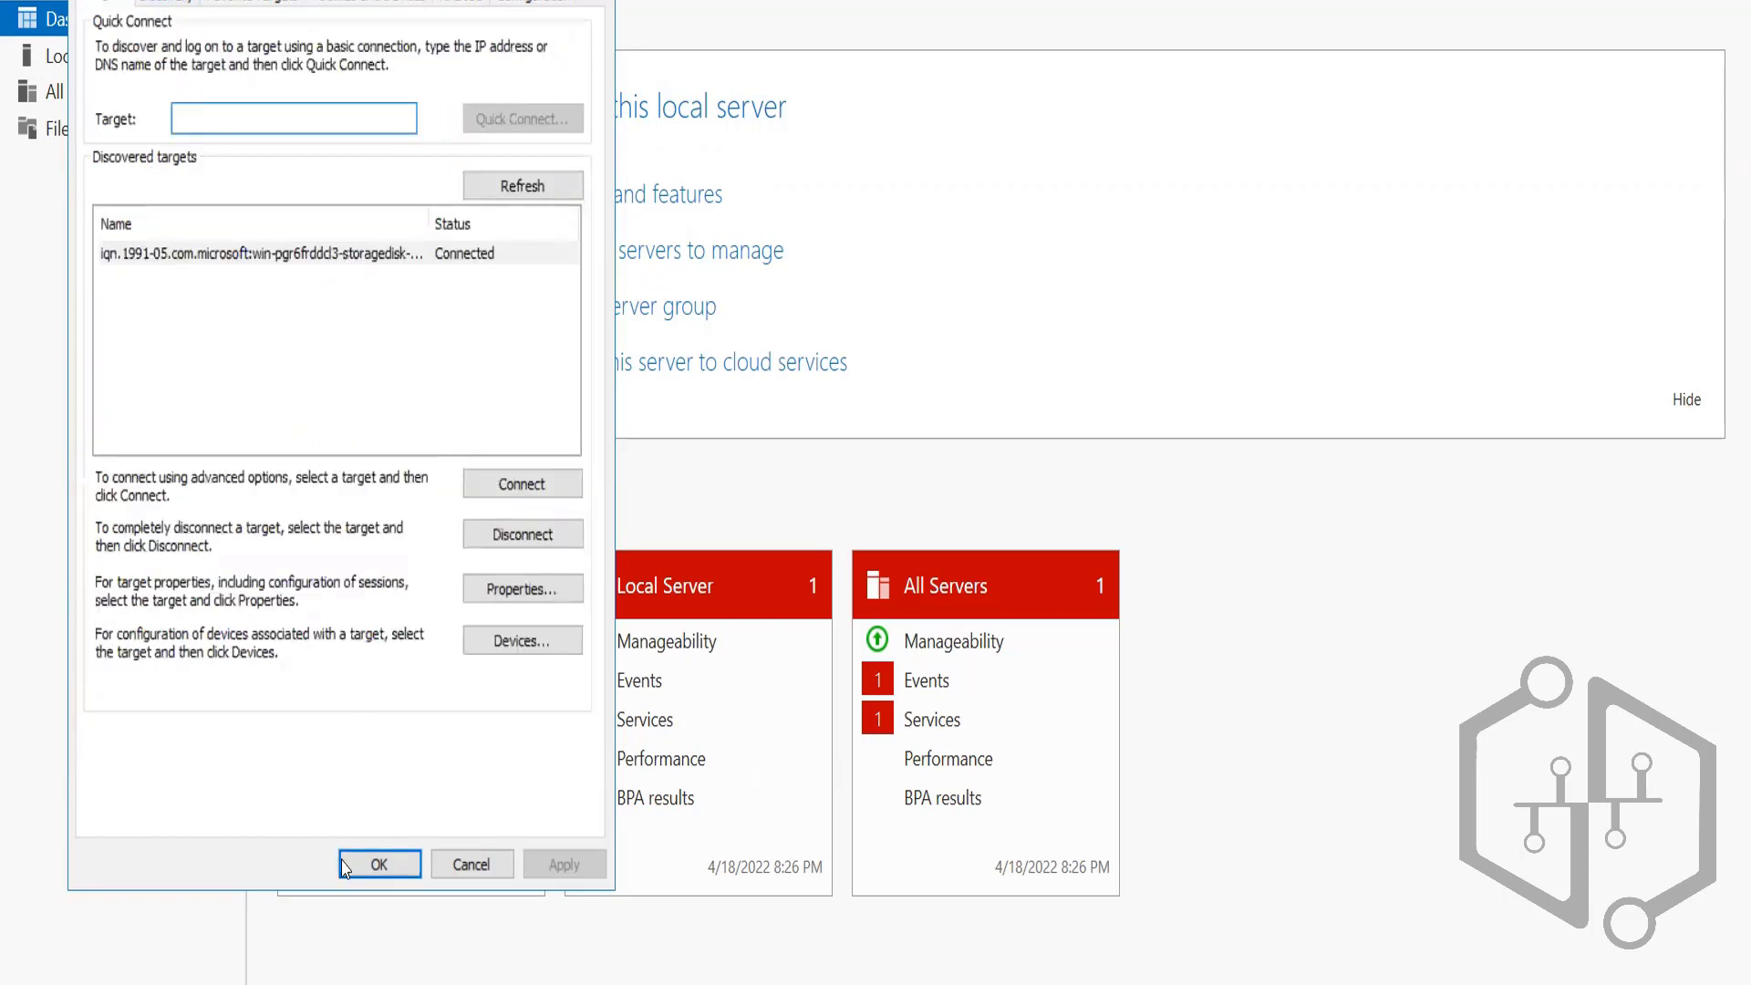